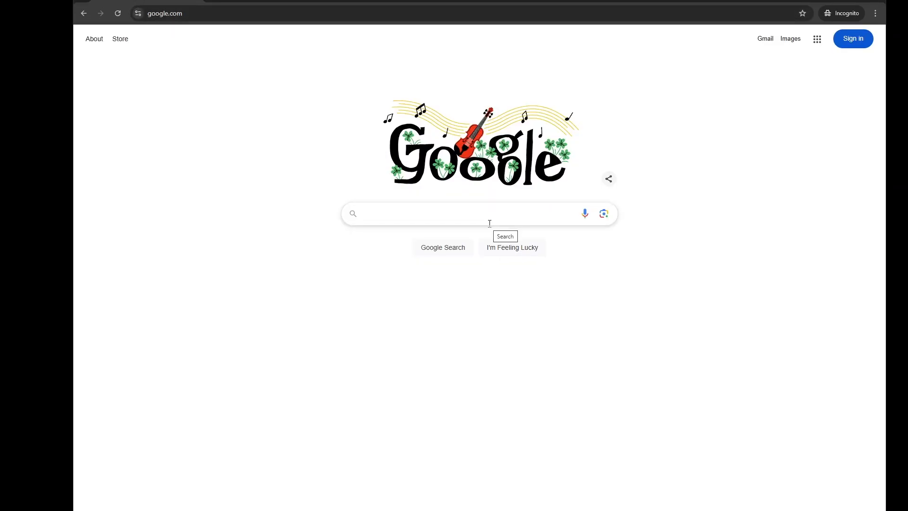
- Search Google for "etc eos home" and open the "Welcome to the Eos [Home]" result
{"action": "left_click", "coordinate": [489, 223]}
{"action": "type", "text": "etc "}
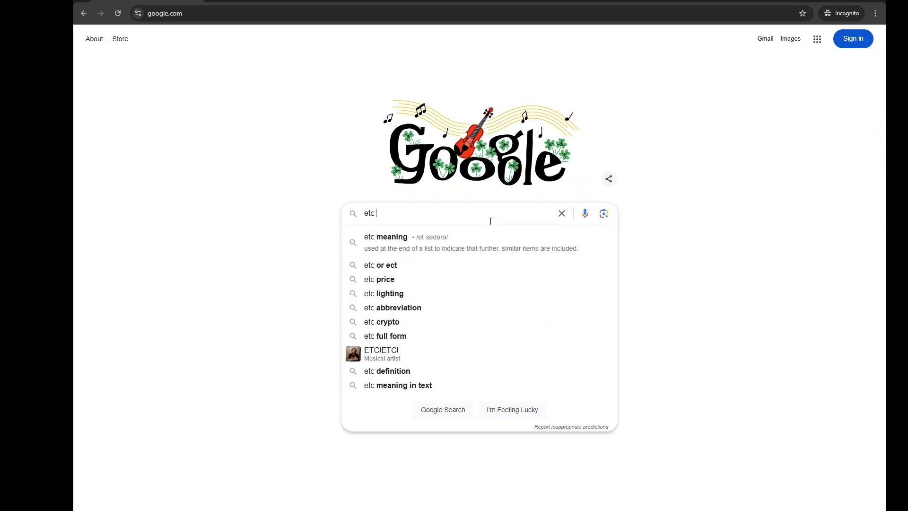
{"action": "type", "text": "eos home"}
{"action": "key", "text": "Return"}
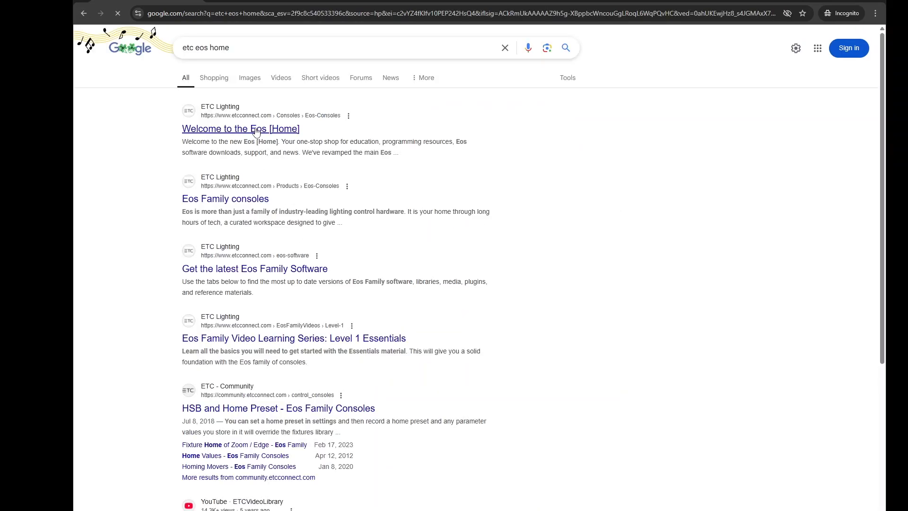
{"action": "left_click", "coordinate": [256, 129]}
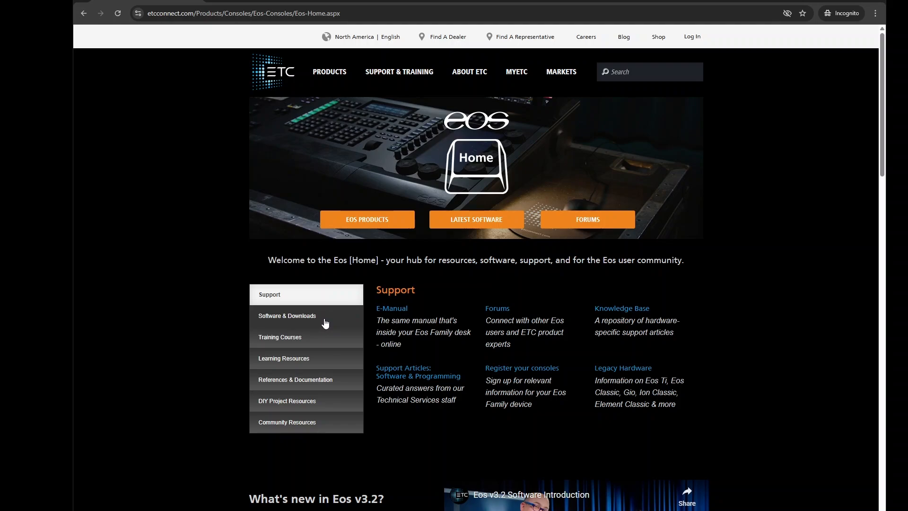
- Open the Current Eos Software & Libraries page from Software & Downloads and review the two software branches
{"action": "left_click", "coordinate": [300, 326]}
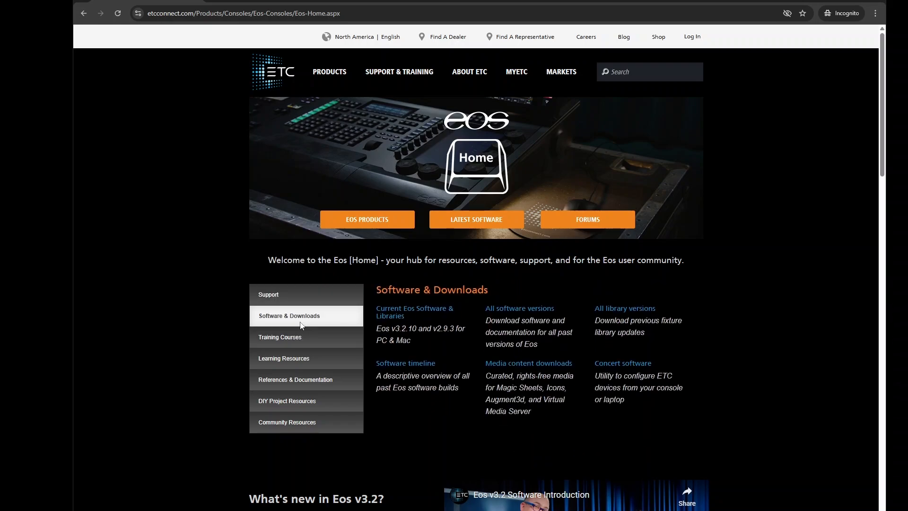
{"action": "left_click", "coordinate": [401, 316]}
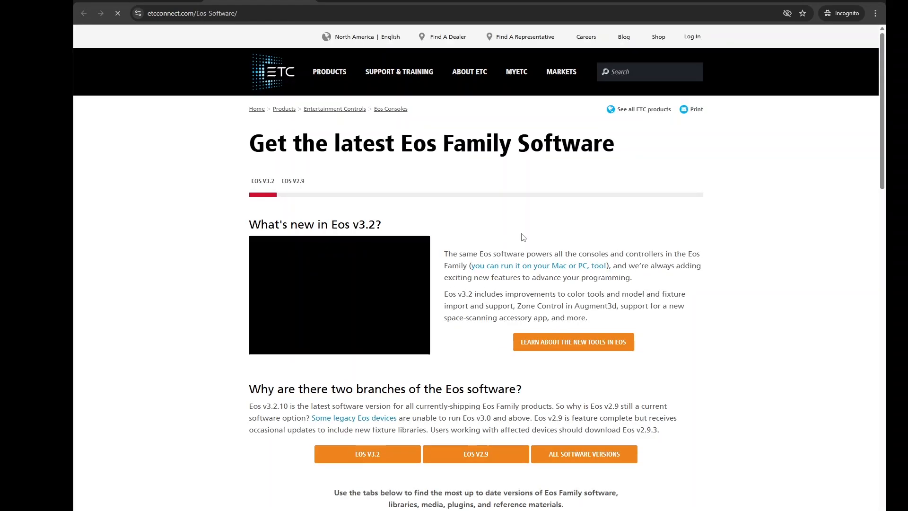
{"action": "scroll", "coordinate": [374, 286], "scroll_direction": "down", "scroll_amount": 3}
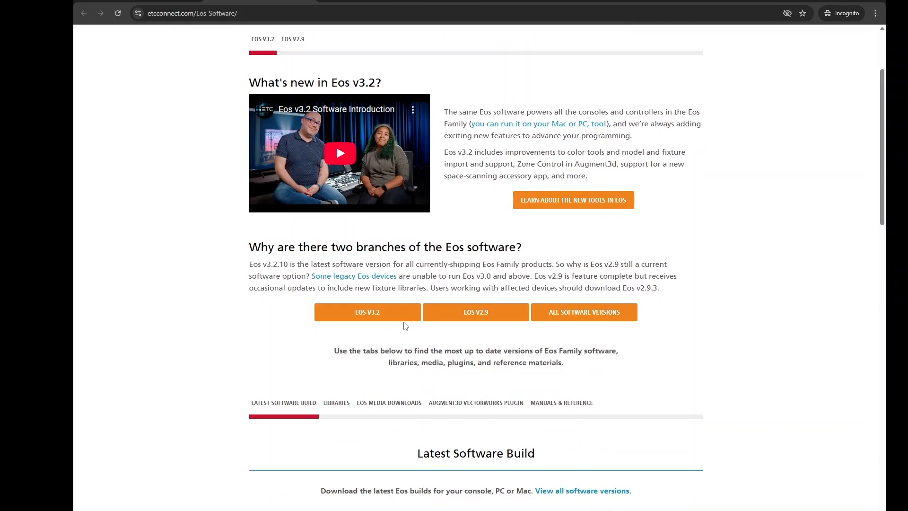
{"action": "scroll", "coordinate": [405, 326], "scroll_direction": "down", "scroll_amount": 2}
{"action": "scroll", "coordinate": [385, 319], "scroll_direction": "up", "scroll_amount": 1}
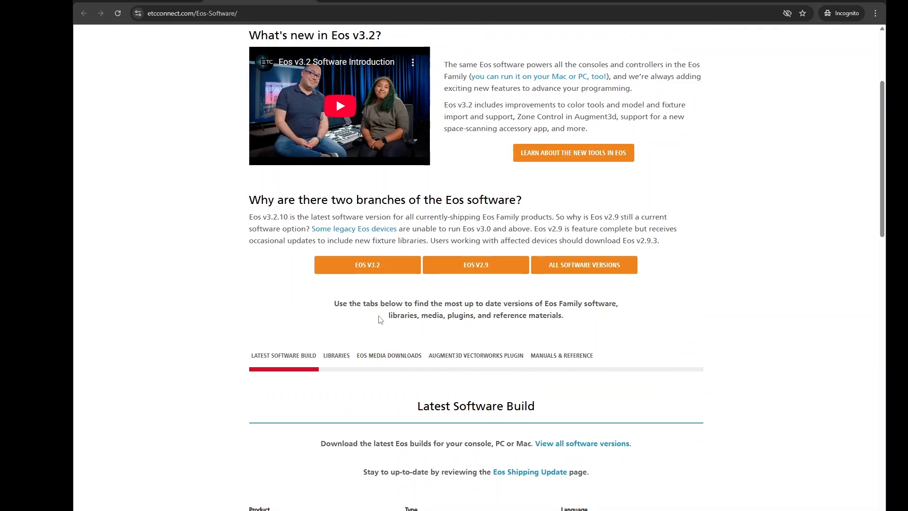
- Try to download the Eos Family Console Software v3.2.10 for PC from the Latest Software Build list
{"action": "scroll", "coordinate": [378, 316], "scroll_direction": "down", "scroll_amount": 2}
{"action": "scroll", "coordinate": [315, 356], "scroll_direction": "down", "scroll_amount": 2}
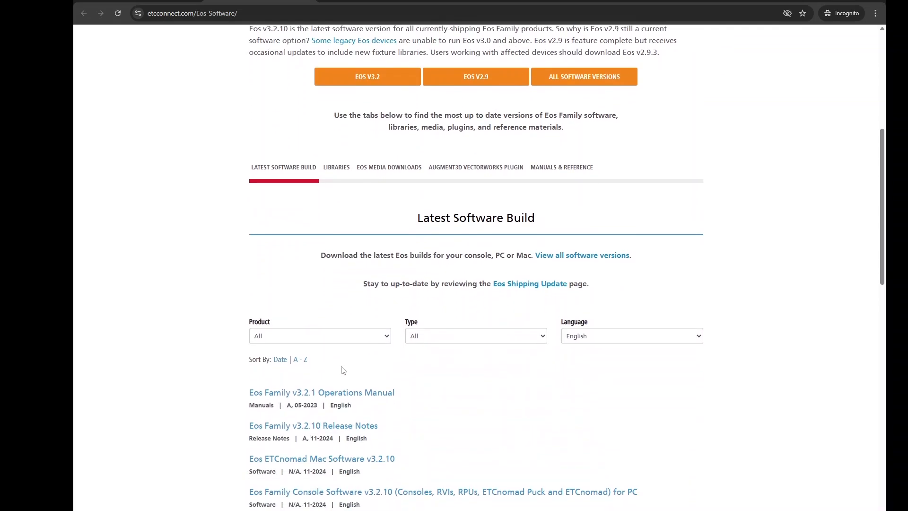
{"action": "scroll", "coordinate": [519, 436], "scroll_direction": "down", "scroll_amount": 2}
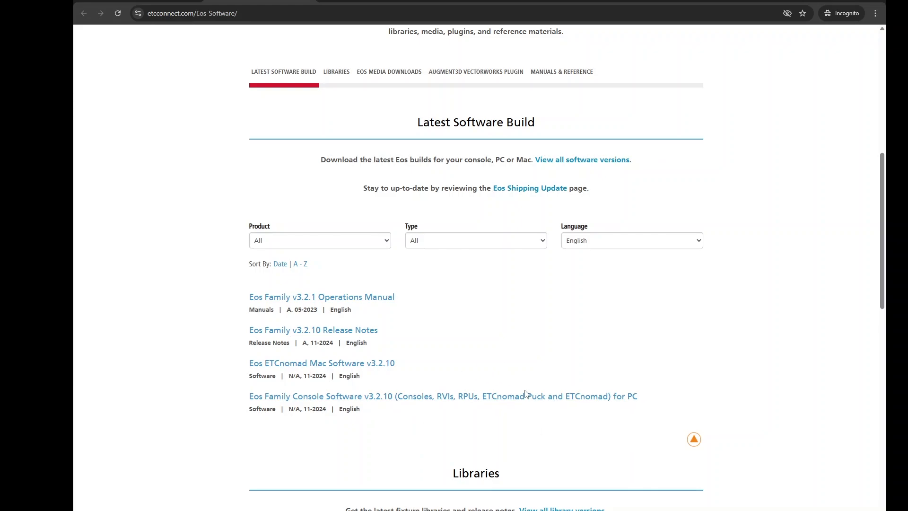
{"action": "left_click", "coordinate": [509, 399]}
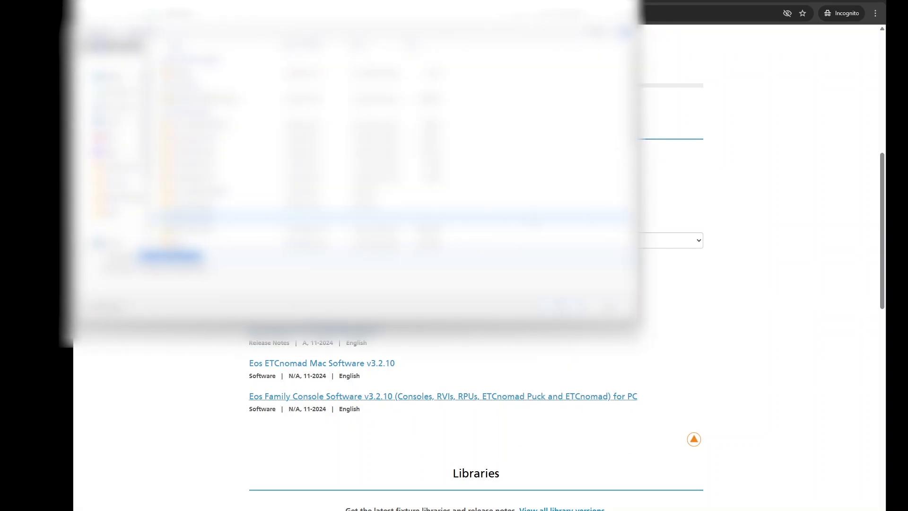
{"action": "left_click", "coordinate": [615, 306]}
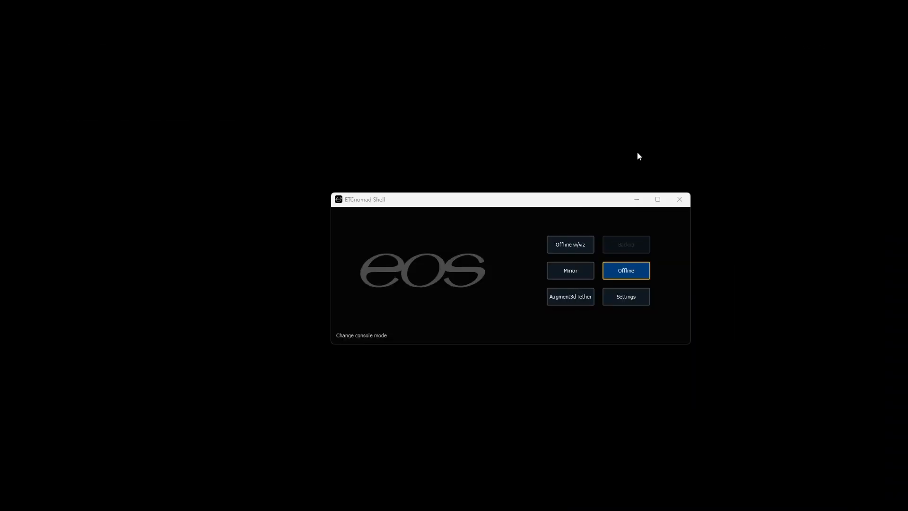
- Switch to ETCnomad Shell, choose Eos as the console mode and launch the console in Offline mode
{"action": "left_click", "coordinate": [536, 194]}
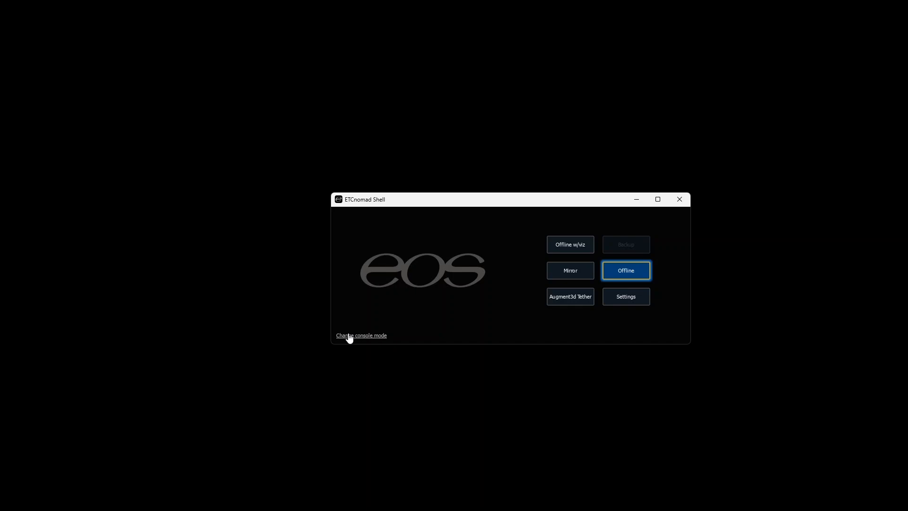
{"action": "left_click", "coordinate": [380, 336]}
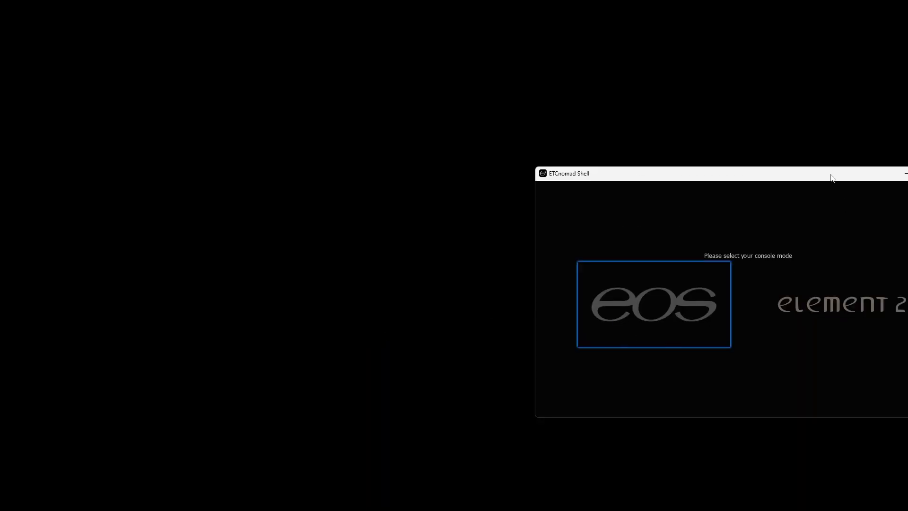
{"action": "left_click_drag", "start_coordinate": [831, 178], "coordinate": [602, 143]}
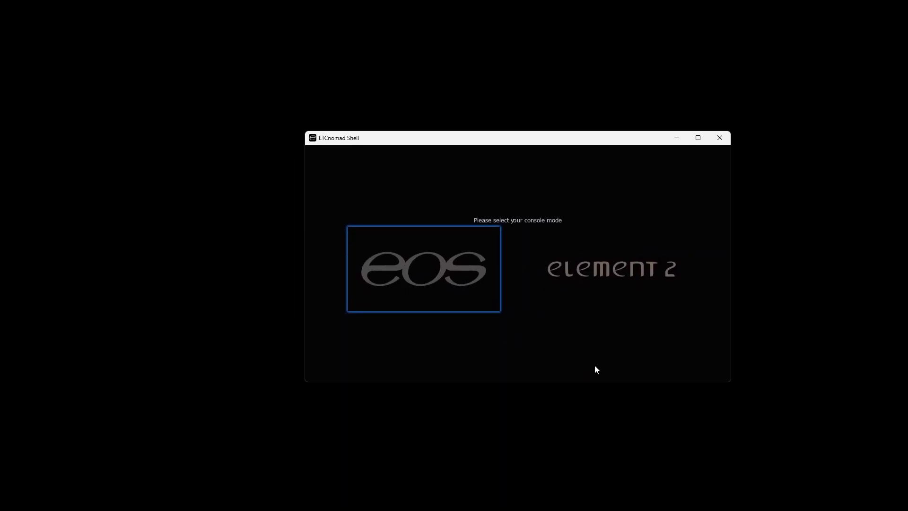
{"action": "left_click", "coordinate": [465, 274]}
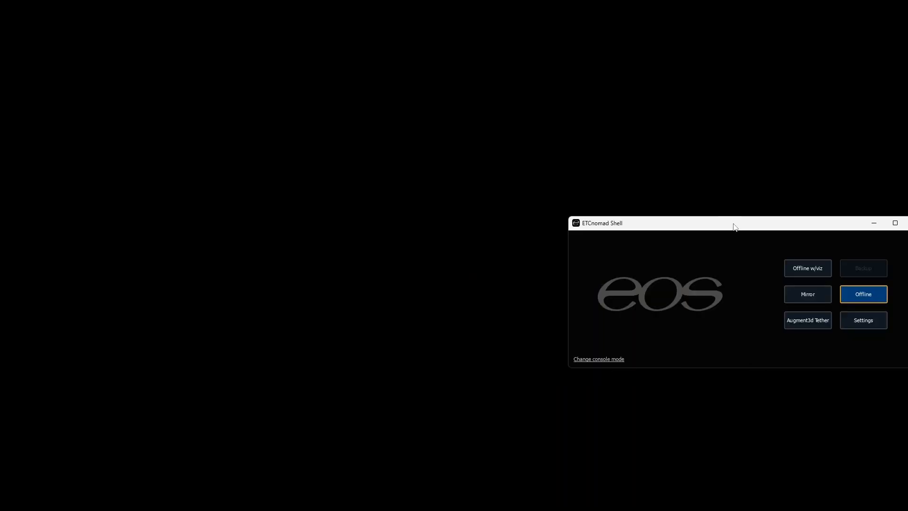
{"action": "left_click_drag", "start_coordinate": [734, 224], "coordinate": [537, 221]}
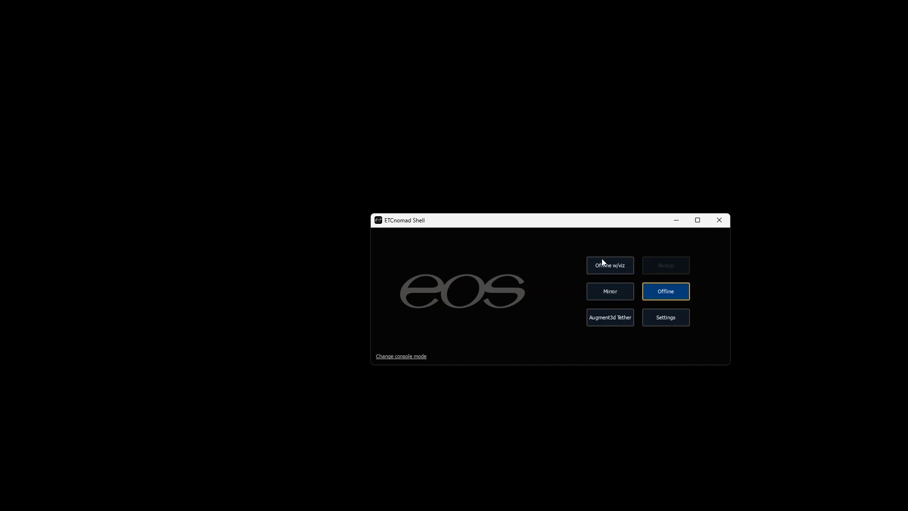
{"action": "left_click", "coordinate": [670, 296]}
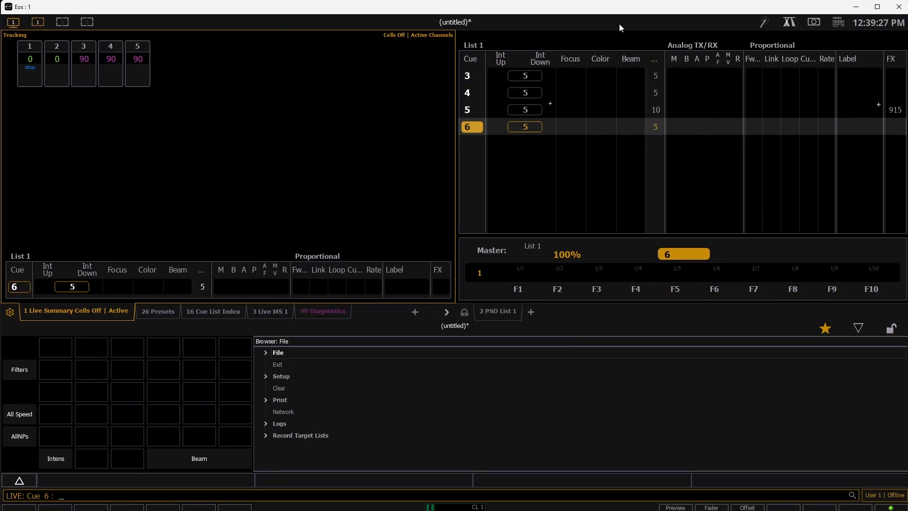
- Show and hide the virtual keypad over the Eos displays, repositioning the console window to examine its full key layout
{"action": "left_click", "coordinate": [840, 25]}
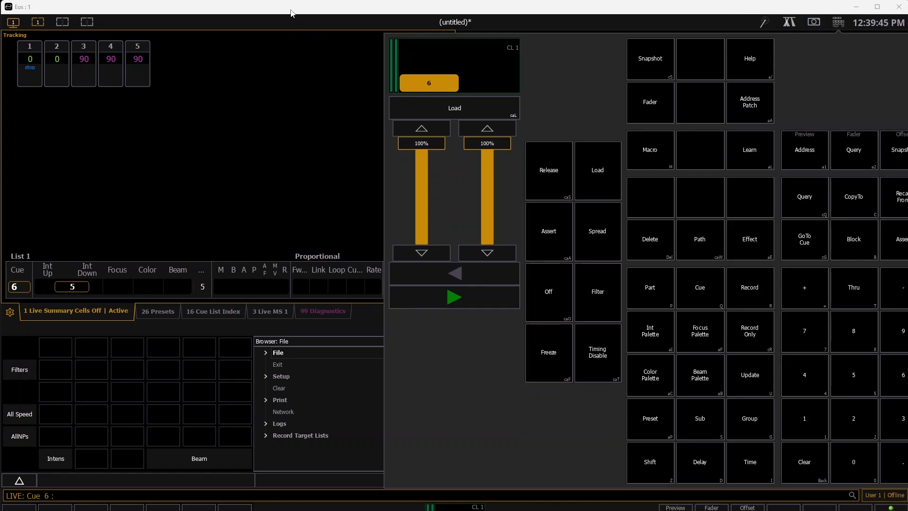
{"action": "left_click_drag", "start_coordinate": [294, 9], "coordinate": [678, 7]}
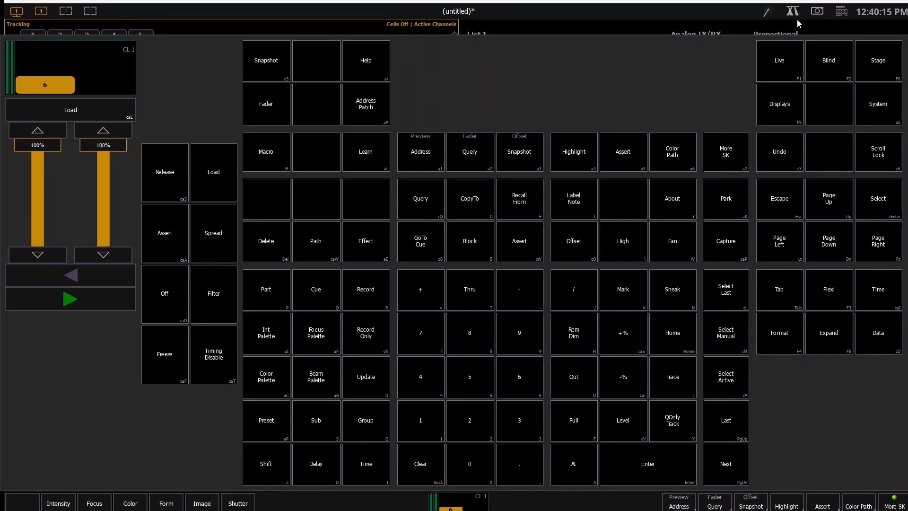
{"action": "left_click", "coordinate": [722, 13]}
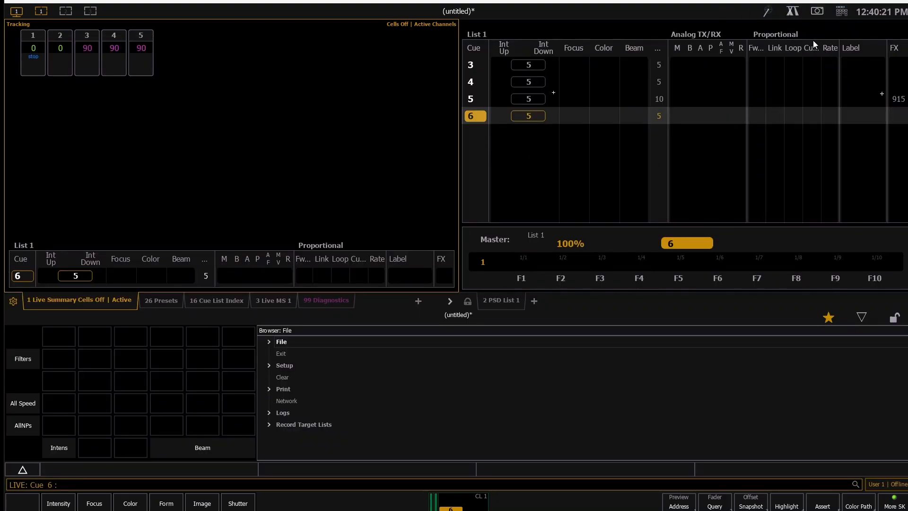
{"action": "left_click", "coordinate": [845, 14]}
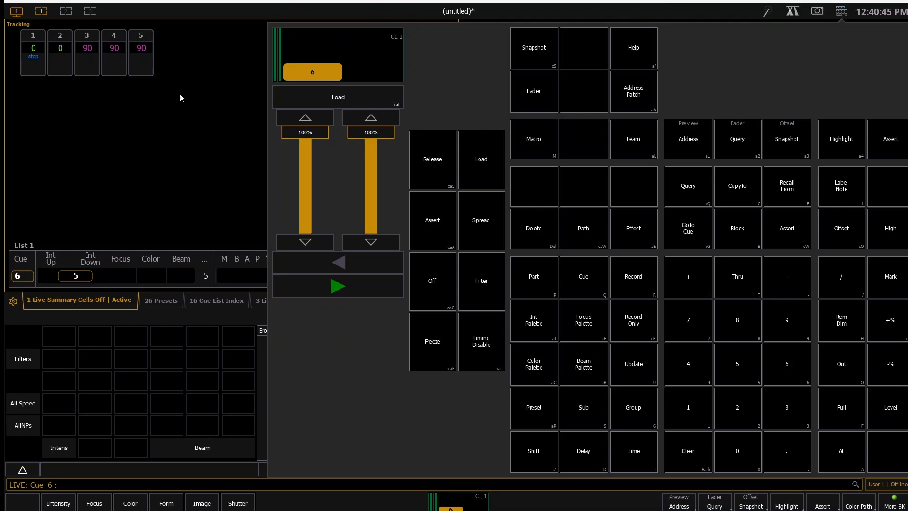
{"action": "mouse_move", "coordinate": [120, 1]}
{"action": "left_mouse_down"}
{"action": "mouse_move", "coordinate": [253, 0]}
{"action": "mouse_move", "coordinate": [355, 16]}
{"action": "mouse_move", "coordinate": [383, 2]}
{"action": "mouse_move", "coordinate": [114, 4]}
{"action": "left_mouse_up"}
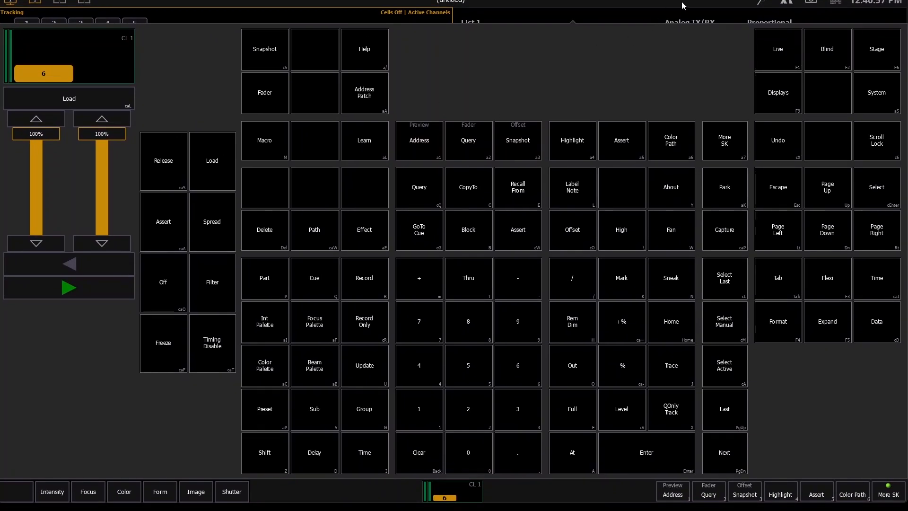
{"action": "left_click", "coordinate": [811, 2]}
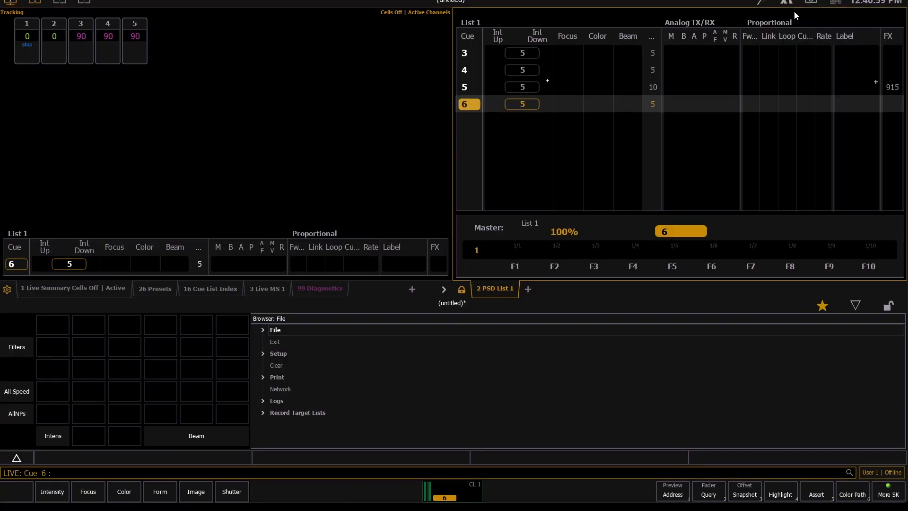
{"action": "left_click", "coordinate": [836, 2]}
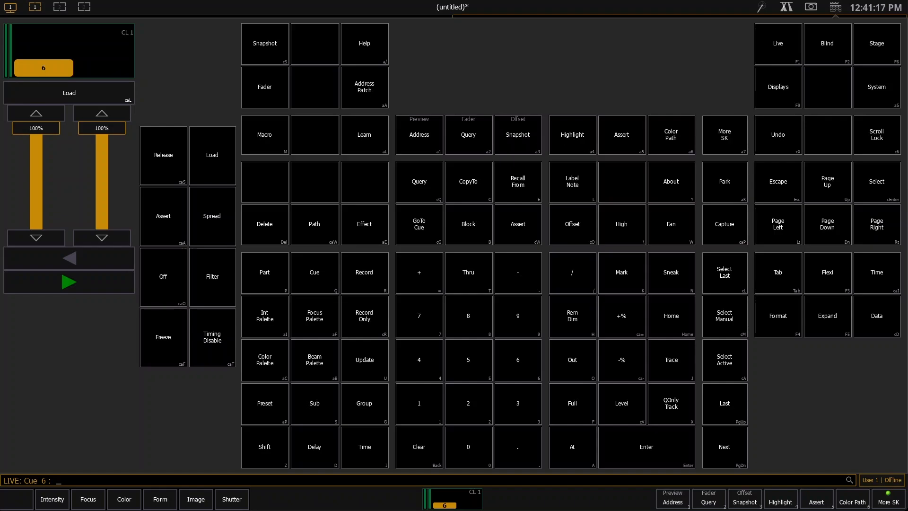
{"action": "left_click", "coordinate": [835, 6]}
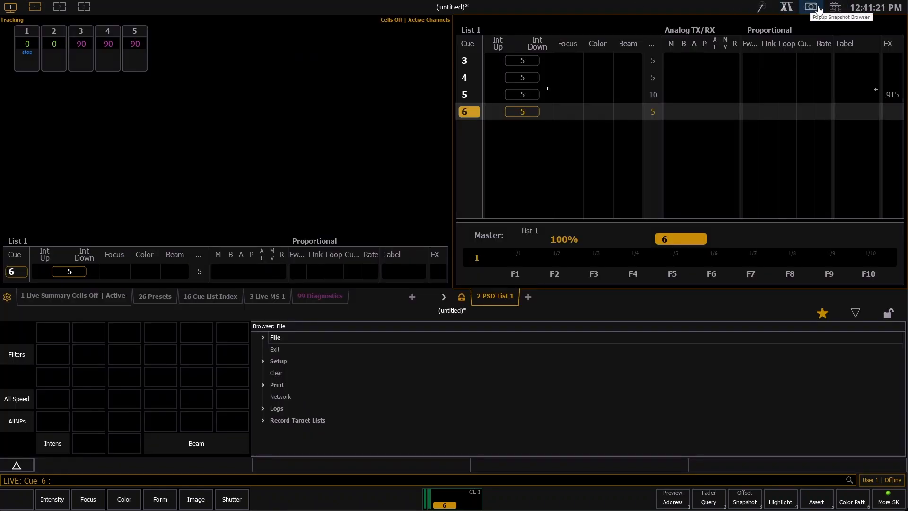
- Display the About system information using the virtual keypad, and hide the keypad
{"action": "left_click", "coordinate": [836, 6]}
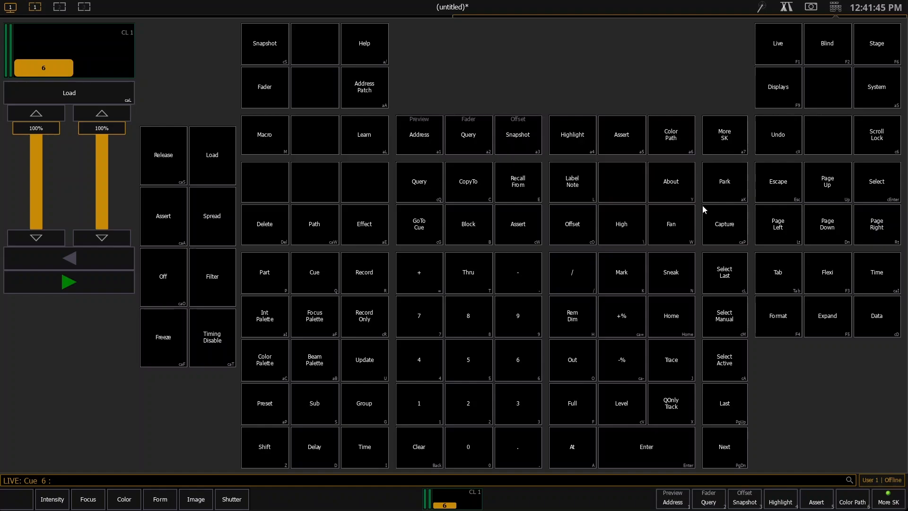
{"action": "left_click", "coordinate": [679, 188]}
{"action": "left_click", "coordinate": [835, 6]}
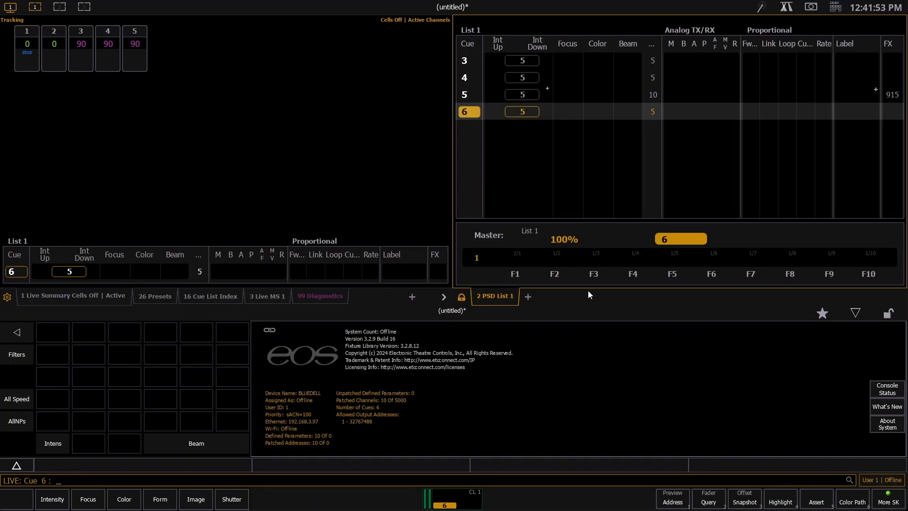
- Focus the live display, toggle the lower area between the Browser and About information, and collapse it
{"action": "key", "text": "F1"}
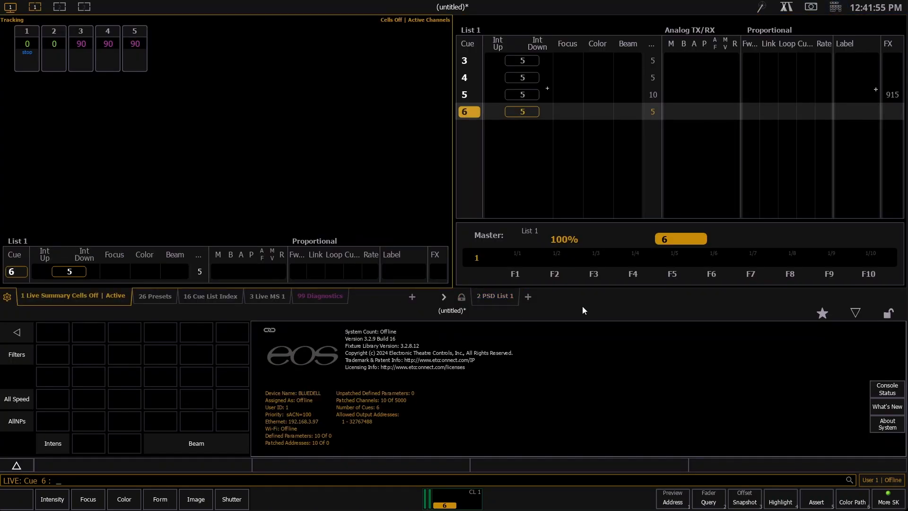
{"action": "key", "text": "F10"}
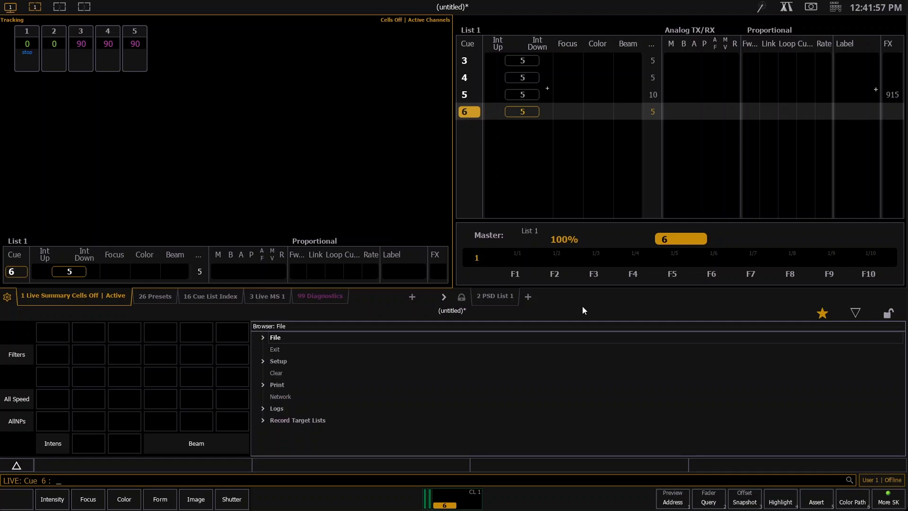
{"action": "key", "text": "F10"}
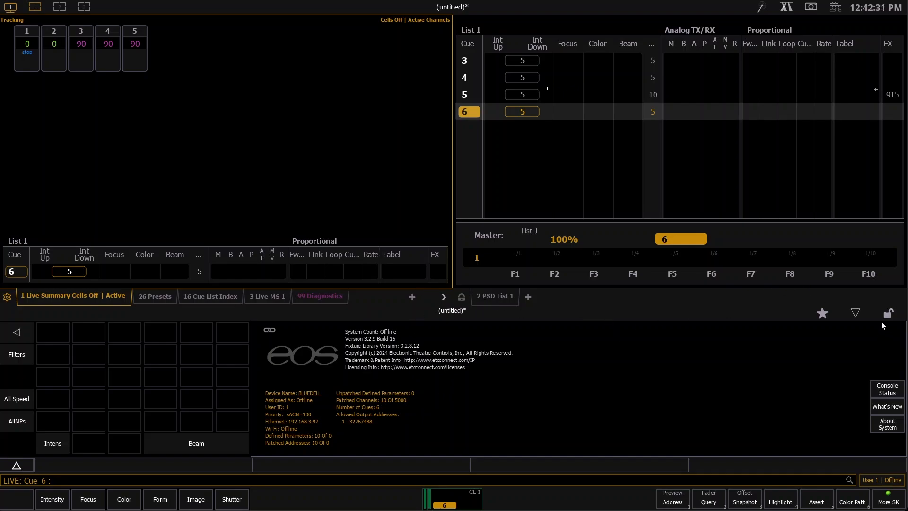
{"action": "left_click", "coordinate": [857, 313]}
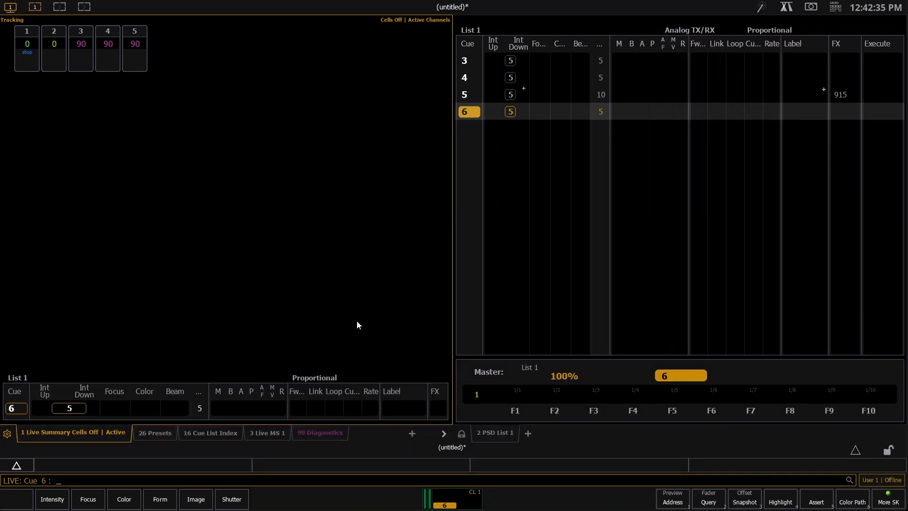
- Create a new show file from the Browser, continuing without saving the current show and without preserving the Augment3d model
{"action": "key", "text": "F10"}
{"action": "left_click", "coordinate": [337, 338]}
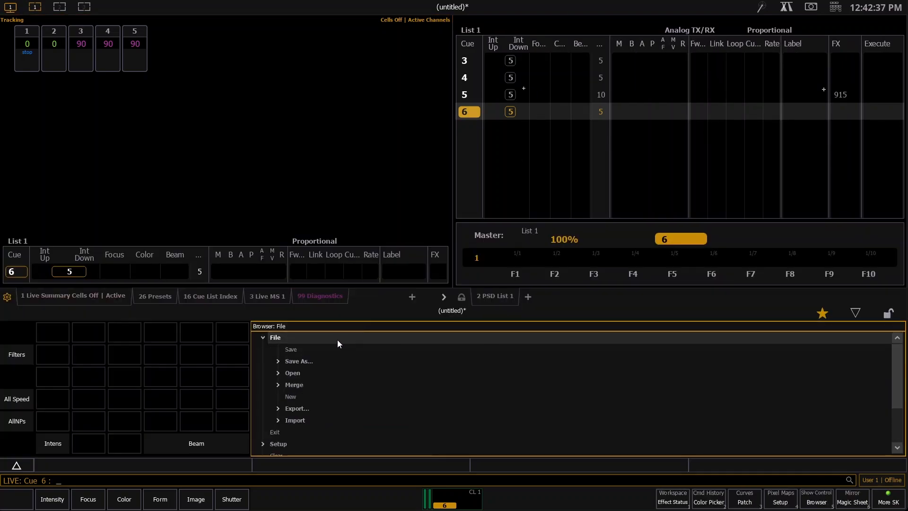
{"action": "left_click", "coordinate": [299, 396]}
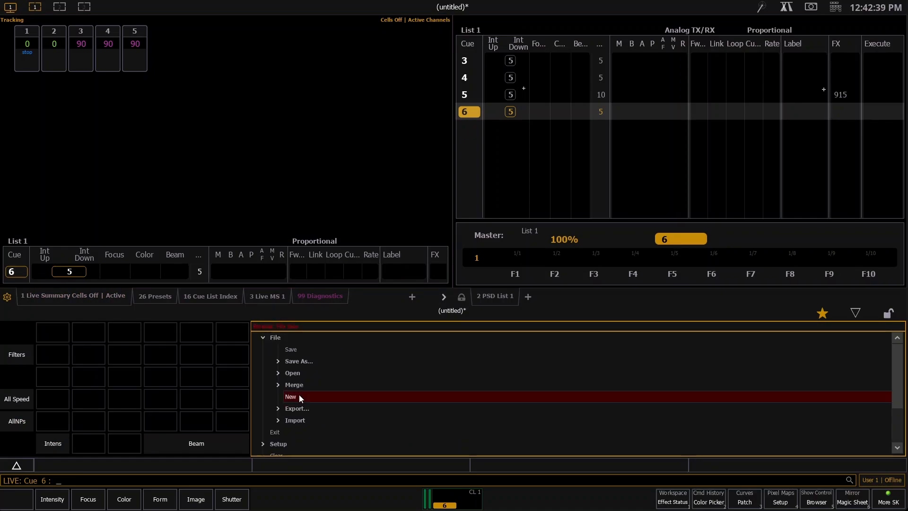
{"action": "left_click", "coordinate": [297, 395]}
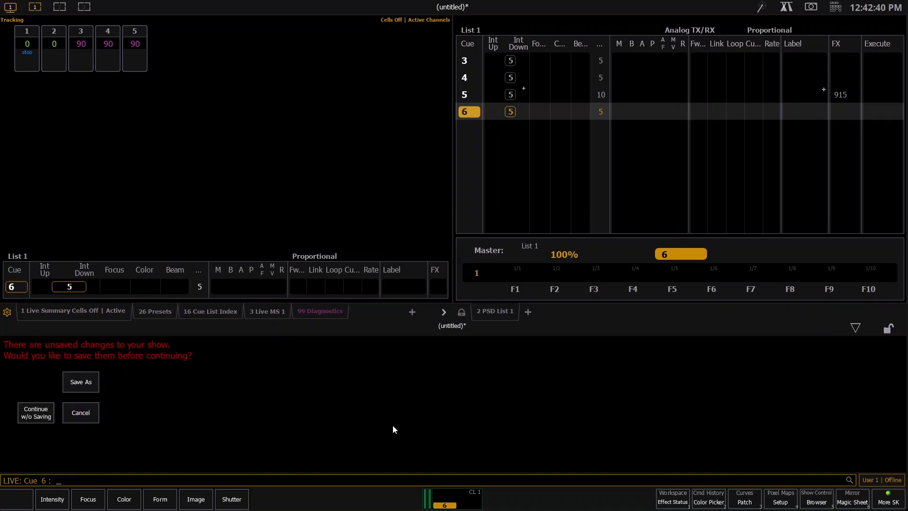
{"action": "left_click", "coordinate": [41, 415]}
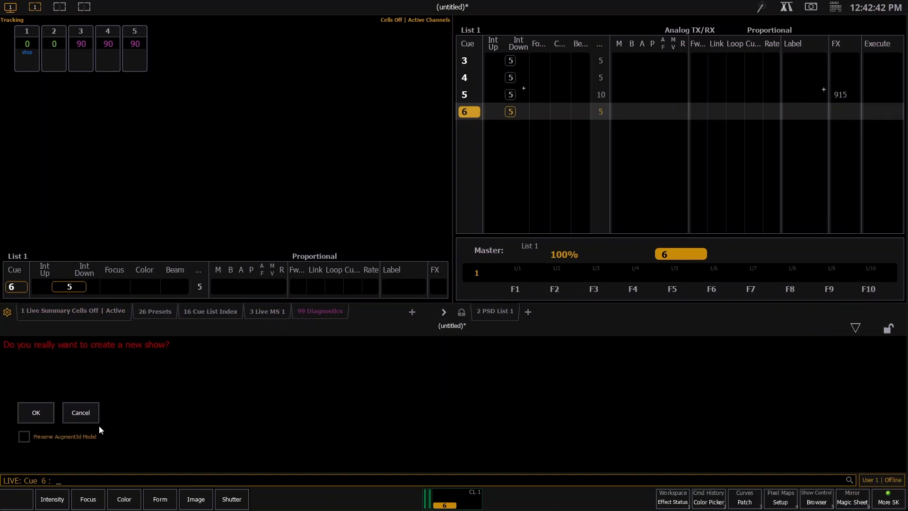
{"action": "left_click", "coordinate": [46, 413]}
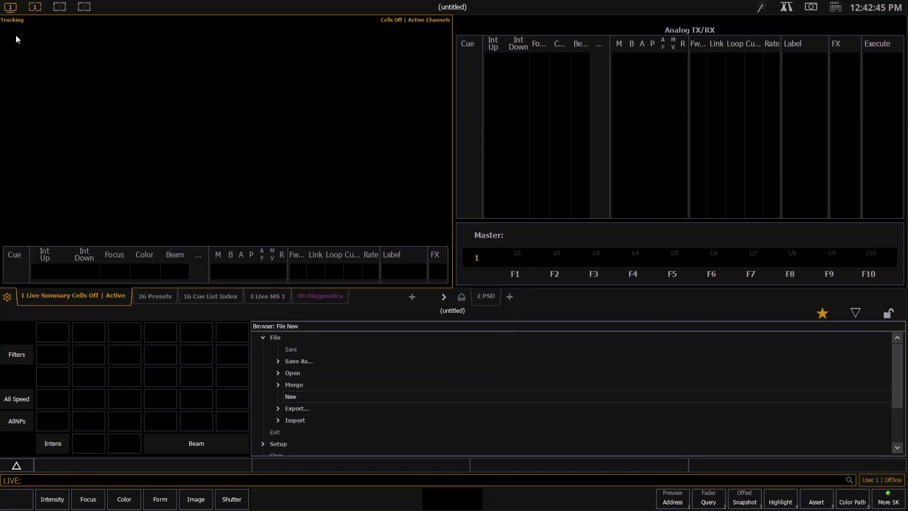
- Reset all monitors' displays to the default layout, and collapse and reopen the lower Browser area
{"action": "left_click", "coordinate": [10, 7]}
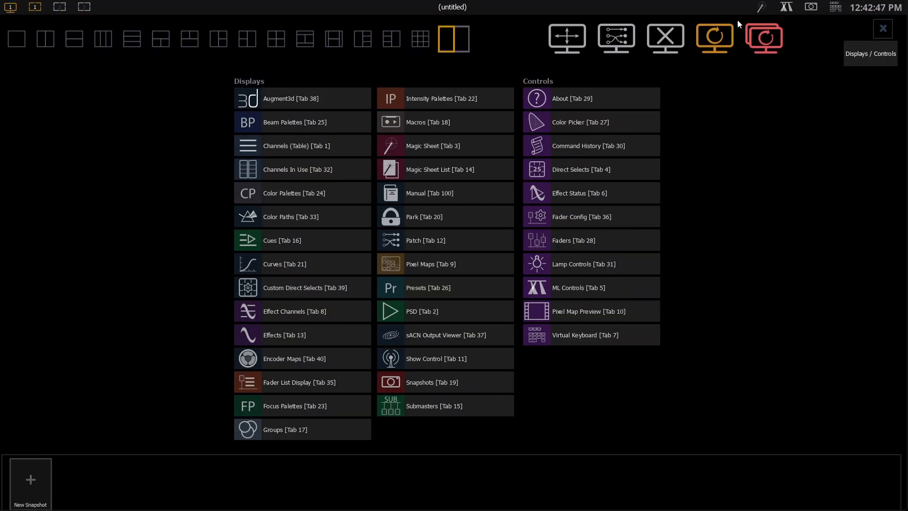
{"action": "left_click", "coordinate": [765, 37]}
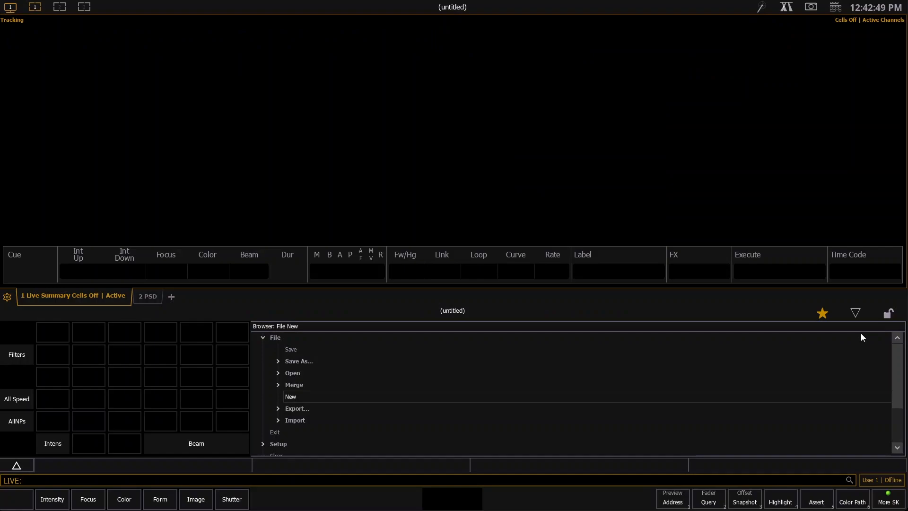
{"action": "left_click", "coordinate": [857, 316]}
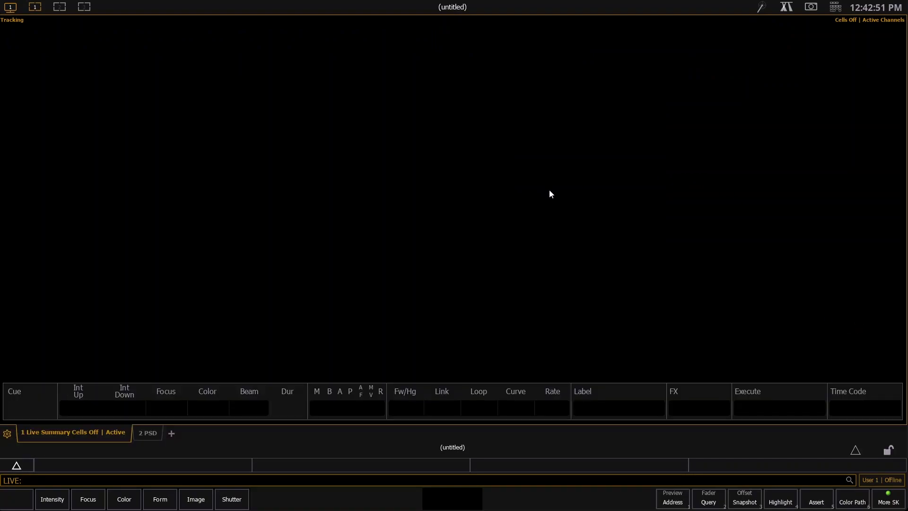
{"action": "left_click", "coordinate": [857, 450]}
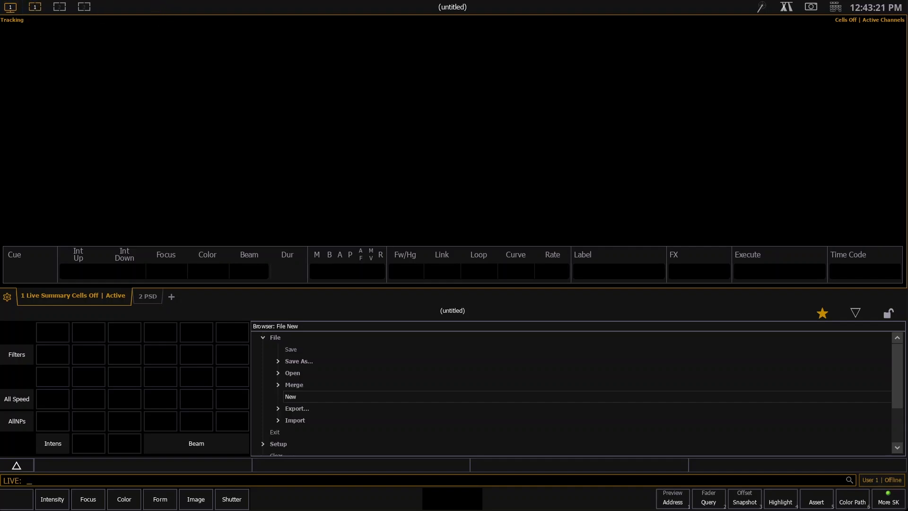
- Reposition the console window, switch between workspaces 1, 2 and 3, return to workspace 1 and preview the third
{"action": "left_click_drag", "start_coordinate": [153, 0], "coordinate": [158, 9]}
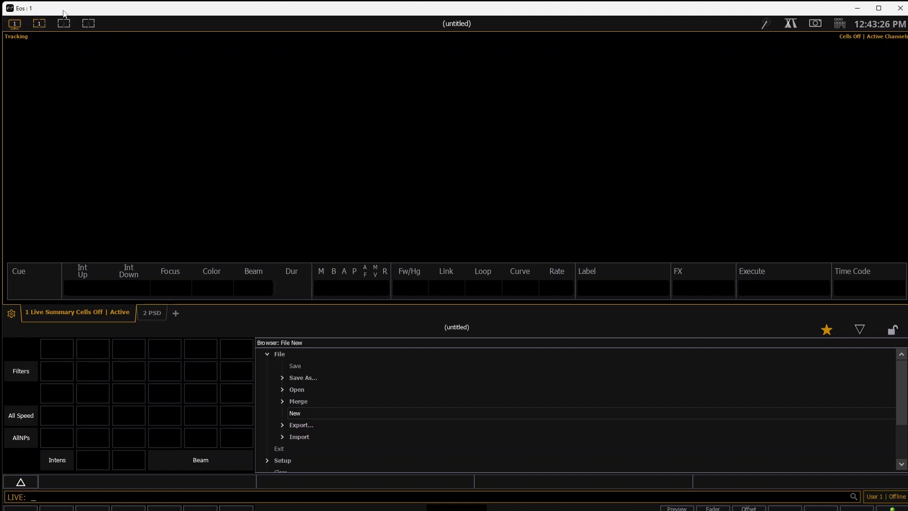
{"action": "left_click_drag", "start_coordinate": [64, 13], "coordinate": [66, 0]}
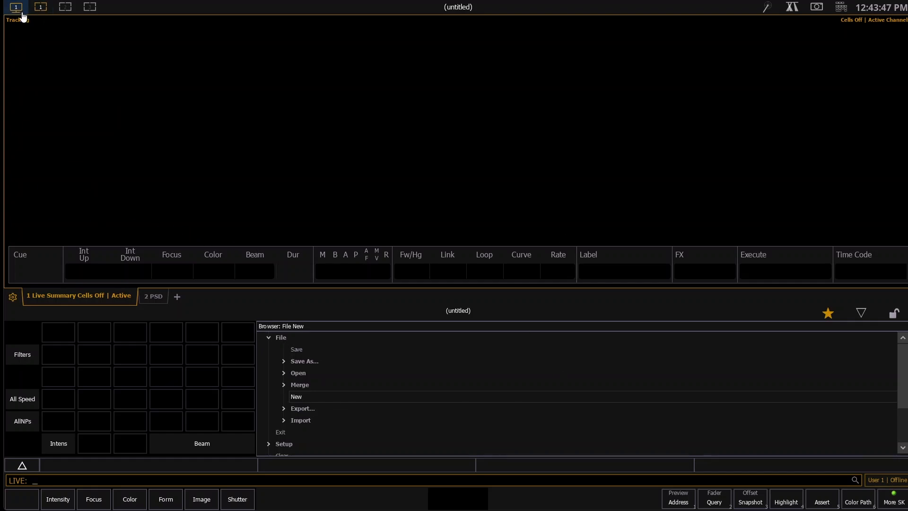
{"action": "left_click", "coordinate": [75, 9]}
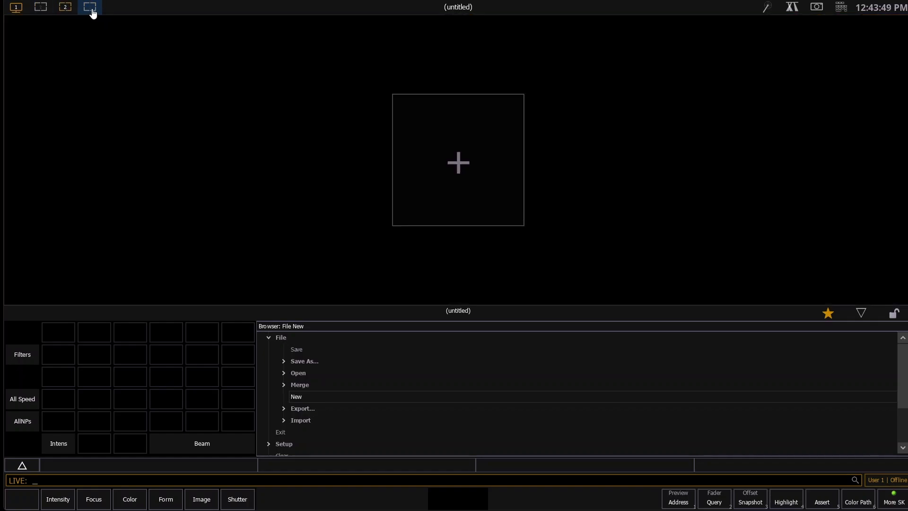
{"action": "left_click", "coordinate": [90, 11]}
{"action": "left_click", "coordinate": [41, 11]}
{"action": "left_click", "coordinate": [63, 10]}
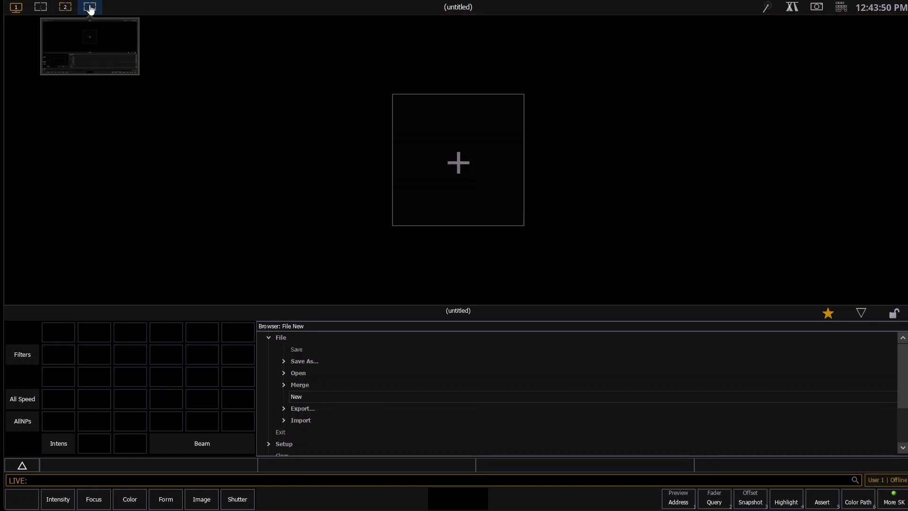
{"action": "left_click", "coordinate": [41, 7]}
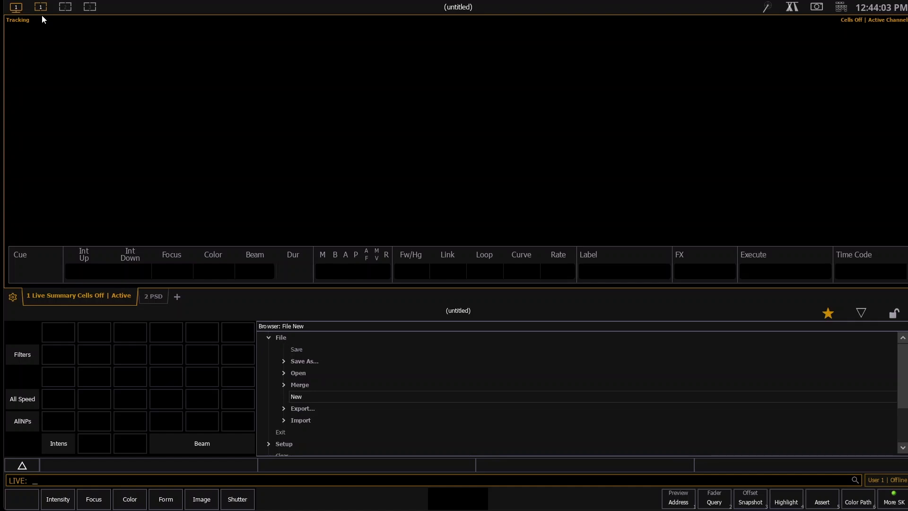
{"action": "left_click", "coordinate": [66, 8]}
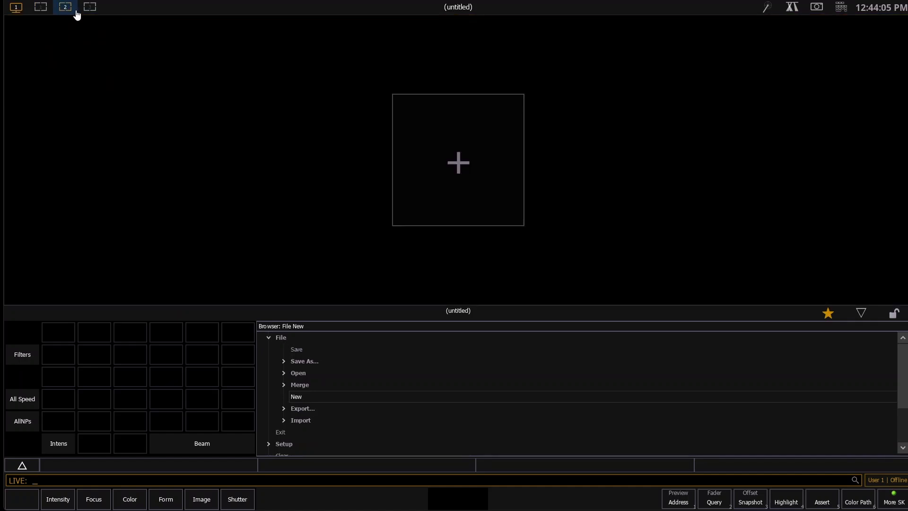
{"action": "left_click", "coordinate": [40, 8]}
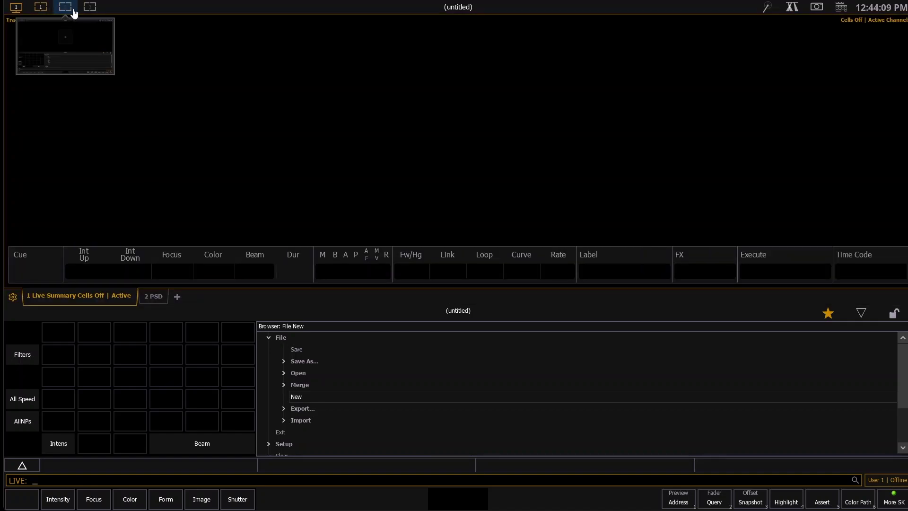
{"action": "mouse_move", "coordinate": [88, 9]}
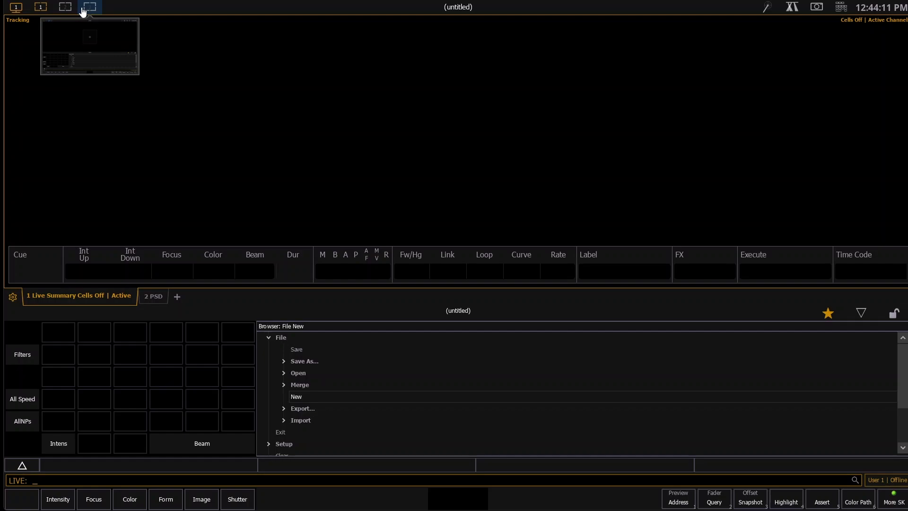
- Open the display management screen and compare the Classic, Displays / Controls and All Displays arrangements of its list
{"action": "left_click", "coordinate": [18, 15]}
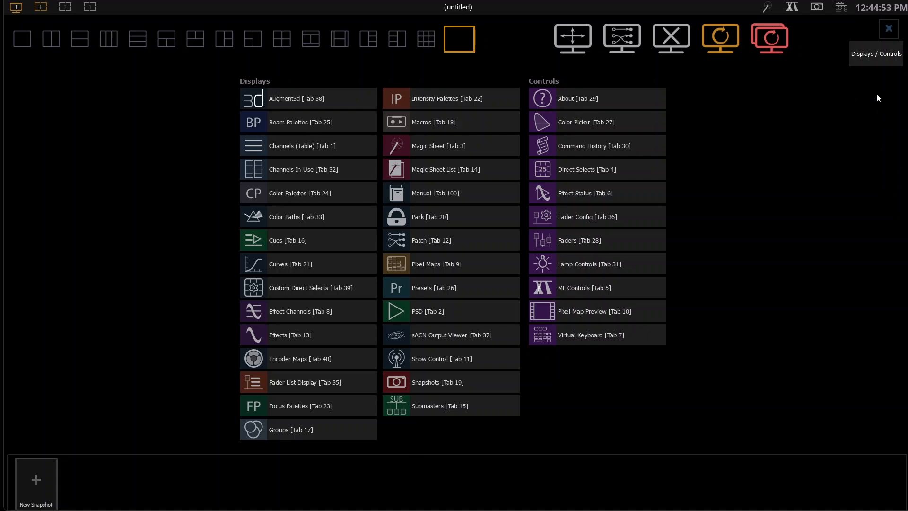
{"action": "left_click", "coordinate": [878, 56]}
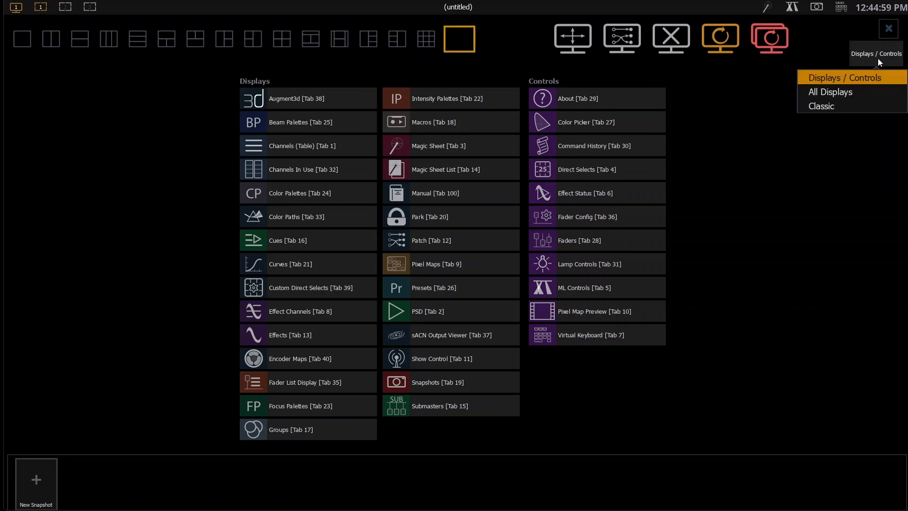
{"action": "left_click", "coordinate": [852, 105]}
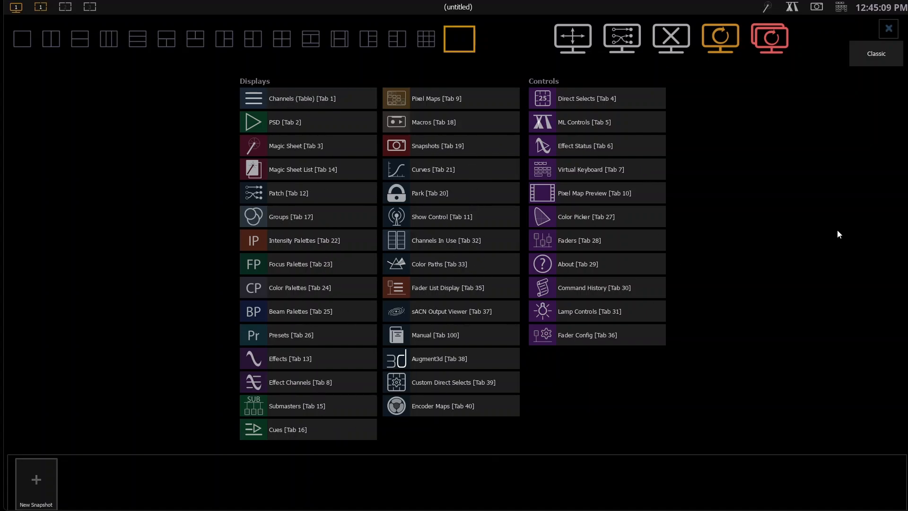
{"action": "left_click", "coordinate": [891, 53]}
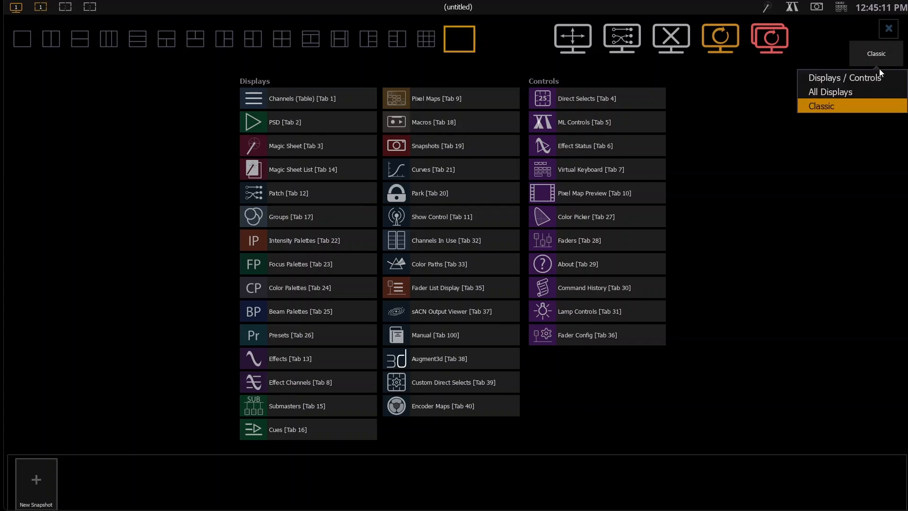
{"action": "left_click", "coordinate": [875, 78]}
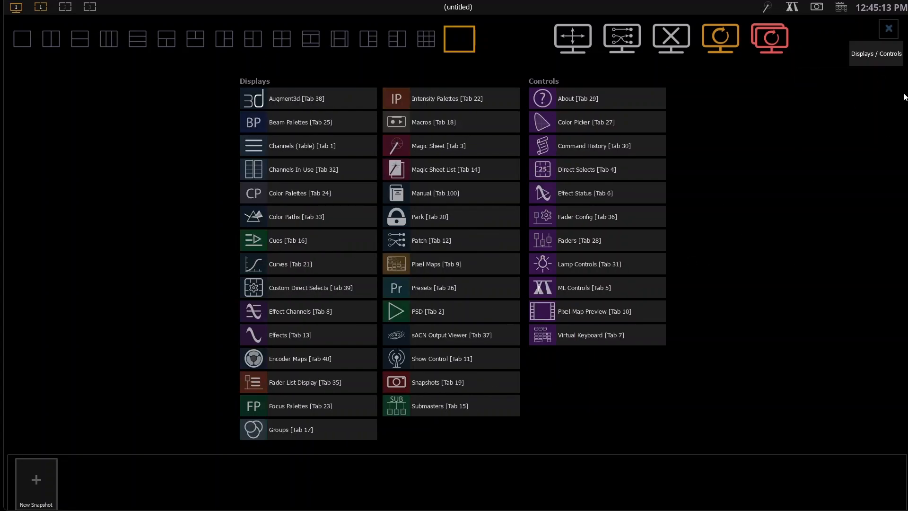
{"action": "left_click", "coordinate": [877, 55]}
{"action": "left_click", "coordinate": [869, 93]}
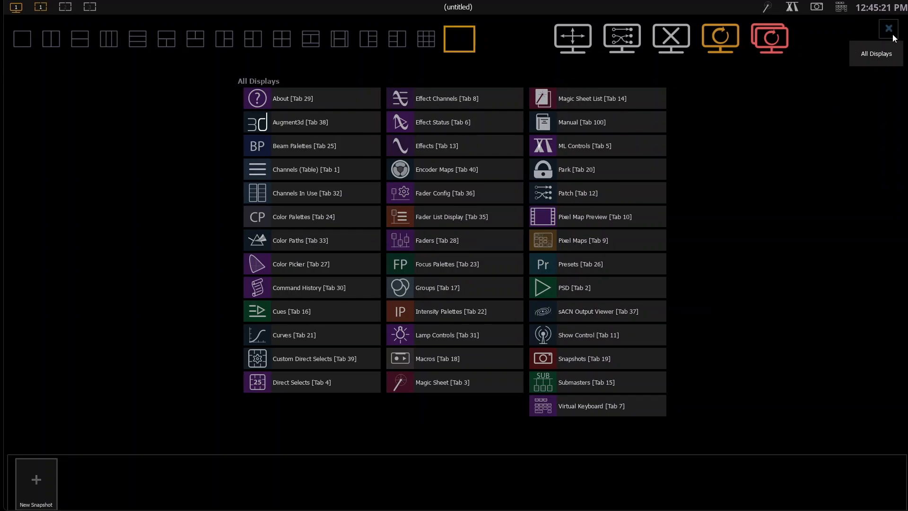
- Return the display list to the Displays / Controls arrangement and apply the layout with one wide frame above two smaller frames
{"action": "left_click", "coordinate": [889, 52]}
{"action": "left_click", "coordinate": [873, 79]}
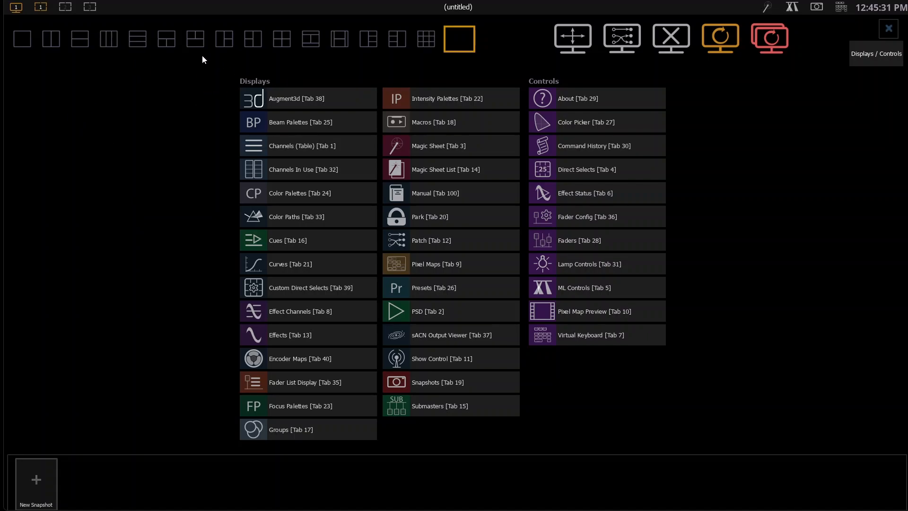
{"action": "left_click", "coordinate": [169, 39]}
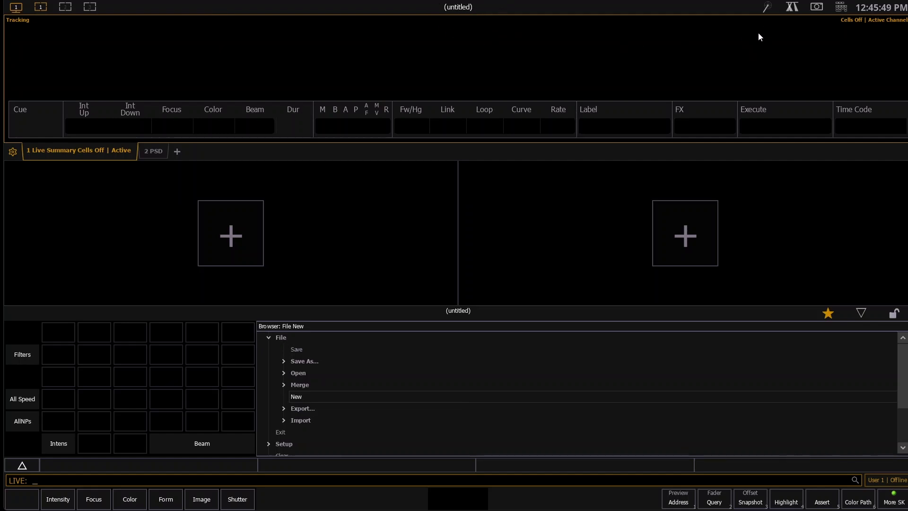
- Show and hide the popup displays for the Magic Sheet, moving light controls and virtual keypad
{"action": "left_click", "coordinate": [768, 10]}
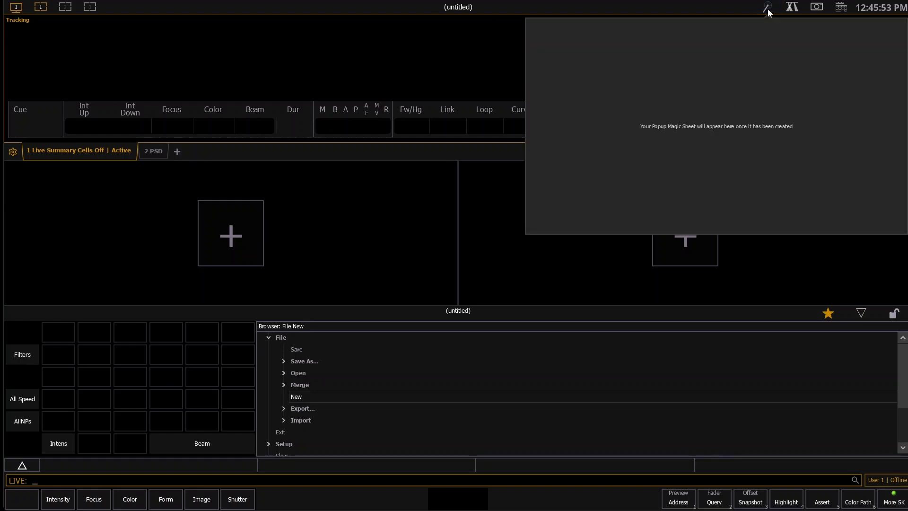
{"action": "left_click", "coordinate": [768, 11]}
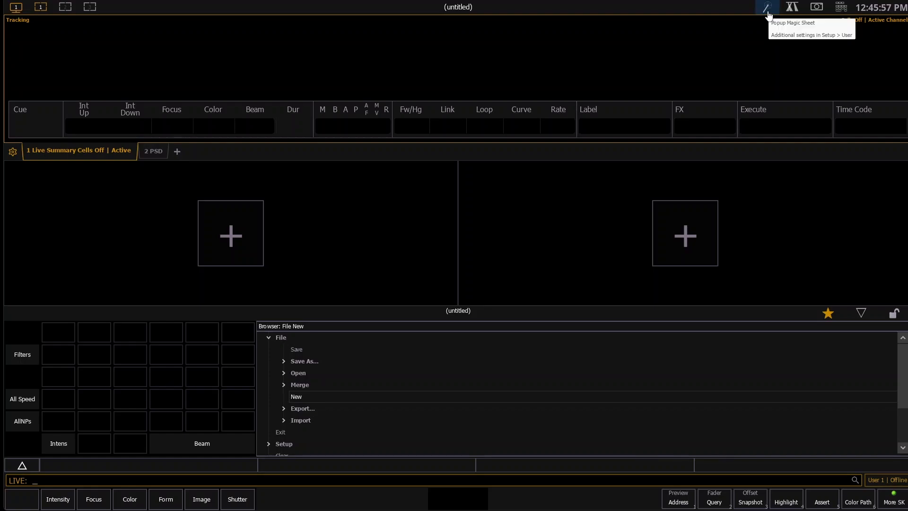
{"action": "left_click", "coordinate": [792, 8]}
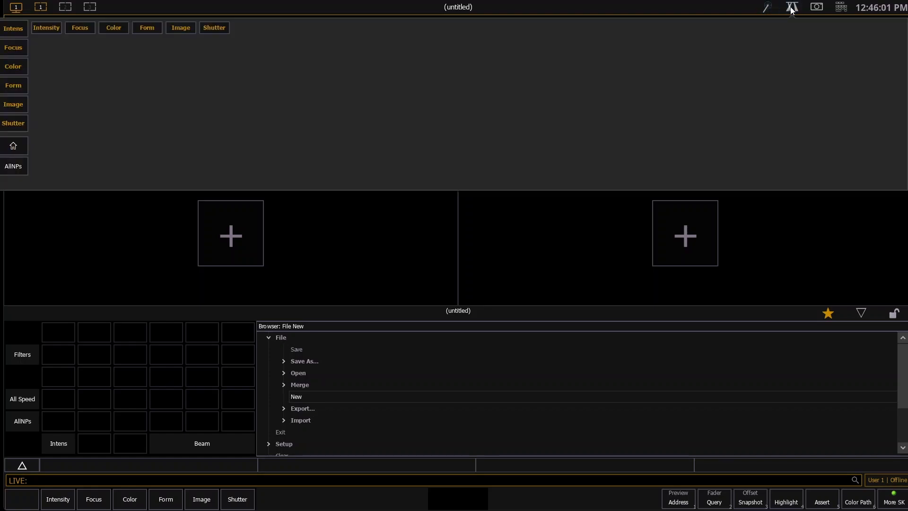
{"action": "left_click", "coordinate": [792, 8]}
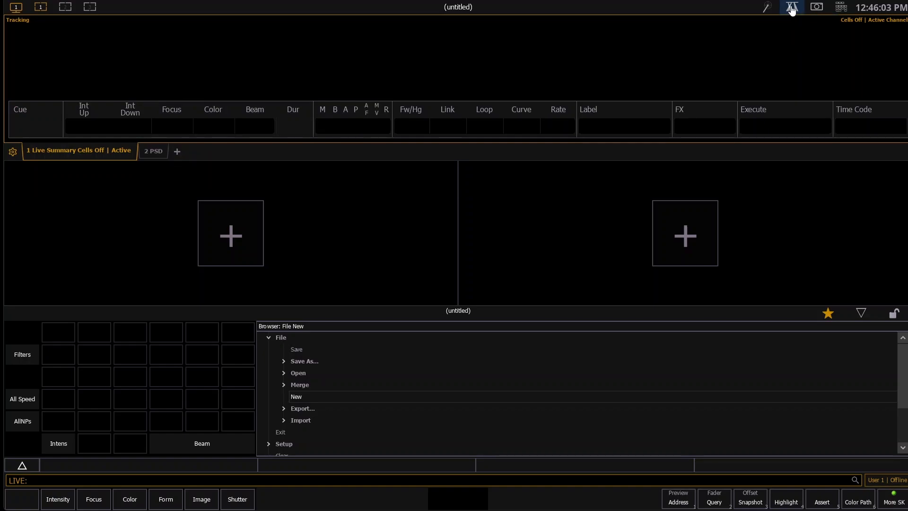
{"action": "left_click", "coordinate": [793, 9]}
{"action": "left_click", "coordinate": [792, 8]}
{"action": "left_click", "coordinate": [796, 7]}
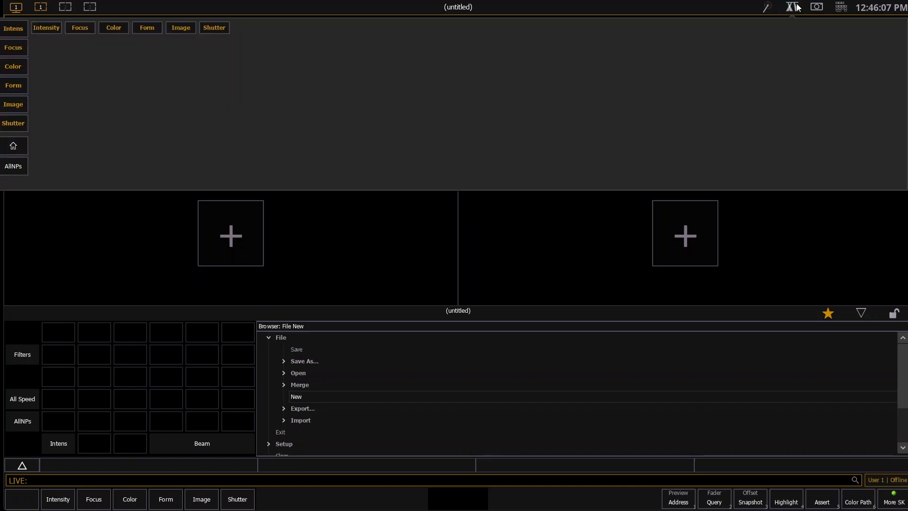
{"action": "left_click", "coordinate": [796, 8]}
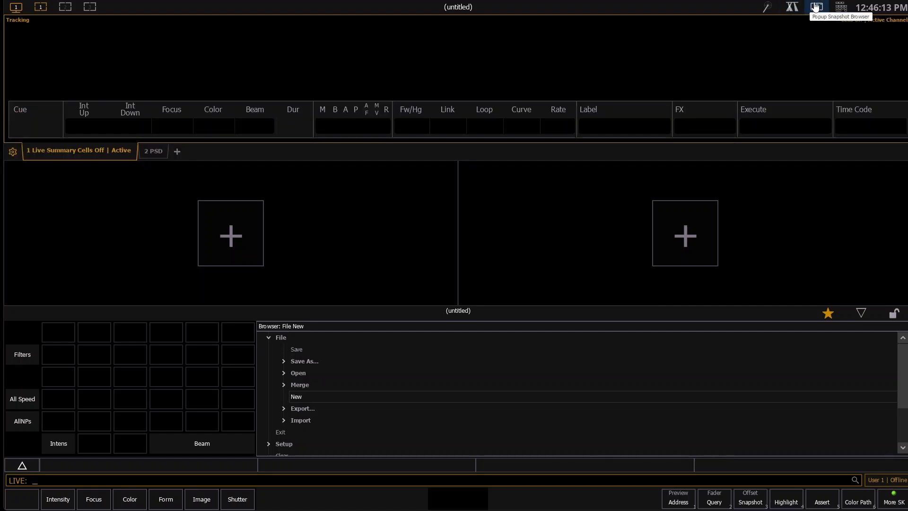
{"action": "left_click", "coordinate": [841, 8]}
{"action": "left_click", "coordinate": [841, 9]}
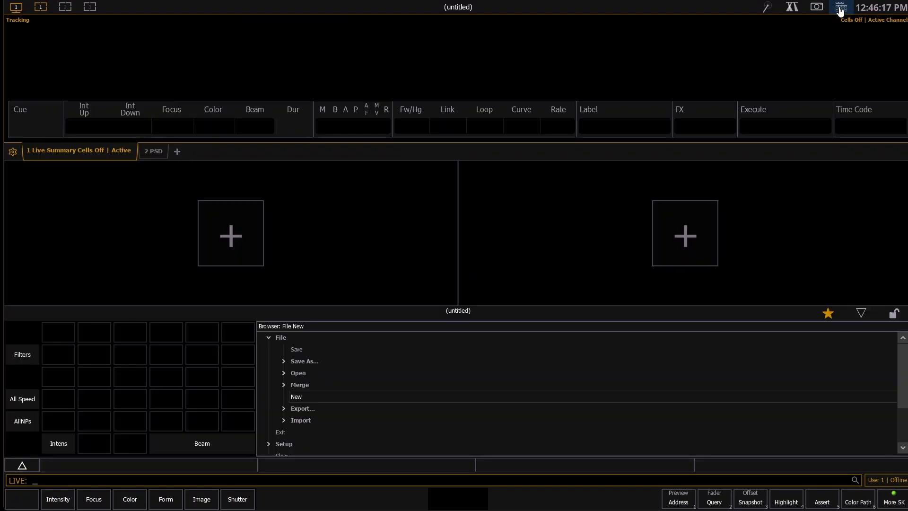
- Switch the console clock to the 24 Hour Clock format and close the clock settings
{"action": "left_click", "coordinate": [888, 9]}
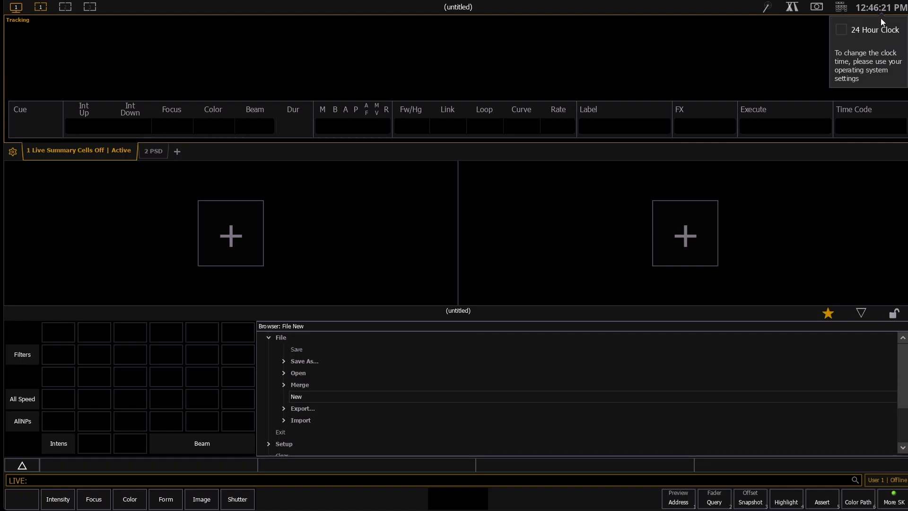
{"action": "left_click", "coordinate": [841, 32]}
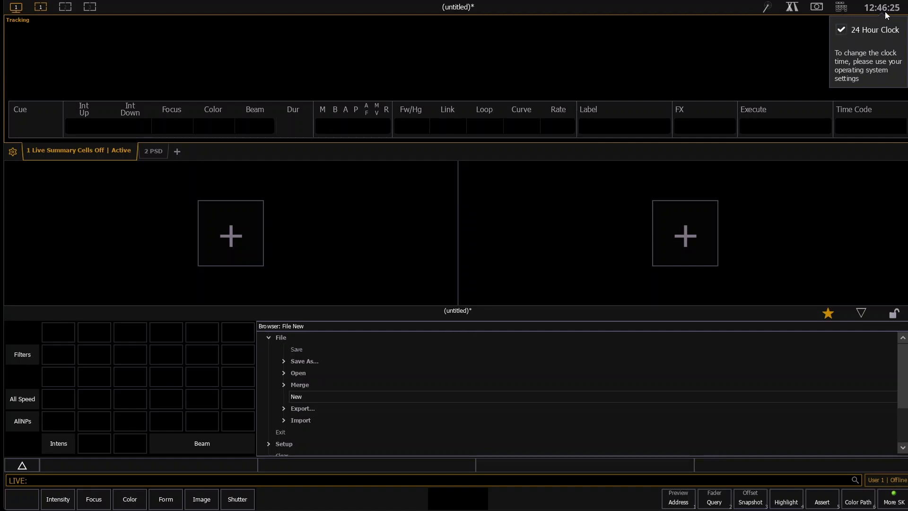
{"action": "left_click", "coordinate": [776, 58]}
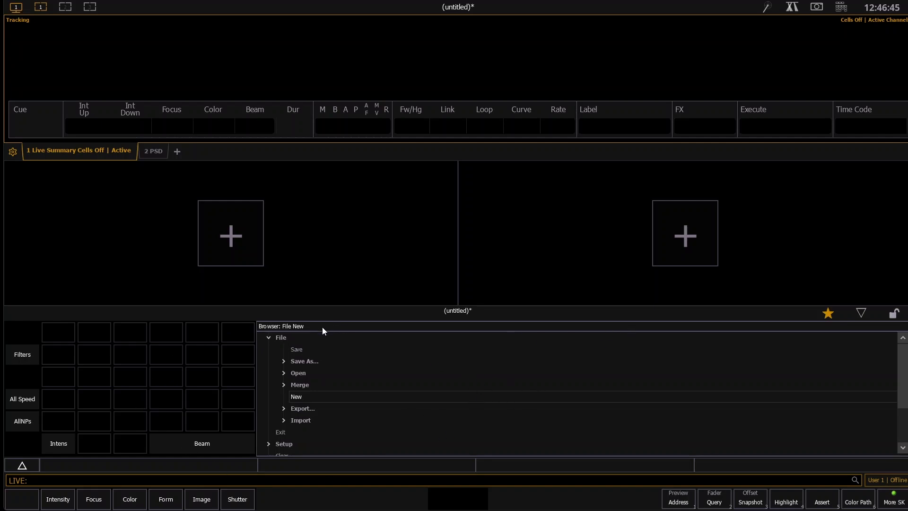
- Fold up the File branch of the browser, and collapse and re-expand the Central Information Area
{"action": "left_click", "coordinate": [269, 338]}
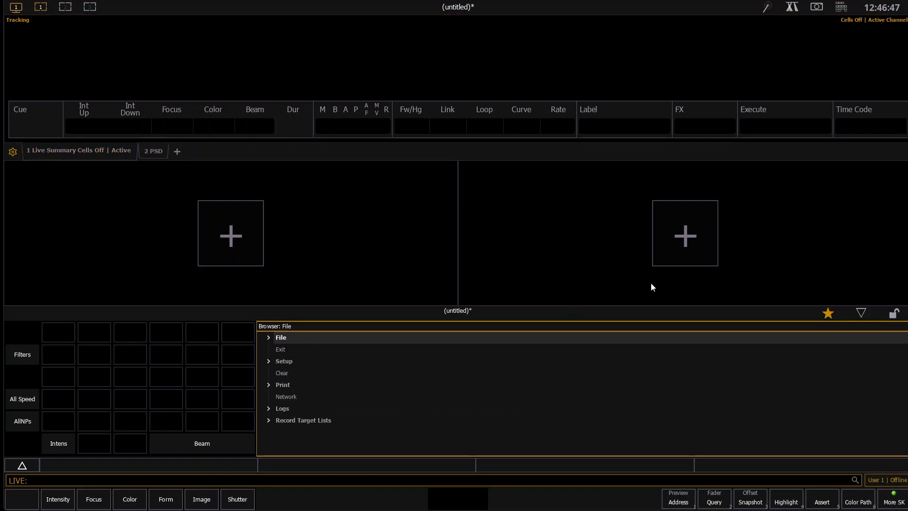
{"action": "left_click", "coordinate": [861, 314]}
{"action": "left_click", "coordinate": [862, 452]}
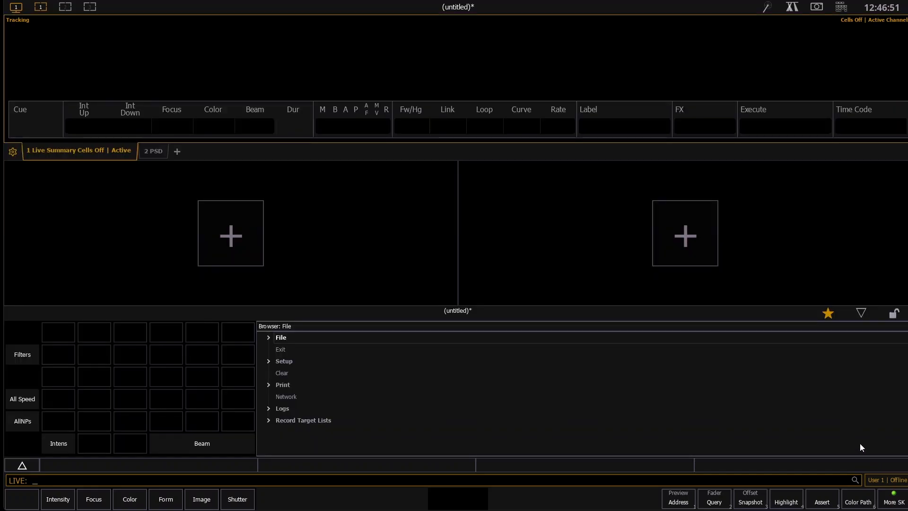
{"action": "left_click", "coordinate": [866, 312]}
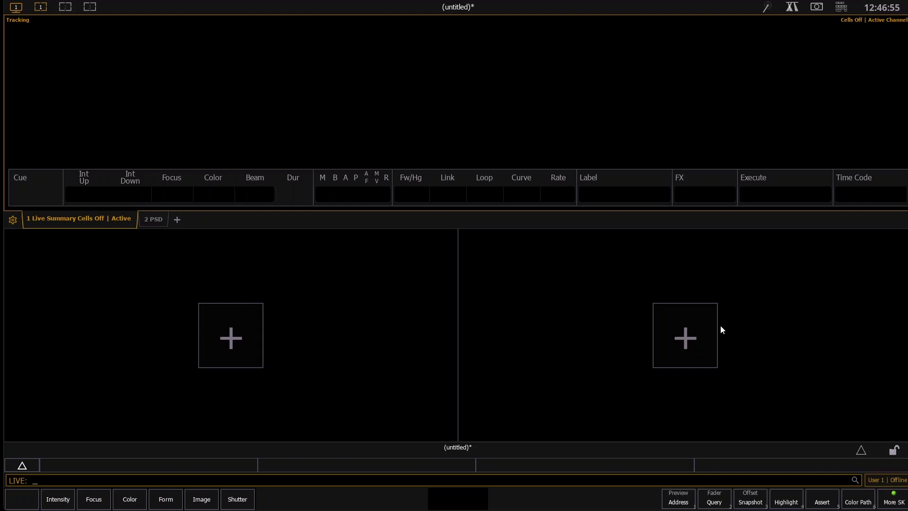
{"action": "left_click", "coordinate": [861, 456]}
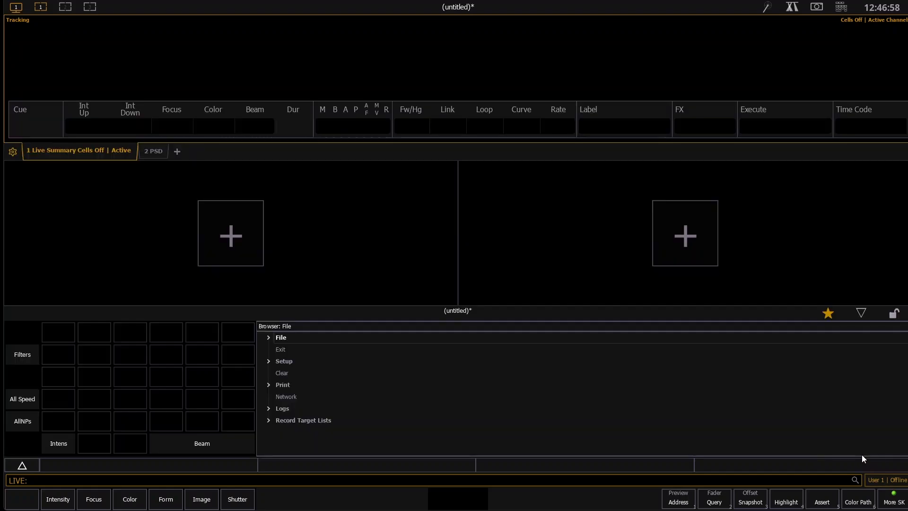
- Lock and unlock the Central Information Area, and collapse it
{"action": "left_click", "coordinate": [892, 320]}
{"action": "left_click", "coordinate": [892, 314]}
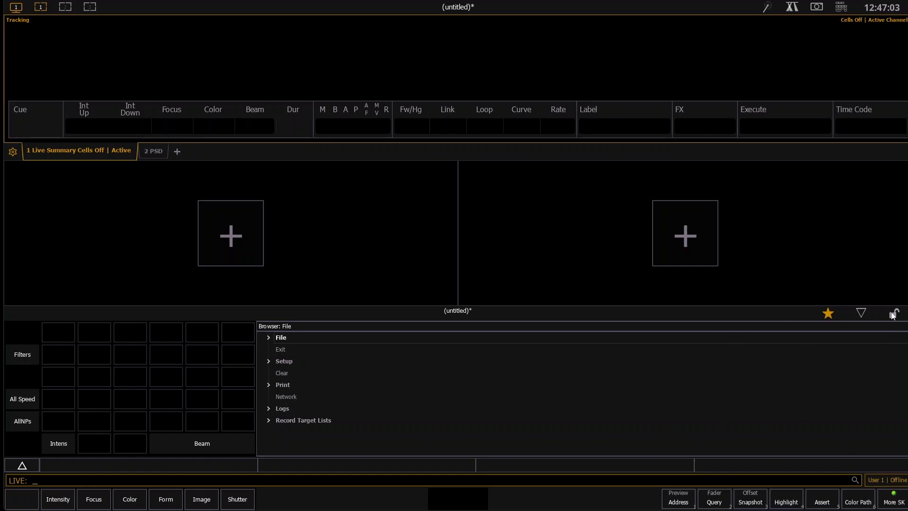
{"action": "left_click", "coordinate": [861, 313]}
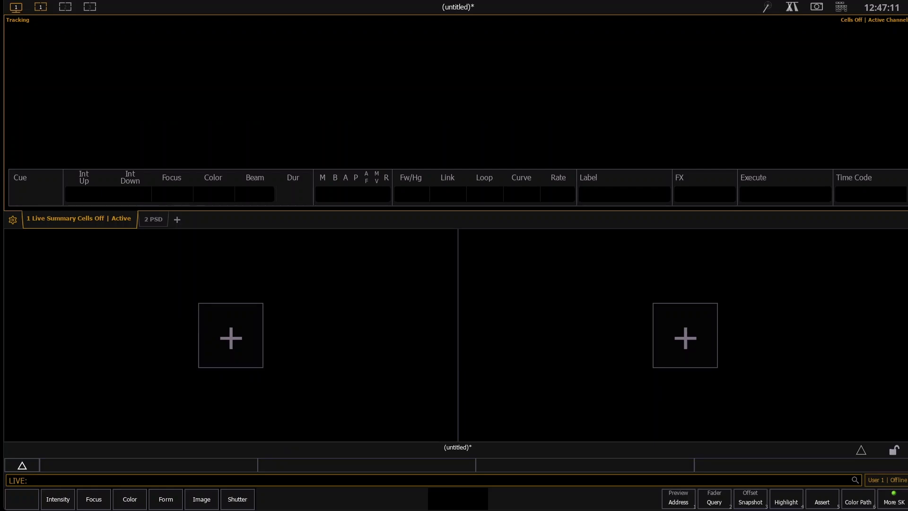
- View the Displays key on the virtual keypad, close the keypad, and use Displays to expand and collapse the Central Information Area
{"action": "left_click", "coordinate": [842, 8]}
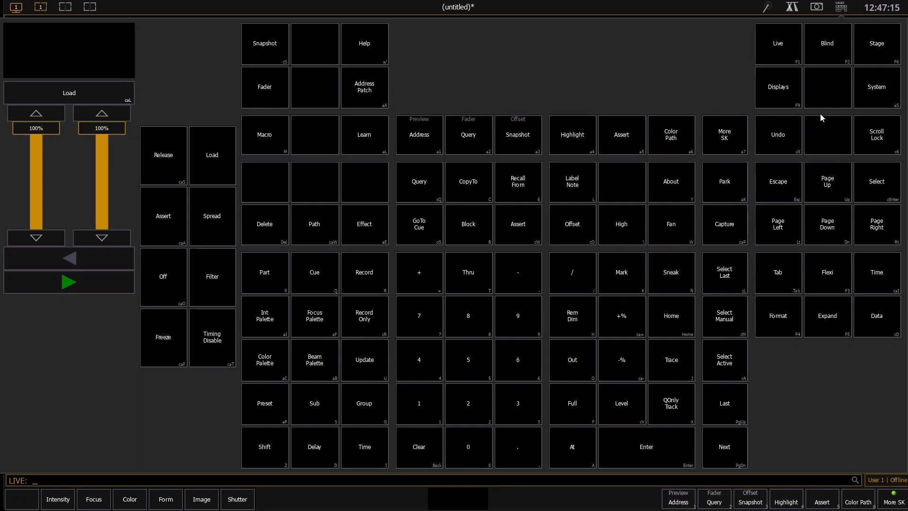
{"action": "left_click", "coordinate": [841, 8]}
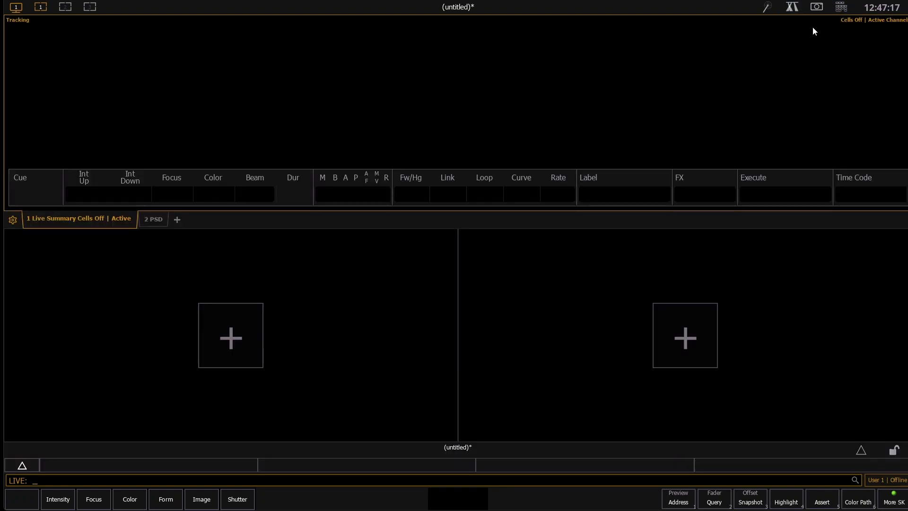
{"action": "key", "text": "F10"}
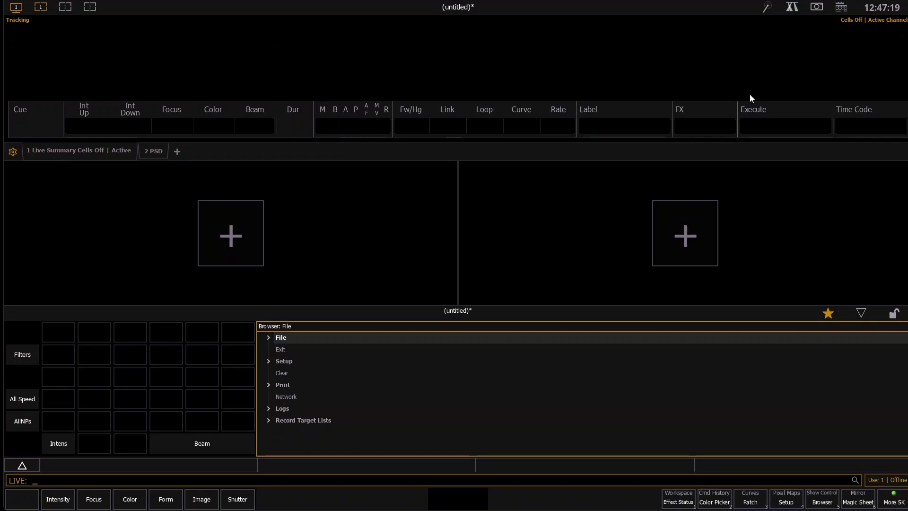
{"action": "key", "text": "F10"}
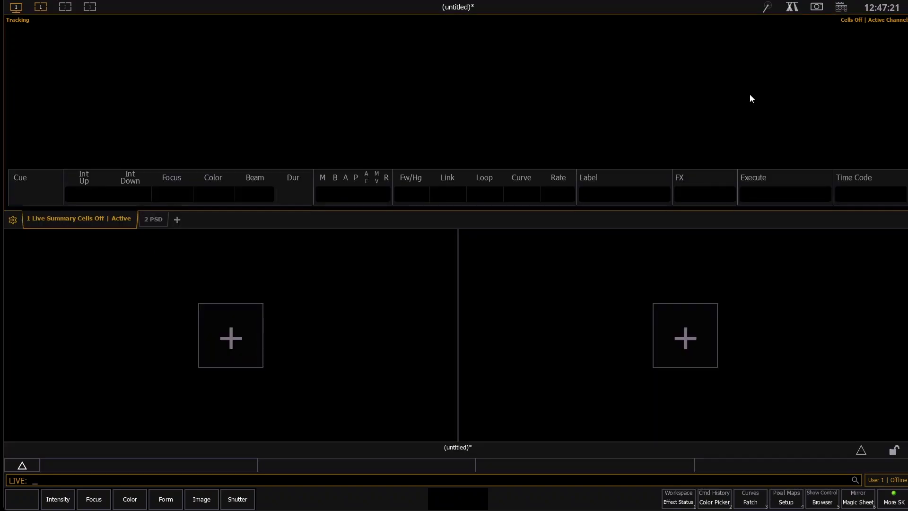
- Expand the Central Information Area, lock it open and test the lock with the Displays and Live commands
{"action": "left_click", "coordinate": [892, 454]}
{"action": "left_click", "coordinate": [877, 450]}
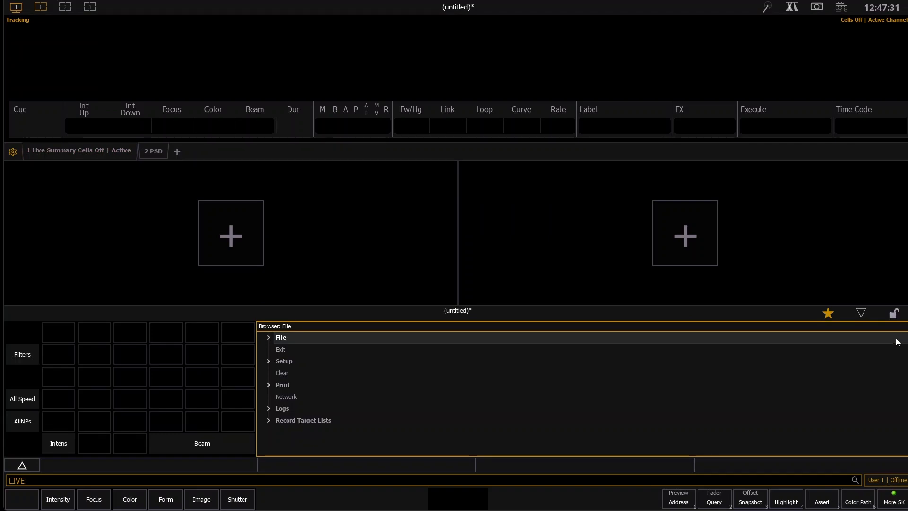
{"action": "left_click", "coordinate": [895, 314]}
{"action": "key", "text": "F10"}
{"action": "key", "text": "F1"}
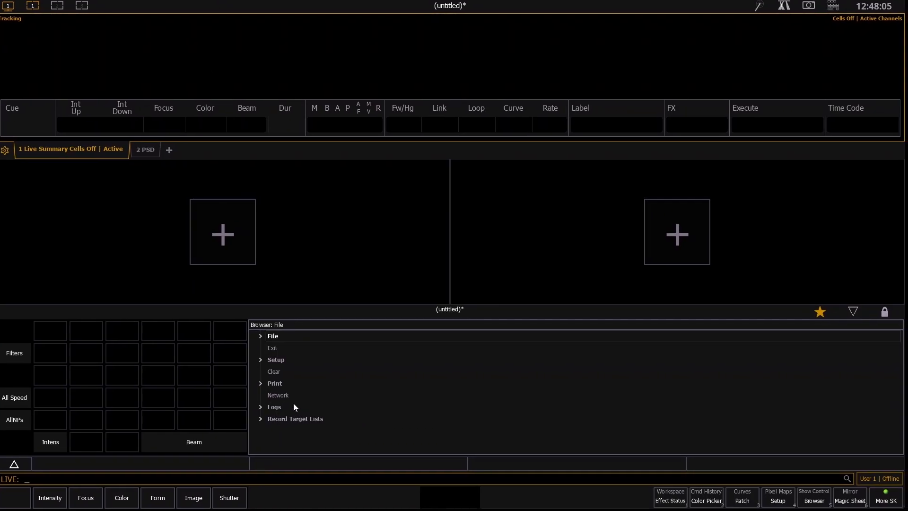
- Expand and collapse the encoder parameter categories, and switch the console to Blind and back to Live
{"action": "left_click", "coordinate": [15, 465]}
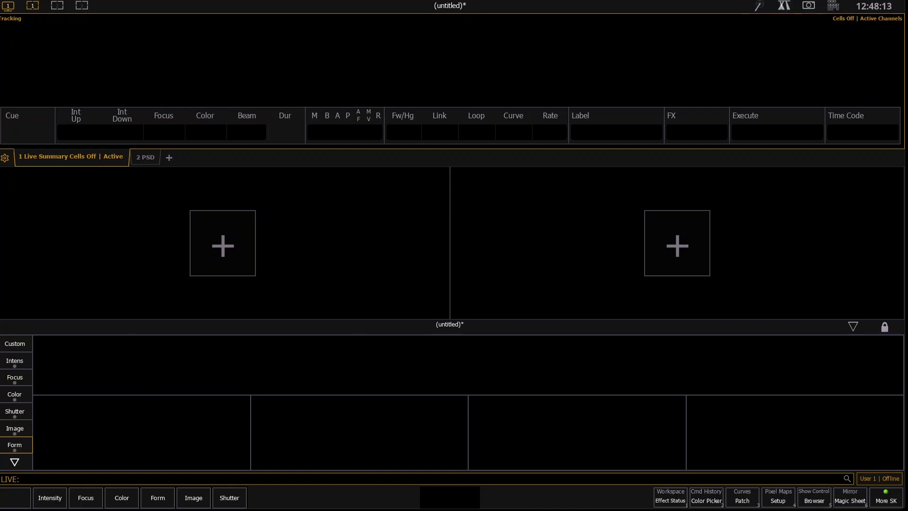
{"action": "left_click", "coordinate": [14, 462]}
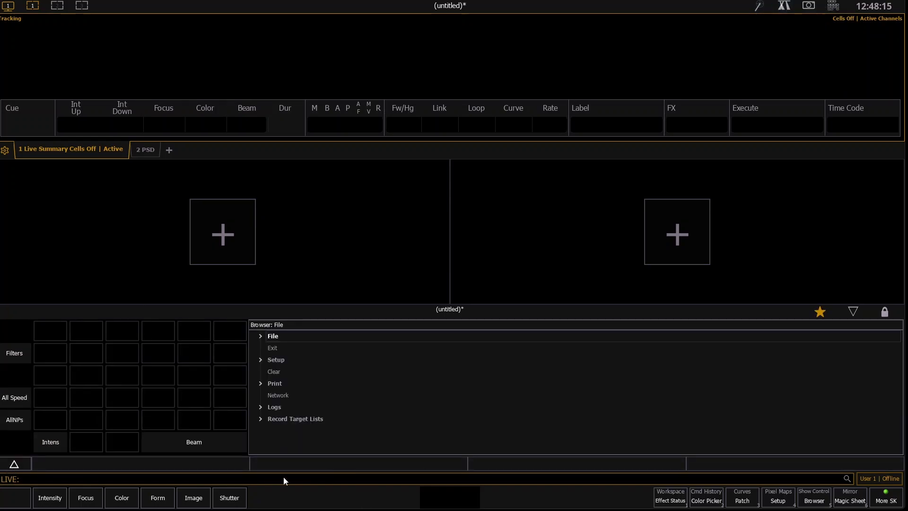
{"action": "left_click", "coordinate": [7, 481]}
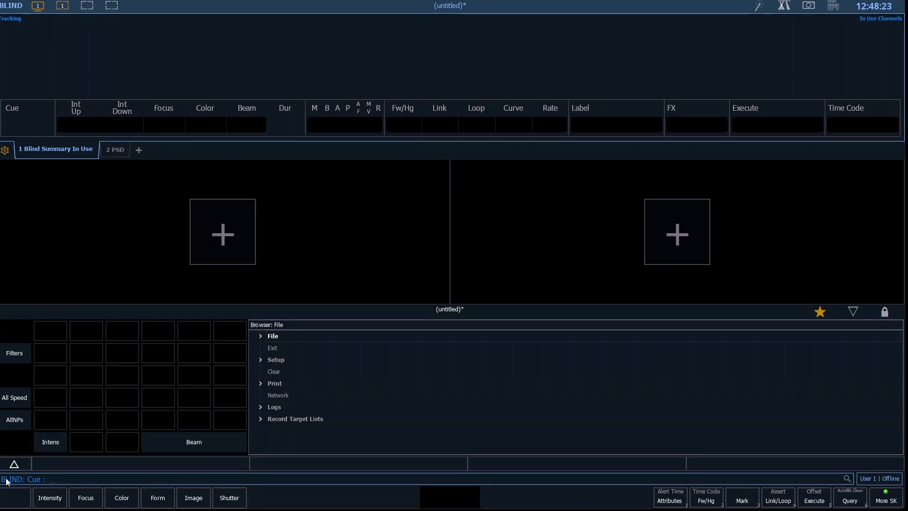
{"action": "left_click", "coordinate": [7, 481]}
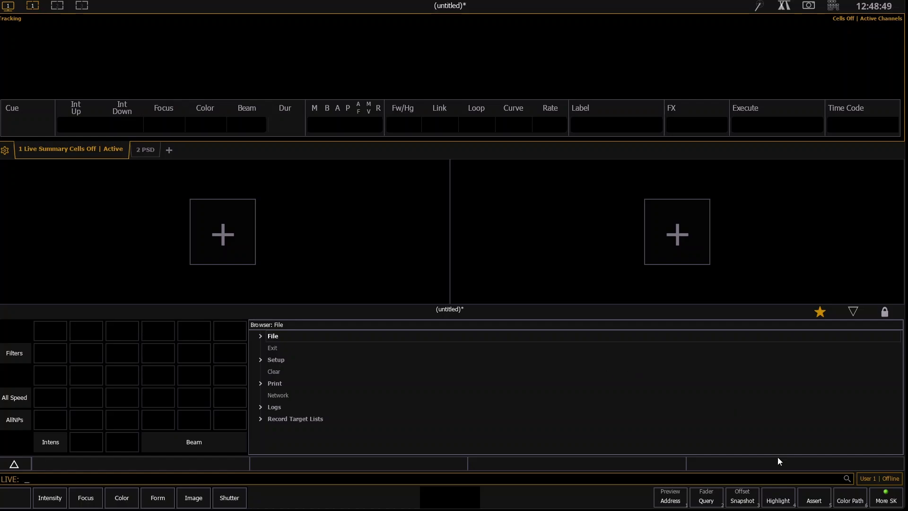
- Try the command line search with "q", compare its list with Cue on the command line, and clear the line
{"action": "left_click", "coordinate": [847, 478]}
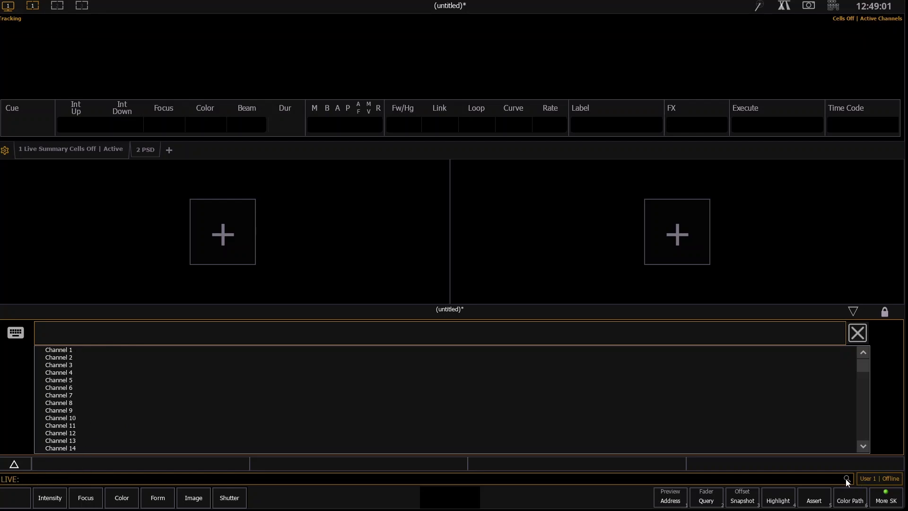
{"action": "type", "text": "q"}
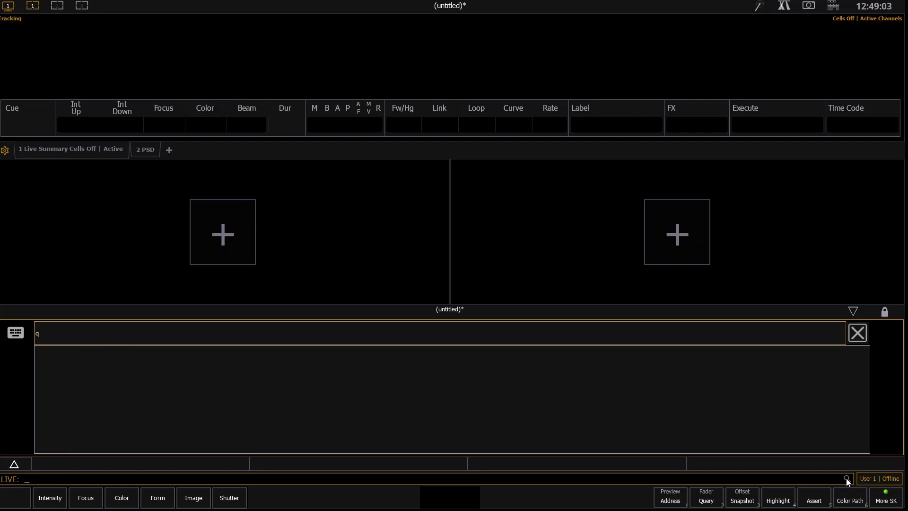
{"action": "left_click", "coordinate": [847, 478]}
{"action": "key", "text": "q"}
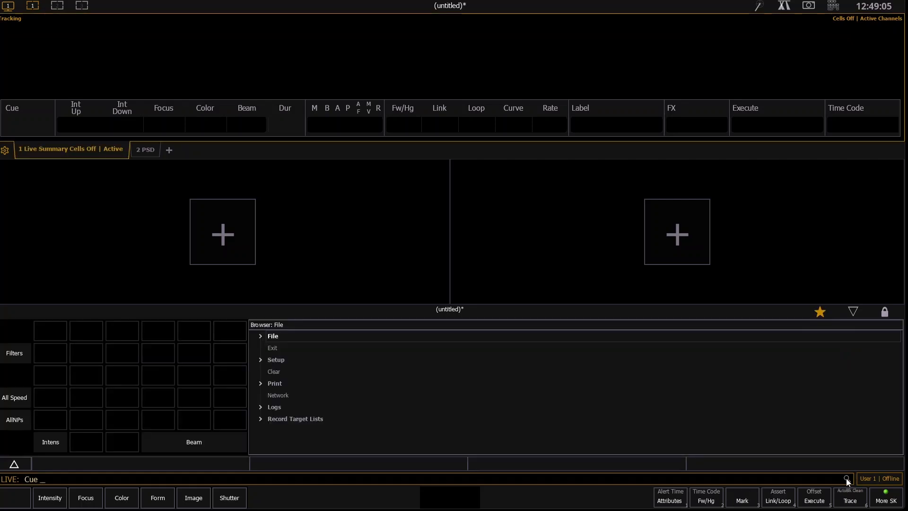
{"action": "left_click", "coordinate": [846, 478]}
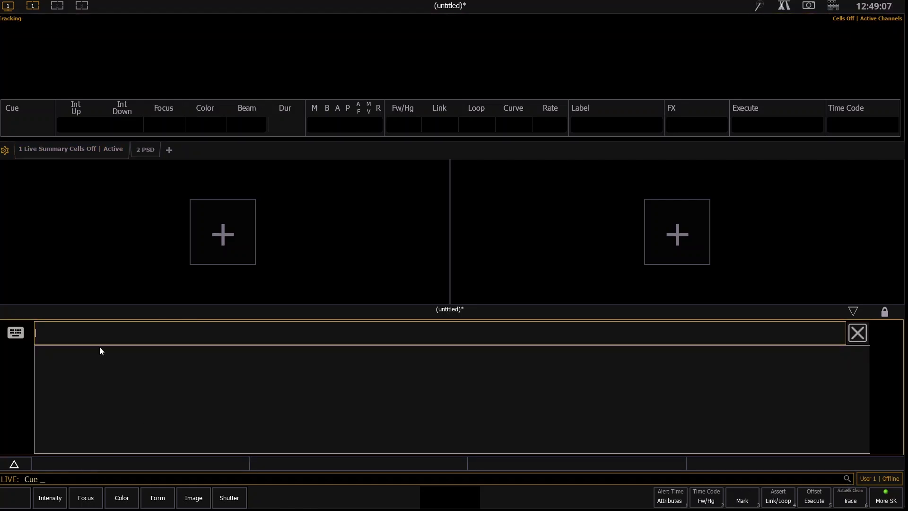
{"action": "key", "text": "Escape"}
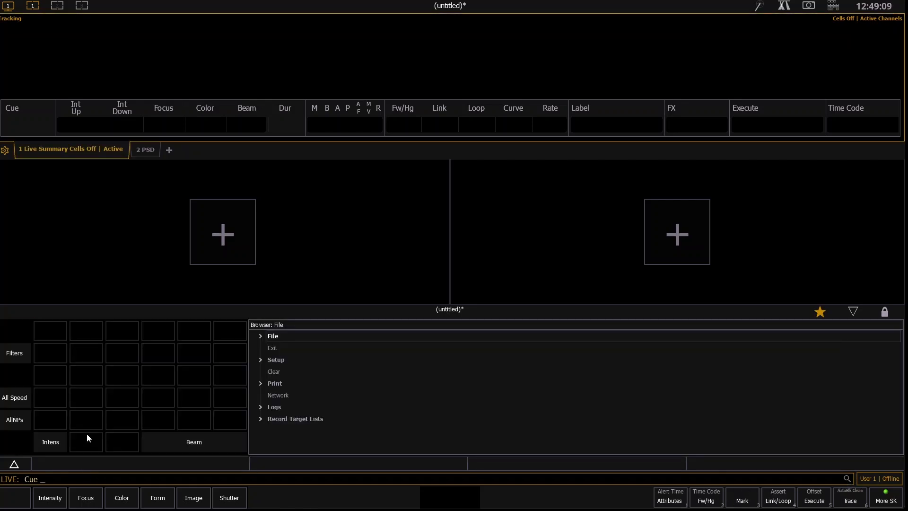
{"action": "key", "text": "BackSpace"}
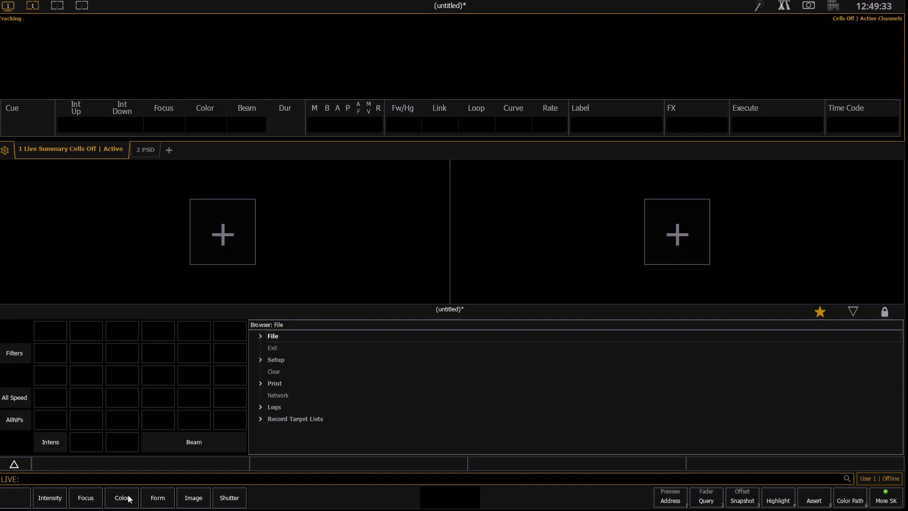
- Compare the softkeys for the Intensity, Focus and Color parameters and for Cue on the command line, clearing the entries
{"action": "left_click", "coordinate": [53, 501]}
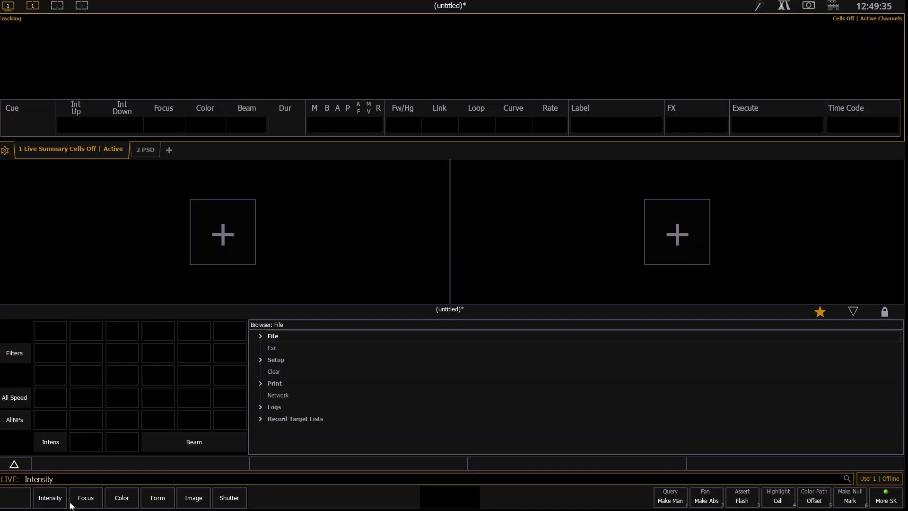
{"action": "left_click", "coordinate": [78, 501]}
{"action": "left_click", "coordinate": [113, 499]}
{"action": "key", "text": "BackSpace"}
{"action": "key", "text": "BackSpace"}
{"action": "key", "text": "BackSpace"}
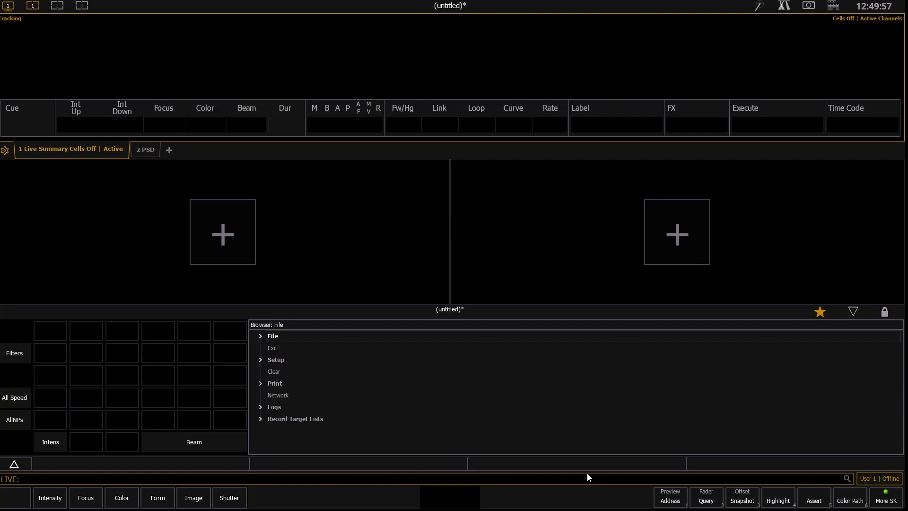
{"action": "key", "text": "q"}
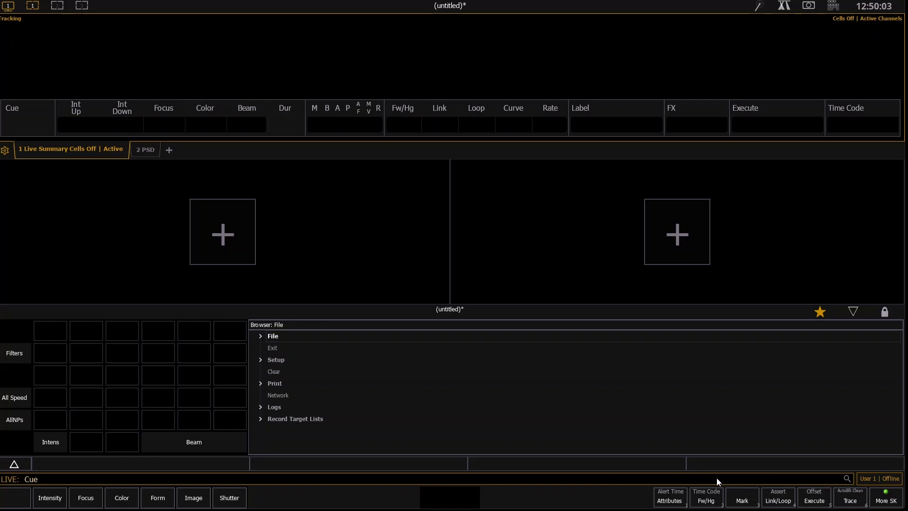
{"action": "key", "text": "BackSpace"}
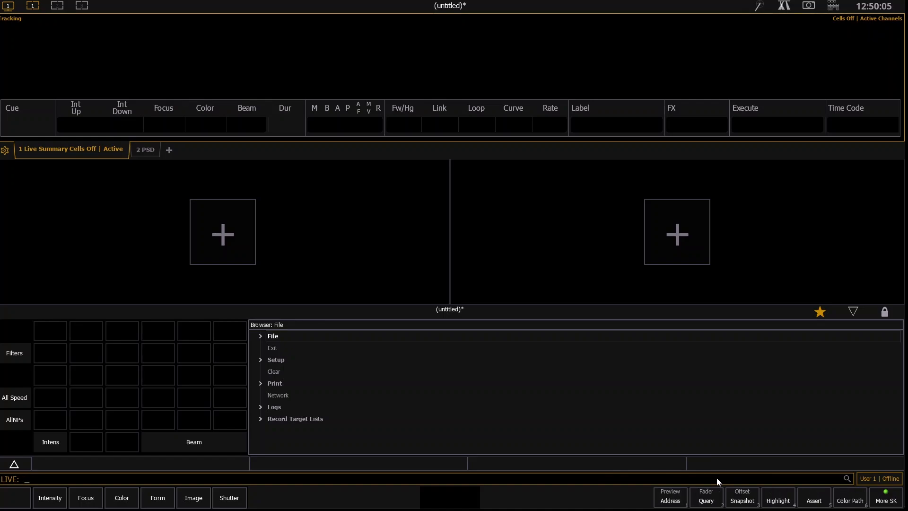
- Examine the virtual keypad for its console keys and their keyboard equivalents, and close it
{"action": "left_click", "coordinate": [833, 5]}
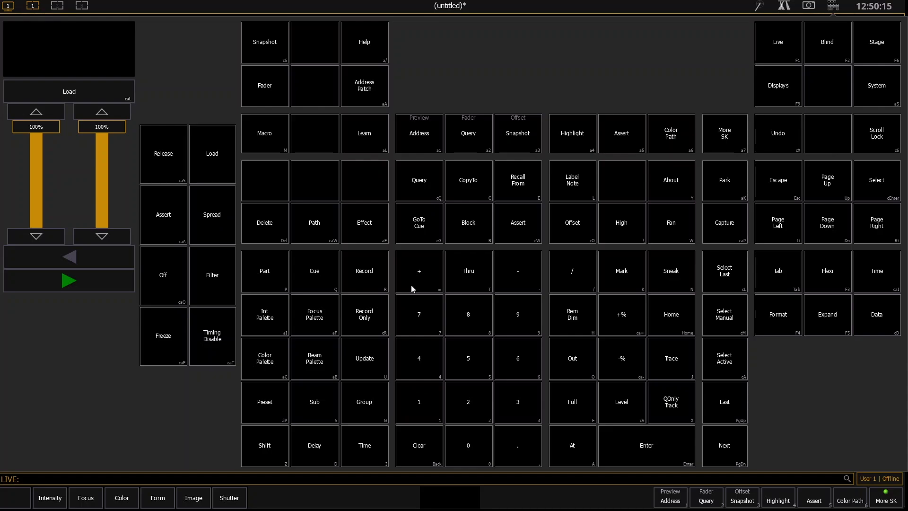
{"action": "key", "text": "Escape"}
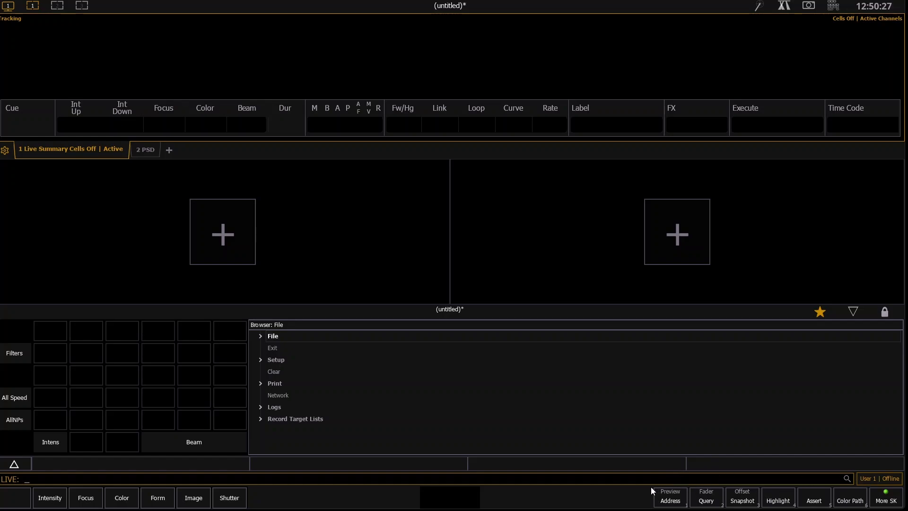
{"action": "left_click", "coordinate": [833, 6]}
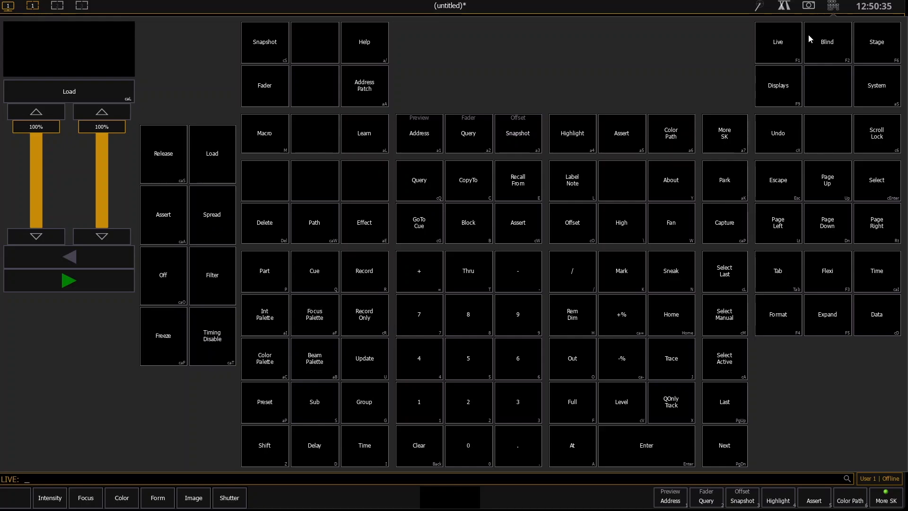
{"action": "left_click", "coordinate": [832, 6]}
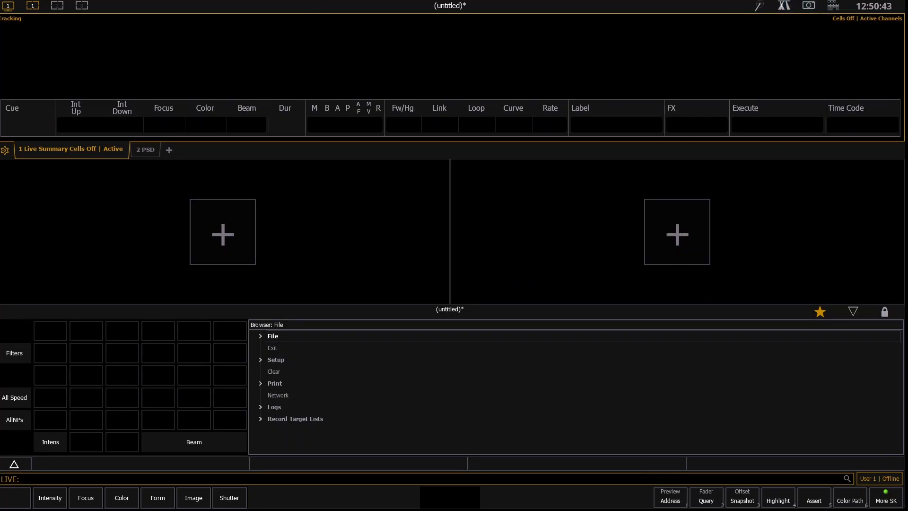
- Switch to workspace 2, and unlock and collapse the Central Information Area
{"action": "left_click", "coordinate": [56, 5]}
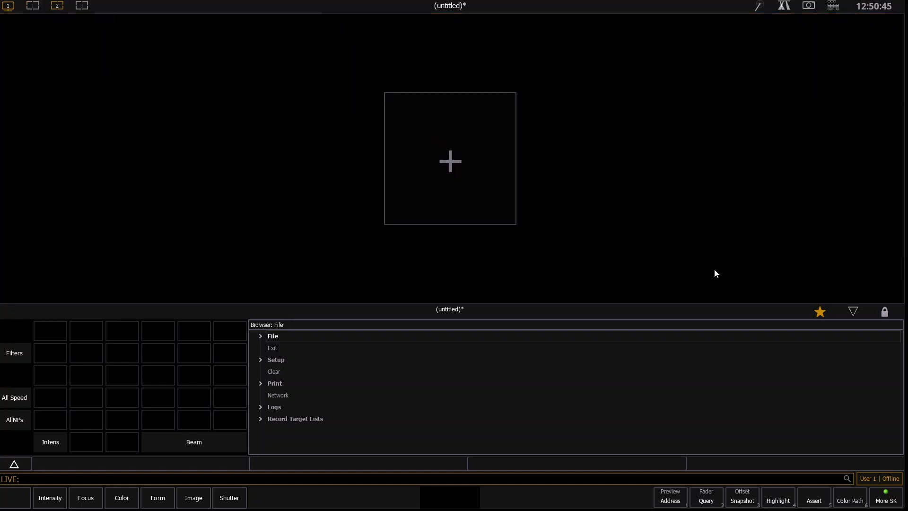
{"action": "left_click", "coordinate": [886, 313]}
{"action": "left_click", "coordinate": [854, 313]}
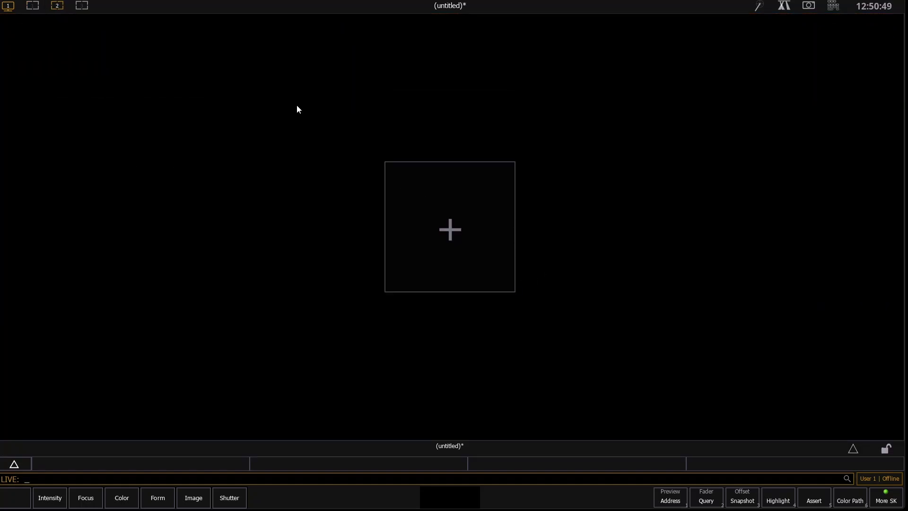
- Open the Manual display in the empty frame of workspace 2 and look through its Welcome page
{"action": "left_click", "coordinate": [450, 230]}
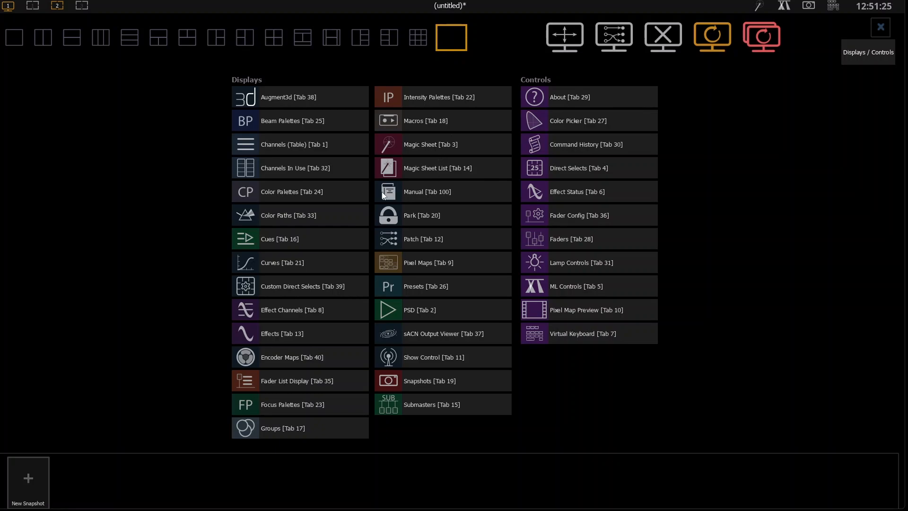
{"action": "left_click", "coordinate": [453, 189]}
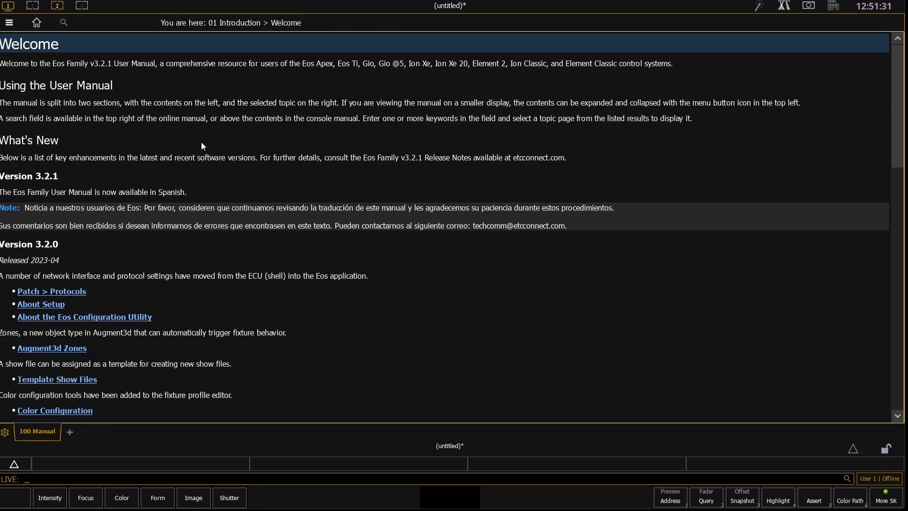
{"action": "scroll", "coordinate": [408, 326], "scroll_direction": "down", "scroll_amount": 15}
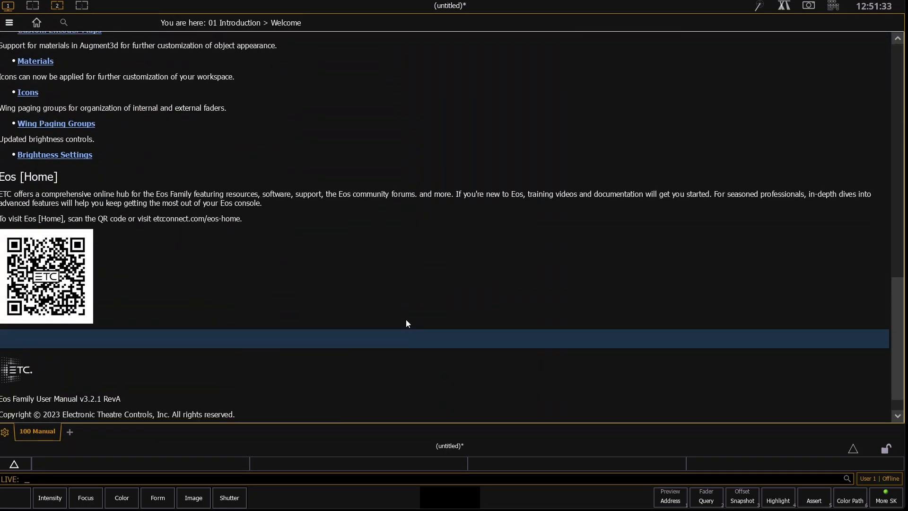
- Review the What's New version lists on the manual's Welcome page, briefly checking the virtual keypad and closing it
{"action": "scroll", "coordinate": [407, 321], "scroll_direction": "up", "scroll_amount": 5}
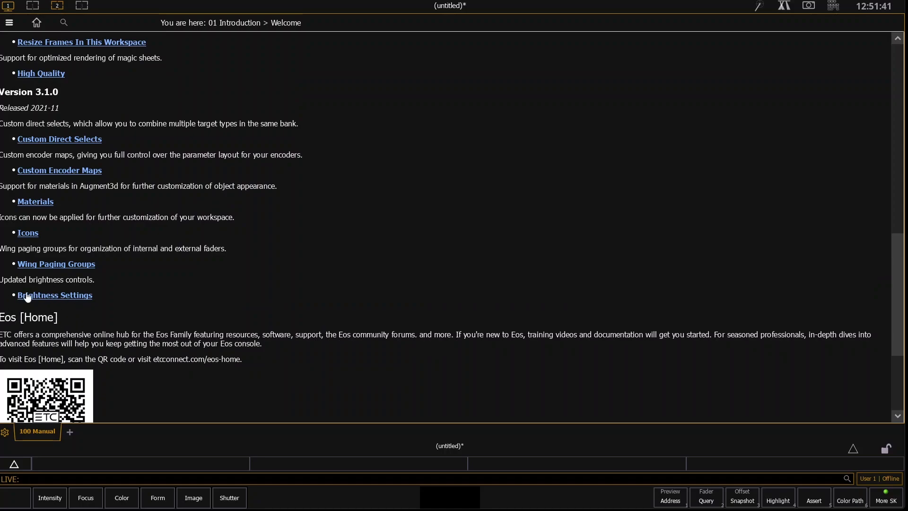
{"action": "scroll", "coordinate": [239, 320], "scroll_direction": "up", "scroll_amount": 5}
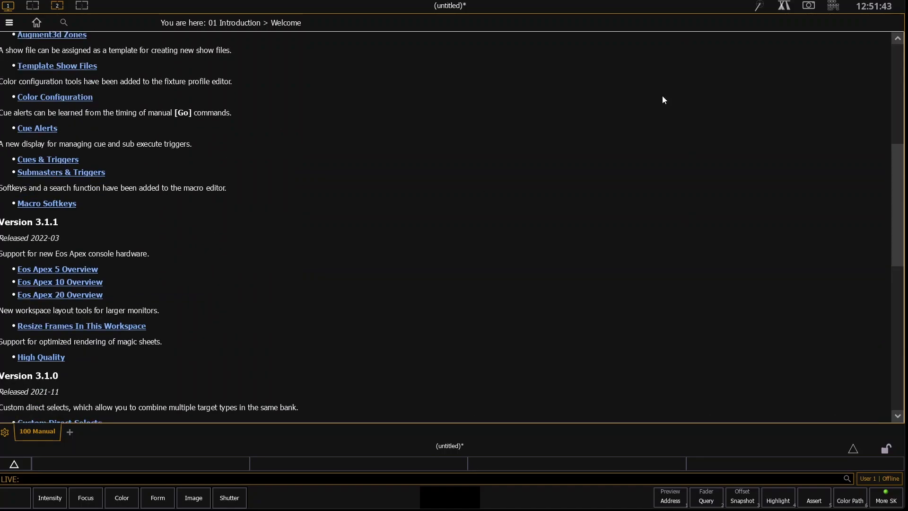
{"action": "left_click", "coordinate": [834, 5]}
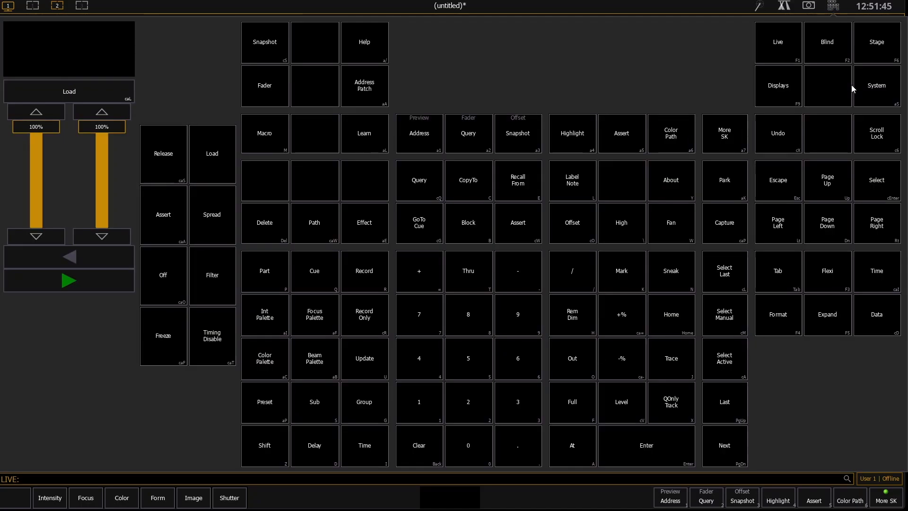
{"action": "left_click", "coordinate": [833, 5]}
{"action": "scroll", "coordinate": [112, 218], "scroll_direction": "up", "scroll_amount": 6}
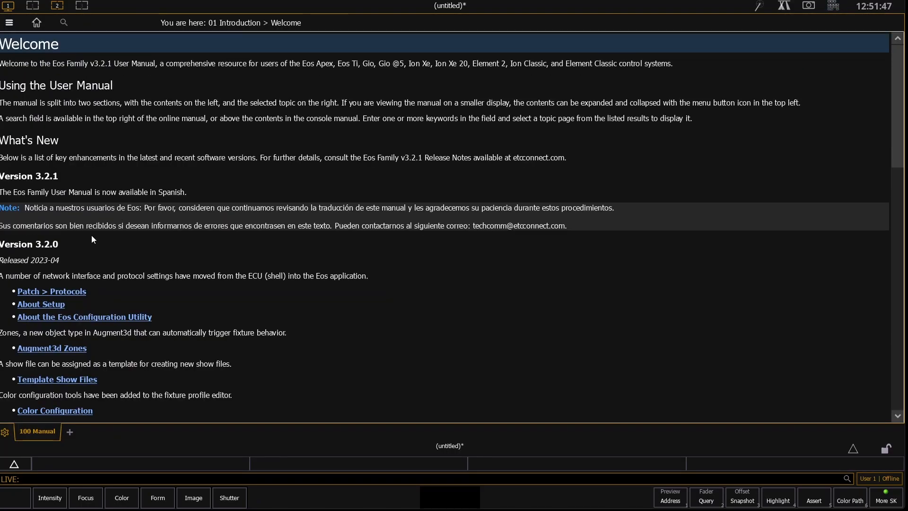
- Open the Patch > Protocols topic from the Version 3.2.0 notes and read through its sACN, ArtNet and Local DMX settings
{"action": "left_click", "coordinate": [74, 292]}
{"action": "scroll", "coordinate": [259, 360], "scroll_direction": "down", "scroll_amount": 2}
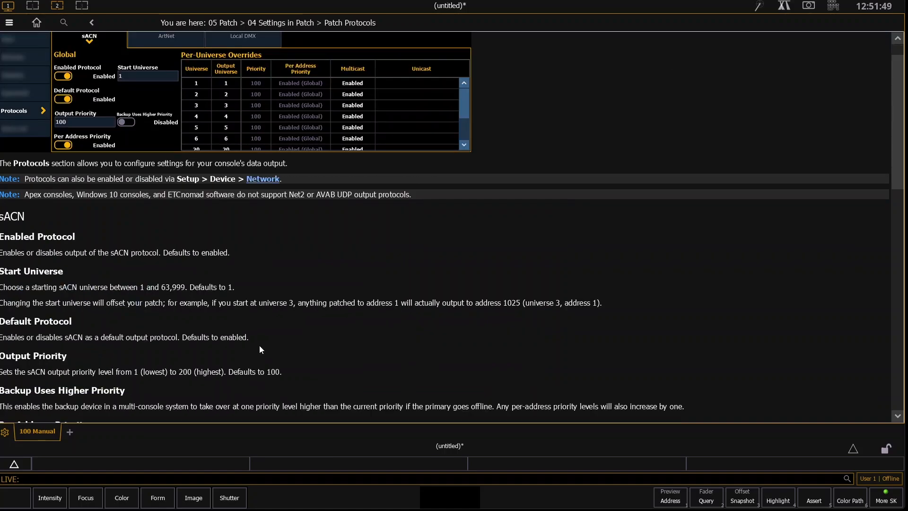
{"action": "scroll", "coordinate": [259, 350], "scroll_direction": "down", "scroll_amount": 5}
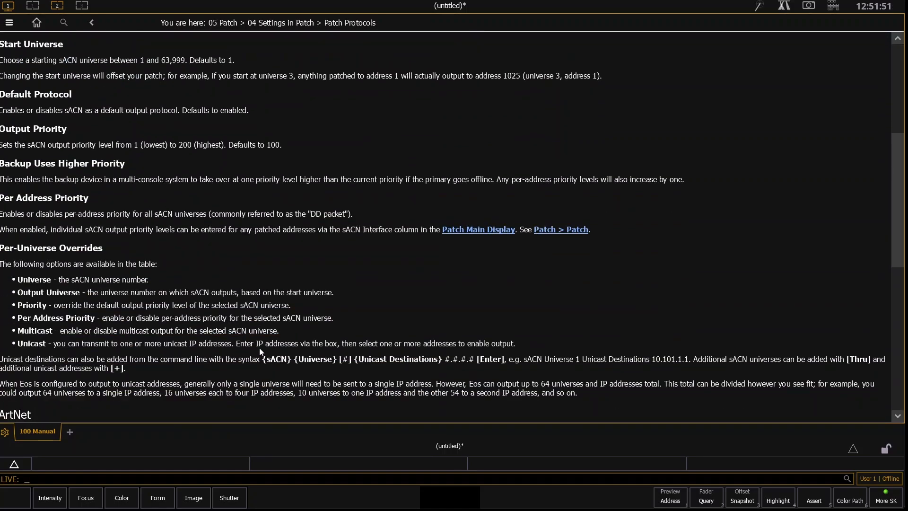
{"action": "scroll", "coordinate": [259, 349], "scroll_direction": "down", "scroll_amount": 7}
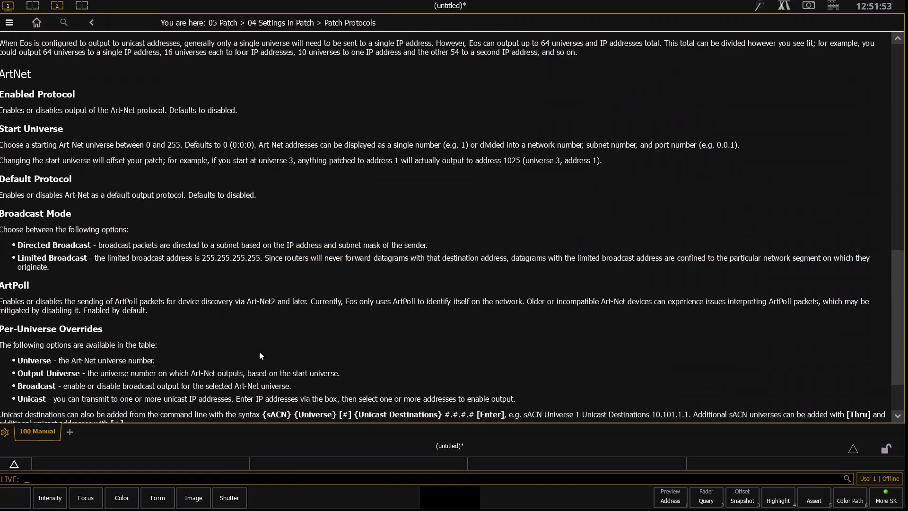
{"action": "scroll", "coordinate": [259, 351], "scroll_direction": "down", "scroll_amount": 2}
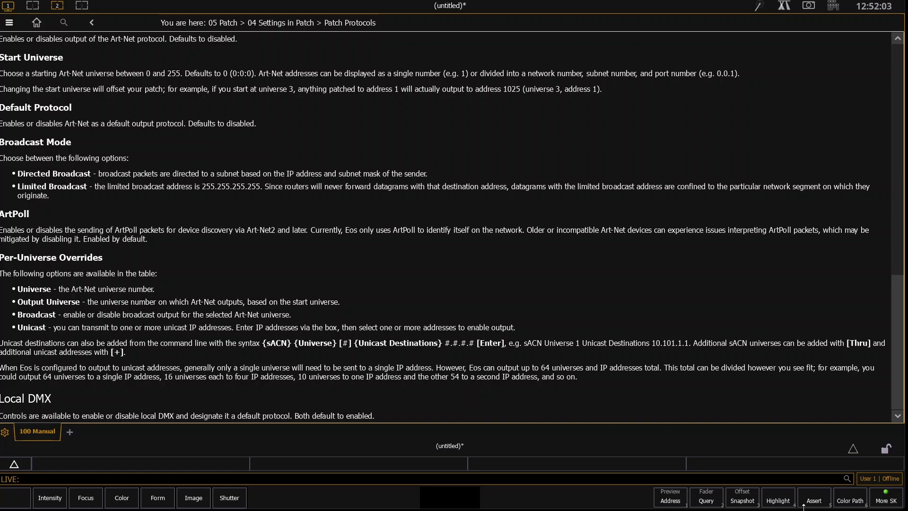
{"action": "scroll", "coordinate": [307, 382], "scroll_direction": "up", "scroll_amount": 10}
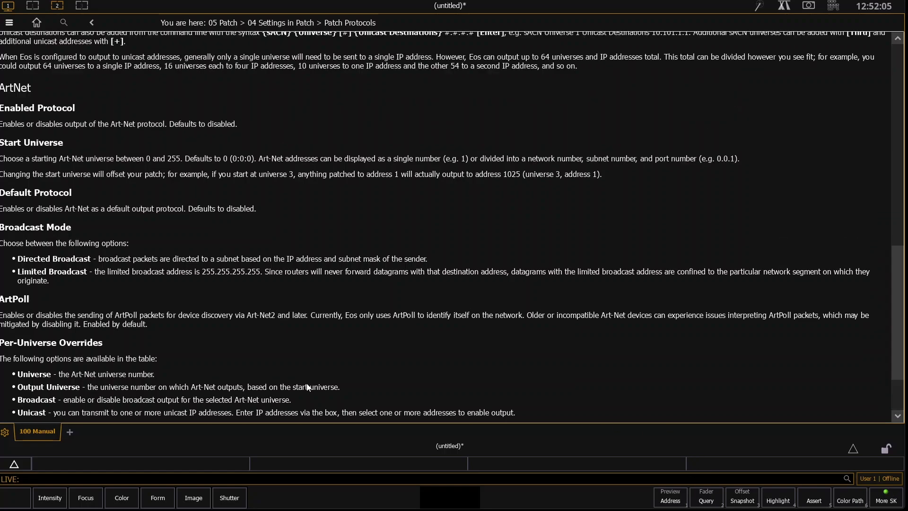
{"action": "scroll", "coordinate": [305, 384], "scroll_direction": "down", "scroll_amount": 8}
{"action": "scroll", "coordinate": [306, 384], "scroll_direction": "down", "scroll_amount": 2}
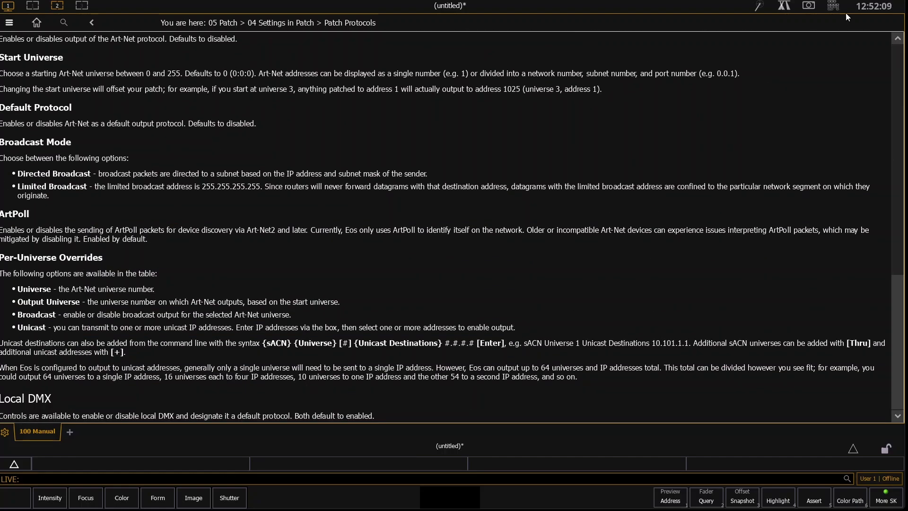
- Bring up the virtual keypad over the manual page, examine its console keys and close it
{"action": "left_click", "coordinate": [834, 6]}
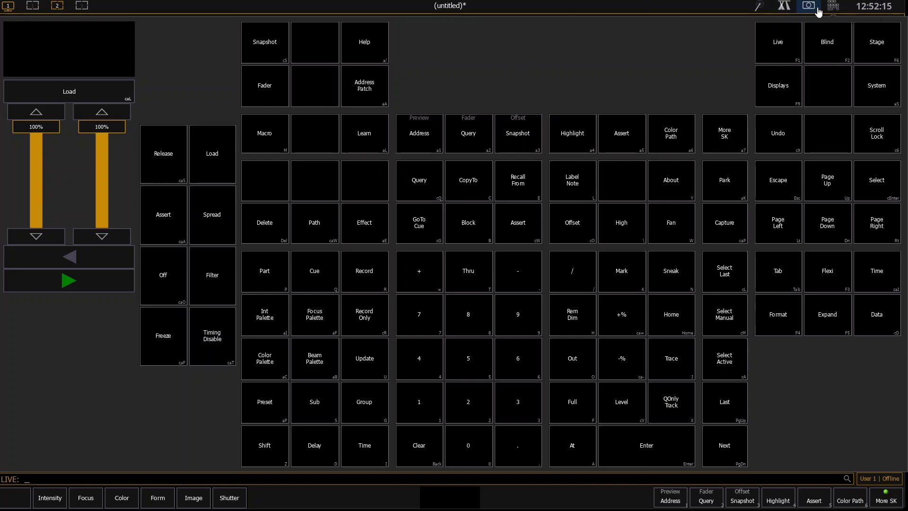
{"action": "left_click", "coordinate": [842, 9]}
{"action": "left_click", "coordinate": [842, 9]}
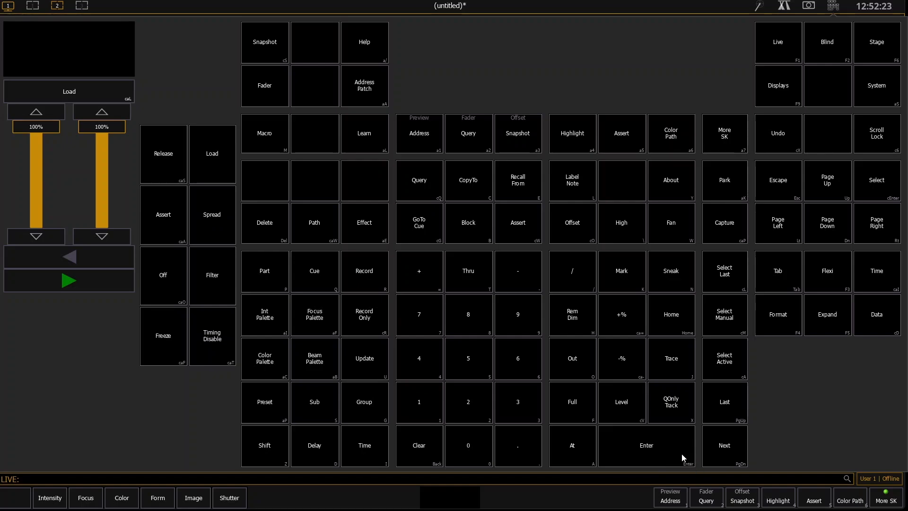
{"action": "left_click", "coordinate": [834, 6]}
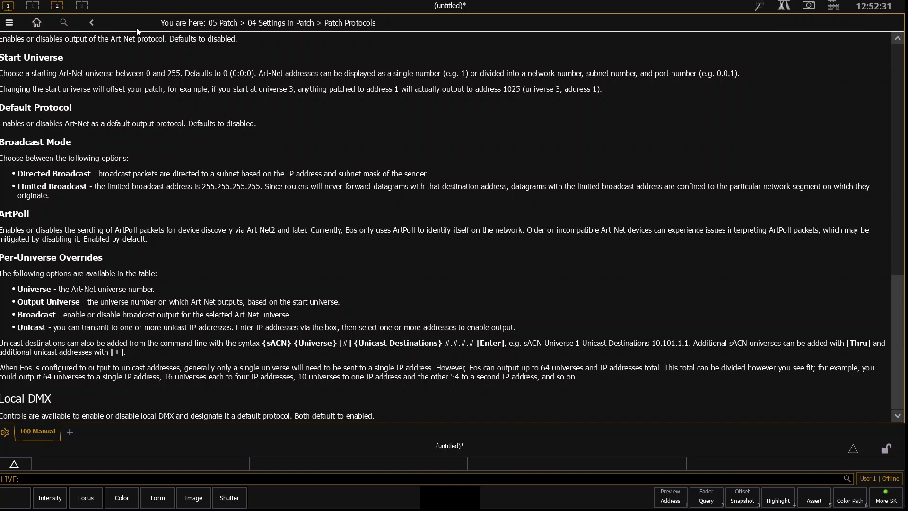
- Switch to workspace 1, and view the Displays / Controls list for its empty lower-left frame before closing it
{"action": "left_click", "coordinate": [30, 6]}
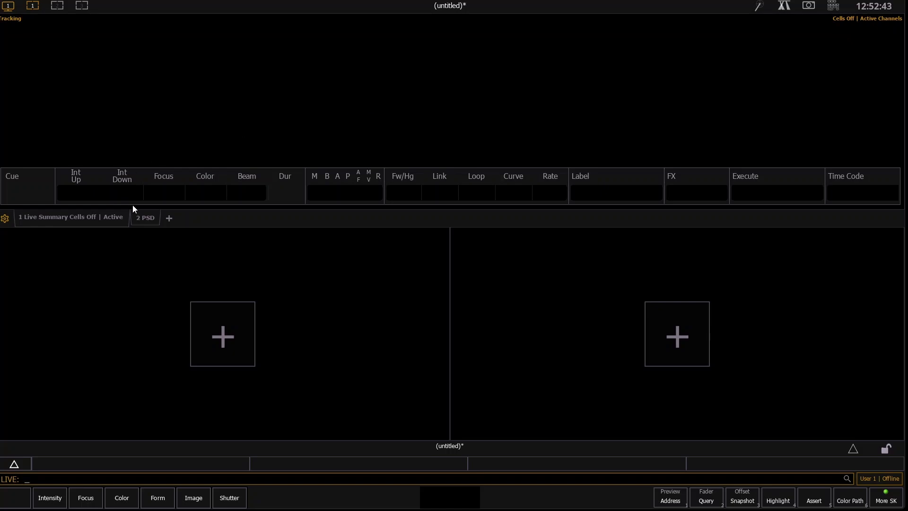
{"action": "left_click", "coordinate": [249, 342]}
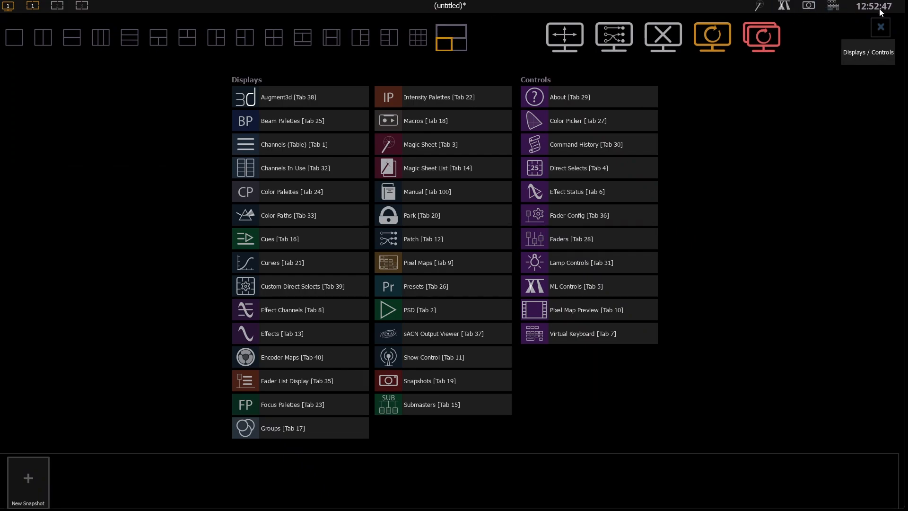
{"action": "left_click", "coordinate": [880, 27]}
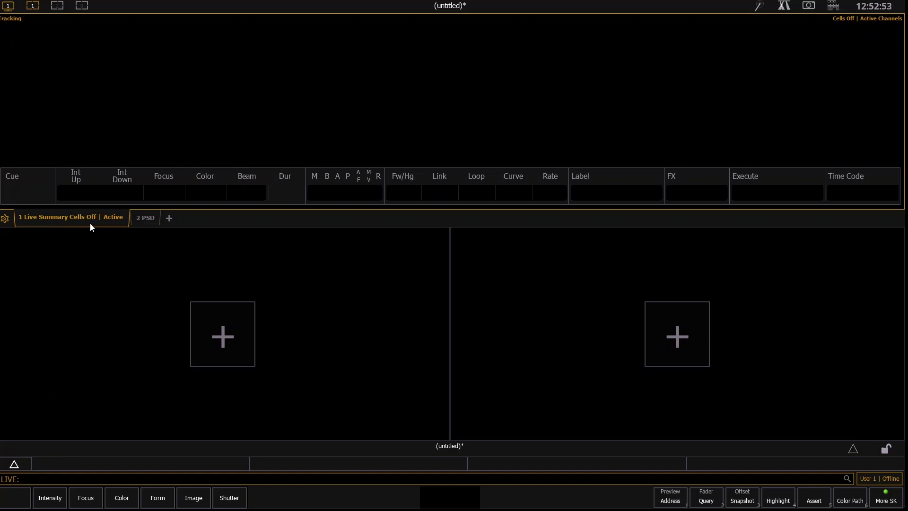
- Reorder the upper frame's tabs by placing Live Summary after PSD, and restore PSD to the last place
{"action": "left_click_drag", "start_coordinate": [120, 215], "coordinate": [152, 218]}
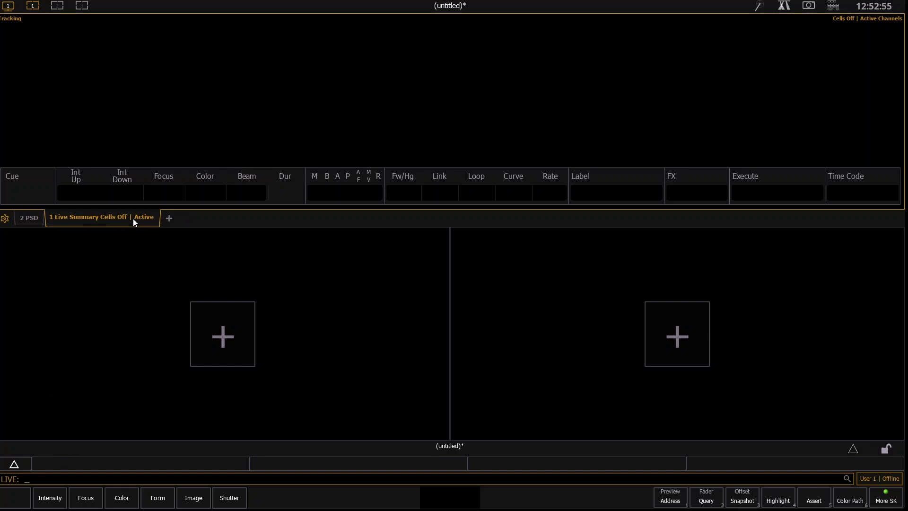
{"action": "left_click", "coordinate": [30, 220]}
{"action": "left_click_drag", "start_coordinate": [27, 217], "coordinate": [107, 220]}
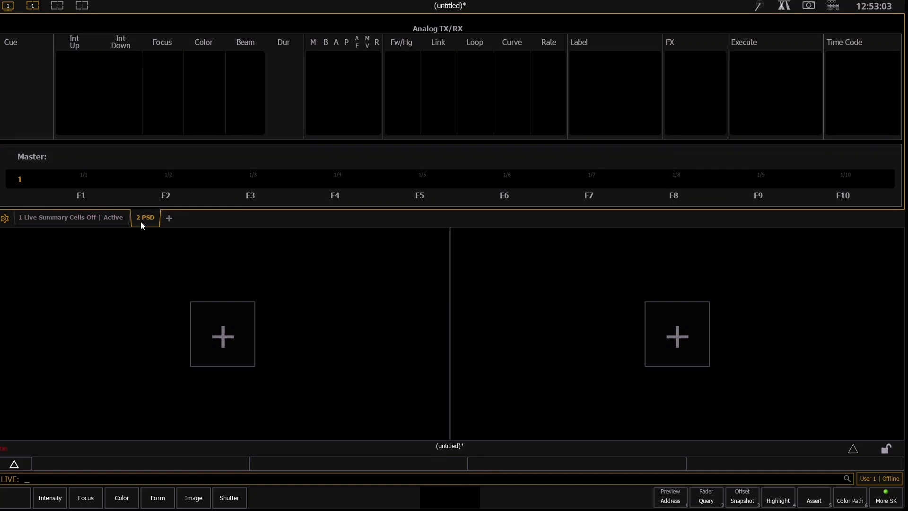
- Cycle the PSD display through the frames of workspace 1 until it sits in the lower-left frame
{"action": "key", "text": "shift+Tab"}
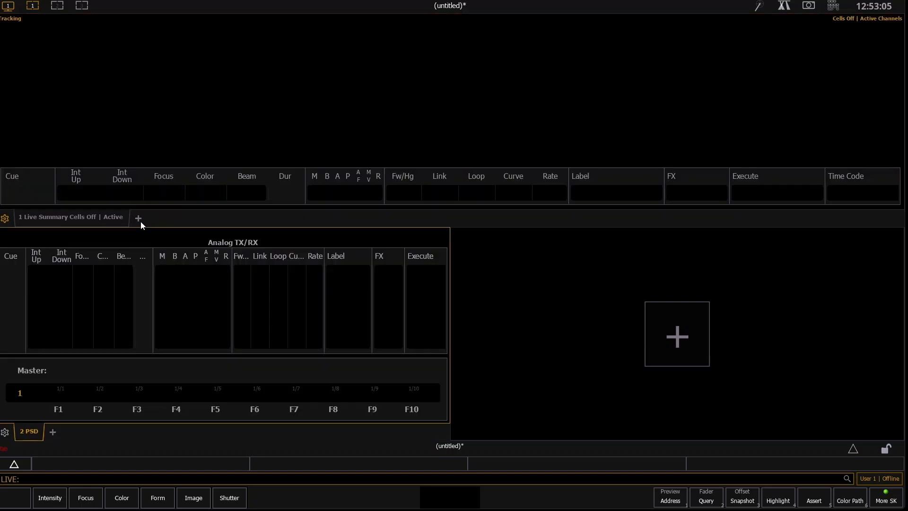
{"action": "key", "text": "shift+Tab"}
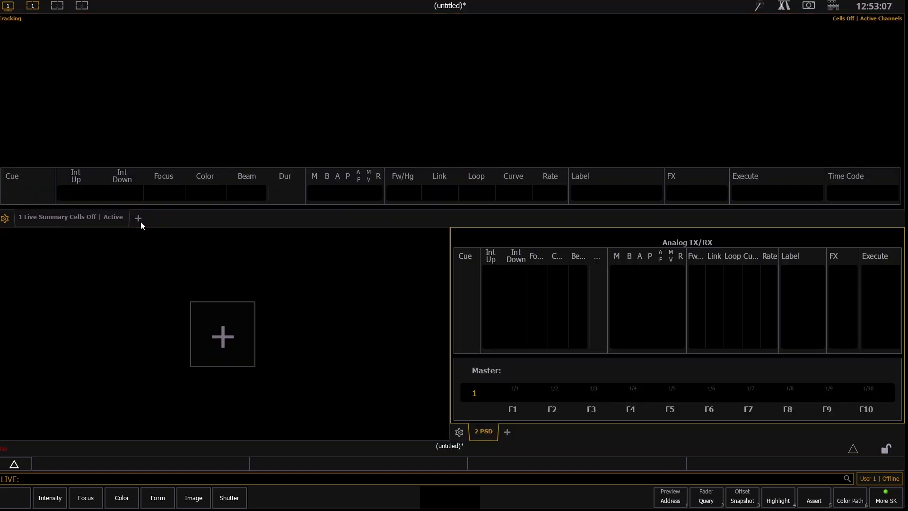
{"action": "key", "text": "shift+Tab"}
{"action": "key", "text": "shift+Tab"}
{"action": "key", "text": "shift+Tab"}
{"action": "key", "text": "shift+Tab"}
{"action": "key", "text": "shift+Tab"}
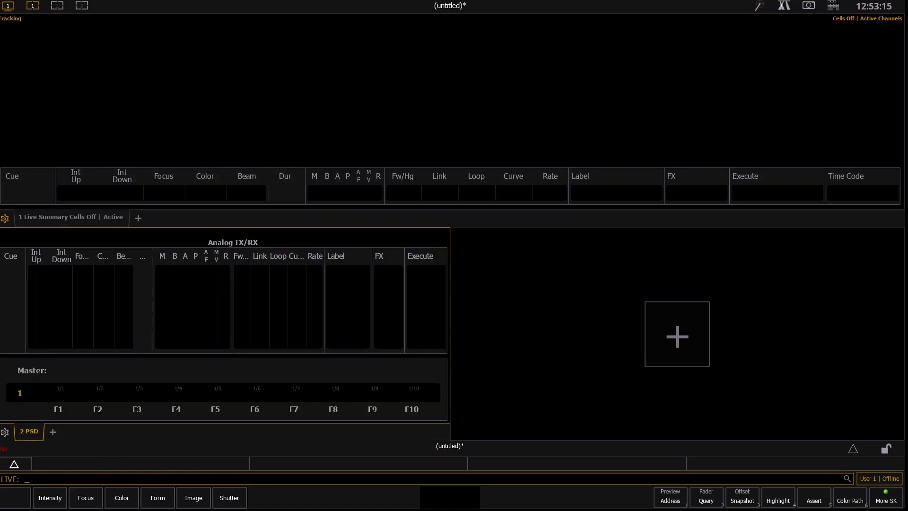
- Select the Live Summary display in the upper frame and move it to the empty lower-right frame
{"action": "left_click", "coordinate": [52, 214]}
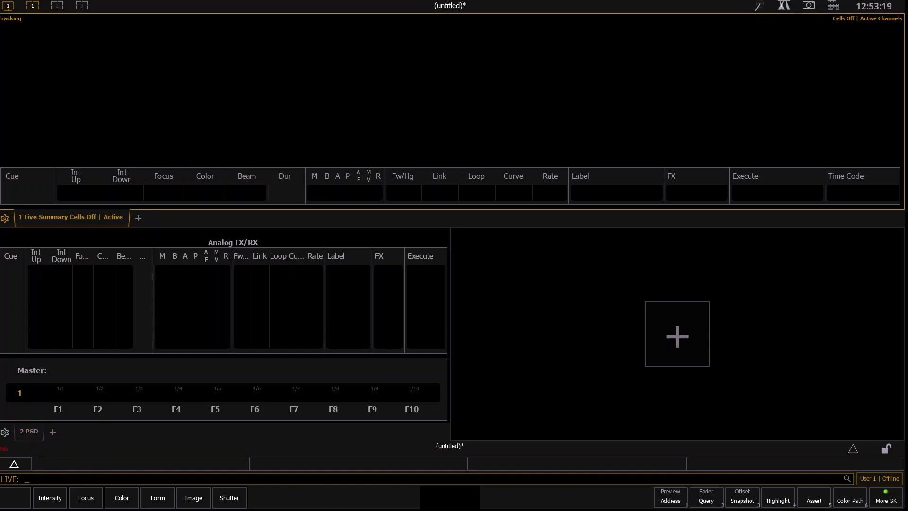
{"action": "key", "text": "Tab+Down"}
{"action": "key", "text": "Tab+Right"}
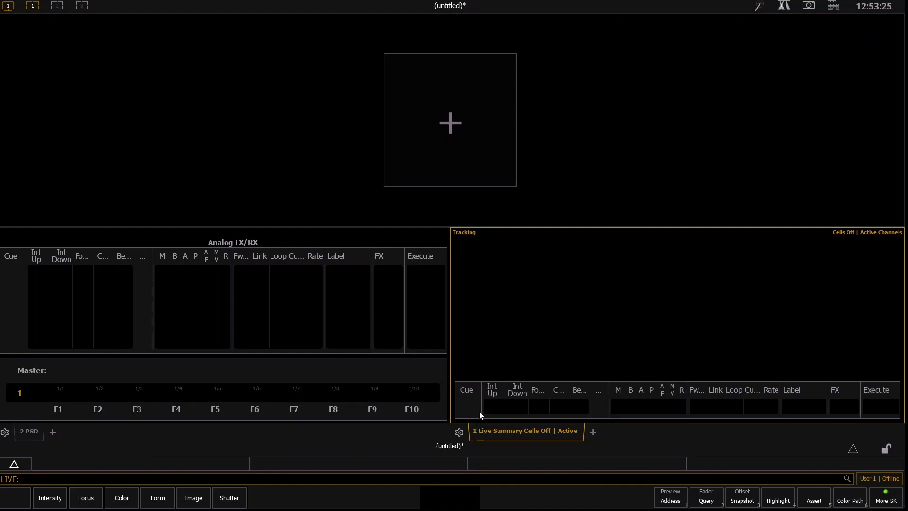
- Open the Augment3d display in the empty upper frame, and view the displays available for an additional tab there
{"action": "left_click", "coordinate": [445, 123]}
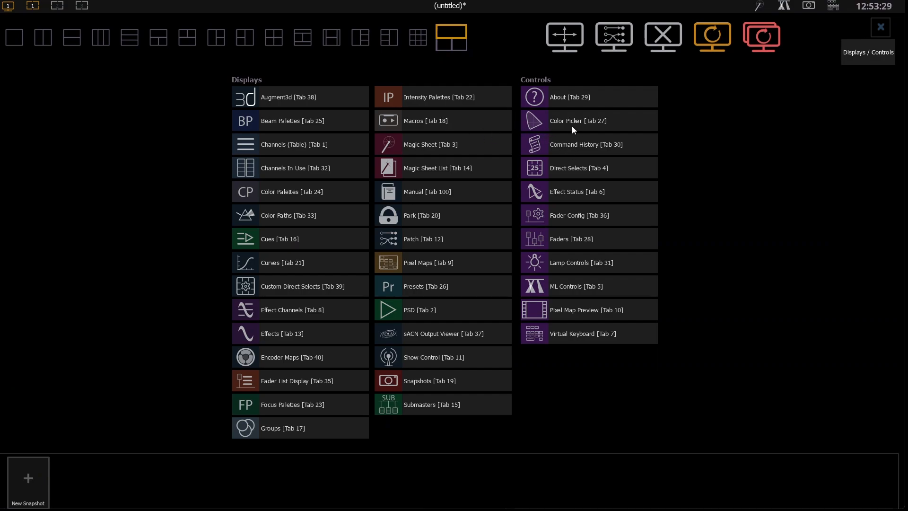
{"action": "left_click", "coordinate": [314, 98]}
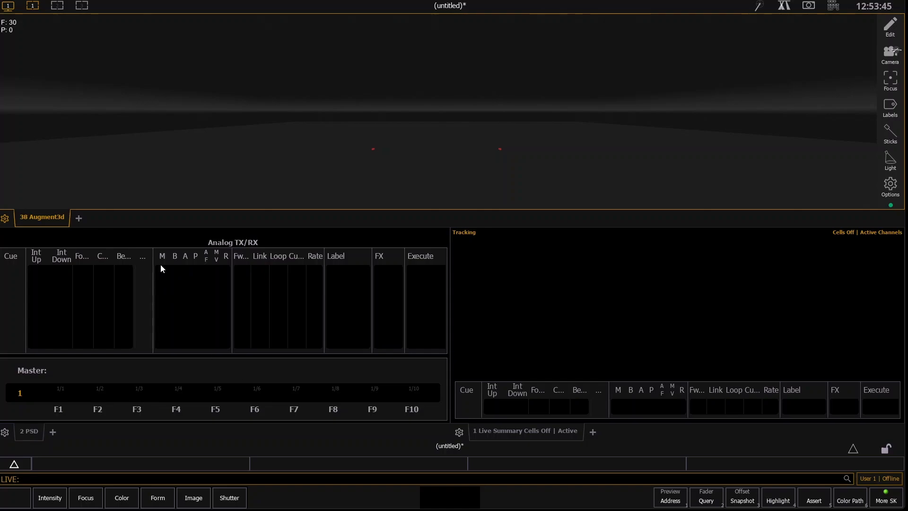
{"action": "left_click", "coordinate": [79, 218]}
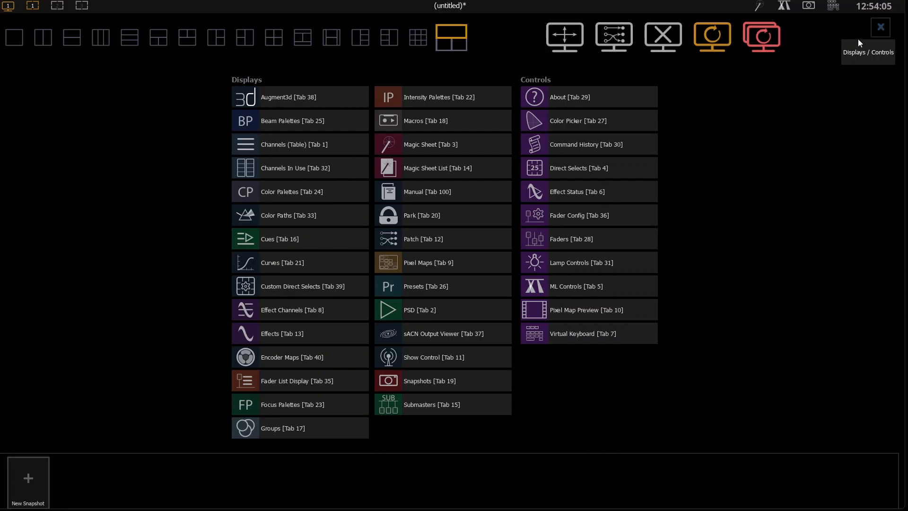
{"action": "left_click", "coordinate": [883, 29]}
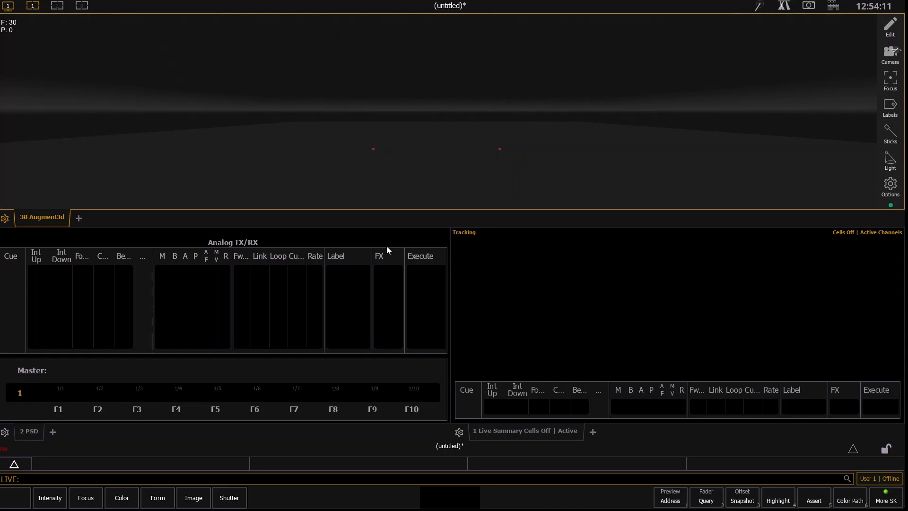
- Switch the focus between the Live Summary, PSD and Augment3d displays by using their tab numbers 1, 2 and 38
{"action": "key", "text": "F1"}
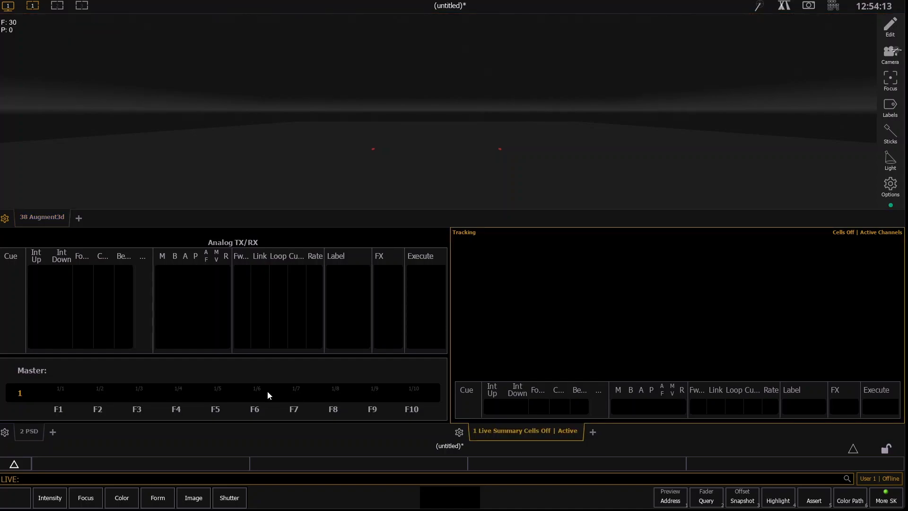
{"action": "key", "text": "Tab"}
{"action": "key", "text": "2"}
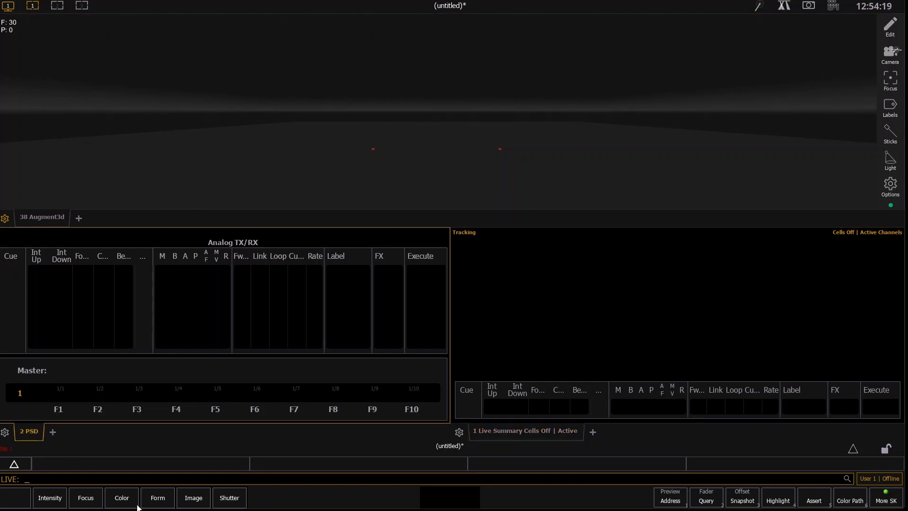
{"action": "key", "text": "1"}
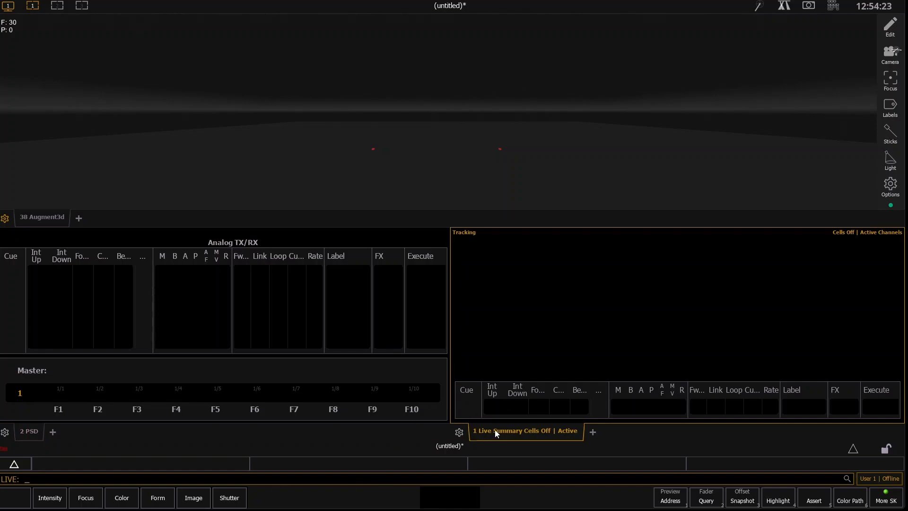
{"action": "key", "text": "2"}
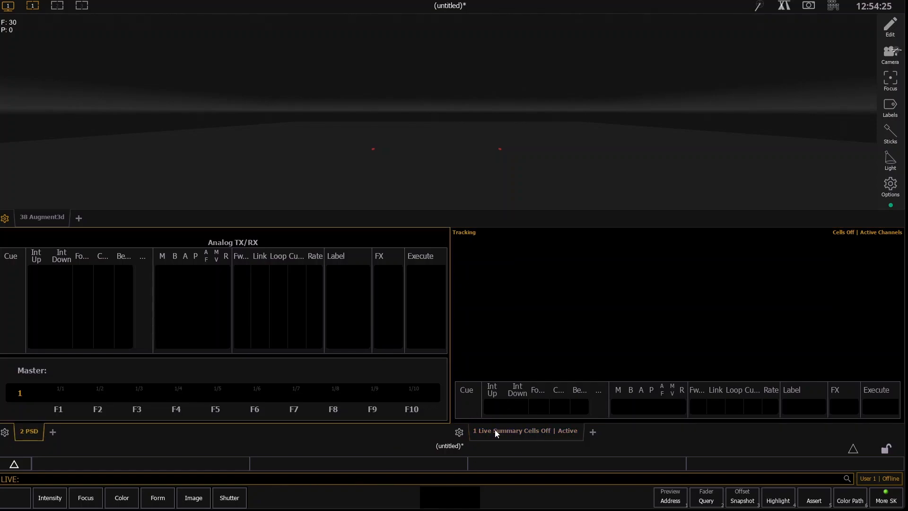
{"action": "key", "text": "8"}
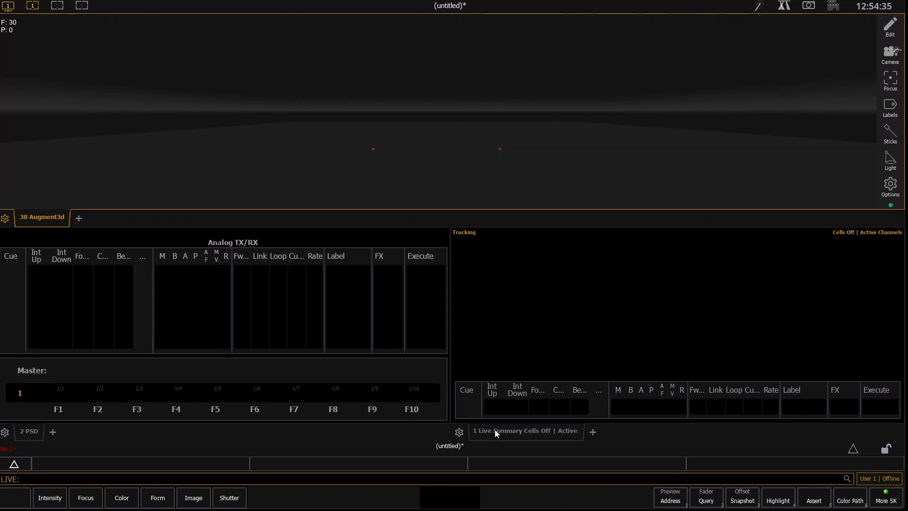
- Open the Color Picker as tab 27 beside Augment3d, and switch to Augment3d and back to the Color Picker
{"action": "key", "text": "Tab+2+7"}
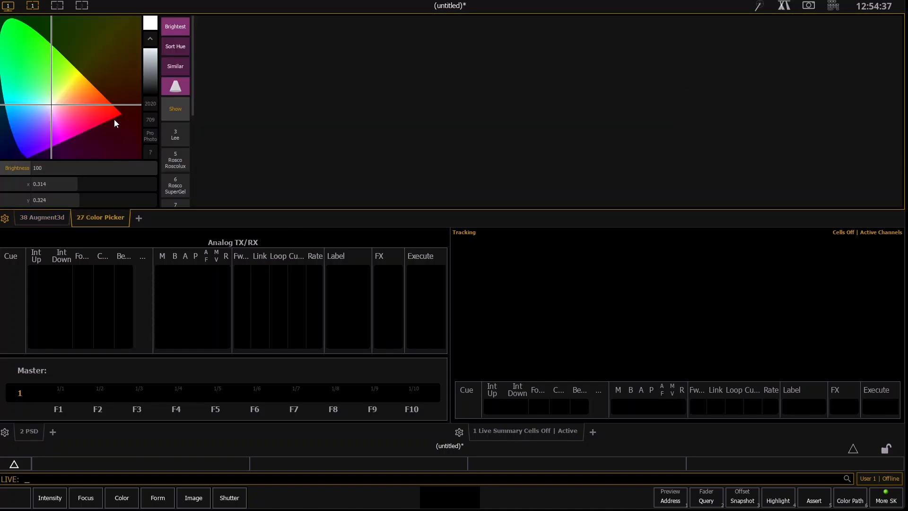
{"action": "left_click", "coordinate": [42, 217]}
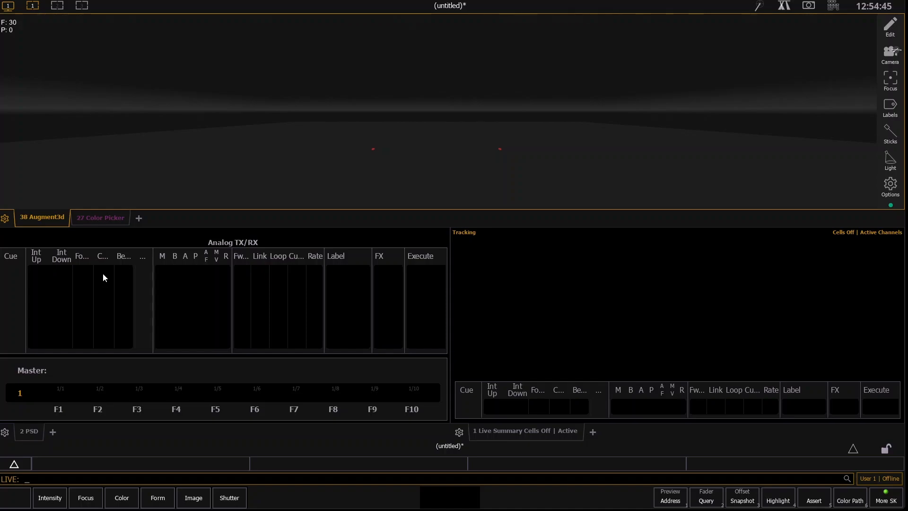
{"action": "key", "text": "Tab"}
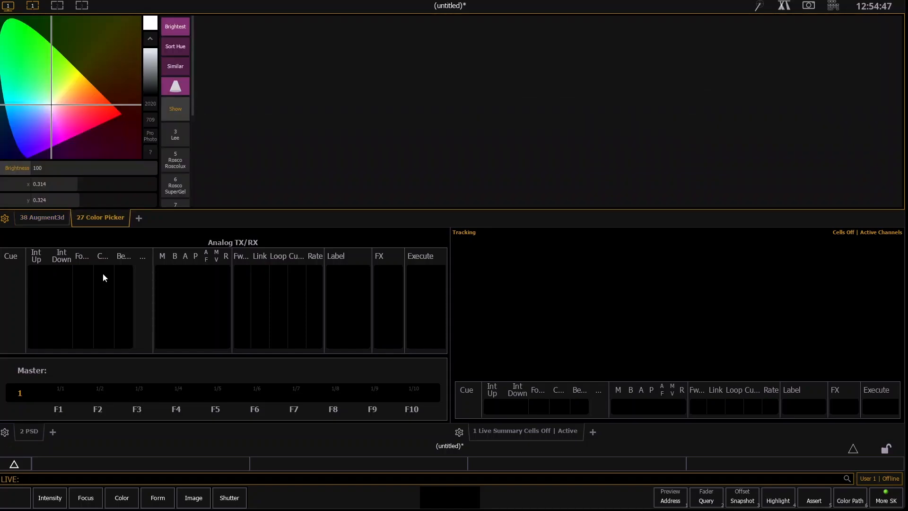
- Return to Augment3d, and move the focus between the PSD, Live Summary and Augment3d displays
{"action": "key", "text": "Tab"}
{"action": "key", "text": "Return"}
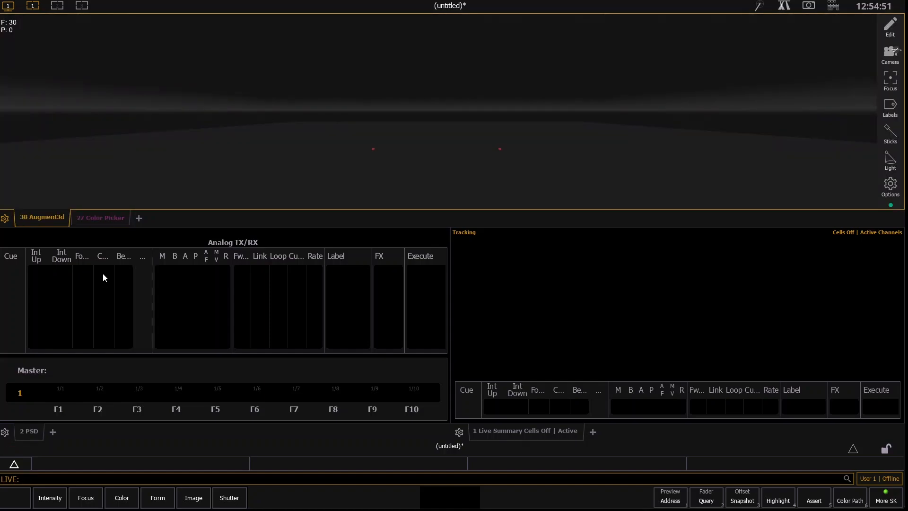
{"action": "left_click", "coordinate": [103, 273]}
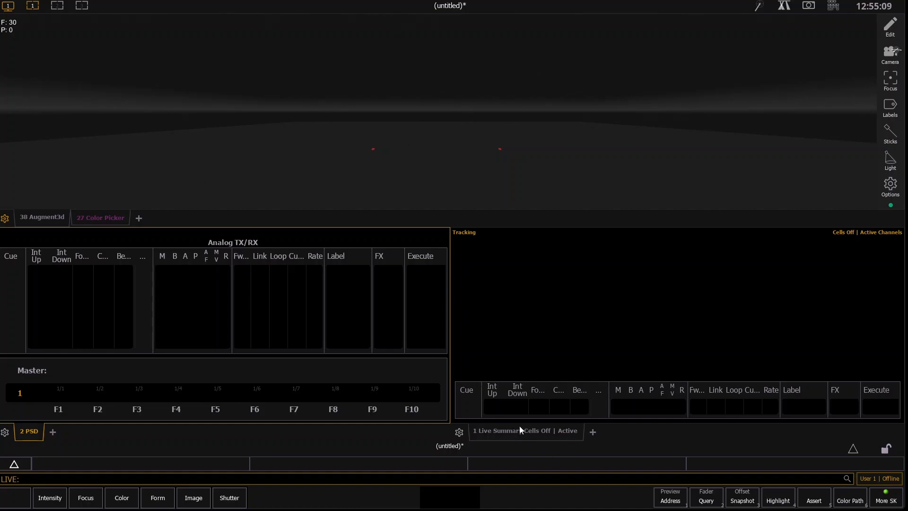
{"action": "left_click", "coordinate": [499, 432]}
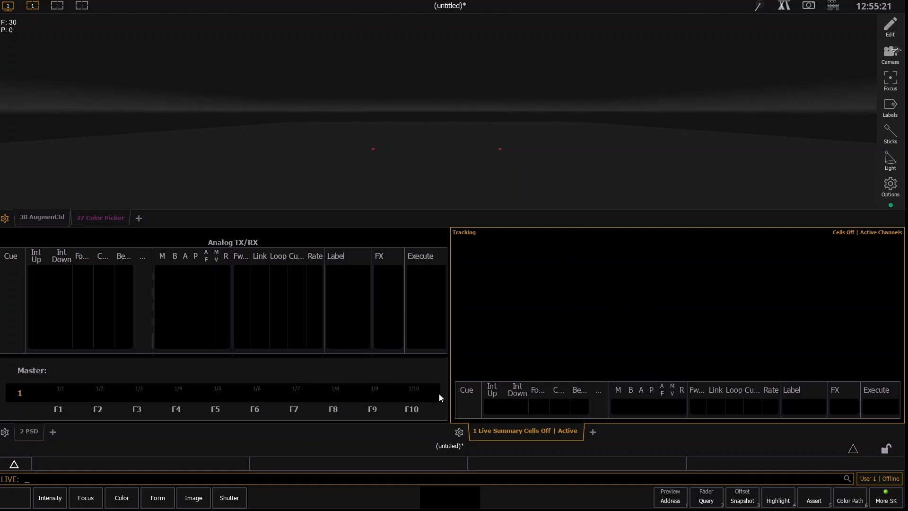
{"action": "left_click", "coordinate": [34, 432]}
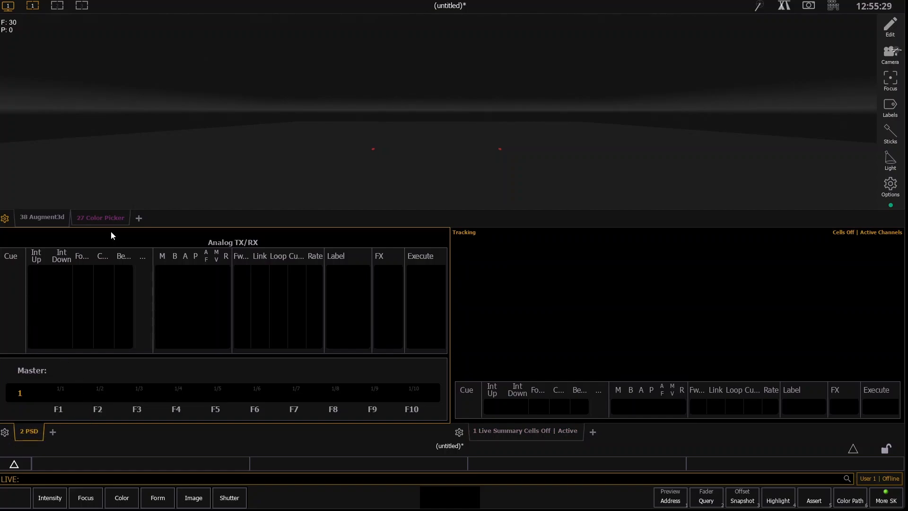
{"action": "left_click", "coordinate": [44, 218]}
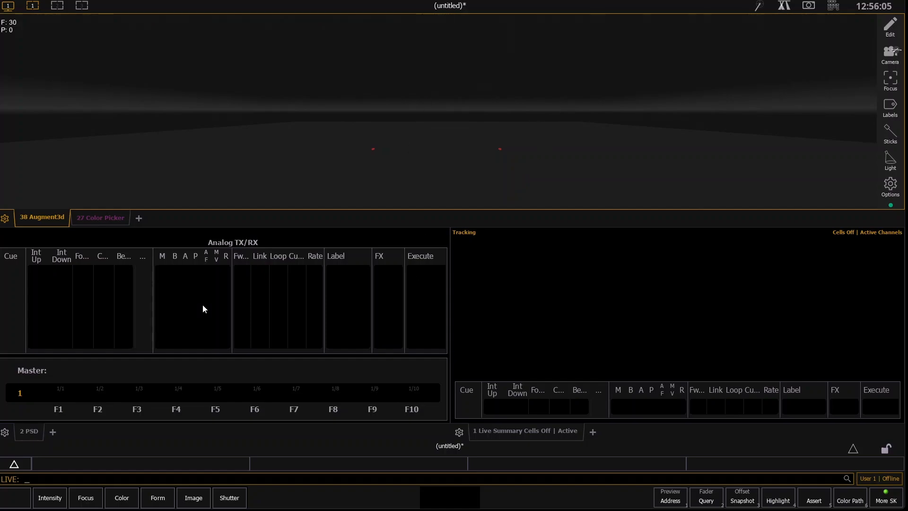
- In the Color Picker, pick a light green at about x 0.236, y 0.410, and show the Lee and then Rosco Roscolux gels
{"action": "left_click", "coordinate": [77, 218]}
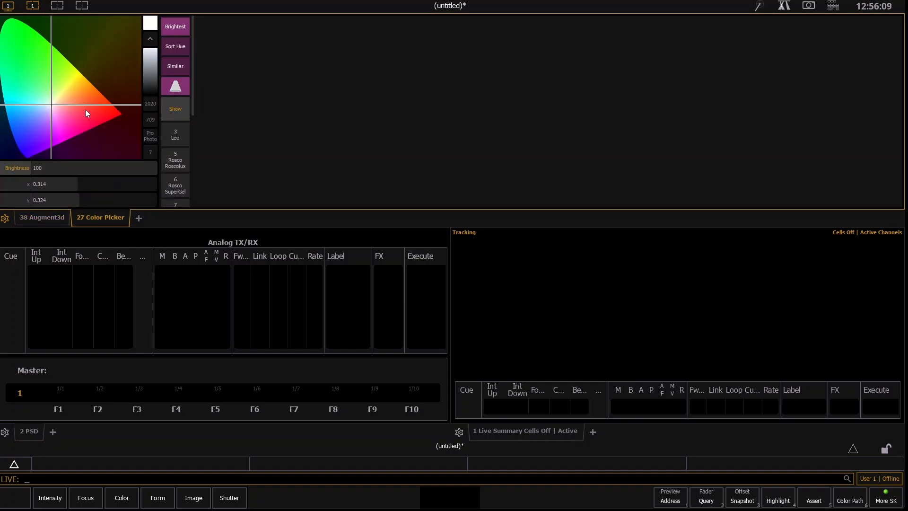
{"action": "left_click", "coordinate": [33, 55]}
{"action": "left_click_drag", "start_coordinate": [23, 147], "coordinate": [34, 107]}
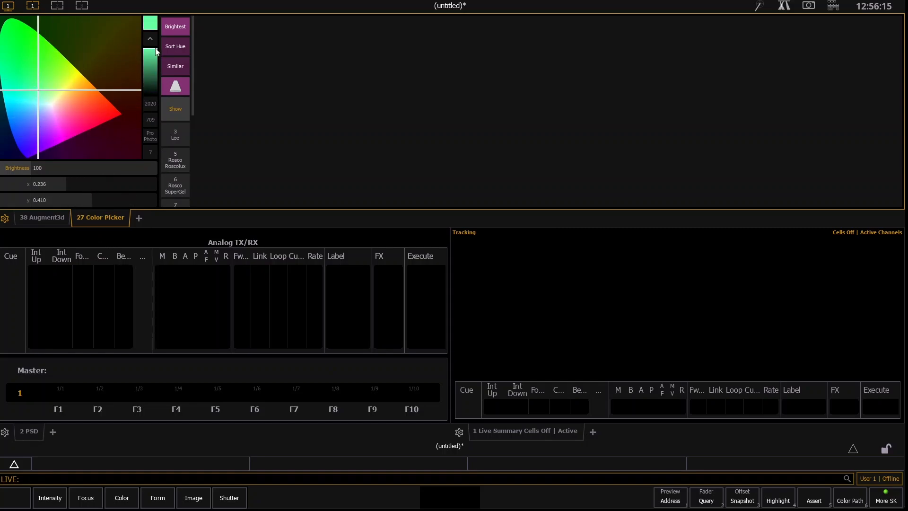
{"action": "left_click", "coordinate": [177, 143]}
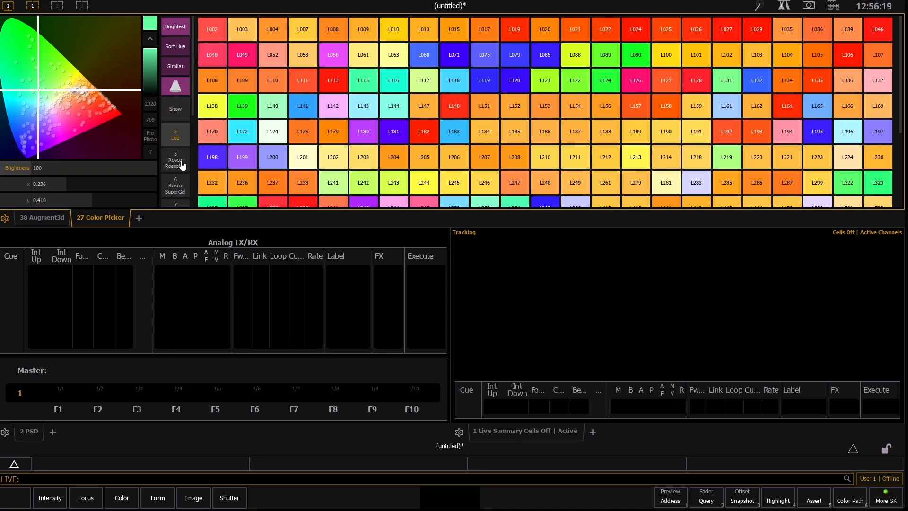
{"action": "left_click", "coordinate": [179, 161]}
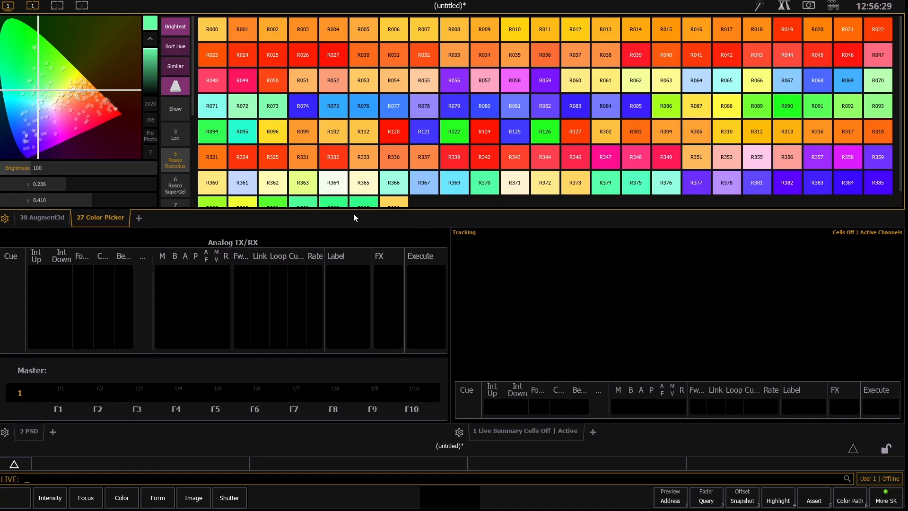
- Focus the PSD and Live Summary displays in turn, and bring Augment3d back in the upper frame
{"action": "left_click", "coordinate": [37, 433]}
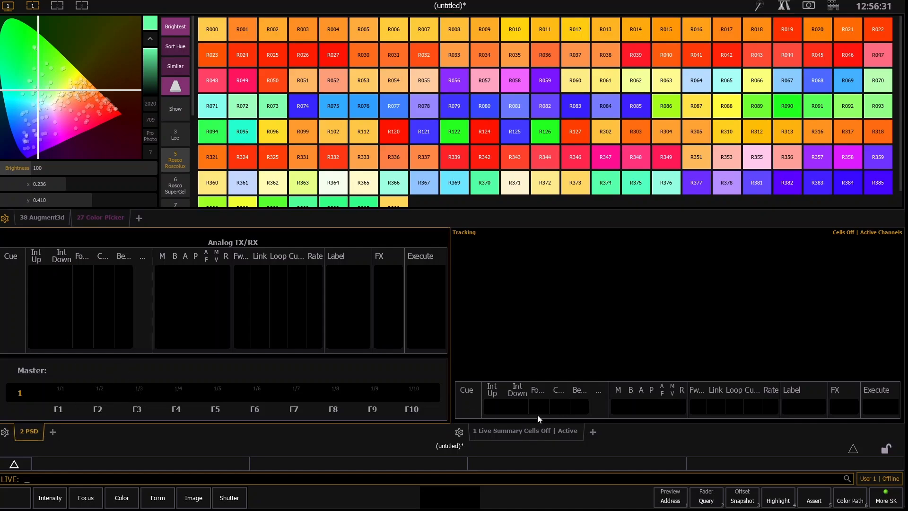
{"action": "left_click", "coordinate": [503, 432]}
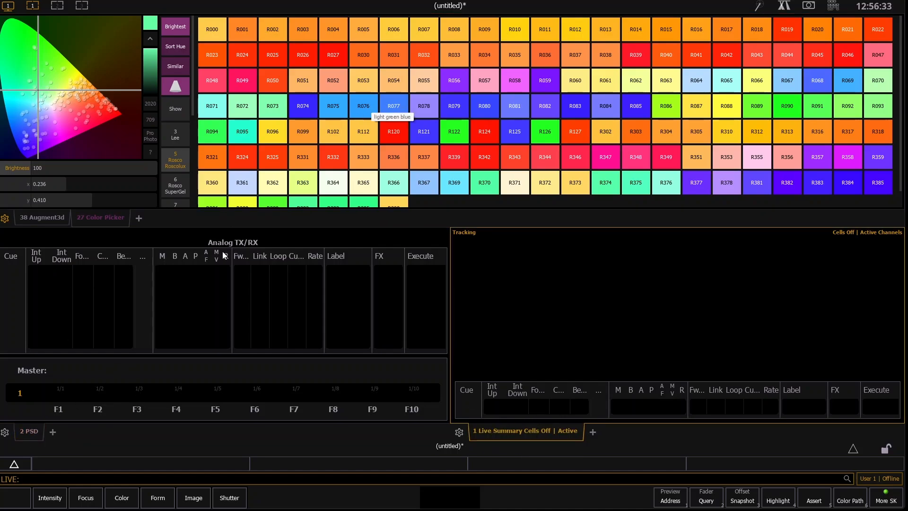
{"action": "left_click", "coordinate": [50, 219]}
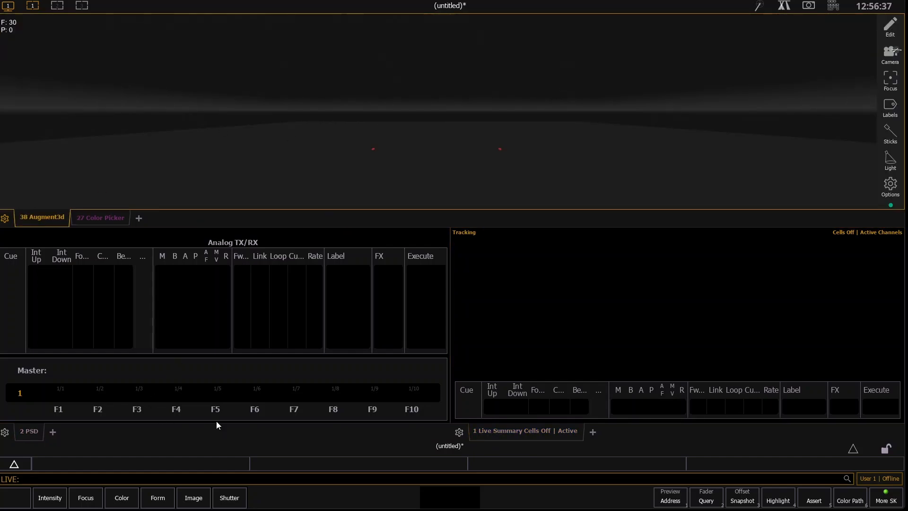
- Open the Patch display as tab 12 beside PSD and show its Patch page
{"action": "left_click", "coordinate": [53, 432]}
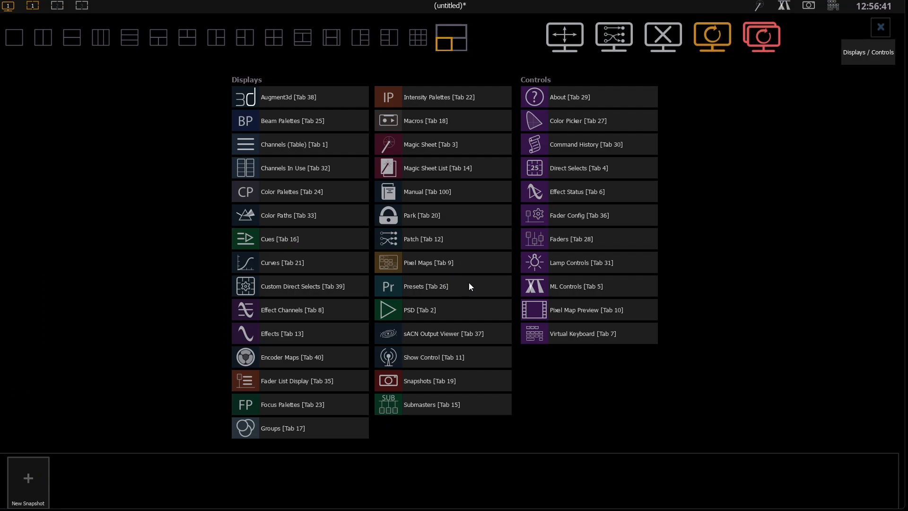
{"action": "left_click", "coordinate": [450, 243]}
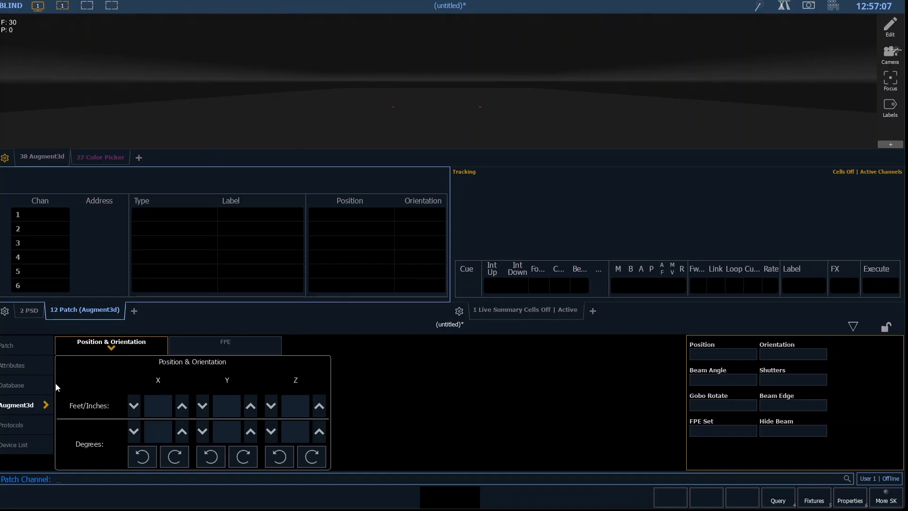
{"action": "left_click", "coordinate": [22, 347]}
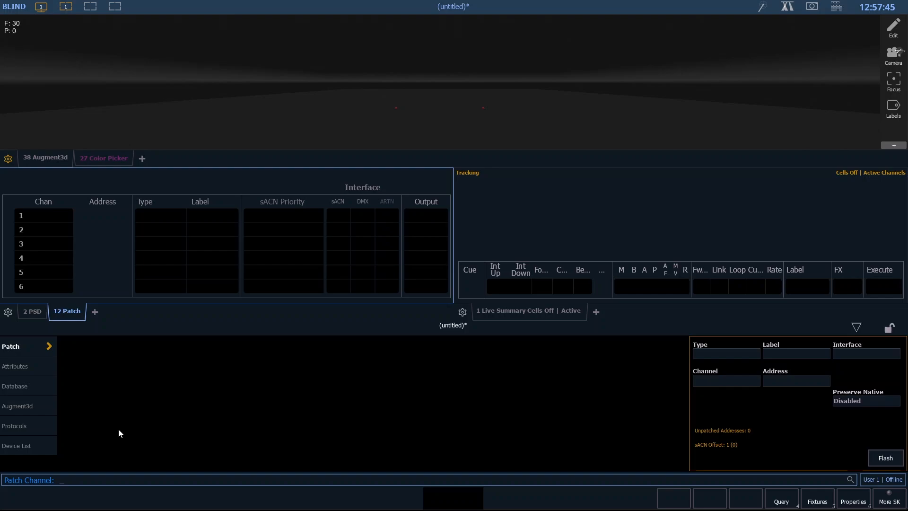
- Disable Local DMX both as an enabled protocol and as a default protocol in the patch's protocol settings
{"action": "left_click", "coordinate": [38, 427]}
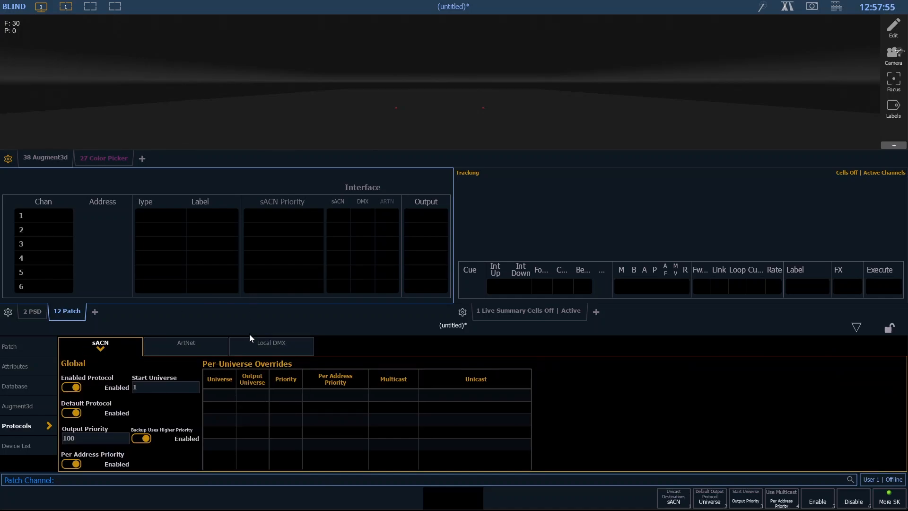
{"action": "left_click", "coordinate": [257, 344]}
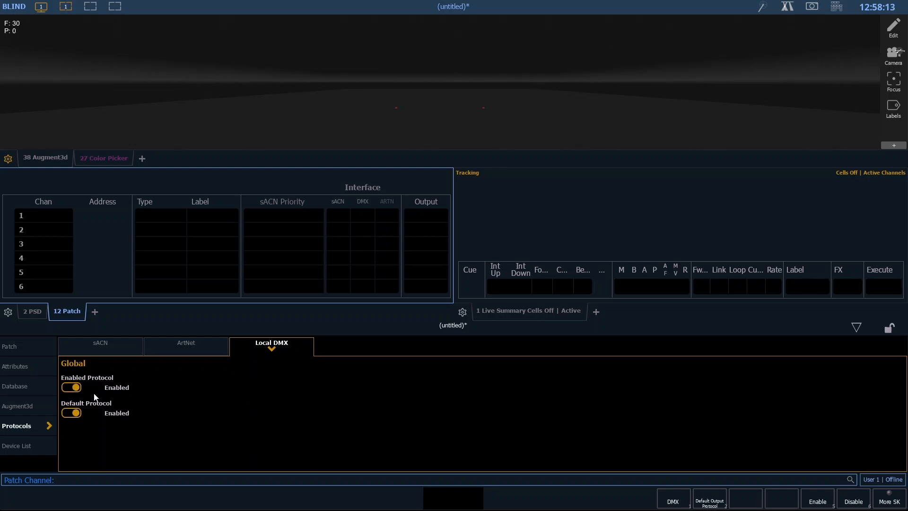
{"action": "left_click", "coordinate": [72, 388]}
{"action": "left_click", "coordinate": [68, 415]}
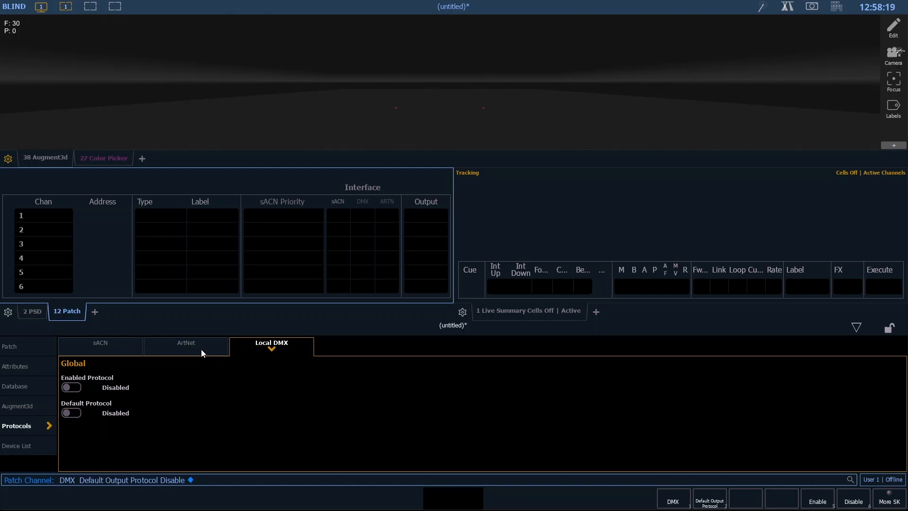
- Compare the sACN and ArtNet settings, enable ArtNet as a protocol and as a default protocol, and review Local DMX
{"action": "left_click", "coordinate": [120, 353]}
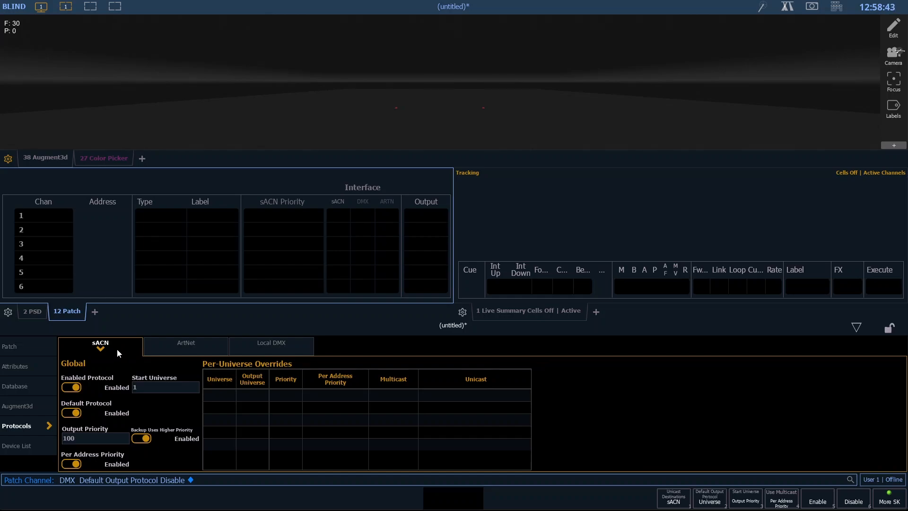
{"action": "left_click", "coordinate": [159, 349]}
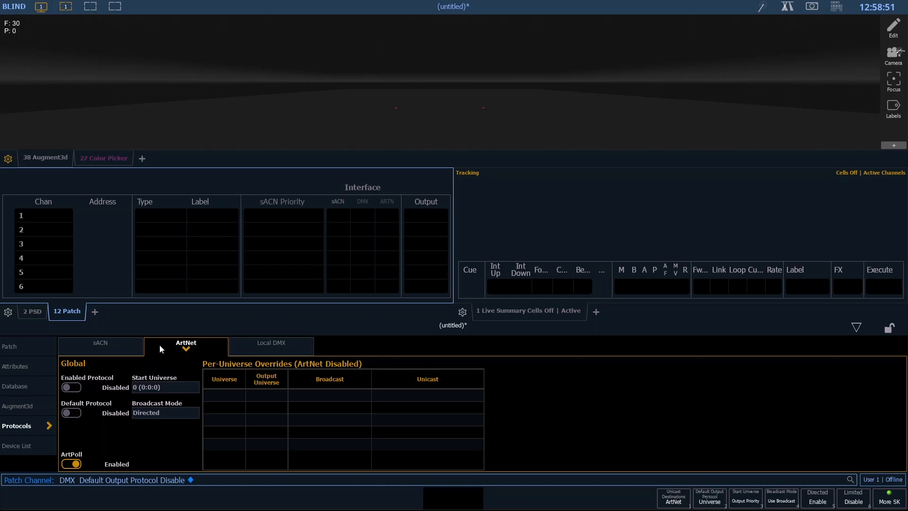
{"action": "left_click", "coordinate": [90, 342]}
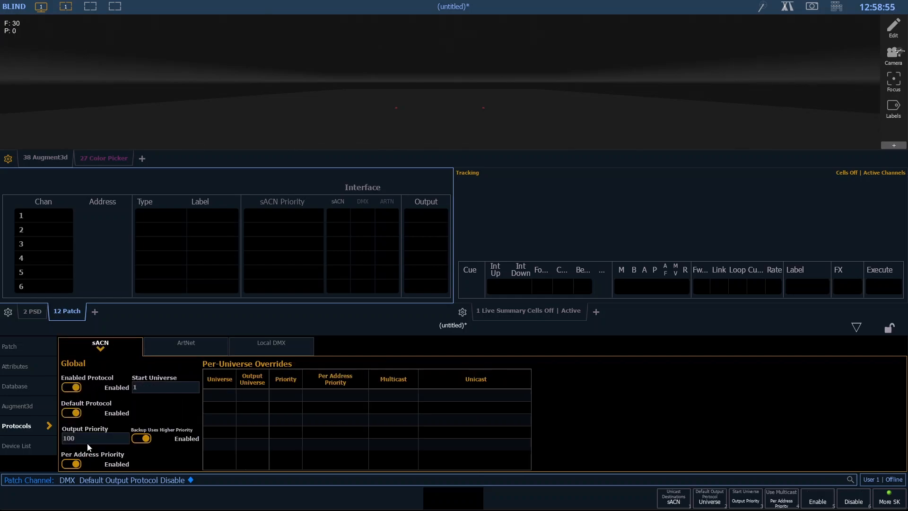
{"action": "left_click", "coordinate": [188, 344]}
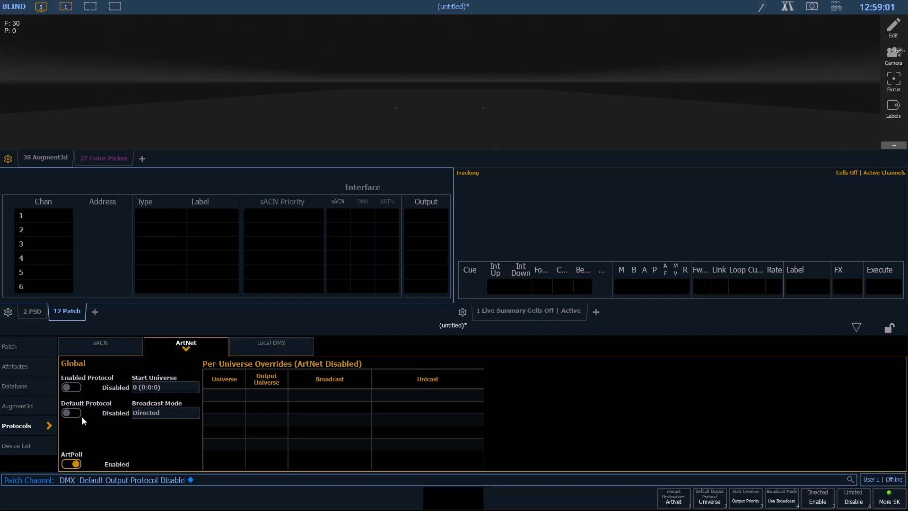
{"action": "left_click", "coordinate": [71, 387]}
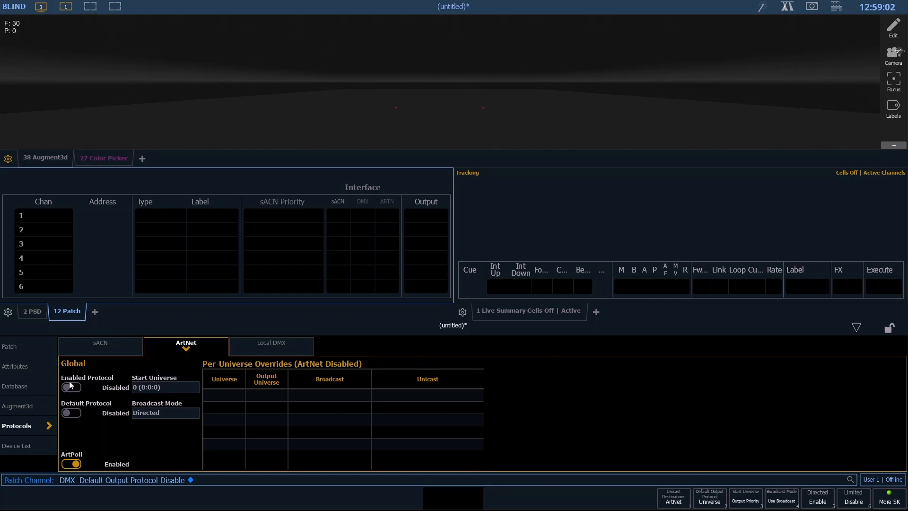
{"action": "left_click", "coordinate": [74, 411]}
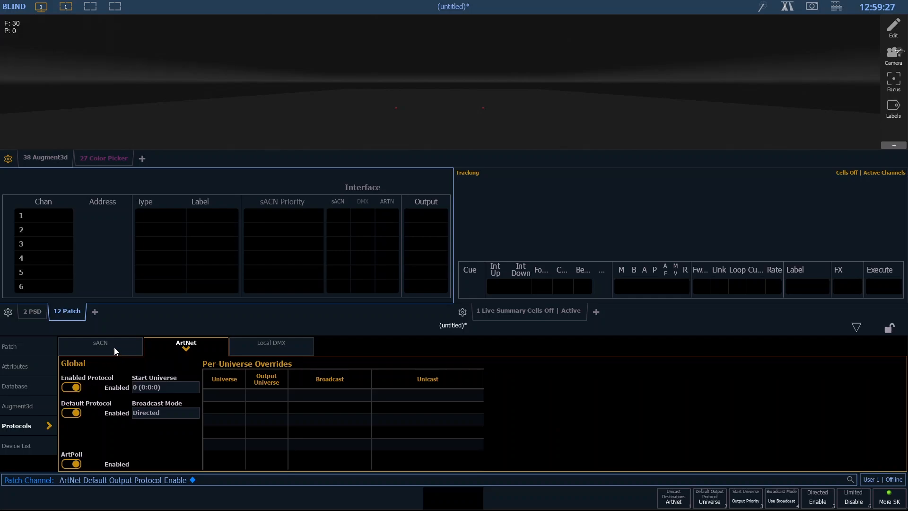
{"action": "left_click", "coordinate": [271, 343]}
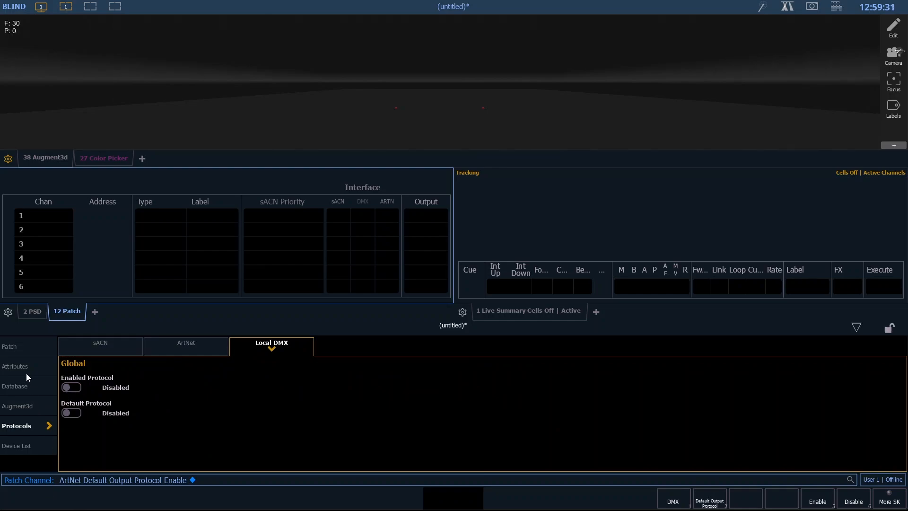
- Patch channel 1 to address 1 on the Patch page
{"action": "left_click", "coordinate": [28, 348]}
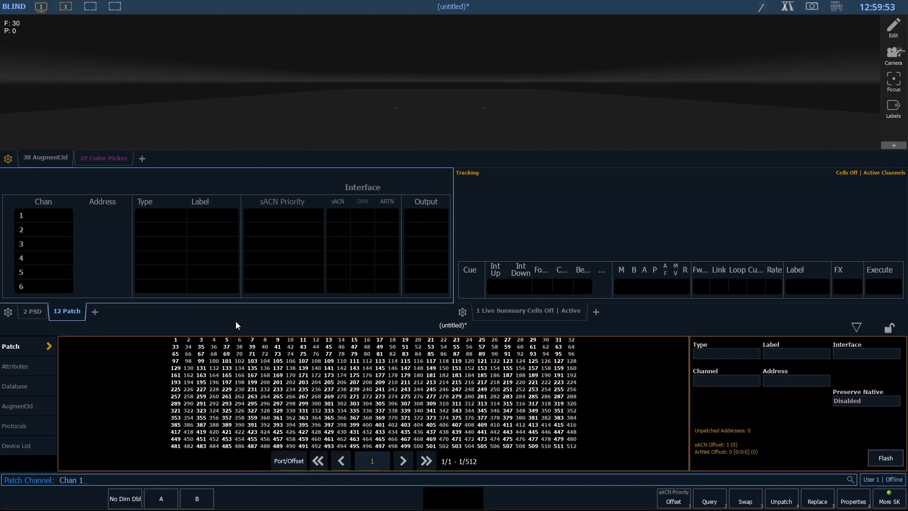
{"action": "key", "text": "BackSpace"}
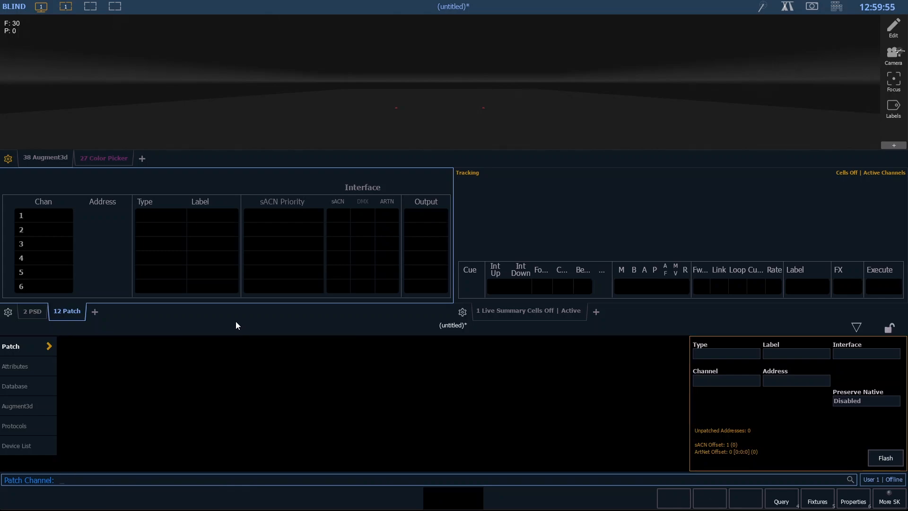
{"action": "type", "text": "1"}
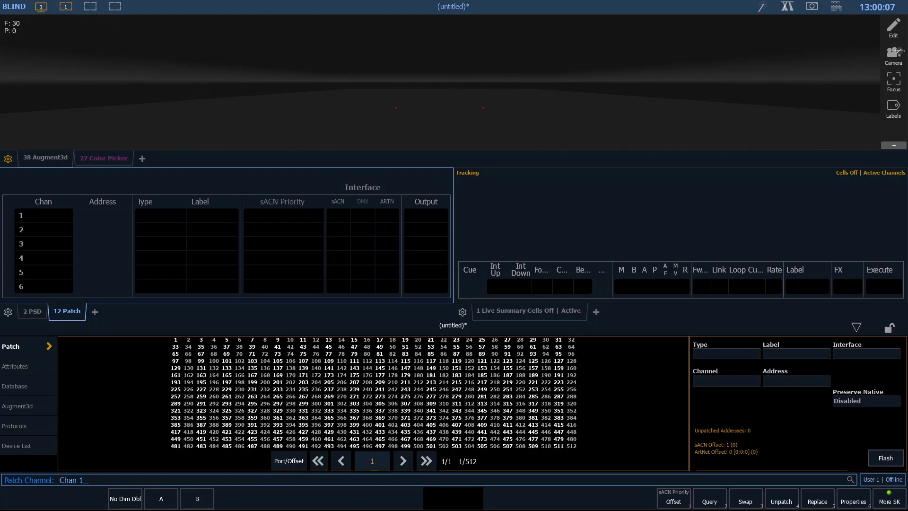
{"action": "key", "text": "a"}
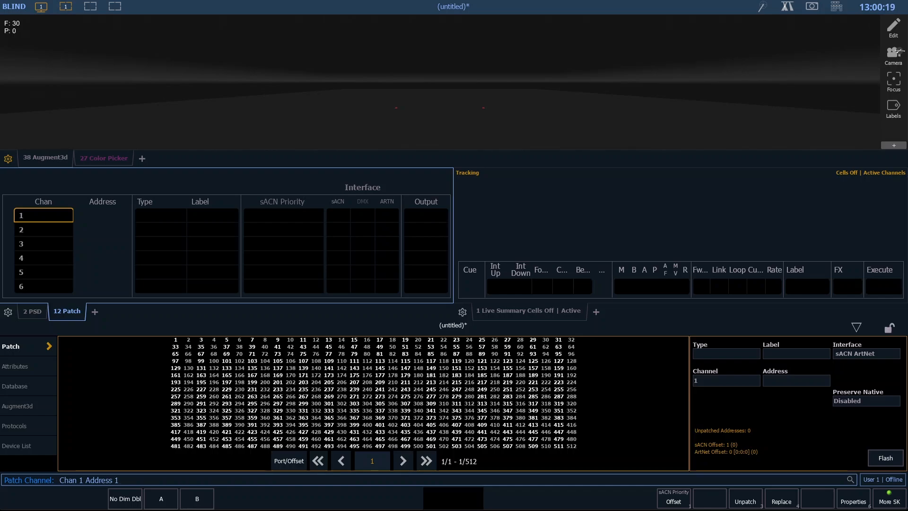
{"action": "key", "text": "Return"}
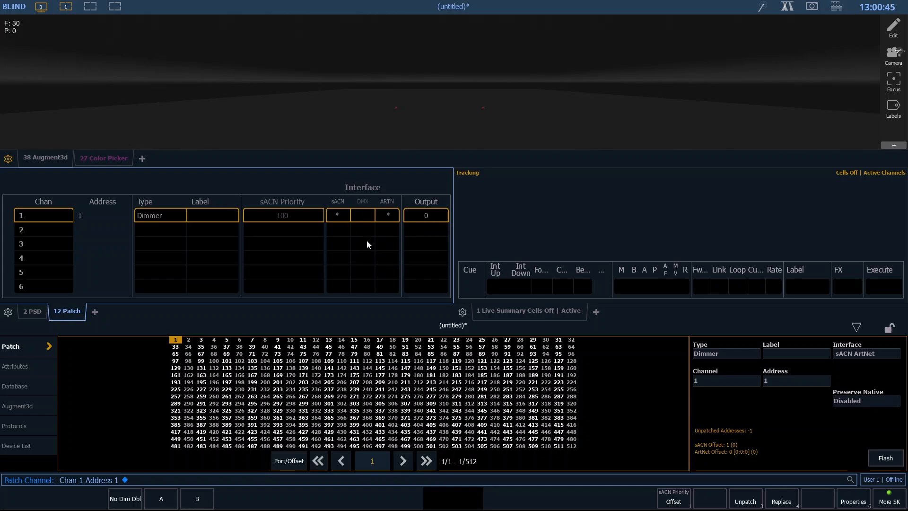
- Test channel 1 by flashing its output on and off
{"action": "left_click", "coordinate": [339, 215]}
{"action": "left_click", "coordinate": [877, 459]}
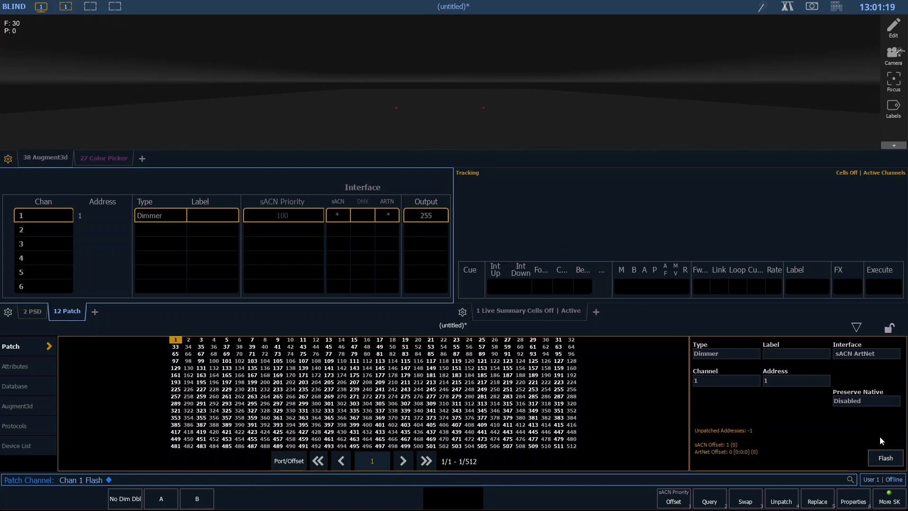
{"action": "left_click", "coordinate": [884, 458]}
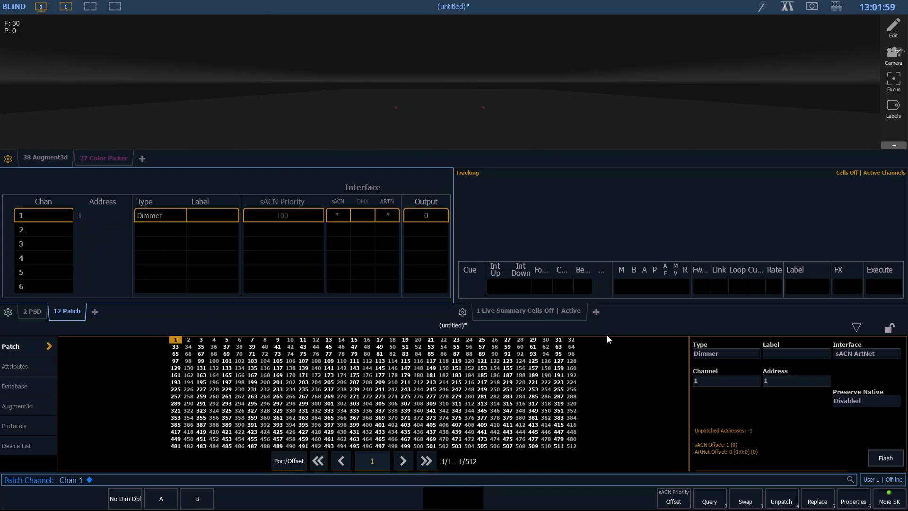
- Label channel 1 as Front Light
{"action": "left_click", "coordinate": [814, 353]}
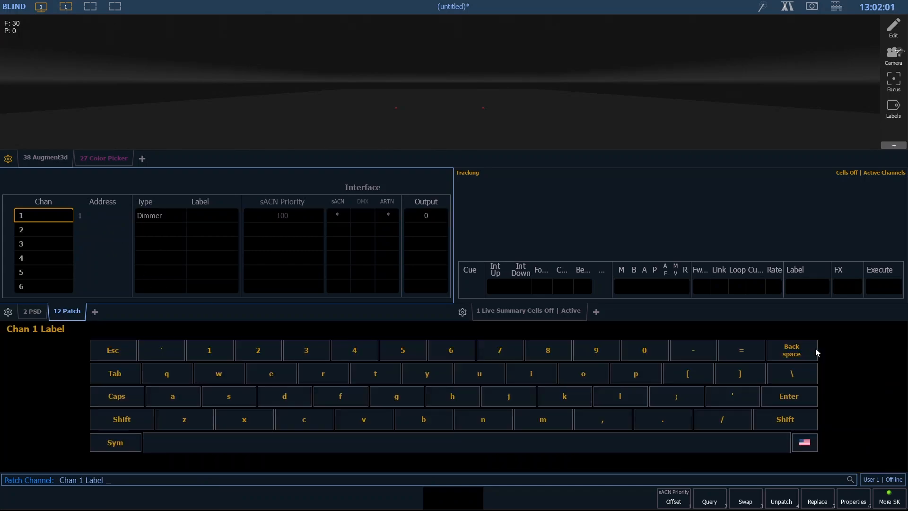
{"action": "type", "text": "Front Light"}
{"action": "key", "text": "Return"}
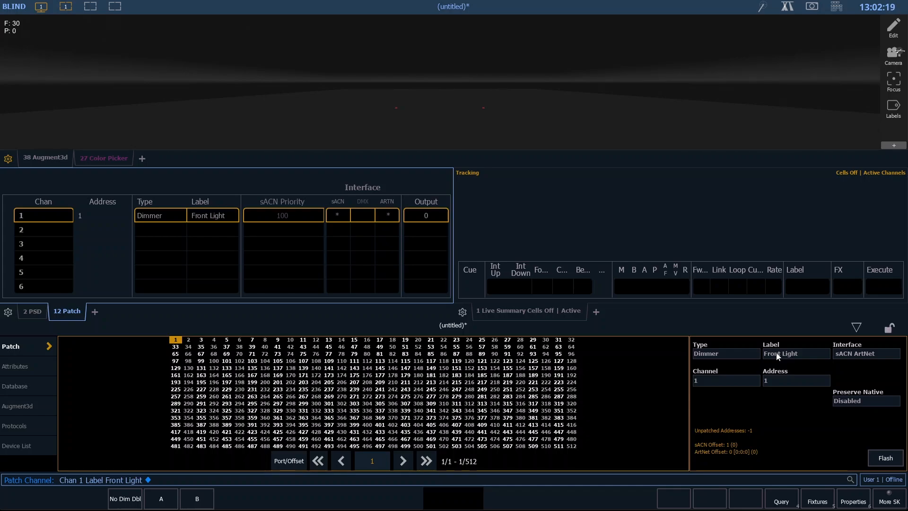
- Patch channels 2 through 4 as dimmers starting at address 2
{"action": "type", "text": "2"}
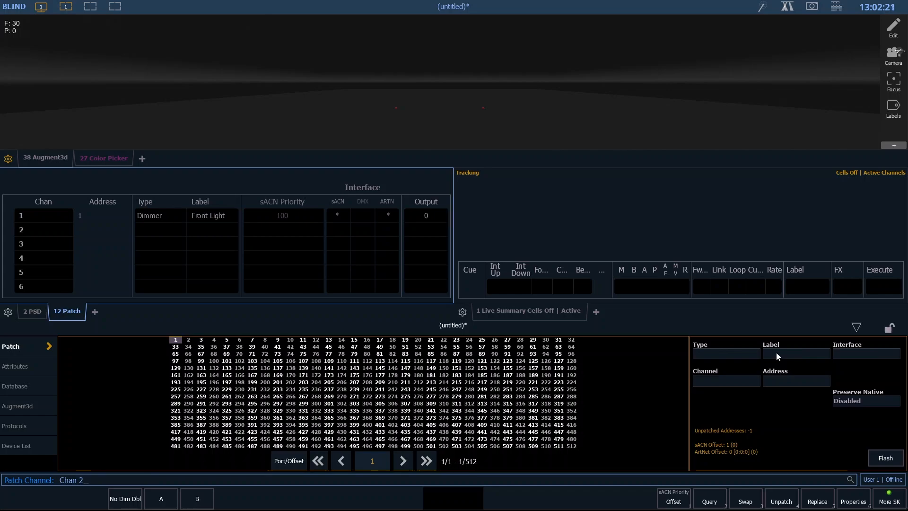
{"action": "type", "text": "t"}
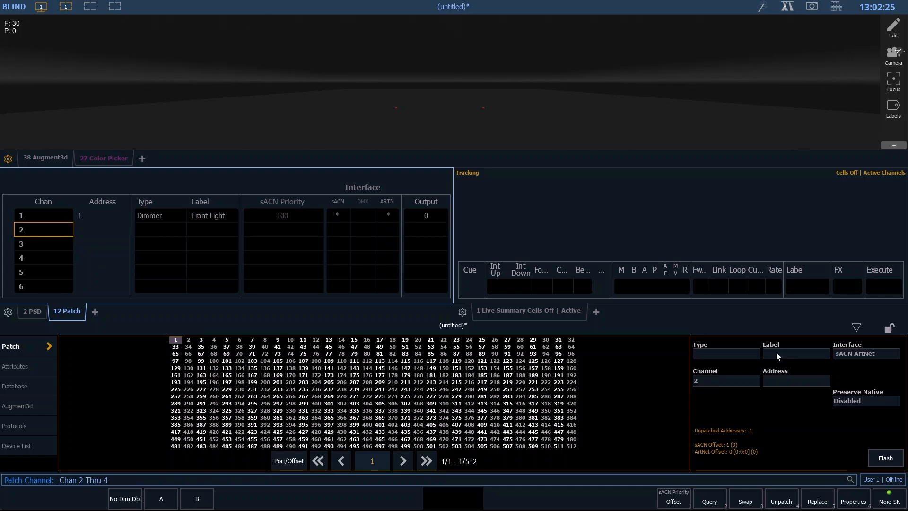
{"action": "key", "text": "shift+2"}
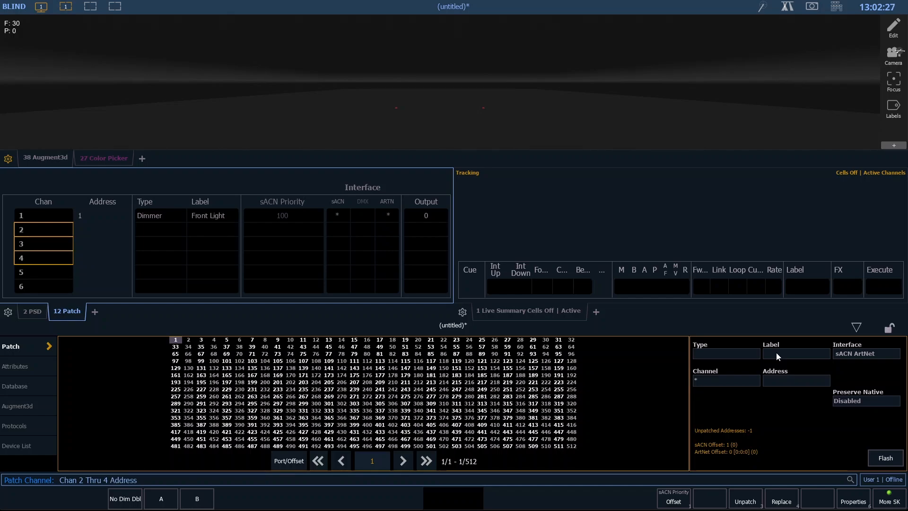
{"action": "key", "text": "Return"}
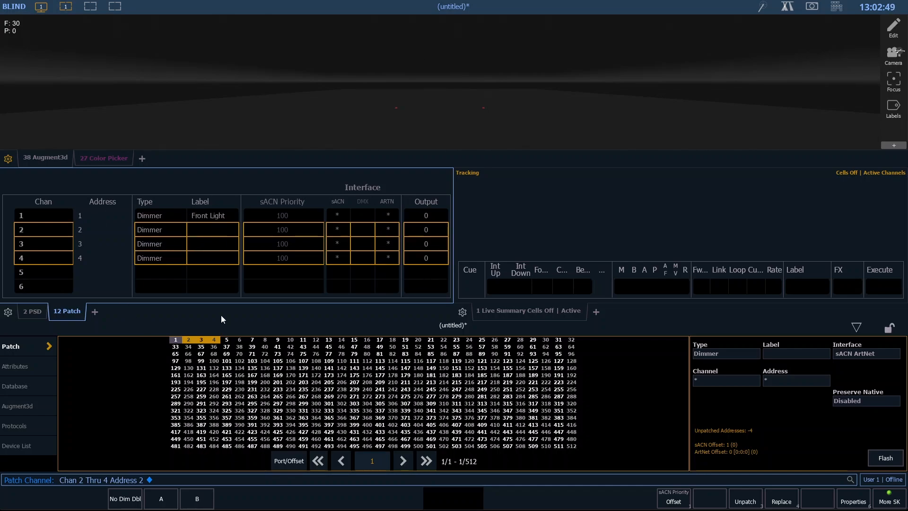
- Label channels 2 through 4 as Front Light
{"action": "key", "text": "l"}
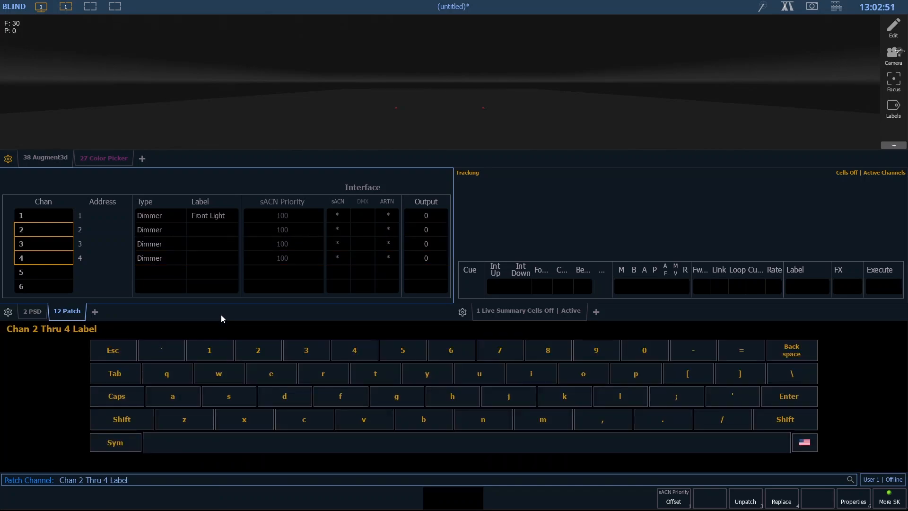
{"action": "type", "text": "Front Light"}
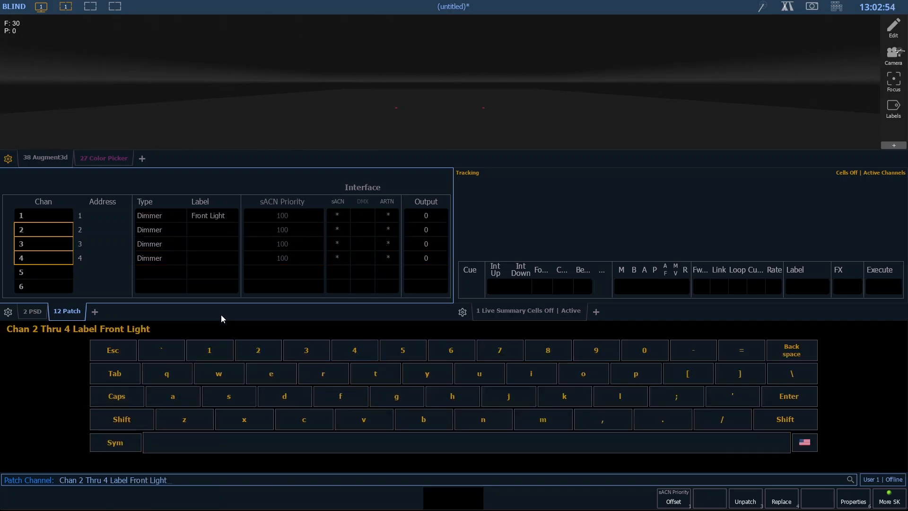
{"action": "key", "text": "Return"}
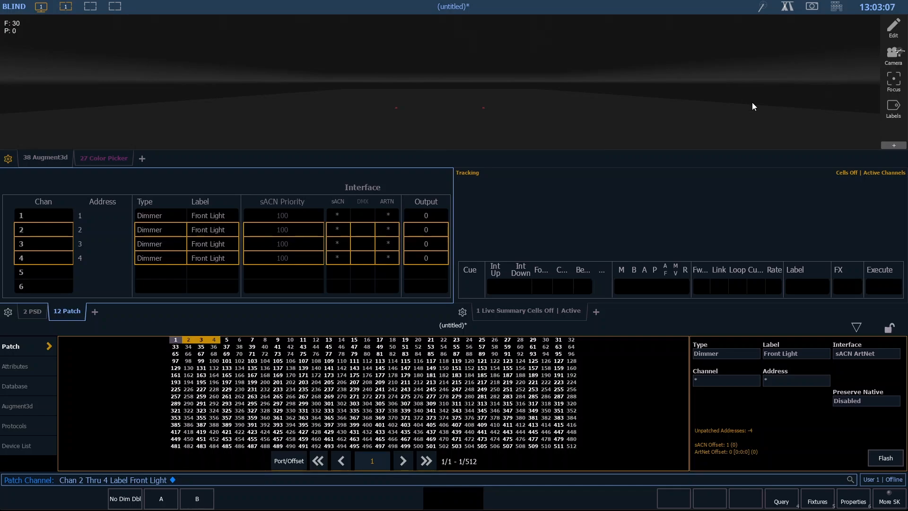
- Using the virtual keypad, patch channel 5 to address 5 and label it Front Light
{"action": "left_click", "coordinate": [835, 11]}
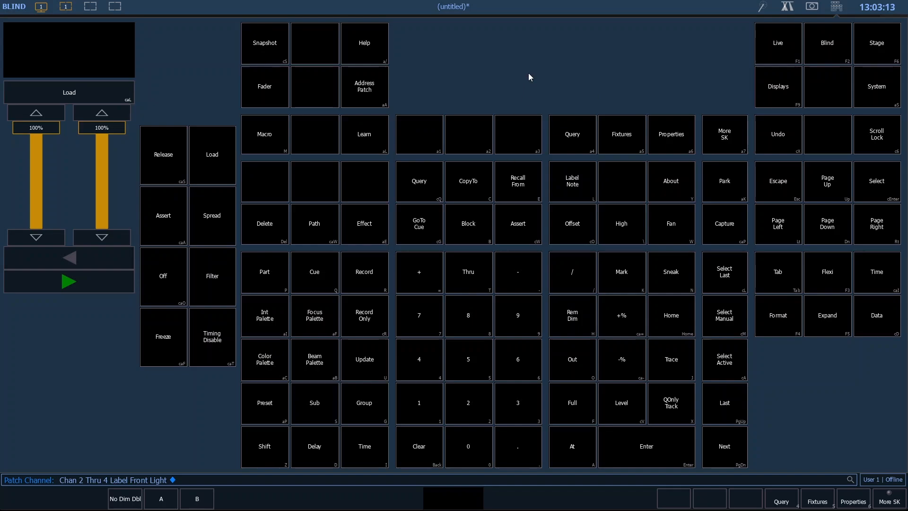
{"action": "left_click", "coordinate": [473, 364]}
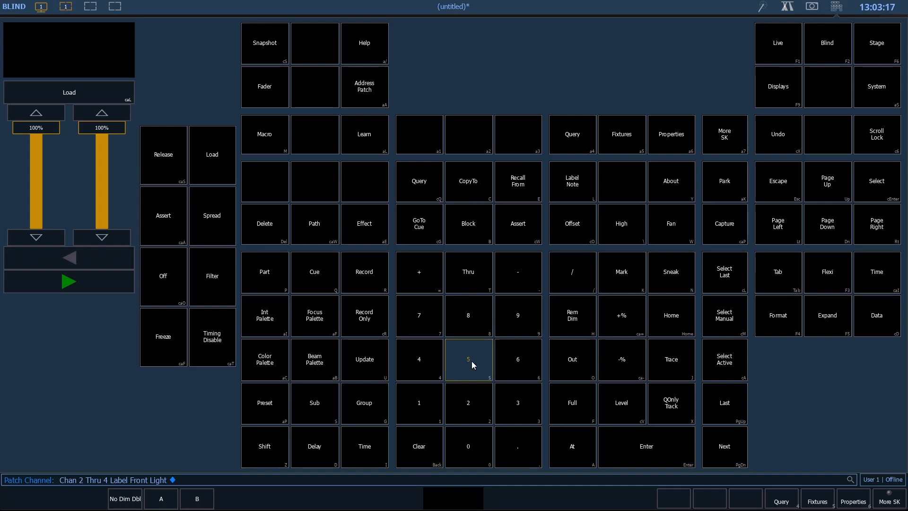
{"action": "left_click", "coordinate": [580, 453]}
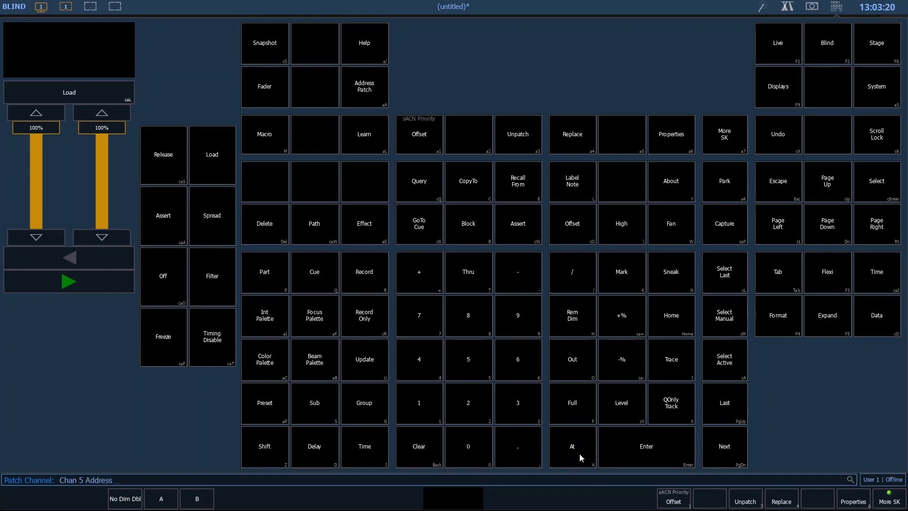
{"action": "left_click", "coordinate": [474, 362]}
{"action": "left_click", "coordinate": [583, 180]}
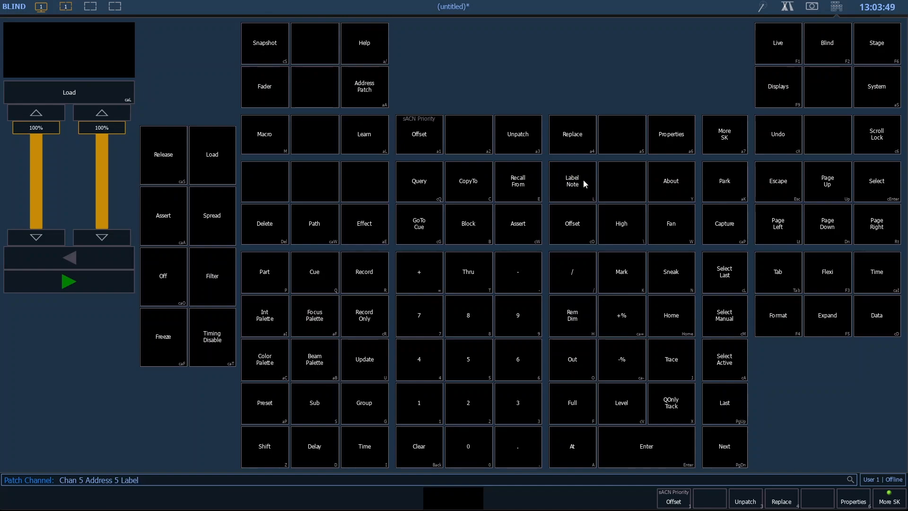
{"action": "type", "text": "Frpnt"}
{"action": "key", "text": "BackSpace"}
{"action": "key", "text": "BackSpace"}
{"action": "key", "text": "BackSpace"}
{"action": "type", "text": "ont Light"}
{"action": "key", "text": "Return"}
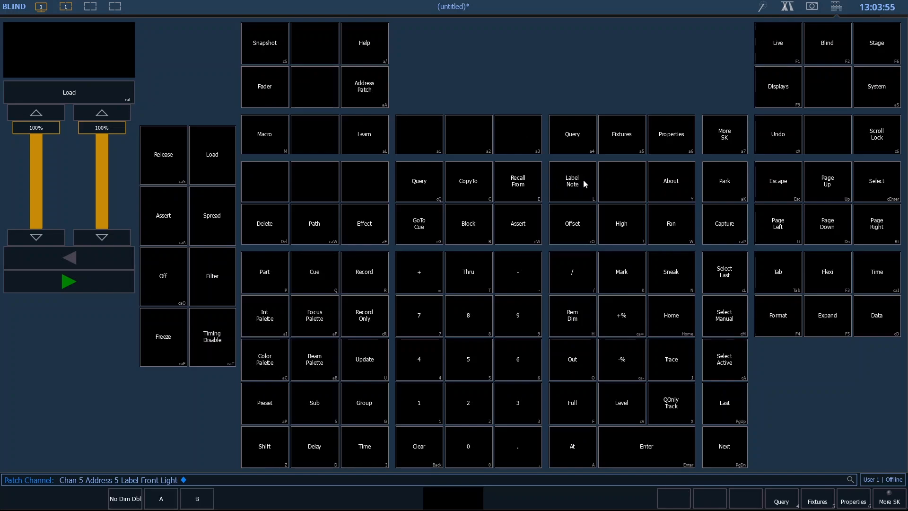
{"action": "left_click", "coordinate": [837, 7]}
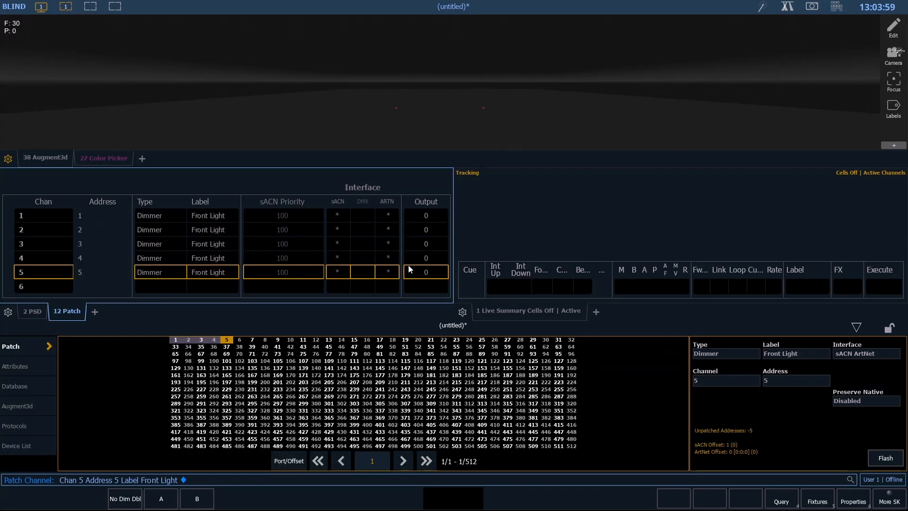
{"action": "left_click", "coordinate": [837, 7]}
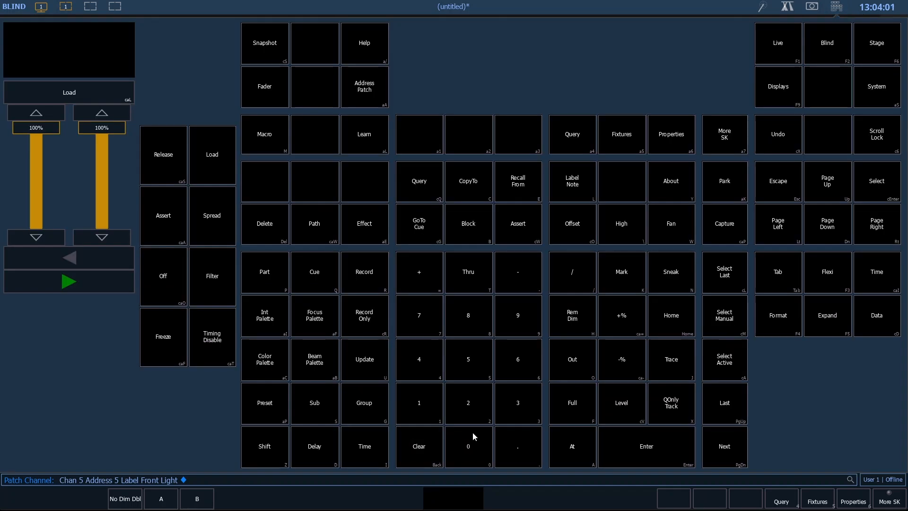
{"action": "left_click", "coordinate": [837, 7]}
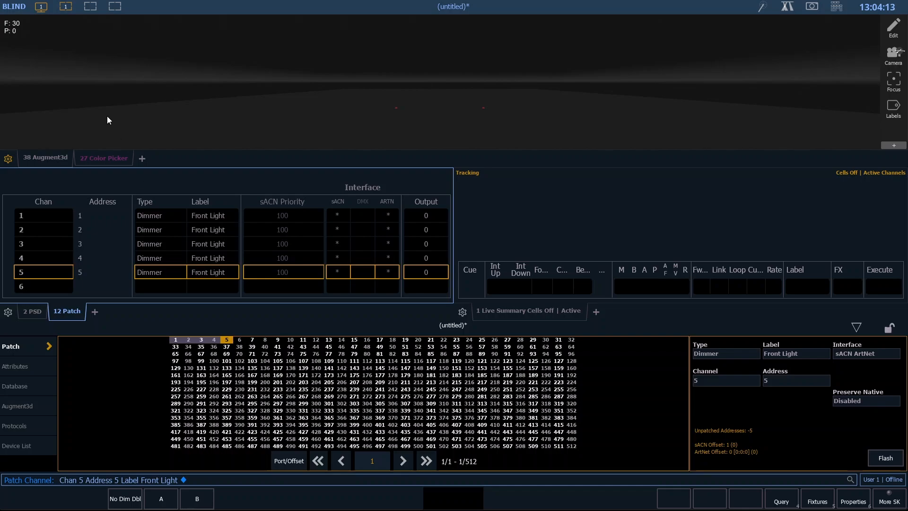
{"action": "left_click", "coordinate": [837, 7]}
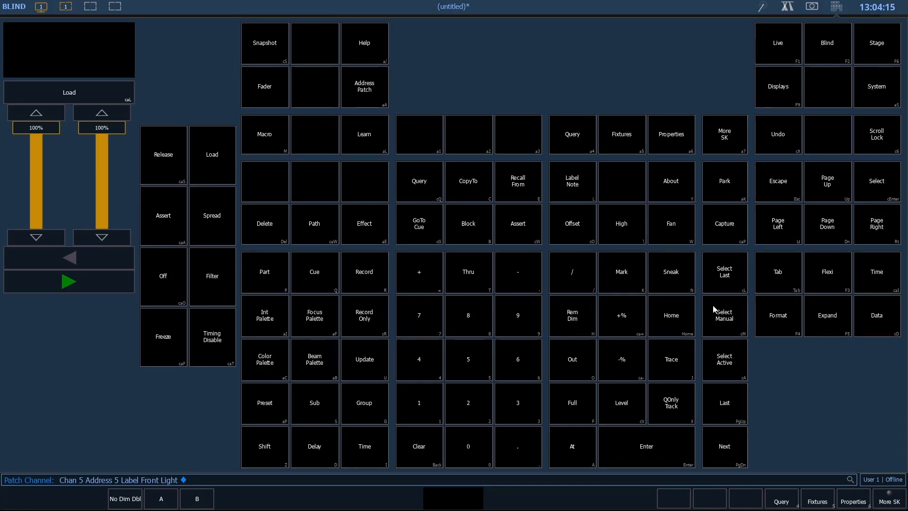
{"action": "left_click", "coordinate": [837, 7]}
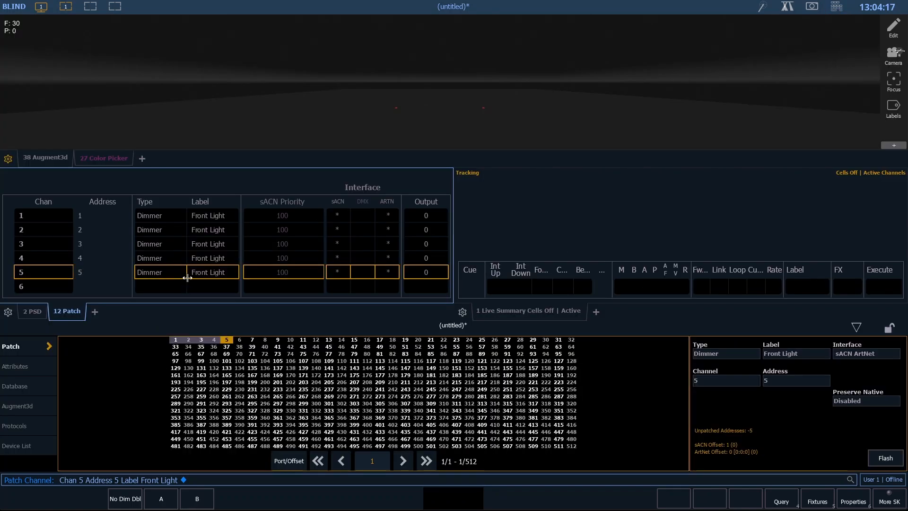
- Patch channel 6 to address 6 and label it Front Light in a single command
{"action": "key", "text": "6"}
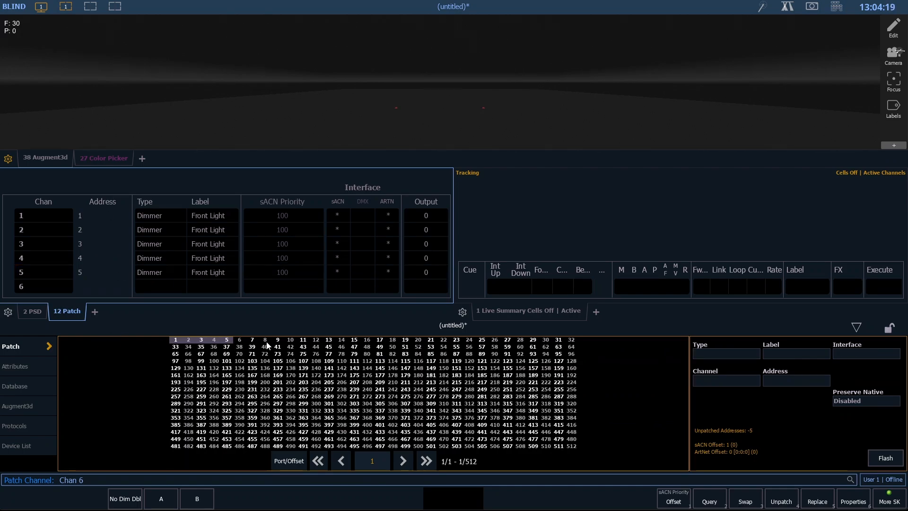
{"action": "key", "text": "at"}
{"action": "key", "text": "6"}
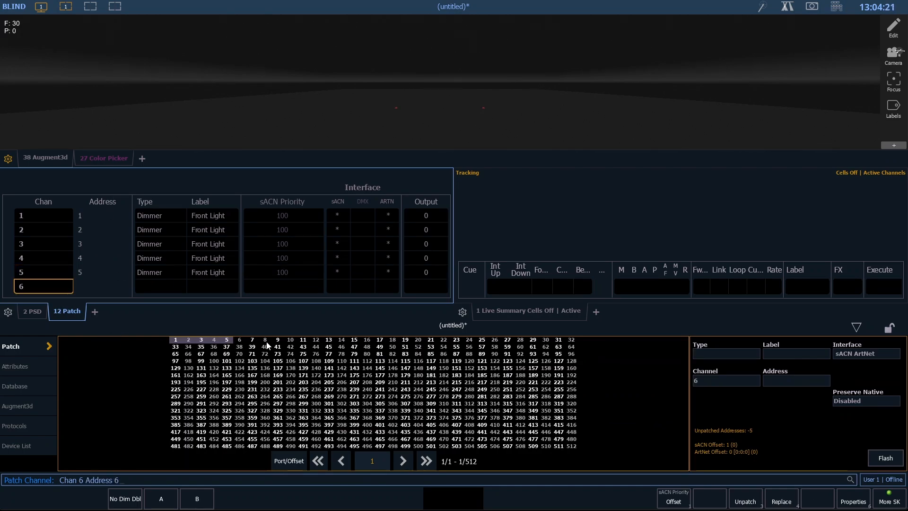
{"action": "type", "text": "l Front L"}
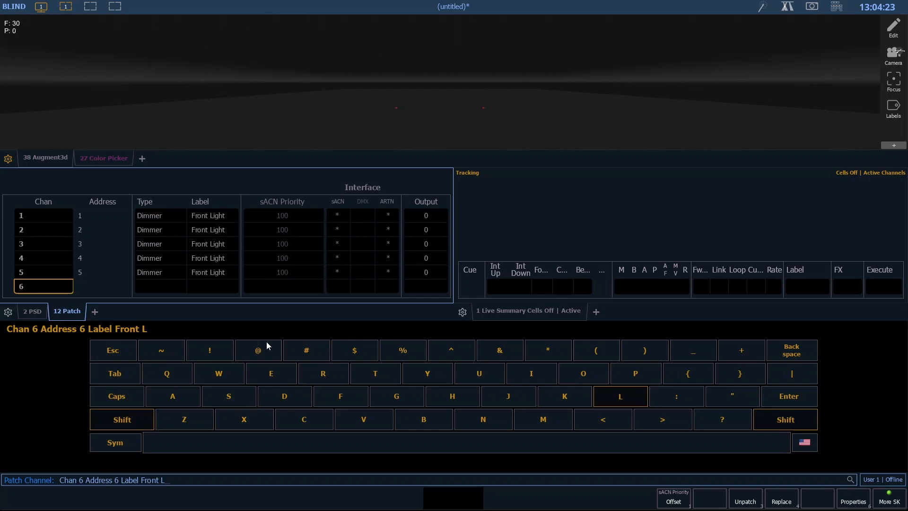
{"action": "type", "text": "ight"}
{"action": "key", "text": "Return"}
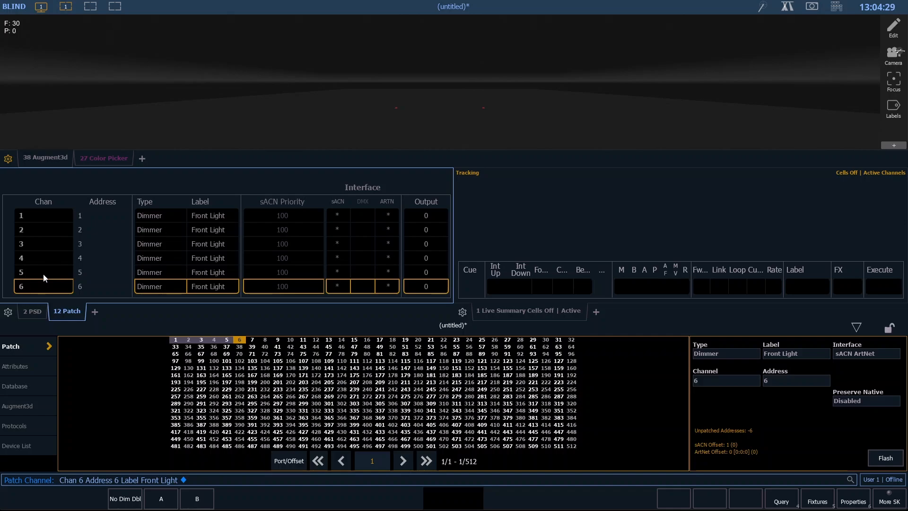
- Select channels 1 through 6 and show their Attributes settings in Patch
{"action": "type", "text": "1t6"}
{"action": "key", "text": "Return"}
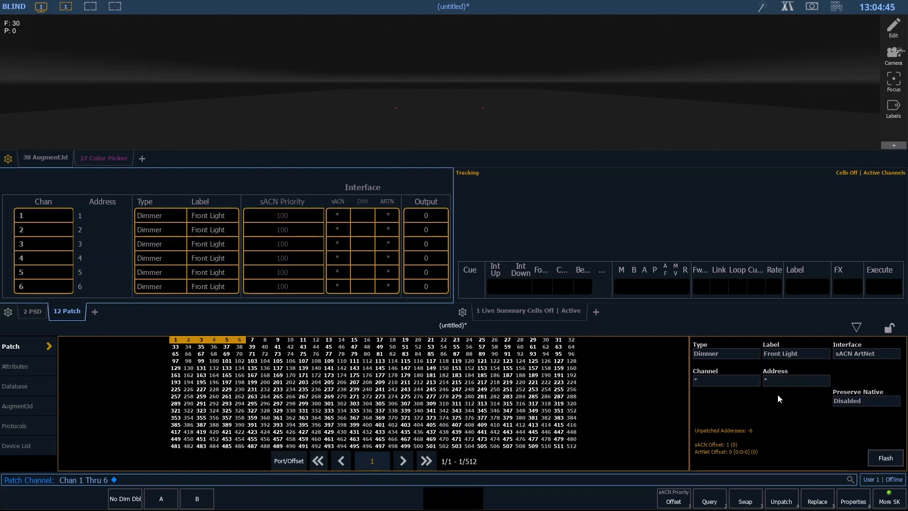
{"action": "left_click", "coordinate": [19, 365]}
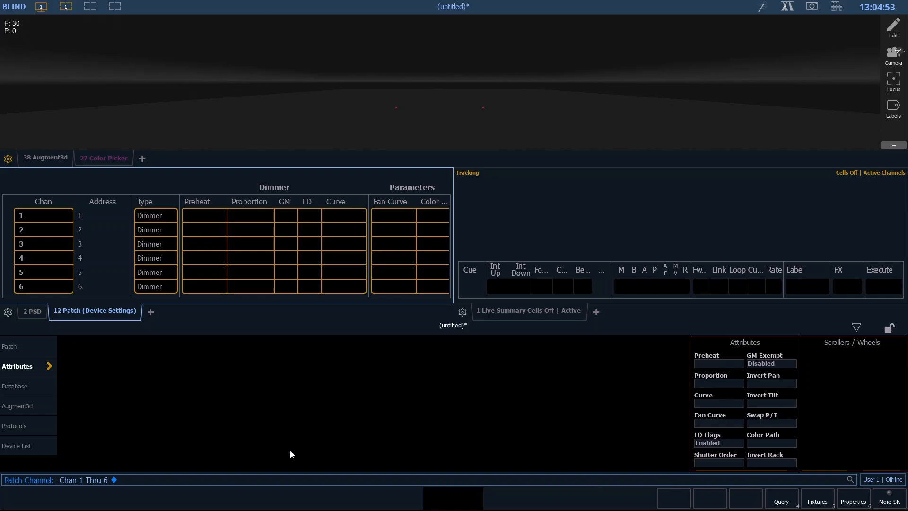
- In the channel Database, set Text1 for channels 1 through 6 to the new keyword HPL575
{"action": "left_click", "coordinate": [11, 387]}
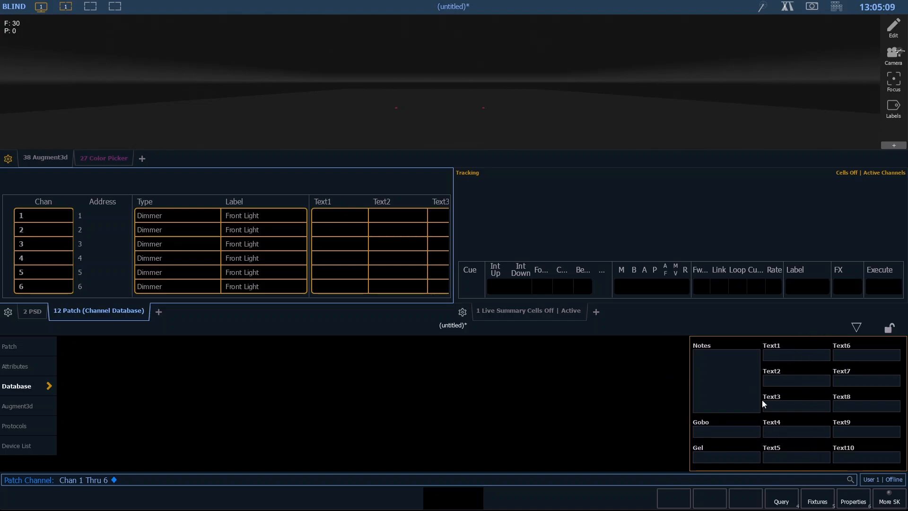
{"action": "left_click", "coordinate": [788, 355]}
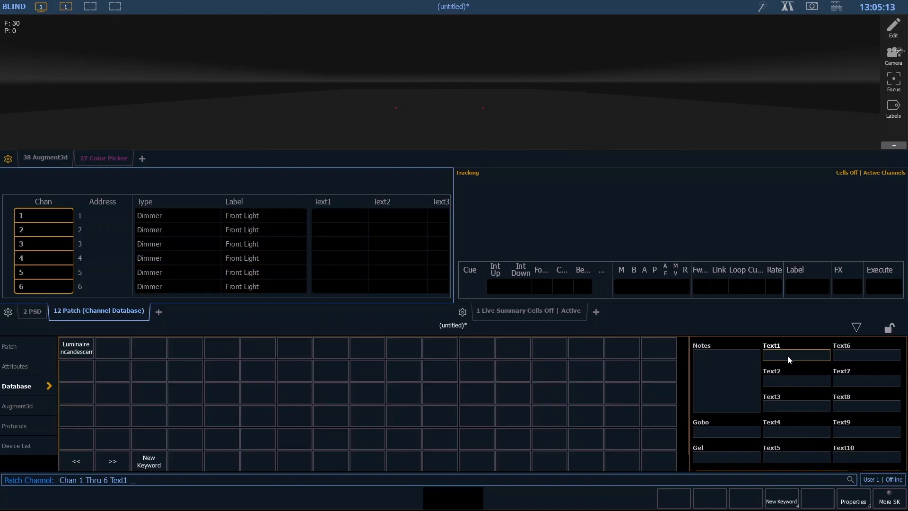
{"action": "key", "text": "x"}
{"action": "key", "text": "p"}
{"action": "key", "text": "l"}
{"action": "key", "text": "BackSpace"}
{"action": "key", "text": "BackSpace"}
{"action": "key", "text": "BackSpace"}
{"action": "left_click", "coordinate": [788, 356]}
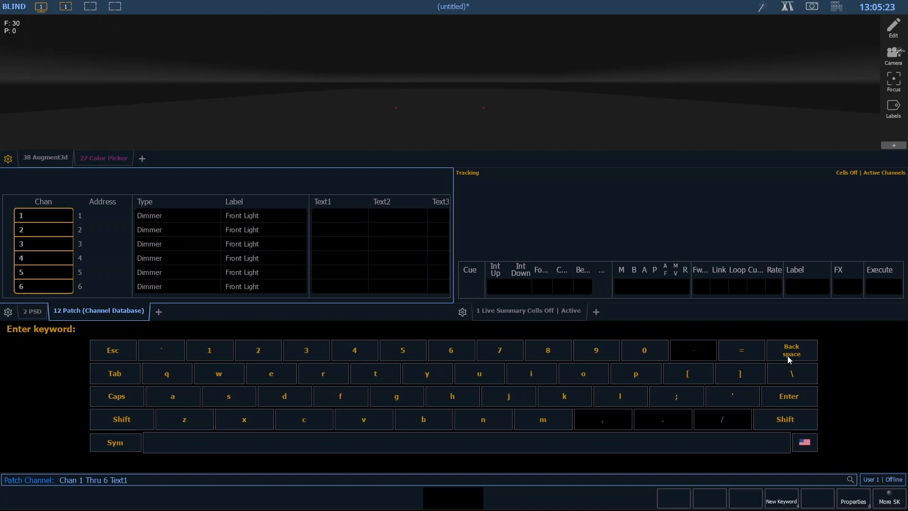
{"action": "type", "text": "HPL575"}
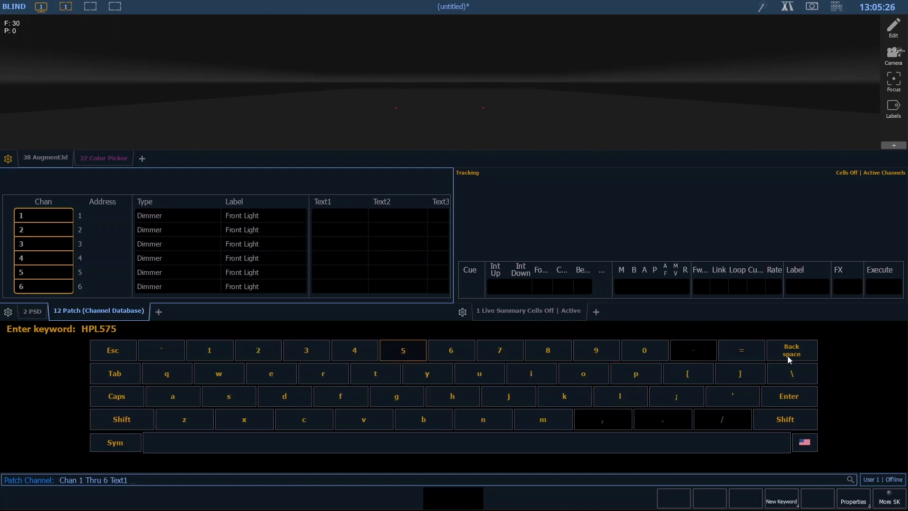
{"action": "key", "text": "Return"}
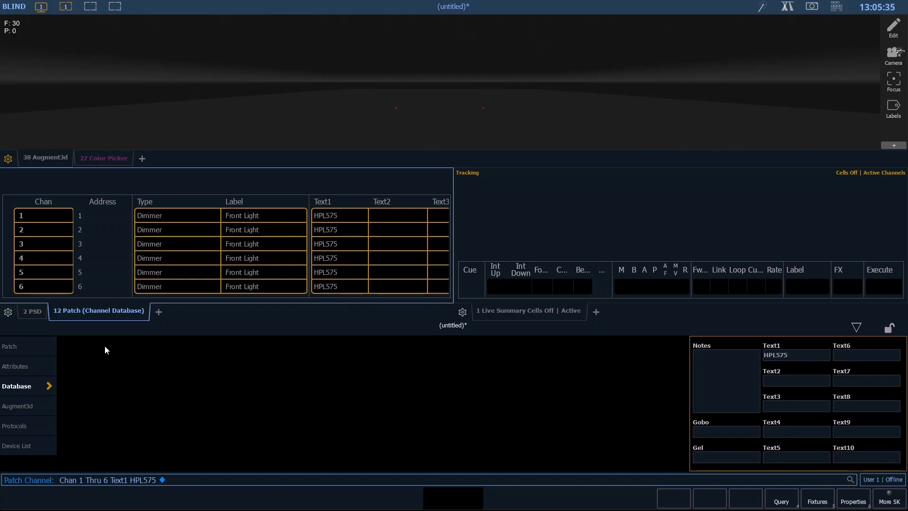
- Move the Patch display into the wide upper frame and back to its original frame, and bring Augment3d back into view
{"action": "left_click", "coordinate": [106, 313]}
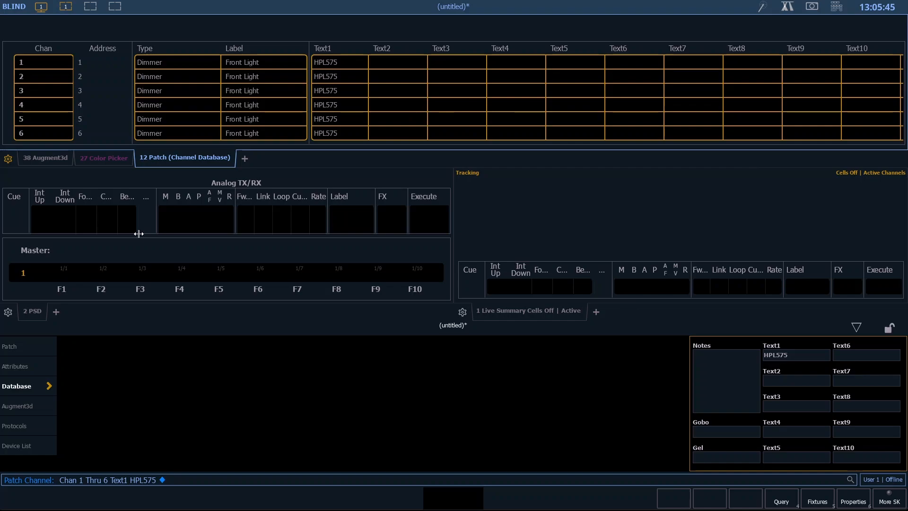
{"action": "left_click_drag", "start_coordinate": [184, 158], "coordinate": [167, 197]}
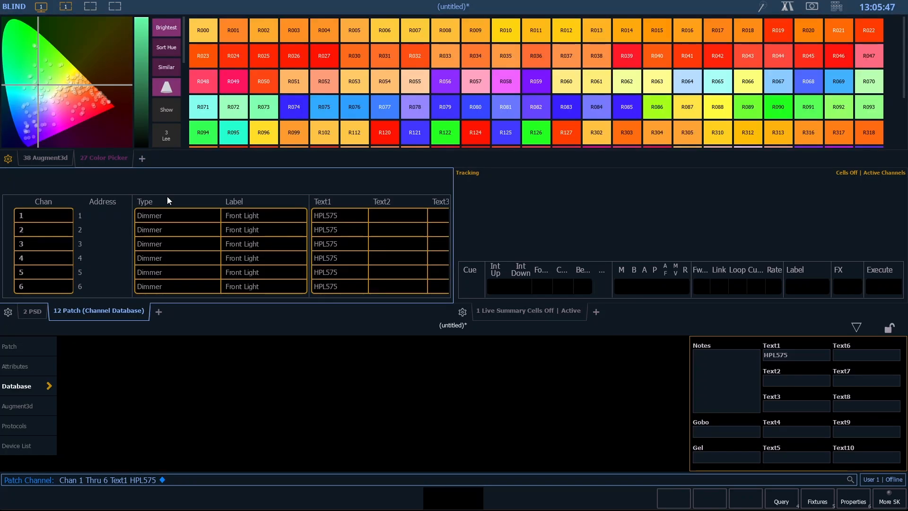
{"action": "left_click", "coordinate": [48, 157]}
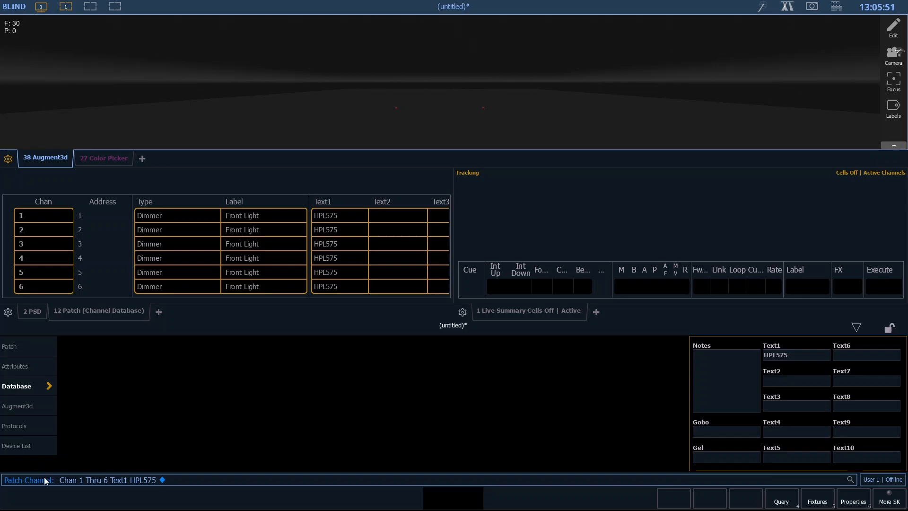
- In the Augment3d patch settings, shift channels 1 through 6 by 1 foot along X
{"action": "left_click", "coordinate": [24, 405]}
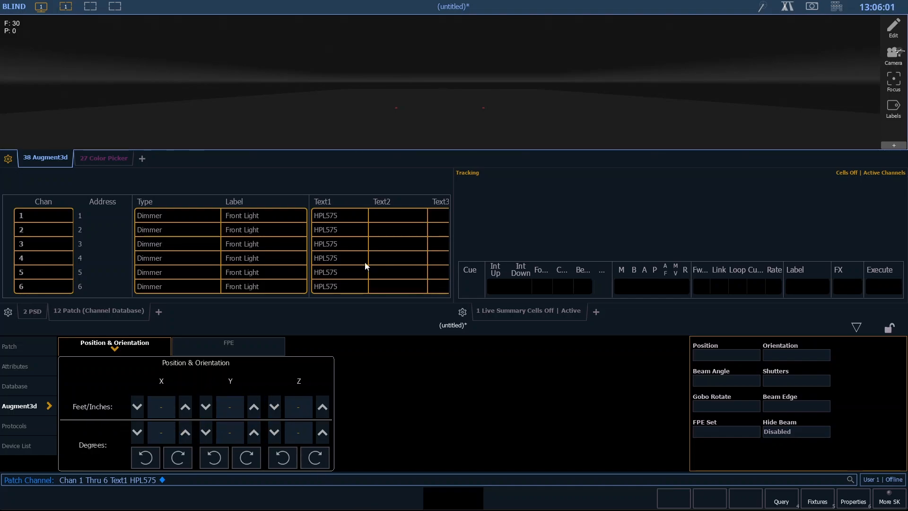
{"action": "scroll", "coordinate": [456, 88], "scroll_direction": "down", "scroll_amount": 5}
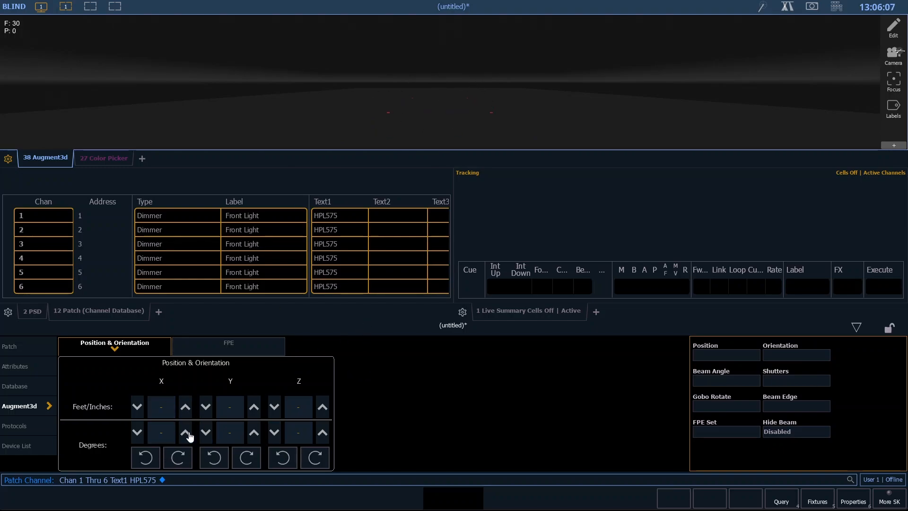
{"action": "left_click", "coordinate": [186, 413]}
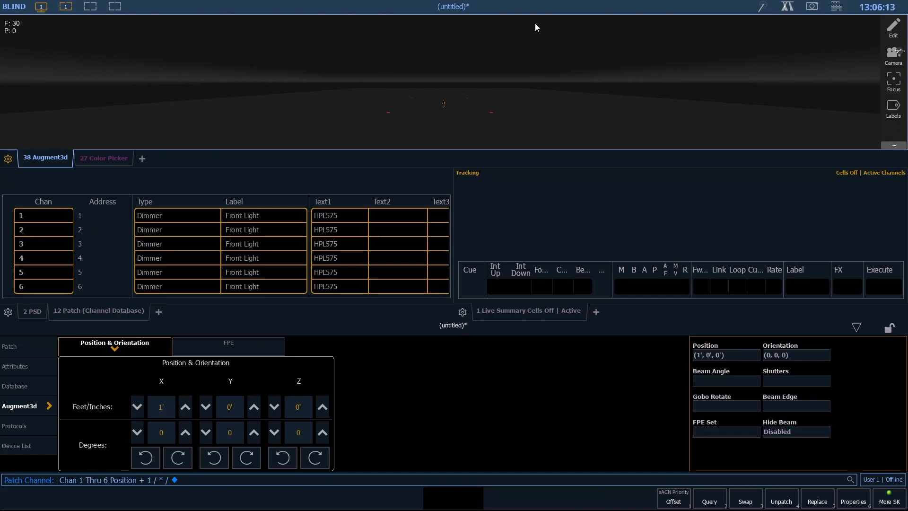
{"action": "scroll", "coordinate": [478, 107], "scroll_direction": "up", "scroll_amount": 5}
{"action": "scroll", "coordinate": [463, 118], "scroll_direction": "down", "scroll_amount": 4}
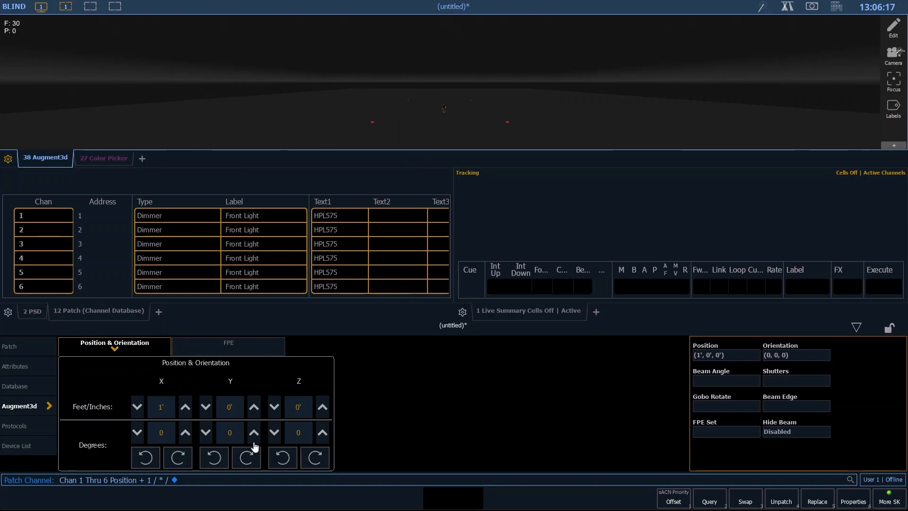
- Nudge channels 1 through 6 back and forth along X, finishing at an X position of 0'
{"action": "left_click", "coordinate": [136, 413]}
{"action": "left_click", "coordinate": [185, 412]}
{"action": "left_click", "coordinate": [184, 411]}
{"action": "left_click", "coordinate": [138, 413]}
{"action": "left_click", "coordinate": [139, 413]}
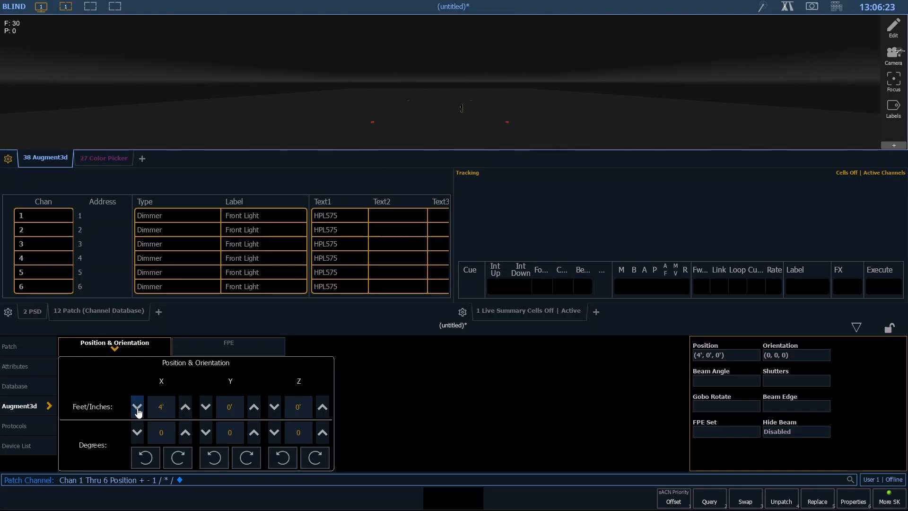
{"action": "left_click", "coordinate": [139, 412]}
{"action": "left_click", "coordinate": [138, 413]}
{"action": "left_click", "coordinate": [139, 412]}
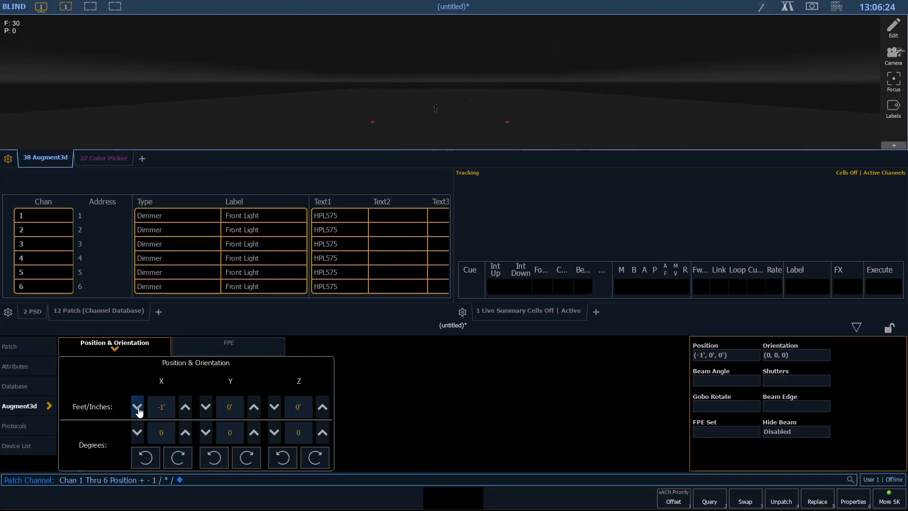
{"action": "left_click", "coordinate": [185, 407]}
{"action": "left_click", "coordinate": [186, 407]}
{"action": "left_click", "coordinate": [185, 407]}
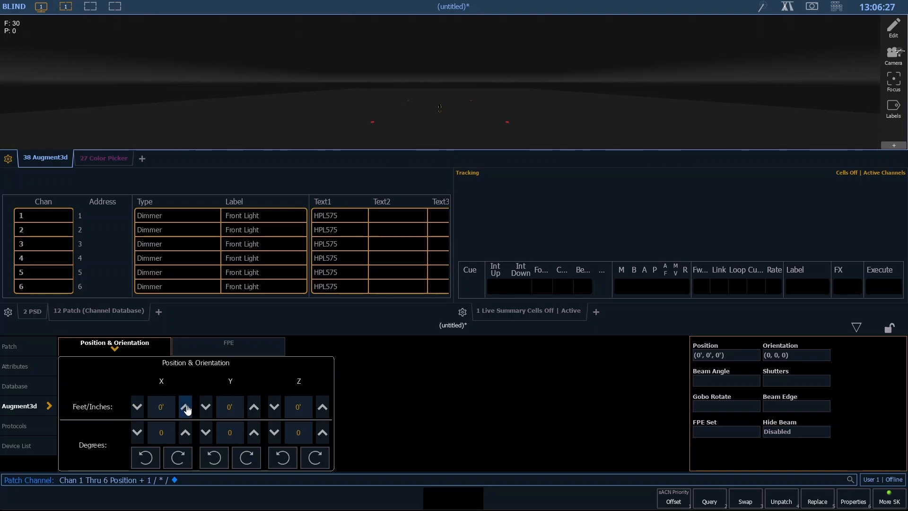
{"action": "left_click", "coordinate": [185, 407]}
{"action": "left_click", "coordinate": [186, 407]}
{"action": "left_click", "coordinate": [186, 406]}
{"action": "left_click", "coordinate": [140, 406]}
{"action": "left_click", "coordinate": [141, 407]}
{"action": "left_click", "coordinate": [141, 407]}
{"action": "left_click", "coordinate": [141, 406]}
{"action": "left_click", "coordinate": [142, 406]}
{"action": "left_click", "coordinate": [138, 407]}
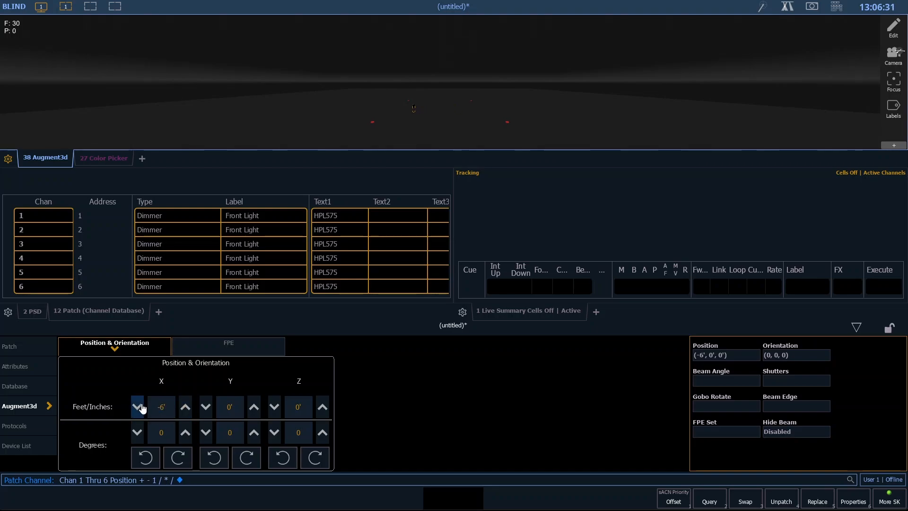
{"action": "left_click", "coordinate": [186, 408]}
{"action": "left_click", "coordinate": [187, 409]}
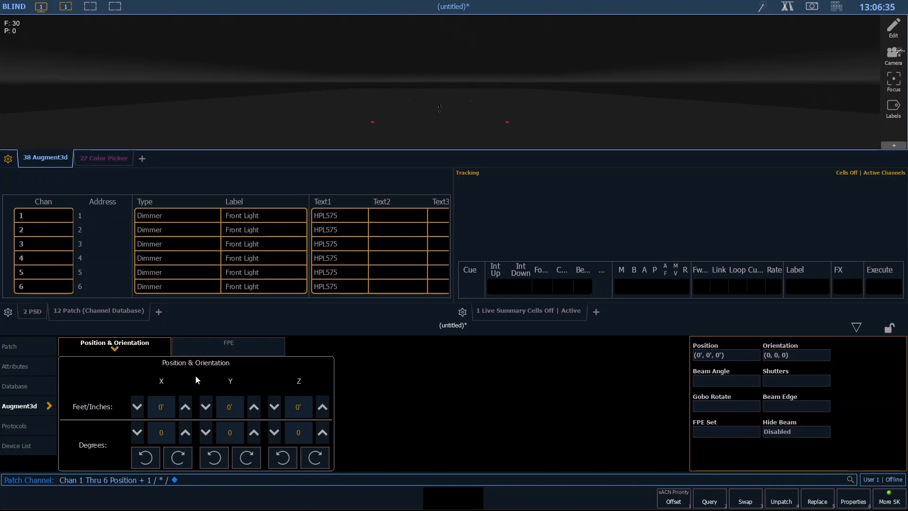
- Move channels 1 through 6 along Y to a position of -20'
{"action": "left_click", "coordinate": [254, 408]}
{"action": "left_click", "coordinate": [254, 408]}
{"action": "left_click", "coordinate": [256, 410]}
{"action": "left_click", "coordinate": [204, 409]}
{"action": "left_click", "coordinate": [205, 409]}
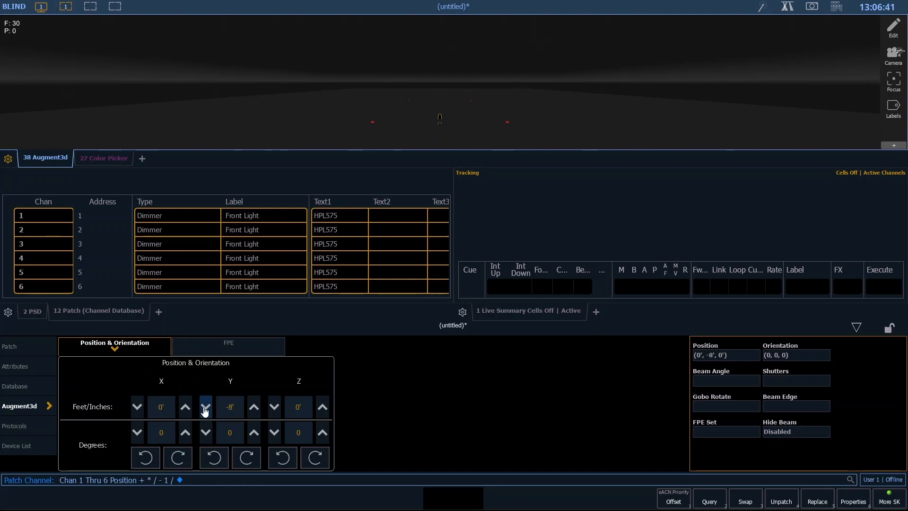
{"action": "left_click", "coordinate": [205, 410]}
{"action": "left_click", "coordinate": [205, 409]}
{"action": "left_click", "coordinate": [204, 410]}
{"action": "left_click", "coordinate": [203, 411]}
{"action": "left_click", "coordinate": [203, 411]}
{"action": "left_click", "coordinate": [204, 411]}
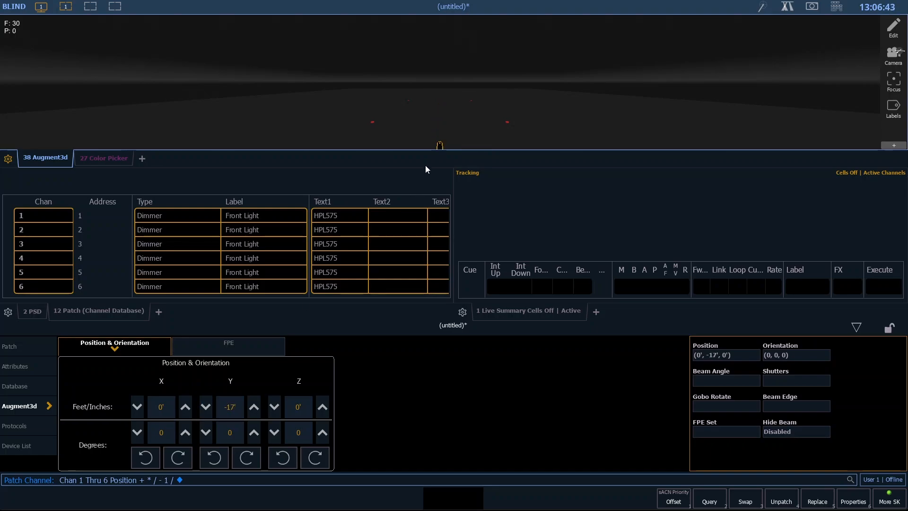
{"action": "left_click", "coordinate": [205, 408]}
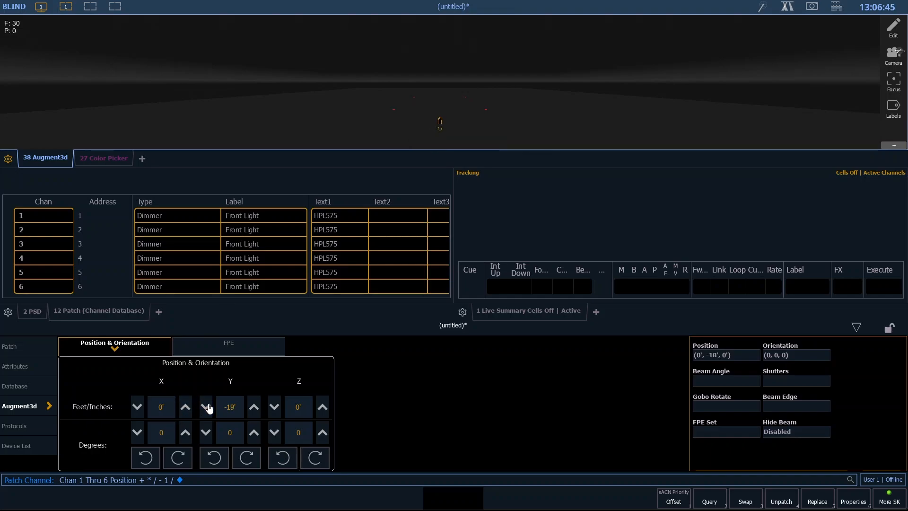
{"action": "left_click", "coordinate": [205, 408]}
{"action": "left_click", "coordinate": [206, 408]}
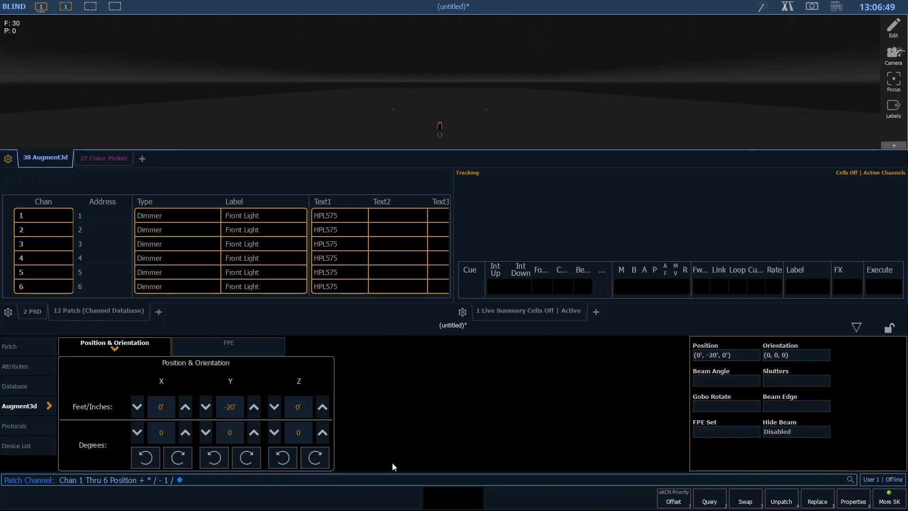
- Raise channels 1 through 6 along Z to a height of 13'
{"action": "left_click", "coordinate": [322, 408]}
{"action": "left_click", "coordinate": [323, 408]}
{"action": "left_click", "coordinate": [323, 407]}
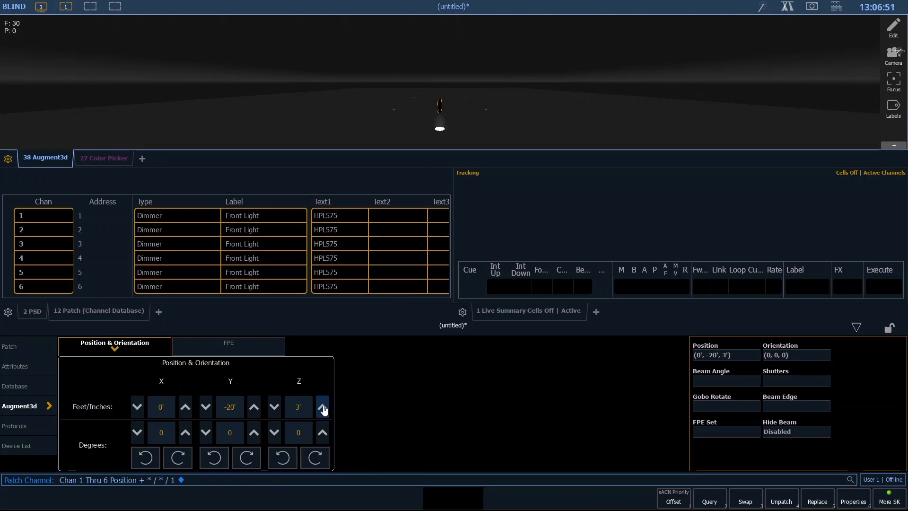
{"action": "left_click", "coordinate": [323, 408]}
{"action": "left_click", "coordinate": [322, 407]}
{"action": "left_click", "coordinate": [322, 408]}
{"action": "left_click", "coordinate": [322, 408]}
{"action": "left_click", "coordinate": [323, 408]}
{"action": "left_click", "coordinate": [323, 407]}
{"action": "left_click", "coordinate": [322, 408]}
{"action": "left_click", "coordinate": [323, 408]}
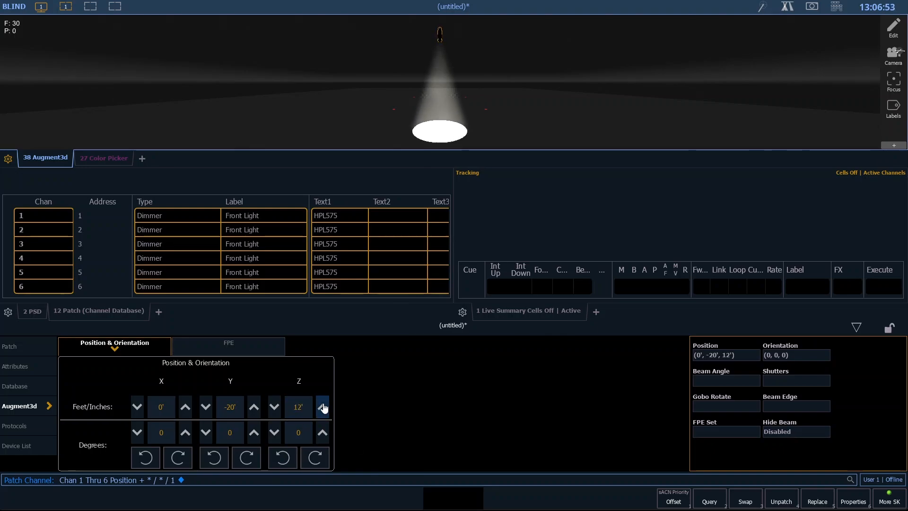
{"action": "left_click", "coordinate": [323, 408]}
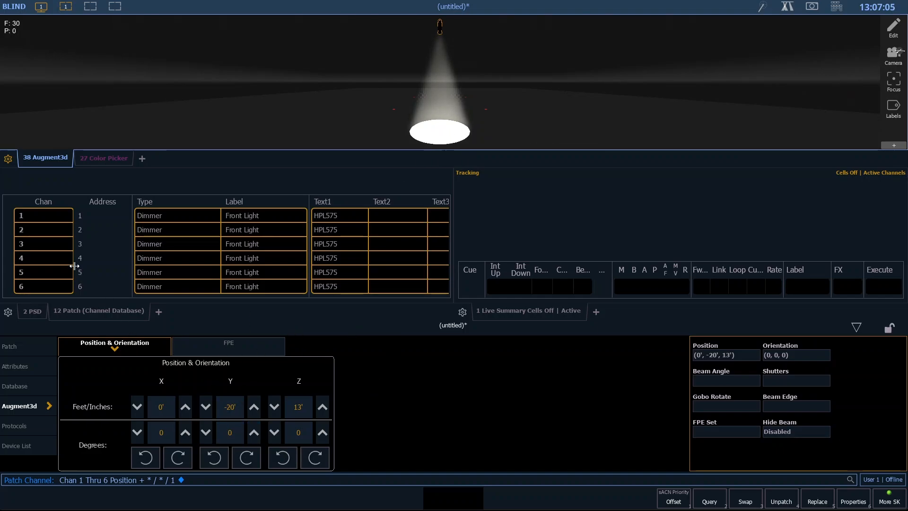
- Set channel 1's X position to -10' and channel 6's X position to 10'
{"action": "type", "text": "1"}
{"action": "key", "text": "Return"}
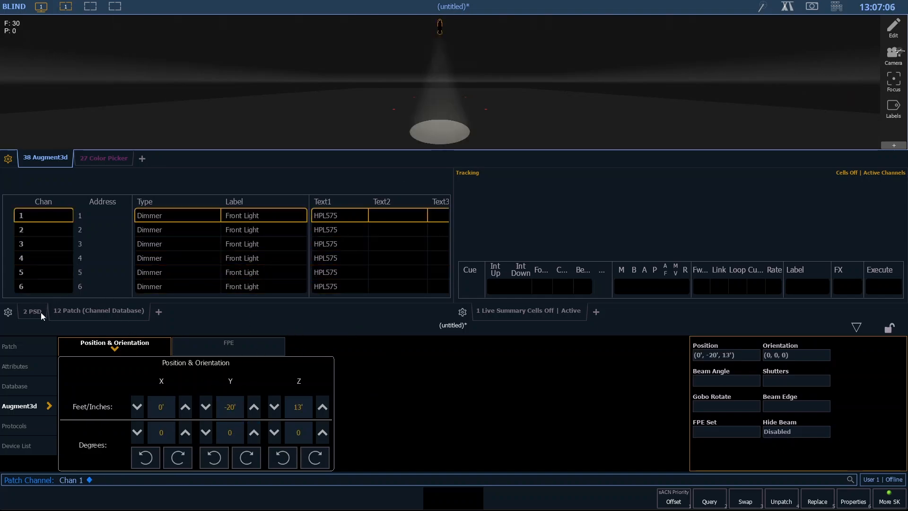
{"action": "left_click", "coordinate": [168, 414]}
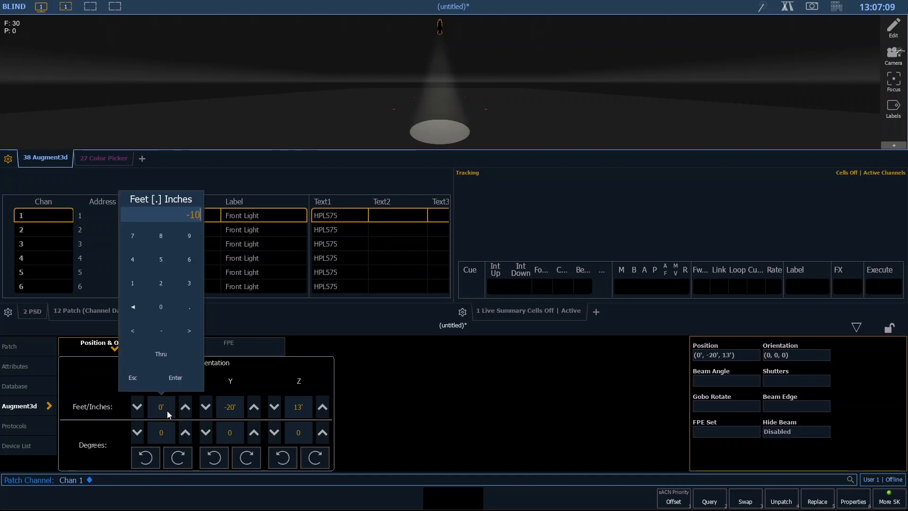
{"action": "key", "text": "Return"}
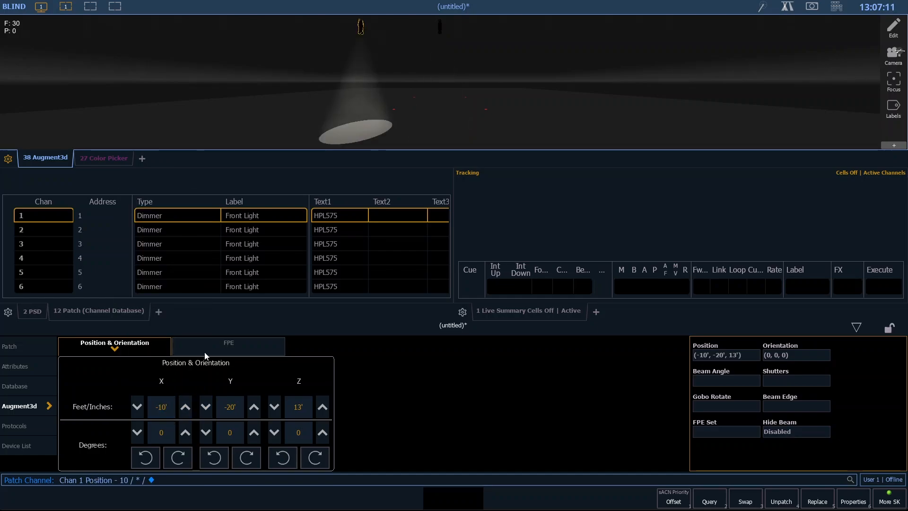
{"action": "type", "text": "6"}
{"action": "key", "text": "Return"}
{"action": "left_click", "coordinate": [161, 407]}
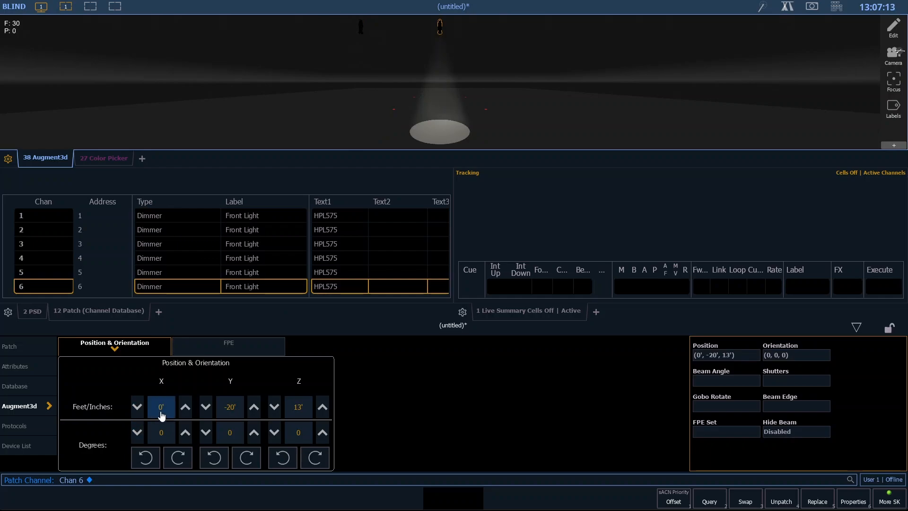
{"action": "type", "text": "10"}
{"action": "key", "text": "Return"}
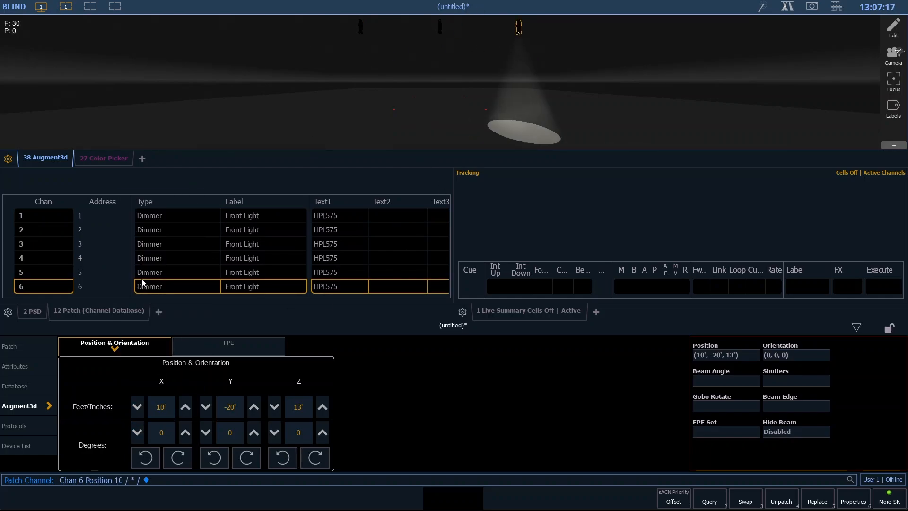
- Select channels 1 through 6 and spread their X positions evenly with -10 Thru 10
{"action": "type", "text": "1"}
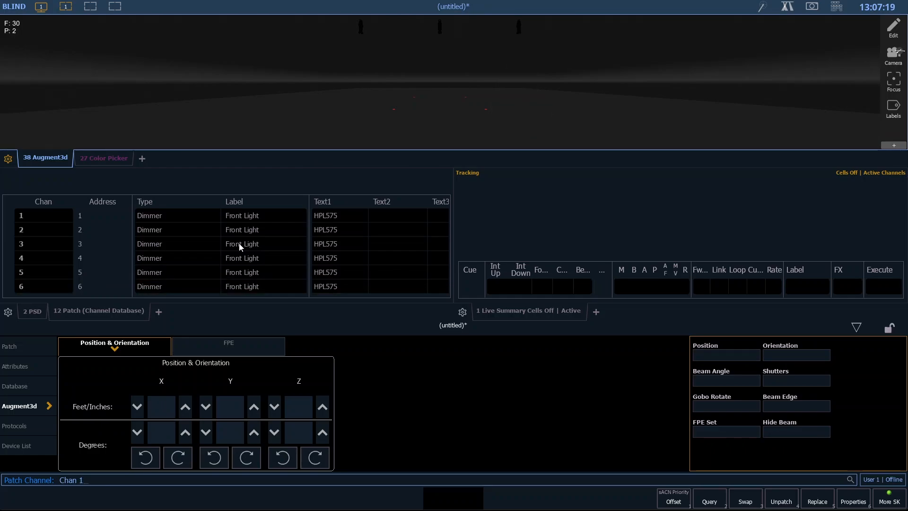
{"action": "type", "text": "t"}
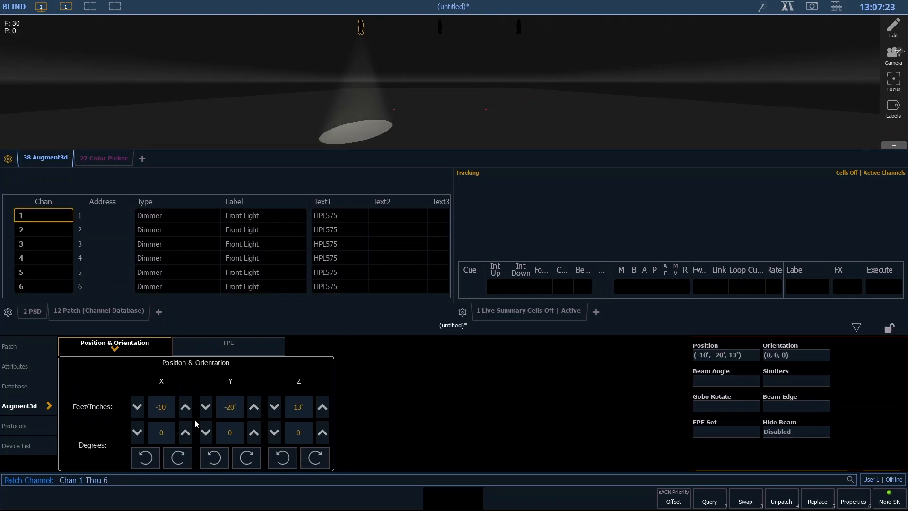
{"action": "left_click", "coordinate": [161, 408]}
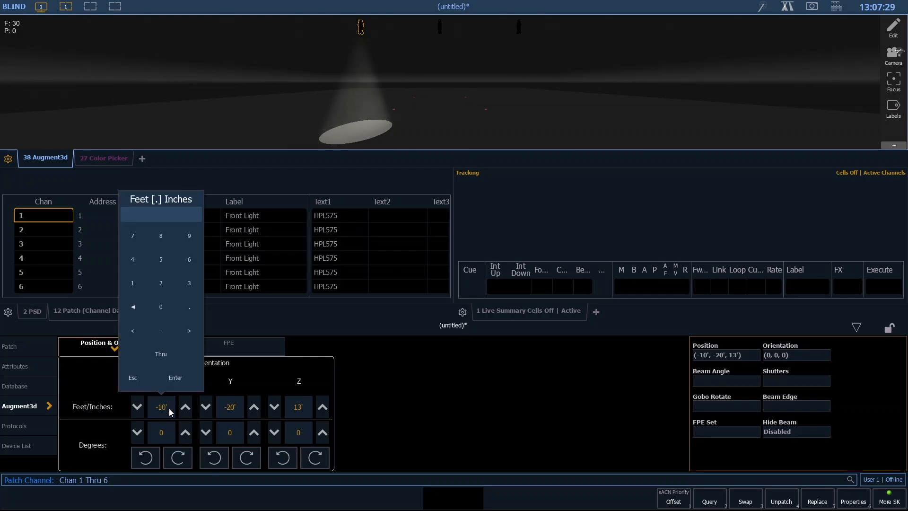
{"action": "type", "text": "-"}
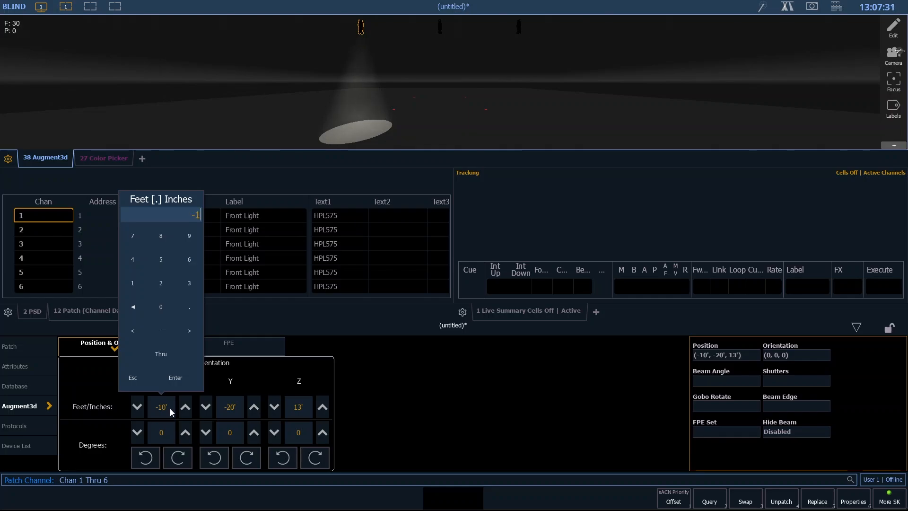
{"action": "type", "text": "10"}
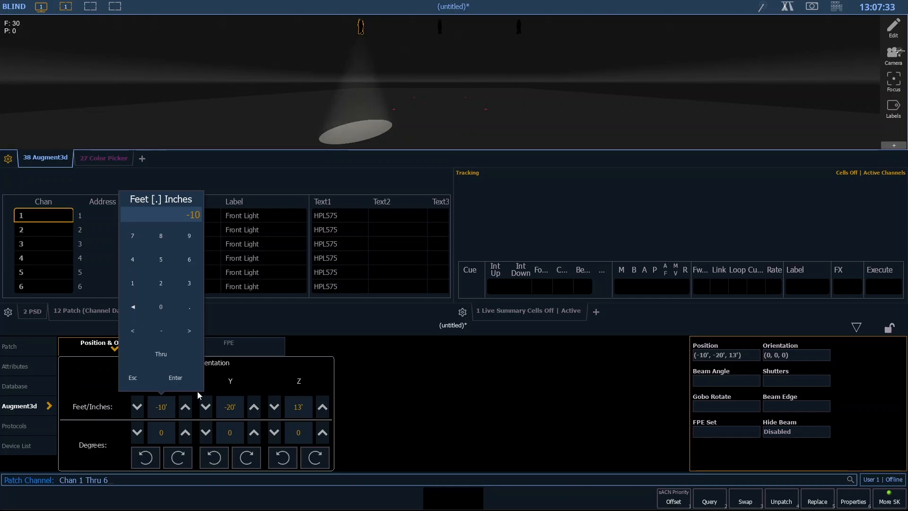
{"action": "left_click", "coordinate": [175, 363]}
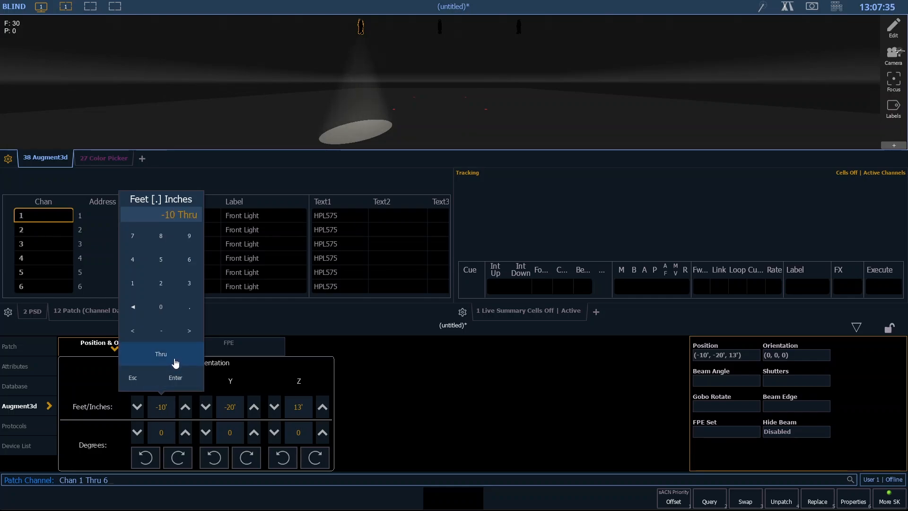
{"action": "type", "text": "10"}
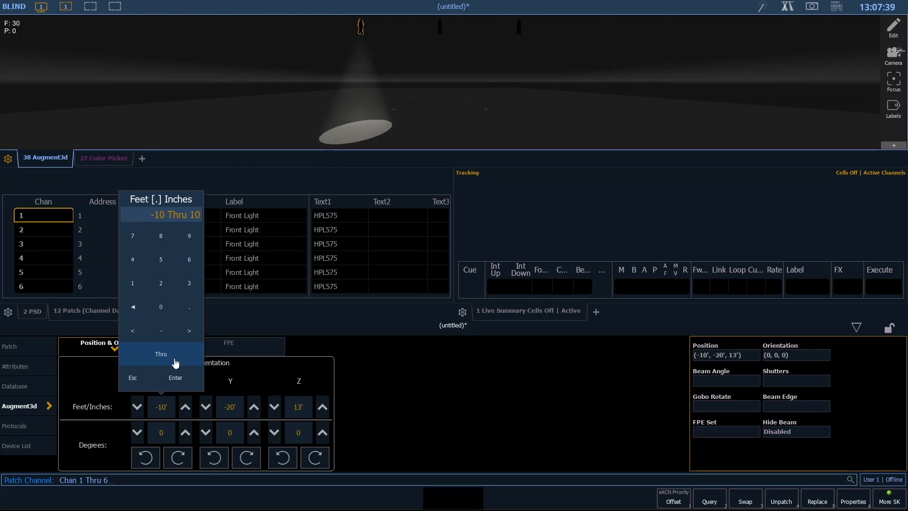
{"action": "key", "text": "Return"}
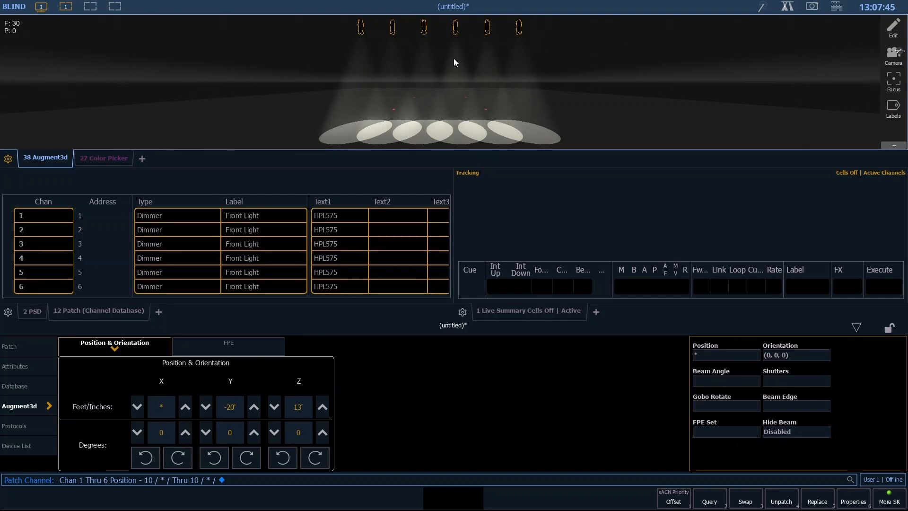
- Examine the row of six fixtures and their beams in Augment3d from a distance, up close and from a higher angle
{"action": "scroll", "coordinate": [444, 83], "scroll_direction": "down", "scroll_amount": 5}
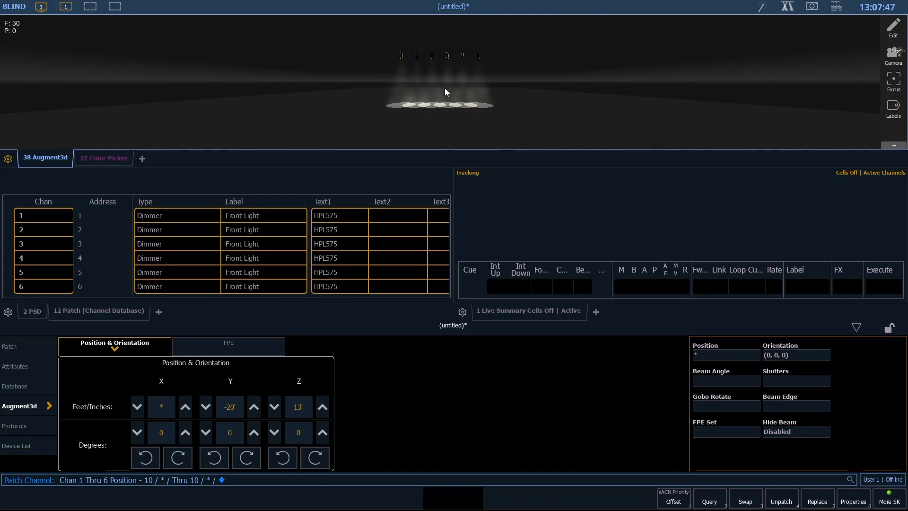
{"action": "scroll", "coordinate": [443, 92], "scroll_direction": "up", "scroll_amount": 6}
{"action": "scroll", "coordinate": [441, 98], "scroll_direction": "up", "scroll_amount": 4}
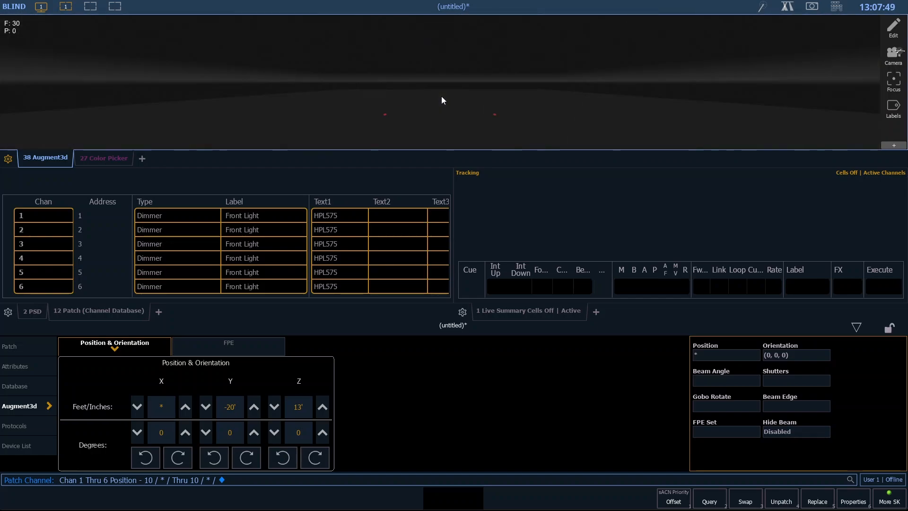
{"action": "scroll", "coordinate": [442, 98], "scroll_direction": "down", "scroll_amount": 6}
{"action": "scroll", "coordinate": [441, 98], "scroll_direction": "up", "scroll_amount": 3}
{"action": "scroll", "coordinate": [441, 98], "scroll_direction": "down", "scroll_amount": 3}
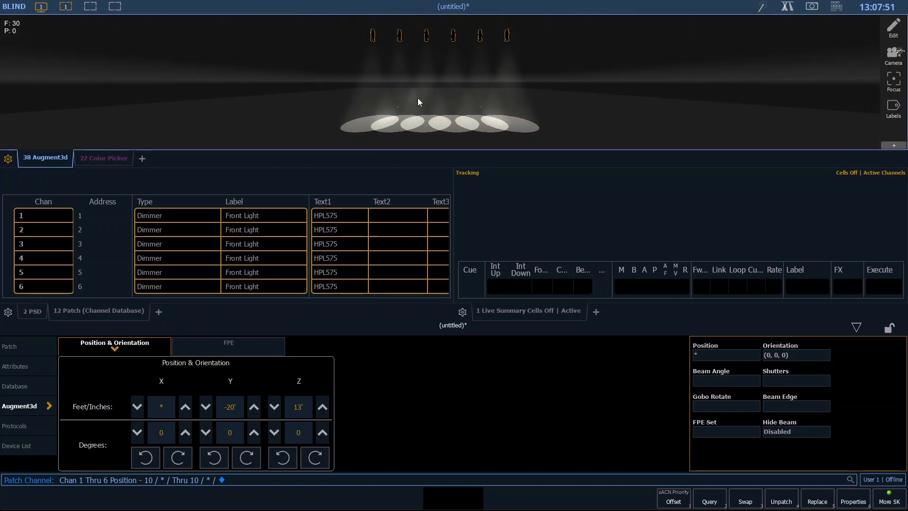
{"action": "left_click_drag", "start_coordinate": [439, 93], "coordinate": [434, 137]}
{"action": "scroll", "coordinate": [419, 103], "scroll_direction": "down", "scroll_amount": 5}
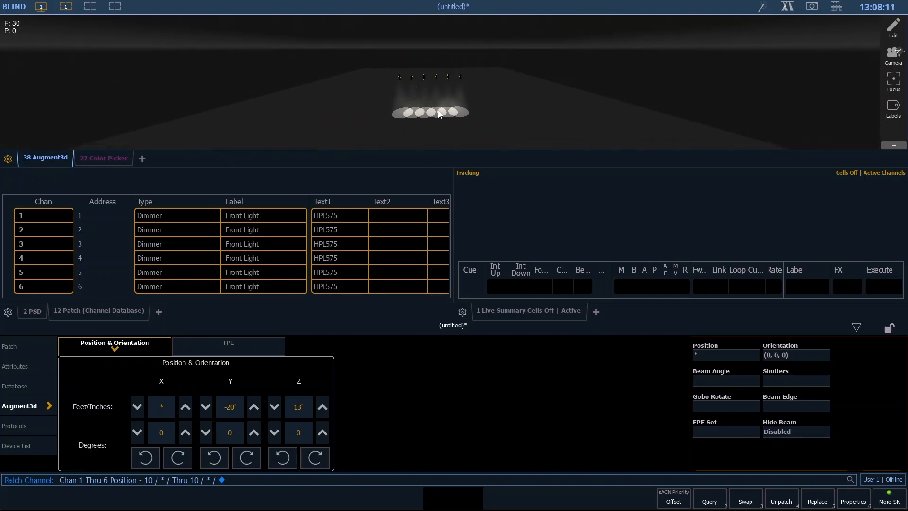
{"action": "scroll", "coordinate": [438, 109], "scroll_direction": "up", "scroll_amount": 5}
{"action": "left_click_drag", "start_coordinate": [414, 99], "coordinate": [427, 121]}
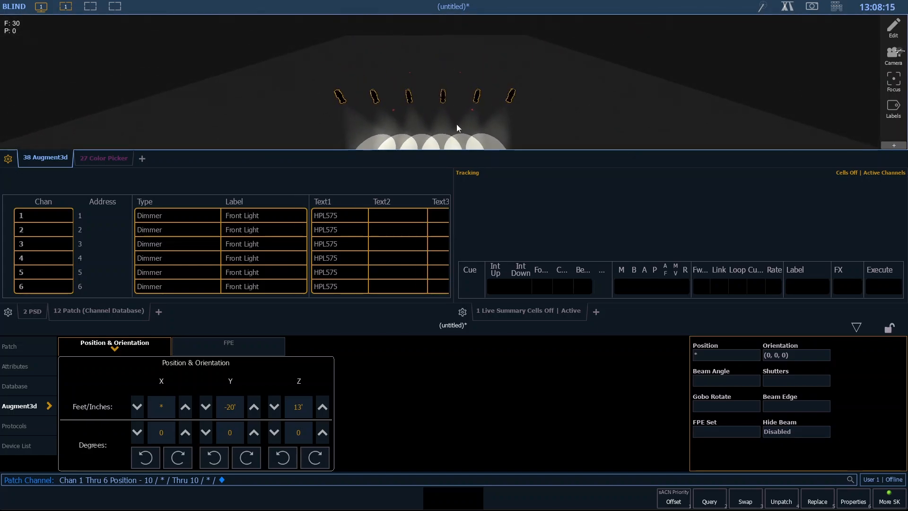
{"action": "scroll", "coordinate": [456, 113], "scroll_direction": "up", "scroll_amount": 5}
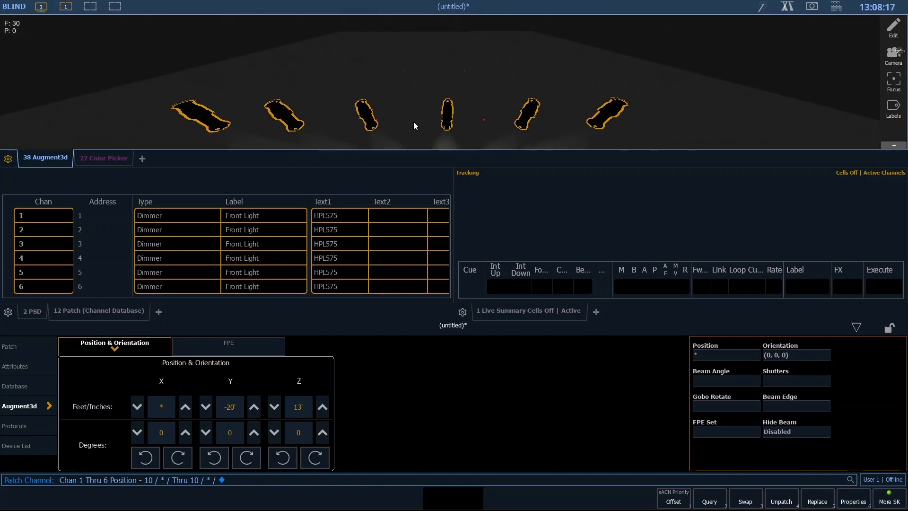
{"action": "mouse_move", "coordinate": [414, 122]}
{"action": "left_mouse_down"}
{"action": "mouse_move", "coordinate": [424, 118]}
{"action": "mouse_move", "coordinate": [415, 121]}
{"action": "left_mouse_up"}
{"action": "scroll", "coordinate": [417, 122], "scroll_direction": "up", "scroll_amount": 3}
{"action": "scroll", "coordinate": [416, 121], "scroll_direction": "down", "scroll_amount": 5}
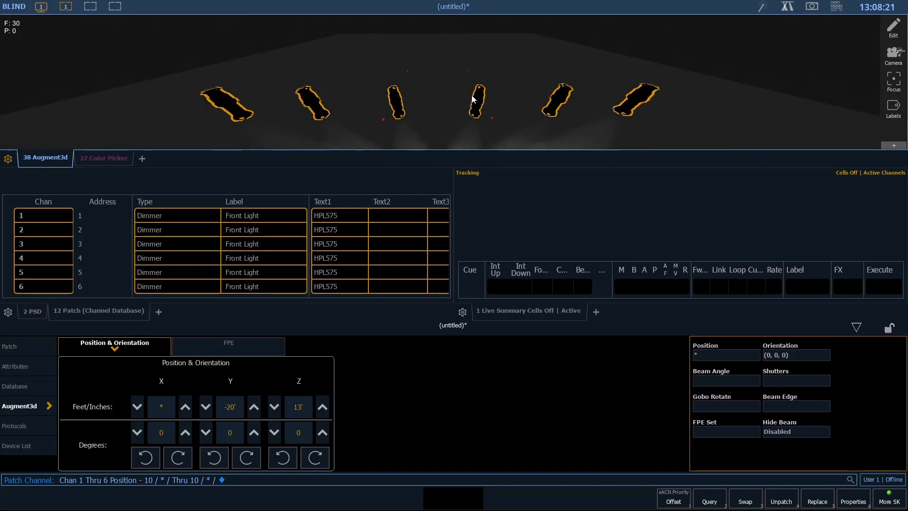
{"action": "scroll", "coordinate": [473, 99], "scroll_direction": "down", "scroll_amount": 3}
{"action": "scroll", "coordinate": [450, 108], "scroll_direction": "up", "scroll_amount": 3}
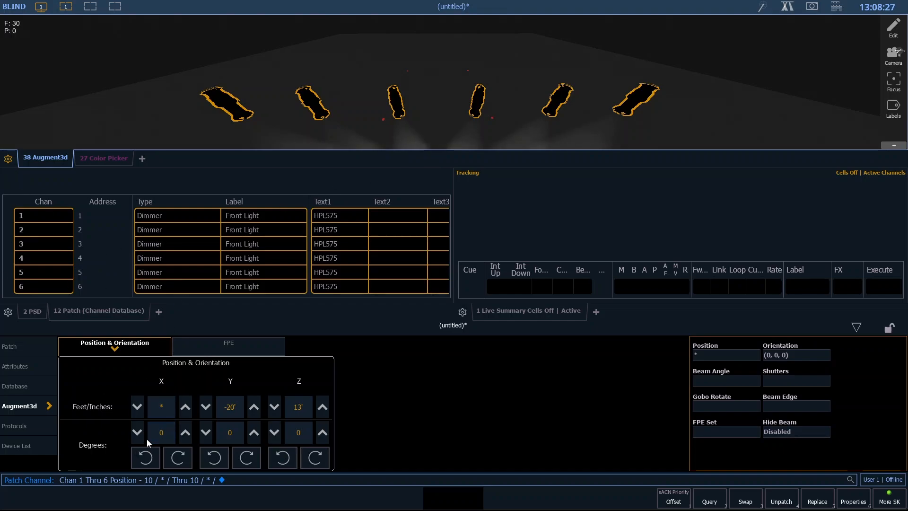
- Tilt channels 1 through 6 upward by setting their X orientation to 51 degrees
{"action": "left_click", "coordinate": [185, 433]}
{"action": "left_click", "coordinate": [186, 433]}
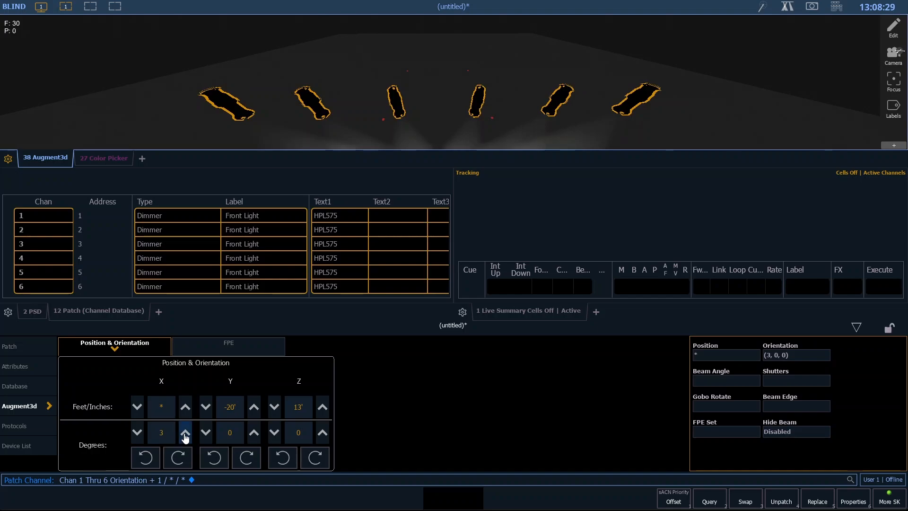
{"action": "left_click", "coordinate": [185, 434]}
{"action": "left_click", "coordinate": [185, 434]}
{"action": "left_click", "coordinate": [185, 433]}
{"action": "left_click", "coordinate": [185, 433]}
{"action": "left_click", "coordinate": [185, 434]}
{"action": "left_click", "coordinate": [185, 433]}
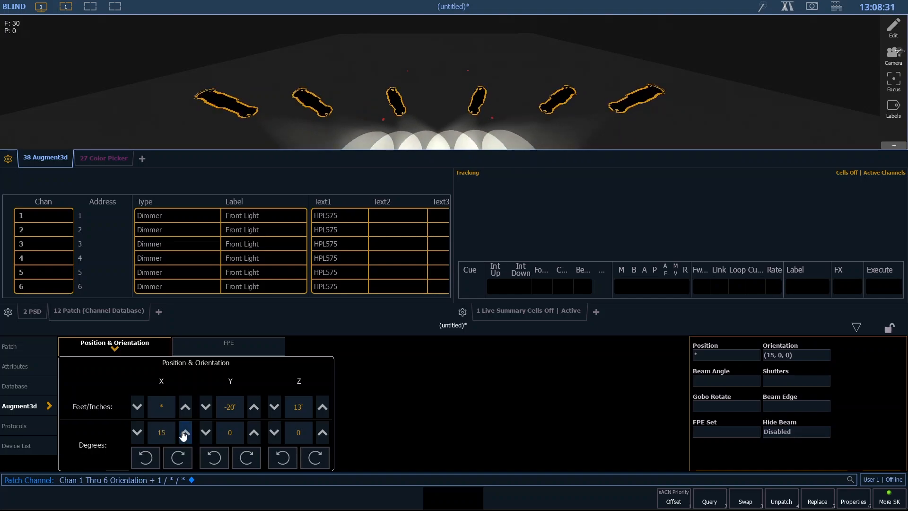
{"action": "left_click", "coordinate": [185, 433]}
{"action": "left_click", "coordinate": [185, 433]}
{"action": "left_click", "coordinate": [185, 434]}
{"action": "left_click", "coordinate": [185, 433]}
{"action": "left_click", "coordinate": [185, 433]}
{"action": "left_click", "coordinate": [185, 433]}
{"action": "left_click", "coordinate": [185, 433]}
{"action": "left_click", "coordinate": [185, 434]}
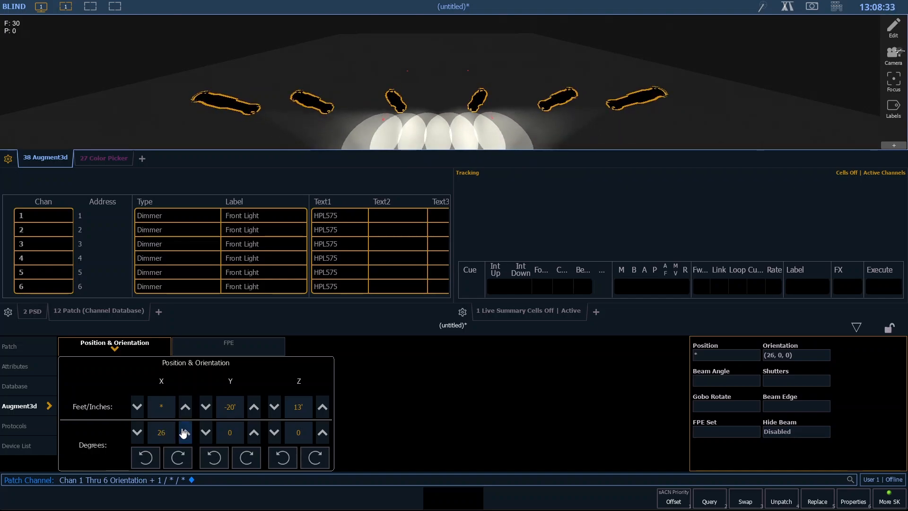
{"action": "left_click", "coordinate": [185, 433]}
{"action": "left_click", "coordinate": [185, 434]}
{"action": "left_click", "coordinate": [185, 434]}
{"action": "left_click", "coordinate": [185, 433]}
{"action": "left_click", "coordinate": [185, 433]}
{"action": "left_click", "coordinate": [185, 433]}
{"action": "left_click", "coordinate": [185, 434]}
{"action": "left_click", "coordinate": [185, 434]}
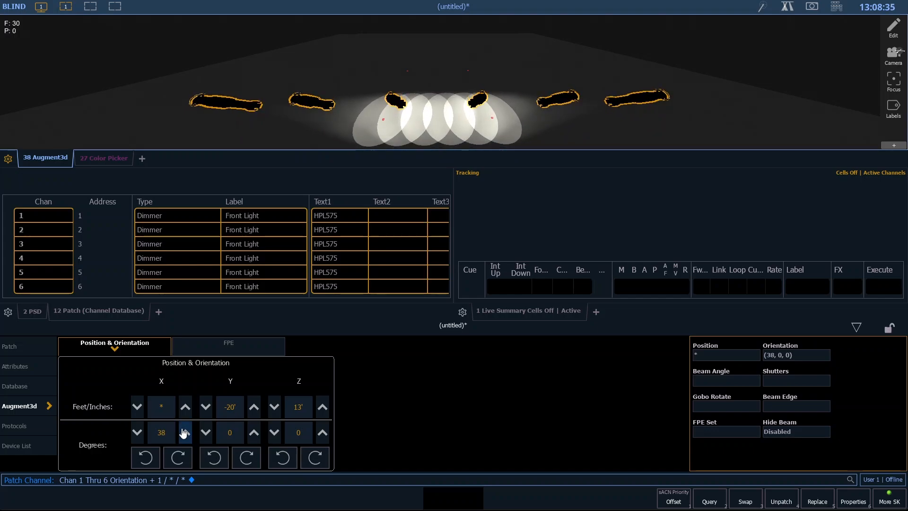
{"action": "left_click", "coordinate": [185, 433]}
{"action": "left_click", "coordinate": [185, 433]}
{"action": "left_click", "coordinate": [185, 433]}
{"action": "left_click", "coordinate": [185, 434]}
{"action": "left_click", "coordinate": [185, 433]}
{"action": "left_click", "coordinate": [185, 433]}
{"action": "left_click", "coordinate": [185, 434]}
{"action": "left_click", "coordinate": [185, 434]}
{"action": "left_click", "coordinate": [185, 434]}
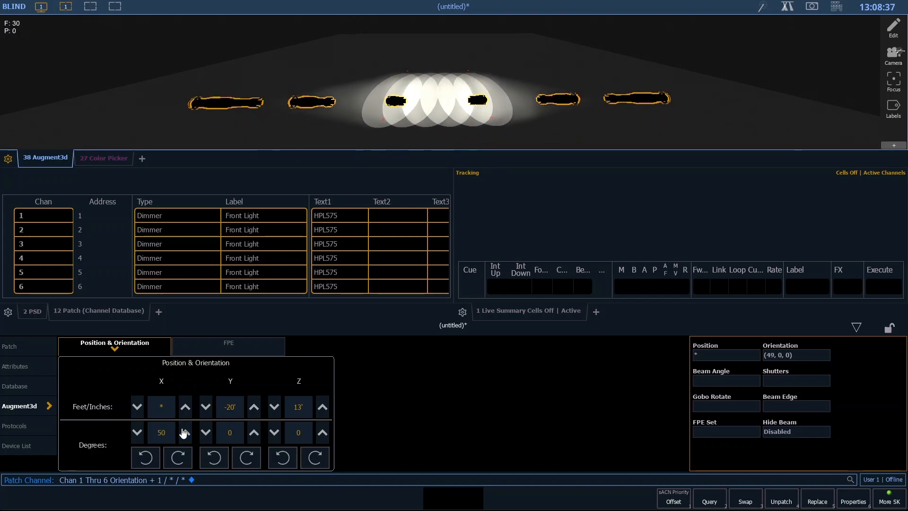
{"action": "left_click", "coordinate": [185, 433]}
{"action": "left_click", "coordinate": [184, 433]}
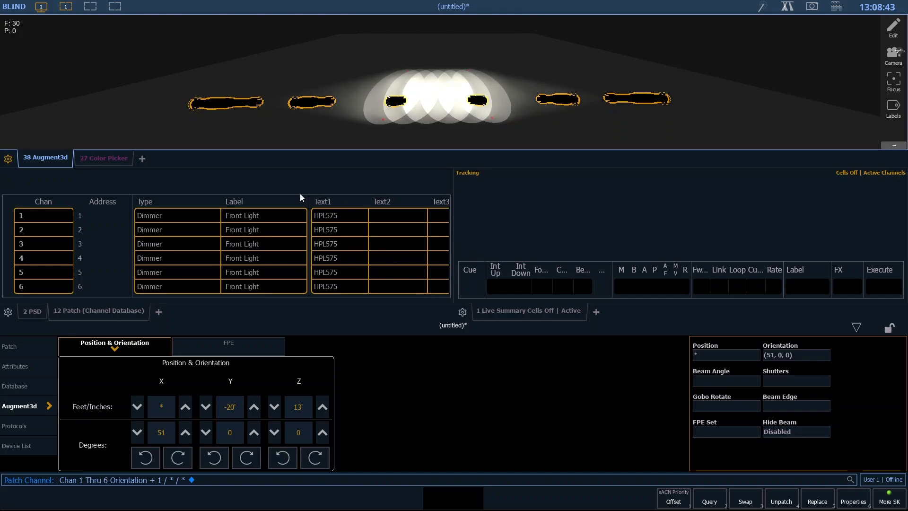
- Try rotating channels 1 through 6 around Y to 90 and -90 degrees, returning their Y orientation to 0
{"action": "left_click", "coordinate": [254, 432]}
{"action": "left_click", "coordinate": [206, 432]}
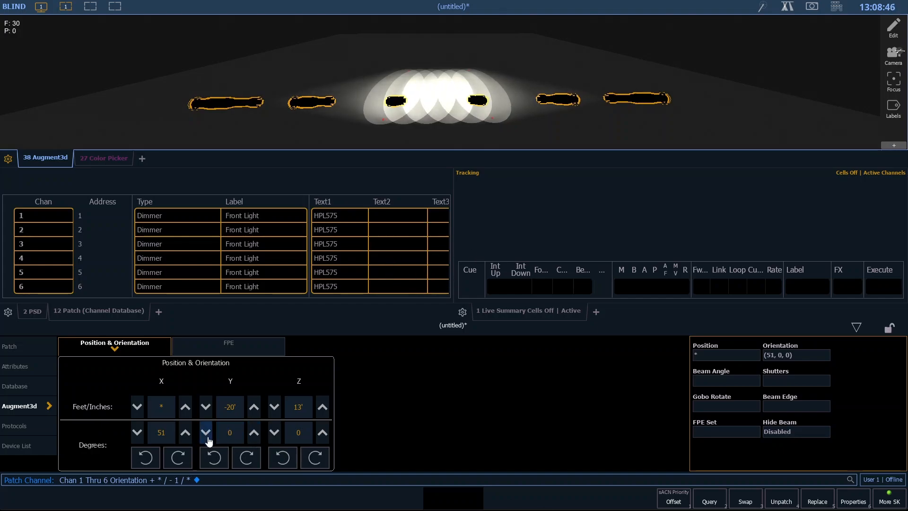
{"action": "left_click", "coordinate": [245, 460]}
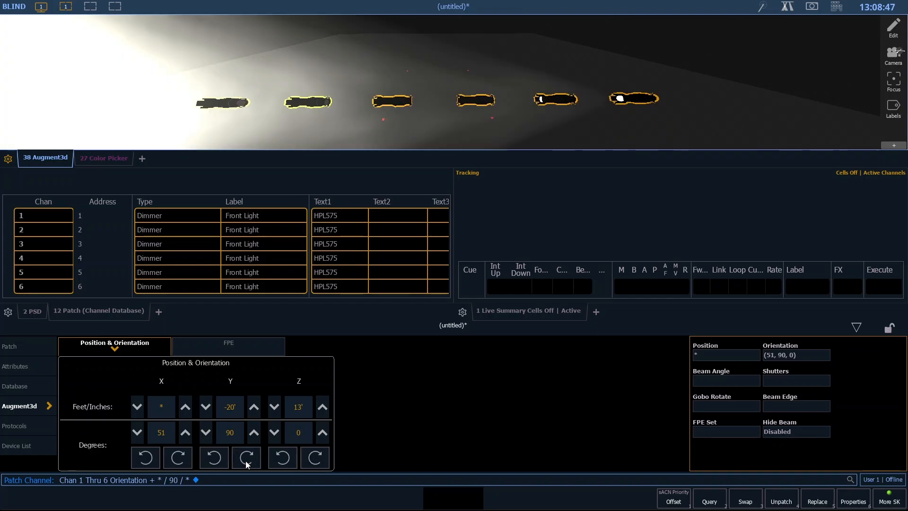
{"action": "left_click", "coordinate": [218, 456]}
{"action": "left_click", "coordinate": [220, 458]}
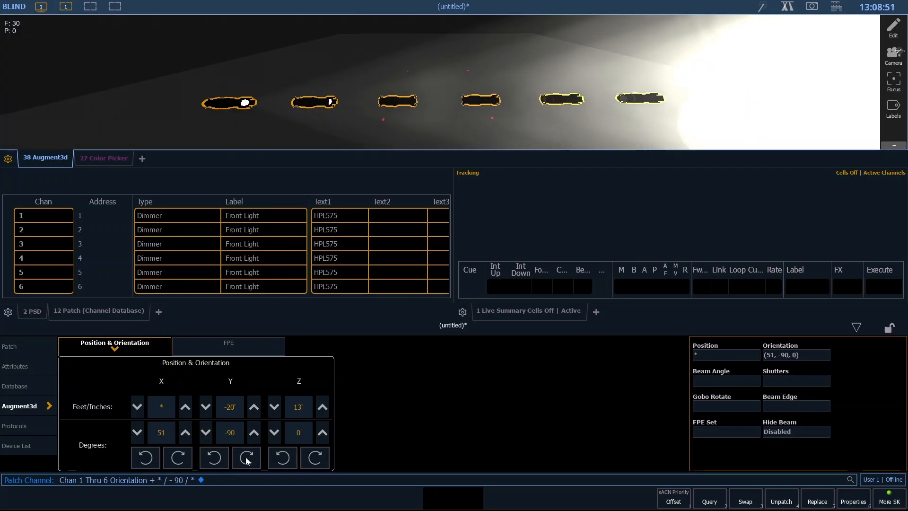
{"action": "left_click", "coordinate": [246, 457]}
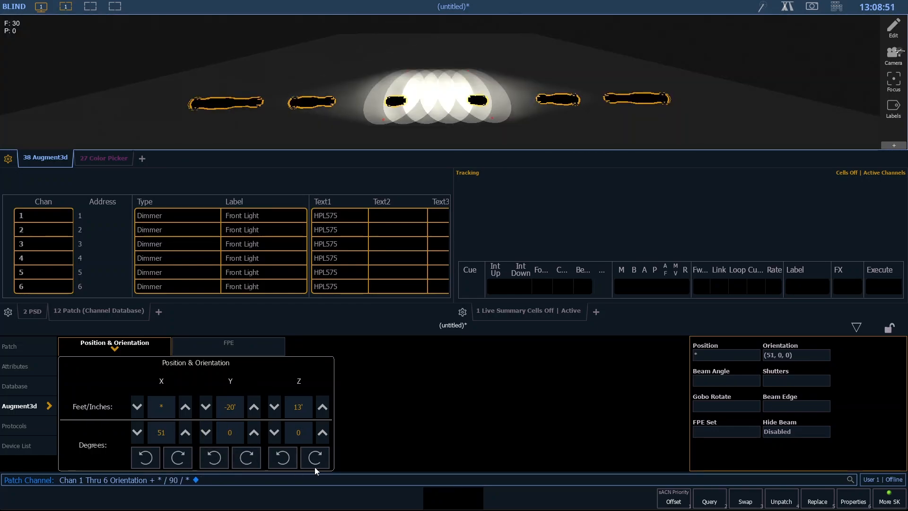
- Try rotating channels 1 through 6 around Z to -90 degrees, restoring their Z orientation to 0
{"action": "left_click", "coordinate": [280, 458]}
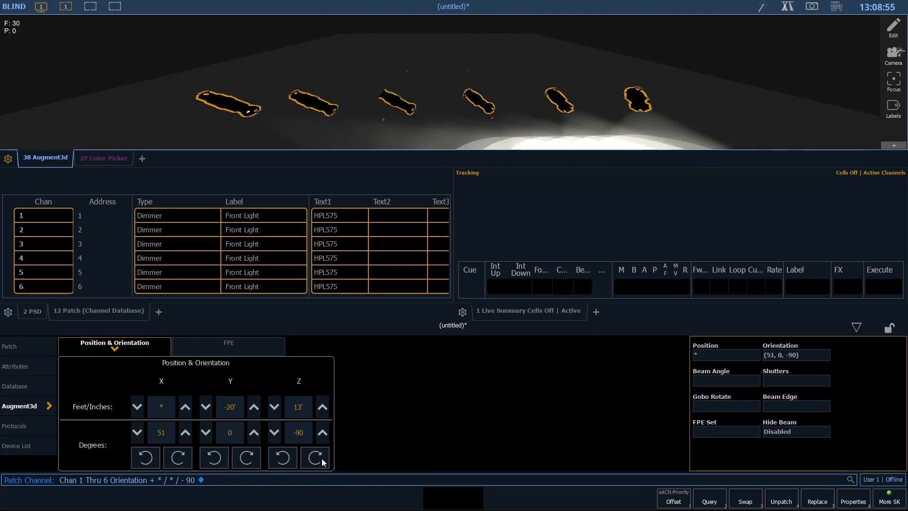
{"action": "left_click", "coordinate": [322, 459]}
{"action": "left_click", "coordinate": [282, 464]}
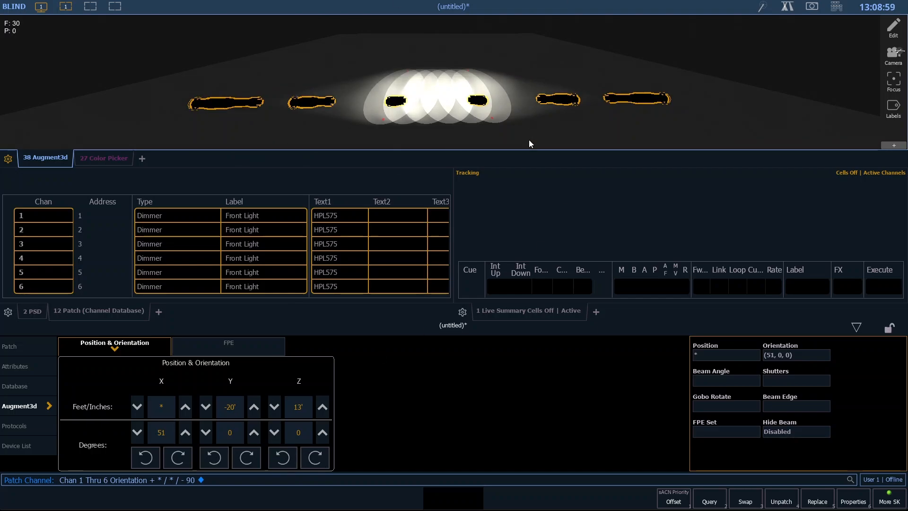
- Examine the six tilted fixtures and their overlapping beams on the stage in Augment3d from low, near and distant viewpoints
{"action": "scroll", "coordinate": [473, 127], "scroll_direction": "down", "scroll_amount": 4}
{"action": "left_click_drag", "start_coordinate": [476, 104], "coordinate": [475, 22]}
{"action": "scroll", "coordinate": [475, 58], "scroll_direction": "up", "scroll_amount": 5}
{"action": "scroll", "coordinate": [483, 58], "scroll_direction": "down", "scroll_amount": 4}
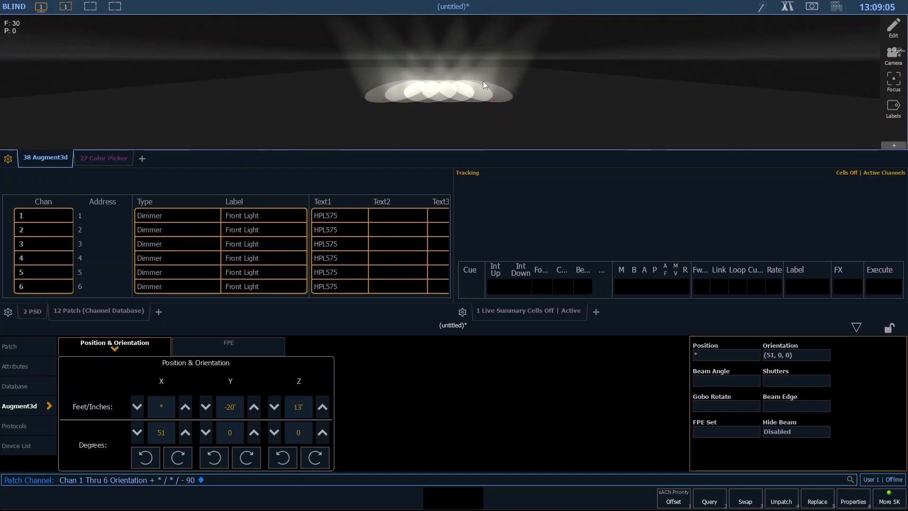
{"action": "left_click_drag", "start_coordinate": [484, 81], "coordinate": [504, 106]}
{"action": "scroll", "coordinate": [471, 101], "scroll_direction": "up", "scroll_amount": 3}
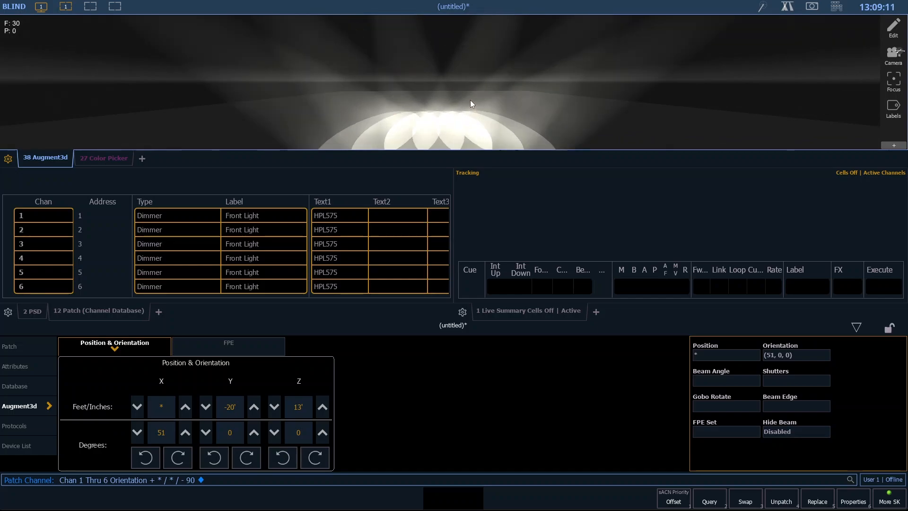
{"action": "scroll", "coordinate": [471, 101], "scroll_direction": "down", "scroll_amount": 4}
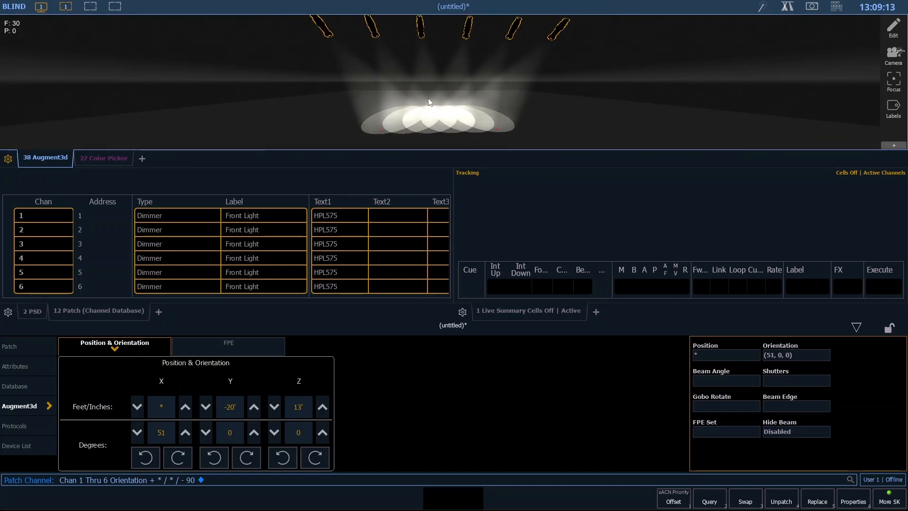
{"action": "scroll", "coordinate": [428, 98], "scroll_direction": "up", "scroll_amount": 3}
{"action": "scroll", "coordinate": [431, 99], "scroll_direction": "down", "scroll_amount": 4}
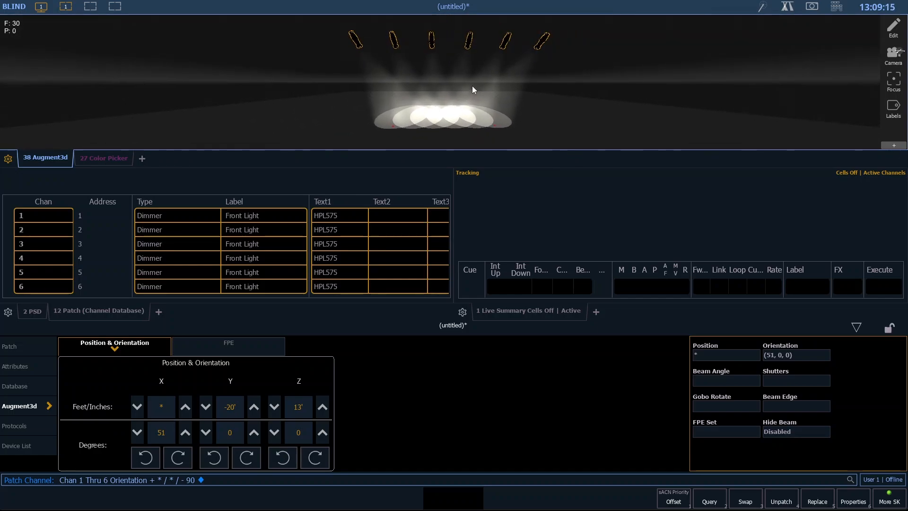
{"action": "left_click_drag", "start_coordinate": [472, 86], "coordinate": [523, 88]}
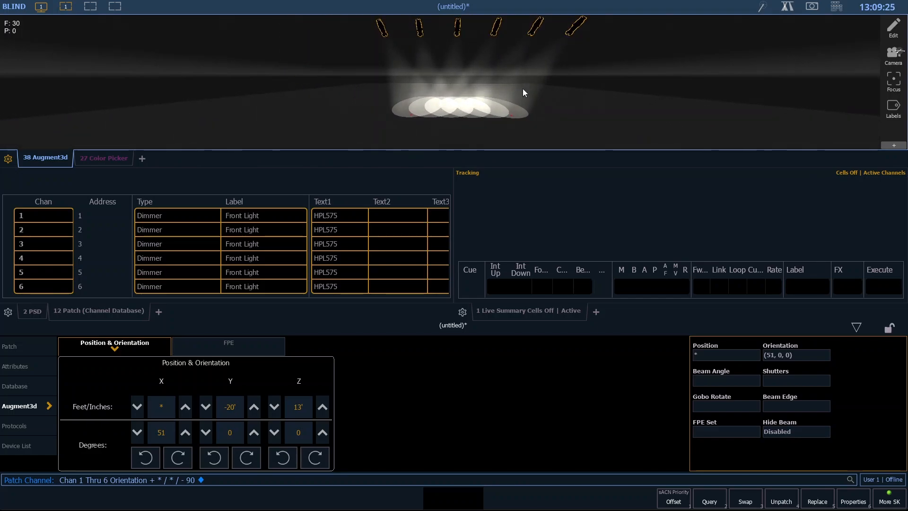
{"action": "scroll", "coordinate": [524, 89], "scroll_direction": "up", "scroll_amount": 3}
{"action": "mouse_move", "coordinate": [534, 87]}
{"action": "left_mouse_down"}
{"action": "mouse_move", "coordinate": [566, 78]}
{"action": "mouse_move", "coordinate": [543, 77]}
{"action": "left_mouse_up"}
{"action": "scroll", "coordinate": [486, 87], "scroll_direction": "up", "scroll_amount": 2}
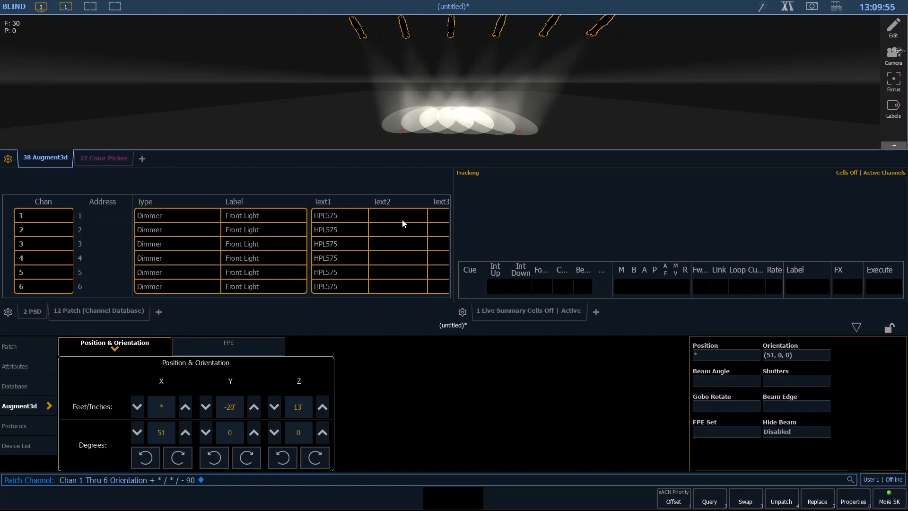
- Leave the patch and toggle between Blind and Live modes, finishing in Live
{"action": "left_click", "coordinate": [561, 203]}
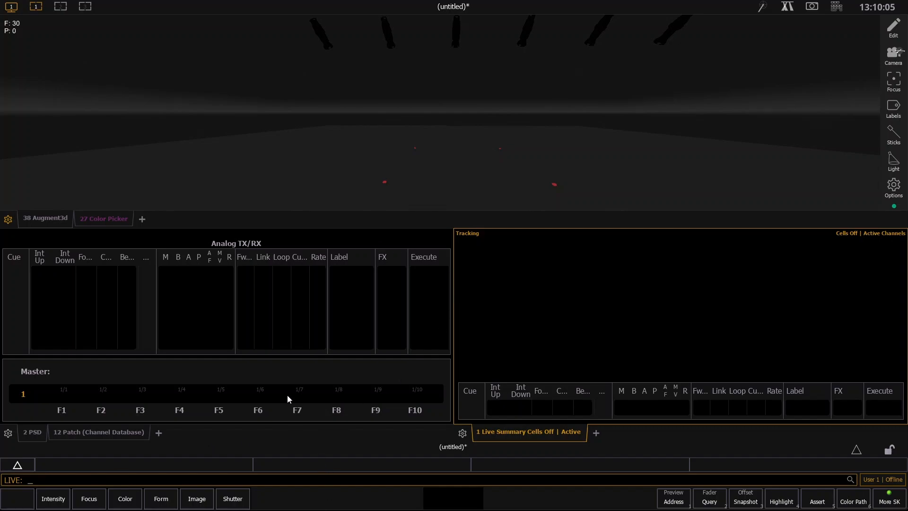
{"action": "key", "text": "F2"}
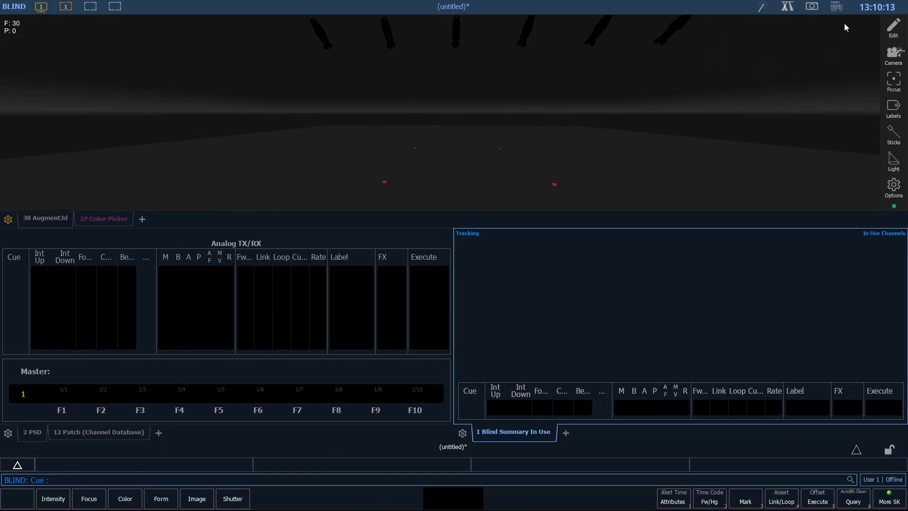
{"action": "left_click", "coordinate": [837, 7]}
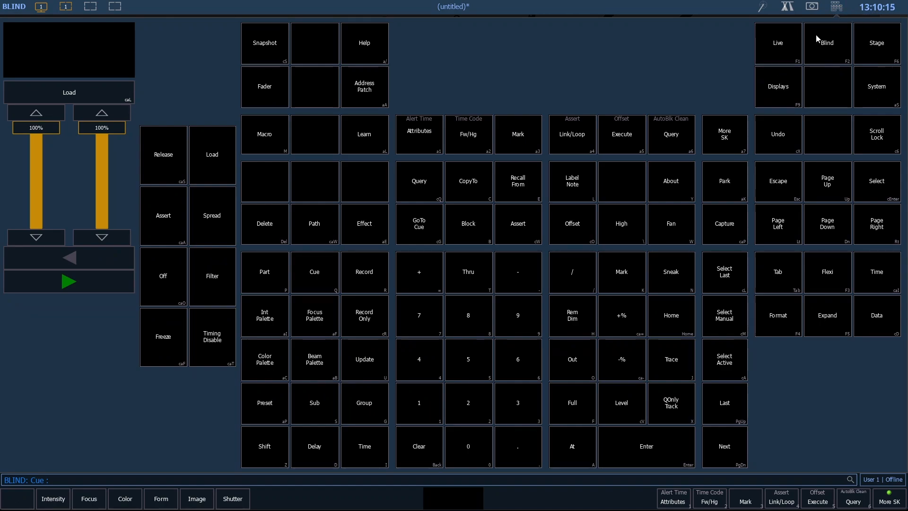
{"action": "left_click", "coordinate": [782, 47]}
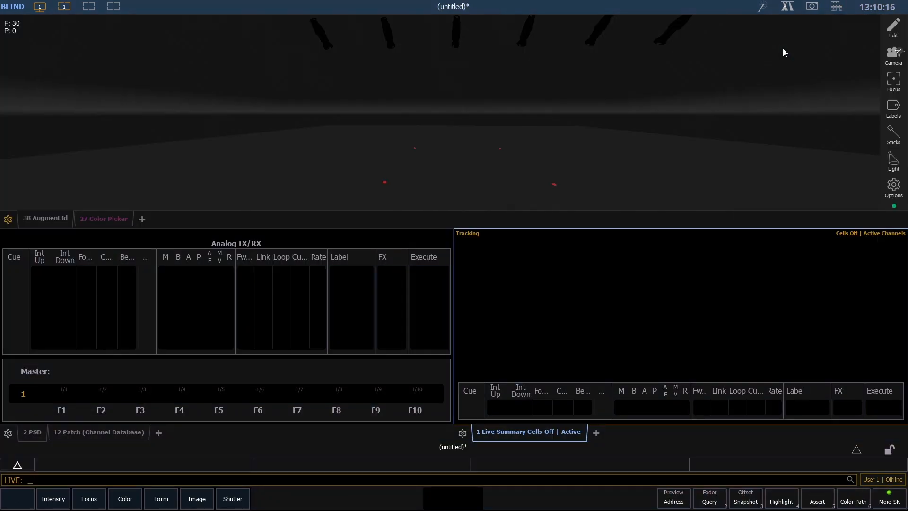
{"action": "left_click", "coordinate": [835, 11]}
{"action": "left_click", "coordinate": [816, 42]}
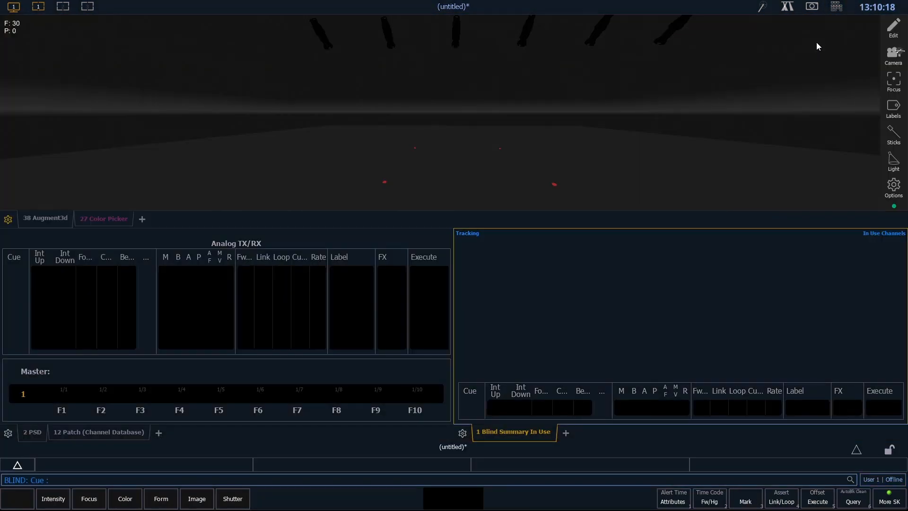
{"action": "left_click", "coordinate": [837, 7]}
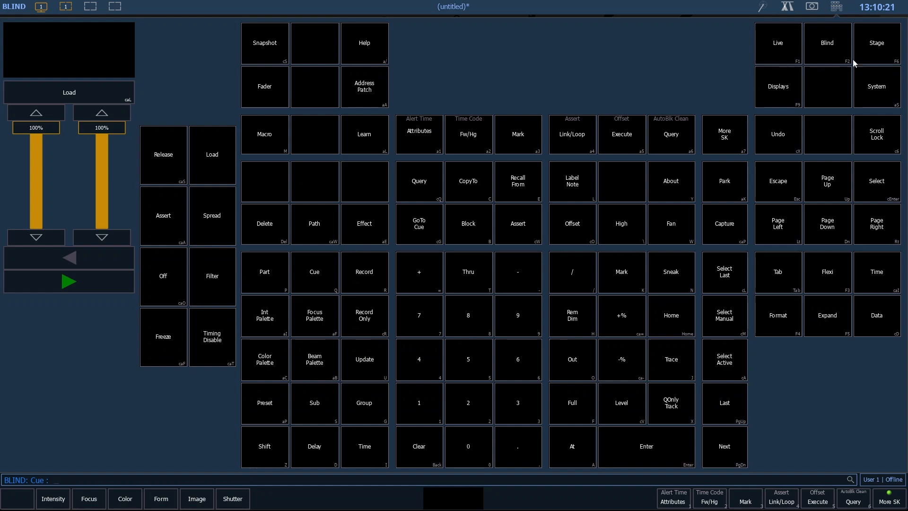
{"action": "left_click", "coordinate": [775, 44]}
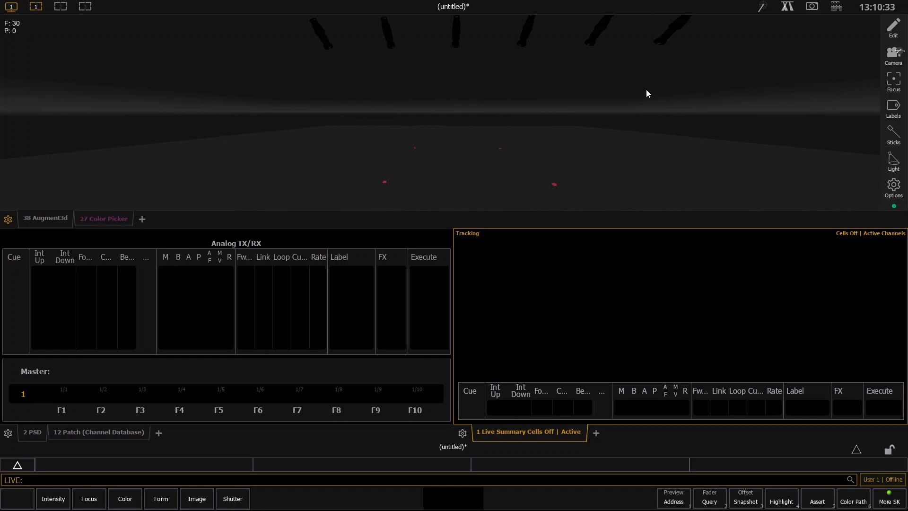
- Set channel 1's intensity to 50 in Live
{"action": "type", "text": "1 "}
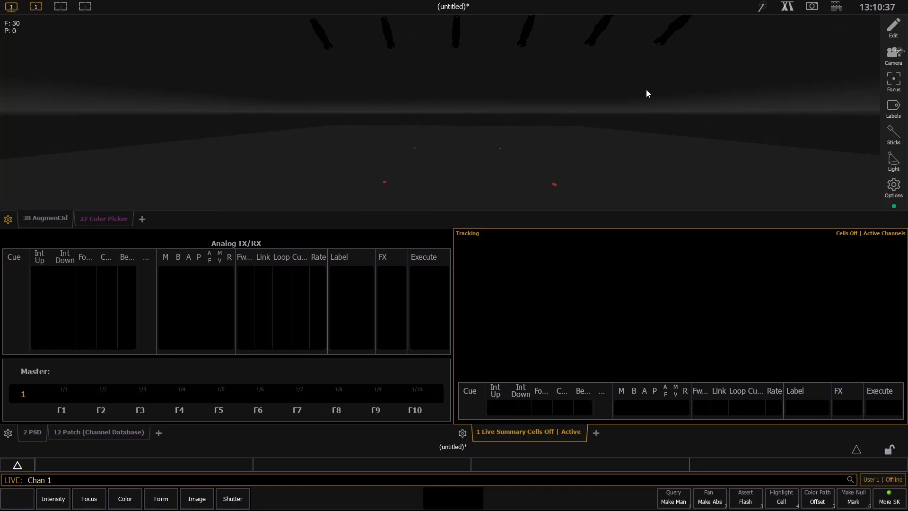
{"action": "type", "text": "@ "}
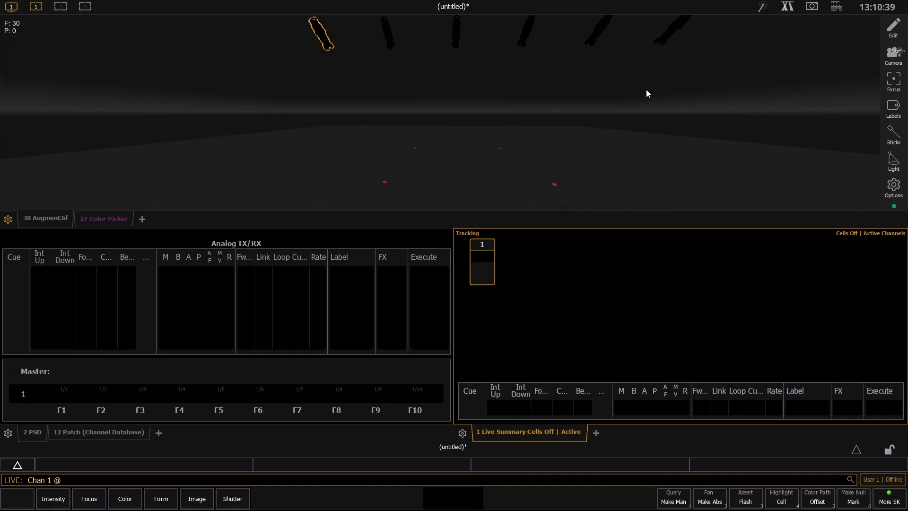
{"action": "type", "text": "5"}
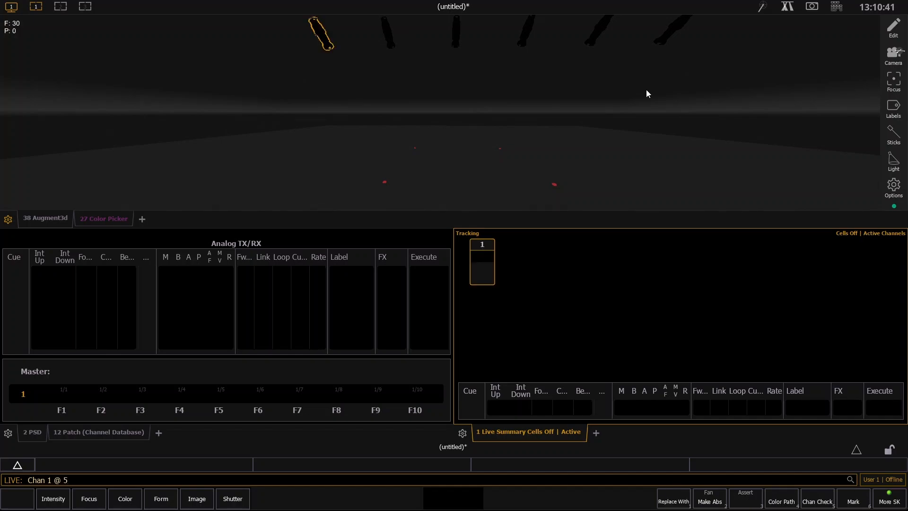
{"action": "type", "text": "0"}
{"action": "key", "text": "Return"}
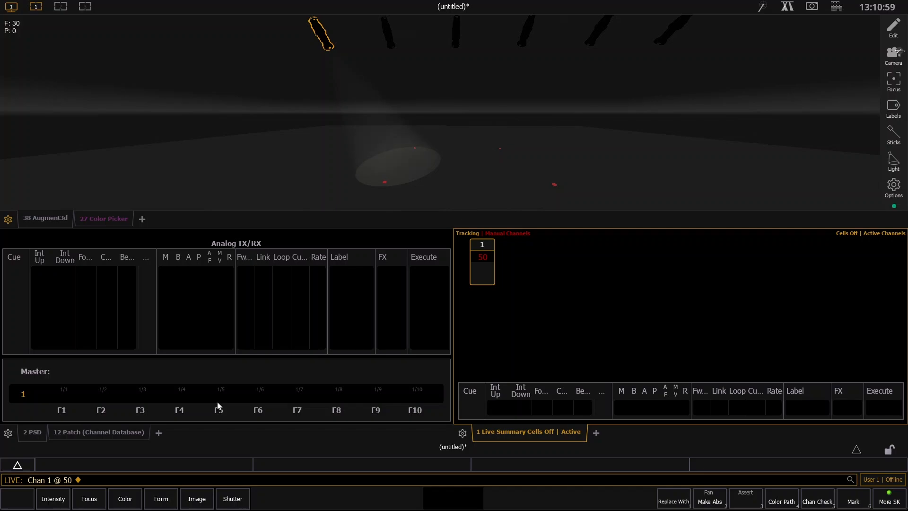
- Set channel 1's intensity to 30, entering the Chan 1 @ 30 command twice
{"action": "type", "text": "1 @ 30"}
{"action": "key", "text": "Return"}
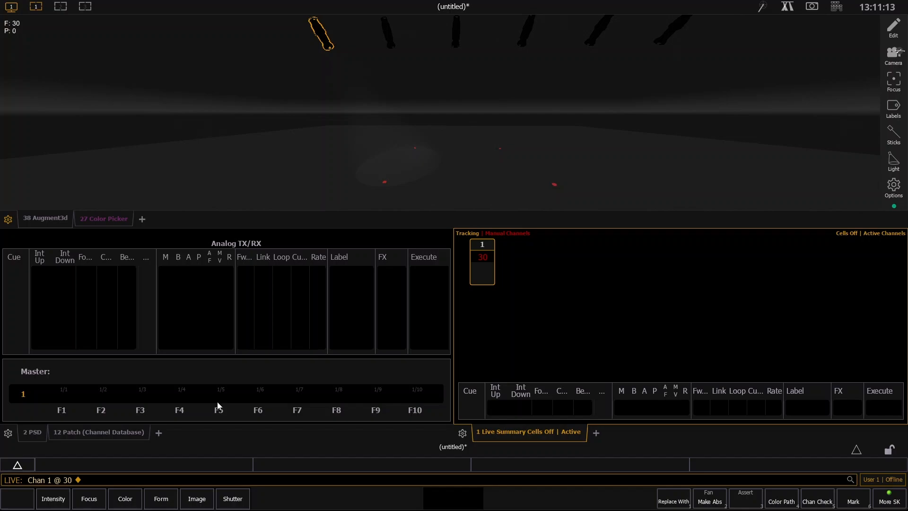
{"action": "type", "text": "1 "}
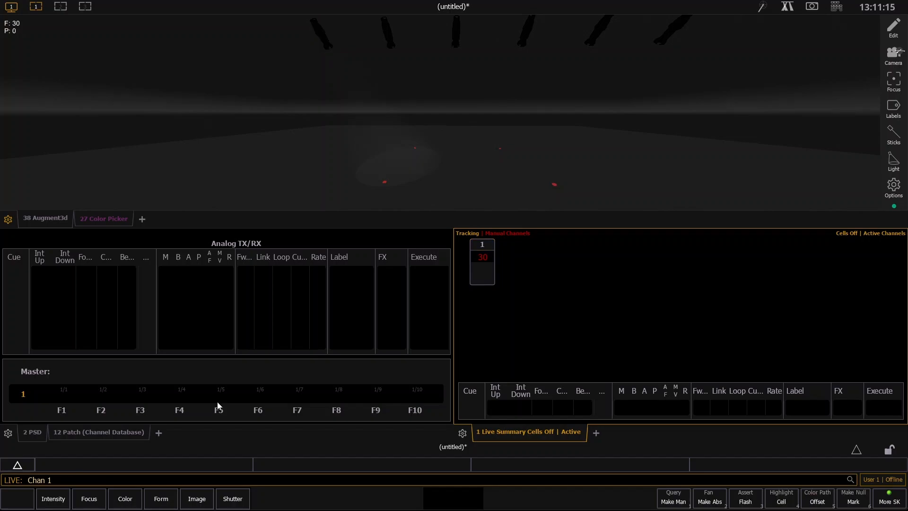
{"action": "type", "text": "@ 30"}
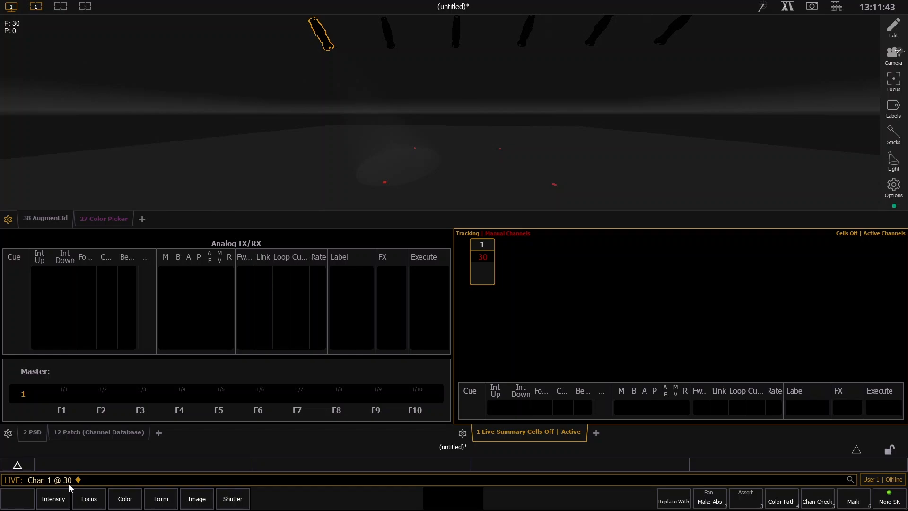
- Set channel 1's intensity to 3 percent with the level 03
{"action": "type", "text": "1a"}
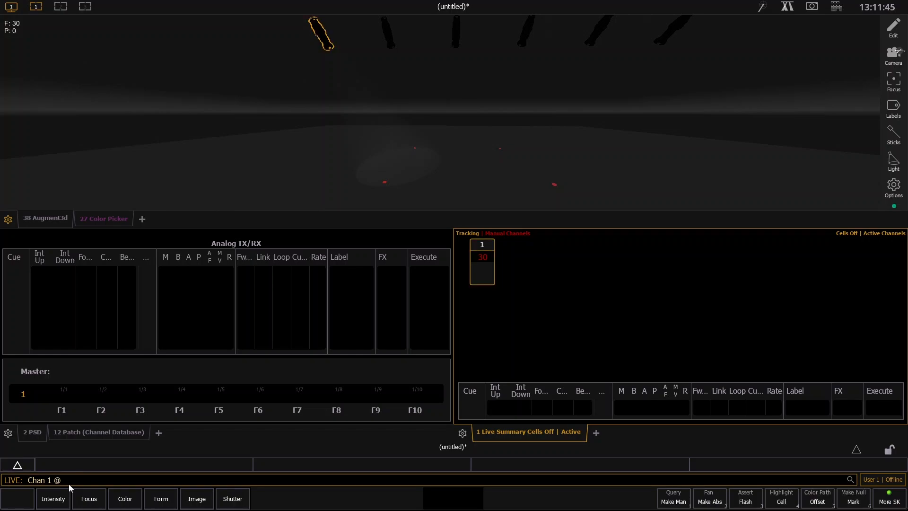
{"action": "type", "text": "0"}
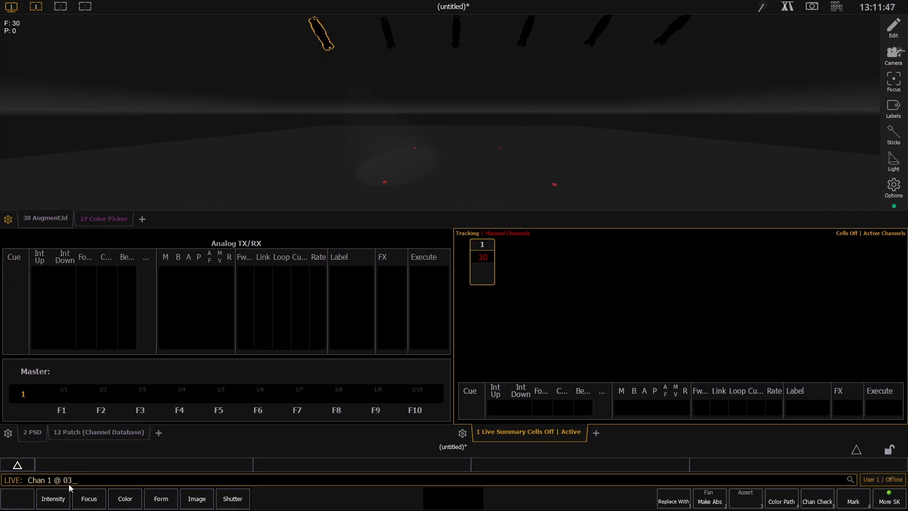
{"action": "type", "text": "3"}
{"action": "key", "text": "Return"}
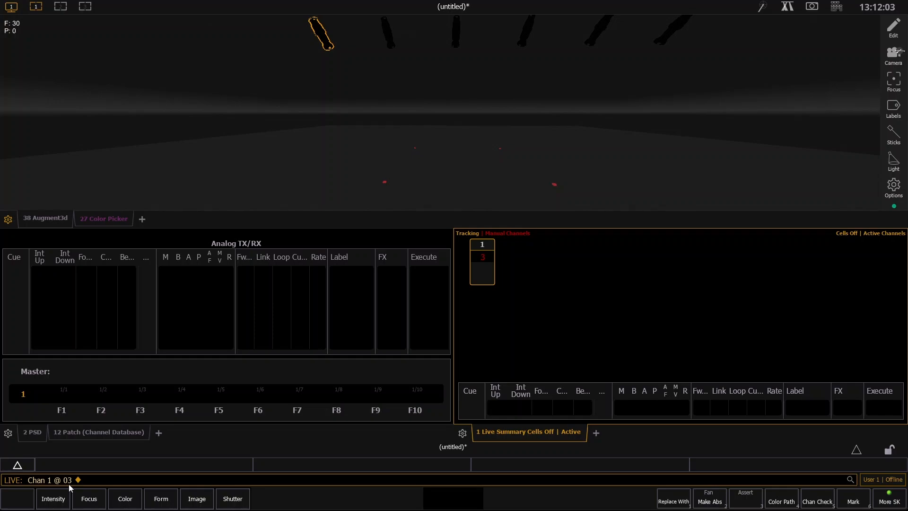
- Set channel 1 and channel 2 each to Full intensity in Live
{"action": "type", "text": "1"}
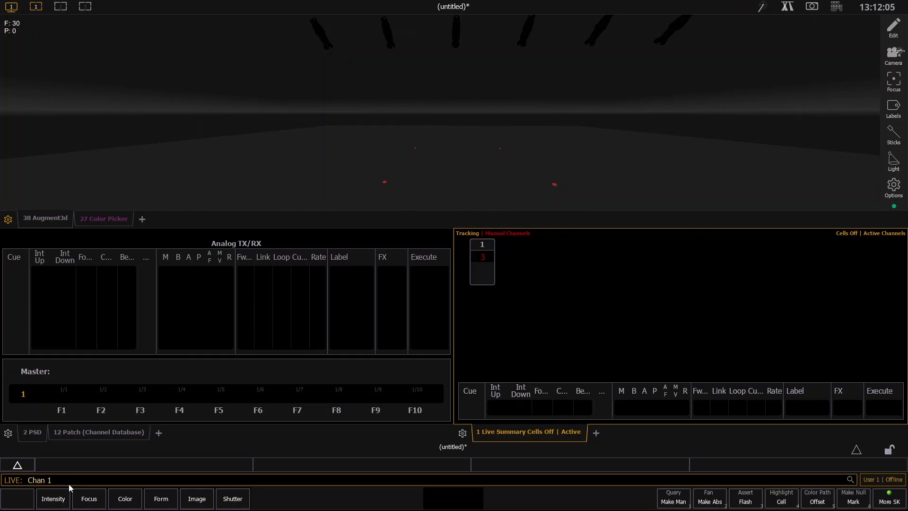
{"action": "type", "text": "@f"}
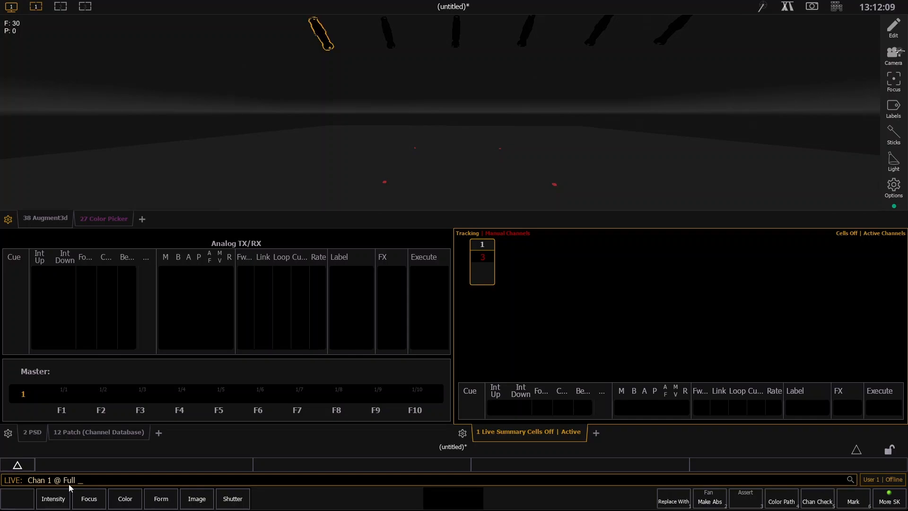
{"action": "key", "text": "Return"}
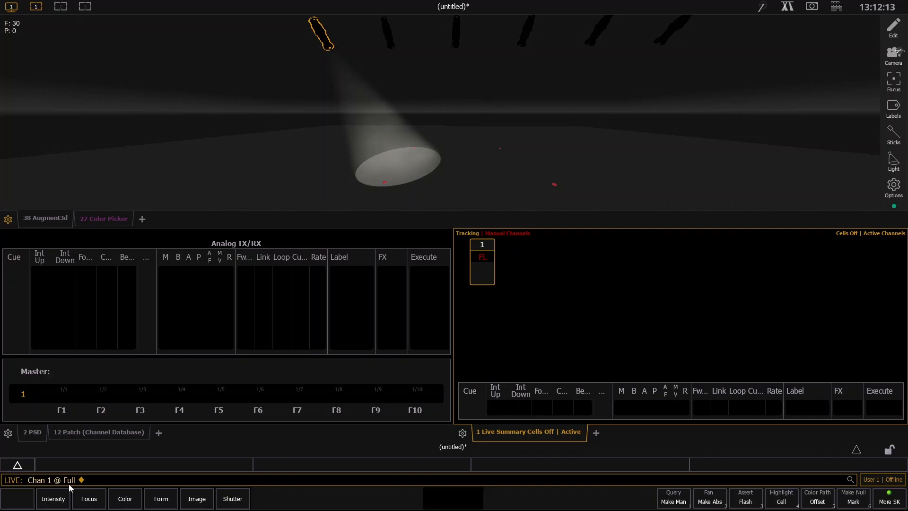
{"action": "type", "text": "2@"}
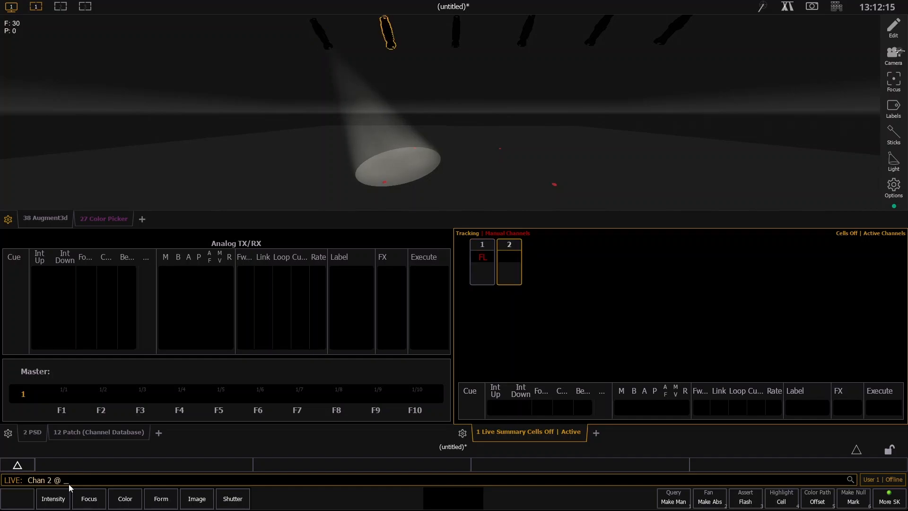
{"action": "type", "text": "f"}
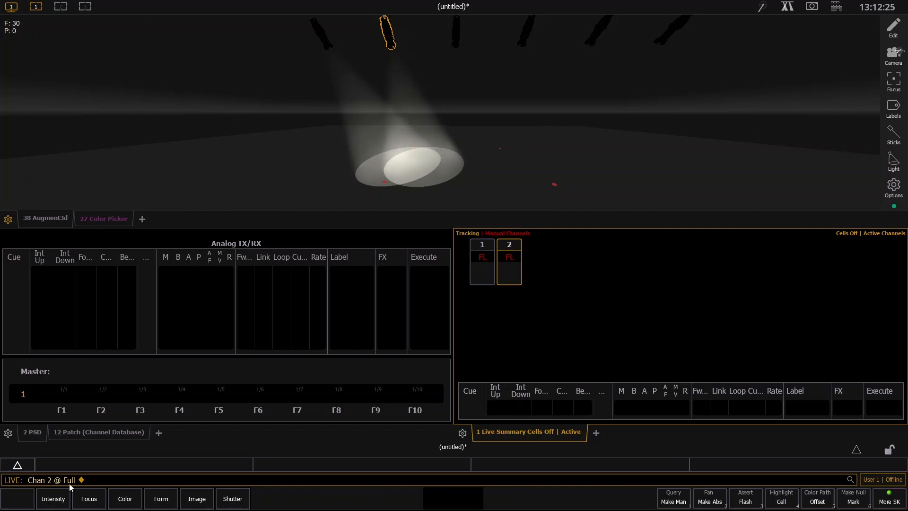
- Clear the command line and set channel 2's intensity to Out
{"action": "key", "text": "BackSpace"}
{"action": "key", "text": "BackSpace"}
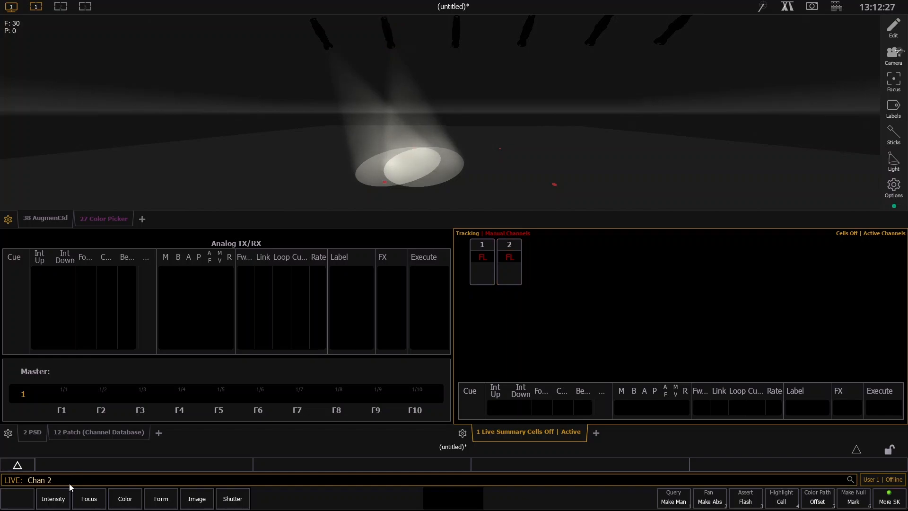
{"action": "key", "text": "o"}
{"action": "key", "text": "Return"}
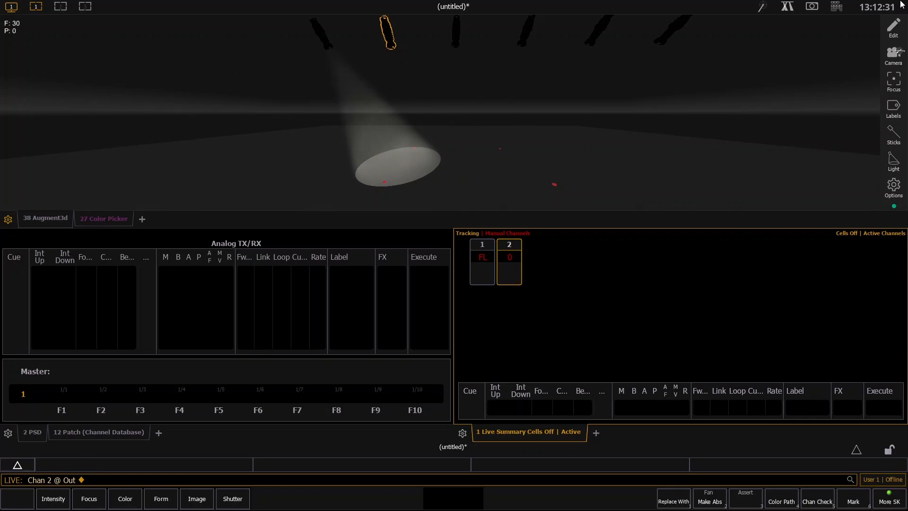
- Bring up the virtual keypad and use it to set channel 2's intensity to 50
{"action": "left_click", "coordinate": [837, 6]}
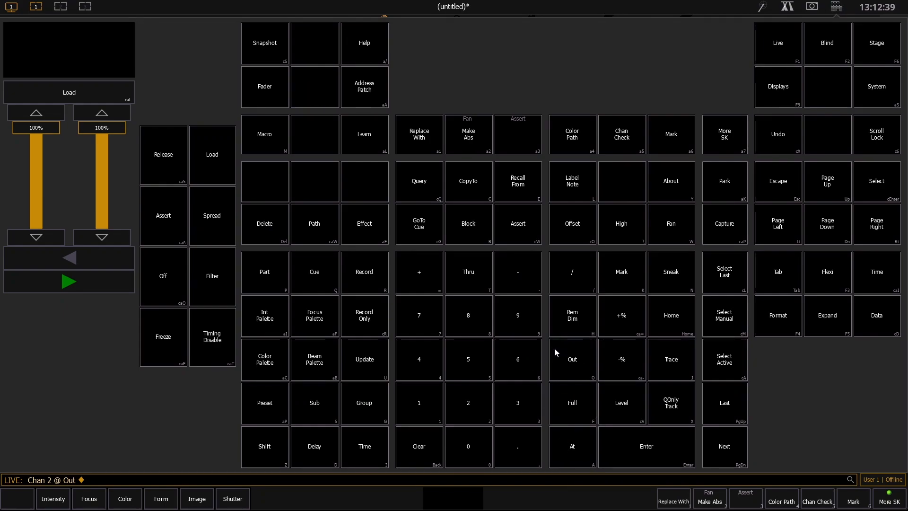
{"action": "left_click", "coordinate": [468, 405]}
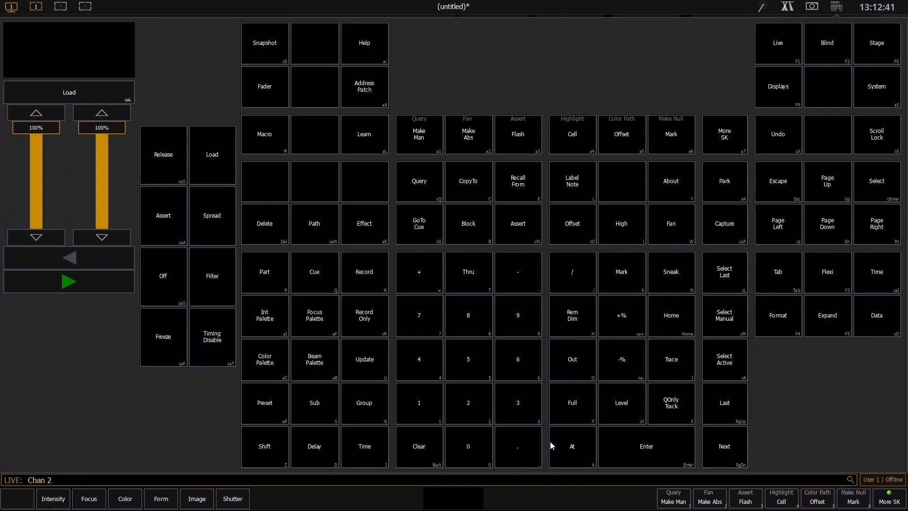
{"action": "left_click", "coordinate": [577, 457]}
{"action": "left_click", "coordinate": [479, 368]}
{"action": "left_click", "coordinate": [468, 446]}
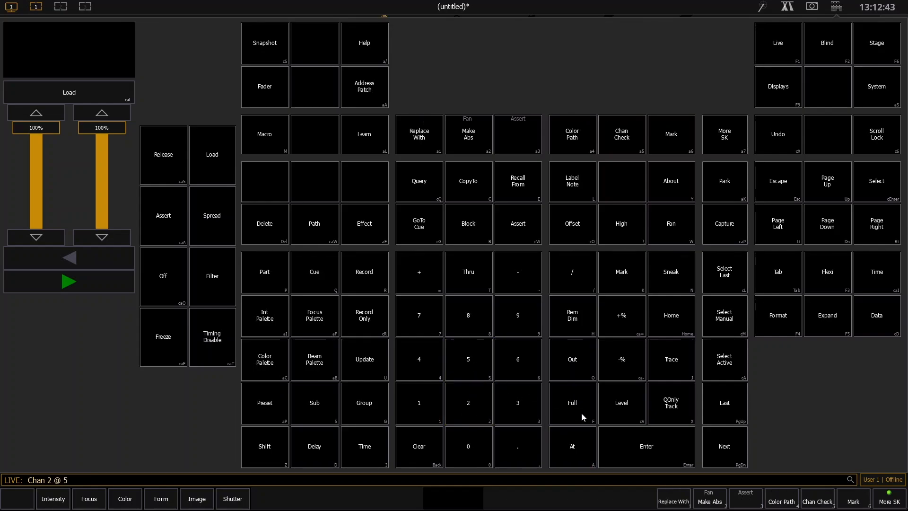
{"action": "left_click", "coordinate": [644, 451]}
- Set channel 3 to Full and channel 5 to Out with the virtual keypad, and close the keypad
{"action": "left_click", "coordinate": [515, 405]}
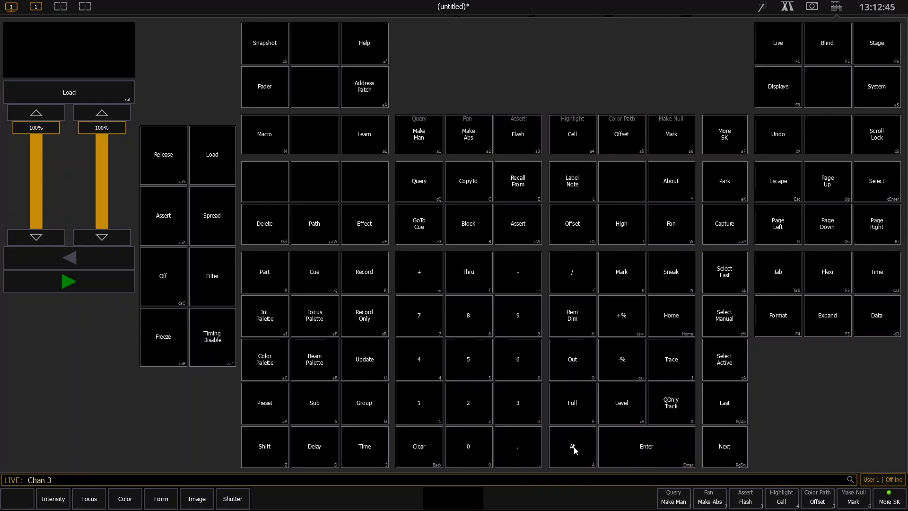
{"action": "left_click", "coordinate": [573, 447]}
{"action": "left_click", "coordinate": [571, 409]}
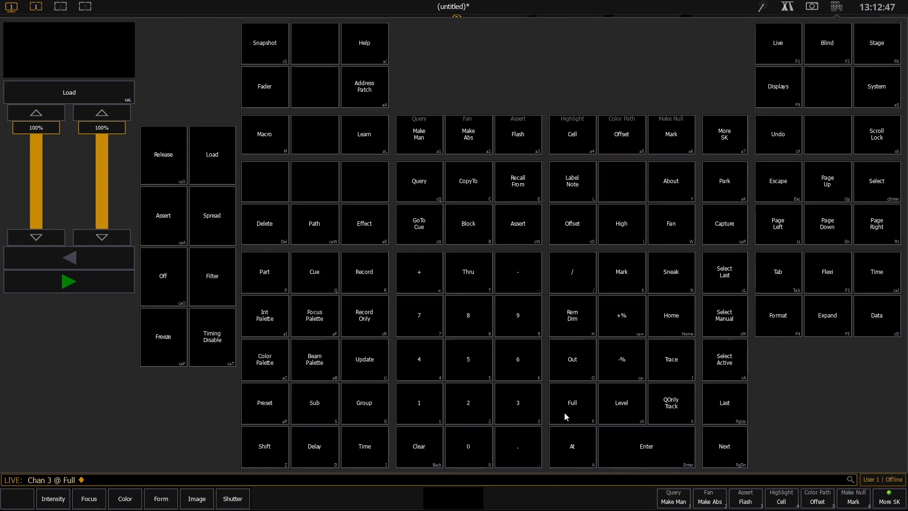
{"action": "left_click", "coordinate": [459, 359]}
{"action": "left_click", "coordinate": [557, 444]}
{"action": "left_click", "coordinate": [570, 358]}
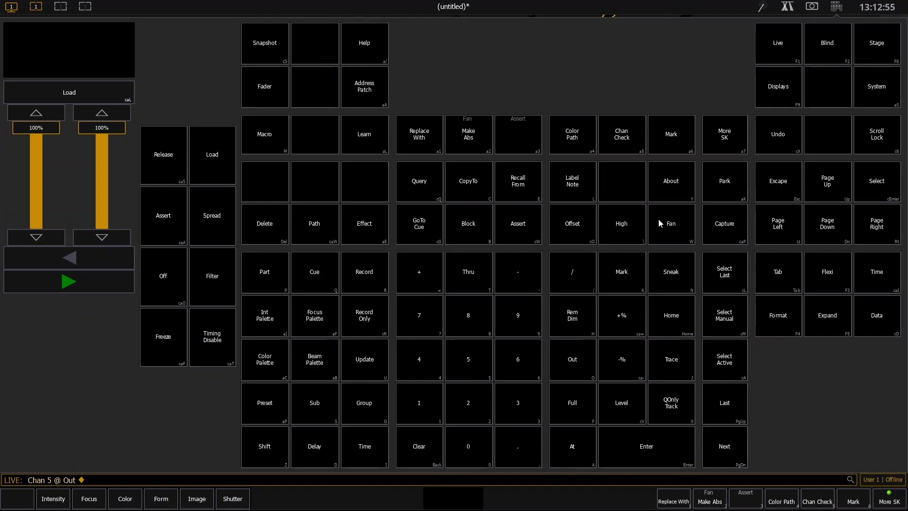
{"action": "left_click", "coordinate": [836, 6]}
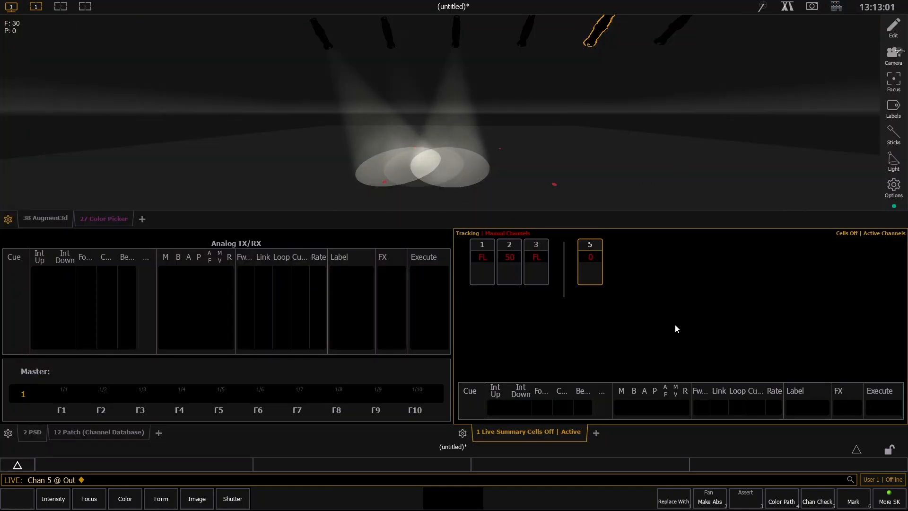
{"action": "type", "text": "5s"}
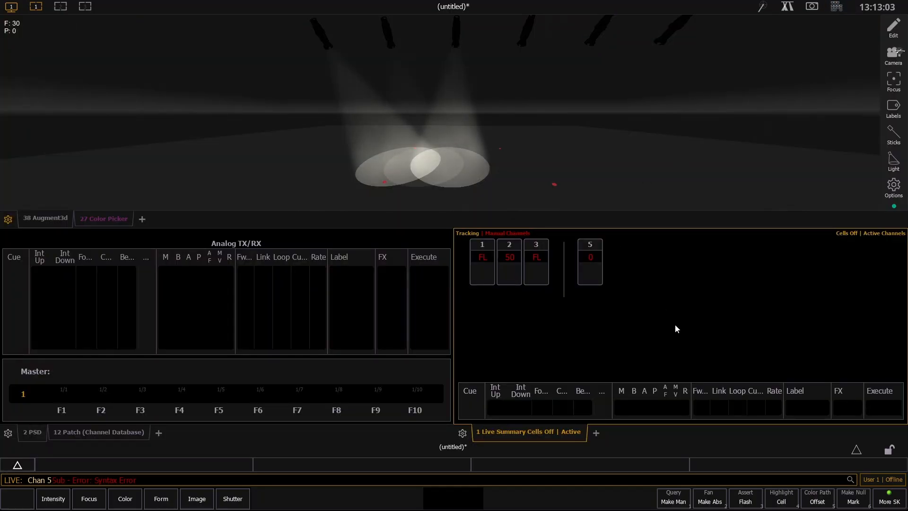
{"action": "key", "text": "BackSpace"}
{"action": "key", "text": "Escape"}
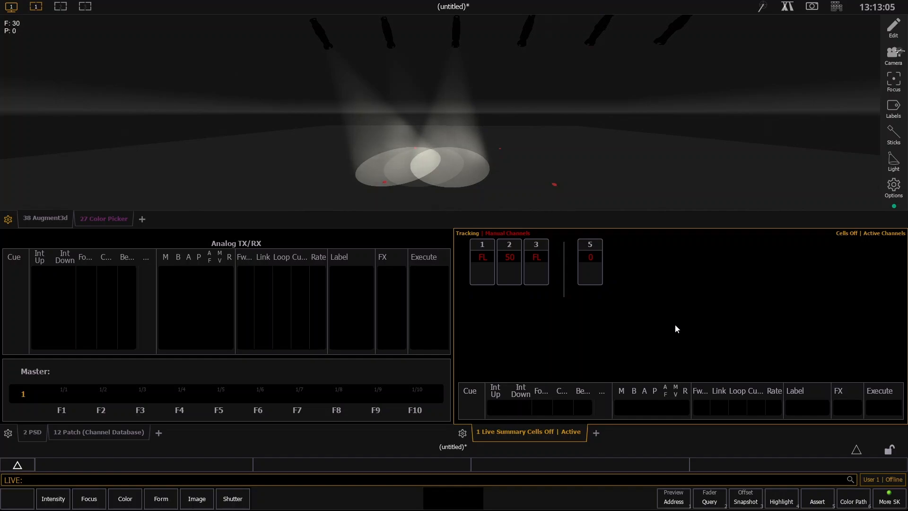
- Set channel 5 to the preset intensity with the Level command
{"action": "type", "text": "5l"}
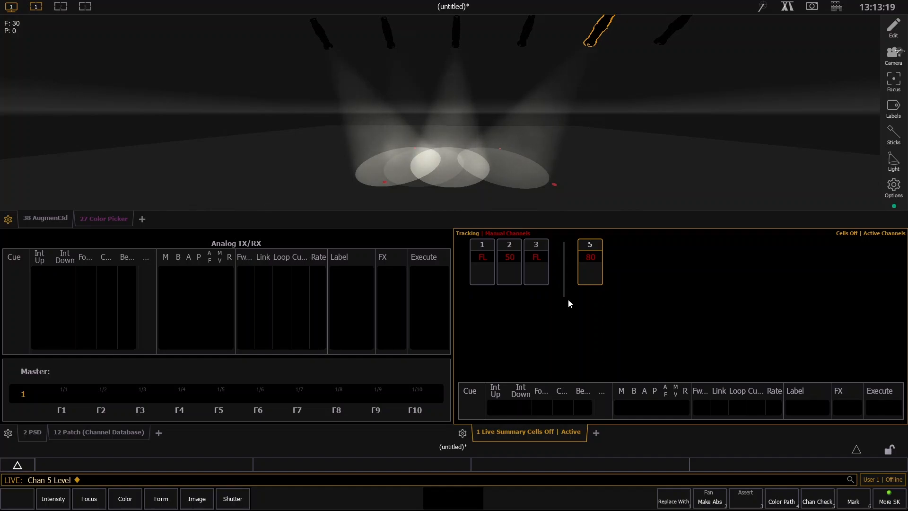
- Open the User Settings of the show's Setup from the browser
{"action": "key", "text": "F10"}
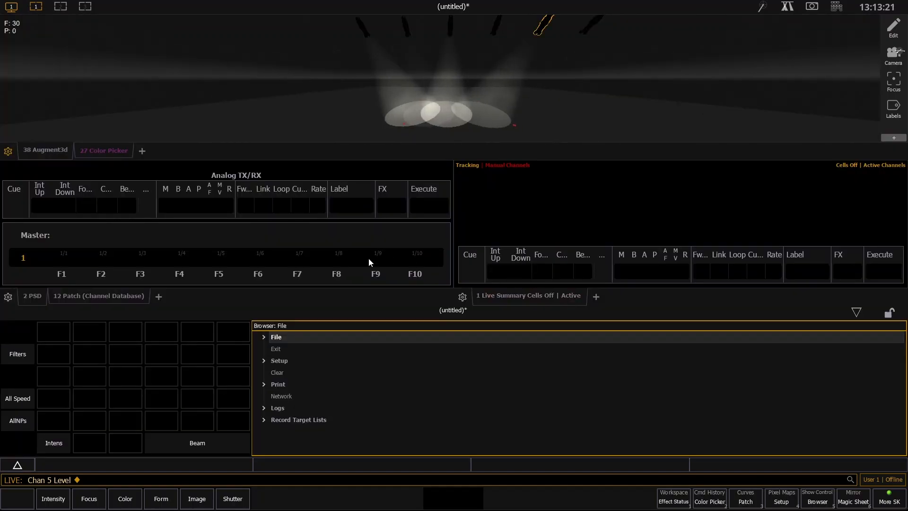
{"action": "left_click", "coordinate": [275, 338]}
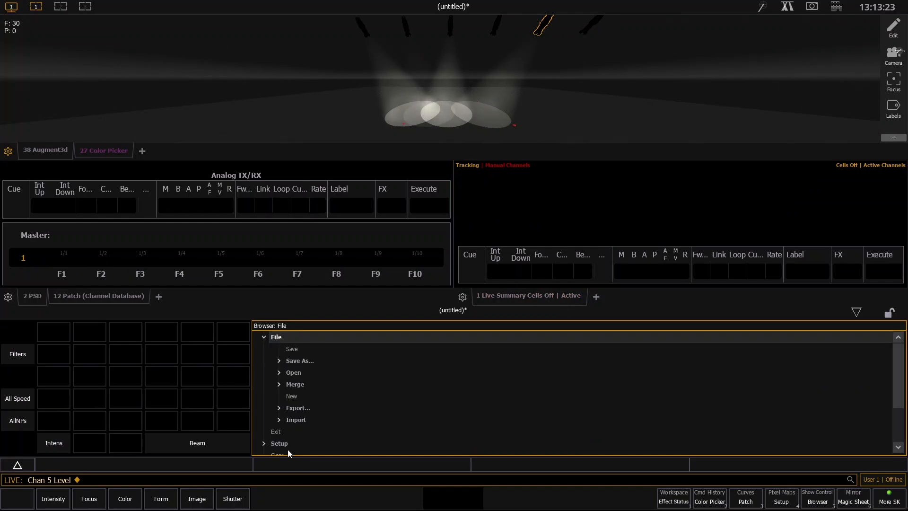
{"action": "left_click", "coordinate": [276, 337]}
{"action": "left_click", "coordinate": [283, 362]}
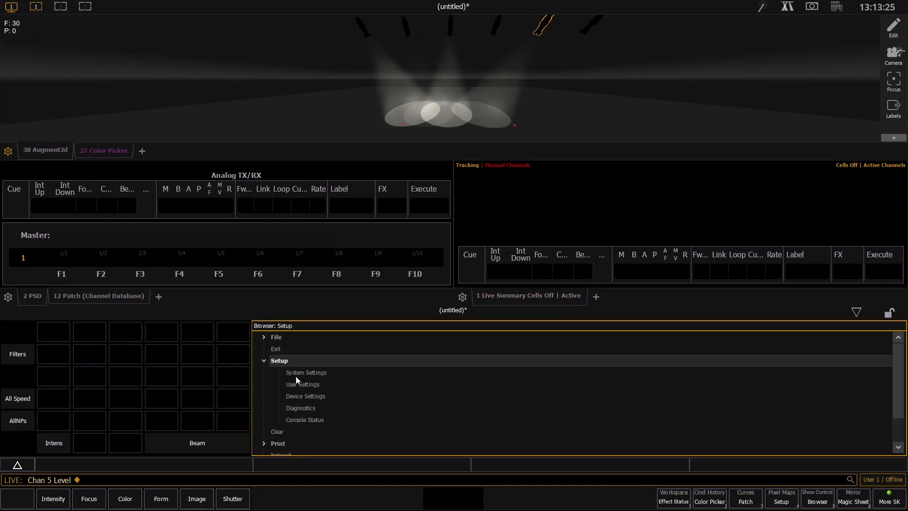
{"action": "left_click", "coordinate": [321, 385]}
{"action": "left_click", "coordinate": [322, 385]}
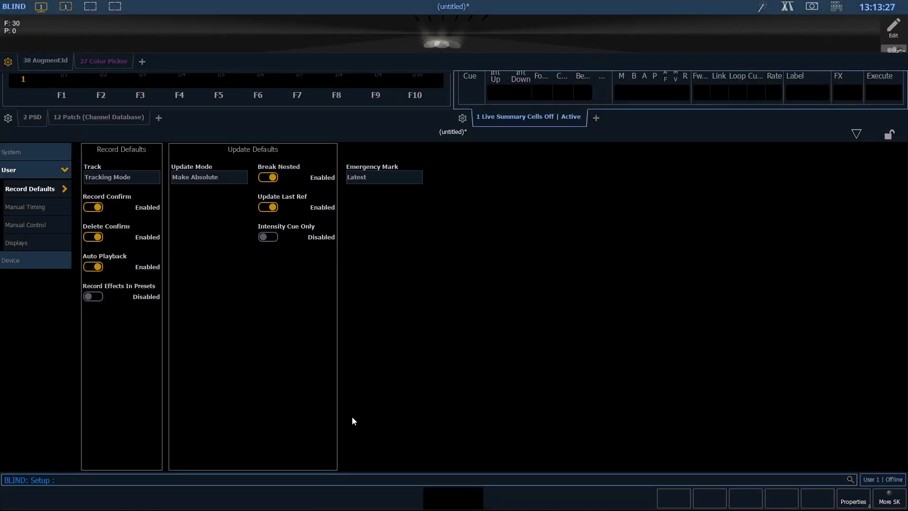
- Look through the Manual Timing, Displays and Record Defaults user settings and bring up the Manual Control settings
{"action": "left_click", "coordinate": [35, 209]}
{"action": "left_click", "coordinate": [34, 222]}
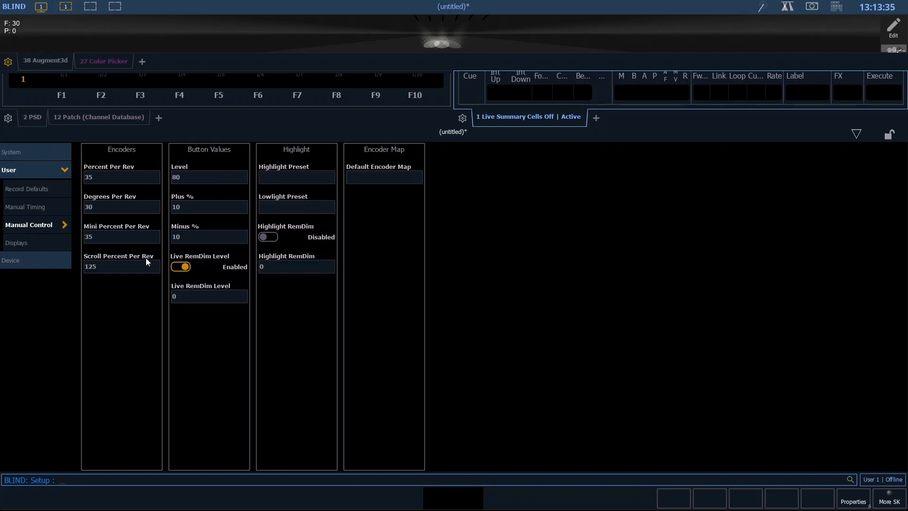
{"action": "left_click", "coordinate": [38, 243]}
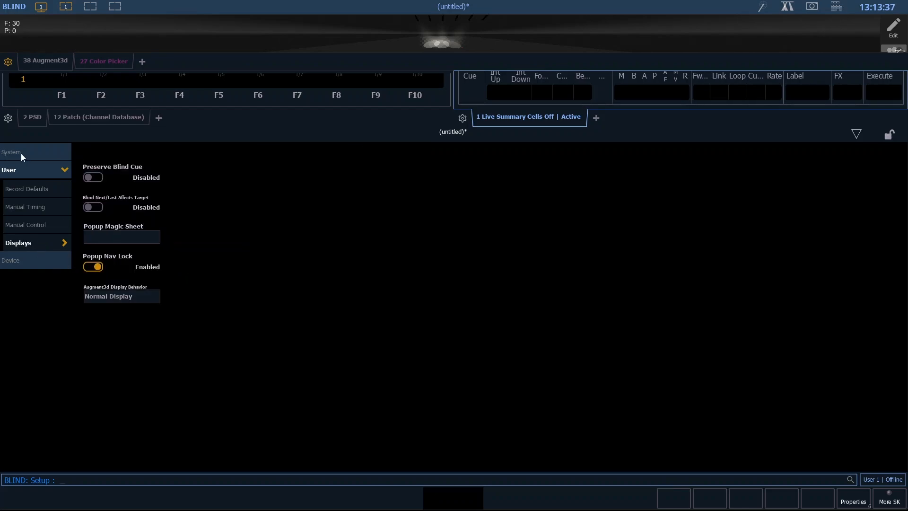
{"action": "left_click", "coordinate": [30, 193]}
{"action": "left_click", "coordinate": [34, 207]}
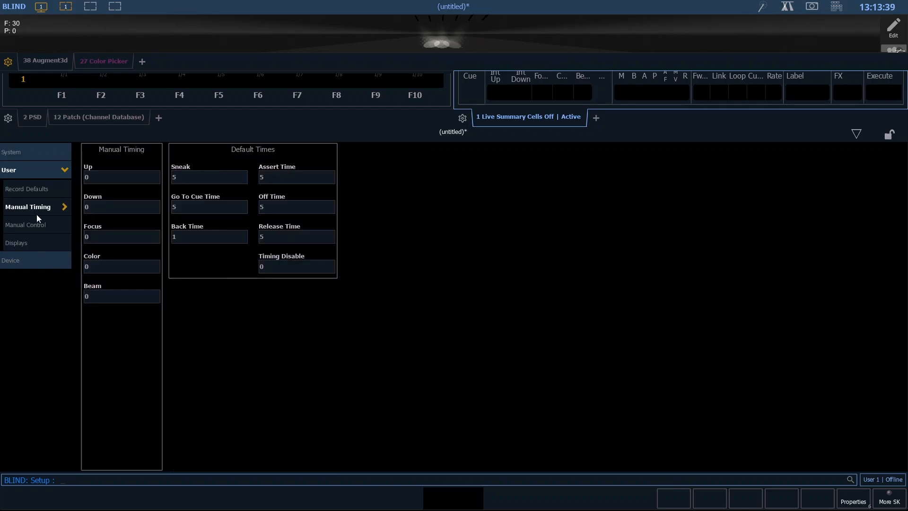
{"action": "left_click", "coordinate": [41, 227]}
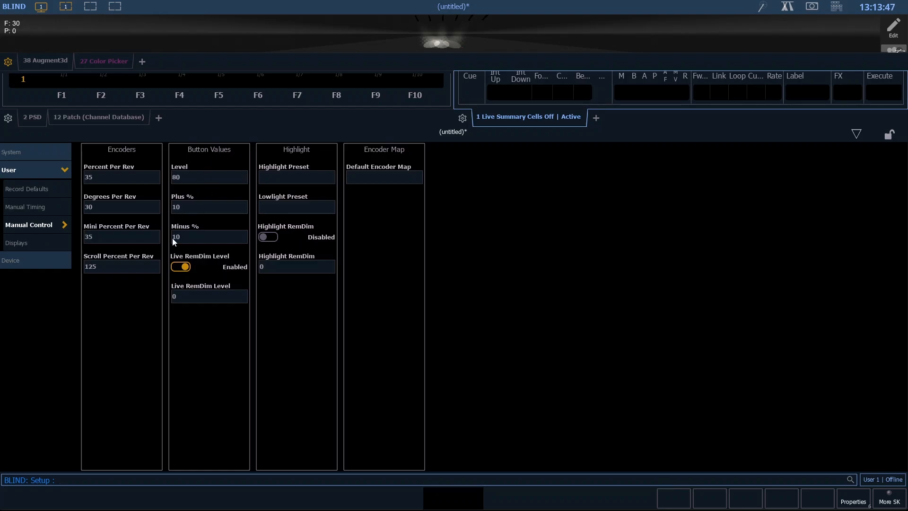
- Set the Level button value to 90 in the Manual Control settings and return to Live
{"action": "left_click", "coordinate": [182, 177]}
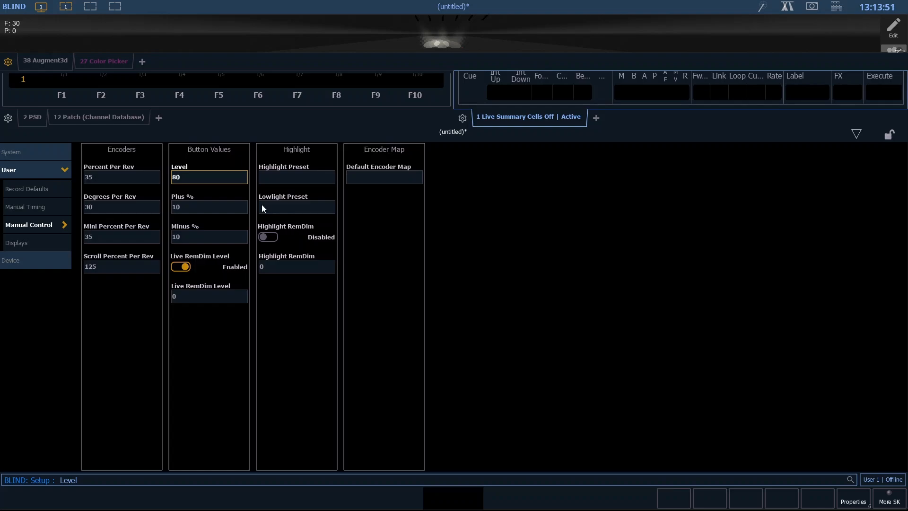
{"action": "type", "text": "90"}
{"action": "key", "text": "Return"}
{"action": "key", "text": "F1"}
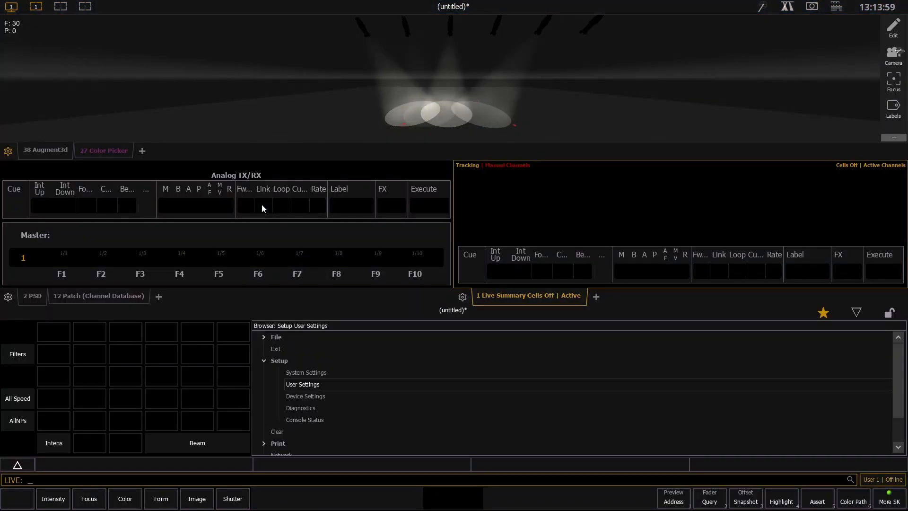
- Reapply the preset Level to channel 5 and collapse the browser to show the channel display
{"action": "key", "text": "5"}
{"action": "key", "text": "l"}
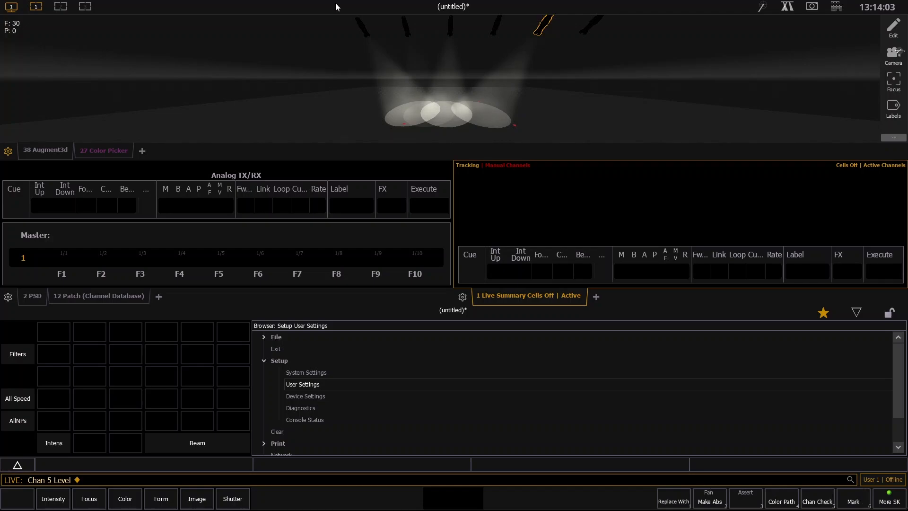
{"action": "left_click", "coordinate": [857, 313]}
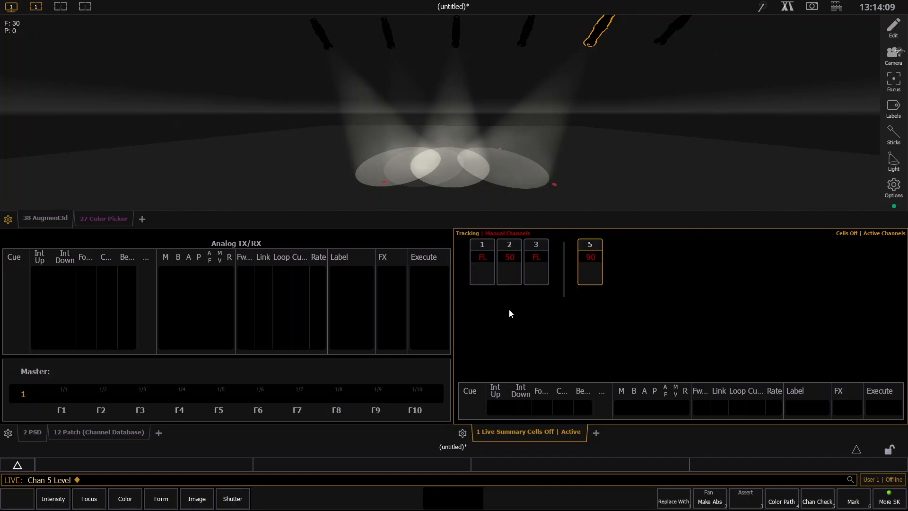
- Clear the command line and set channels 1 Thru 6 to an intensity of 50
{"action": "left_click", "coordinate": [183, 415]}
{"action": "key", "text": "BackSpace"}
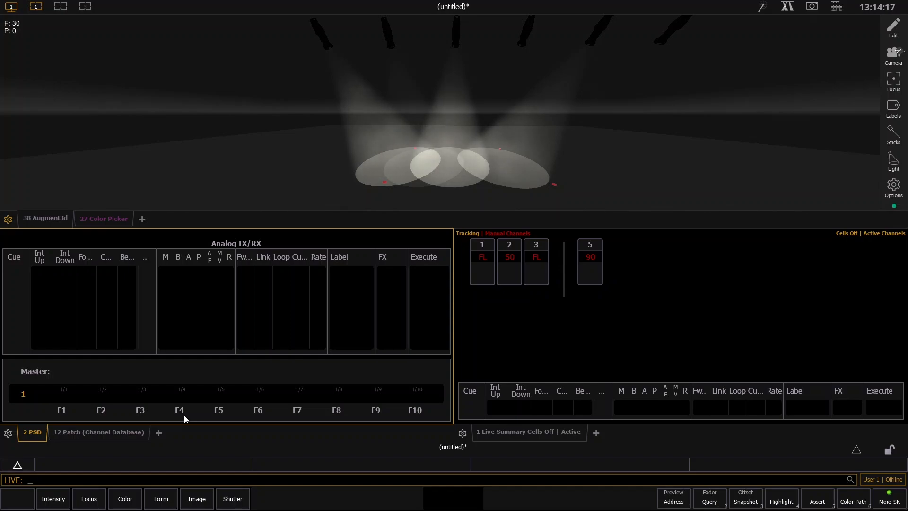
{"action": "type", "text": "1t6"}
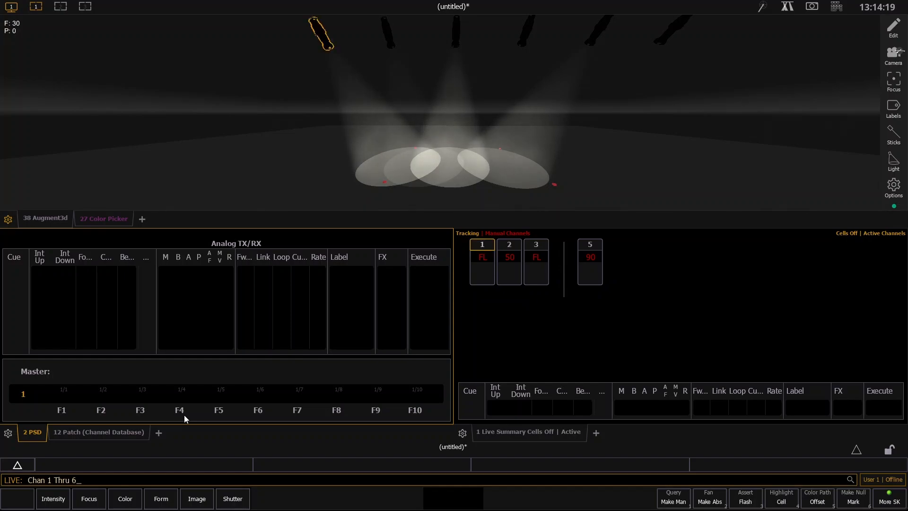
{"action": "type", "text": "a"}
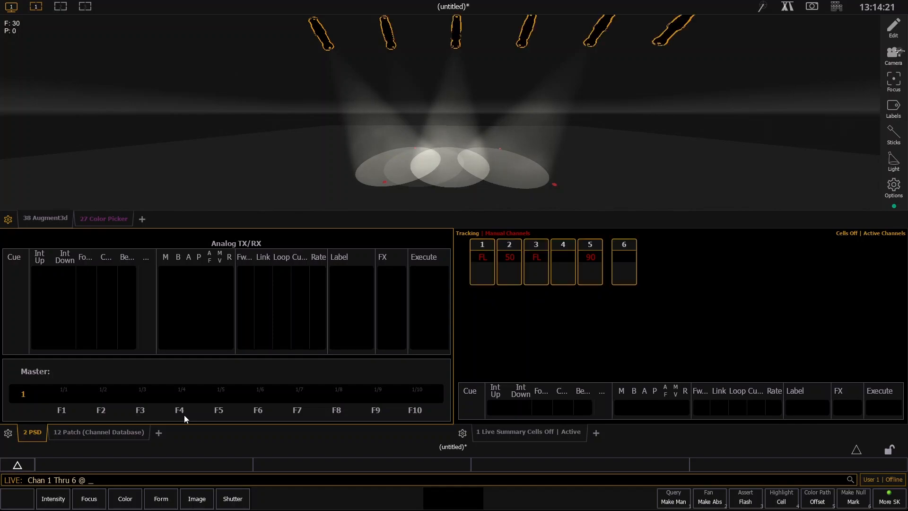
{"action": "type", "text": "5"}
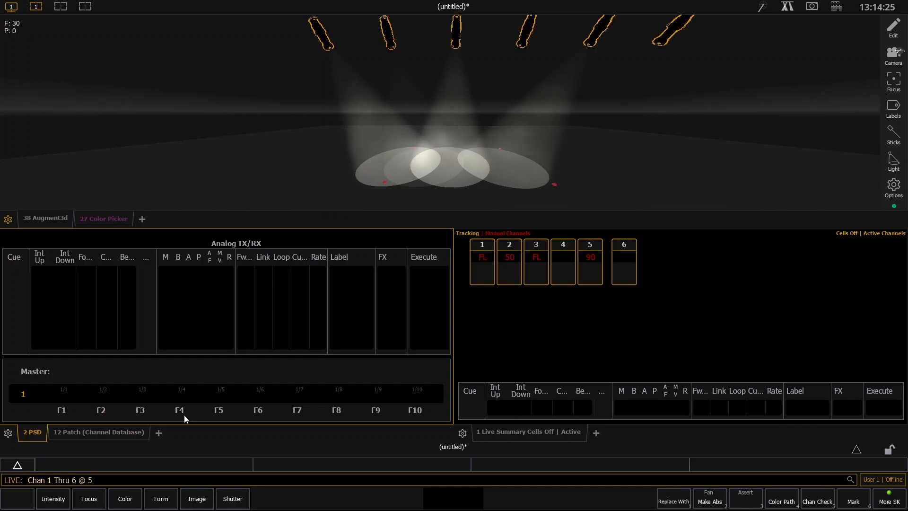
{"action": "type", "text": "0"}
{"action": "key", "text": "Return"}
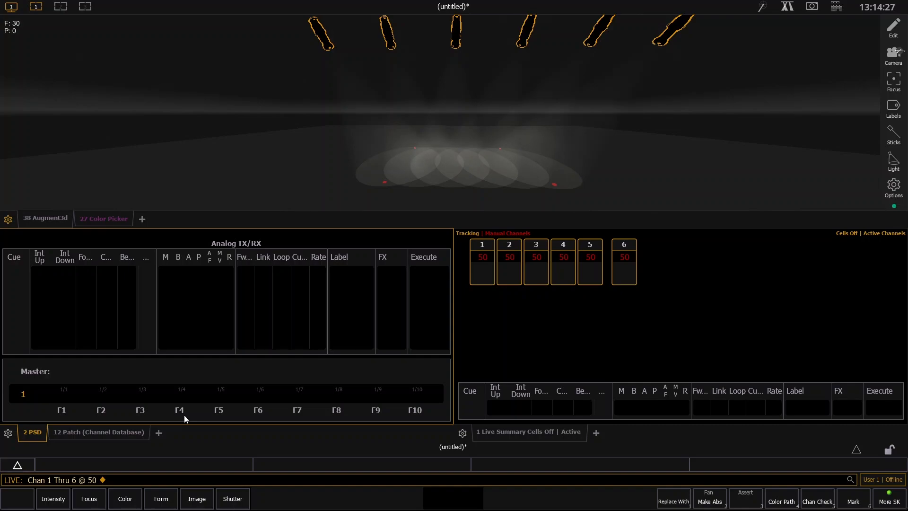
- Fan the intensity of channels 1 Thru 6 across a range of 10 Thru 80
{"action": "type", "text": "1t"}
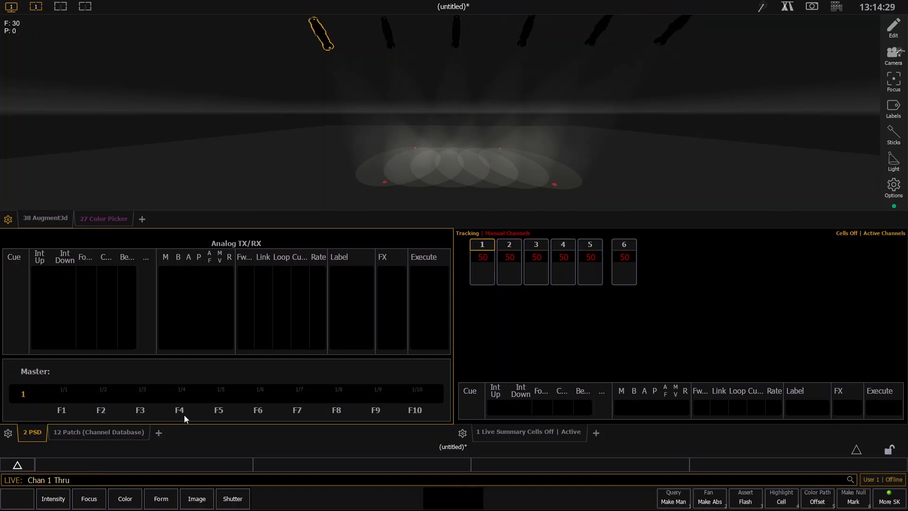
{"action": "type", "text": "6"}
{"action": "type", "text": "a"}
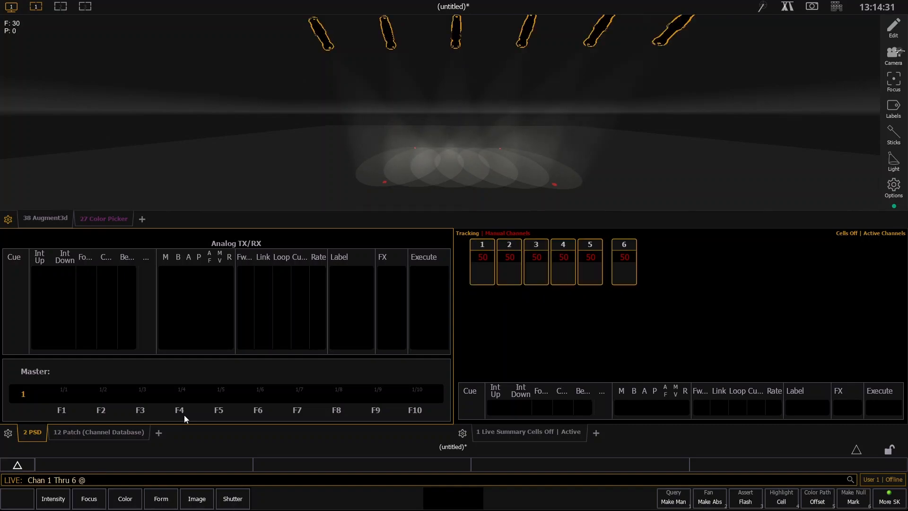
{"action": "type", "text": "10t"}
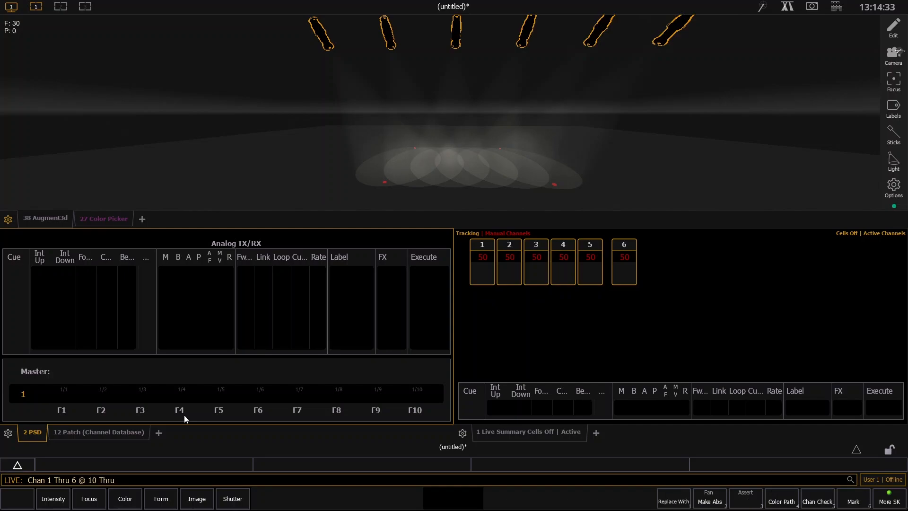
{"action": "type", "text": "8"}
{"action": "type", "text": "0"}
{"action": "key", "text": "Return"}
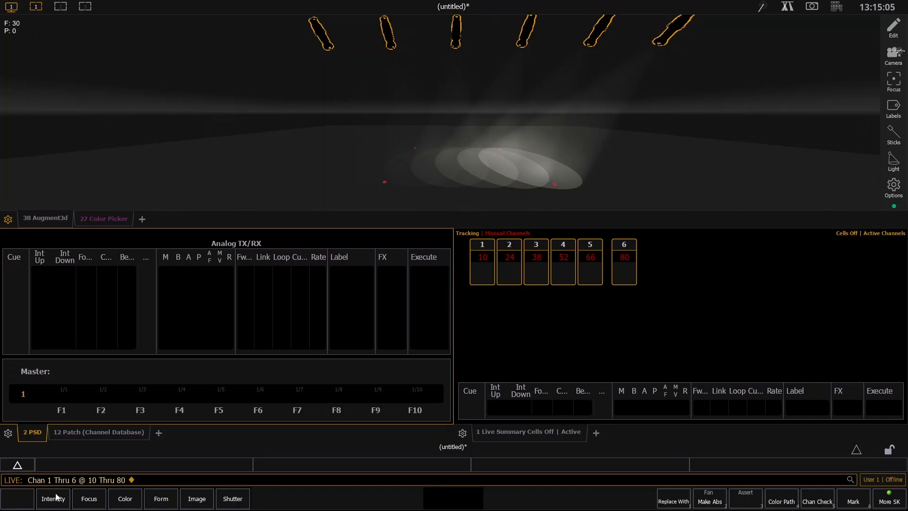
- Clear the fanned level from the command line and set channels 1 Thru 6 to 50, followed by 80
{"action": "key", "text": "BackSpace"}
{"action": "key", "text": "BackSpace"}
{"action": "key", "text": "BackSpace"}
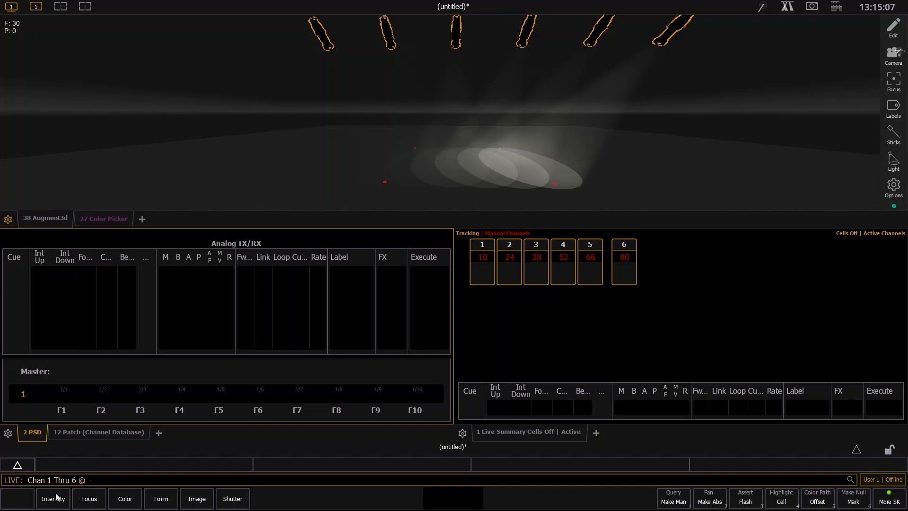
{"action": "type", "text": "50"}
{"action": "key", "text": "Return"}
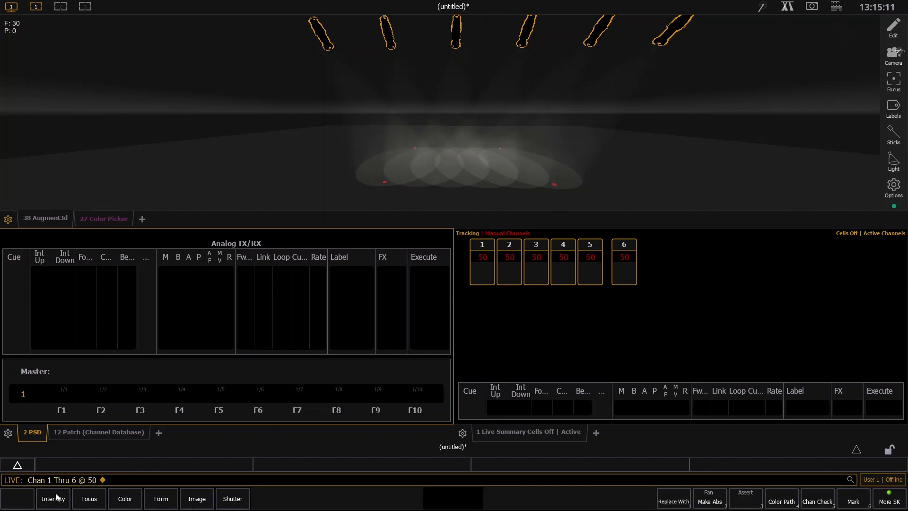
{"action": "type", "text": "@ 80"}
{"action": "key", "text": "Return"}
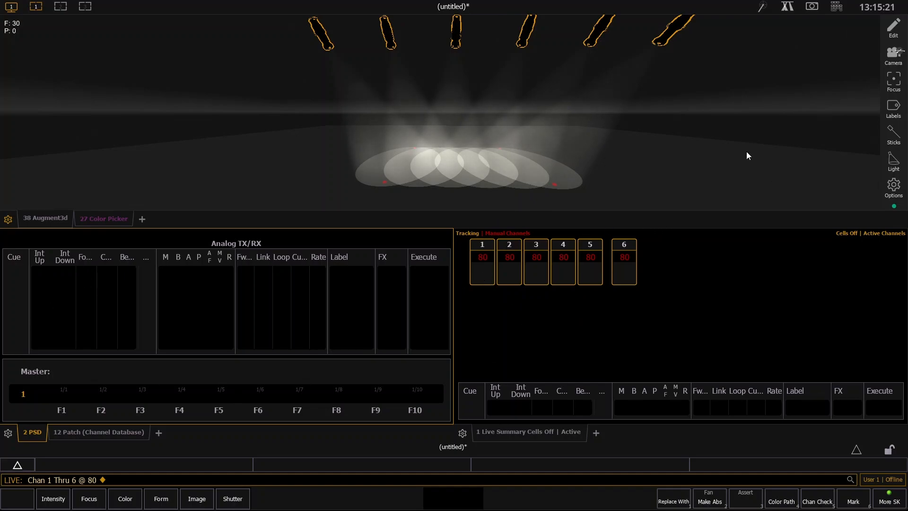
- Bring up the virtual keyboard to examine its console keys and hide it again
{"action": "left_click", "coordinate": [833, 6]}
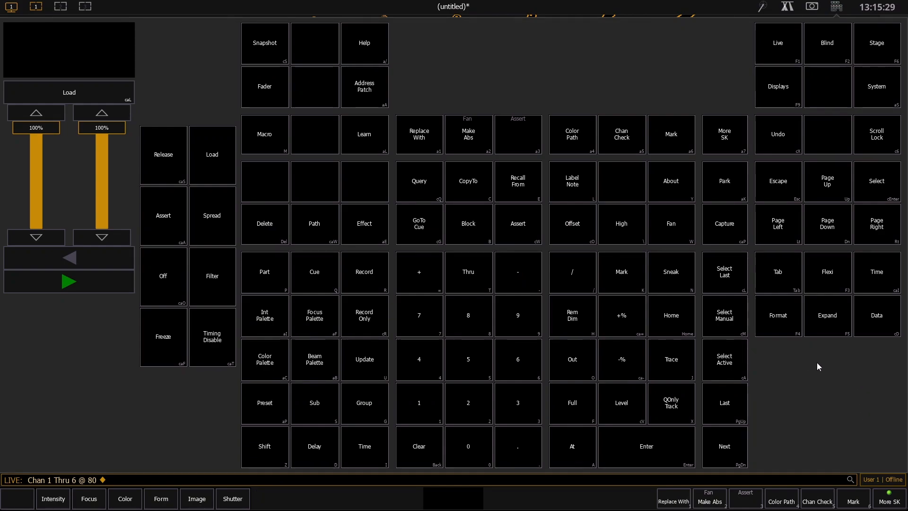
{"action": "left_click", "coordinate": [836, 6]}
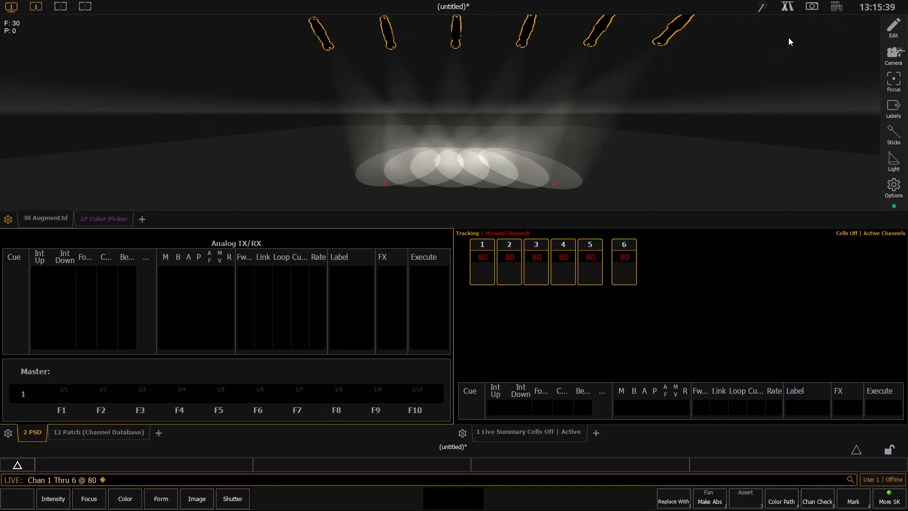
- Open the pop-up moving light controls, adjust the intensity wheel for channels 1 Thru 6 until it ends at 46, and close them
{"action": "left_click", "coordinate": [789, 13]}
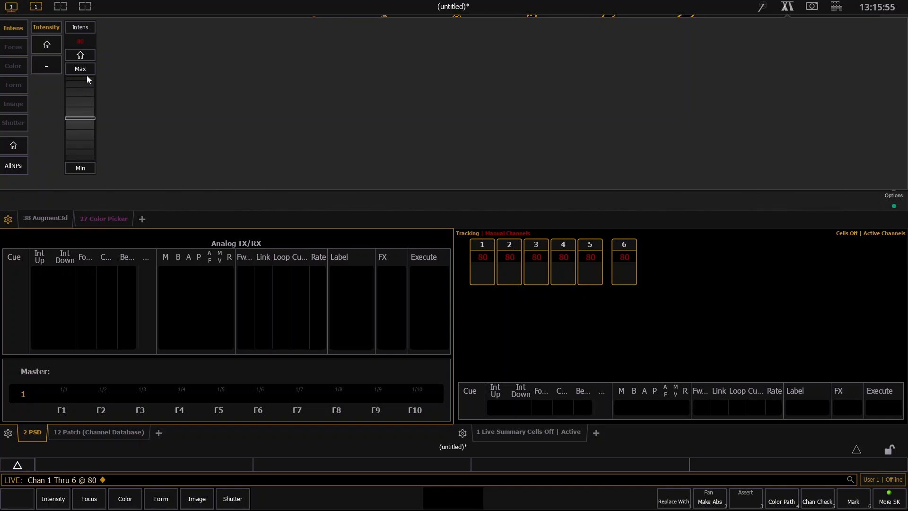
{"action": "mouse_move", "coordinate": [78, 111]}
{"action": "left_mouse_down"}
{"action": "mouse_move", "coordinate": [78, 121]}
{"action": "mouse_move", "coordinate": [81, 111]}
{"action": "left_mouse_up"}
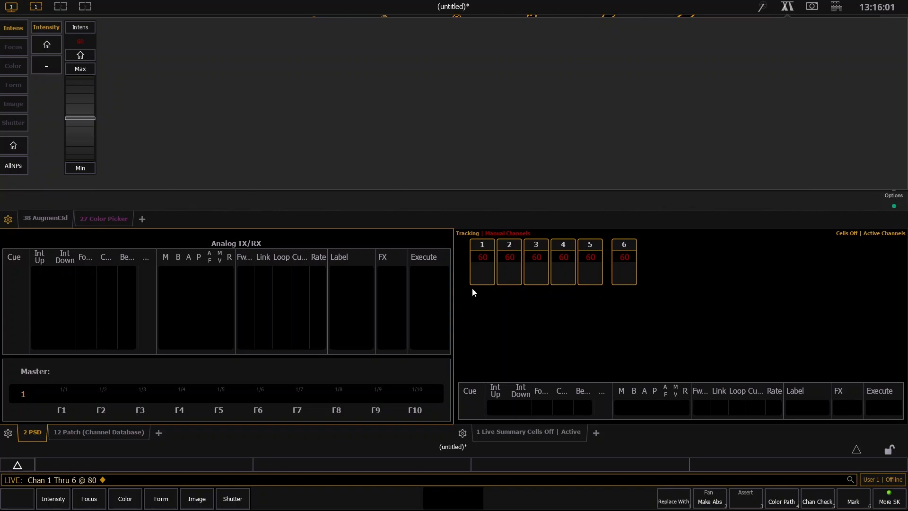
{"action": "left_click_drag", "start_coordinate": [76, 85], "coordinate": [78, 121]}
{"action": "scroll", "coordinate": [79, 121], "scroll_direction": "up", "scroll_amount": 4}
{"action": "scroll", "coordinate": [85, 125], "scroll_direction": "down", "scroll_amount": 3}
{"action": "left_click_drag", "start_coordinate": [84, 124], "coordinate": [77, 152]}
{"action": "left_click", "coordinate": [78, 86]}
{"action": "left_click_drag", "start_coordinate": [78, 86], "coordinate": [82, 104]}
{"action": "left_click_drag", "start_coordinate": [82, 110], "coordinate": [86, 135]}
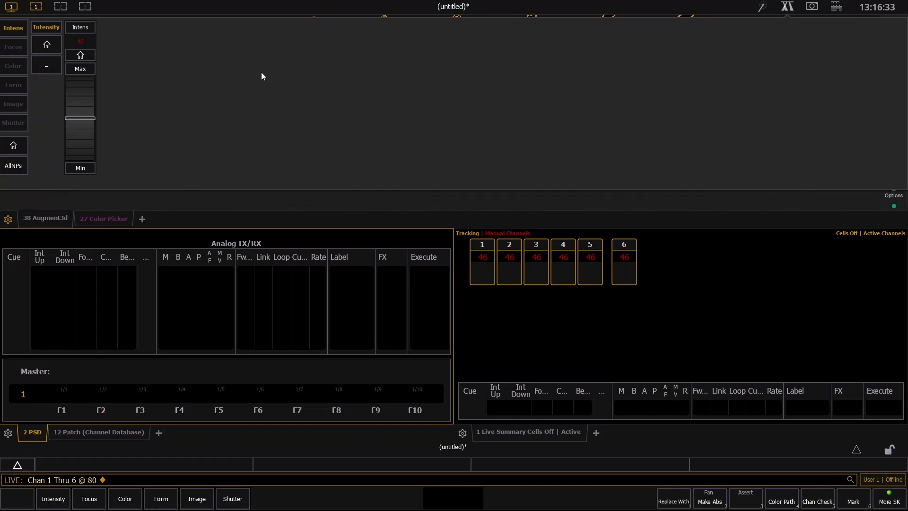
{"action": "left_click", "coordinate": [798, 9]}
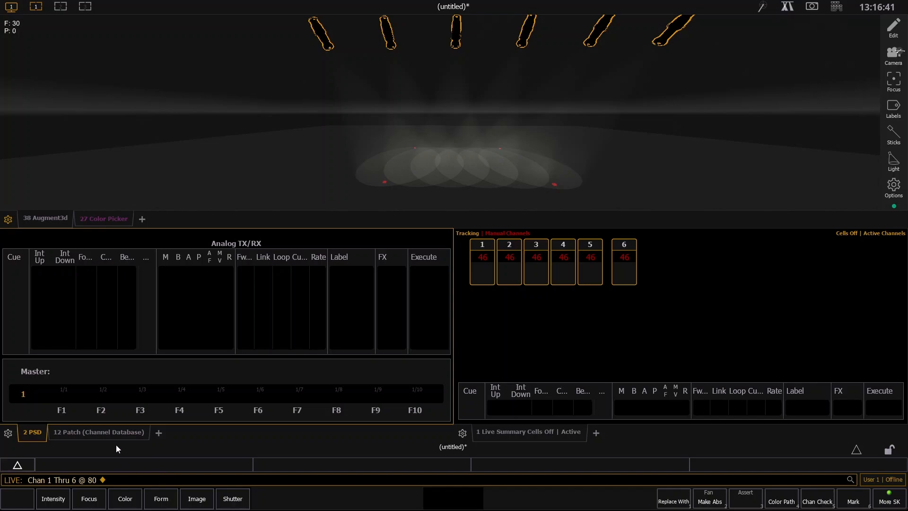
- Add an ML Controls display beside the patch and use its intensity wheel to lower channels 1 Thru 6 to 30
{"action": "left_click", "coordinate": [157, 432]}
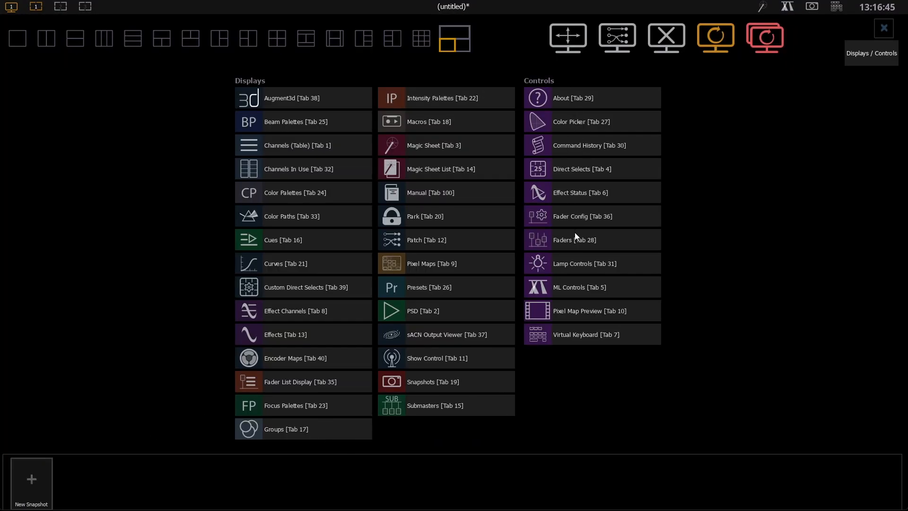
{"action": "left_click", "coordinate": [587, 290]}
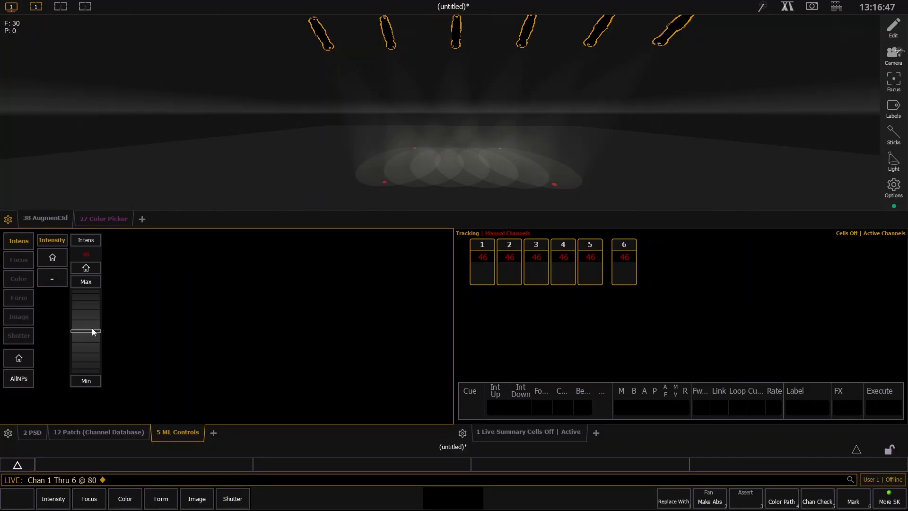
{"action": "scroll", "coordinate": [92, 329], "scroll_direction": "up", "scroll_amount": 5}
{"action": "scroll", "coordinate": [92, 330], "scroll_direction": "down", "scroll_amount": 7}
{"action": "scroll", "coordinate": [90, 330], "scroll_direction": "down", "scroll_amount": 6}
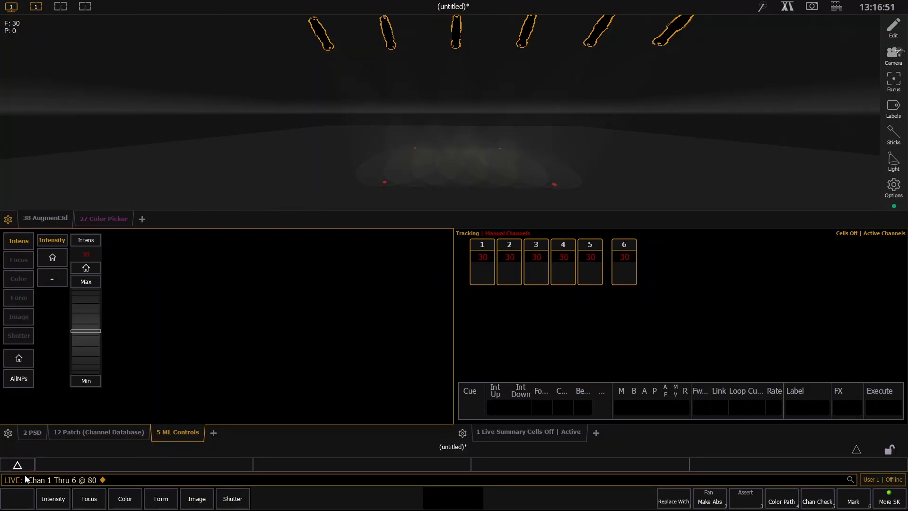
- Close and reopen ML Controls, move it through the frames into the one holding the Live Summary, and bring Augment3d back to the front
{"action": "right_click", "coordinate": [161, 432]}
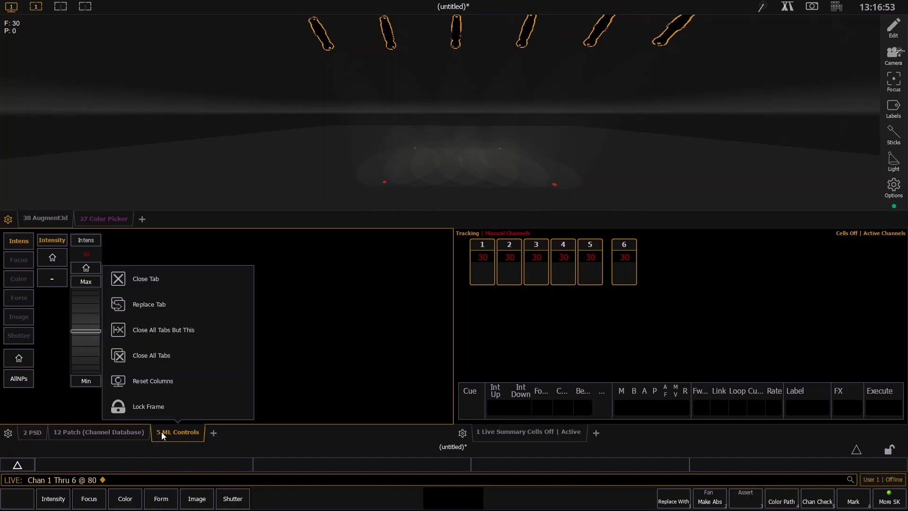
{"action": "left_click", "coordinate": [145, 279]}
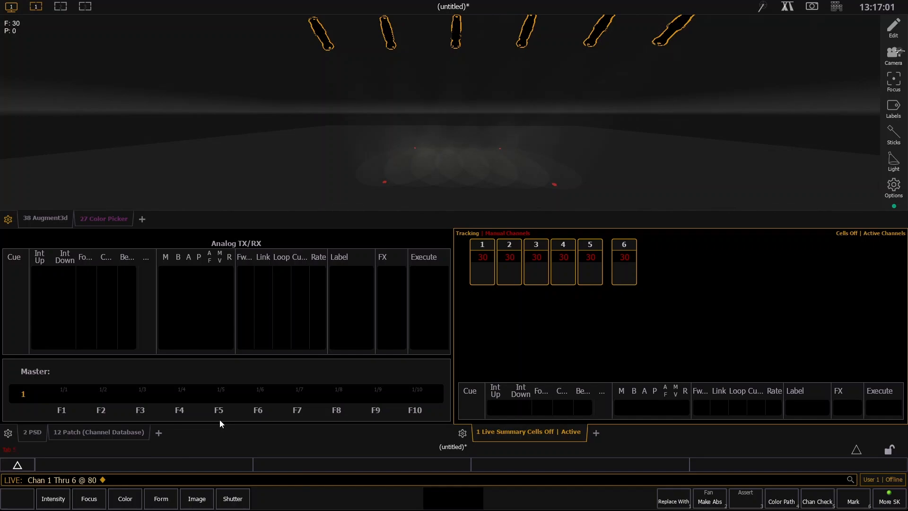
{"action": "key", "text": "Return"}
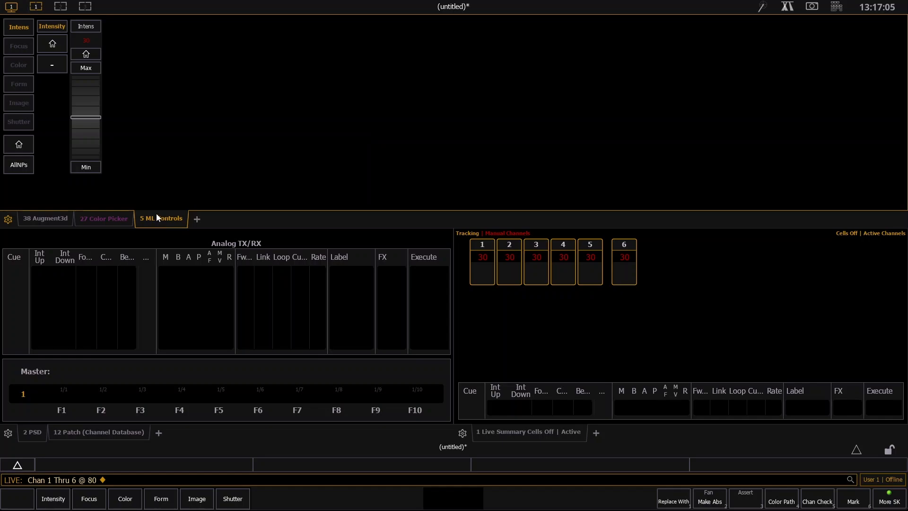
{"action": "key", "text": "Tab+Page_Down"}
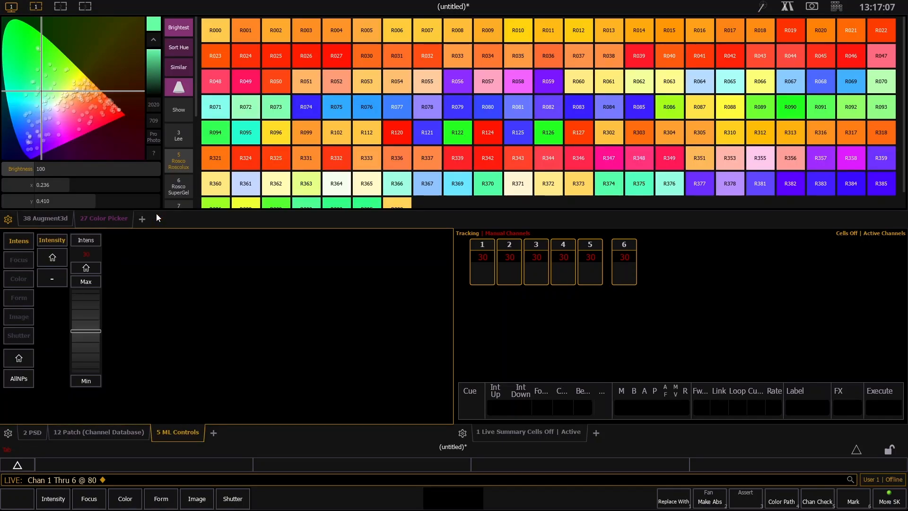
{"action": "key", "text": "Tab+Page_Down"}
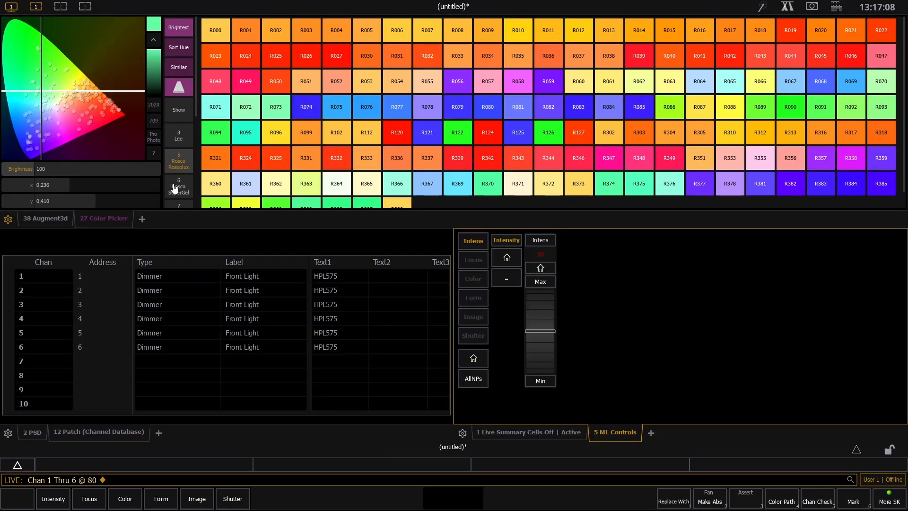
{"action": "left_click", "coordinate": [53, 216]}
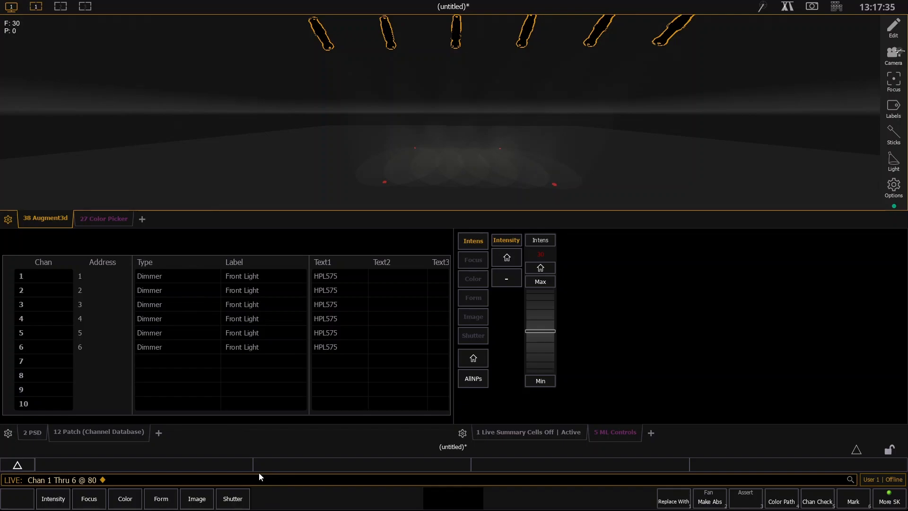
- Open Patch and look through the Augment3d position and orientation columns, the FPE set and the Protocols settings
{"action": "left_click", "coordinate": [127, 436]}
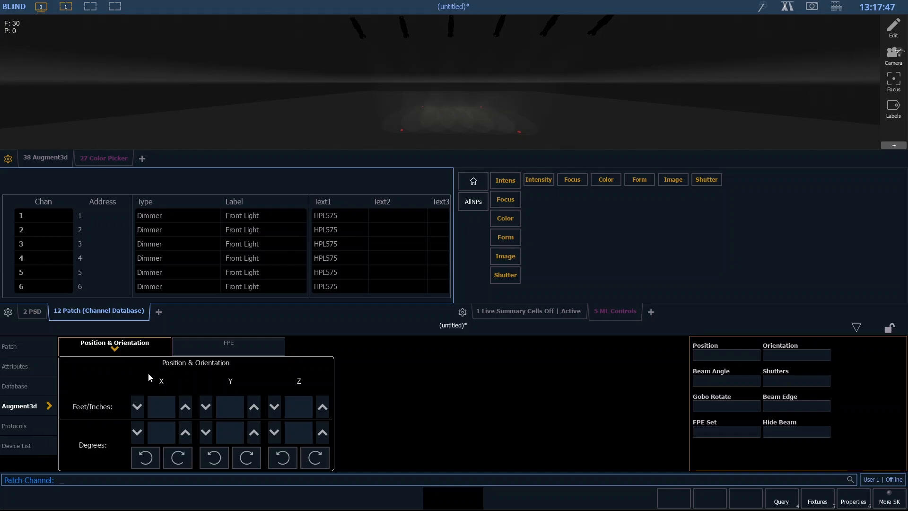
{"action": "left_click", "coordinate": [41, 401]}
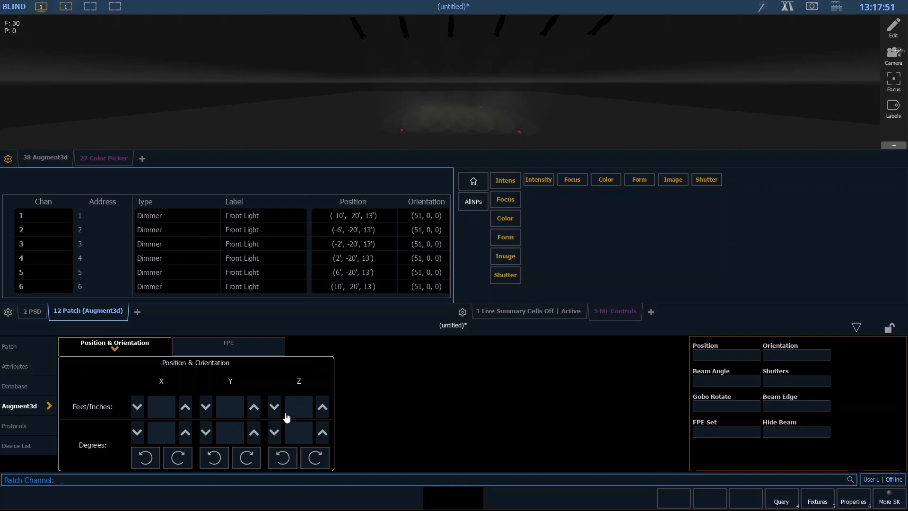
{"action": "left_click", "coordinate": [238, 350]}
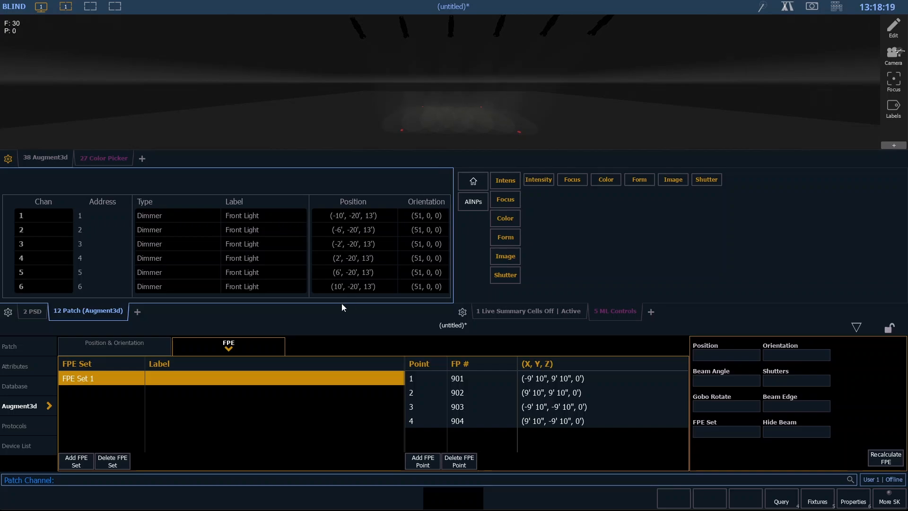
{"action": "left_click", "coordinate": [9, 429]}
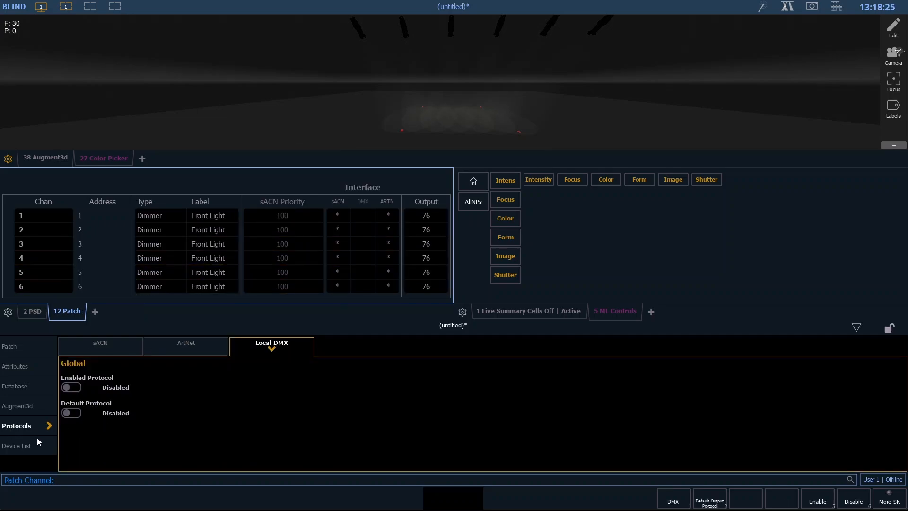
- Examine the patch's dimmer and RDM device lists, and the sACN, ArtNet and Local DMX protocol settings
{"action": "left_click", "coordinate": [19, 446]}
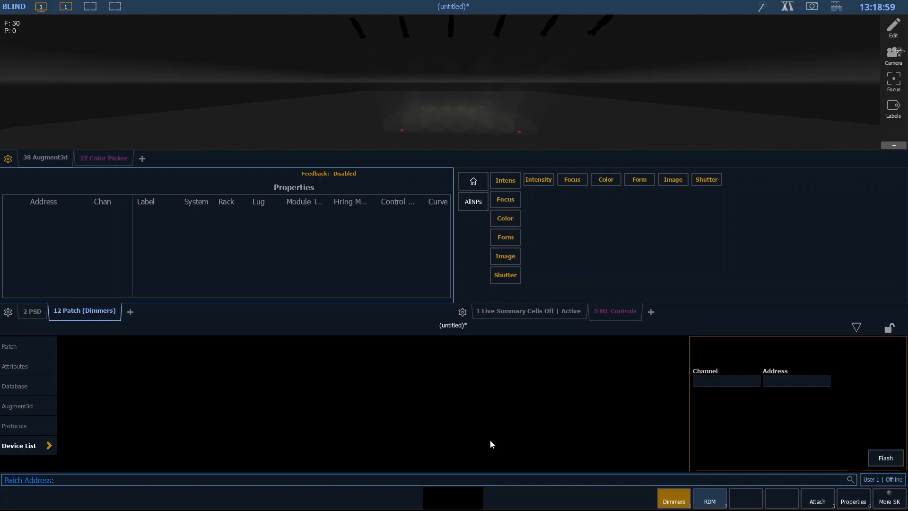
{"action": "left_click", "coordinate": [709, 501]}
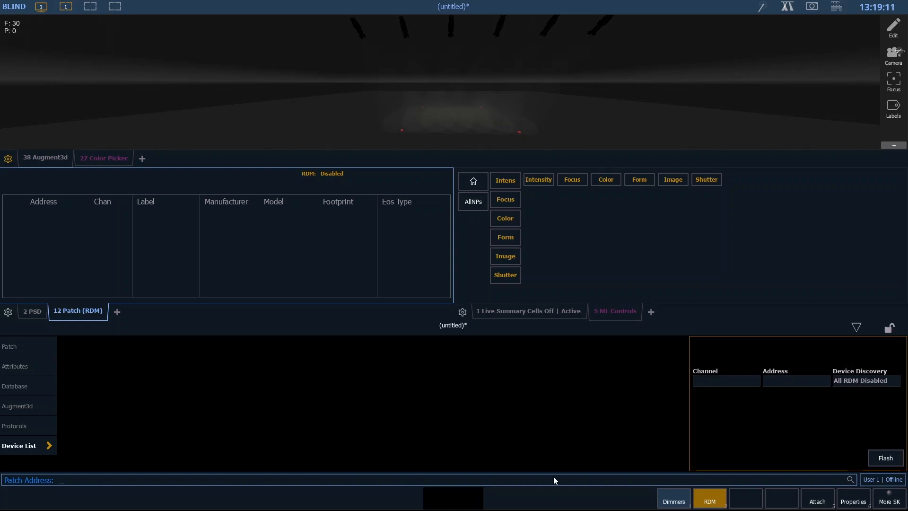
{"action": "left_click", "coordinate": [3, 433]}
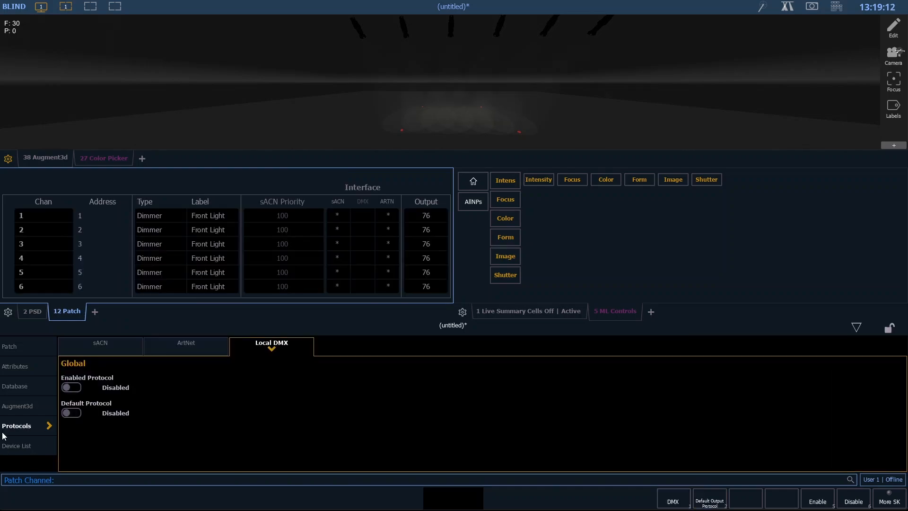
{"action": "left_click", "coordinate": [158, 344]}
{"action": "left_click", "coordinate": [98, 345]}
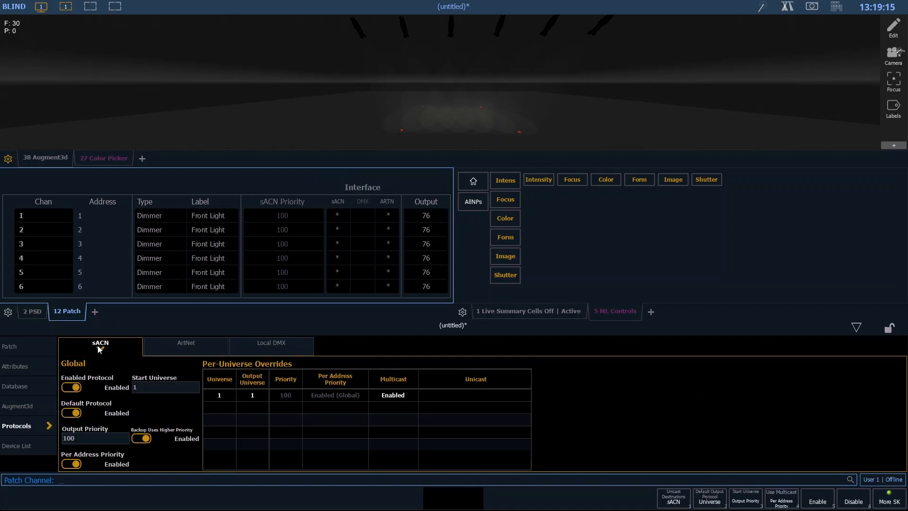
{"action": "left_click", "coordinate": [180, 344]}
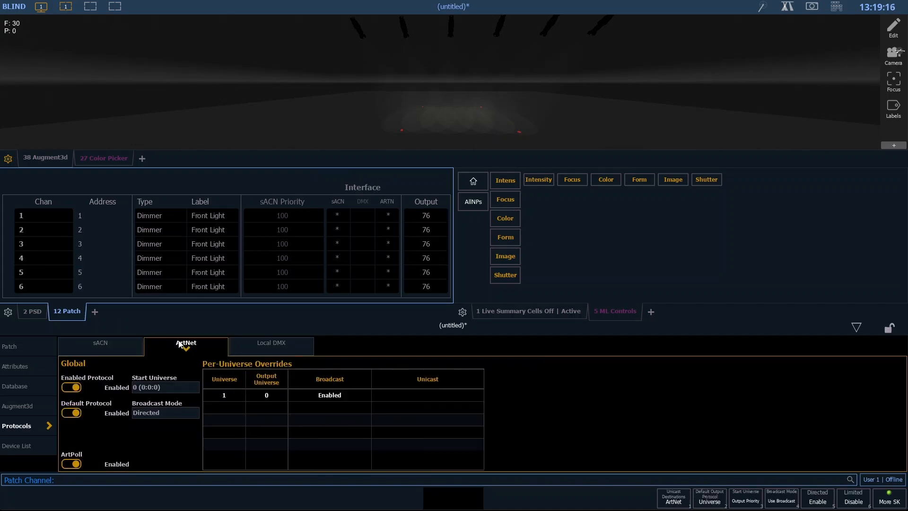
{"action": "left_click", "coordinate": [277, 343]}
{"action": "left_click", "coordinate": [103, 344]}
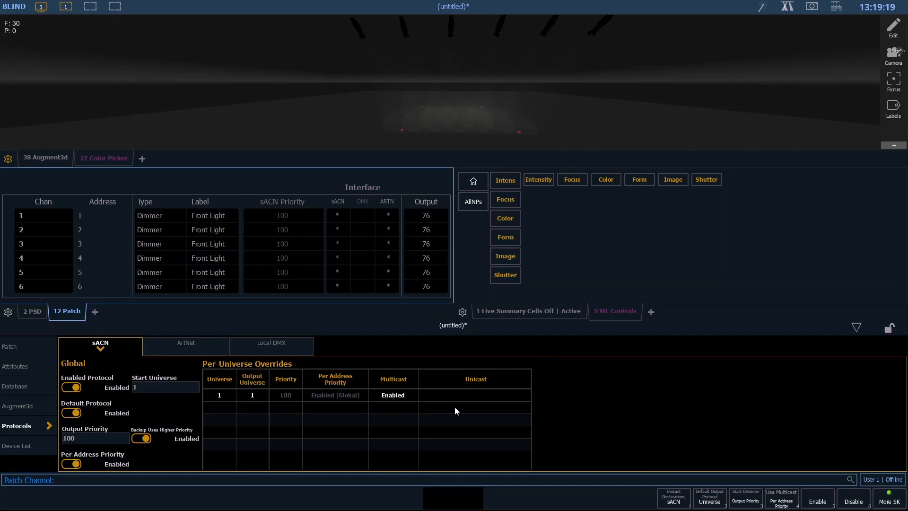
{"action": "left_click", "coordinate": [271, 345]}
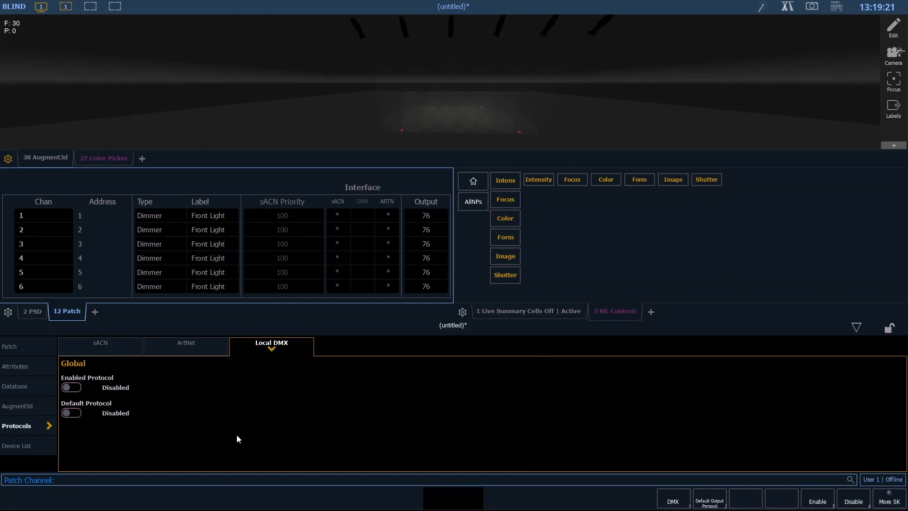
{"action": "left_click", "coordinate": [189, 348]}
{"action": "left_click", "coordinate": [107, 348]}
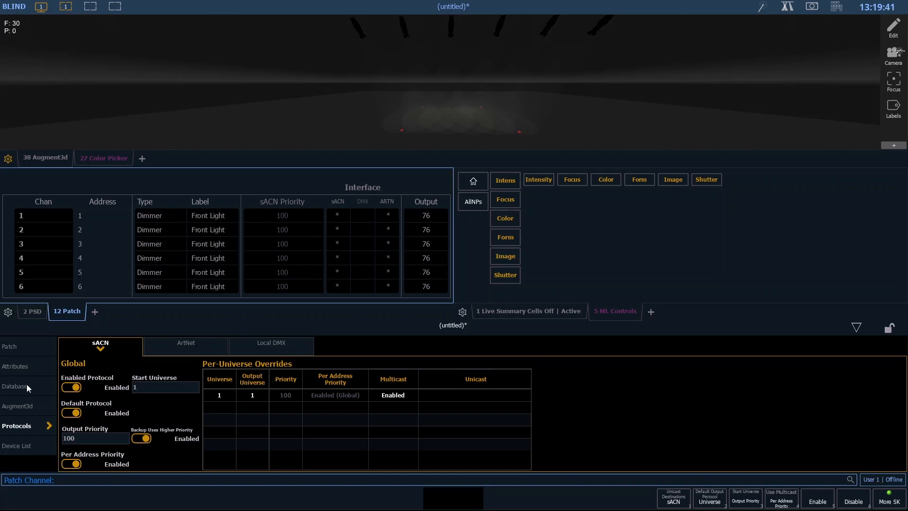
- Return to the channel patch page, collapse the control area and switch to the live display
{"action": "left_click", "coordinate": [22, 354]}
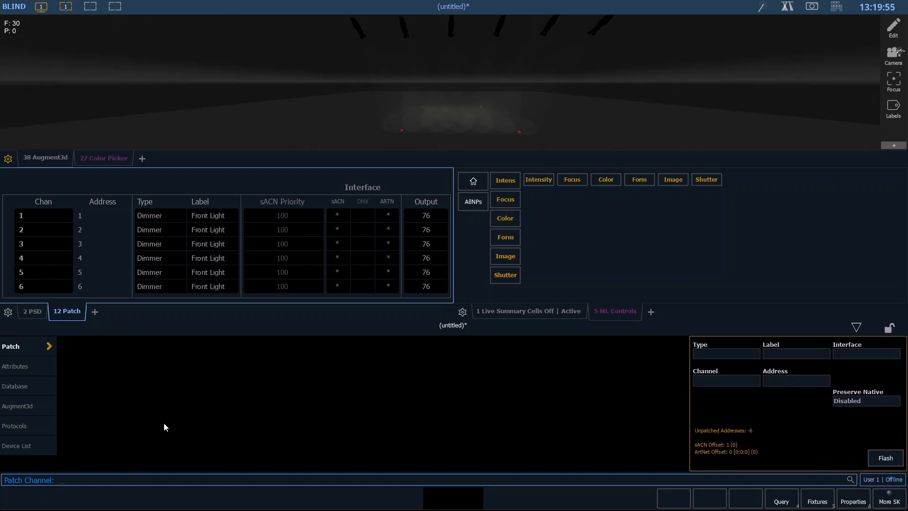
{"action": "left_click", "coordinate": [863, 326]}
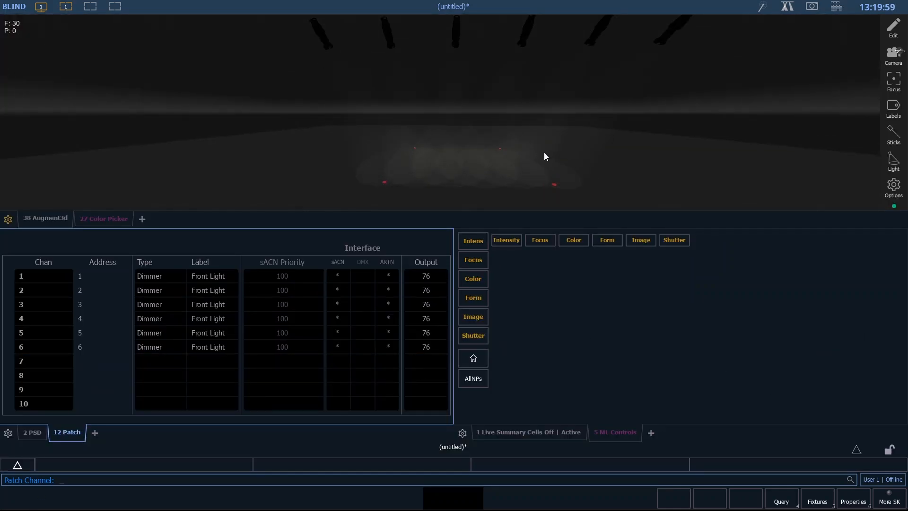
{"action": "key", "text": "F1"}
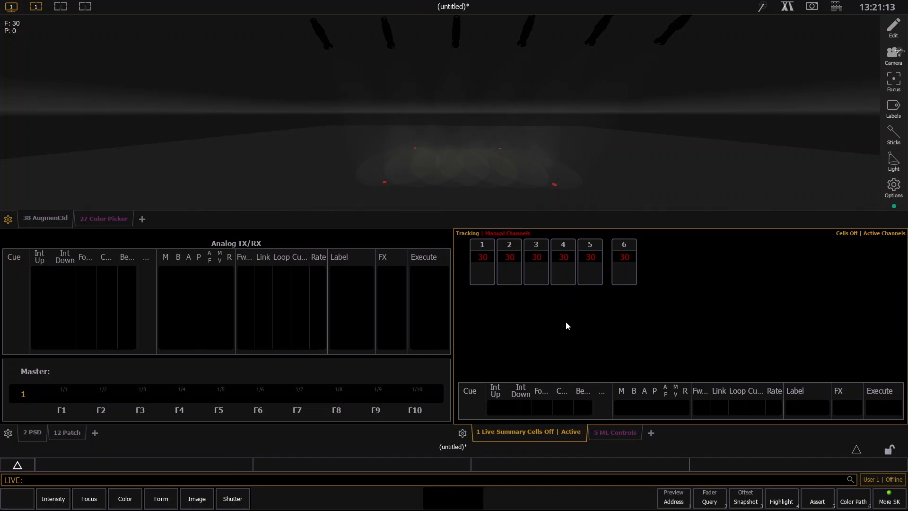
- Start saving the untitled show from the browser and confirm the save
{"action": "key", "text": "F10"}
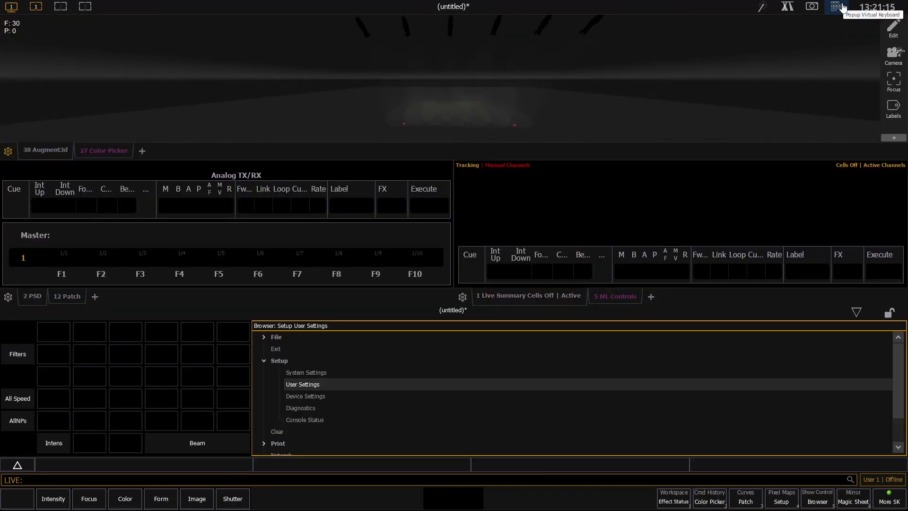
{"action": "left_click", "coordinate": [837, 6]}
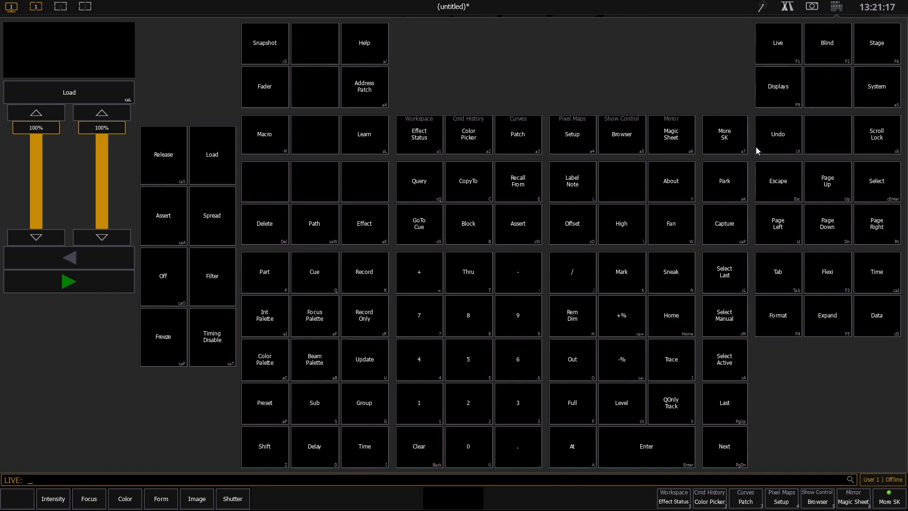
{"action": "left_click", "coordinate": [836, 6]}
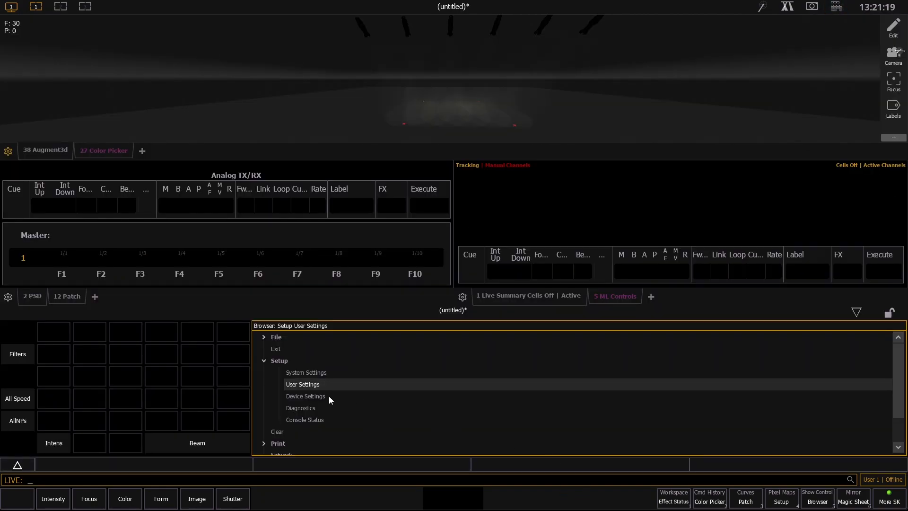
{"action": "left_click", "coordinate": [276, 338]}
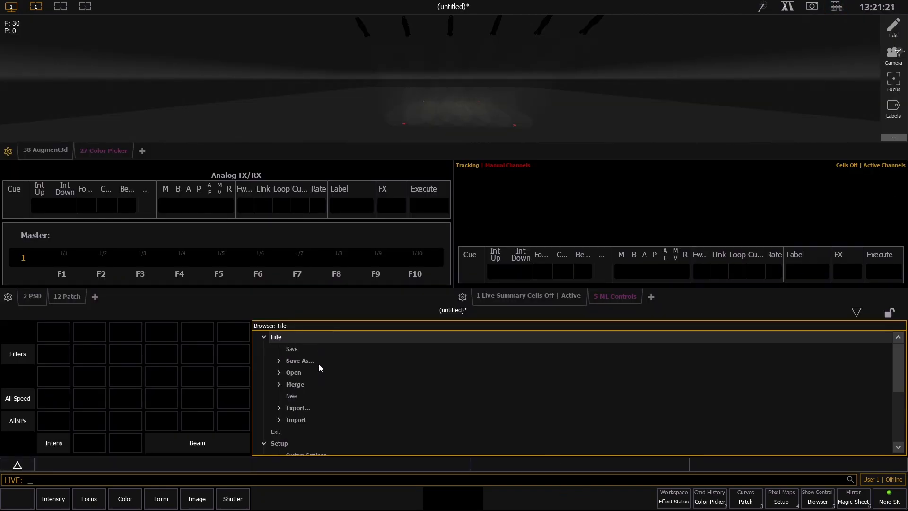
{"action": "left_click", "coordinate": [292, 350]}
{"action": "left_click", "coordinate": [293, 349]}
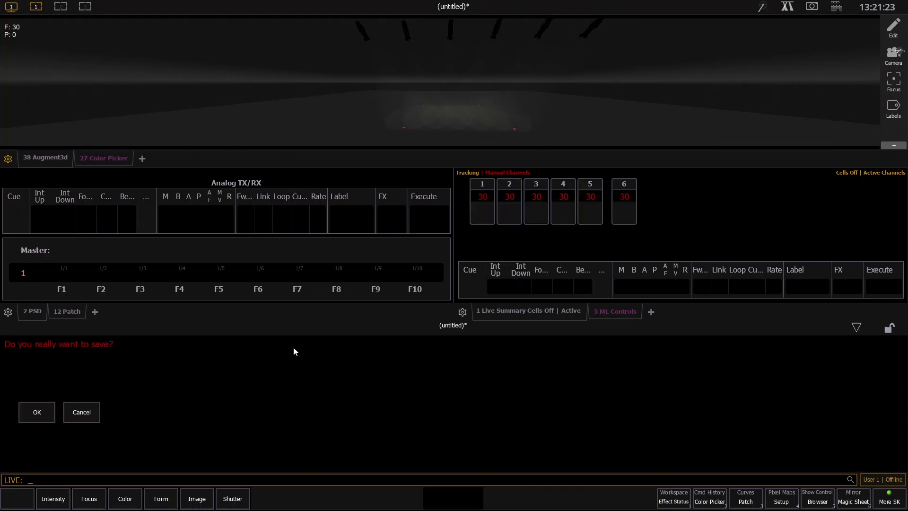
{"action": "left_click", "coordinate": [36, 415]}
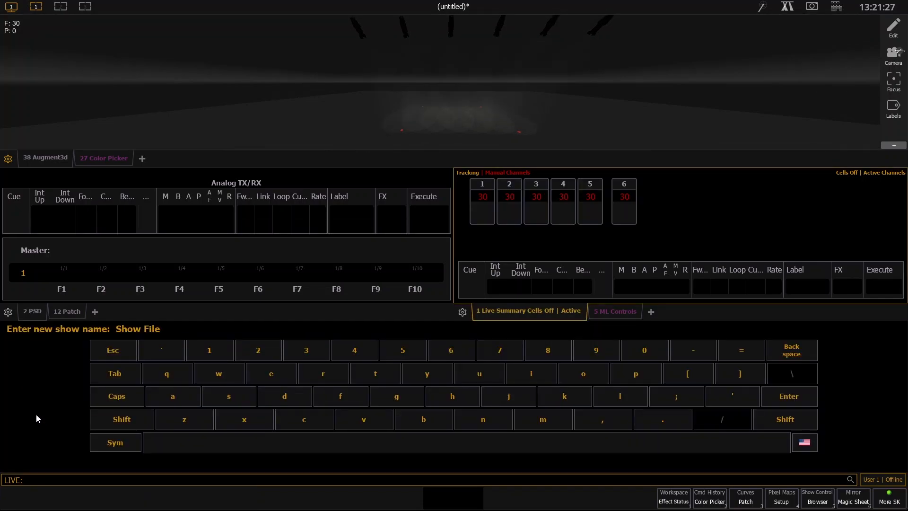
- Name the new show file "LiveStream Trianing One - v3.2.9", save it and collapse the browser area
{"action": "key", "text": "BackSpace"}
{"action": "key", "text": "BackSpace"}
{"action": "key", "text": "BackSpace"}
{"action": "key", "text": "BackSpace"}
{"action": "key", "text": "BackSpace"}
{"action": "key", "text": "BackSpace"}
{"action": "key", "text": "BackSpace"}
{"action": "key", "text": "BackSpace"}
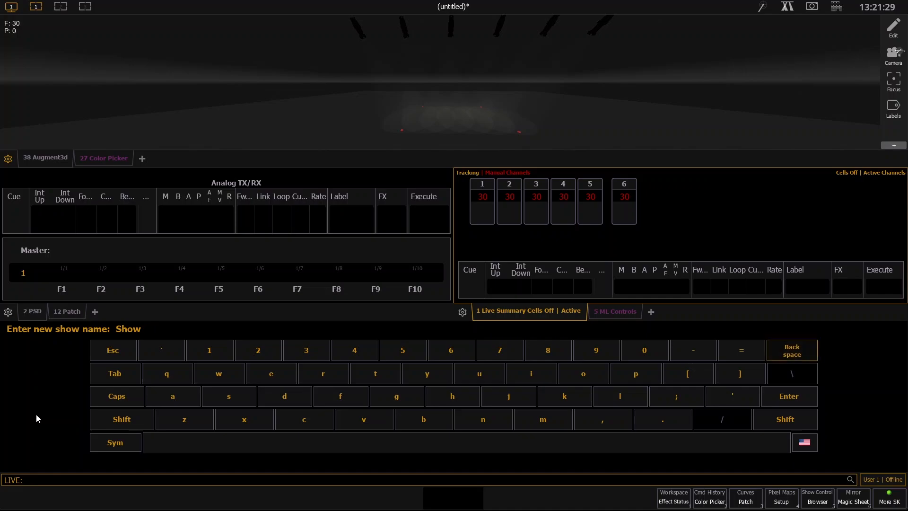
{"action": "key", "text": "BackSpace"}
{"action": "type", "text": "Lives"}
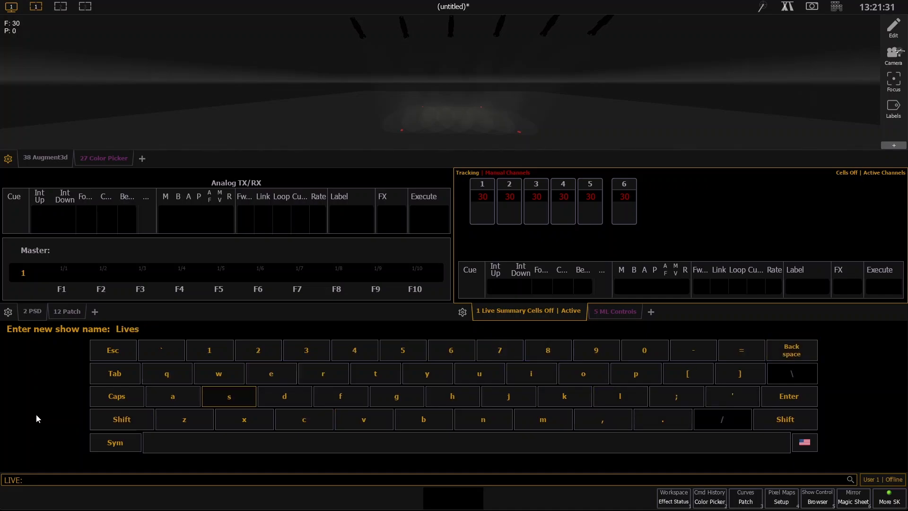
{"action": "type", "text": "tream"}
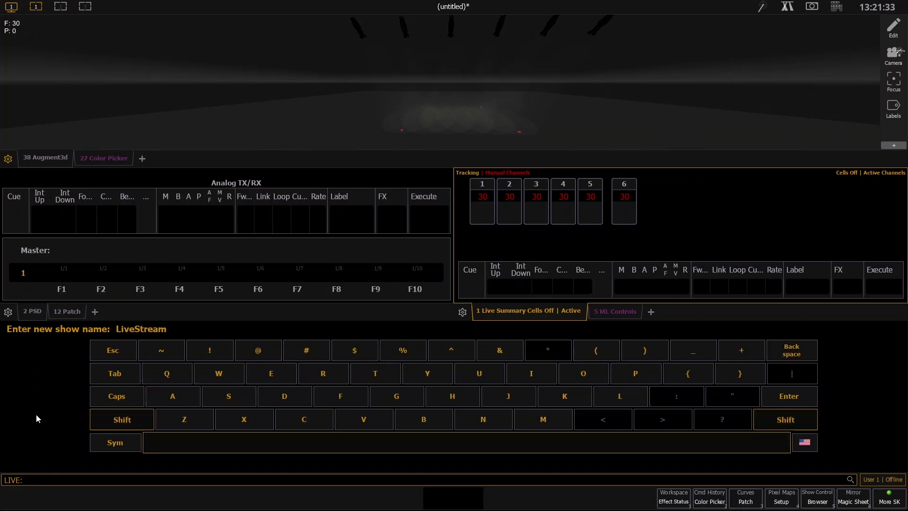
{"action": "type", "text": " Trianing One -"}
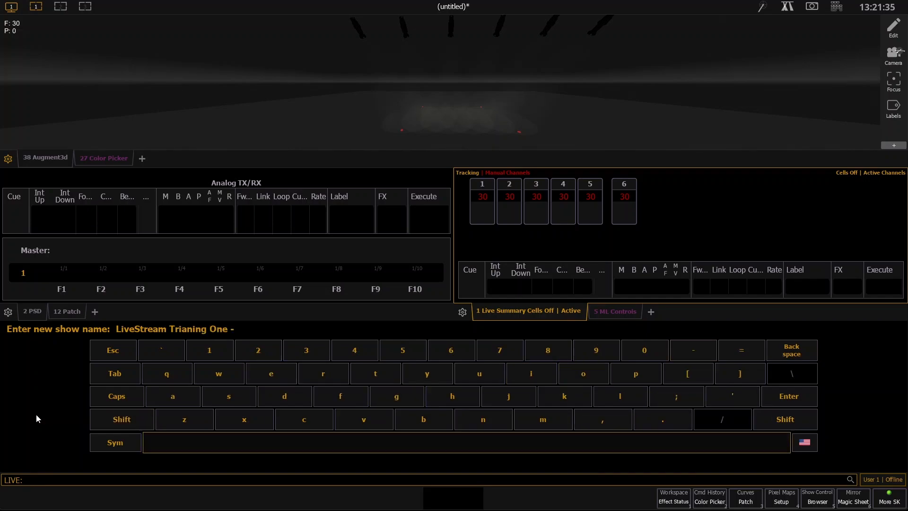
{"action": "type", "text": " v3.2"}
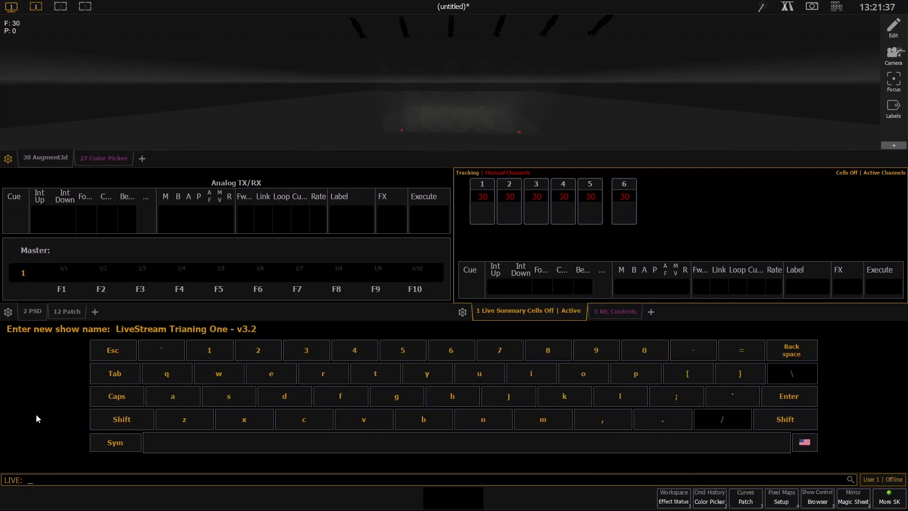
{"action": "type", "text": ".9"}
{"action": "key", "text": "Return"}
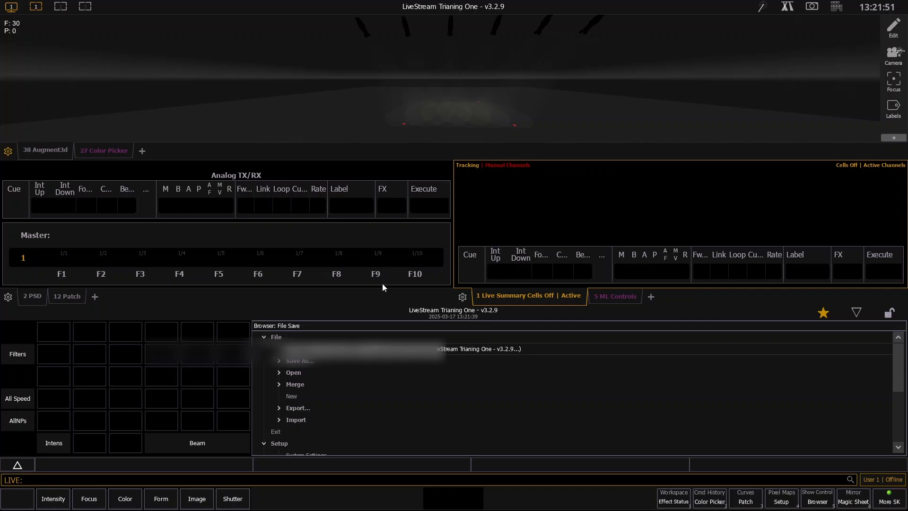
{"action": "left_click", "coordinate": [857, 313]}
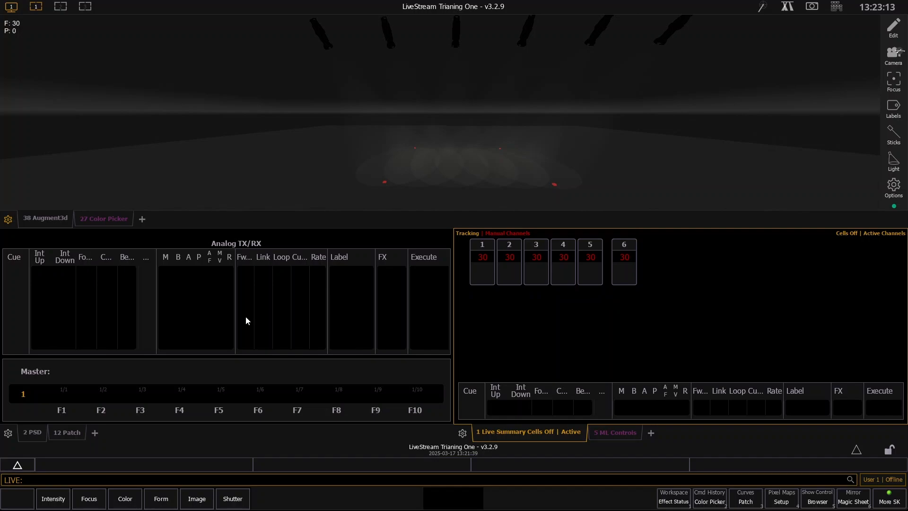
- Record the current channel levels as cue 1
{"action": "left_click", "coordinate": [836, 8]}
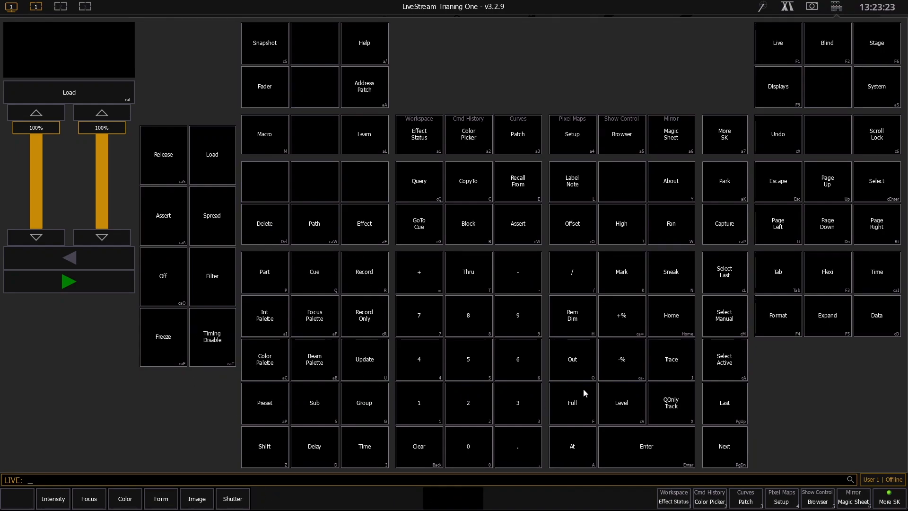
{"action": "left_click", "coordinate": [836, 6]}
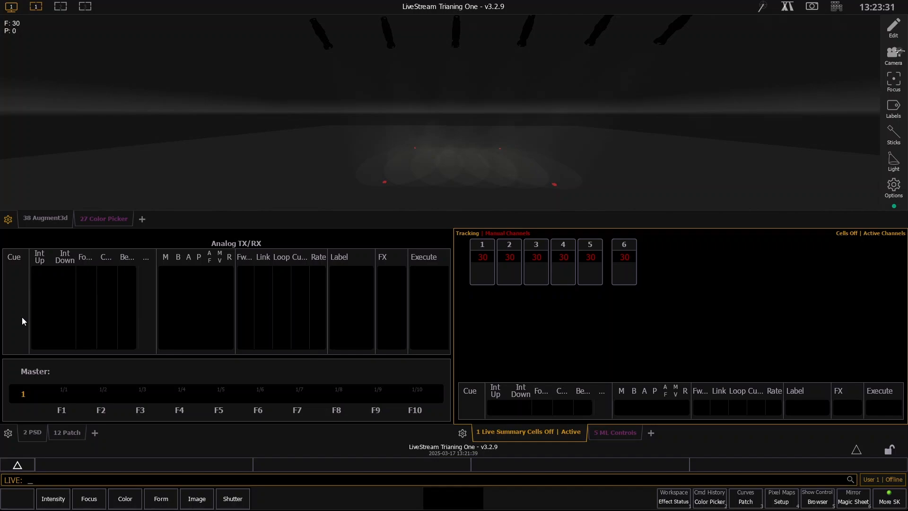
{"action": "key", "text": "r"}
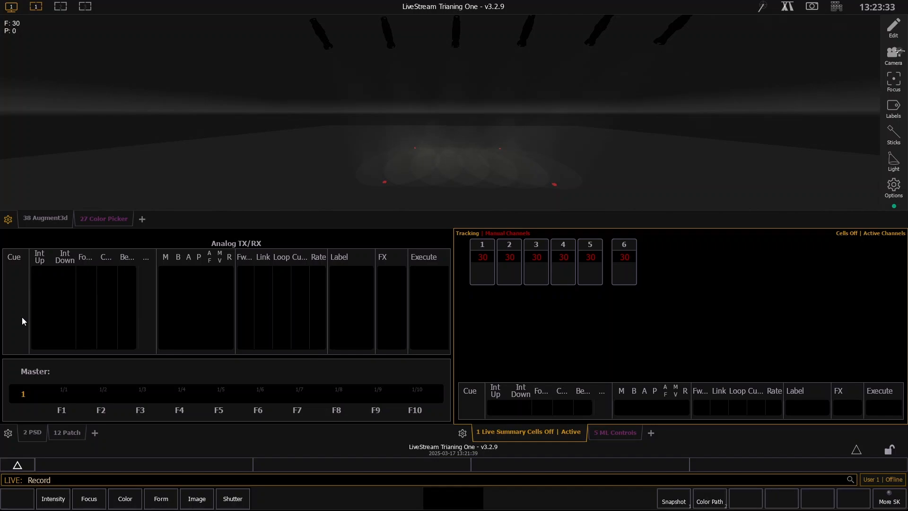
{"action": "key", "text": "1"}
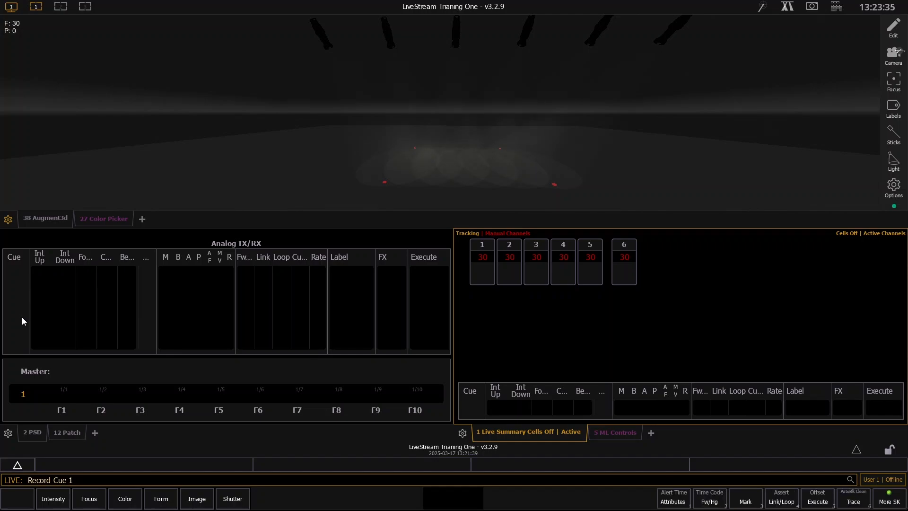
{"action": "key", "text": "Return"}
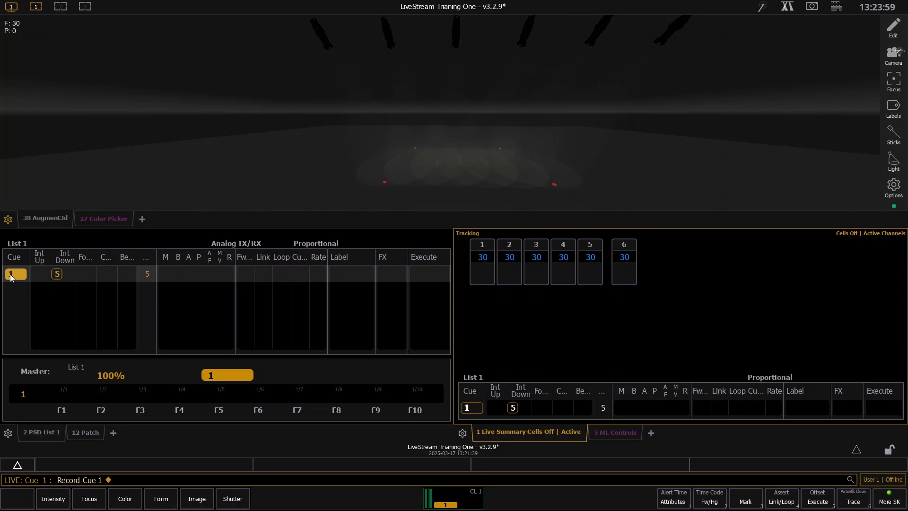
- Set channels 2, 4 and 6 to 50 percent intensity
{"action": "type", "text": "2 + "}
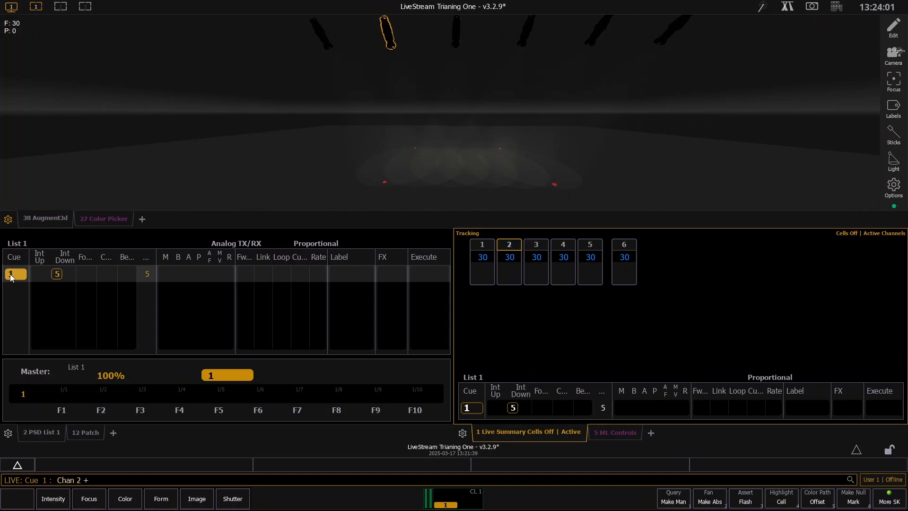
{"action": "type", "text": "4 + 6 @ "}
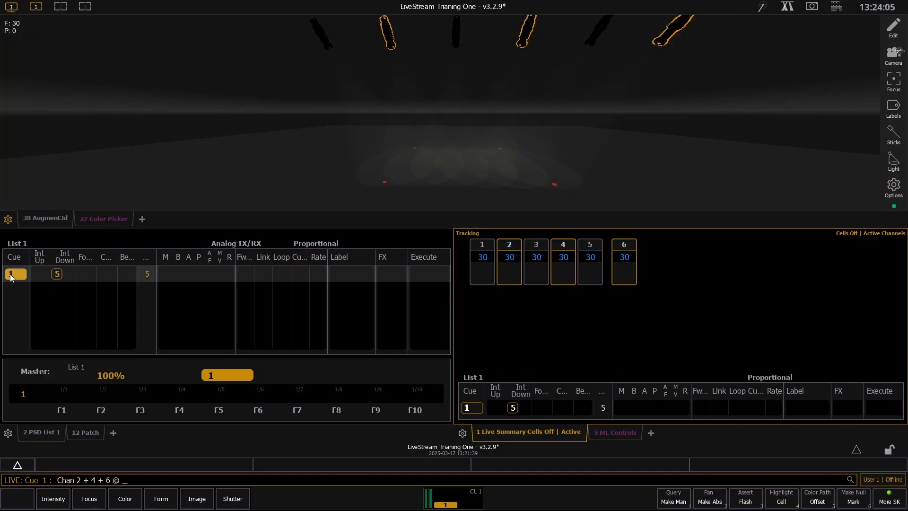
{"action": "type", "text": "50"}
{"action": "key", "text": "Return"}
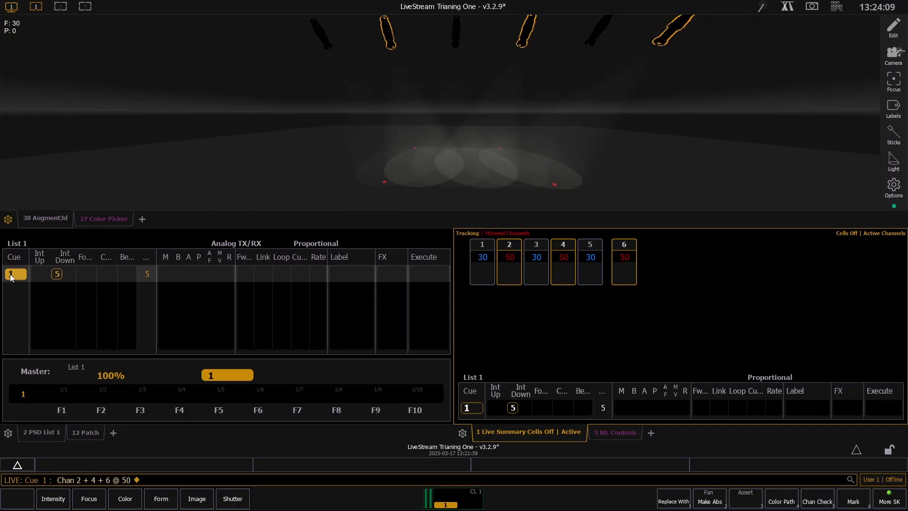
- Record the changed look as cue 2
{"action": "key", "text": "r"}
{"action": "key", "text": "q"}
{"action": "key", "text": "2"}
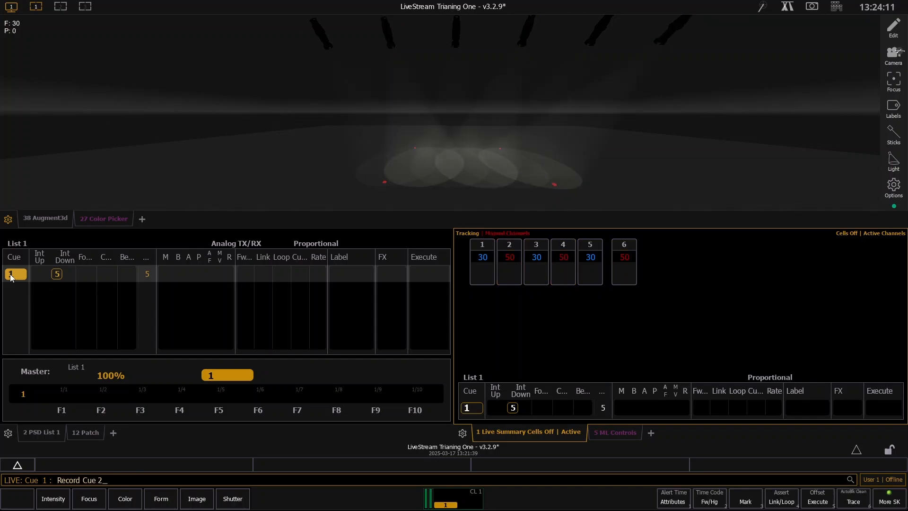
{"action": "key", "text": "Return"}
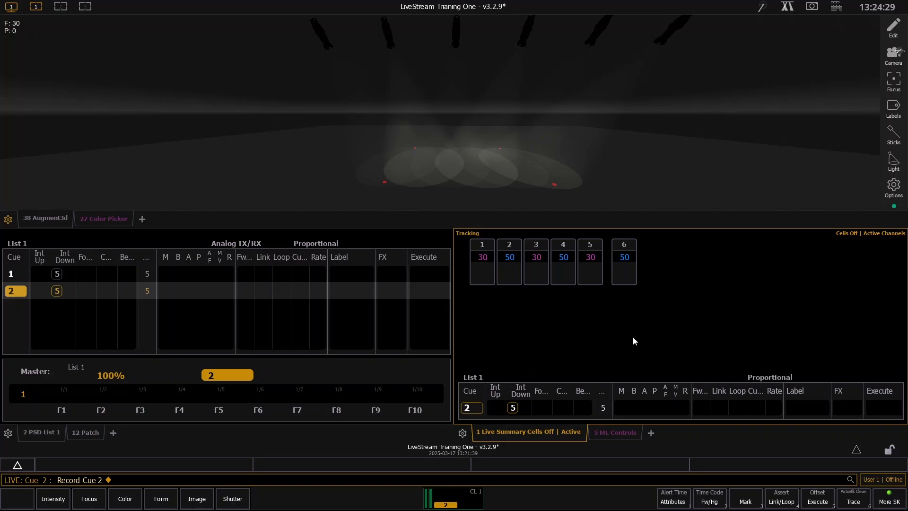
- Set channels 1, 3 and 5 to 0 percent intensity
{"action": "type", "text": "1 + "}
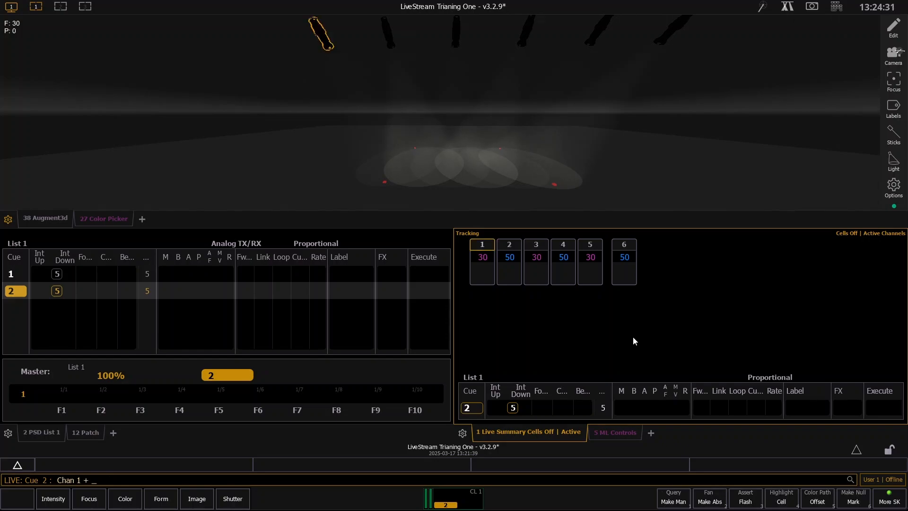
{"action": "type", "text": "3 + 5"}
{"action": "key", "text": "Return"}
{"action": "type", "text": "@"}
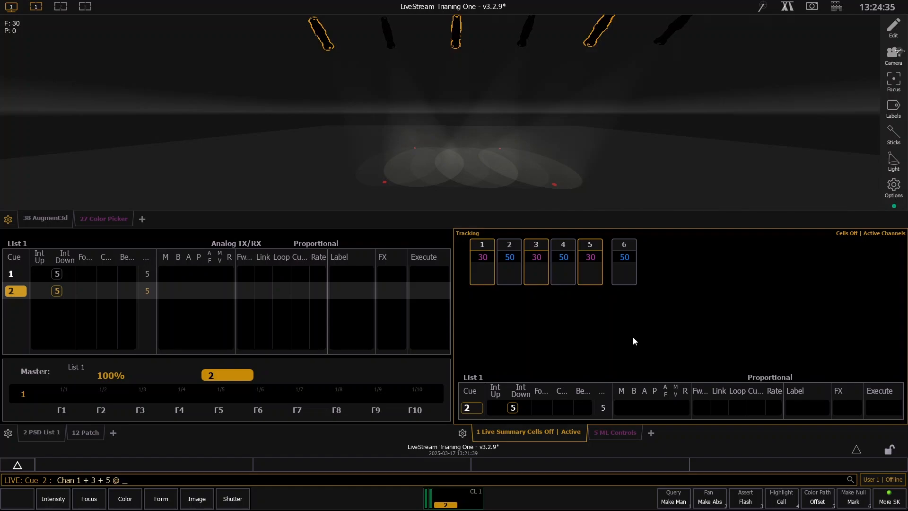
{"action": "key", "text": "BackSpace"}
{"action": "type", "text": "@0"}
{"action": "key", "text": "Return"}
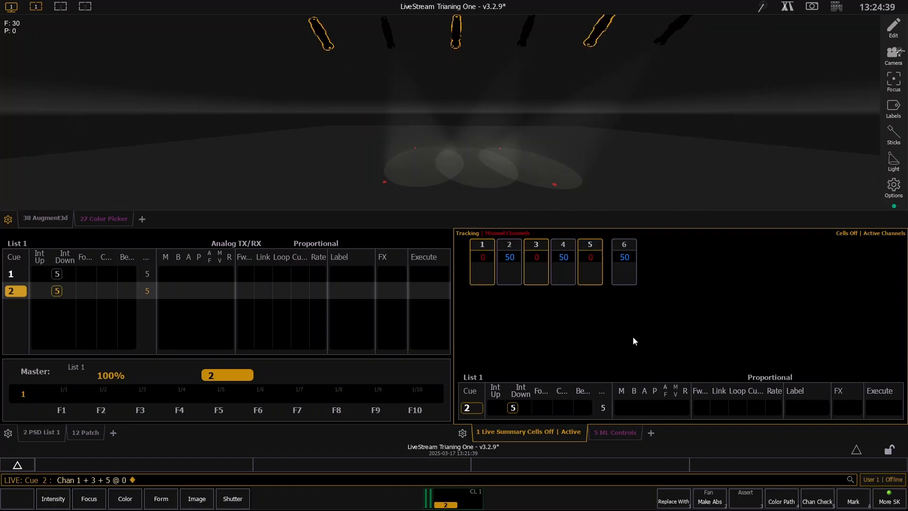
- Clear the command line and record the current look as cue 3
{"action": "key", "text": "BackSpace"}
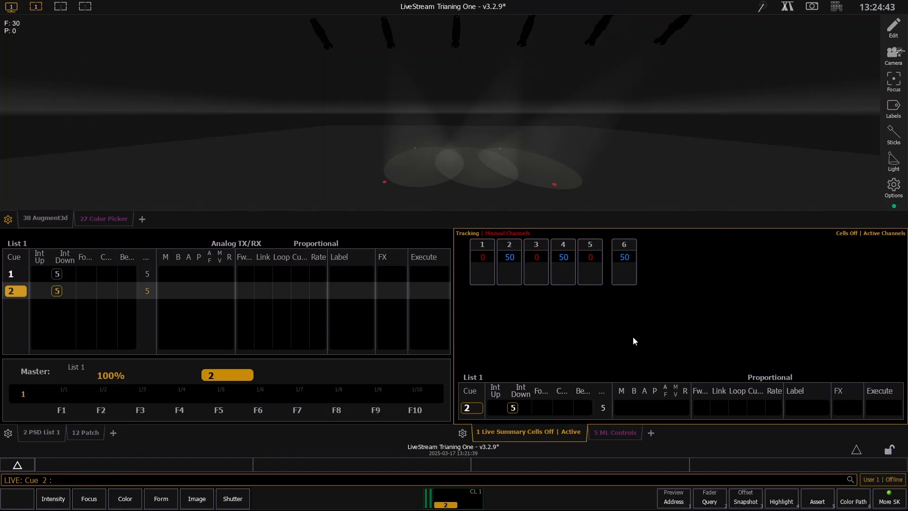
{"action": "key", "text": "r"}
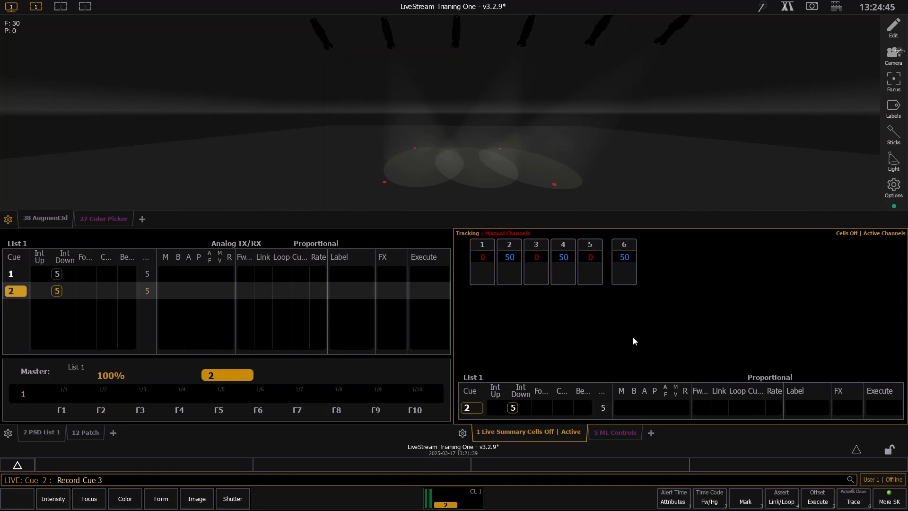
{"action": "key", "text": "Return"}
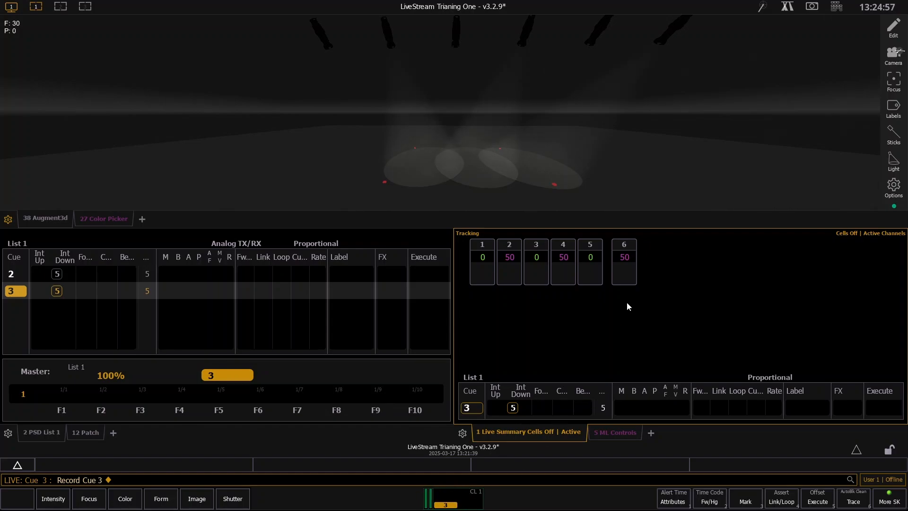
- Bring up the virtual keypad with the playback controls and step back from cue 3 through cues 2 and 1 to out
{"action": "left_click", "coordinate": [837, 6]}
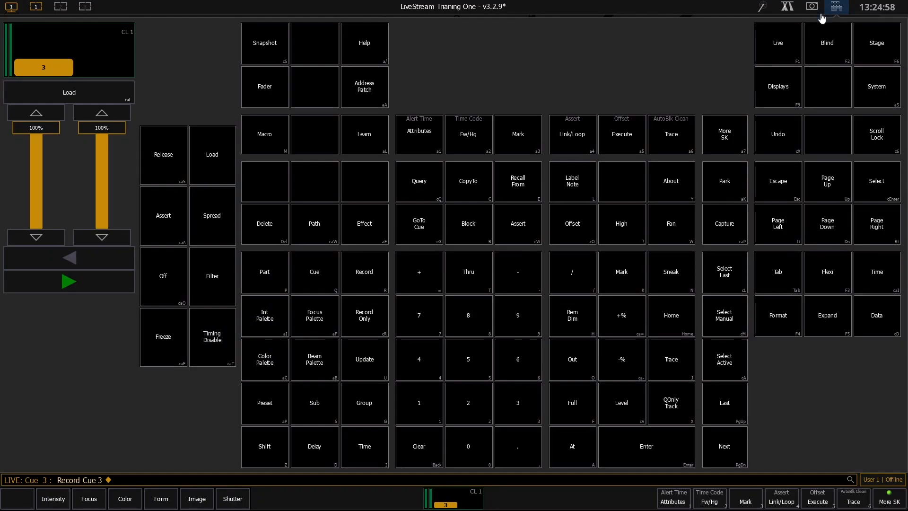
{"action": "left_click", "coordinate": [78, 263]}
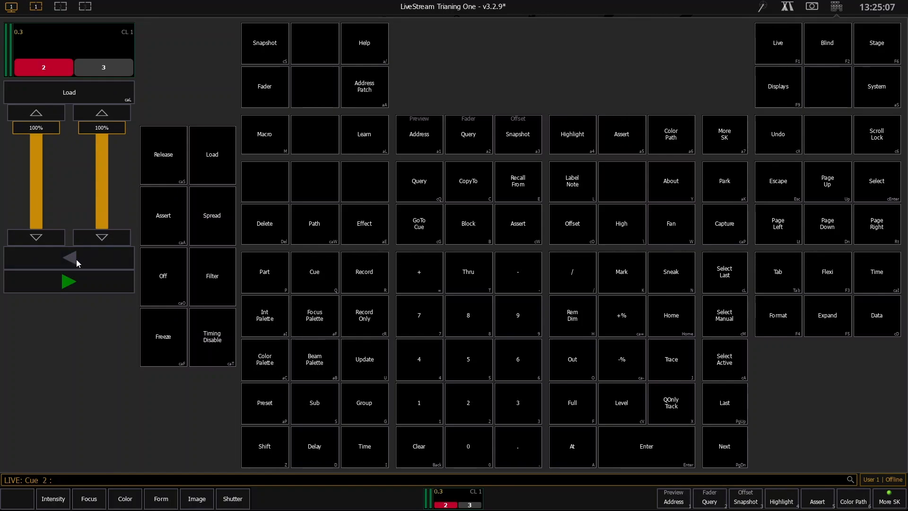
{"action": "left_click", "coordinate": [75, 261]}
{"action": "left_click", "coordinate": [51, 259]}
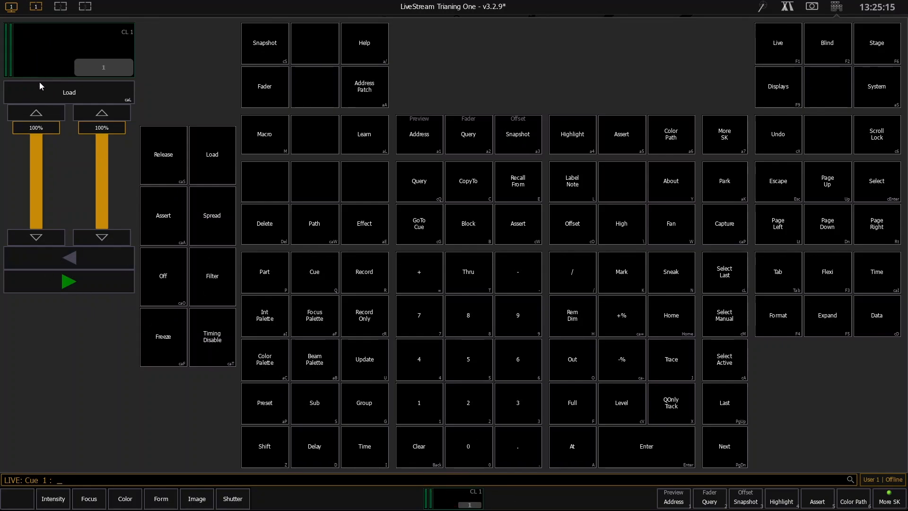
- Play cues 1 and 2 forward in sequence and close the virtual keypad
{"action": "left_click", "coordinate": [92, 290]}
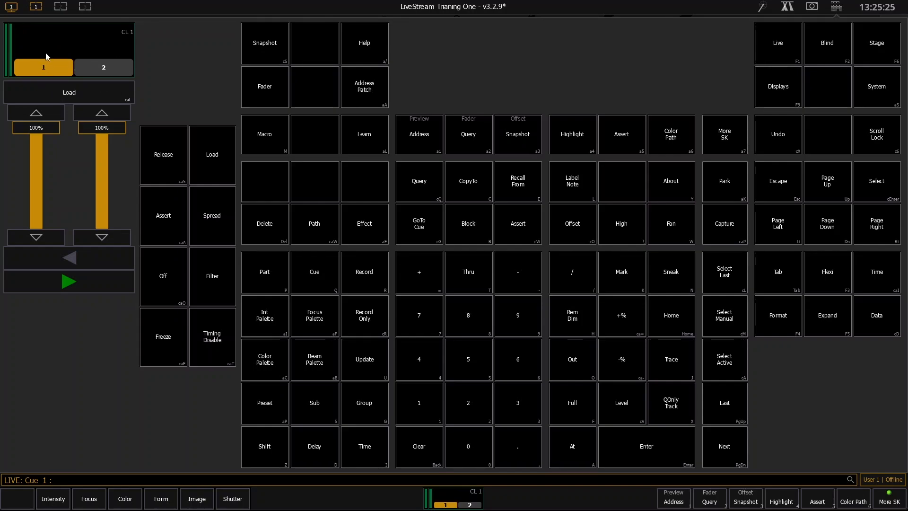
{"action": "left_click", "coordinate": [113, 289]}
{"action": "left_click", "coordinate": [837, 6]}
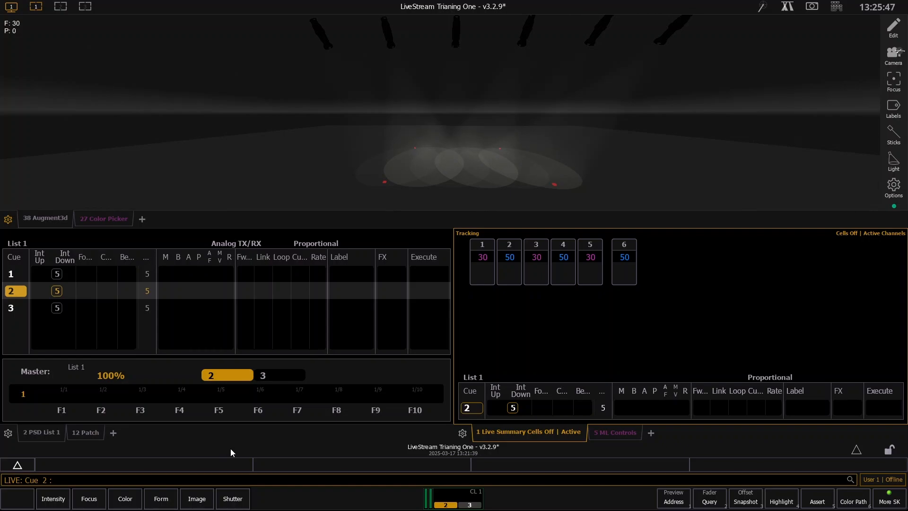
- Run cue 3 from the live display, then step back through cues 2 and 1 to out
{"action": "key", "text": "space"}
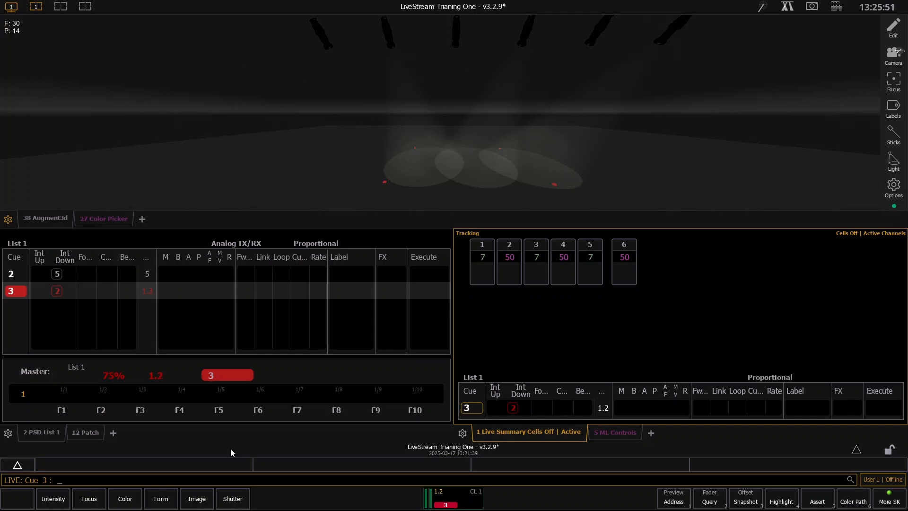
{"action": "key", "text": "ctrl+space"}
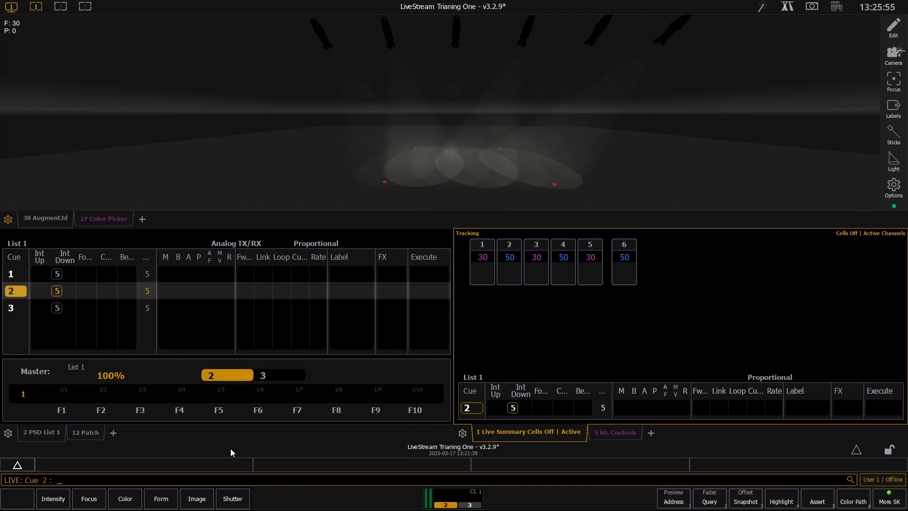
{"action": "key", "text": "ctrl+alt+space"}
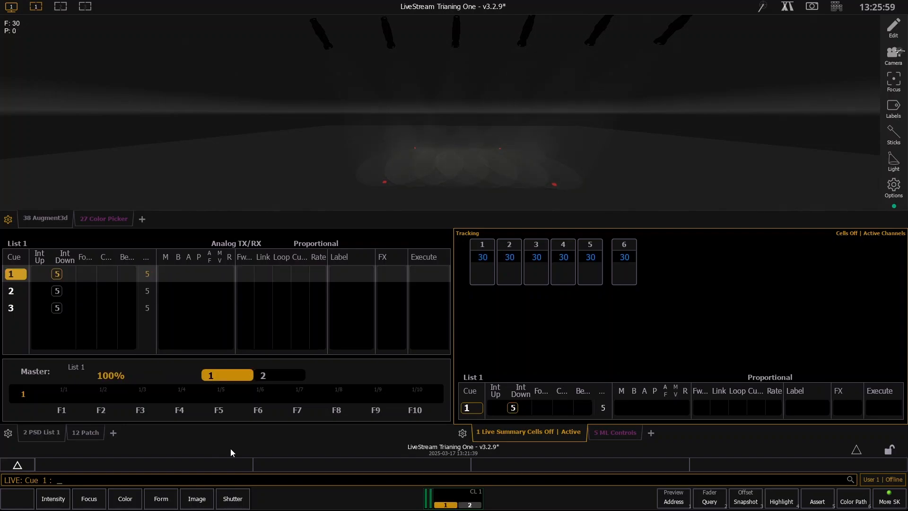
{"action": "key", "text": "ctrl+alt+space"}
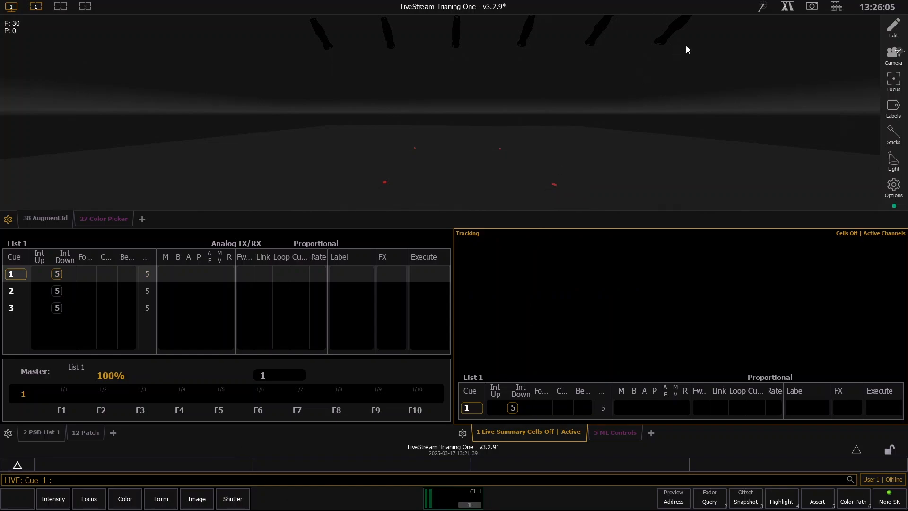
- On the virtual keypad, start cue 1, halt and resume its fade, then step back to out and close the keypad
{"action": "left_click", "coordinate": [836, 7]}
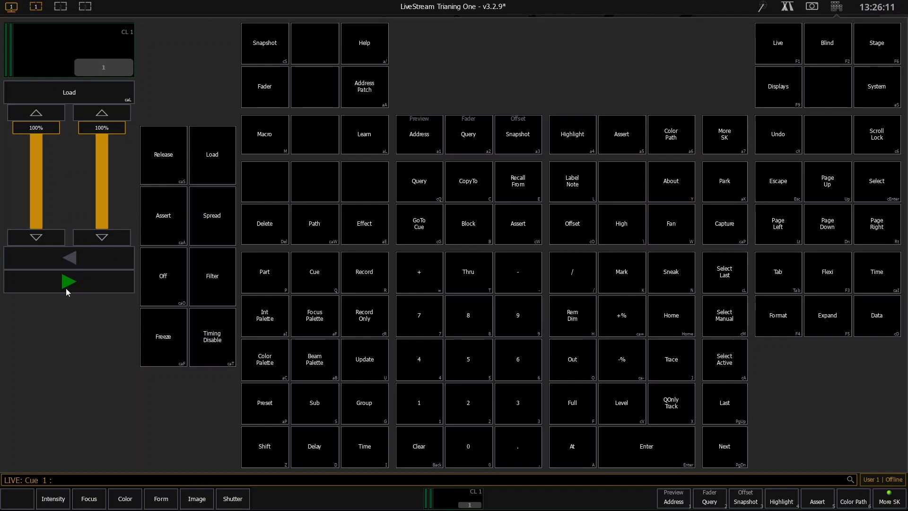
{"action": "left_click", "coordinate": [68, 283]}
{"action": "left_click", "coordinate": [68, 260]}
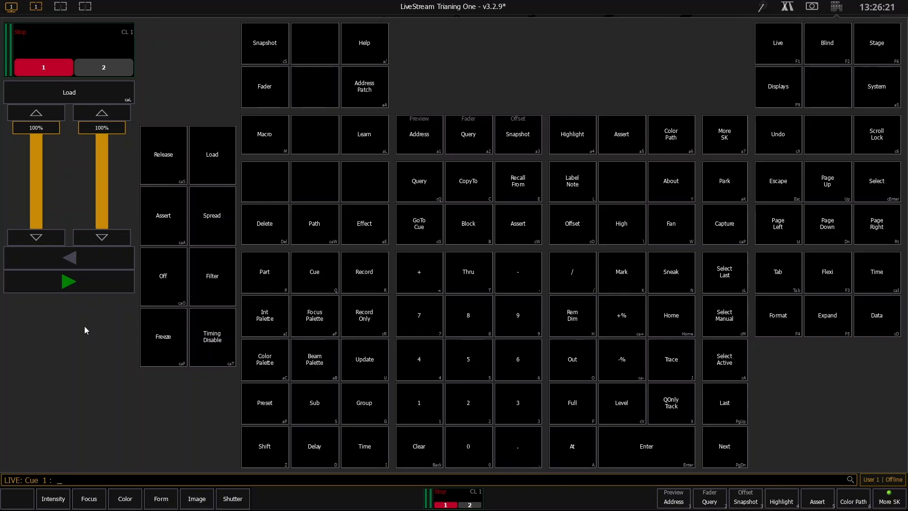
{"action": "left_click", "coordinate": [67, 284]}
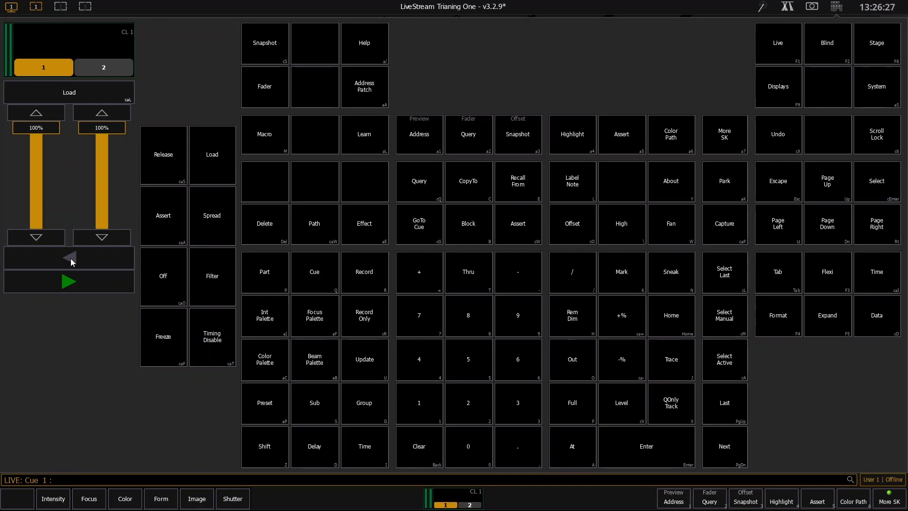
{"action": "left_click", "coordinate": [71, 259]}
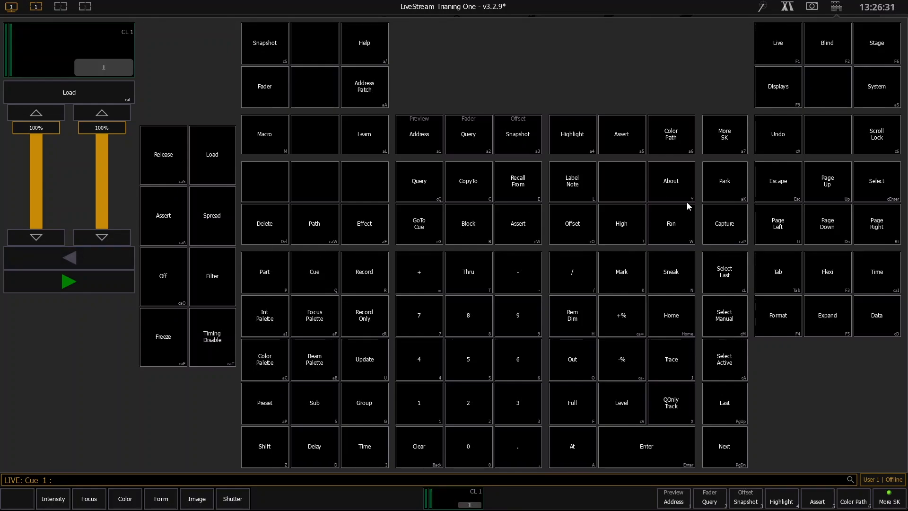
{"action": "left_click", "coordinate": [842, 16]}
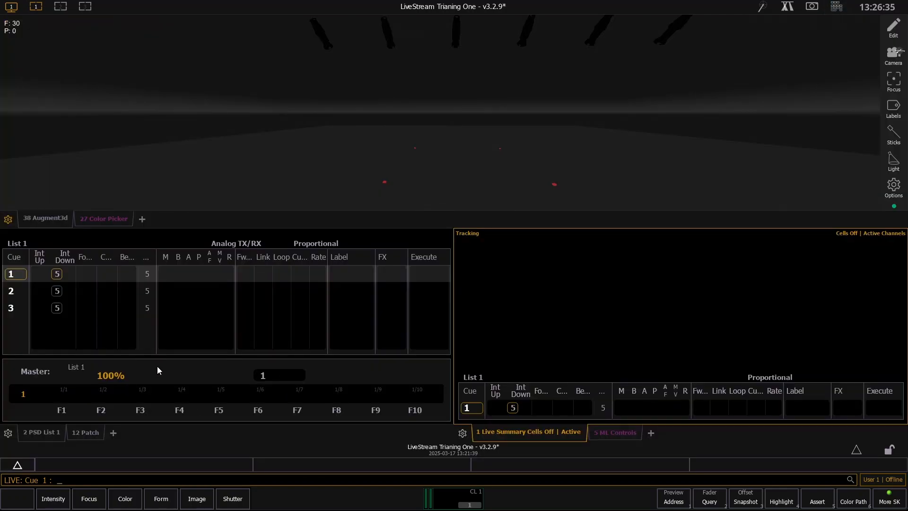
- Run cue 1 from the live display and make the playback status list the active display
{"action": "key", "text": "ctrl+space"}
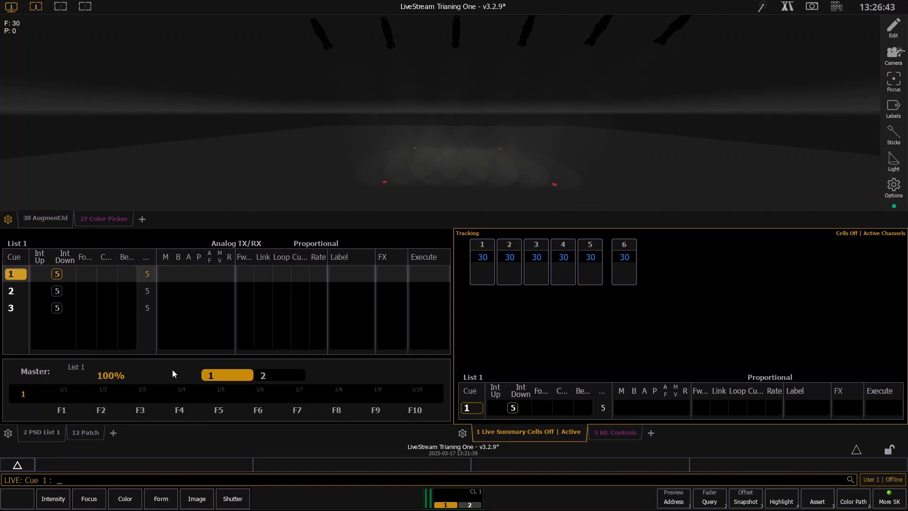
{"action": "left_click", "coordinate": [193, 444]}
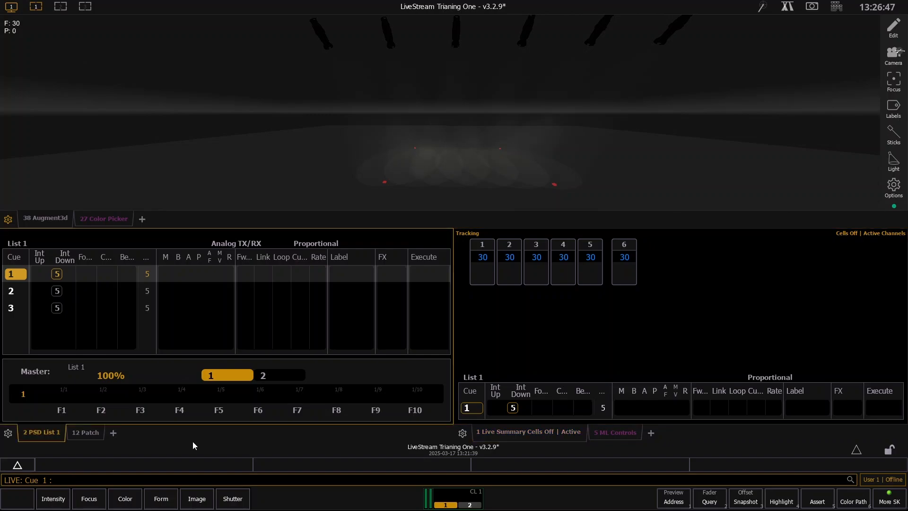
{"action": "key", "text": "ctrl+g"}
{"action": "type", "text": "0"}
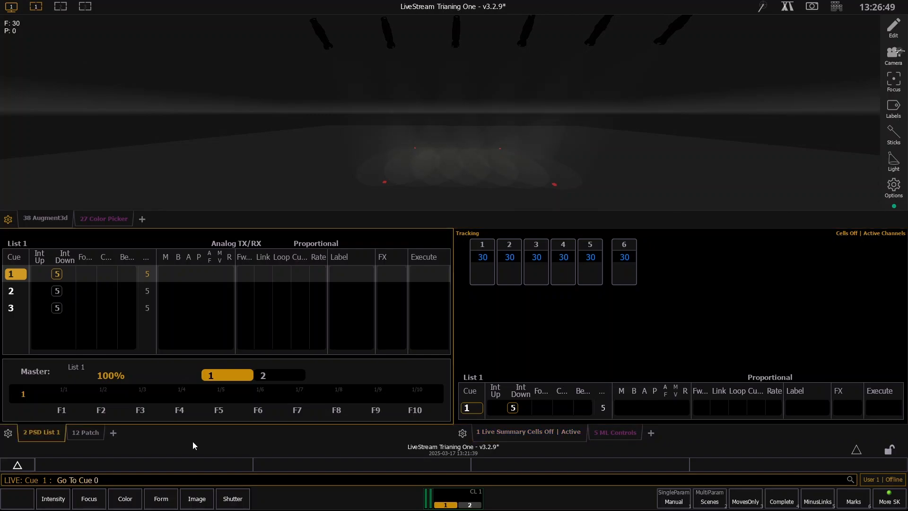
{"action": "key", "text": "BackSpace"}
{"action": "key", "text": "BackSpace"}
- Disable the spacebar Go function and test whether it still triggers the next cue
{"action": "key", "text": "ctrl+space"}
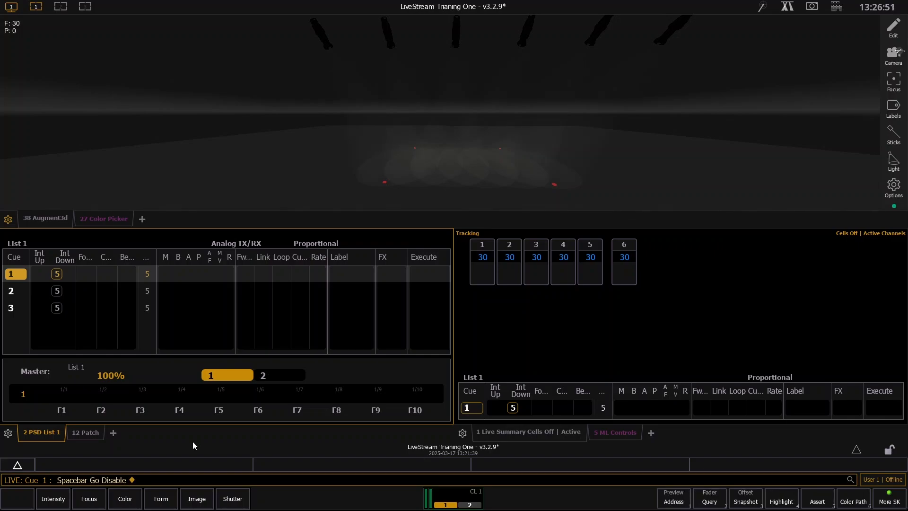
{"action": "key", "text": "BackSpace"}
{"action": "key", "text": "space"}
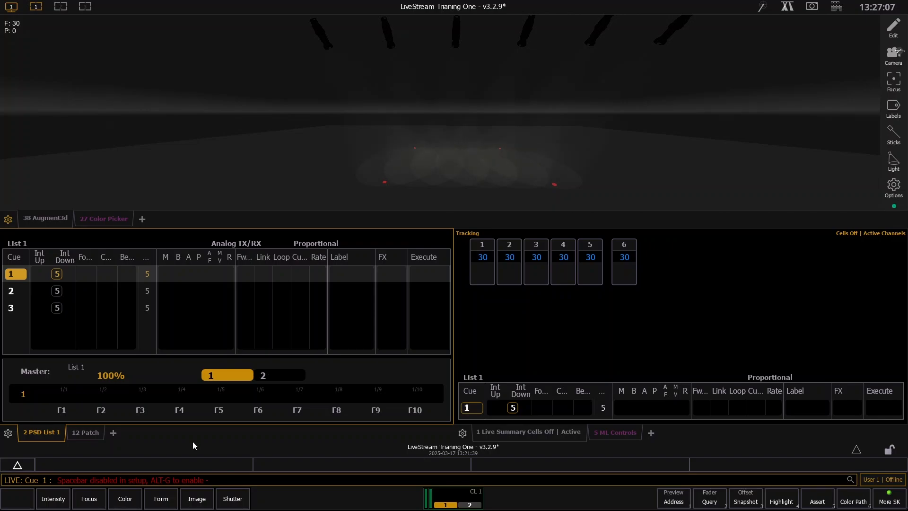
{"action": "key", "text": "space"}
- Enable the spacebar Go function and use it to run cue 2
{"action": "key", "text": "alt+g"}
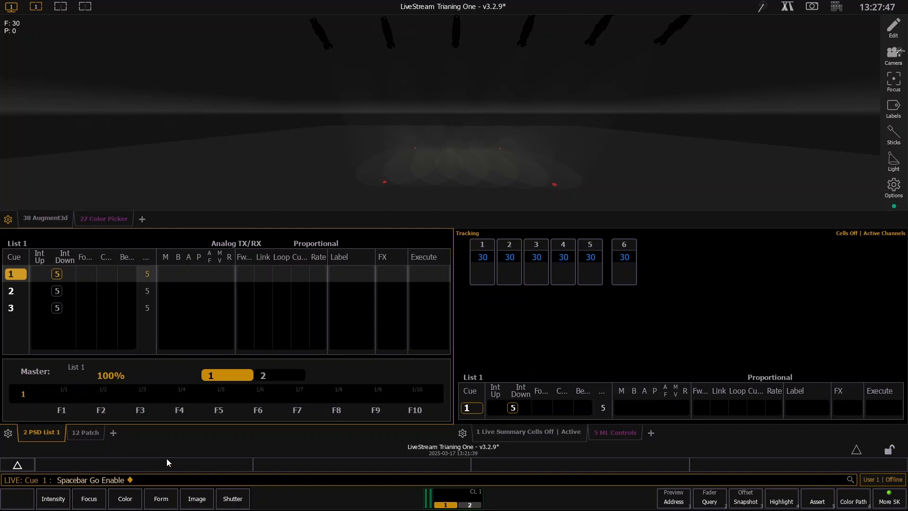
{"action": "key", "text": "alt+g"}
{"action": "key", "text": "alt+g"}
{"action": "key", "text": "space"}
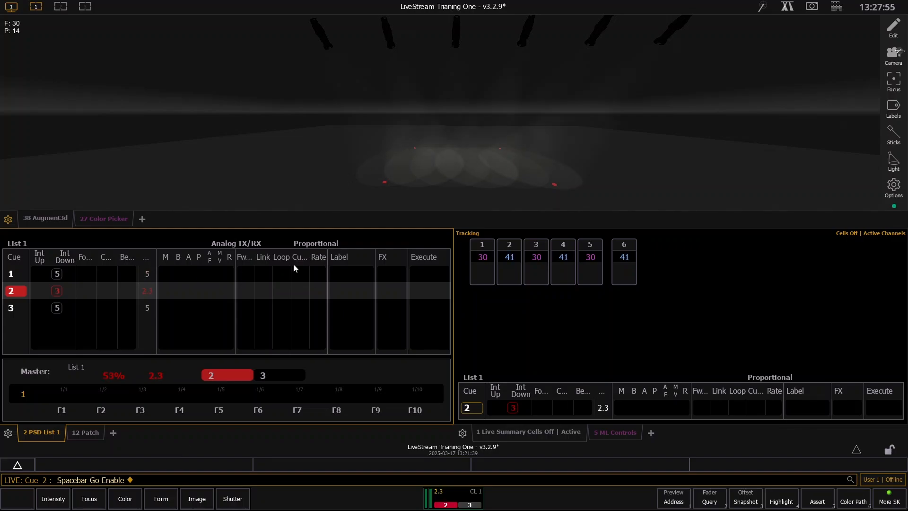
- Enter channel 1 on the command line and move the playback status list into the upper frame beside the Color Picker
{"action": "type", "text": "1_"}
{"action": "double_click", "coordinate": [38, 433]}
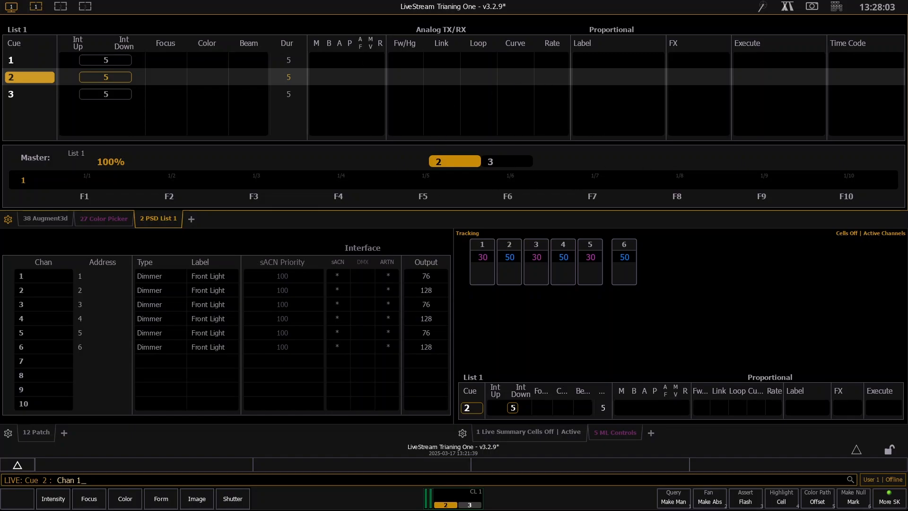
- Open the playback status list's display configuration and enable the Notes and Alert Time columns
{"action": "left_click", "coordinate": [158, 218]}
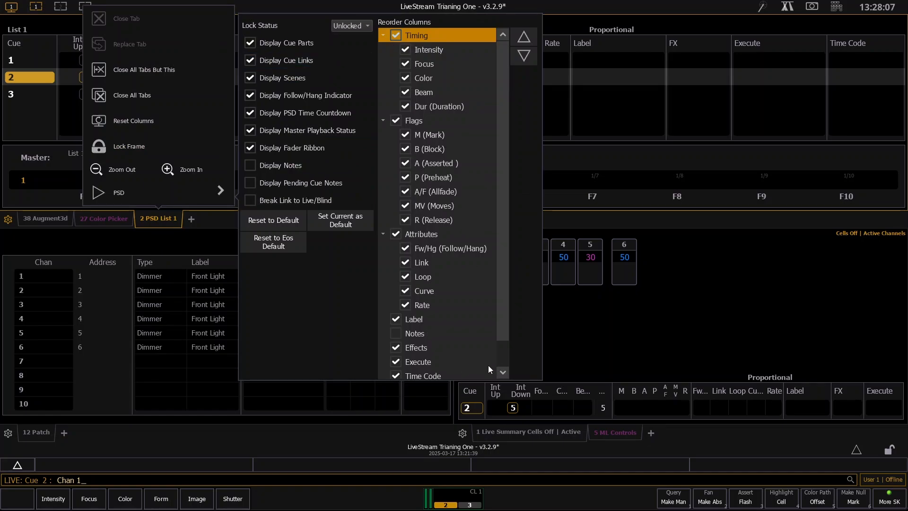
{"action": "scroll", "coordinate": [461, 321], "scroll_direction": "down", "scroll_amount": 1}
{"action": "scroll", "coordinate": [461, 321], "scroll_direction": "up", "scroll_amount": 1}
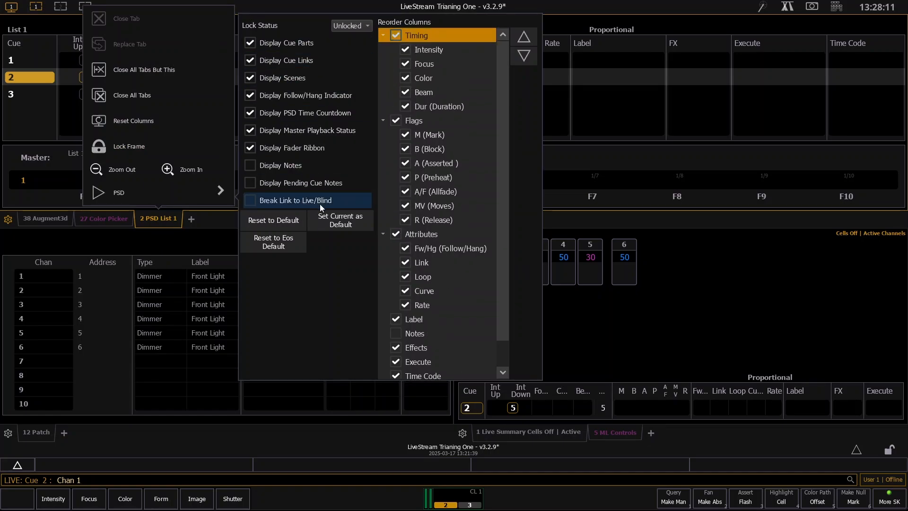
{"action": "scroll", "coordinate": [436, 300], "scroll_direction": "down", "scroll_amount": 1}
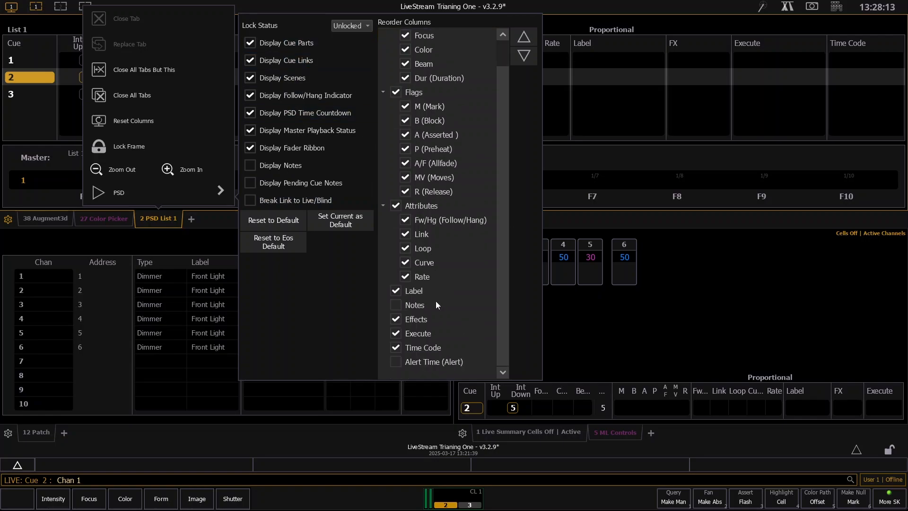
{"action": "left_click", "coordinate": [397, 306]}
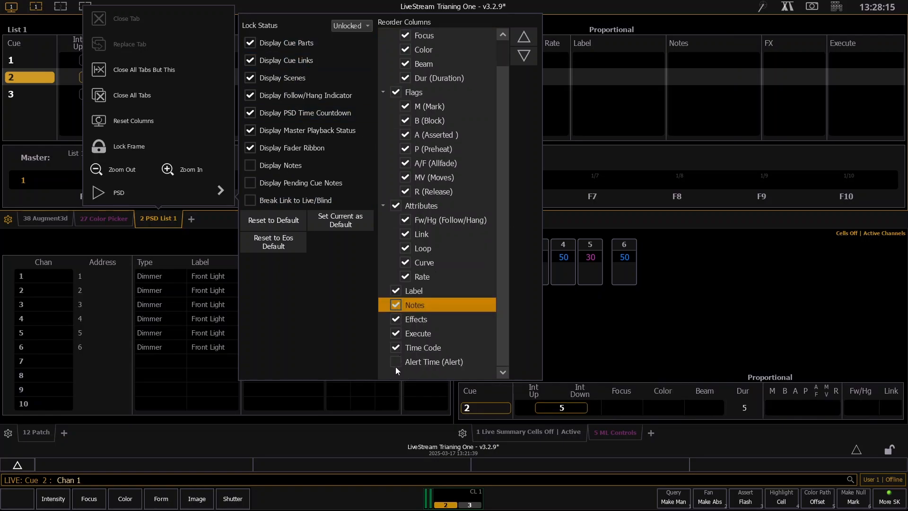
{"action": "left_click", "coordinate": [394, 363]}
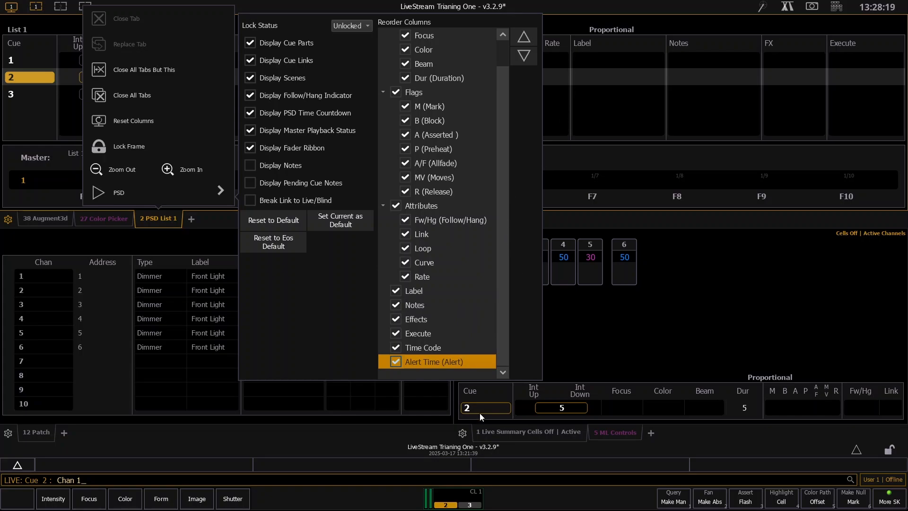
- Move the Alert Time column up the column order to first place, above Timing
{"action": "left_click", "coordinate": [524, 41]}
{"action": "left_click", "coordinate": [524, 41]}
{"action": "left_click", "coordinate": [524, 41]}
{"action": "left_click", "coordinate": [524, 41]}
{"action": "left_click", "coordinate": [524, 41]}
{"action": "left_click", "coordinate": [524, 41]}
{"action": "left_click", "coordinate": [524, 40]}
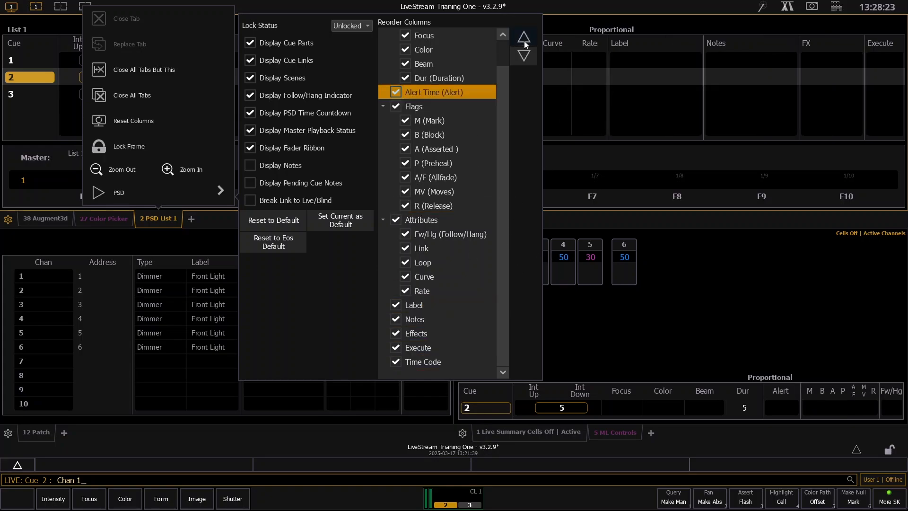
{"action": "left_click", "coordinate": [524, 40]}
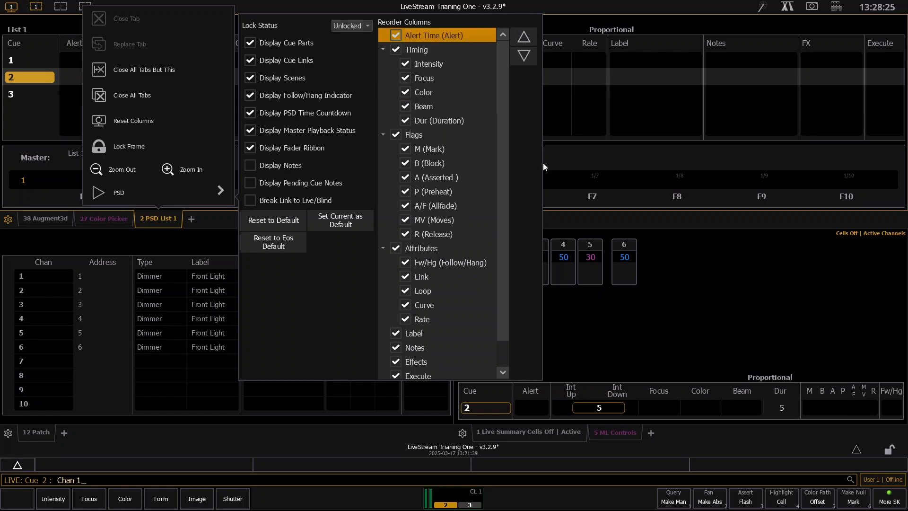
- Move the Label column up the column order to directly below Alert Time
{"action": "left_click", "coordinate": [416, 50]}
{"action": "left_click", "coordinate": [421, 78]}
{"action": "left_click", "coordinate": [456, 235]}
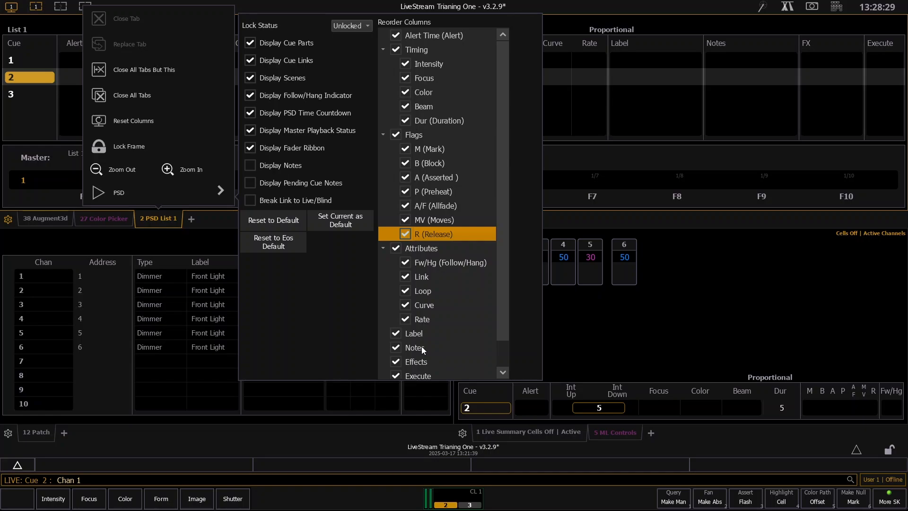
{"action": "left_click", "coordinate": [426, 333]}
{"action": "double_click", "coordinate": [522, 36]}
{"action": "left_click", "coordinate": [522, 35]}
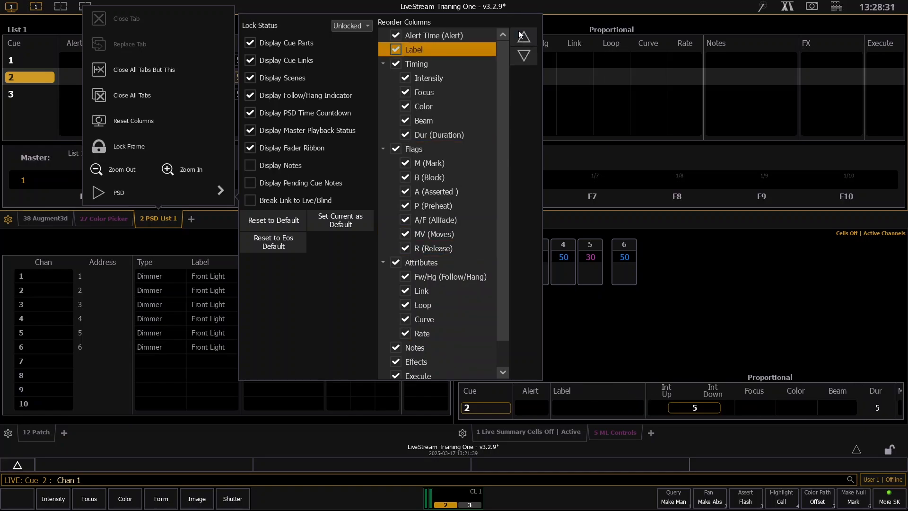
- Move the Notes column up to directly below Label and close the display configuration
{"action": "left_click", "coordinate": [420, 347]}
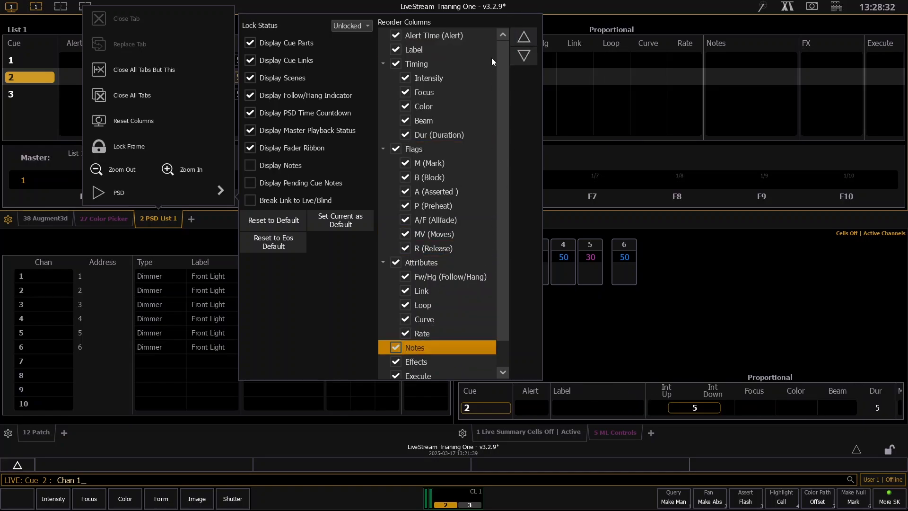
{"action": "double_click", "coordinate": [523, 36]}
{"action": "left_click", "coordinate": [523, 35]}
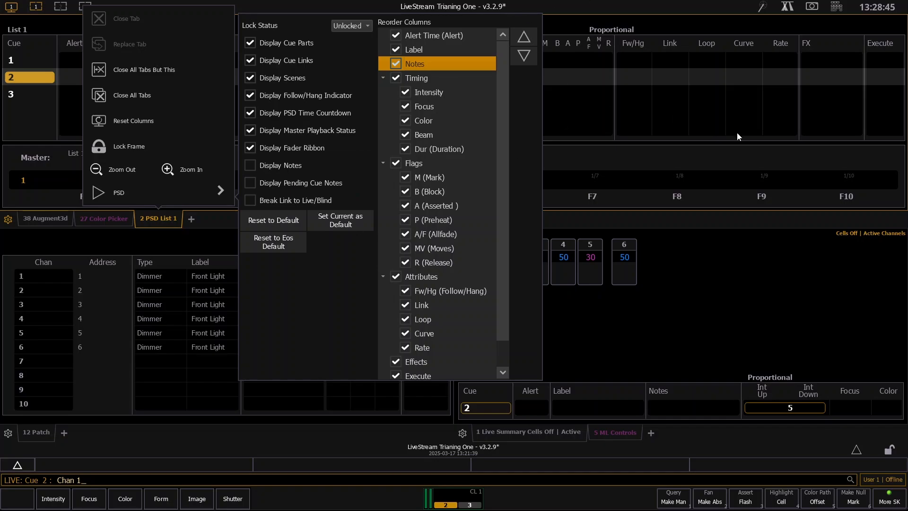
{"action": "left_click", "coordinate": [728, 158]}
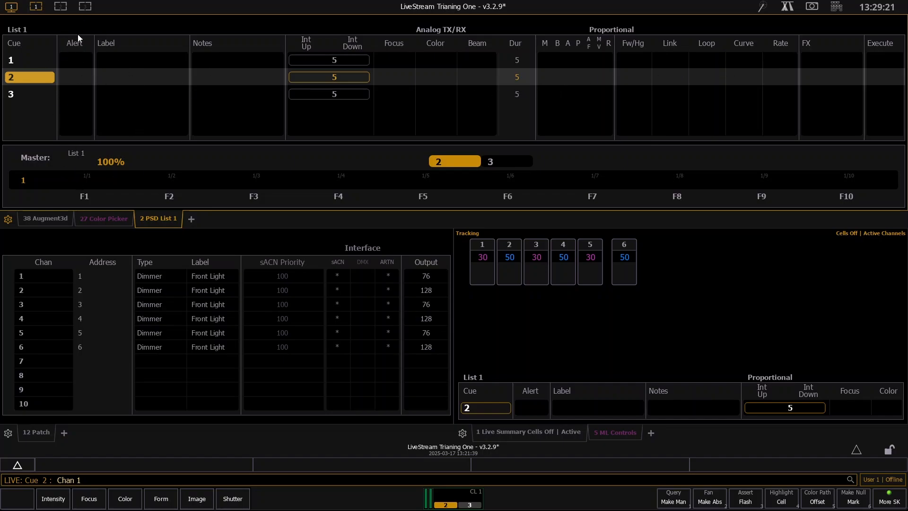
- Reopen the playback status list's display configuration and move the Time Code column up between Alert Time and Label
{"action": "right_click", "coordinate": [152, 220]}
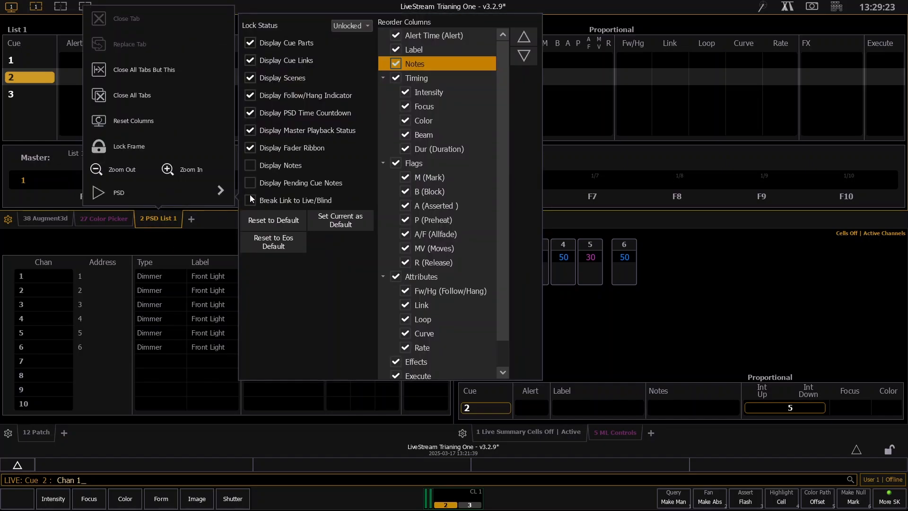
{"action": "scroll", "coordinate": [507, 79], "scroll_direction": "down", "scroll_amount": 2}
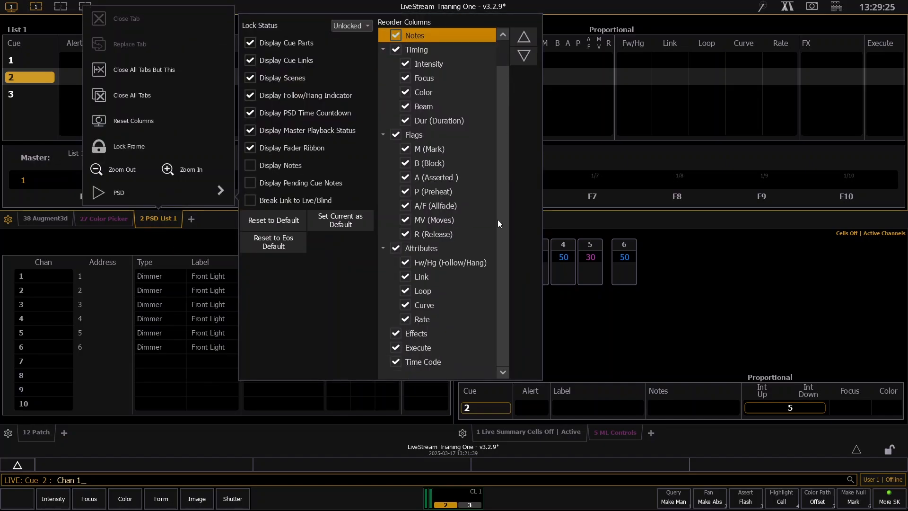
{"action": "left_click", "coordinate": [434, 364]}
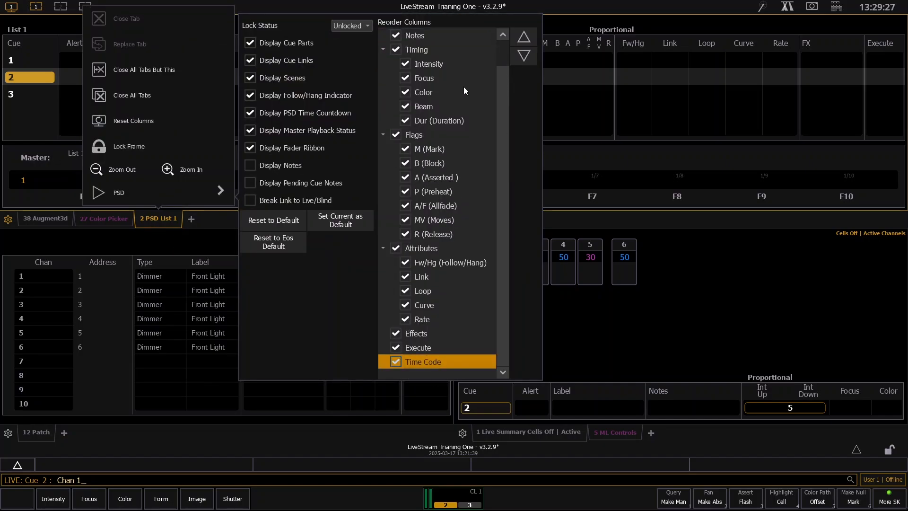
{"action": "left_click", "coordinate": [524, 37]}
{"action": "left_click", "coordinate": [524, 37]}
{"action": "left_click", "coordinate": [524, 37]}
{"action": "left_click", "coordinate": [524, 37]}
{"action": "left_click", "coordinate": [524, 37]}
{"action": "left_click", "coordinate": [524, 37]}
{"action": "left_click", "coordinate": [524, 37]}
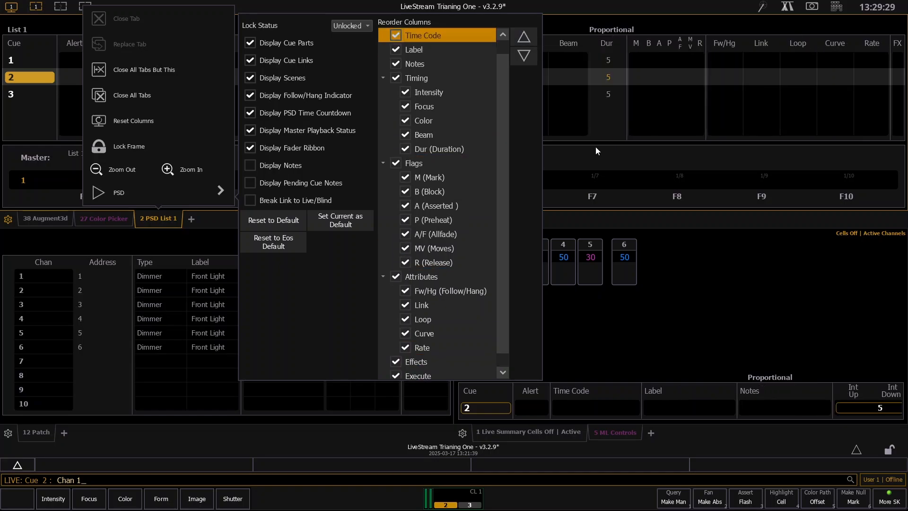
{"action": "left_click", "coordinate": [459, 157]}
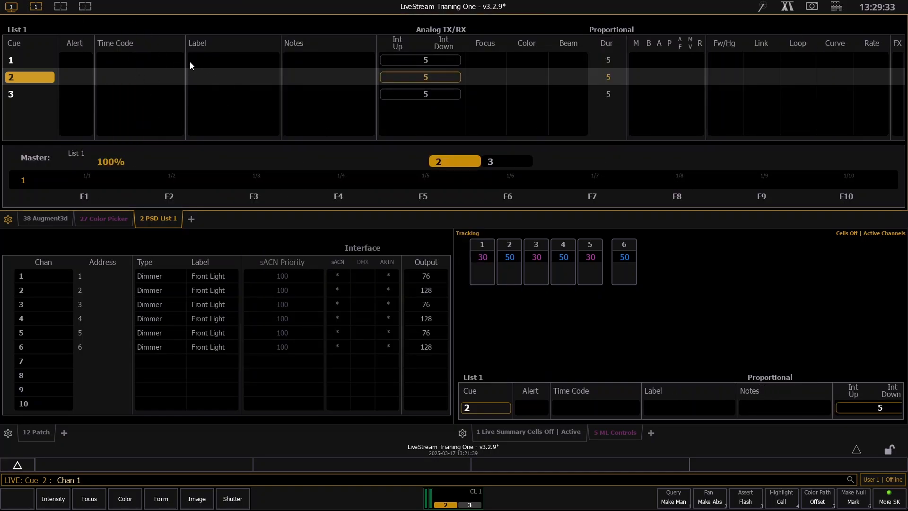
- Narrow the Alert, Time Code, Label and Notes columns in the playback status list
{"action": "left_click_drag", "start_coordinate": [94, 44], "coordinate": [83, 48]}
{"action": "left_click_drag", "start_coordinate": [174, 44], "coordinate": [135, 44]}
{"action": "left_click_drag", "start_coordinate": [228, 45], "coordinate": [187, 44]}
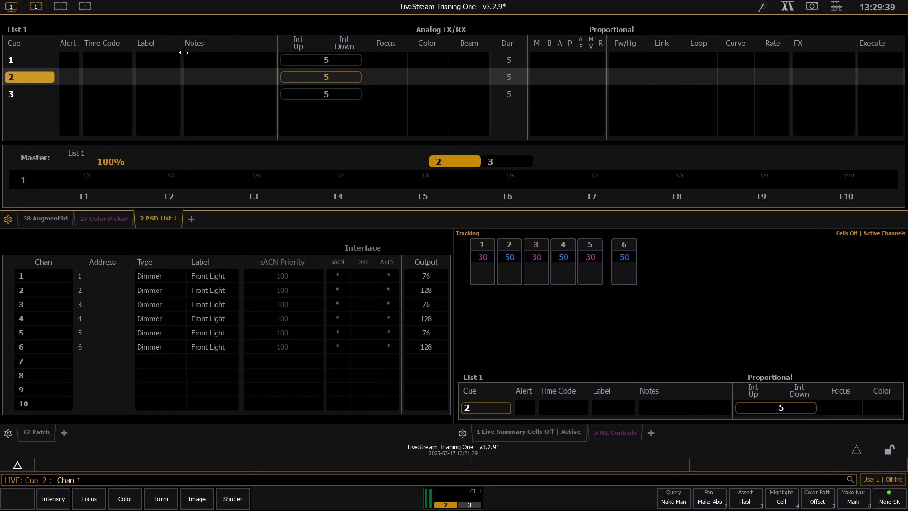
{"action": "left_click_drag", "start_coordinate": [283, 44], "coordinate": [220, 56]}
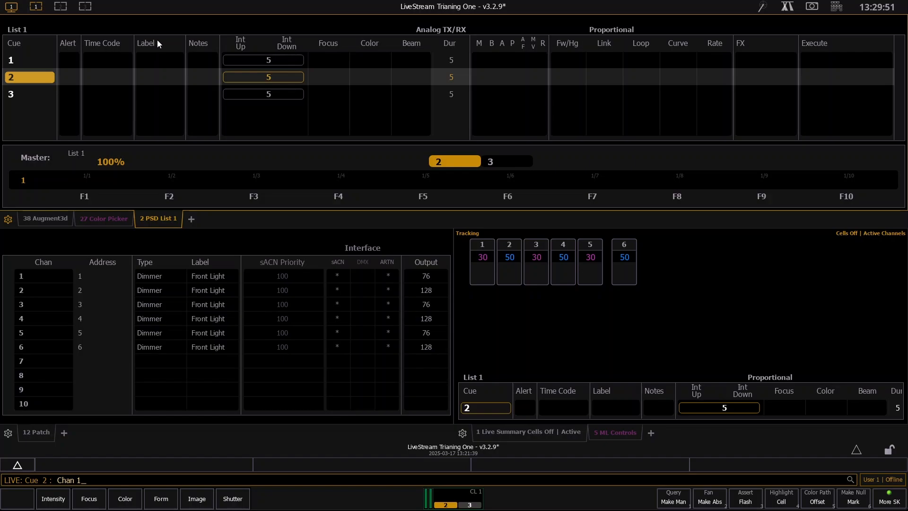
{"action": "left_click", "coordinate": [150, 59]}
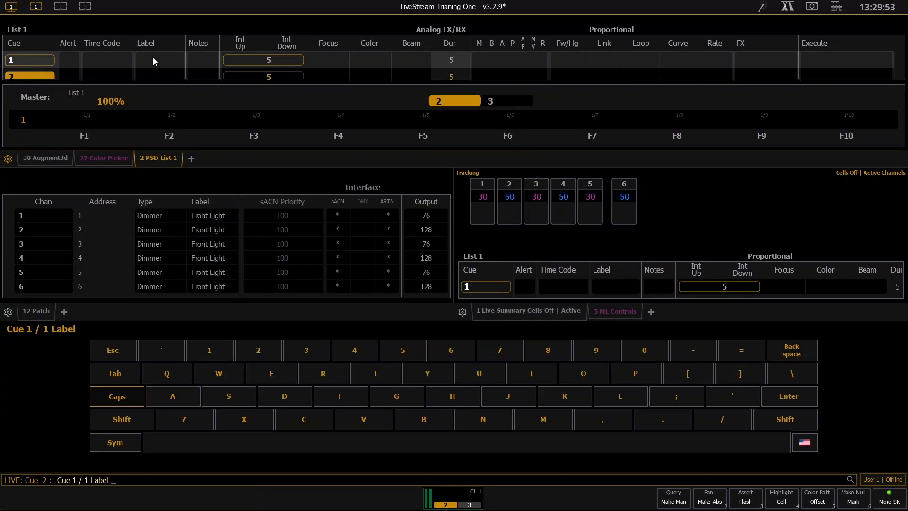
{"action": "key", "text": "BackSpace"}
{"action": "key", "text": "BackSpace"}
{"action": "key", "text": "BackSpace"}
{"action": "key", "text": "BackSpace"}
{"action": "key", "text": "BackSpace"}
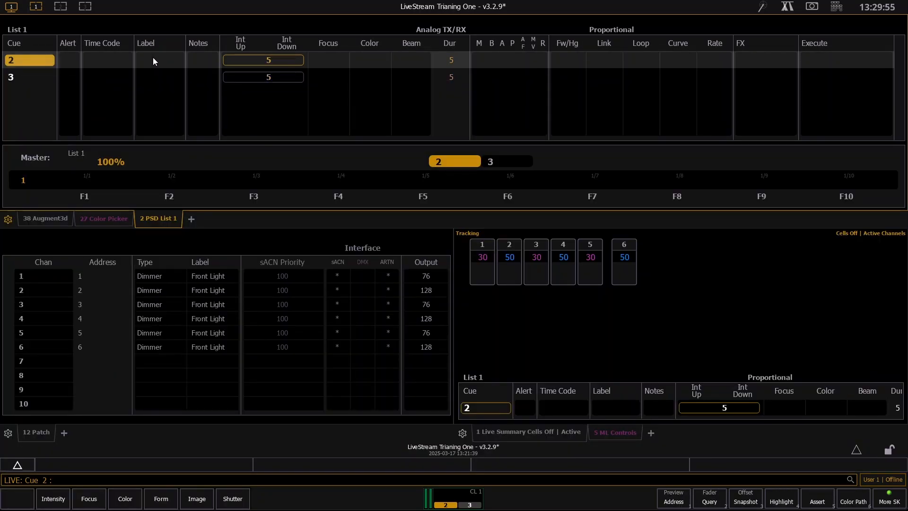
{"action": "type", "text": "1"}
{"action": "key", "text": "BackSpace"}
{"action": "key", "text": "BackSpace"}
{"action": "type", "text": "1"}
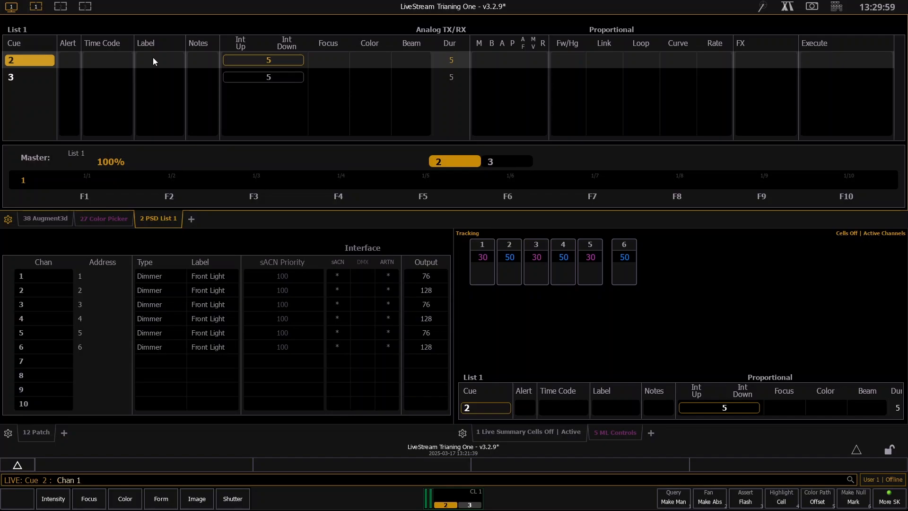
{"action": "key", "text": "BackSpace"}
{"action": "key", "text": "BackSpace"}
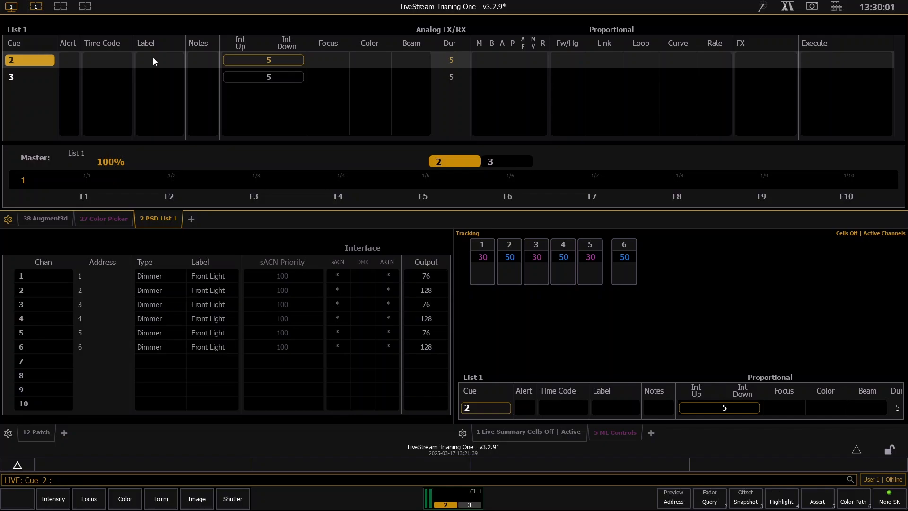
- Select cue 1 on the command line and label it "First Cue"
{"action": "key", "text": "q"}
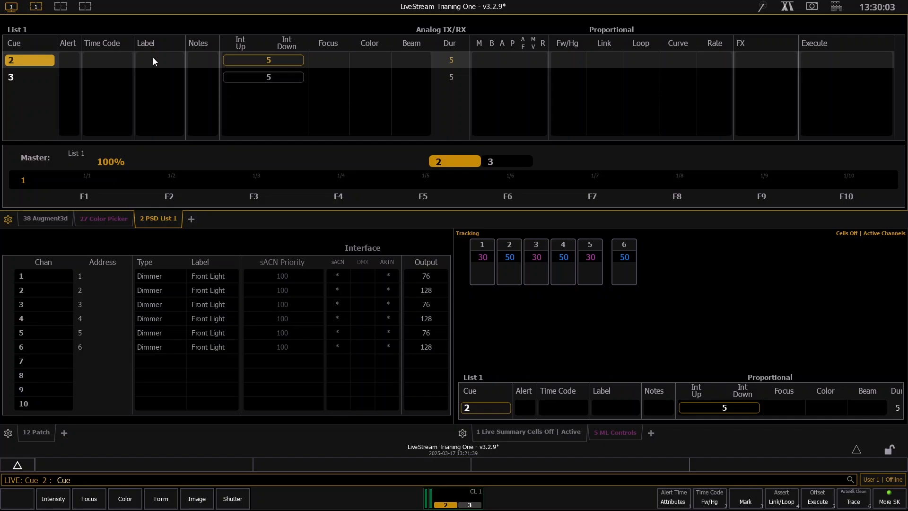
{"action": "left_click", "coordinate": [836, 8]}
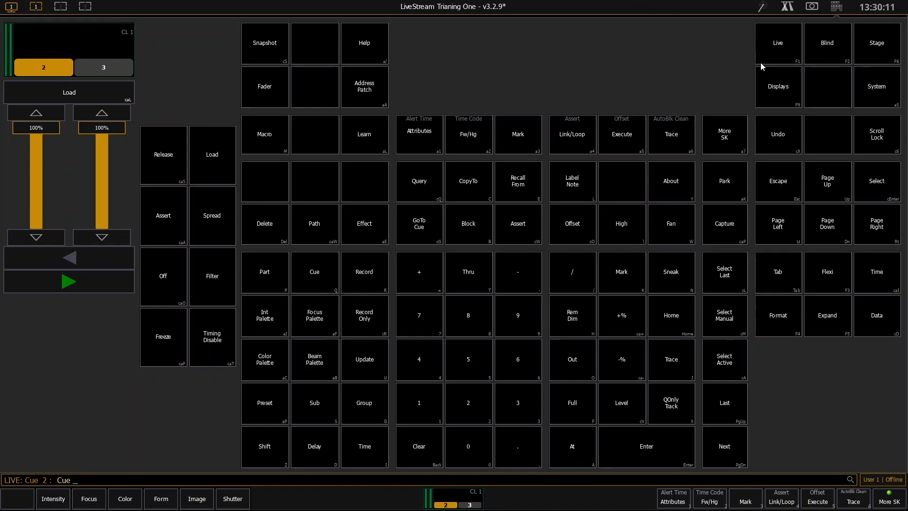
{"action": "left_click", "coordinate": [837, 7]}
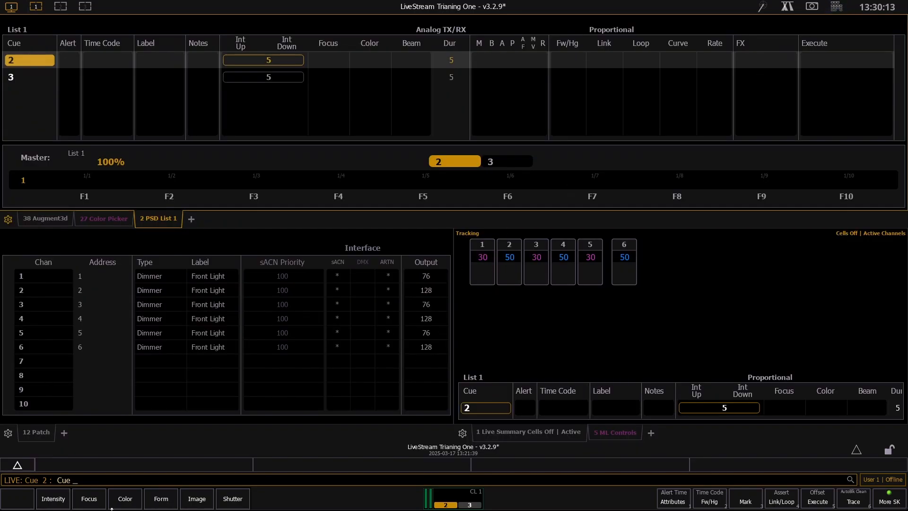
{"action": "type", "text": "1"}
{"action": "key", "text": "Return"}
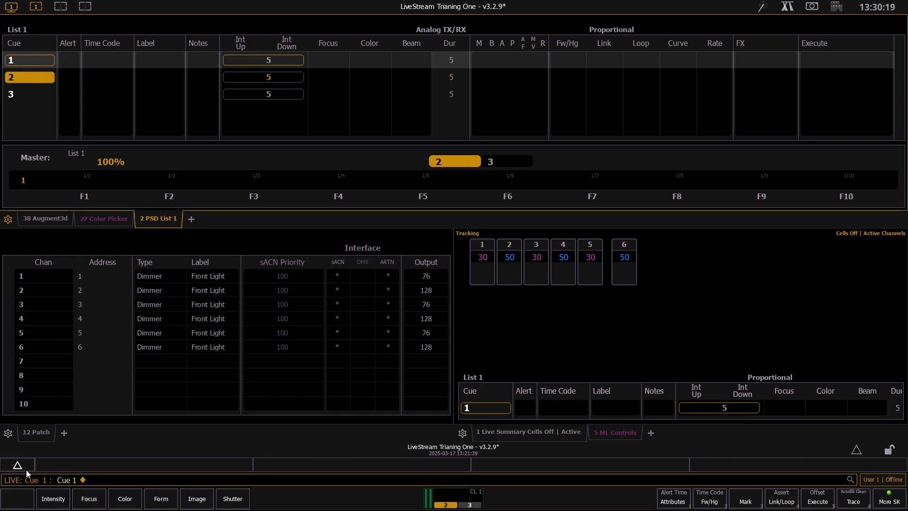
{"action": "key", "text": "l"}
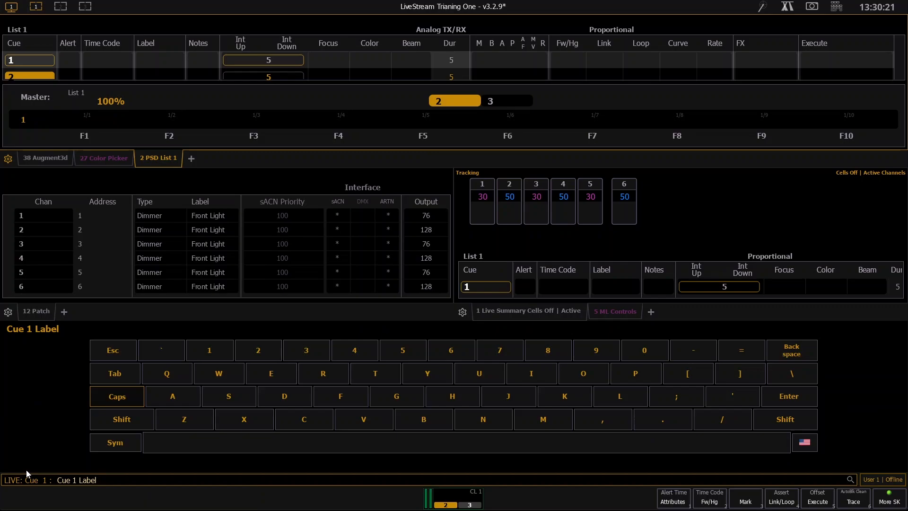
{"action": "type", "text": "fIRS"}
{"action": "key", "text": "Caps_Lock"}
{"action": "key", "text": "BackSpace"}
{"action": "key", "text": "BackSpace"}
{"action": "key", "text": "BackSpace"}
{"action": "key", "text": "BackSpace"}
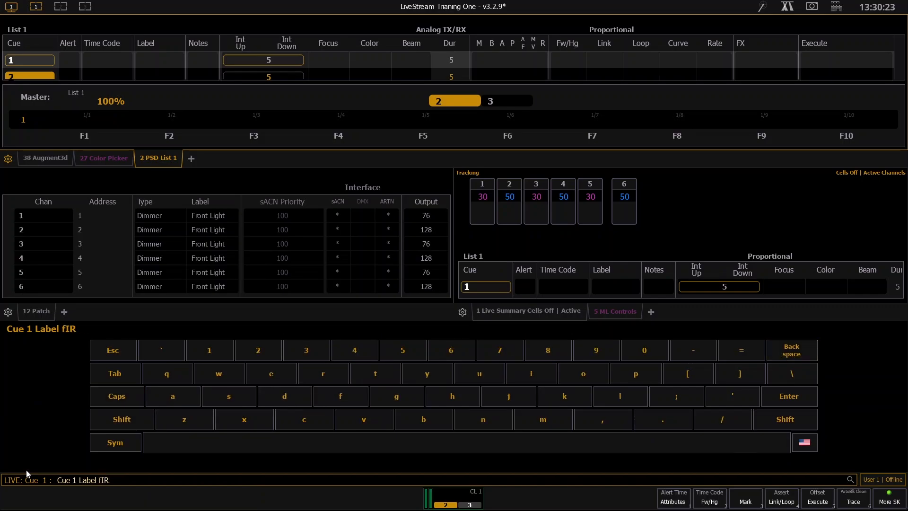
{"action": "type", "text": "First Cue"}
{"action": "key", "text": "Return"}
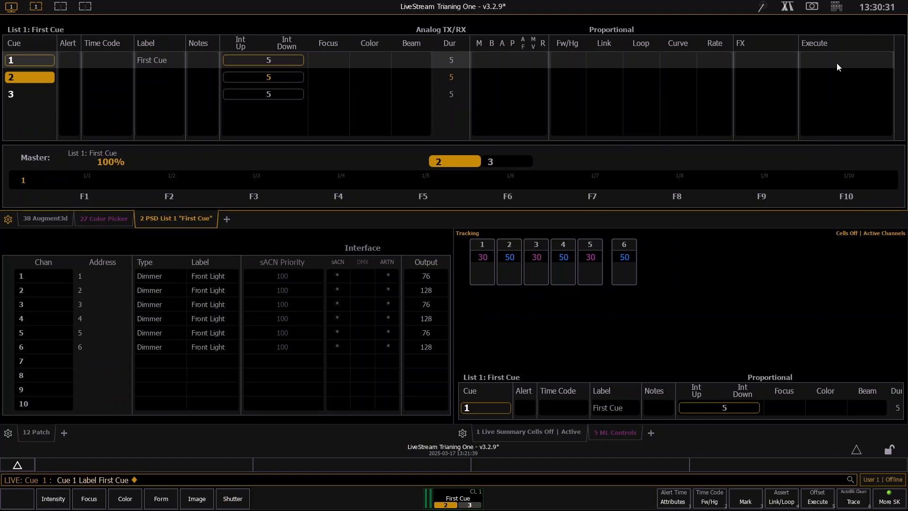
- Label cues 2 through 3 "Next Cue" from the command line
{"action": "left_click", "coordinate": [836, 7]}
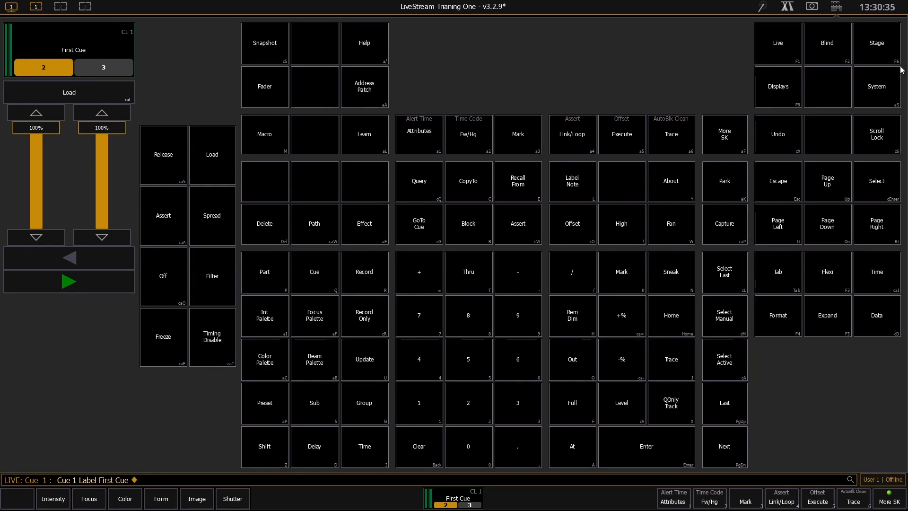
{"action": "left_click", "coordinate": [837, 8]}
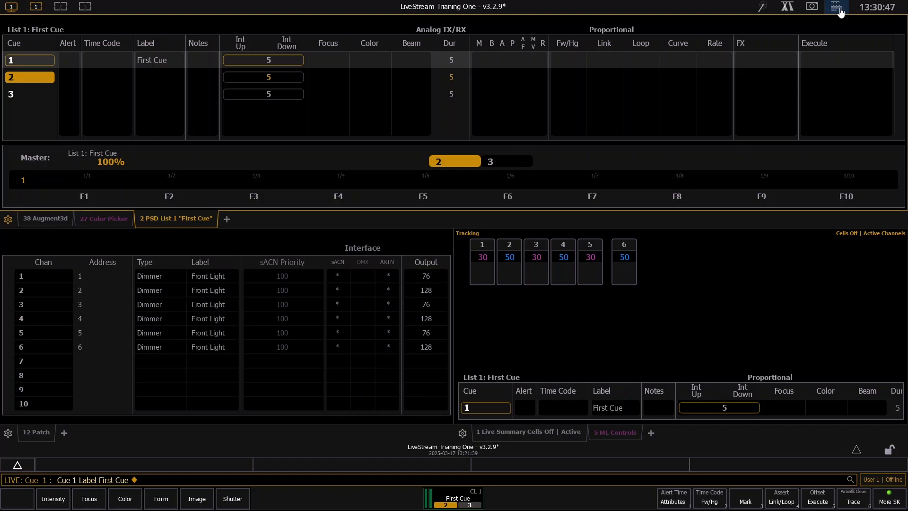
{"action": "type", "text": "q2t"}
{"action": "type", "text": "3"}
{"action": "type", "text": "l"}
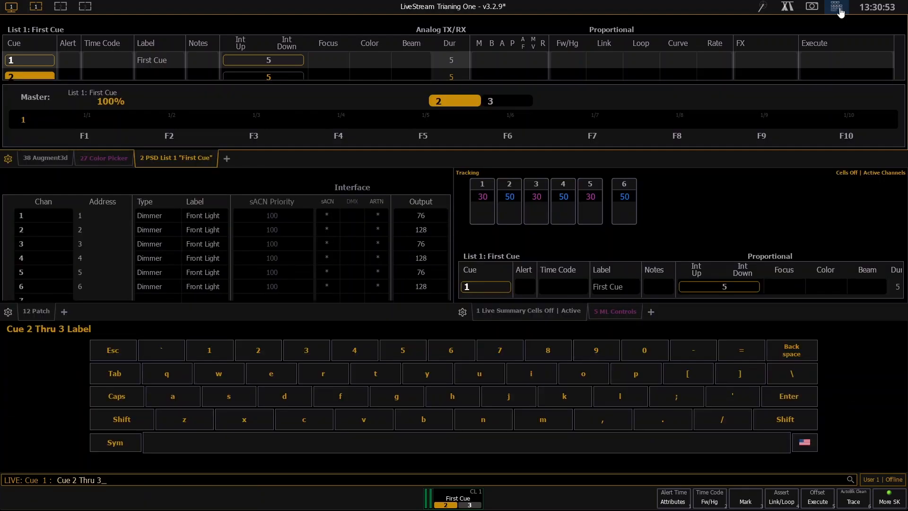
{"action": "type", "text": "Next Cue"}
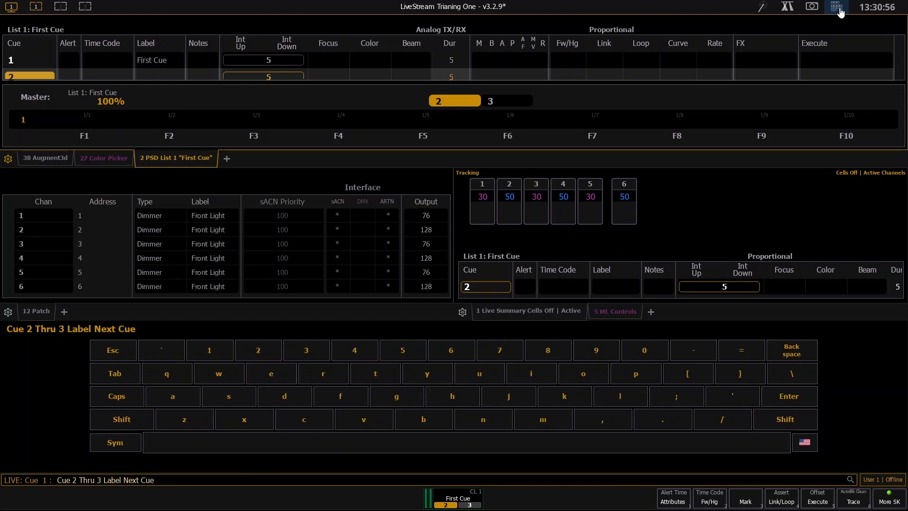
{"action": "key", "text": "Return"}
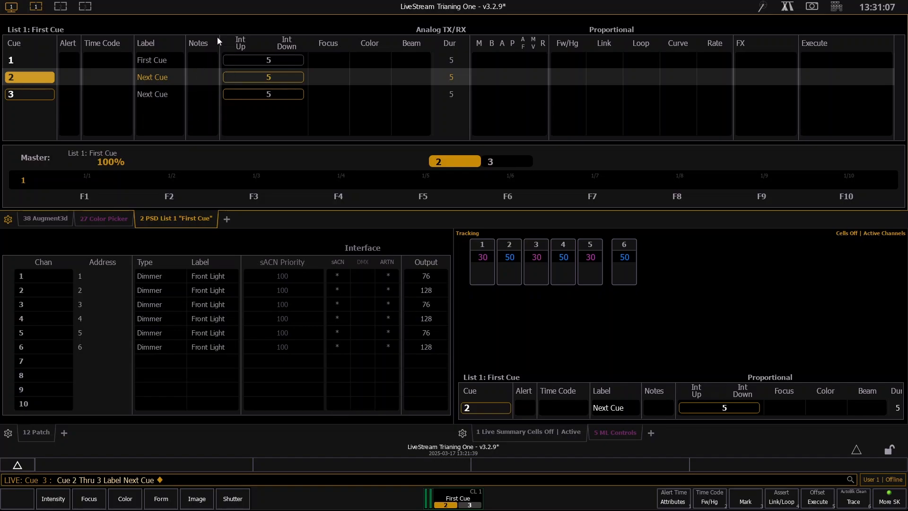
- Adjust the Notes column to a slightly wider width and check the playback status list's display configuration
{"action": "left_click_drag", "start_coordinate": [219, 38], "coordinate": [259, 38]}
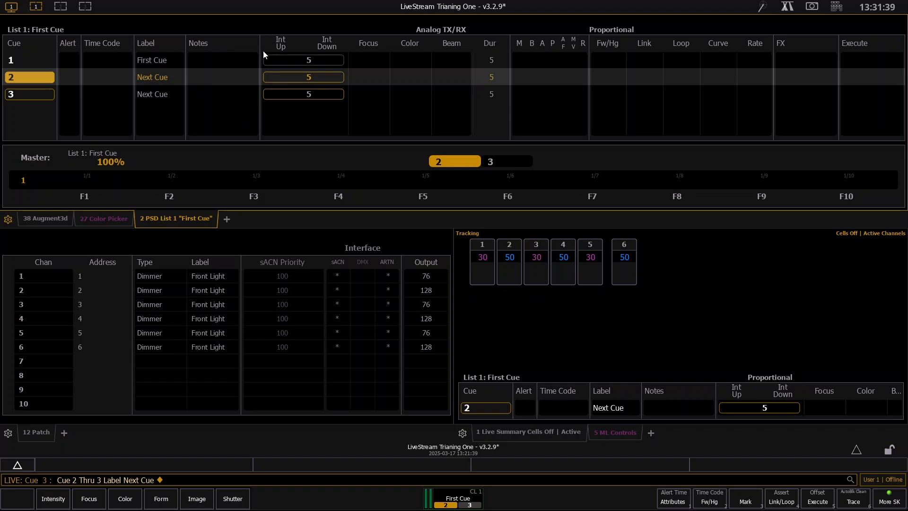
{"action": "left_click_drag", "start_coordinate": [259, 45], "coordinate": [231, 45]}
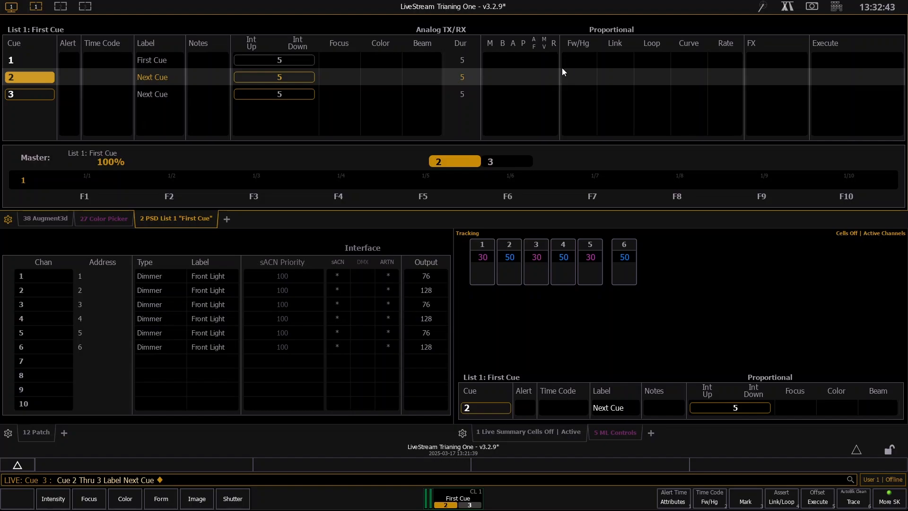
{"action": "left_click", "coordinate": [205, 220]}
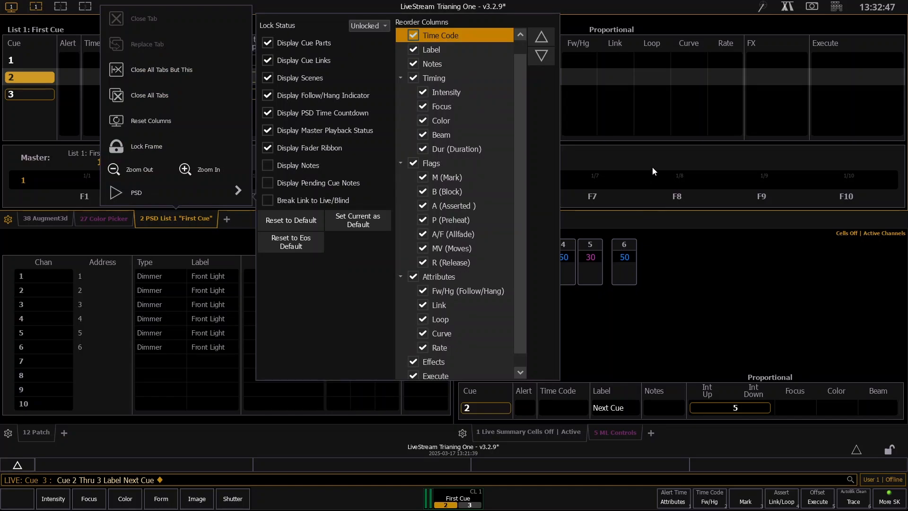
{"action": "left_click", "coordinate": [625, 183]}
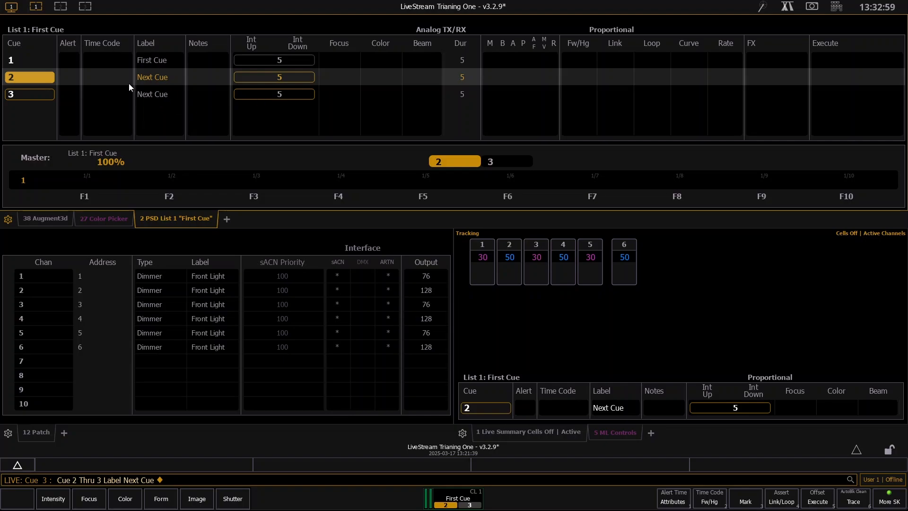
{"action": "left_click", "coordinate": [580, 79]}
{"action": "key", "text": "Return"}
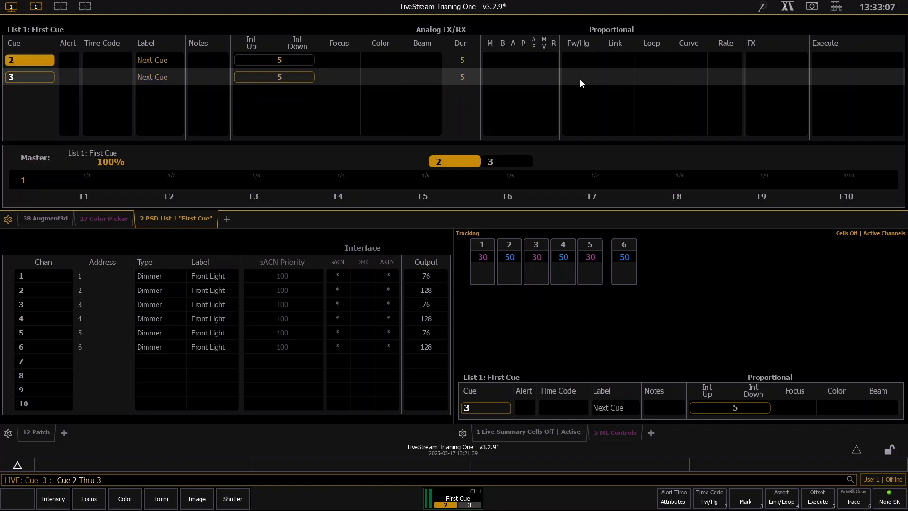
{"action": "key", "text": "q"}
{"action": "key", "text": "2"}
{"action": "left_click", "coordinate": [582, 80]}
{"action": "left_click", "coordinate": [581, 79]}
{"action": "left_click", "coordinate": [581, 79]}
{"action": "key", "text": "BackSpace"}
{"action": "key", "text": "BackSpace"}
- Give cue 2 a Follow time of 1 second from the command line
{"action": "type", "text": "2"}
{"action": "type", "text": "2"}
{"action": "key", "text": "alt+2"}
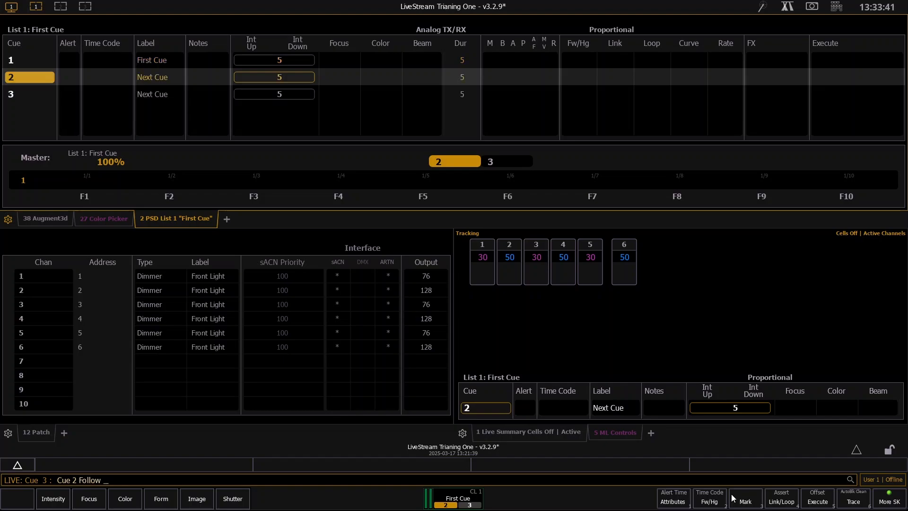
{"action": "left_click", "coordinate": [708, 505]}
{"action": "left_click", "coordinate": [890, 506]}
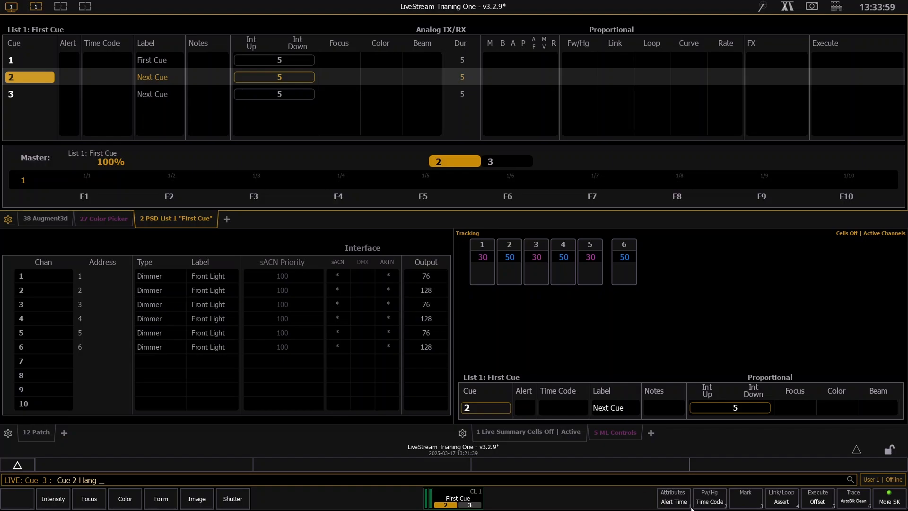
{"action": "left_click", "coordinate": [892, 504]}
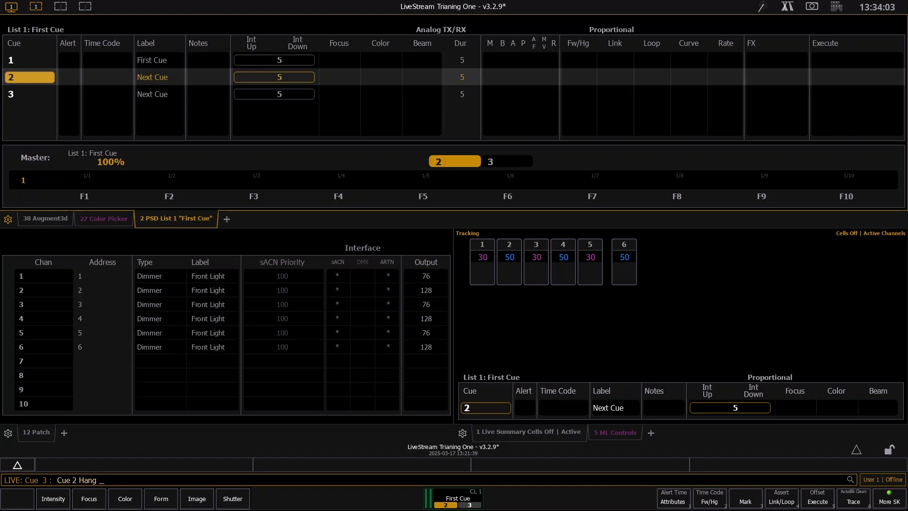
{"action": "key", "text": "BackSpace"}
{"action": "key", "text": "shift+a"}
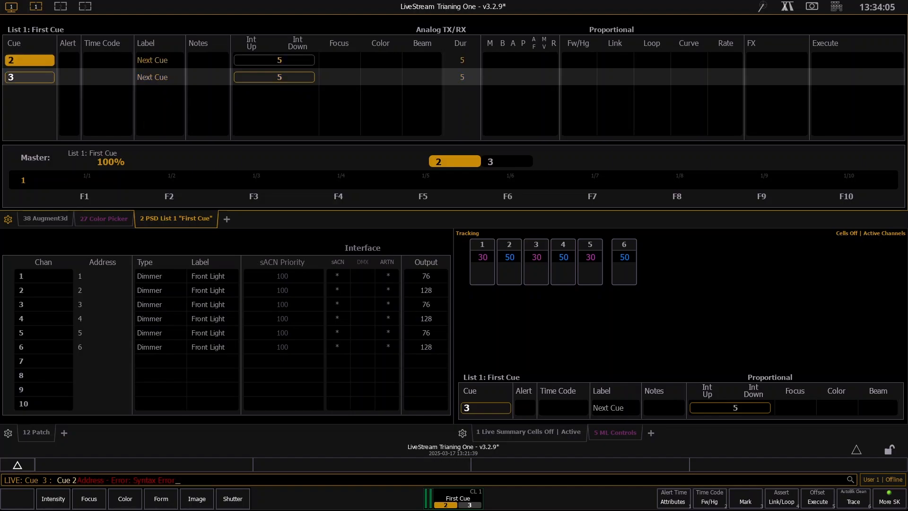
{"action": "key", "text": "BackSpace"}
{"action": "key", "text": "shift+f"}
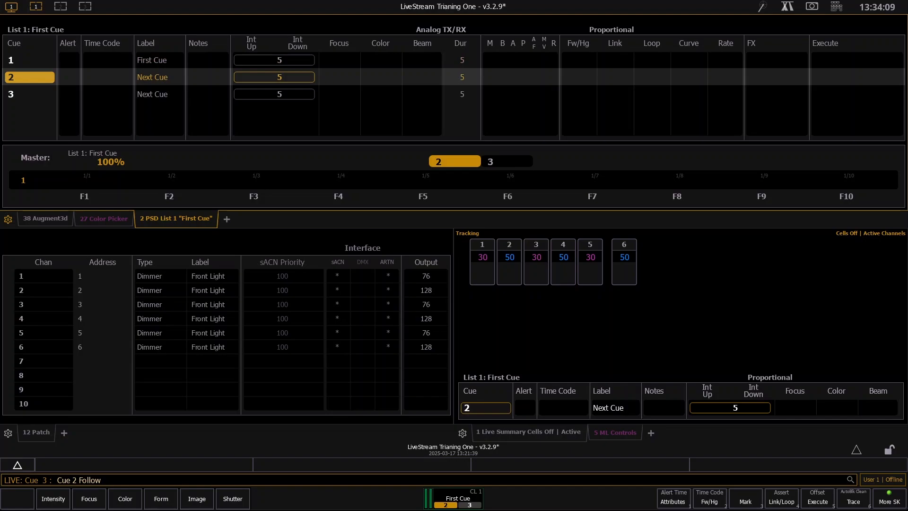
{"action": "type", "text": "1"}
{"action": "key", "text": "Return"}
- Return to cue 1 and run cue 2 to test its Follow into cue 3
{"action": "key", "text": "F11"}
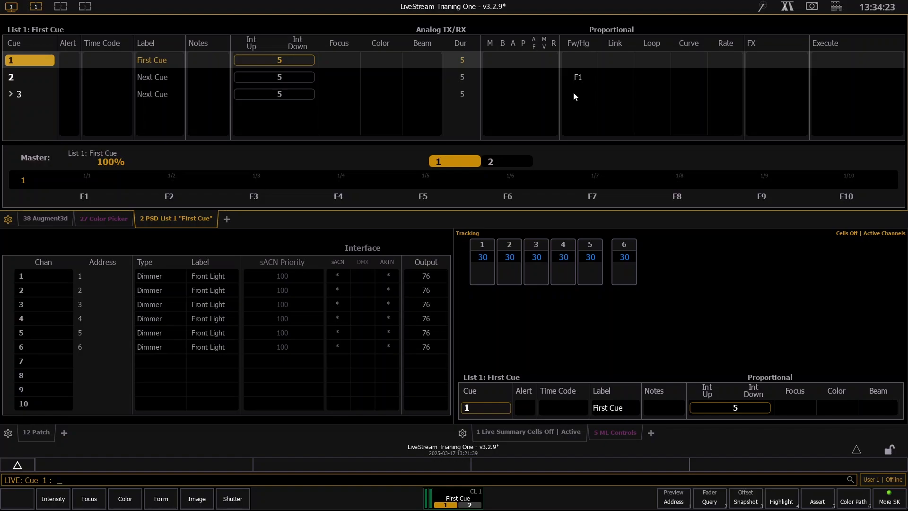
{"action": "key", "text": "space"}
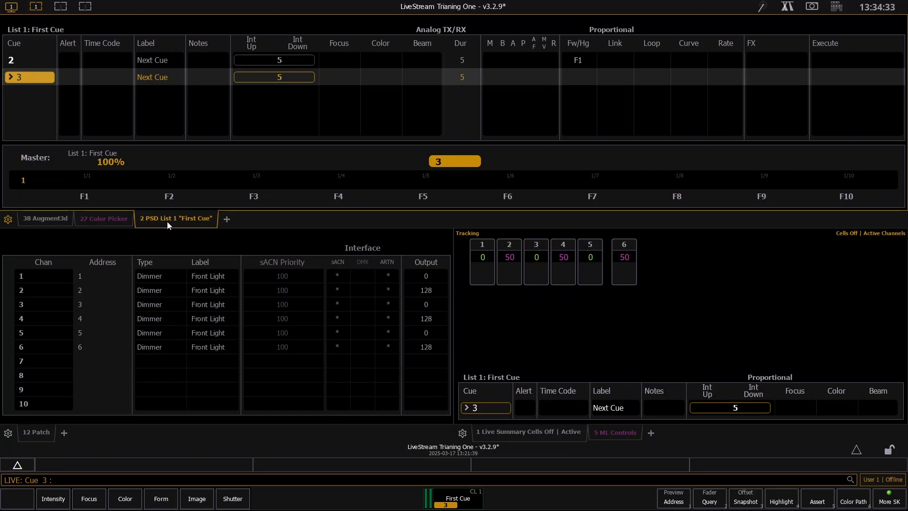
- Move the playback status display into the frame with the Patch tab and bring up the Augment3d view
{"action": "key", "text": "shift+Tab"}
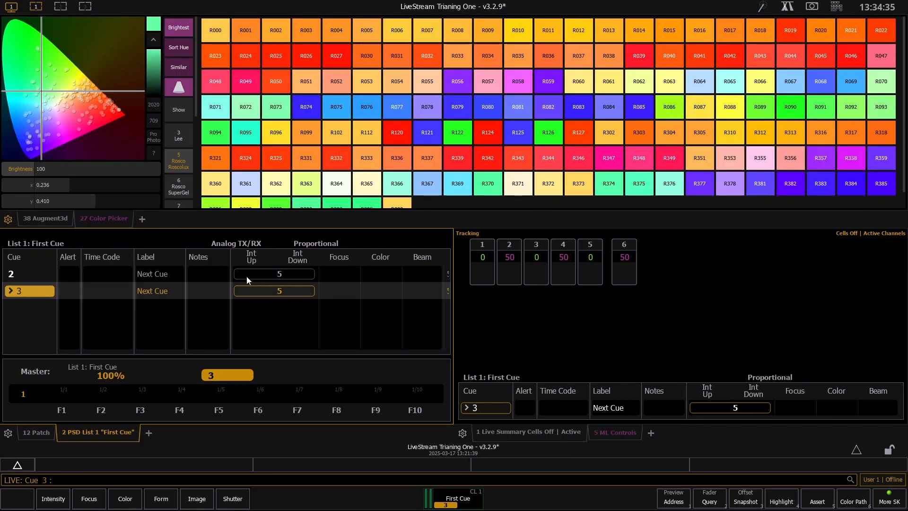
{"action": "left_click", "coordinate": [44, 218]}
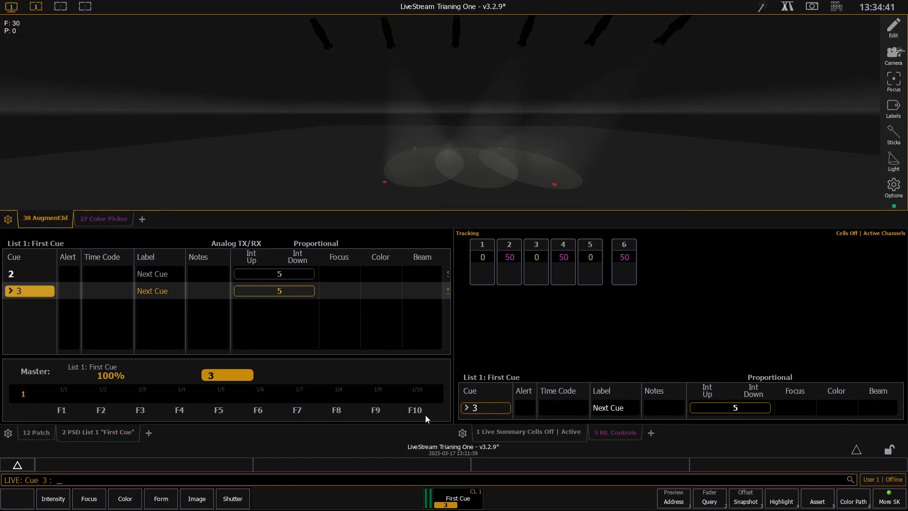
- Back out of the cue list, play cues 1 through 3 while watching the 3D view, and go back to cue 2
{"action": "key", "text": "F11"}
{"action": "key", "text": "F11"}
{"action": "key", "text": "F11"}
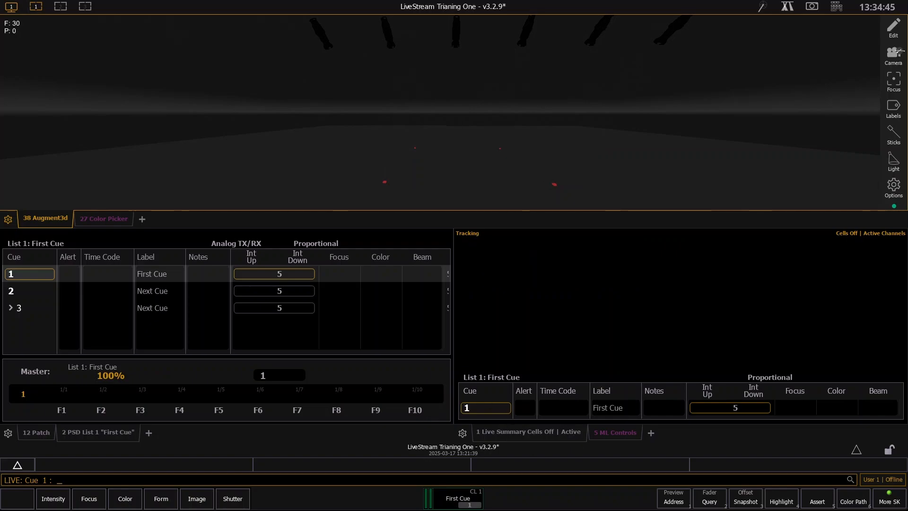
{"action": "key", "text": "ctrl+space"}
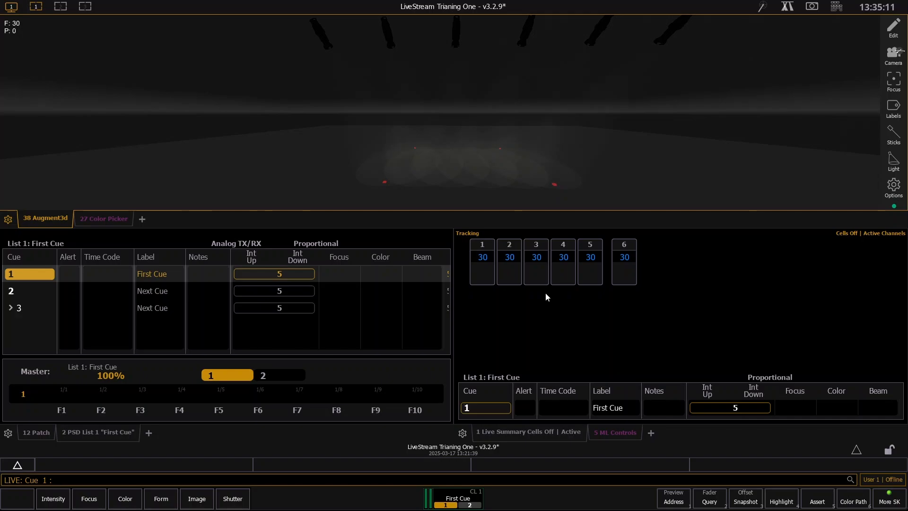
{"action": "key", "text": "ctrl+space"}
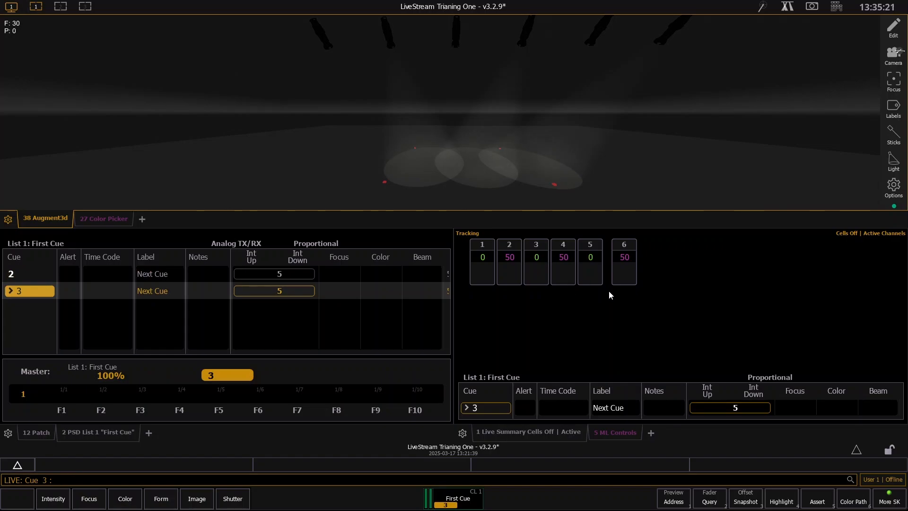
{"action": "key", "text": "ctrl+shift+space"}
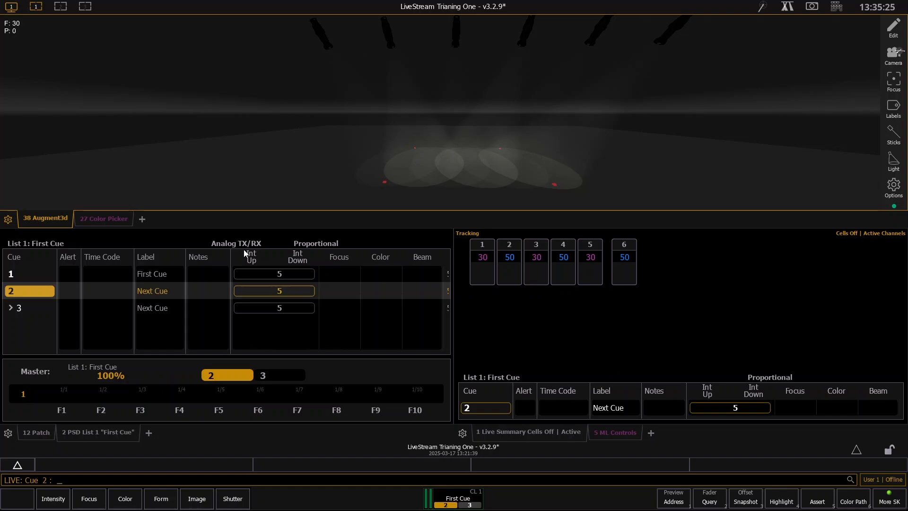
- Narrow the Focus, Color, Beam, Intensity, Notes and Duration columns in the playback status list
{"action": "left_click", "coordinate": [357, 255]}
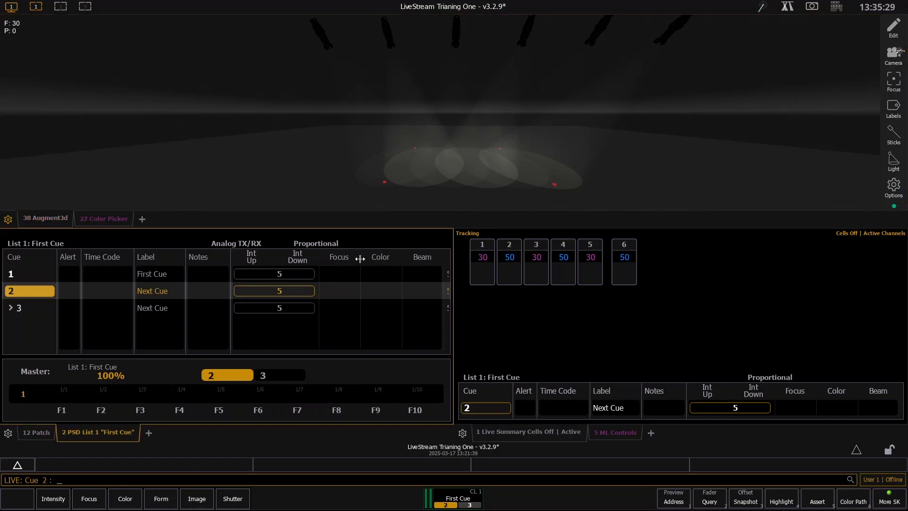
{"action": "left_click_drag", "start_coordinate": [359, 259], "coordinate": [378, 257]}
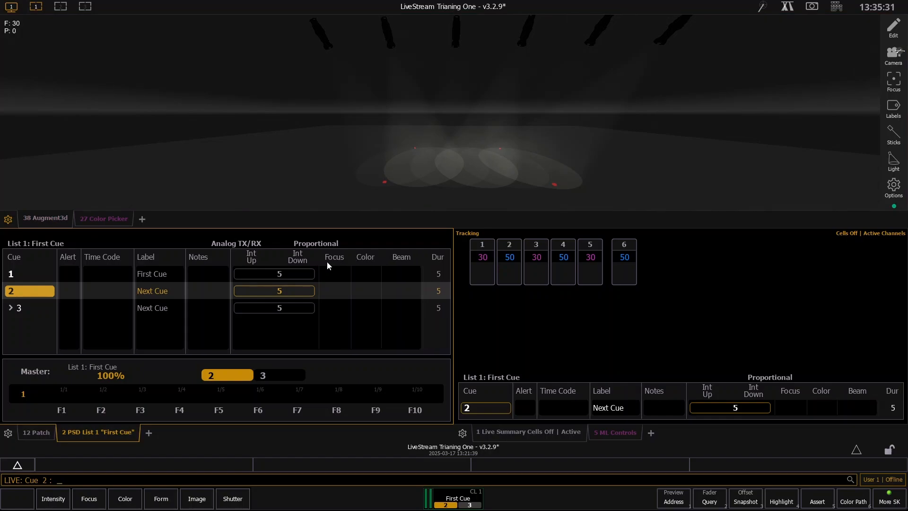
{"action": "left_click_drag", "start_coordinate": [318, 256], "coordinate": [308, 257]}
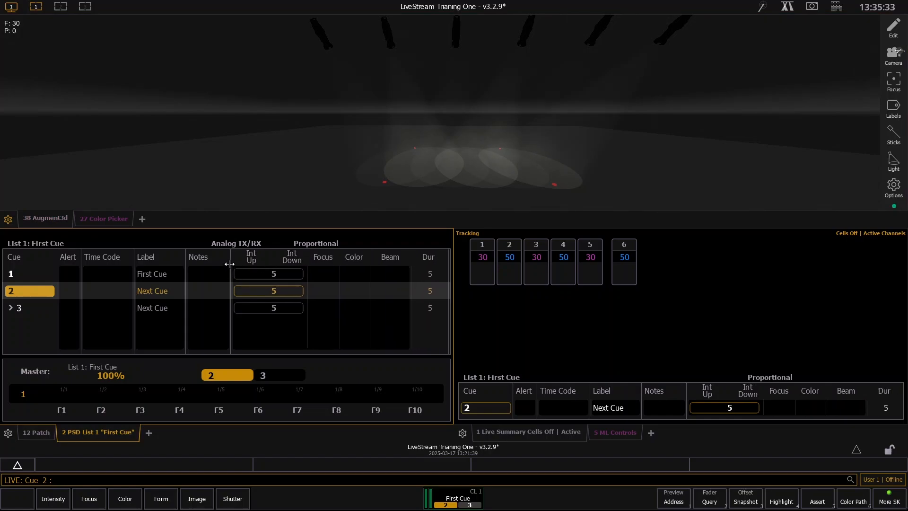
{"action": "left_click_drag", "start_coordinate": [230, 262], "coordinate": [181, 266]}
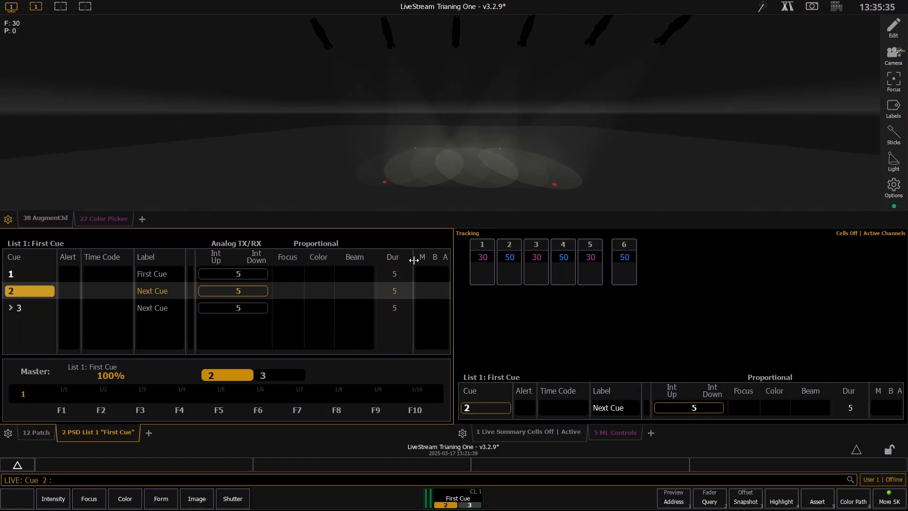
{"action": "left_click_drag", "start_coordinate": [414, 257], "coordinate": [373, 263]}
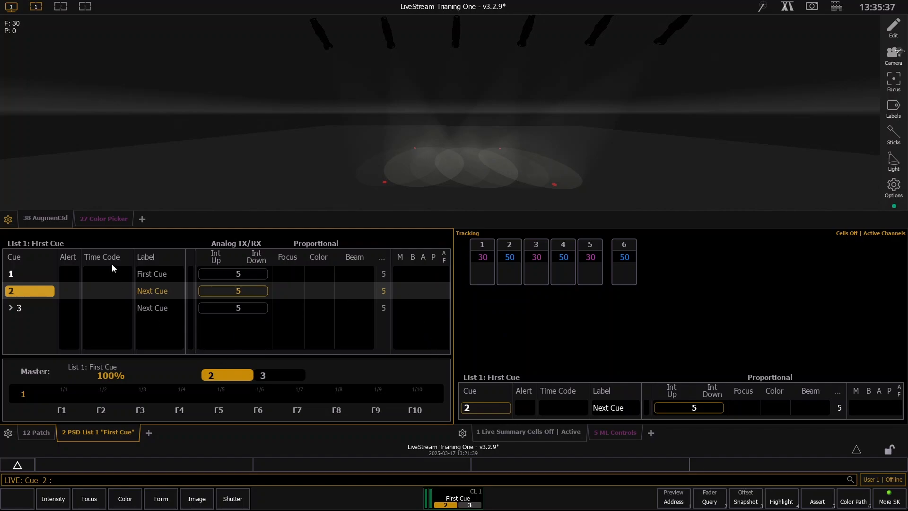
- Hide the Flags, Time Code and Notes columns in the playback status display, keeping Label shown
{"action": "right_click", "coordinate": [92, 432]}
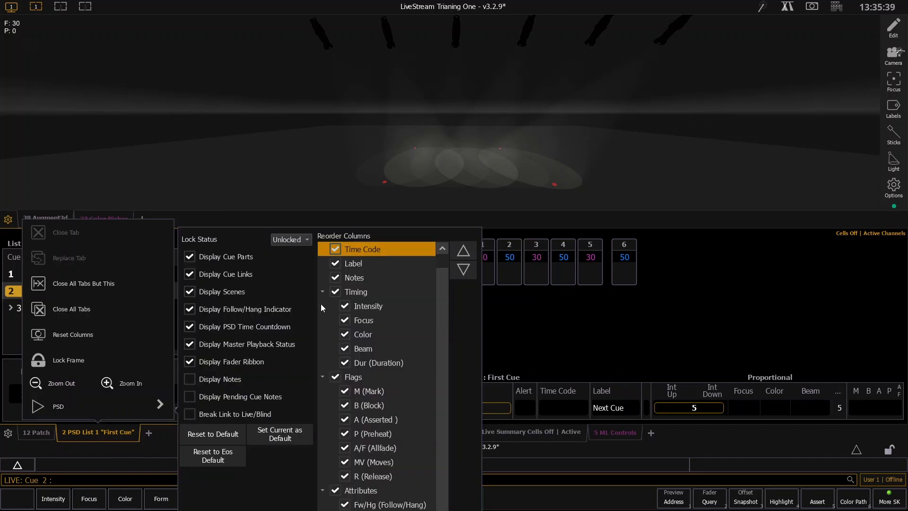
{"action": "left_click", "coordinate": [337, 376]}
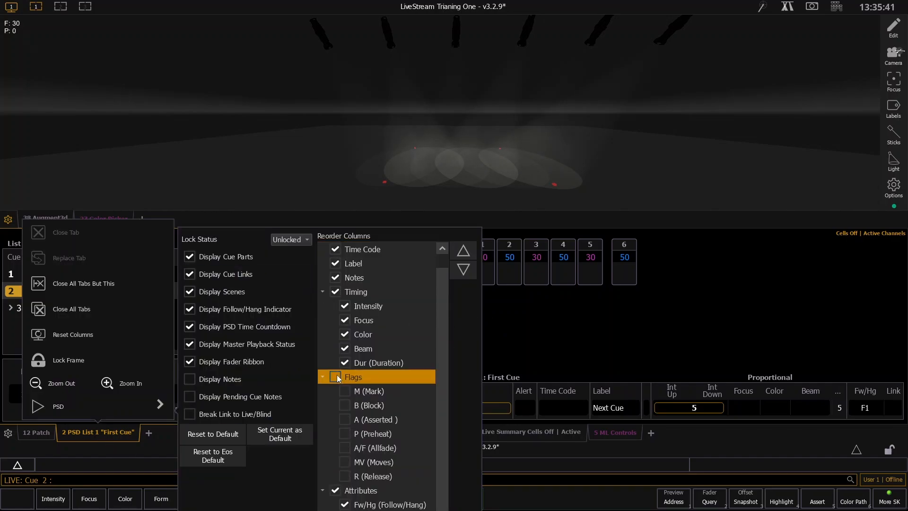
{"action": "left_click", "coordinate": [337, 249]}
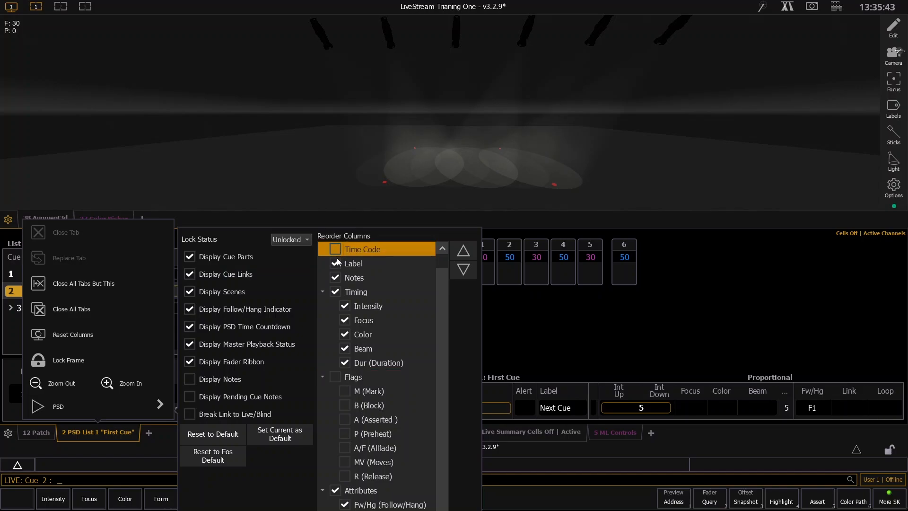
{"action": "left_click", "coordinate": [336, 264]}
{"action": "left_click", "coordinate": [336, 265]}
{"action": "left_click", "coordinate": [337, 279]}
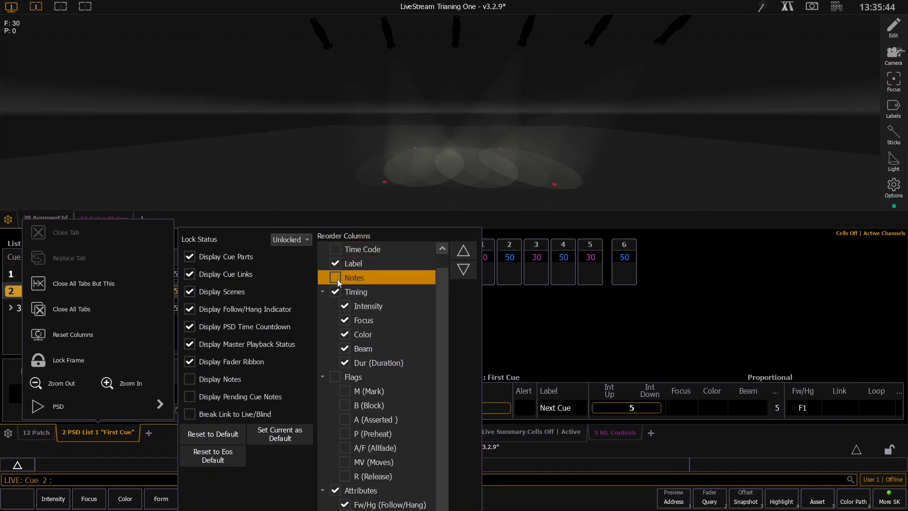
{"action": "left_click", "coordinate": [506, 336]}
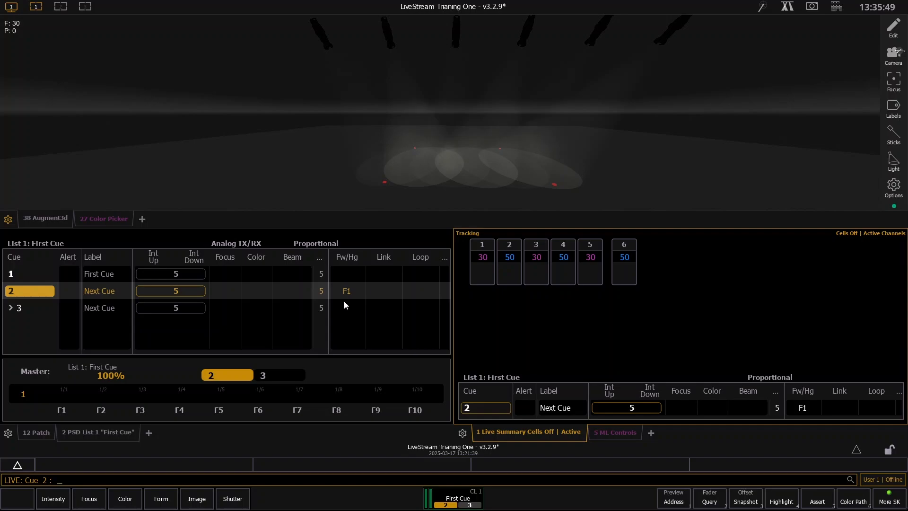
- Replace cue 2's Follow with a Hang time of 1 second
{"action": "key", "text": "q"}
{"action": "key", "text": "2"}
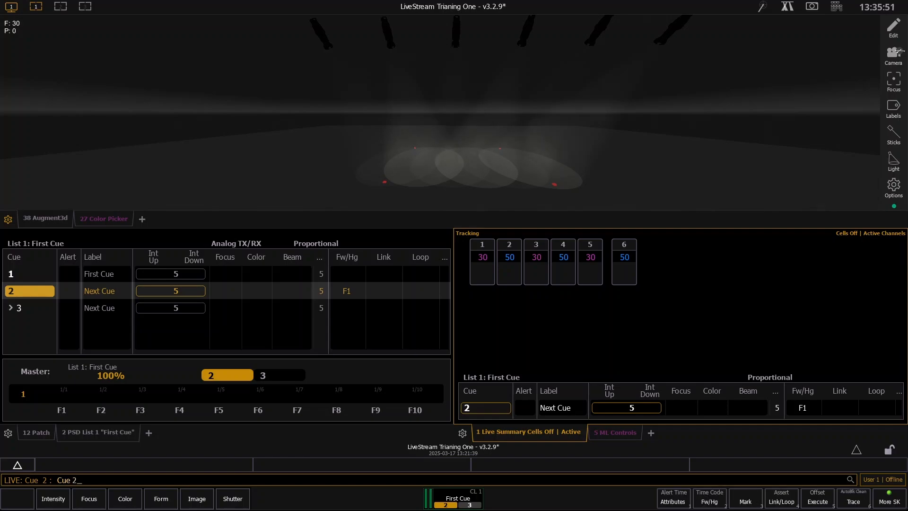
{"action": "left_click", "coordinate": [721, 504]}
{"action": "left_click", "coordinate": [723, 505]}
{"action": "type", "text": "1"}
{"action": "key", "text": "Return"}
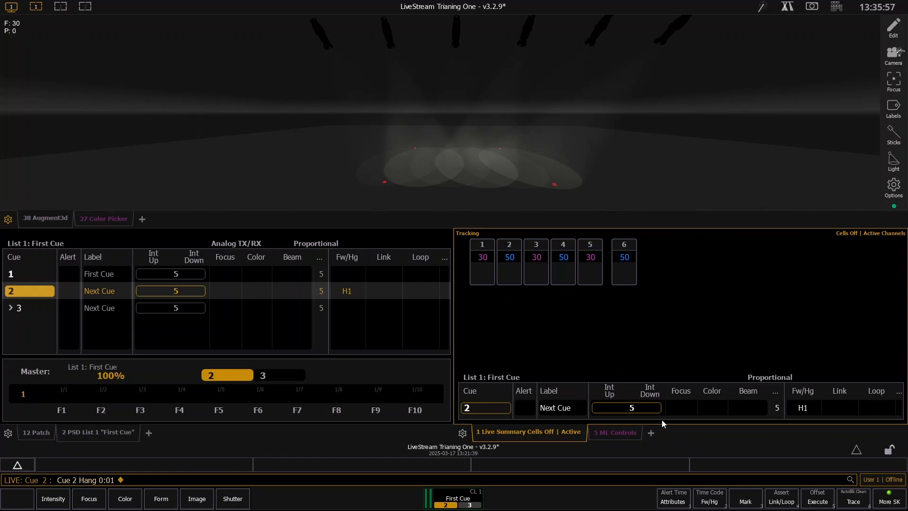
- Return to cue 1 and play cue 2 twice to compare how the Hang triggers cue 3
{"action": "key", "text": "F11"}
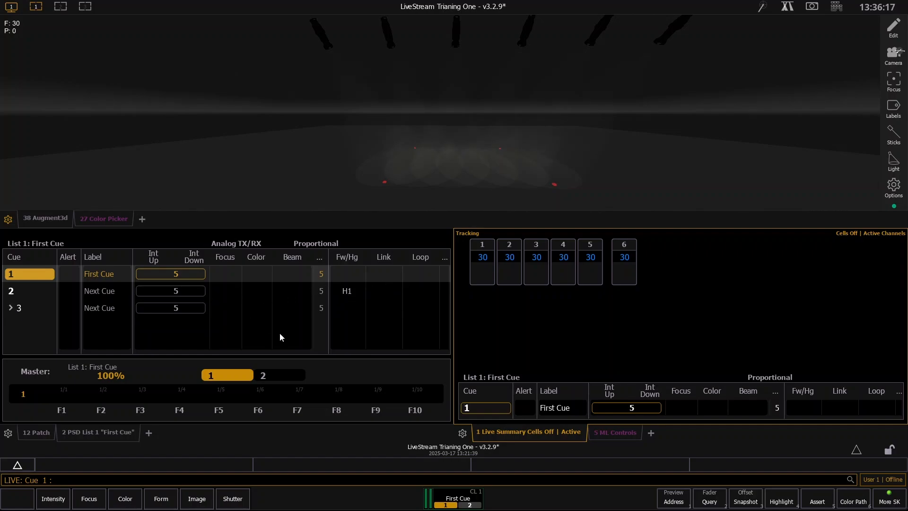
{"action": "key", "text": "ctrl+space"}
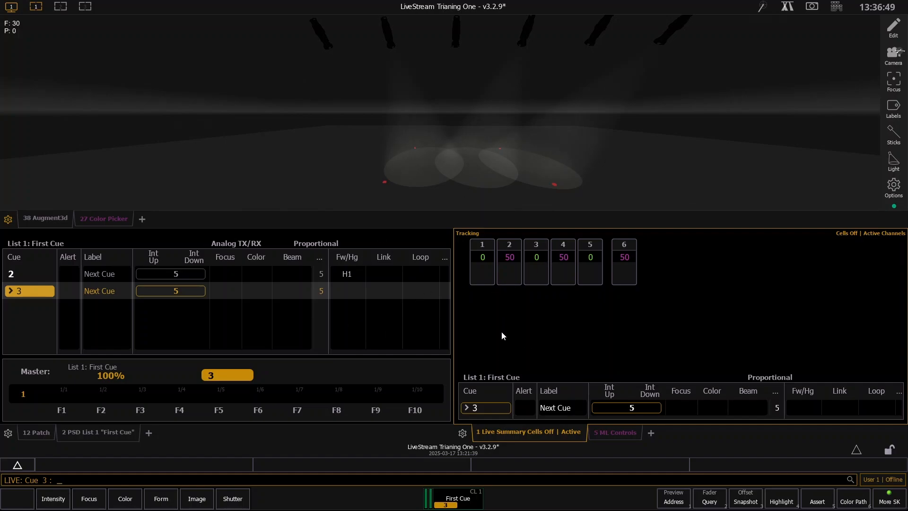
{"action": "key", "text": "F11"}
{"action": "key", "text": "F11"}
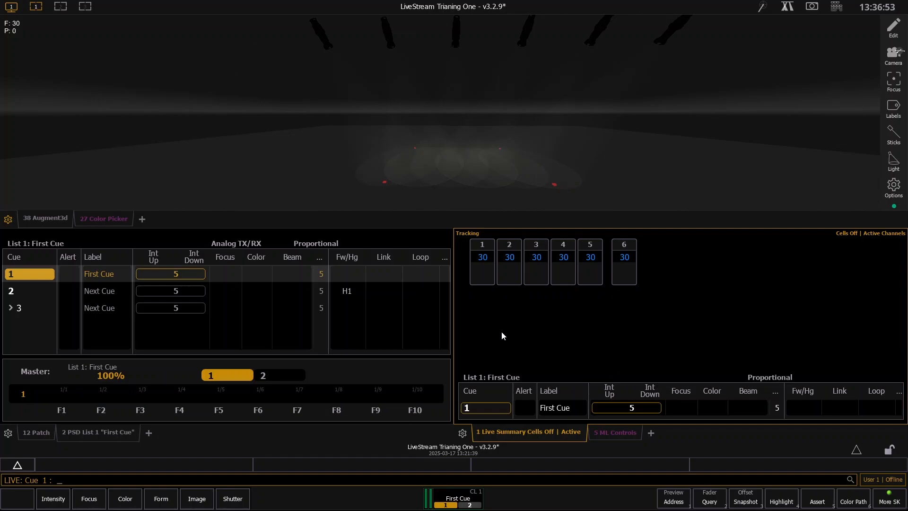
{"action": "key", "text": "F12"}
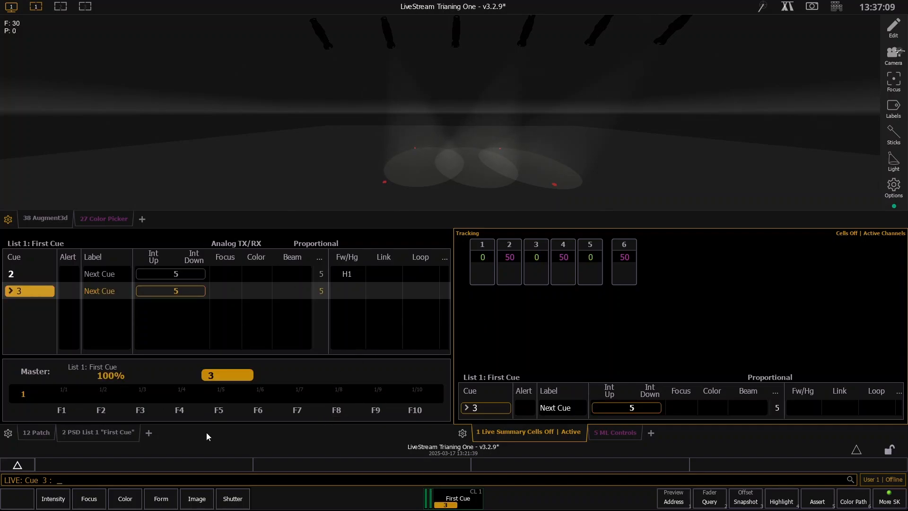
- Move the playback status display back into the Augment3d frame and show all three cues
{"action": "left_click", "coordinate": [84, 434]}
{"action": "key", "text": "Tab+Up"}
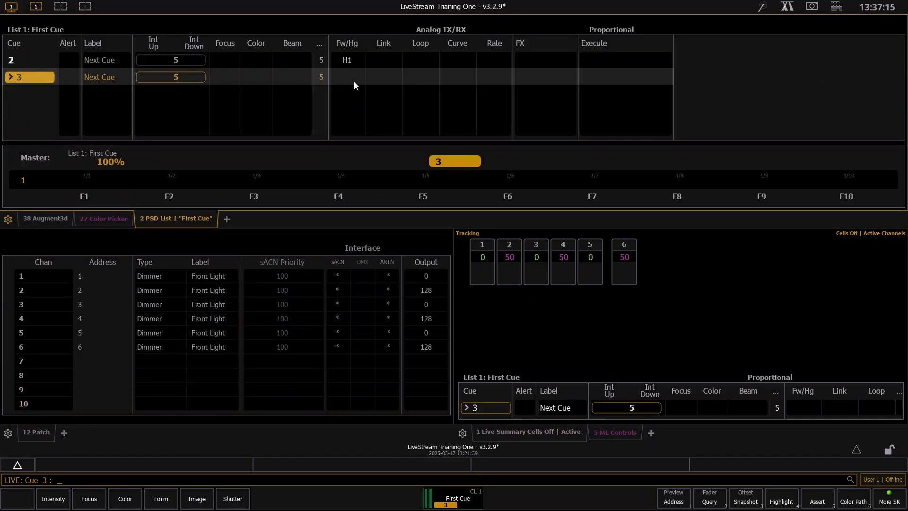
{"action": "scroll", "coordinate": [355, 83], "scroll_direction": "up", "scroll_amount": 1}
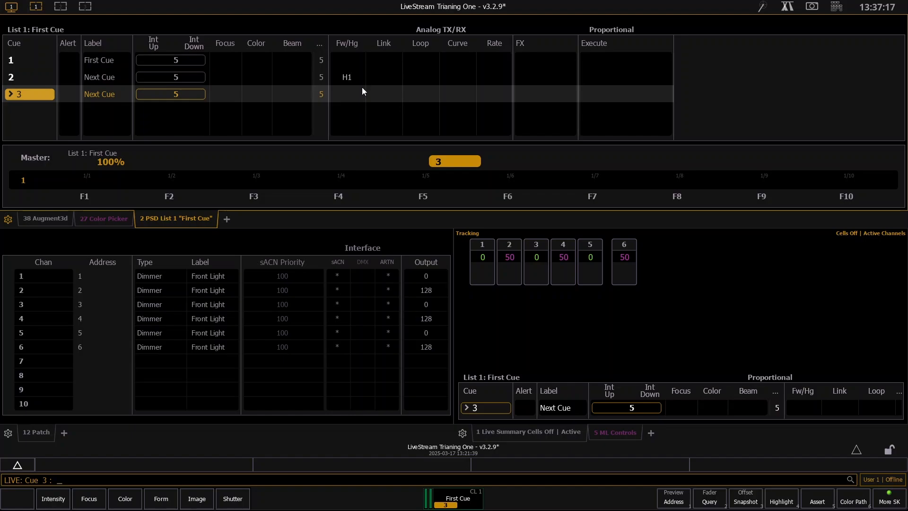
- Go back to cue 2 and clear its Hang time from the command line
{"action": "key", "text": "F11"}
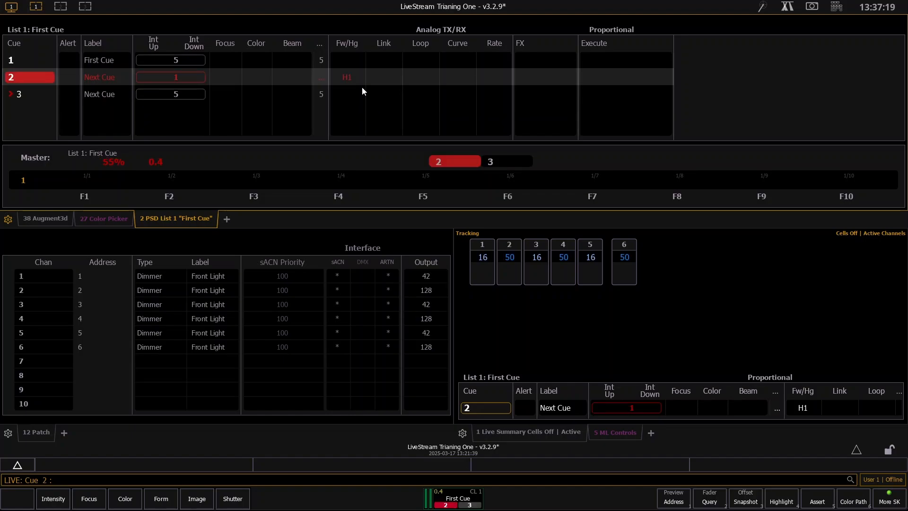
{"action": "type", "text": "q2"}
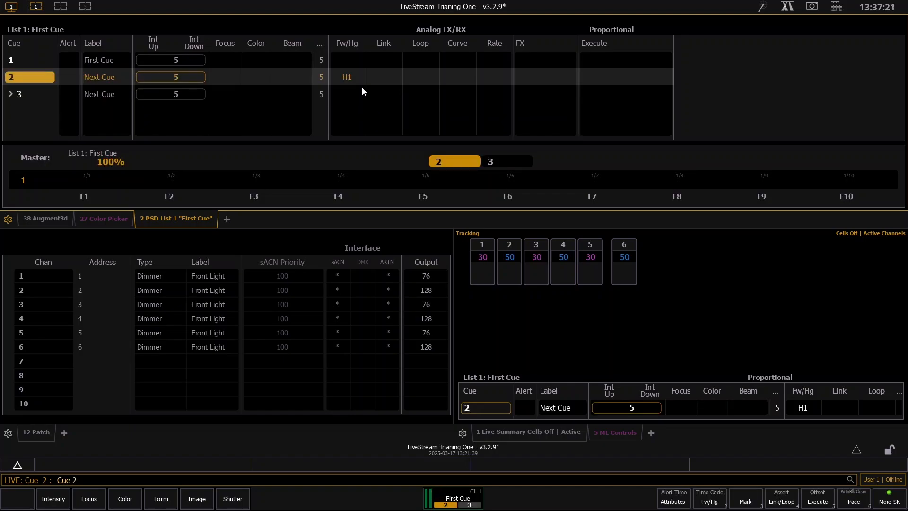
{"action": "key", "text": "alt+2"}
{"action": "key", "text": "Return"}
- Add the Mark attribute to the cue 2 command and remove it again
{"action": "left_click", "coordinate": [753, 502]}
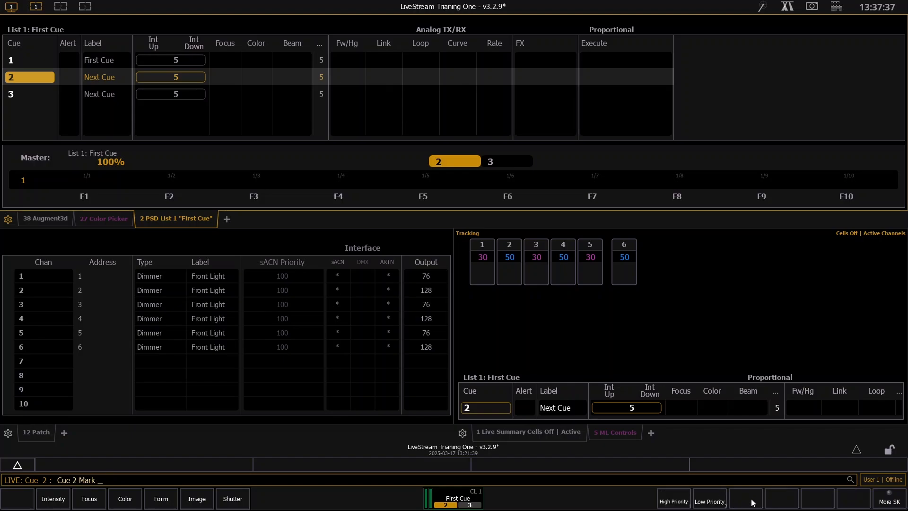
{"action": "key", "text": "BackSpace"}
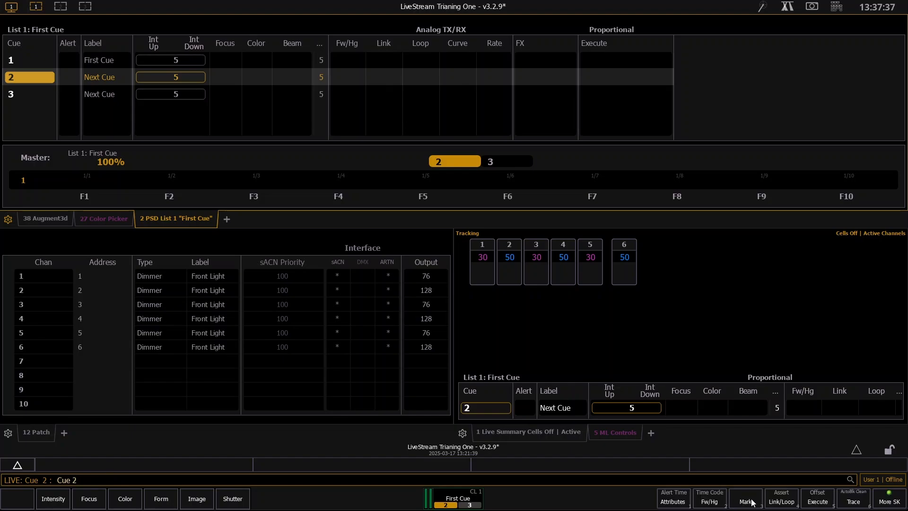
- Link cue 2 to cue 1 and play the cues repeatedly to follow the jump back to the first cue
{"action": "left_click", "coordinate": [775, 502]}
{"action": "key", "text": "Return"}
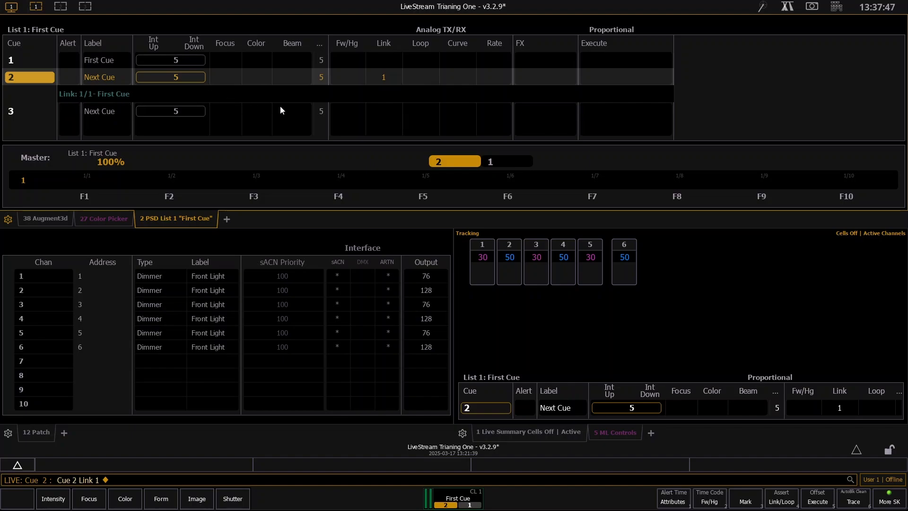
{"action": "key", "text": "ctrl+space"}
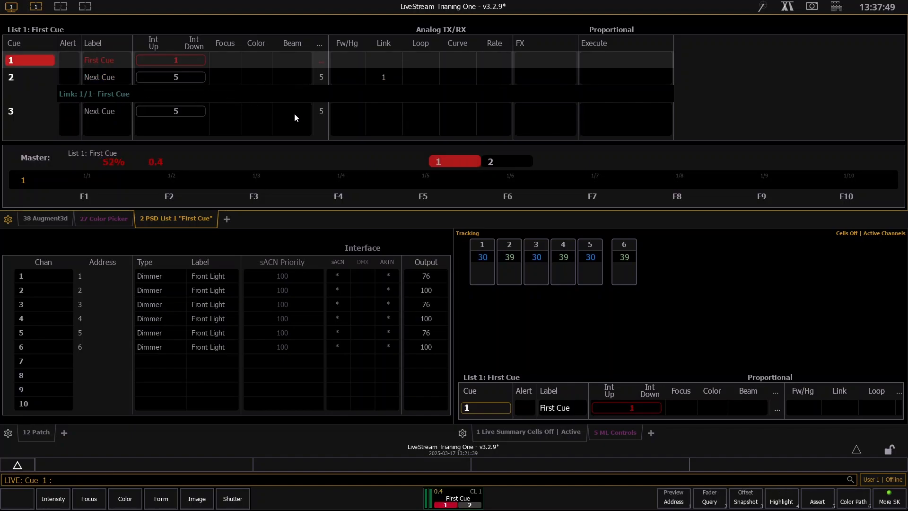
{"action": "key", "text": "ctrl+space"}
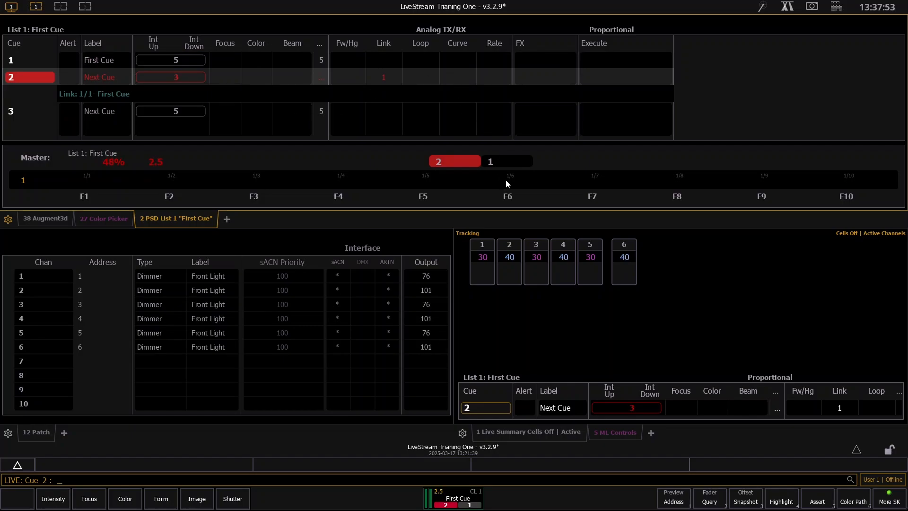
{"action": "left_click", "coordinate": [477, 494]}
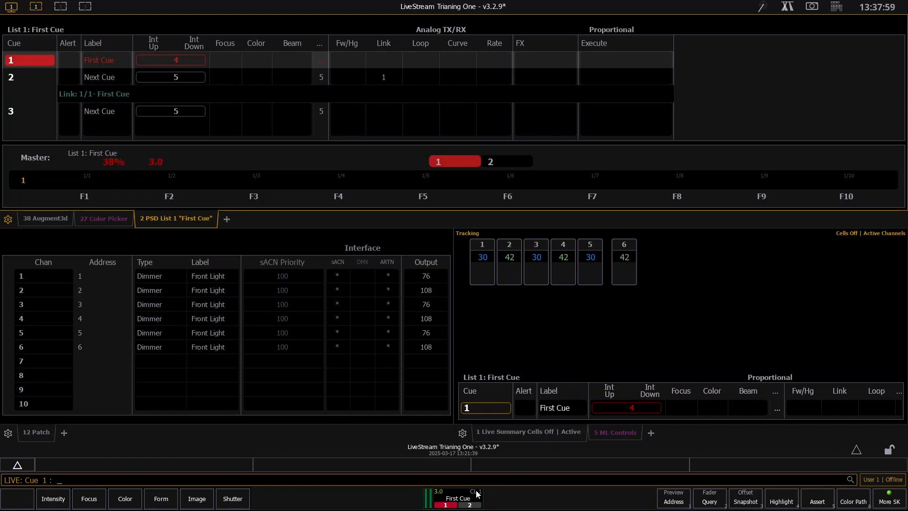
{"action": "left_click", "coordinate": [477, 493]}
{"action": "left_click", "coordinate": [477, 494]}
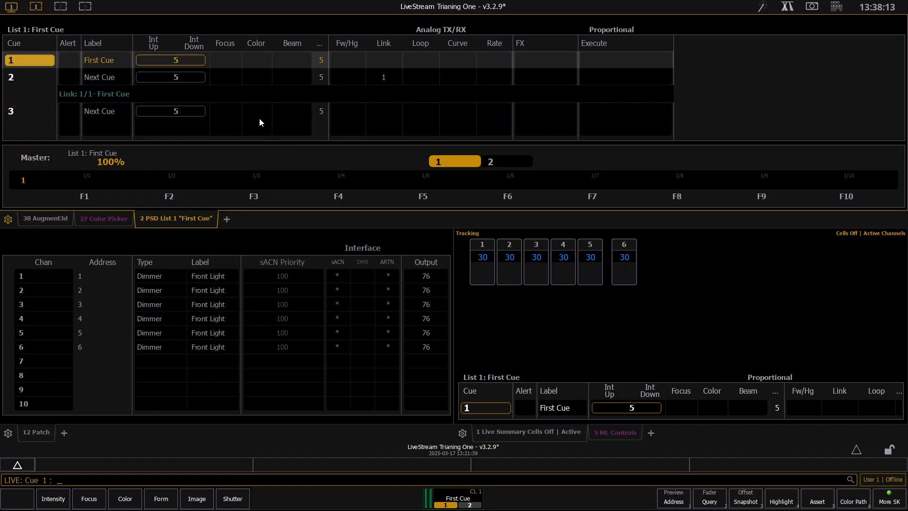
{"action": "scroll", "coordinate": [260, 123], "scroll_direction": "down", "scroll_amount": 1}
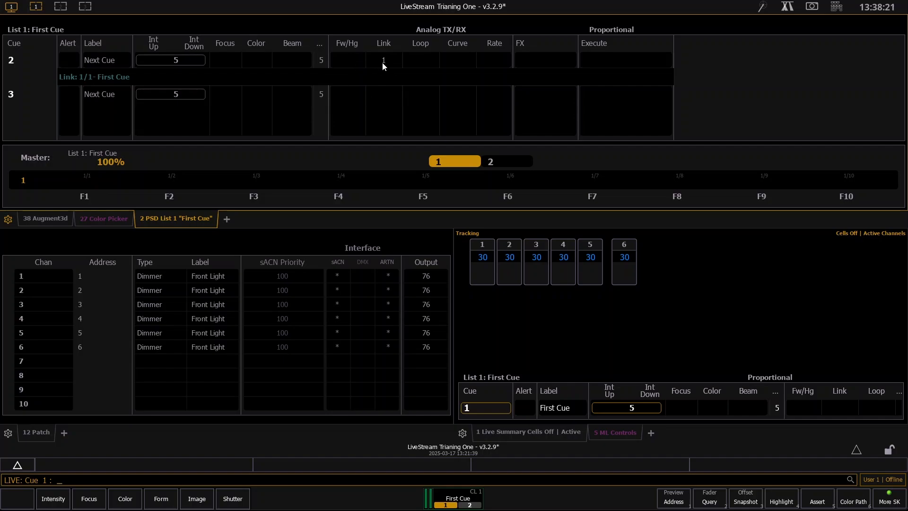
{"action": "scroll", "coordinate": [382, 63], "scroll_direction": "up", "scroll_amount": 1}
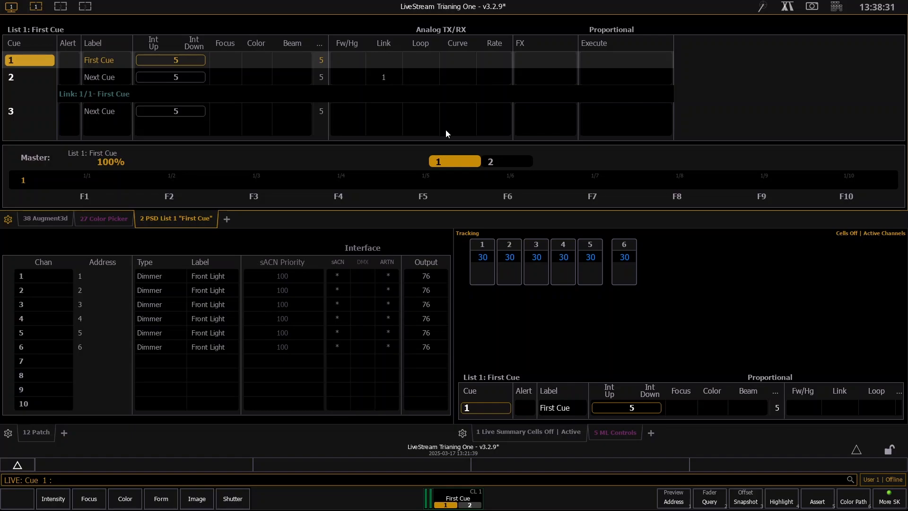
{"action": "left_click", "coordinate": [457, 81]}
{"action": "left_click", "coordinate": [457, 83]}
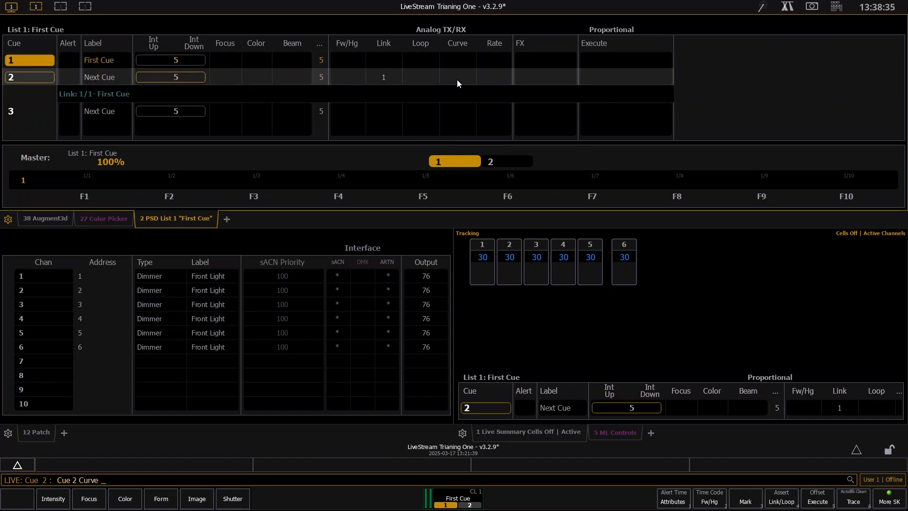
{"action": "left_click", "coordinate": [884, 499]}
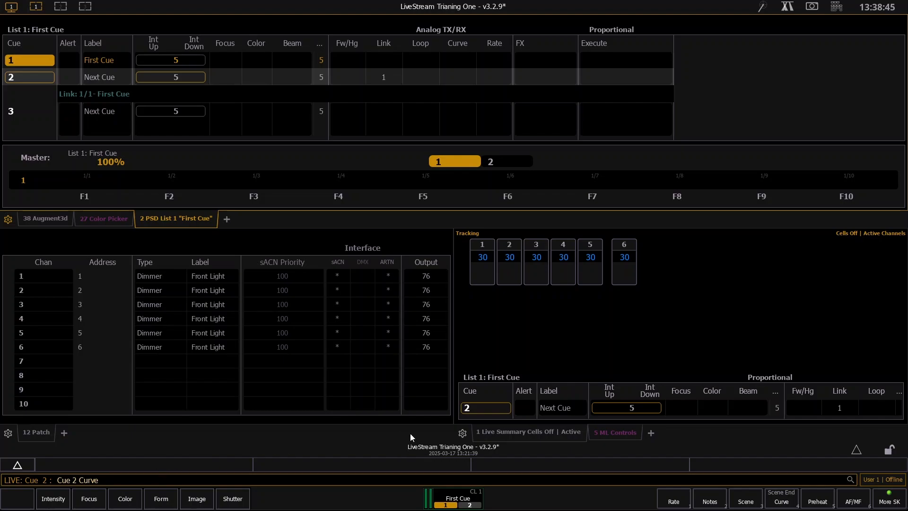
{"action": "key", "text": "BackSpace"}
{"action": "key", "text": "BackSpace"}
{"action": "key", "text": "BackSpace"}
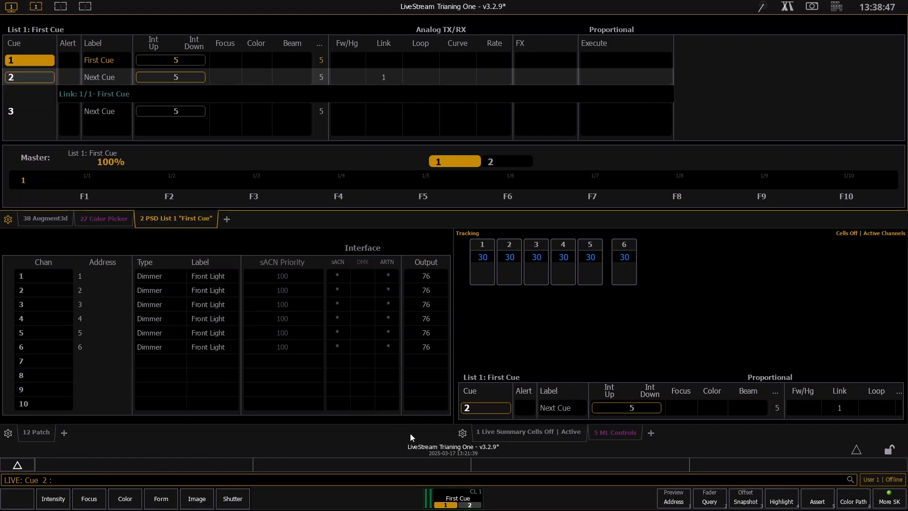
- Open the Curves display and look through the list of available curves
{"action": "left_click", "coordinate": [228, 218]}
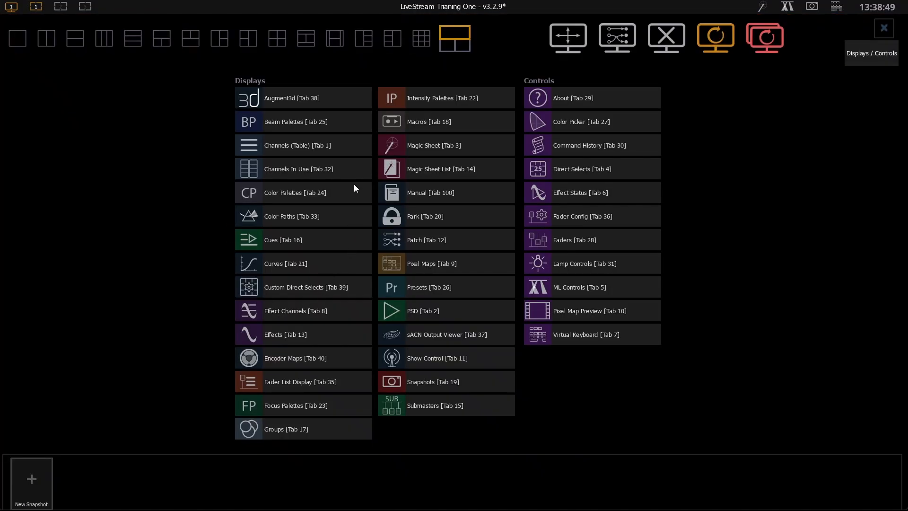
{"action": "left_click", "coordinate": [321, 265]}
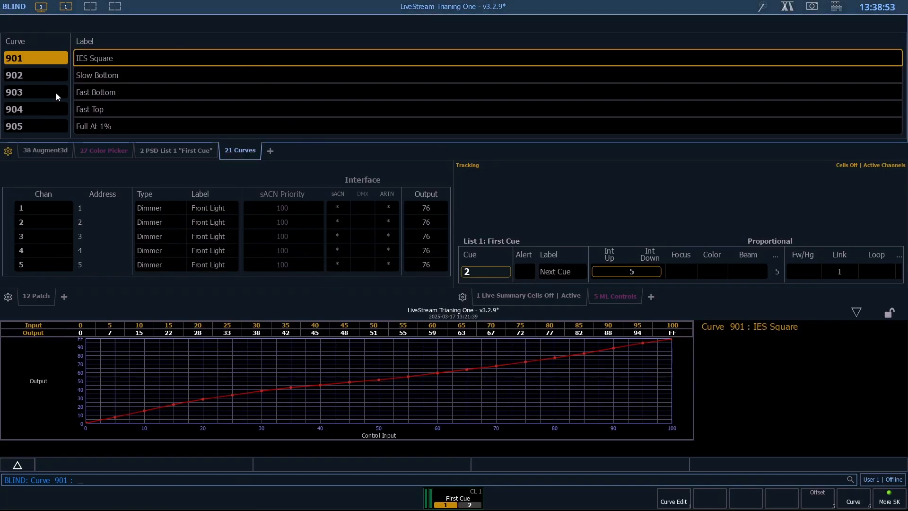
{"action": "scroll", "coordinate": [59, 90], "scroll_direction": "down", "scroll_amount": 3}
{"action": "scroll", "coordinate": [59, 89], "scroll_direction": "up", "scroll_amount": 3}
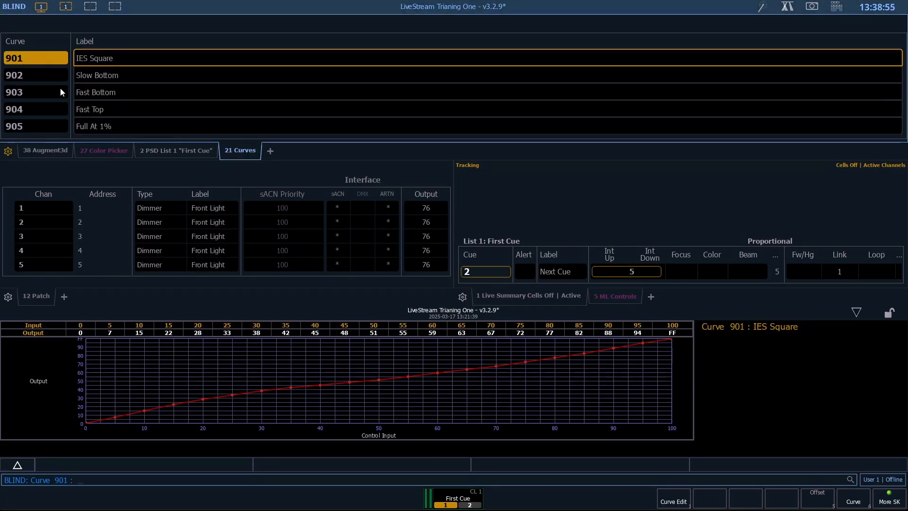
{"action": "scroll", "coordinate": [45, 62], "scroll_direction": "down", "scroll_amount": 5}
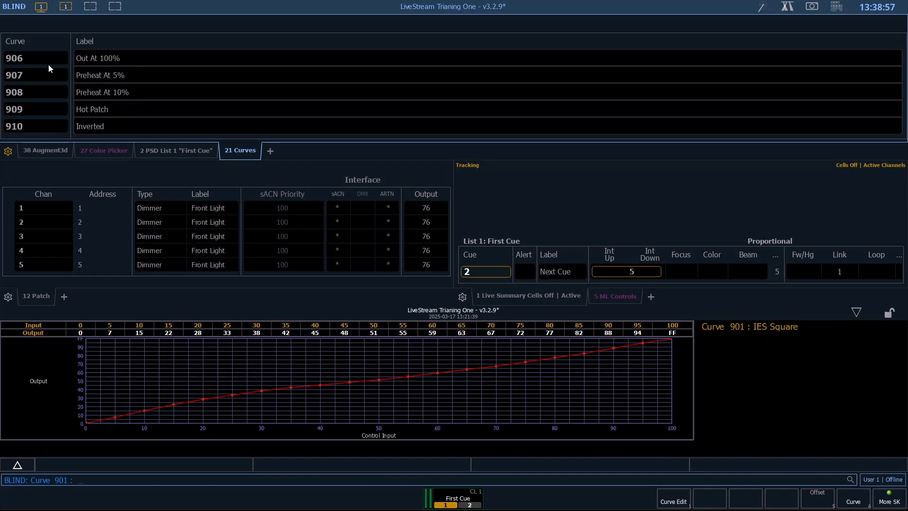
{"action": "scroll", "coordinate": [48, 64], "scroll_direction": "down", "scroll_amount": 4}
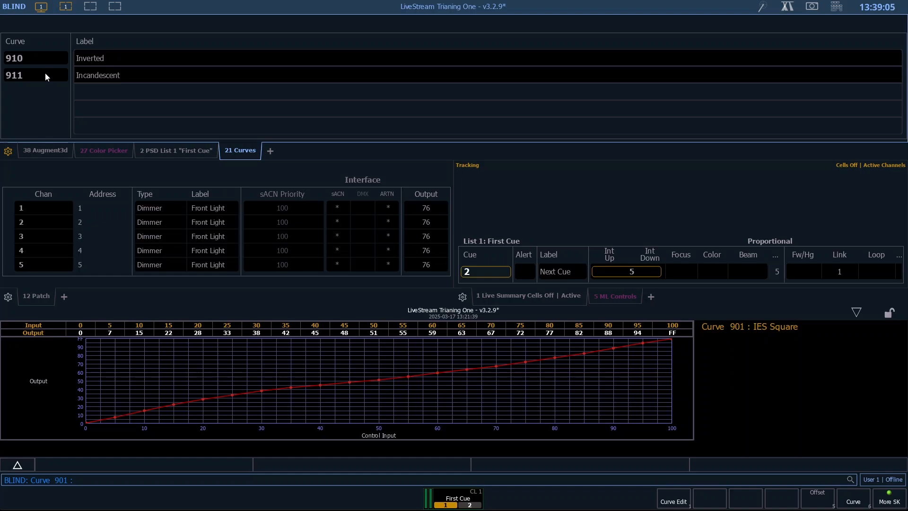
{"action": "scroll", "coordinate": [45, 73], "scroll_direction": "up", "scroll_amount": 5}
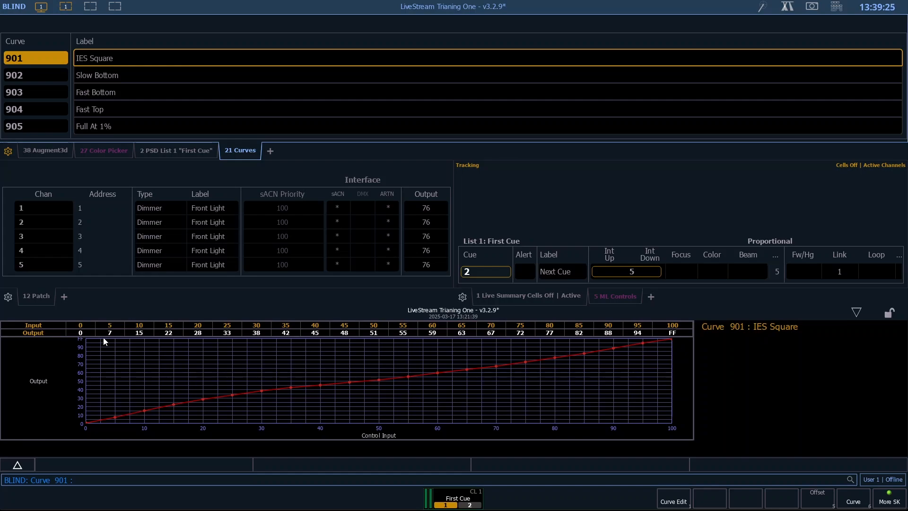
- Go through the curves one by one from 902 to 910 to compare their response graphs
{"action": "key", "text": "Down"}
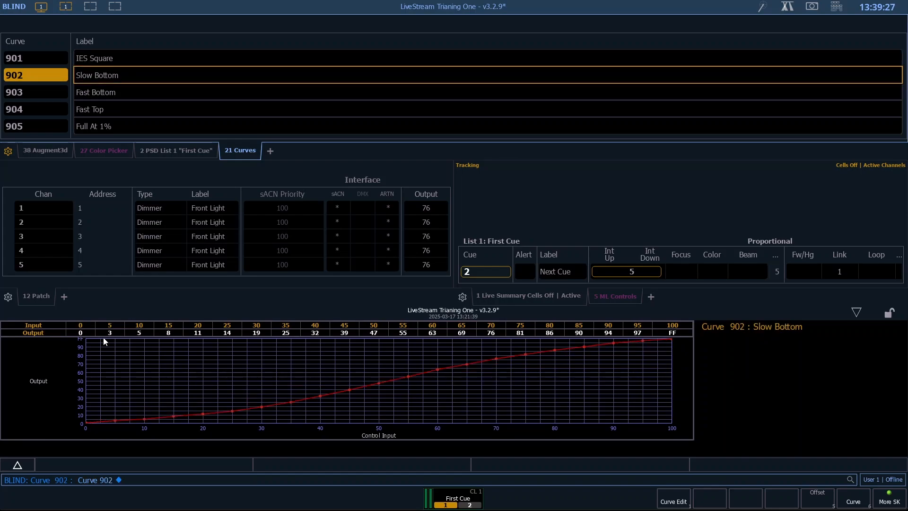
{"action": "key", "text": "Down"}
{"action": "key", "text": "Down"}
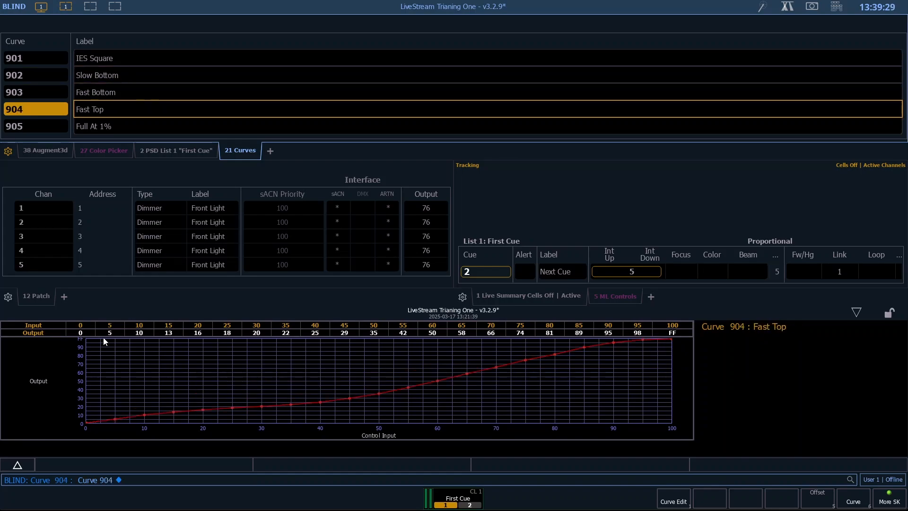
{"action": "key", "text": "Down"}
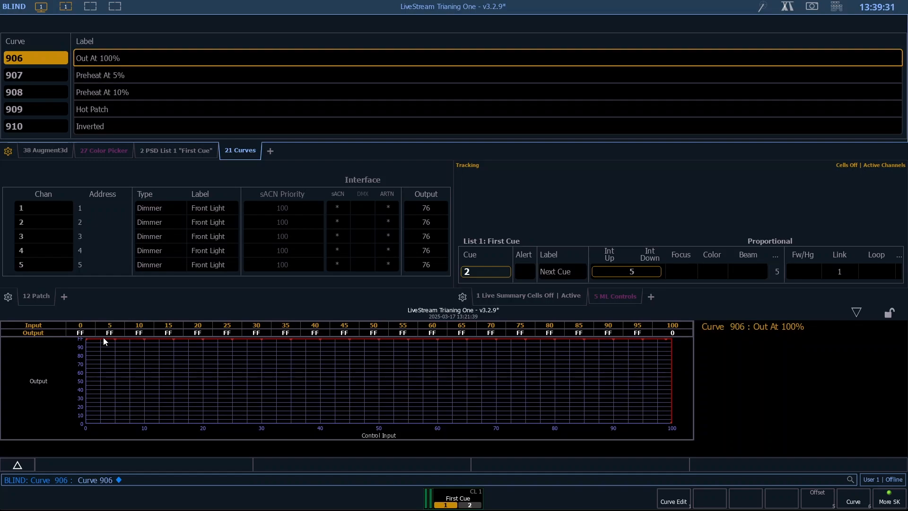
{"action": "key", "text": "Down"}
{"action": "key", "text": "Down"}
{"action": "key", "text": "Down"}
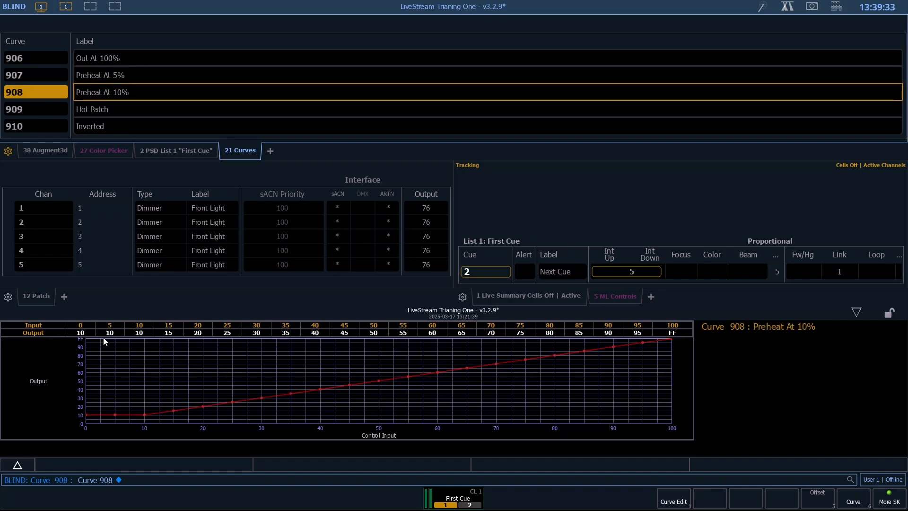
{"action": "key", "text": "Down"}
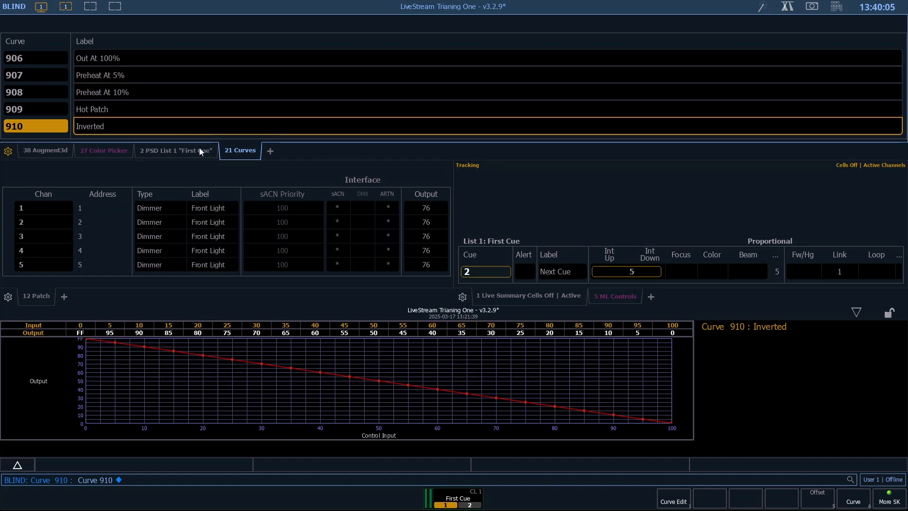
- Close the Curves display and return to the playback status display in the Augment3d frame
{"action": "right_click", "coordinate": [252, 153]}
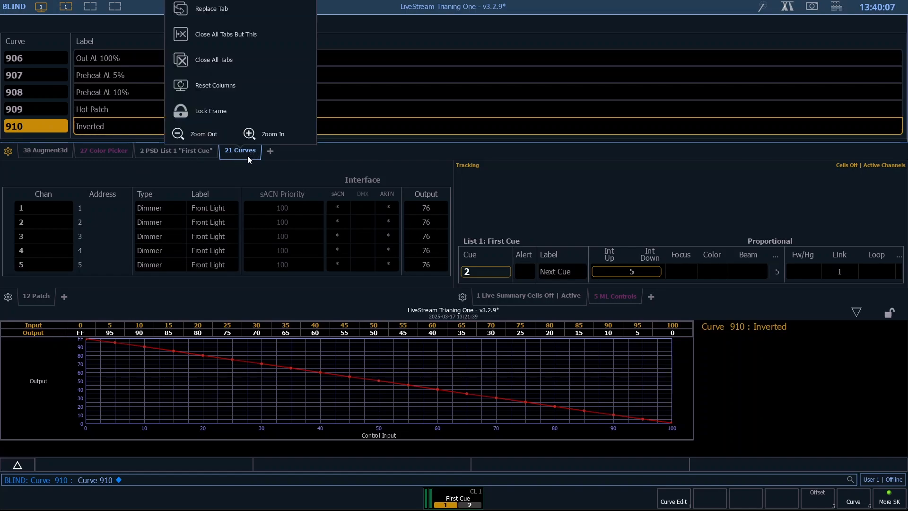
{"action": "left_click", "coordinate": [244, 1]}
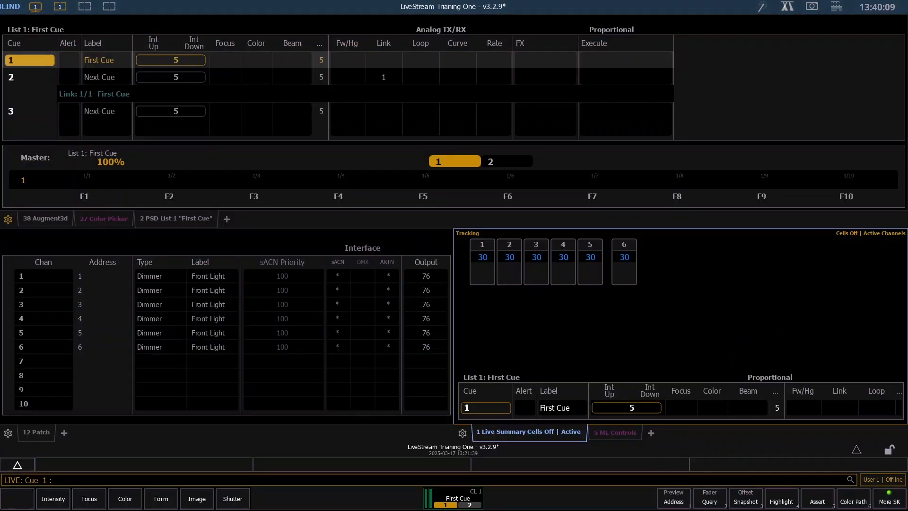
{"action": "left_click", "coordinate": [167, 212]}
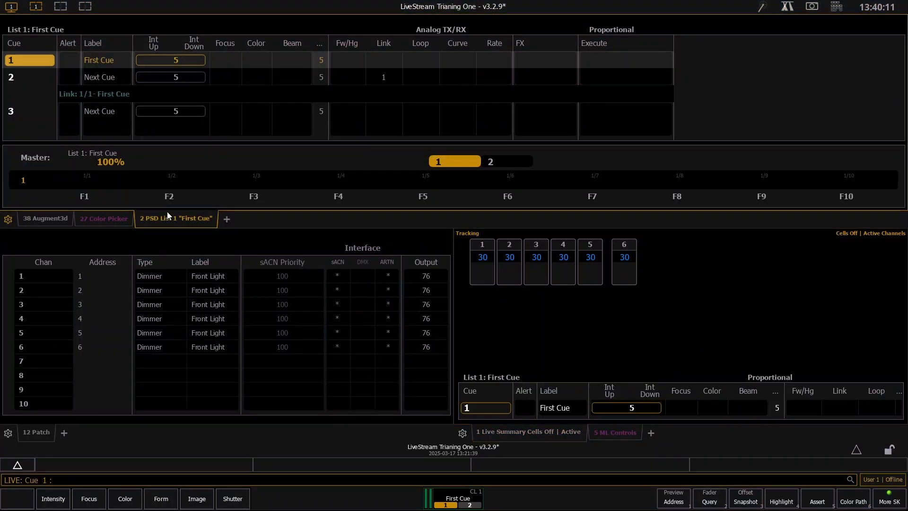
{"action": "double_click", "coordinate": [167, 211]}
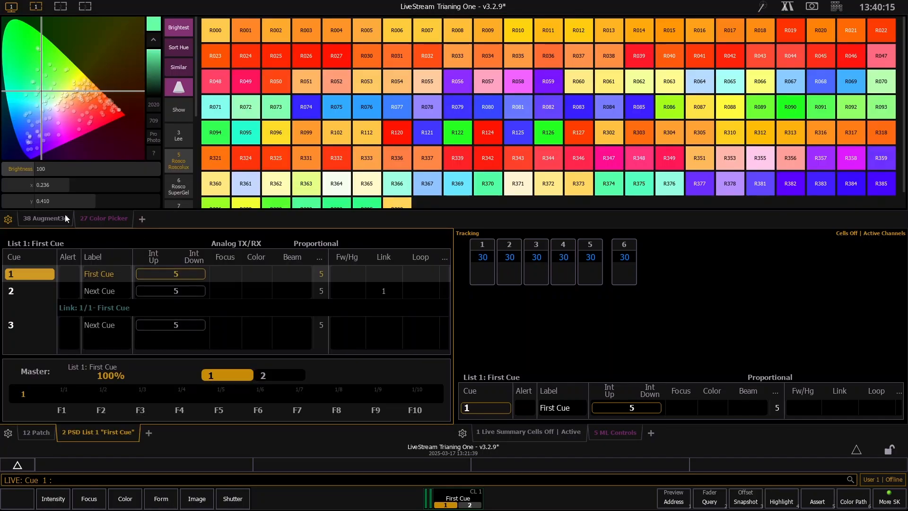
{"action": "key", "text": "Tab"}
{"action": "key", "text": "Tab"}
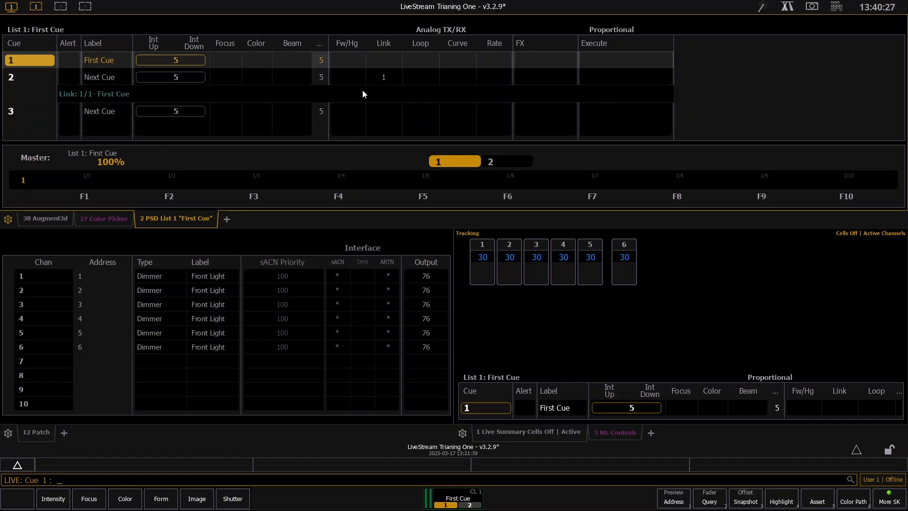
- Clear the Link attribute from cue 2
{"action": "left_click", "coordinate": [388, 76]}
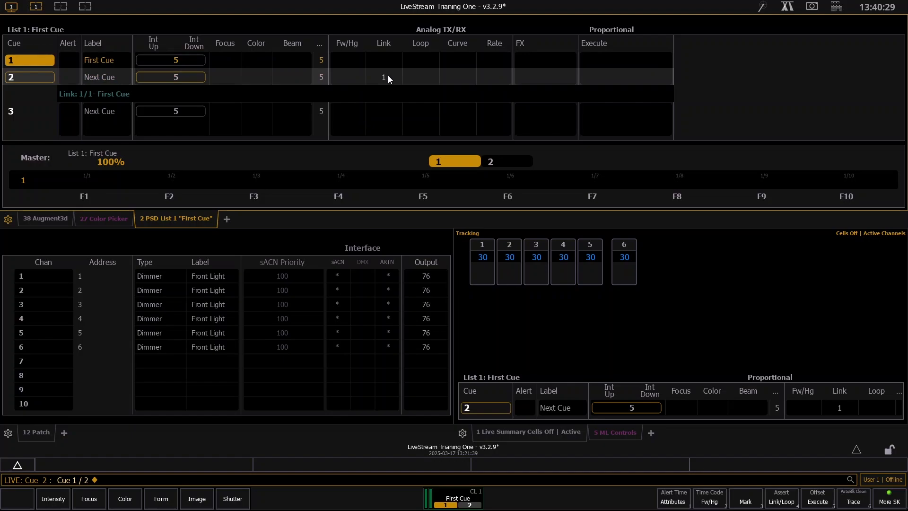
{"action": "left_click", "coordinate": [388, 77]}
{"action": "key", "text": "Return"}
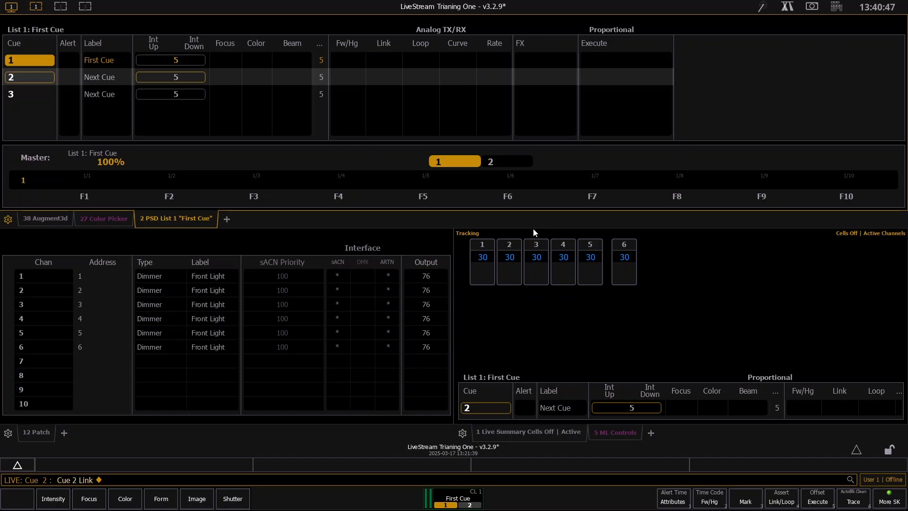
- Switch the channel display to Blind for cue 2 and change its format to the spreadsheet view
{"action": "left_click", "coordinate": [554, 383]}
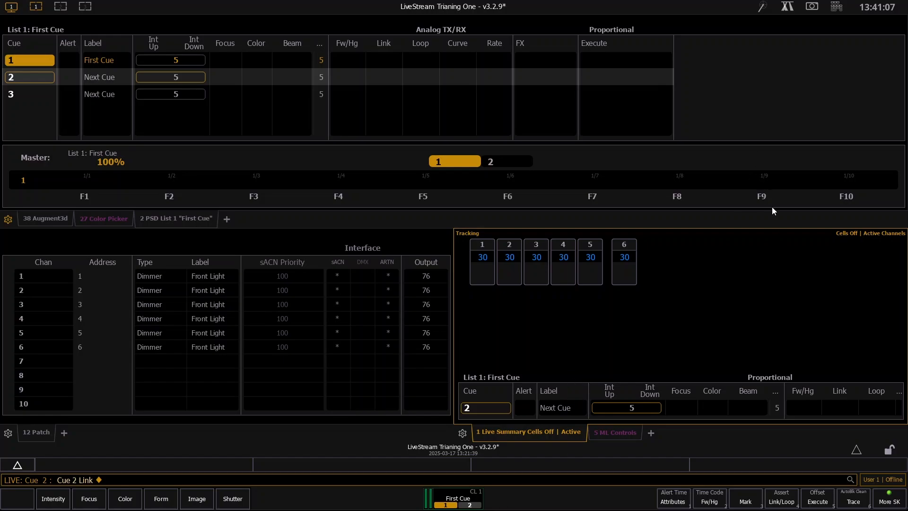
{"action": "key", "text": "F2"}
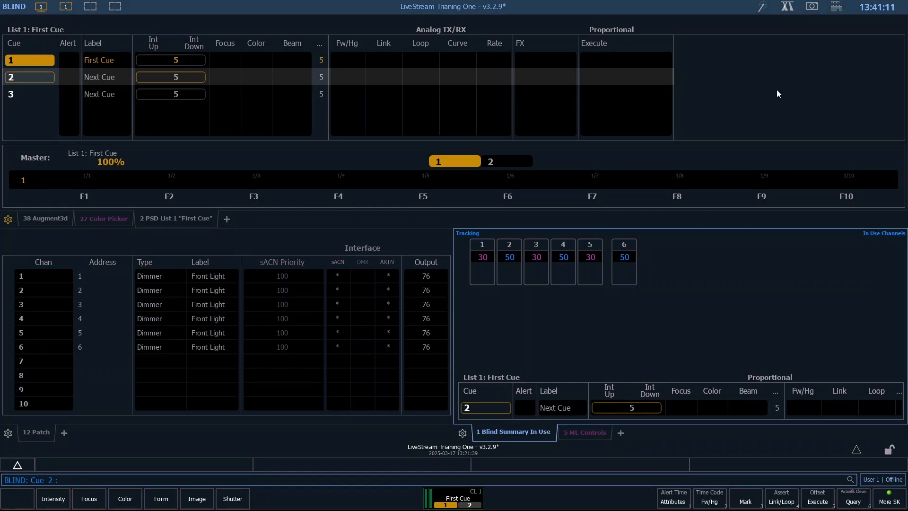
{"action": "left_click", "coordinate": [836, 6]}
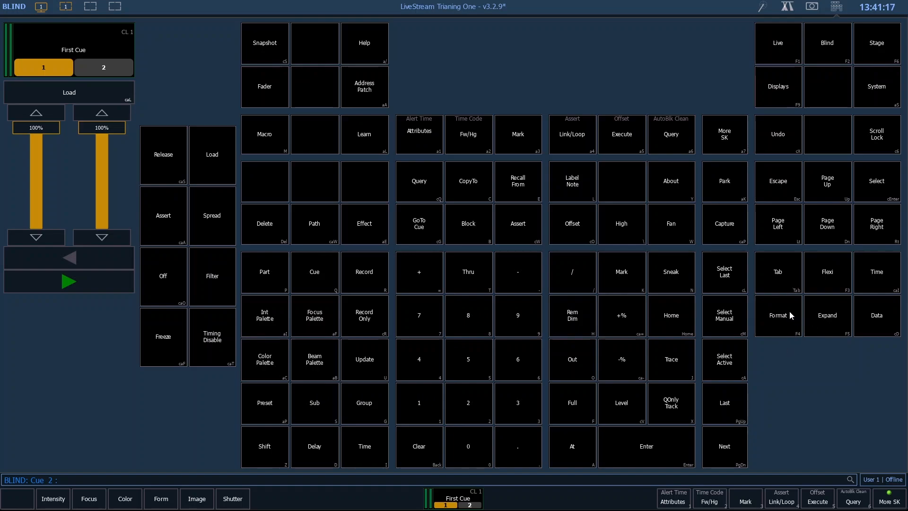
{"action": "left_click", "coordinate": [836, 8]}
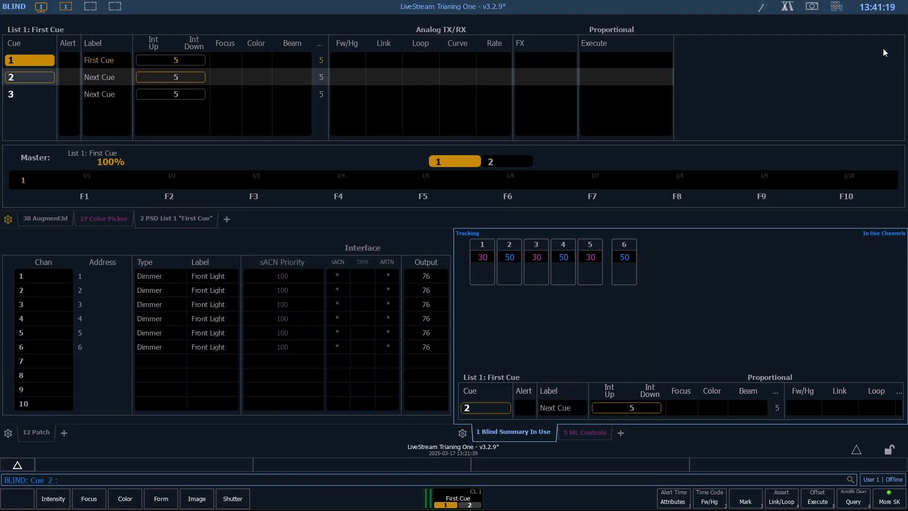
{"action": "key", "text": "F4"}
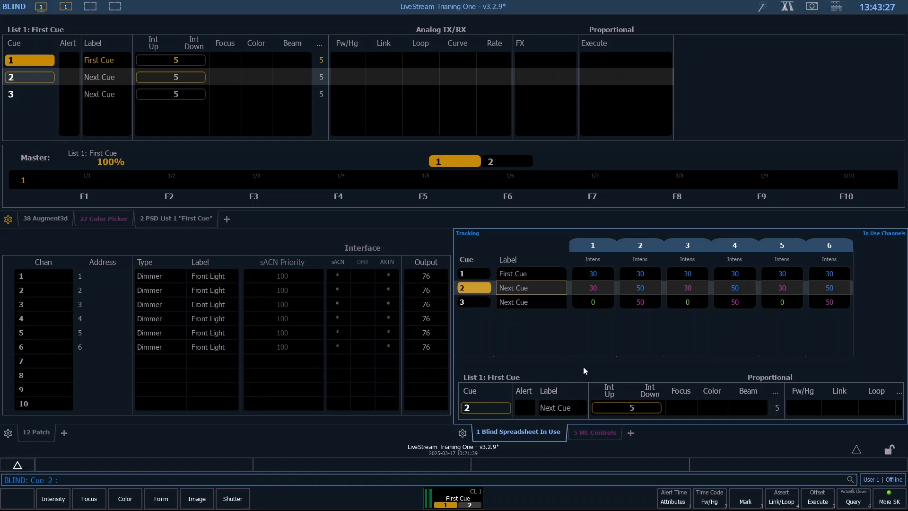
- In cue 2 of the Blind spreadsheet, set channel 2 to 50 and channel 1 to 30
{"action": "key", "text": "2"}
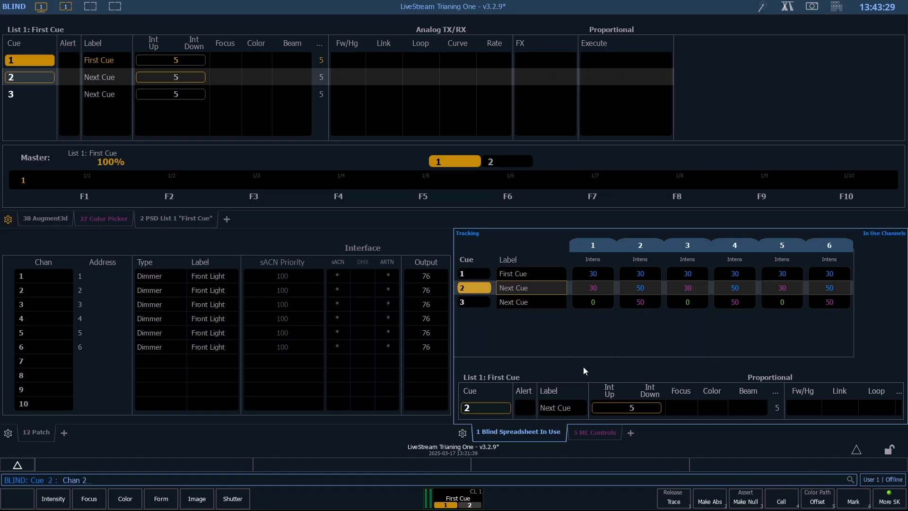
{"action": "key", "text": "a"}
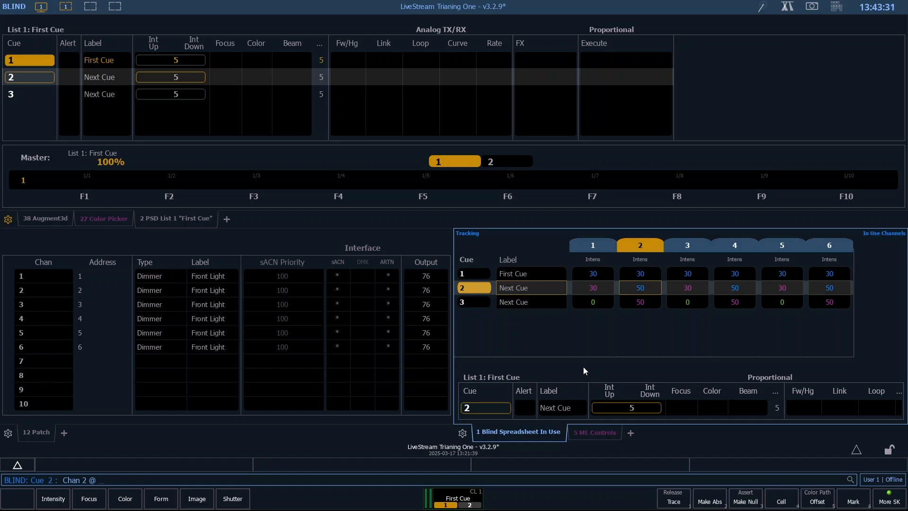
{"action": "type", "text": "50"}
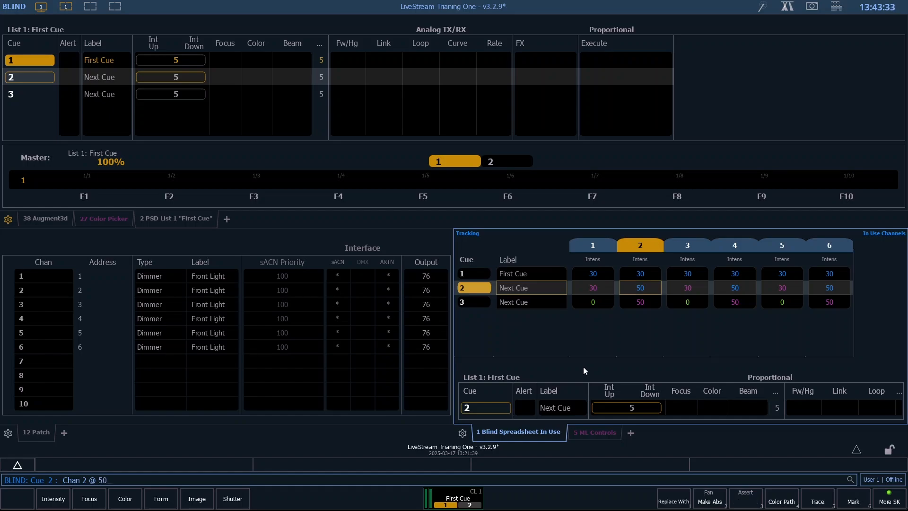
{"action": "key", "text": "Return"}
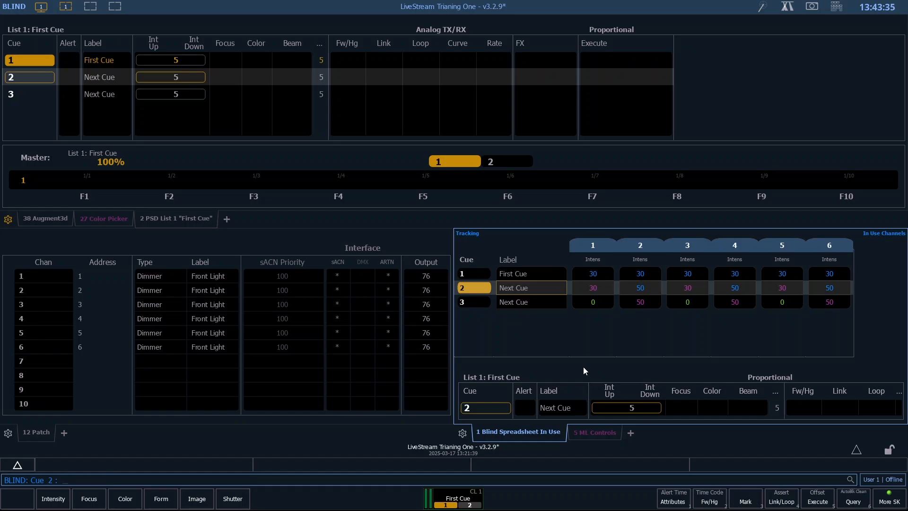
{"action": "type", "text": "1 @"}
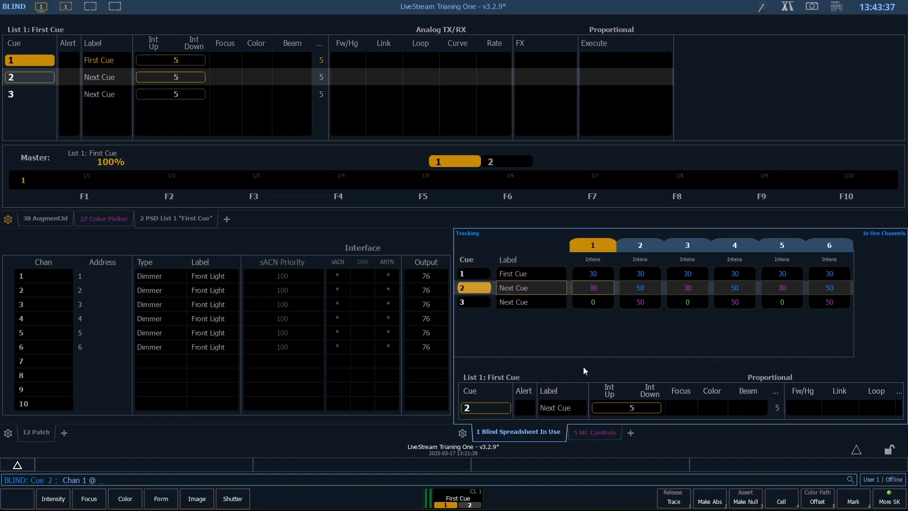
{"action": "type", "text": " 30"}
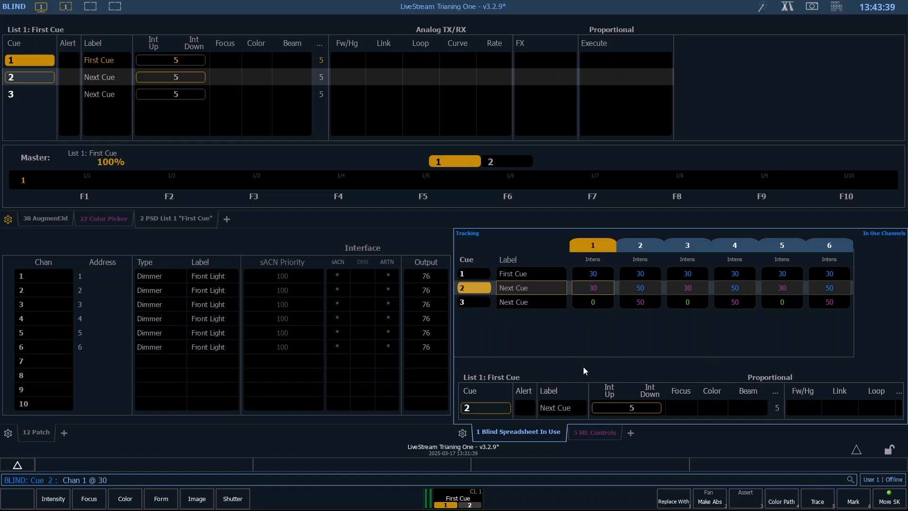
{"action": "key", "text": "Return"}
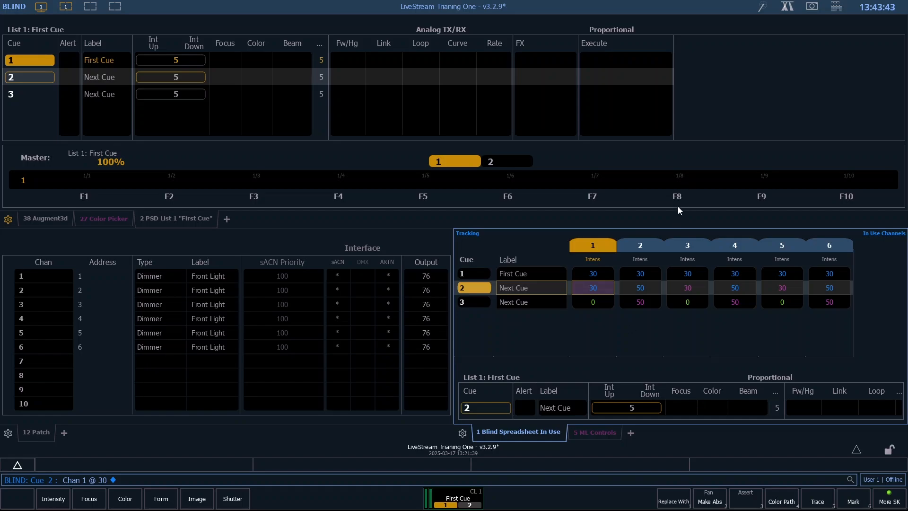
{"action": "left_click", "coordinate": [614, 324]}
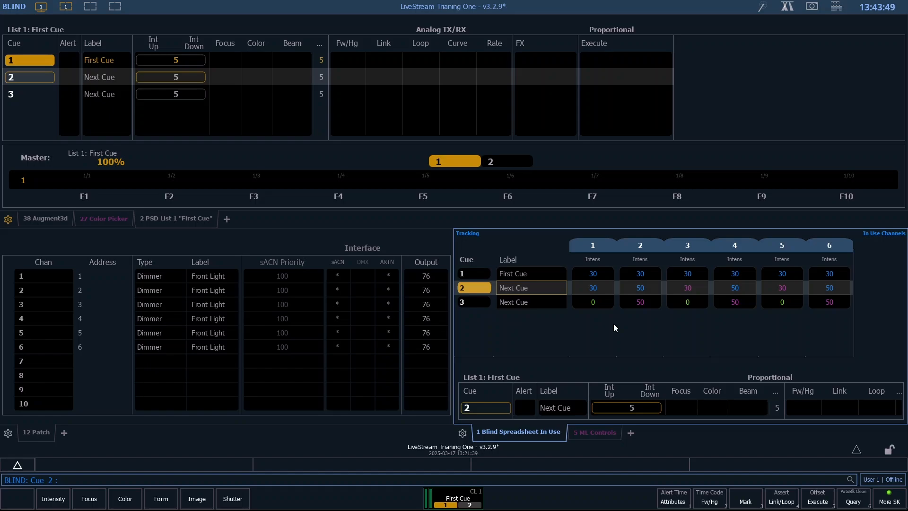
{"action": "left_click", "coordinate": [606, 290]}
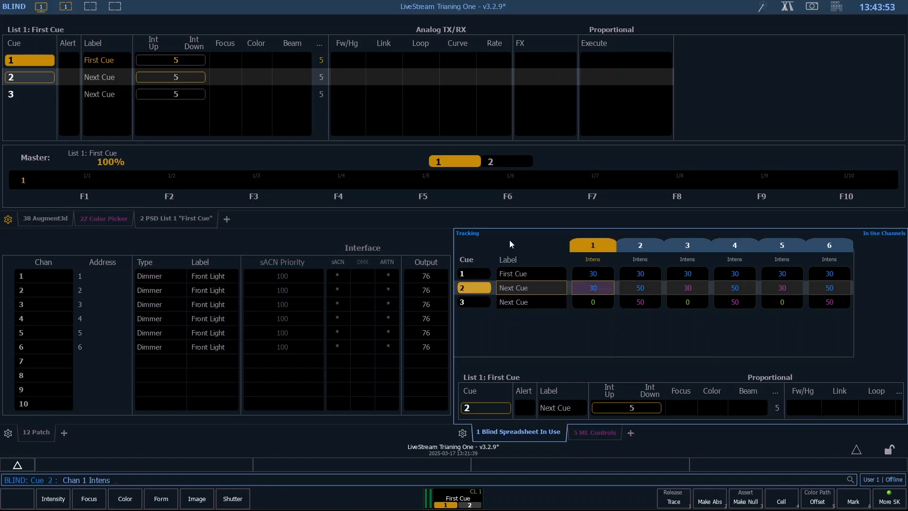
- Re-enter Blind on cue 1, run cues 2 and 3 in playback, and stop the fade into cue 3
{"action": "key", "text": "F1"}
{"action": "key", "text": "F2"}
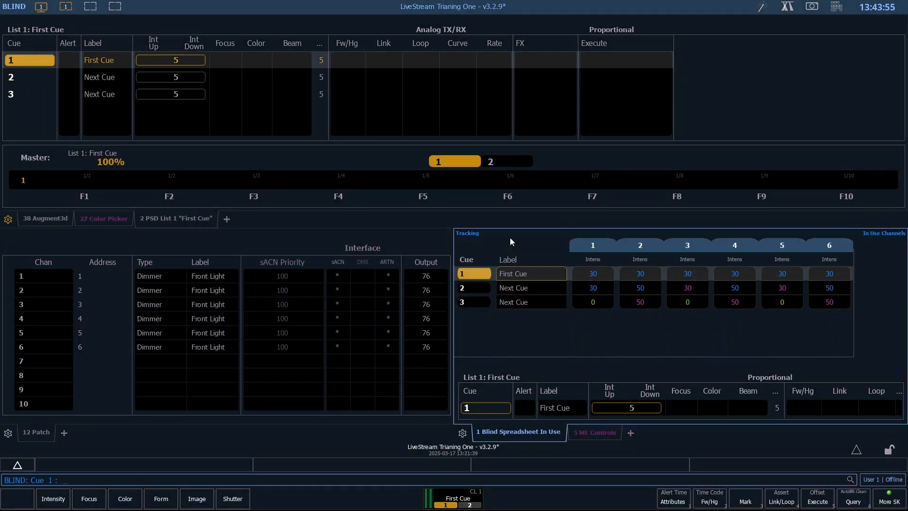
{"action": "key", "text": "ctrl+space"}
{"action": "key", "text": "ctrl+space"}
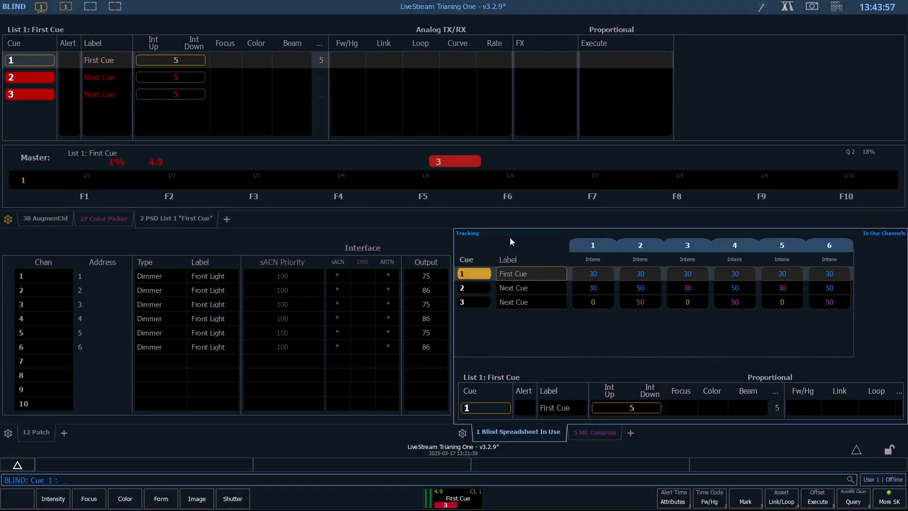
{"action": "key", "text": "ctrl+alt+space"}
{"action": "key", "text": "Tab"}
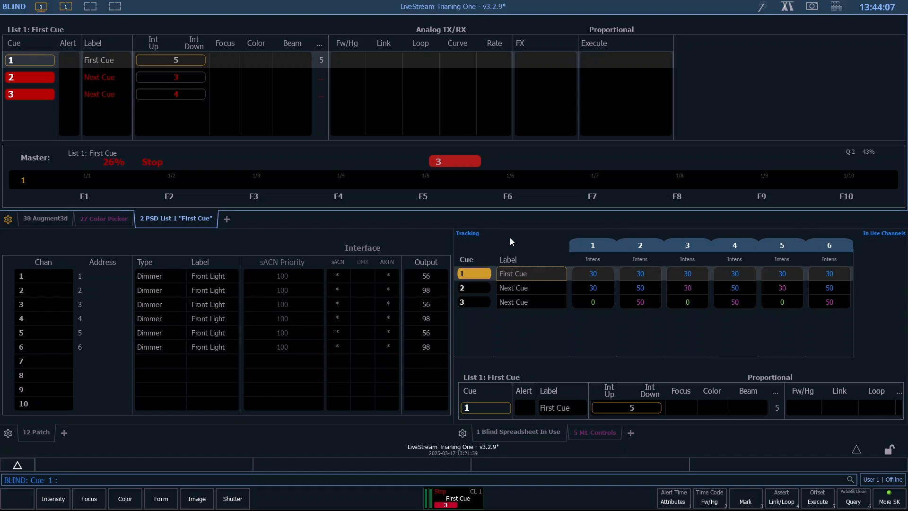
- In the Blind spreadsheet, set channel 1 to 25 in cue 1
{"action": "left_click", "coordinate": [510, 238]}
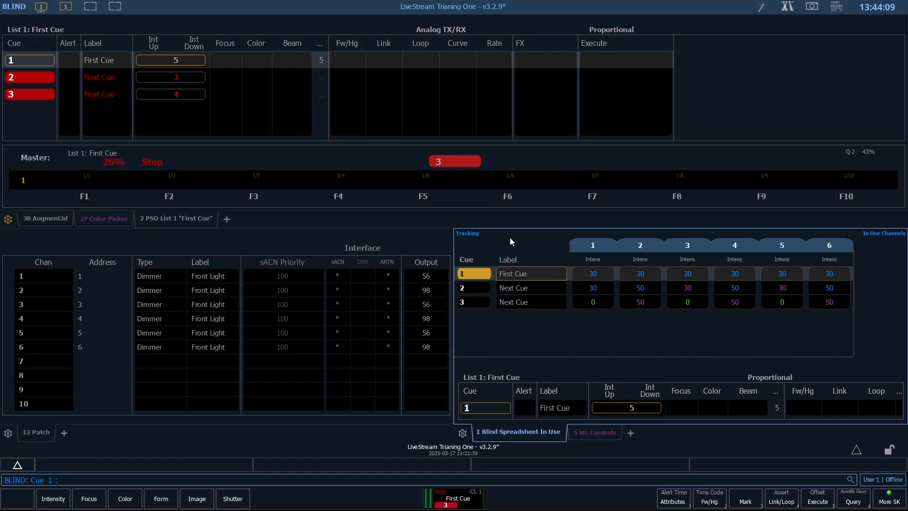
{"action": "type", "text": "1 @ 25"}
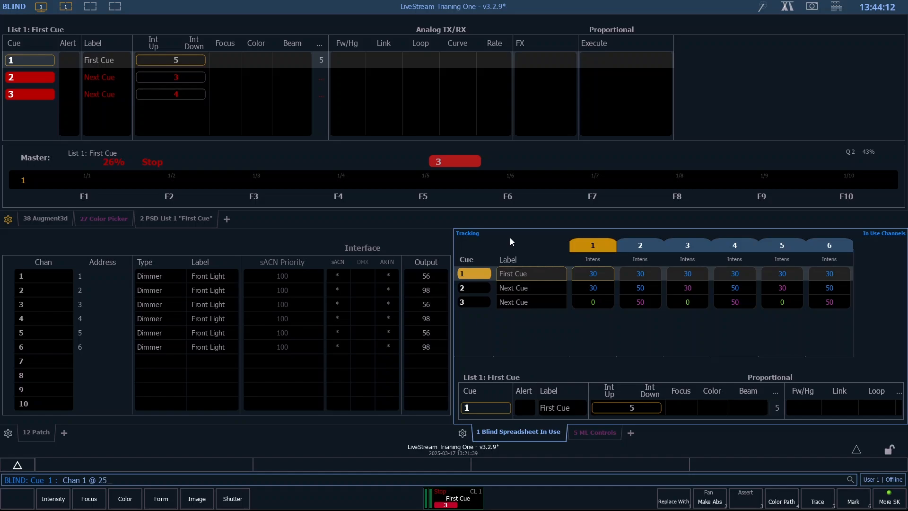
{"action": "key", "text": "Return"}
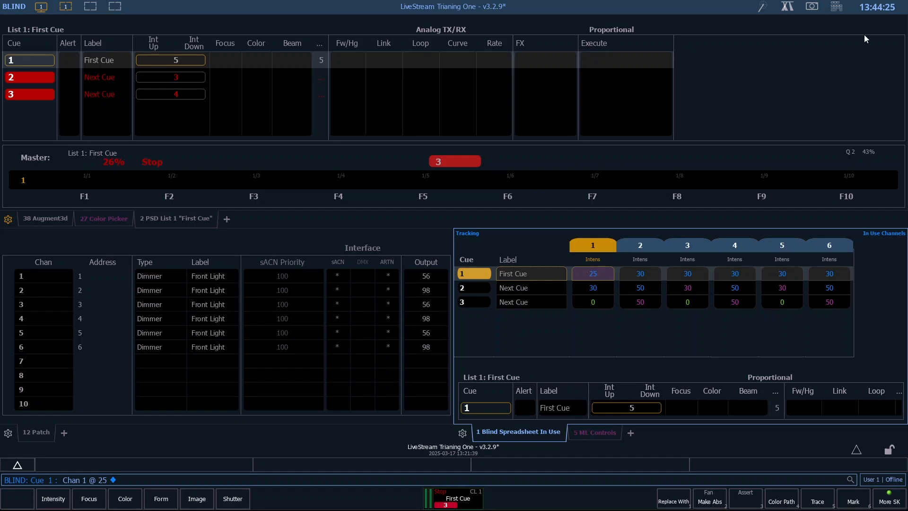
- Undo the last two Blind commands, the channel 1 edits in cues 1 and 2, and return to Live
{"action": "left_click", "coordinate": [837, 6]}
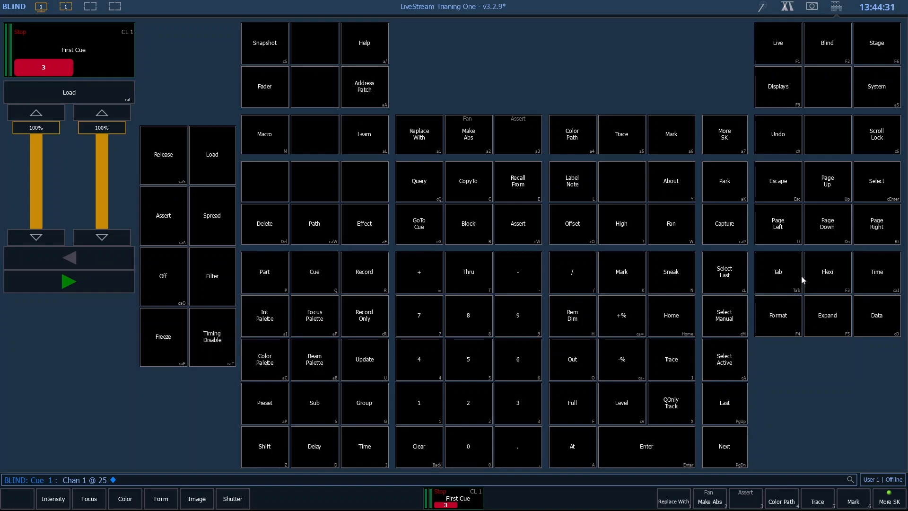
{"action": "left_click", "coordinate": [783, 140]}
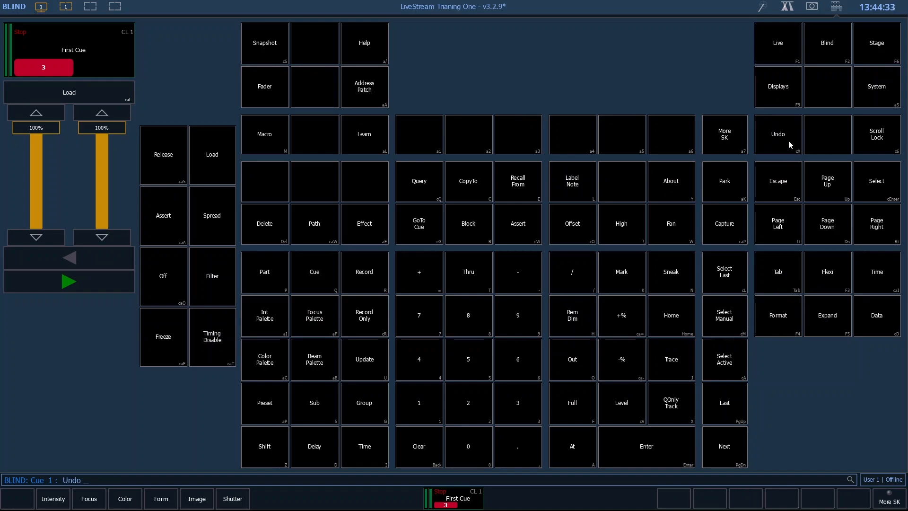
{"action": "left_click", "coordinate": [837, 6]}
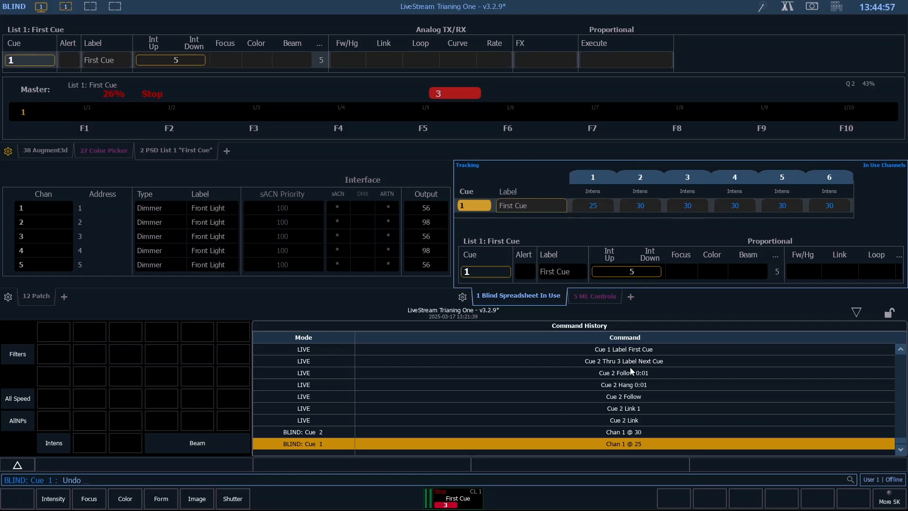
{"action": "key", "text": "Return"}
{"action": "key", "text": "ctrl+z"}
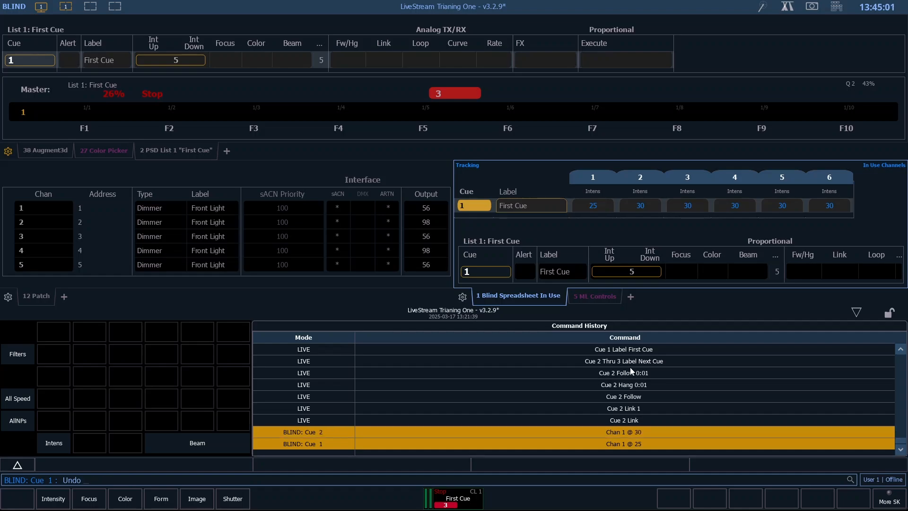
{"action": "key", "text": "Return"}
{"action": "key", "text": "Return"}
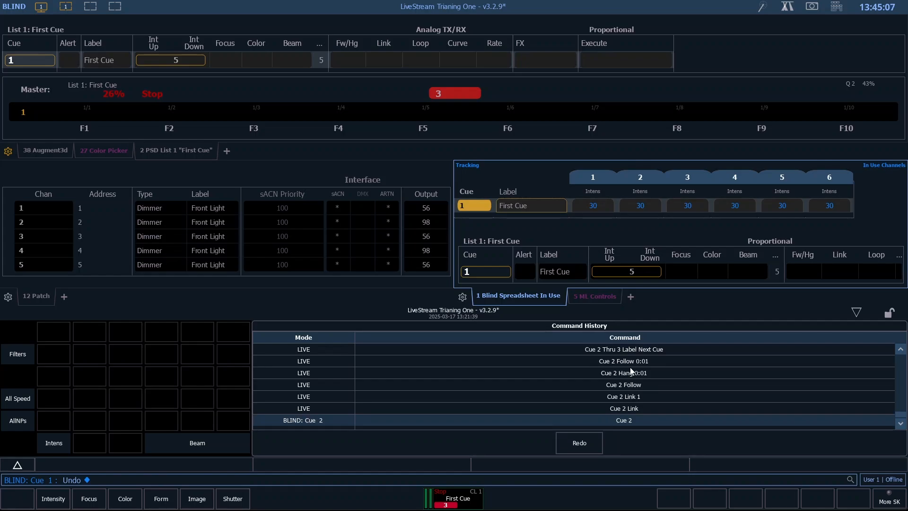
{"action": "key", "text": "F3"}
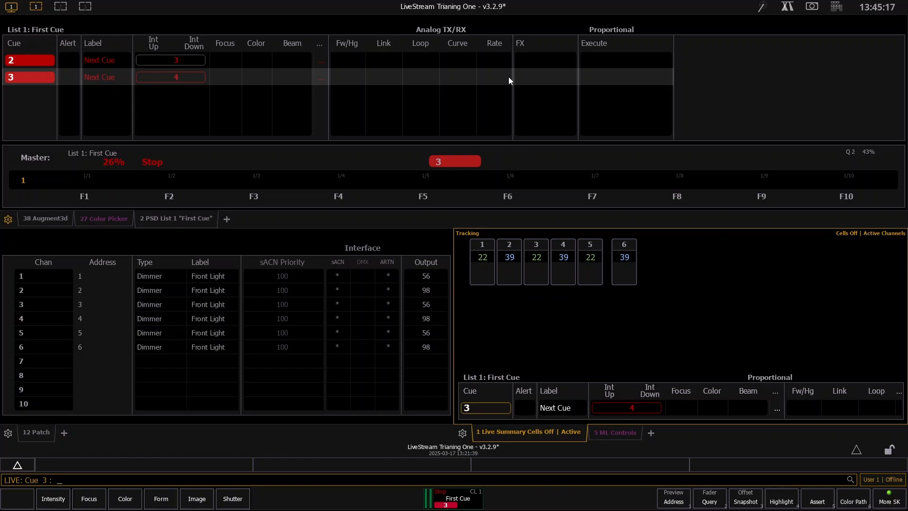
- Start saving the current show file from the Browser, cancel at the confirmation, and collapse the Browser area
{"action": "left_click", "coordinate": [848, 10]}
{"action": "left_click", "coordinate": [742, 137]}
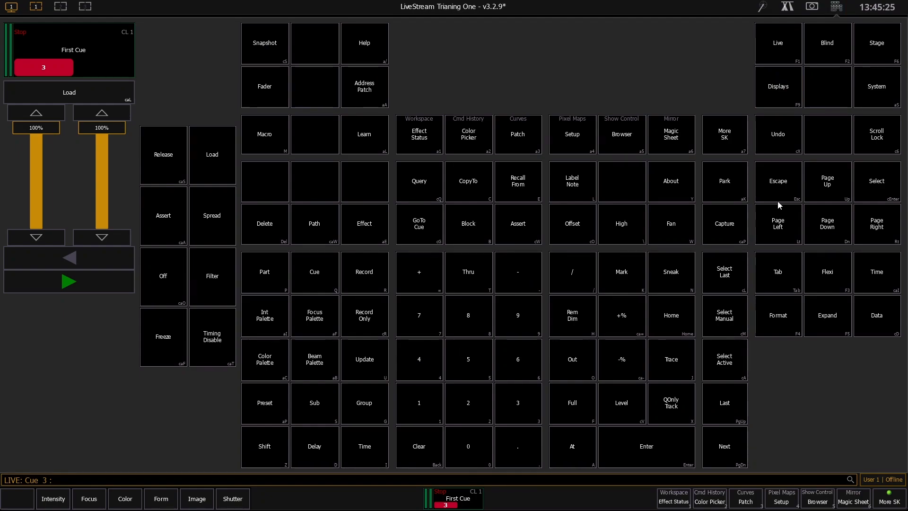
{"action": "left_click", "coordinate": [838, 7]}
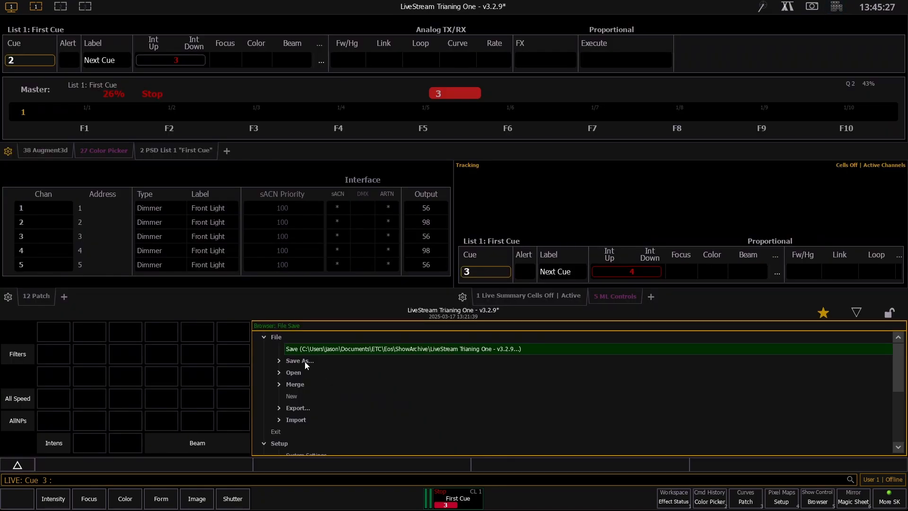
{"action": "left_click", "coordinate": [289, 349]}
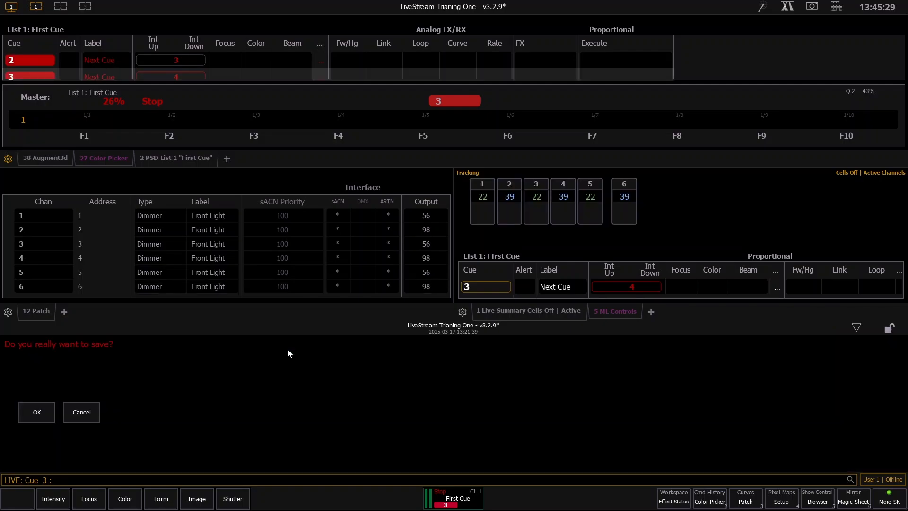
{"action": "left_click", "coordinate": [92, 410]}
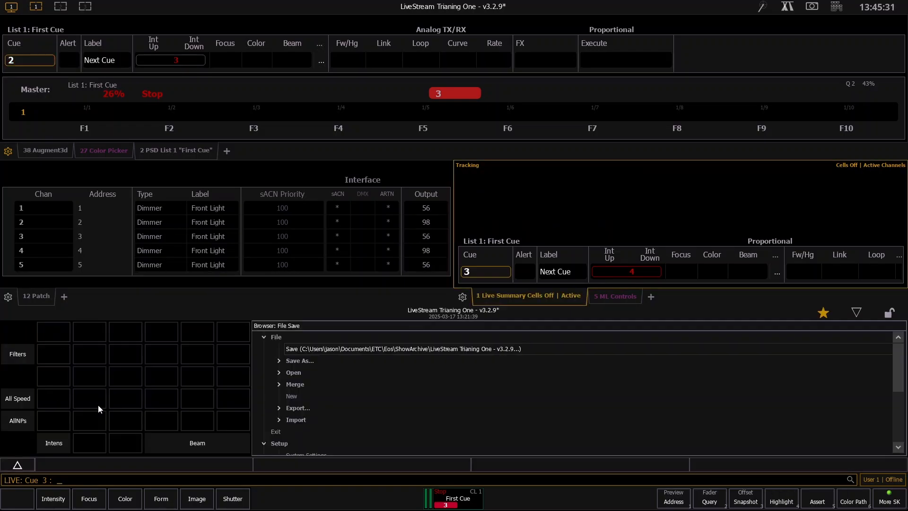
{"action": "left_click", "coordinate": [855, 314]}
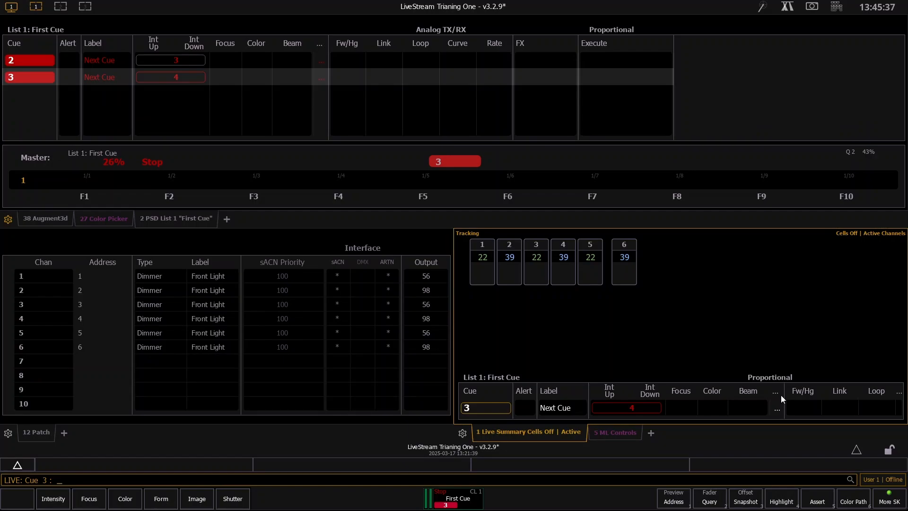
- Quick-save the current show file and check the virtual keypad
{"action": "key", "text": "ctrl+s"}
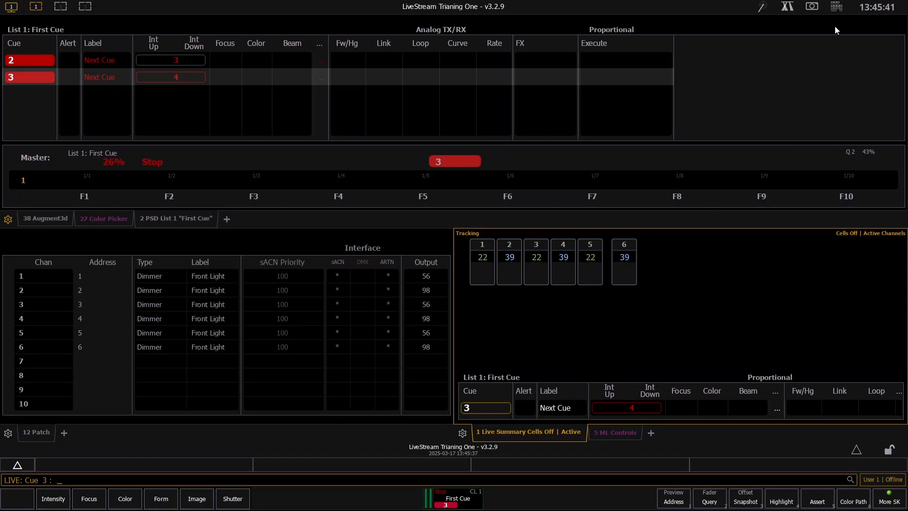
{"action": "left_click", "coordinate": [836, 7]}
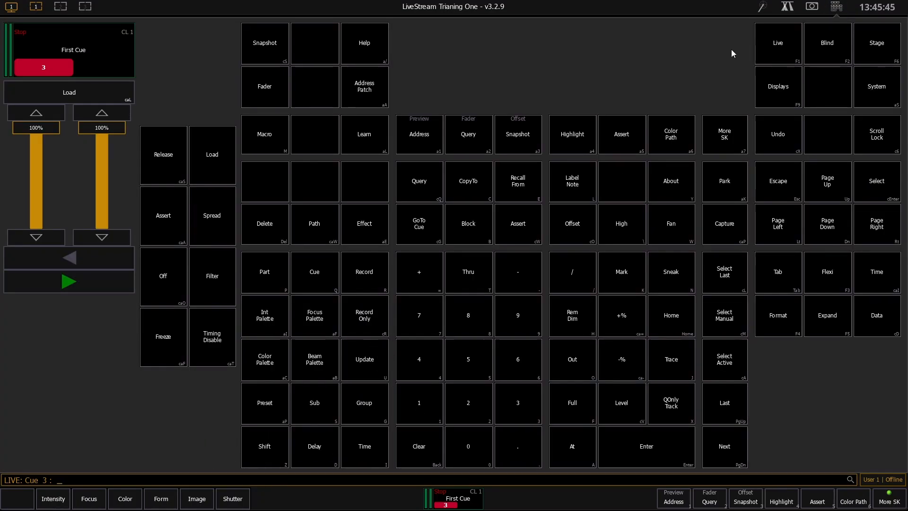
{"action": "left_click", "coordinate": [837, 8]}
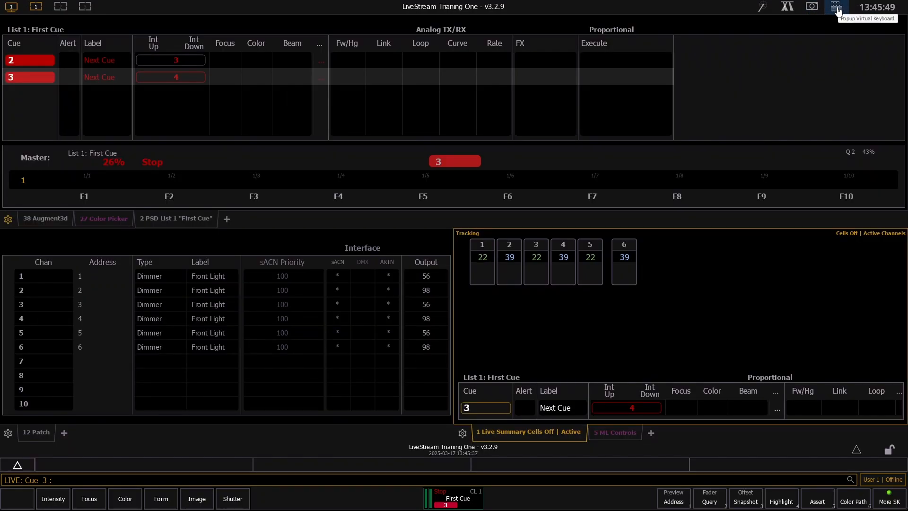
- Browse the Open branch of the Browser down to the show files in Show File Archive
{"action": "left_click", "coordinate": [836, 7]}
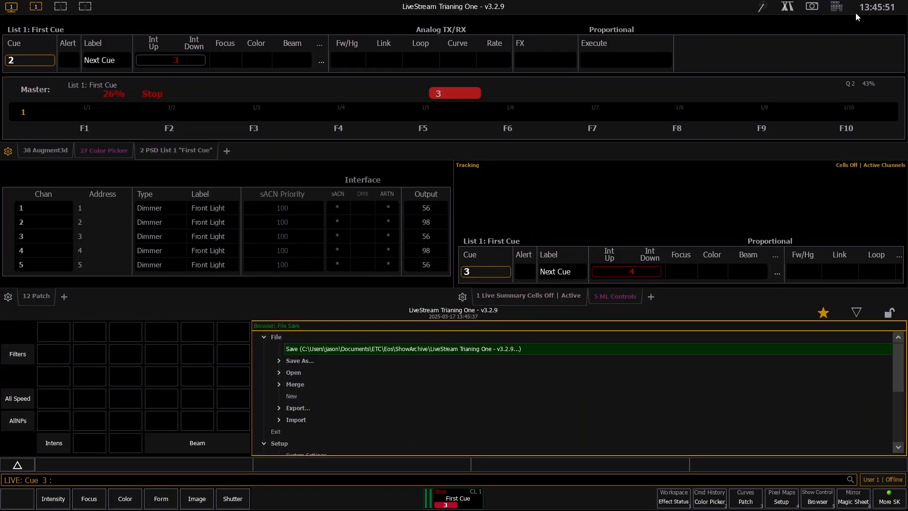
{"action": "key", "text": "Right"}
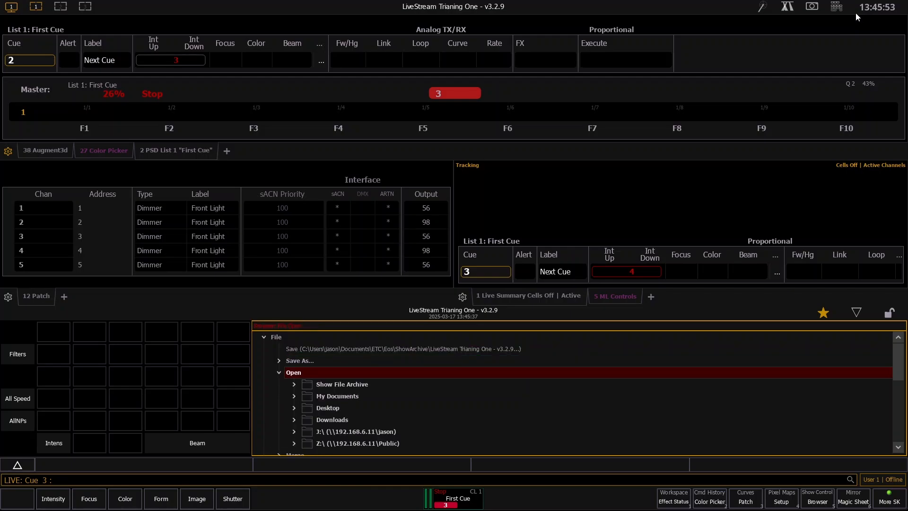
{"action": "key", "text": "Down"}
{"action": "key", "text": "Right"}
{"action": "key", "text": "Down"}
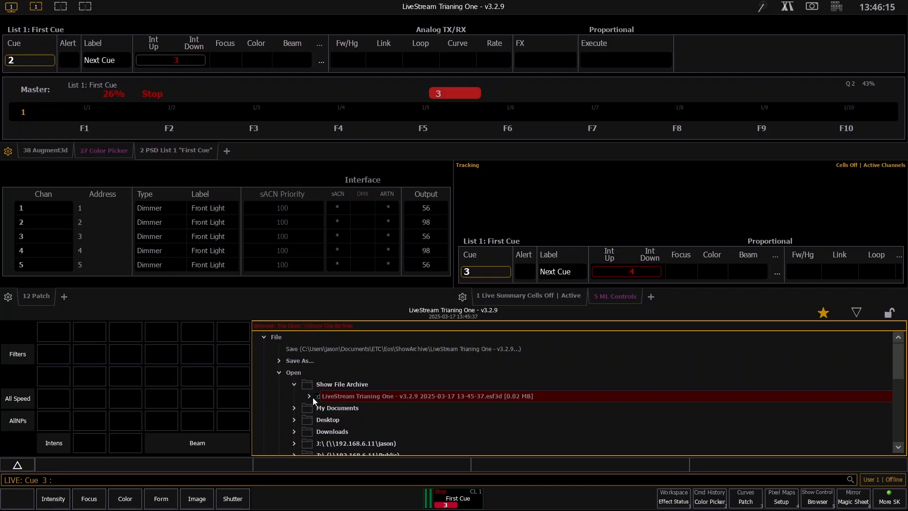
- Expand the LiveStream Trianing One entry, look through its saved versions, and collapse it again
{"action": "left_click", "coordinate": [356, 396]}
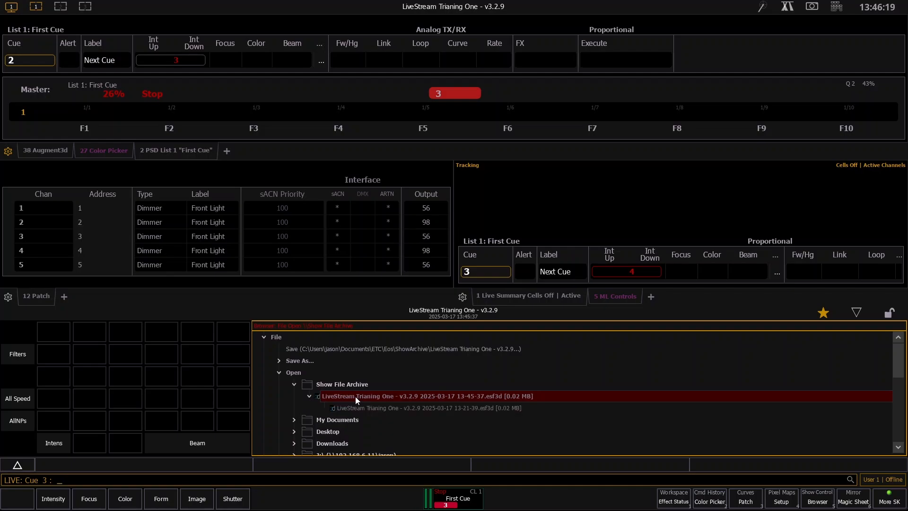
{"action": "key", "text": "Down"}
{"action": "key", "text": "Up"}
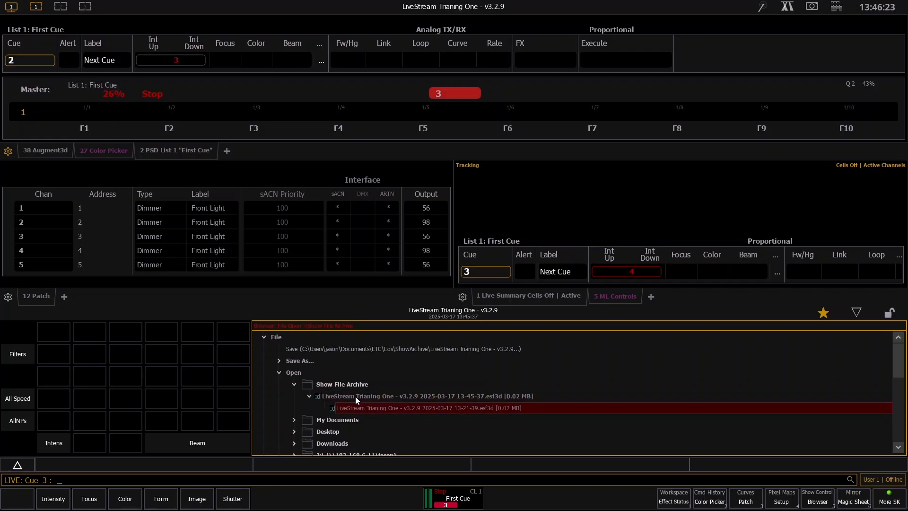
{"action": "key", "text": "Down"}
{"action": "key", "text": "Left"}
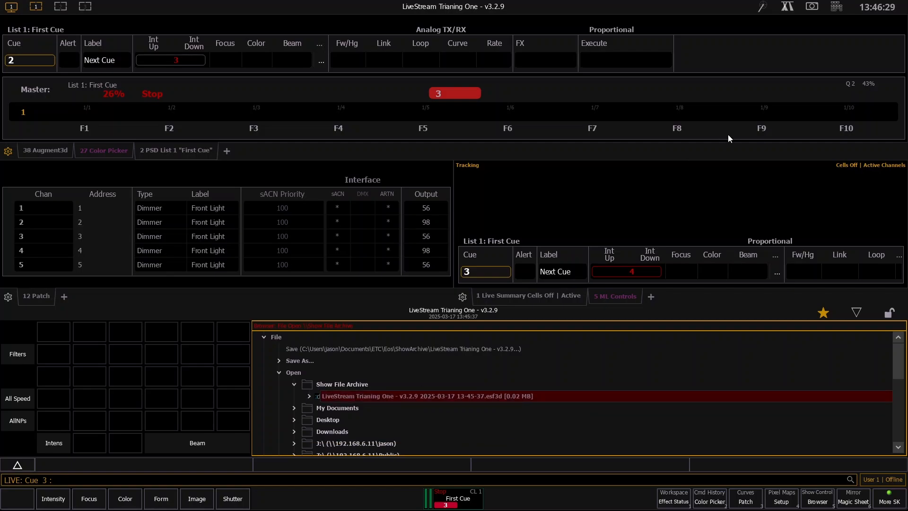
- Close the Browser, switch to Blind, and set channels 1 through 6 to 30 in cue 1
{"action": "key", "text": "Escape"}
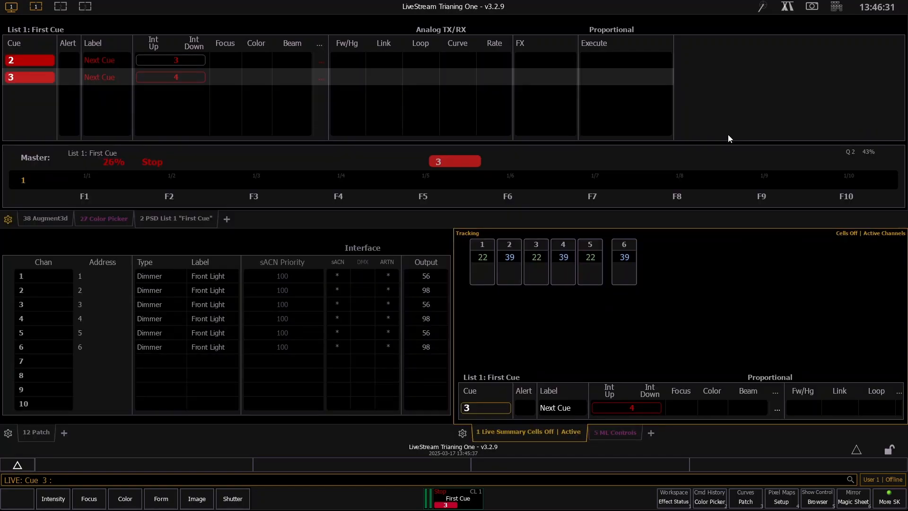
{"action": "key", "text": "F2"}
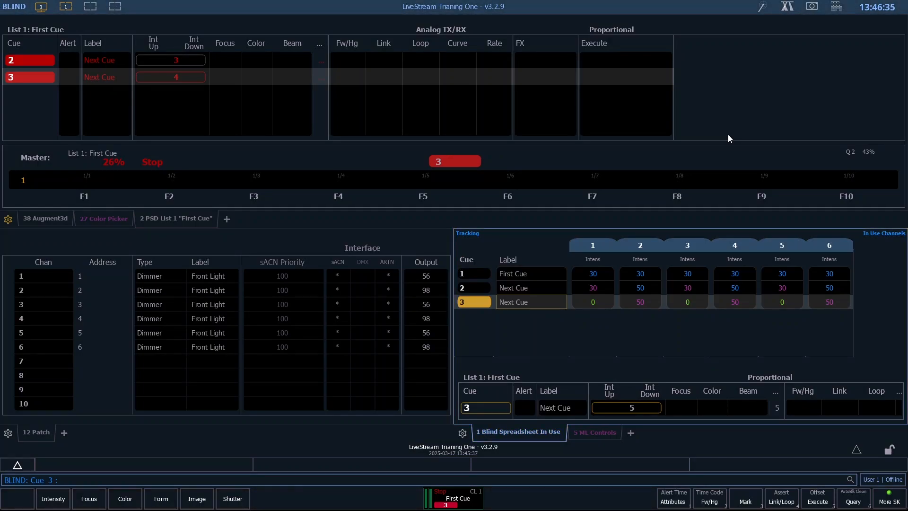
{"action": "type", "text": "q1"}
{"action": "key", "text": "Return"}
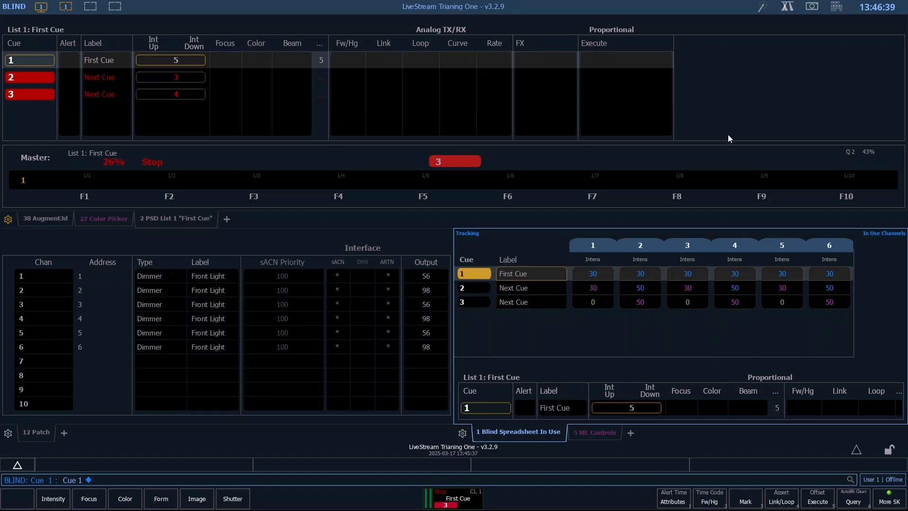
{"action": "type", "text": "1t6"}
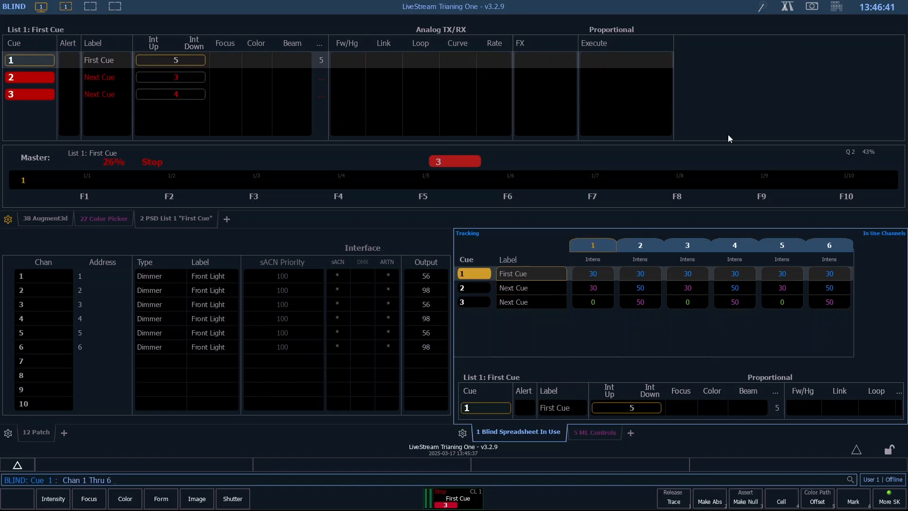
{"action": "type", "text": "a"}
{"action": "type", "text": "30"}
{"action": "key", "text": "Return"}
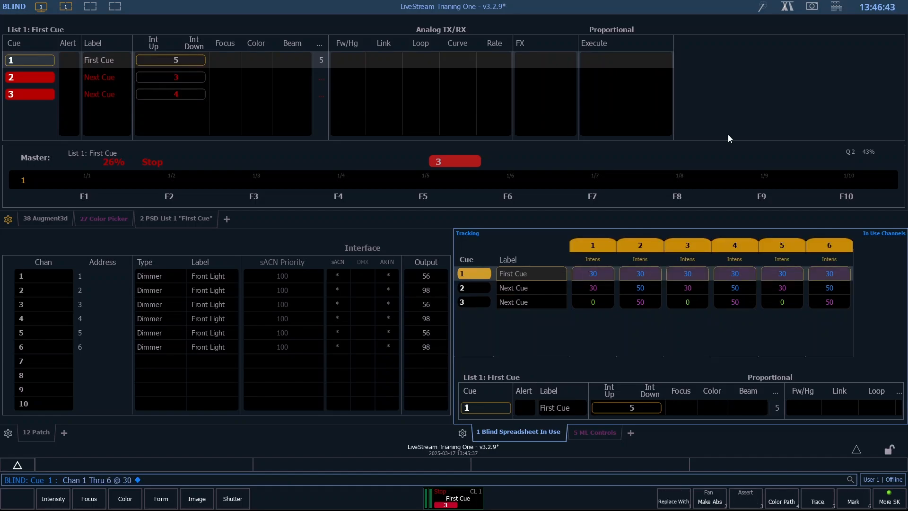
{"action": "key", "text": "Page_Down"}
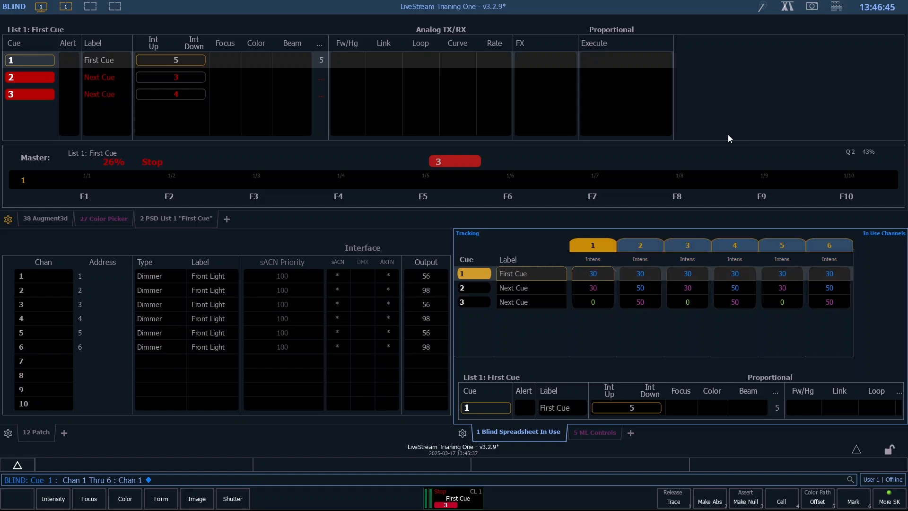
{"action": "key", "text": "Page_Down"}
{"action": "type", "text": "a3"}
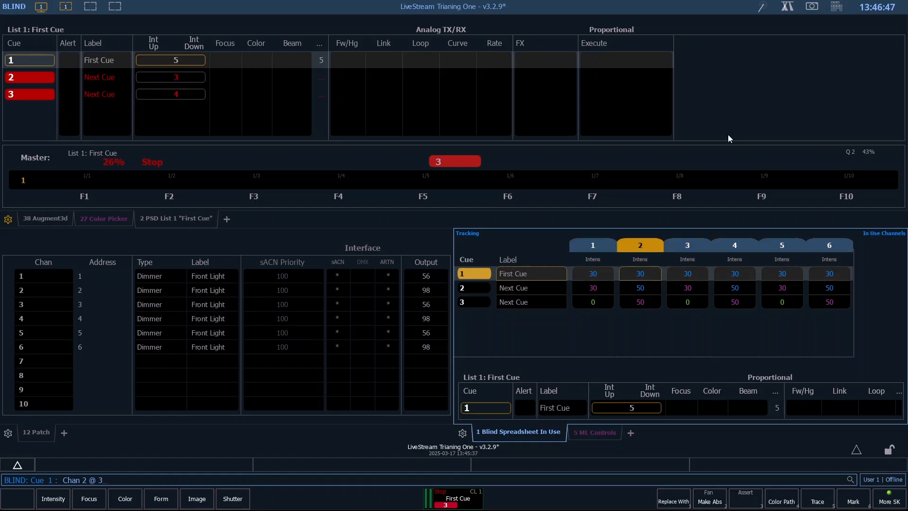
{"action": "key", "text": "Escape"}
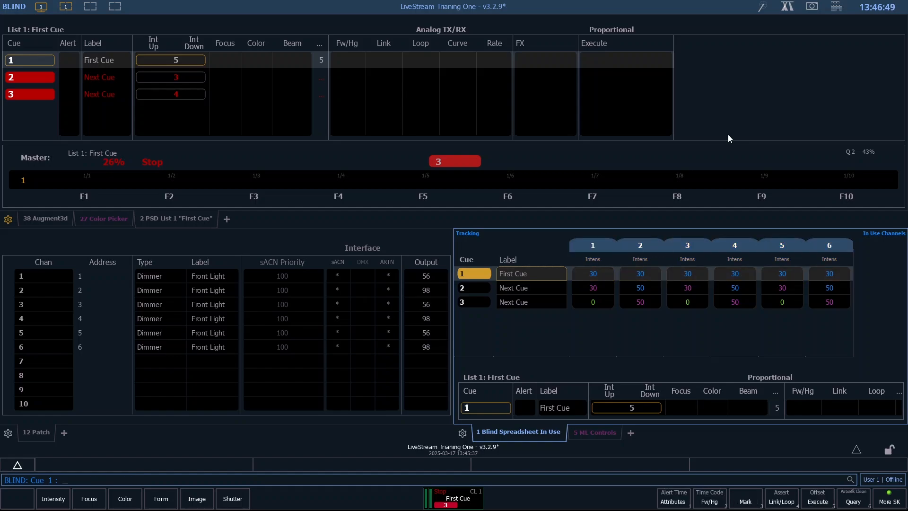
- Select cue 2 in the Blind spreadsheet and set channel 2 to 30
{"action": "type", "text": "q2"}
{"action": "key", "text": "Return"}
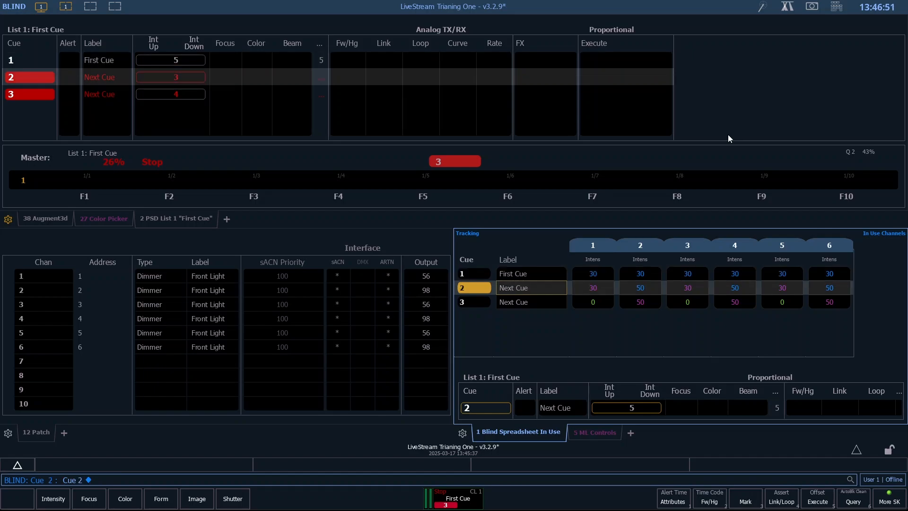
{"action": "type", "text": "2a3"}
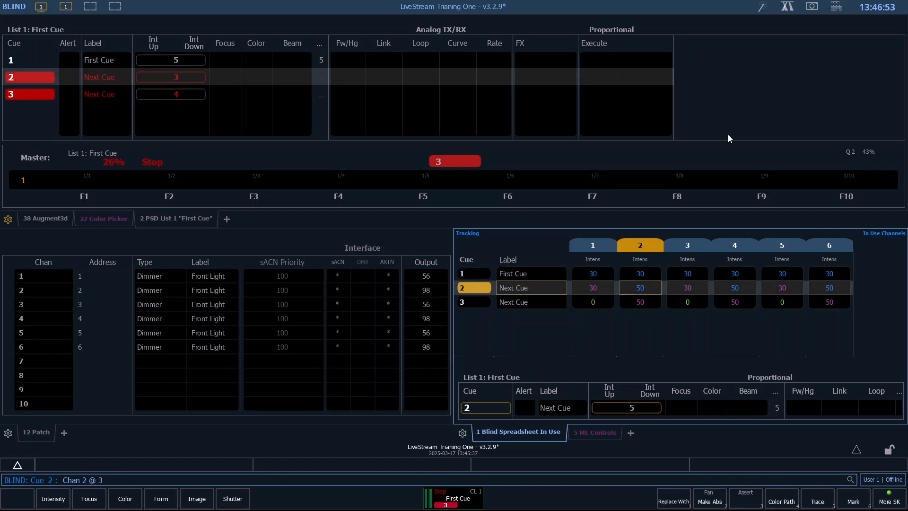
{"action": "type", "text": "0"}
{"action": "key", "text": "Return"}
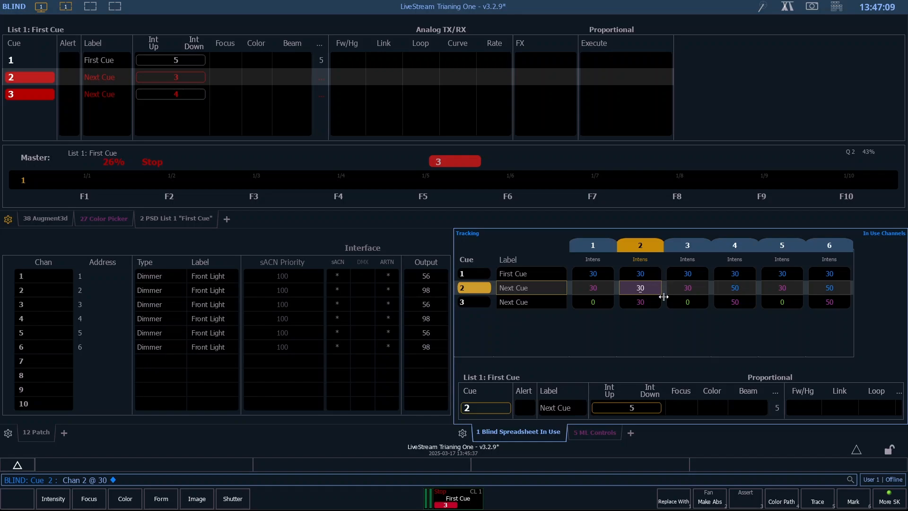
- Set channel 1 to 30 in cue 2 as a hard value
{"action": "left_click", "coordinate": [586, 305]}
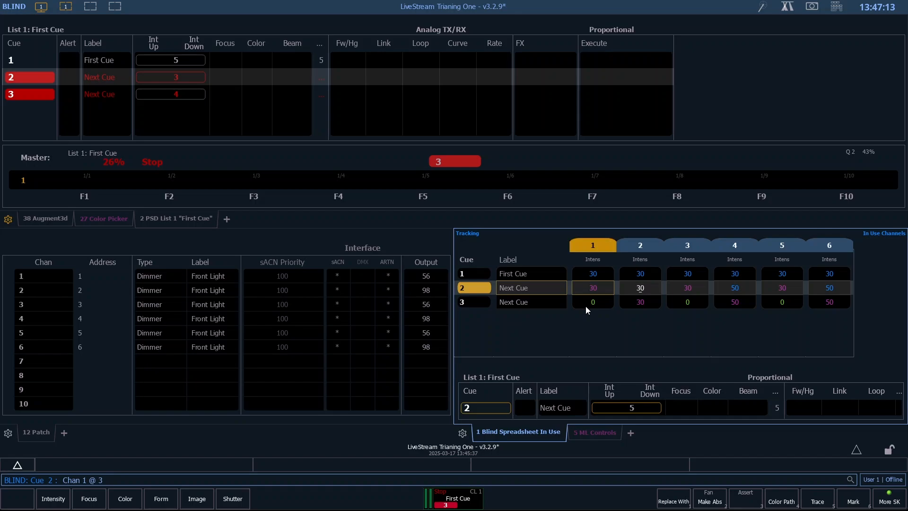
{"action": "type", "text": "0"}
{"action": "key", "text": "Return"}
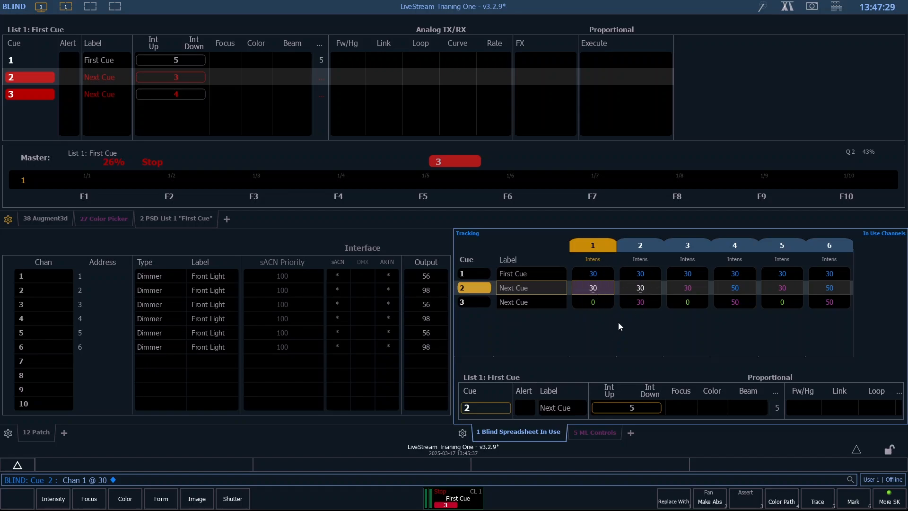
- Clear the command line, select cue 1, and set channel 1 to 20
{"action": "type", "text": "1"}
{"action": "key", "text": "BackSpace"}
{"action": "key", "text": "BackSpace"}
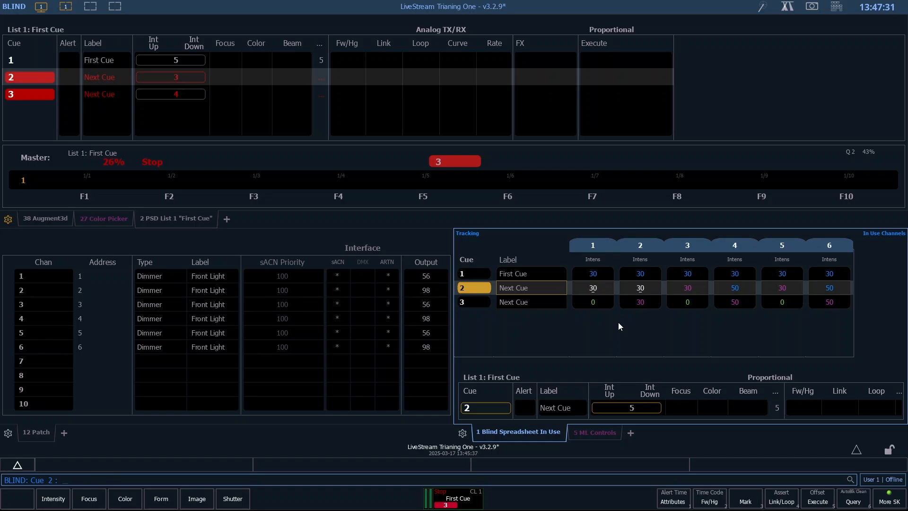
{"action": "type", "text": "q1"}
{"action": "key", "text": "Return"}
{"action": "type", "text": "1"}
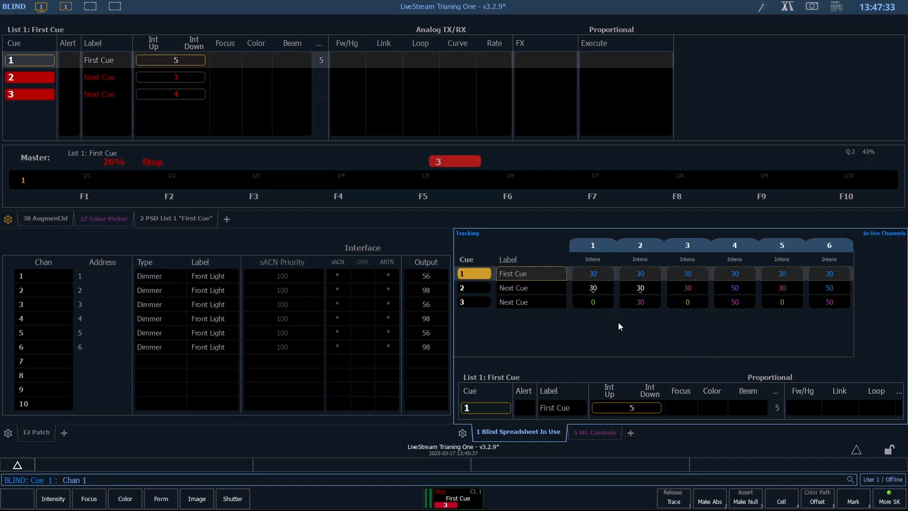
{"action": "type", "text": "a20"}
{"action": "key", "text": "Return"}
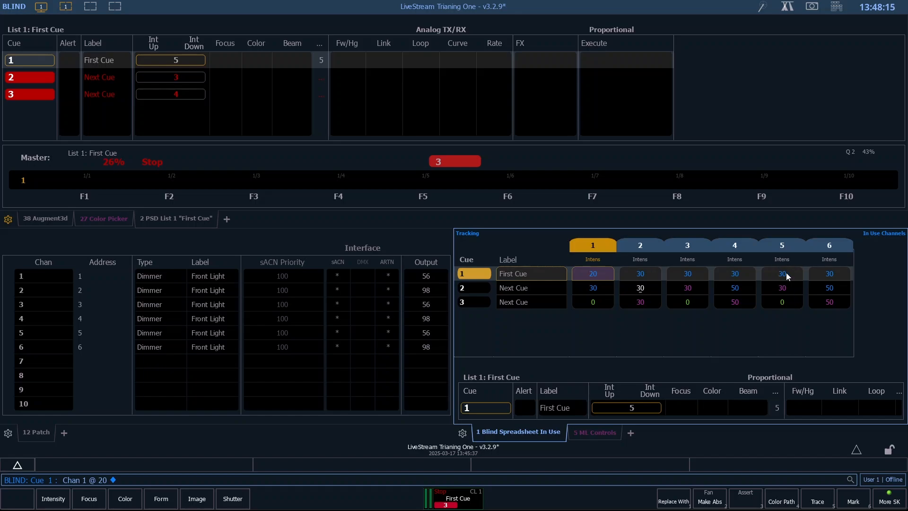
- Try selecting the intensities of channels 1 and 5 across cues 1 and 3, and clear the channel selection
{"action": "left_click", "coordinate": [781, 299], "text": "ctrl"}
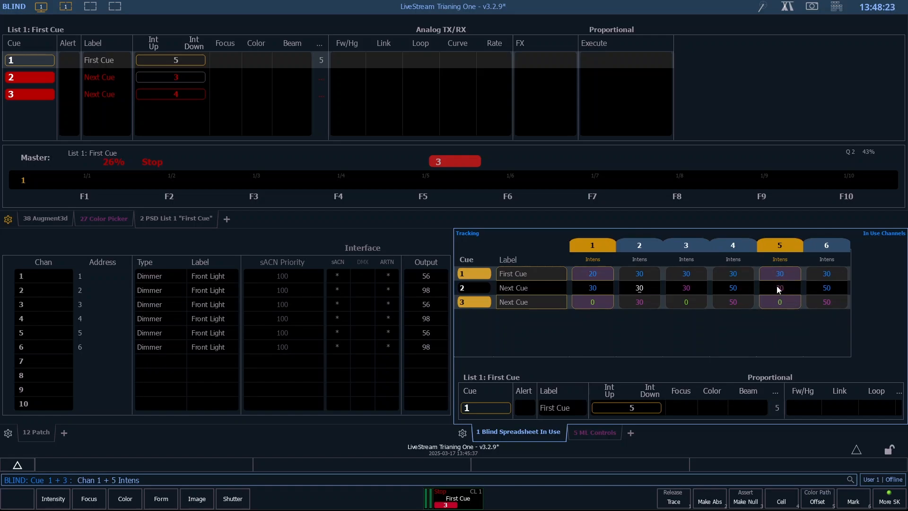
{"action": "key", "text": "Escape"}
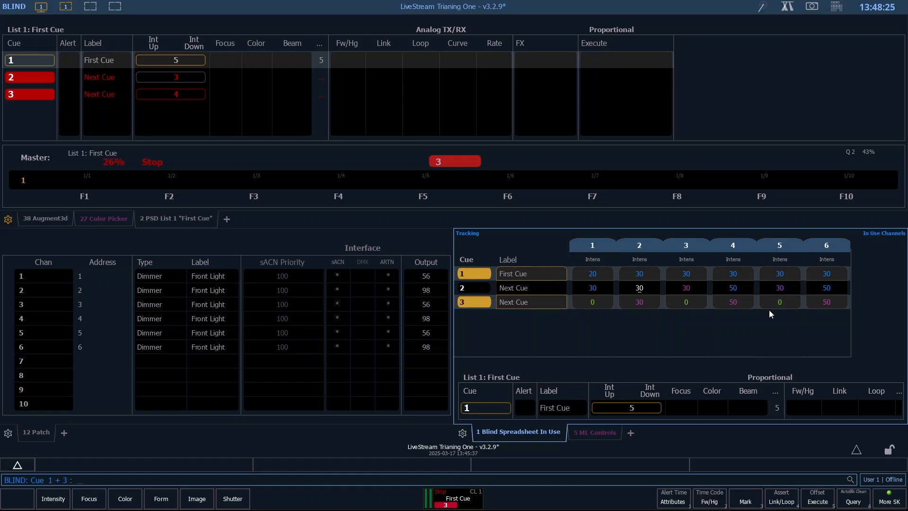
{"action": "left_click", "coordinate": [770, 312]}
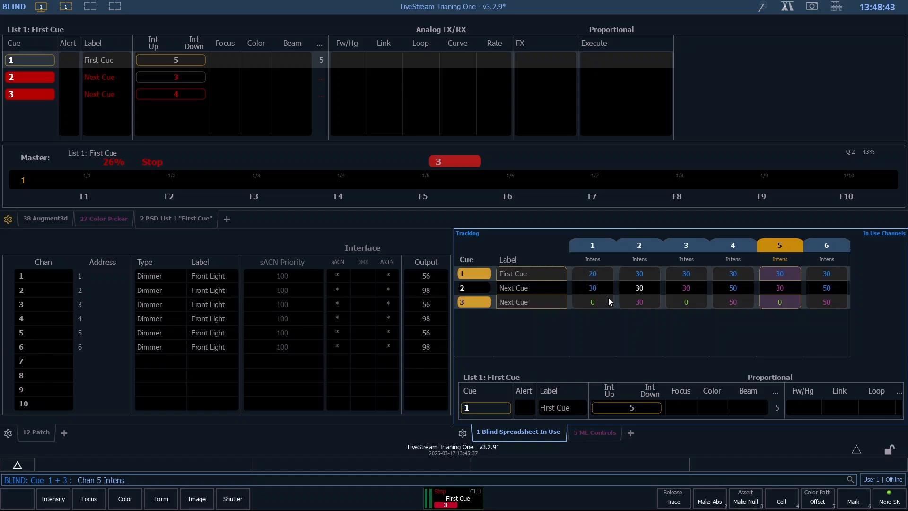
{"action": "left_click", "coordinate": [590, 303]}
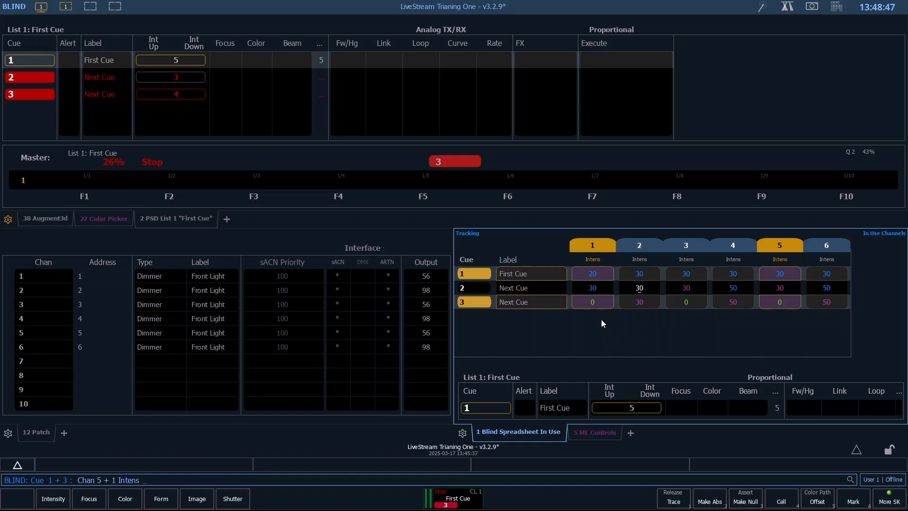
{"action": "key", "text": "Escape"}
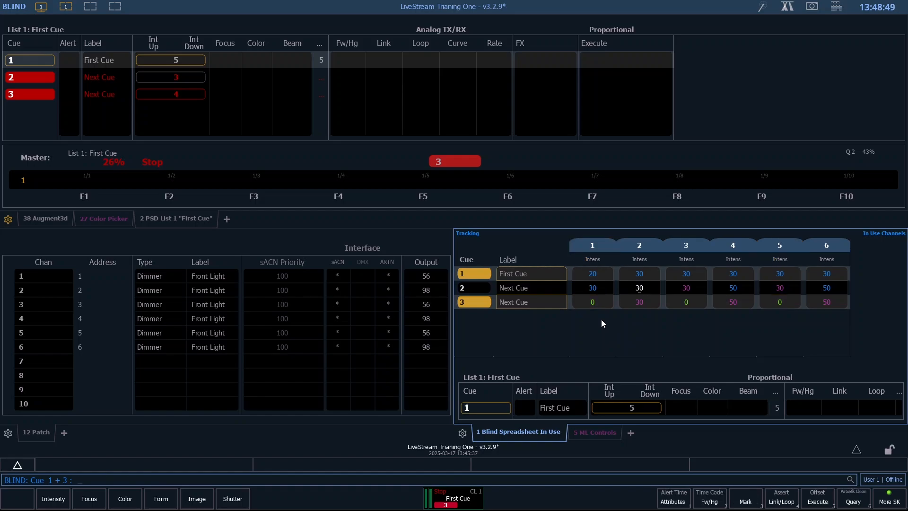
- Select cue 3 alone in the Blind spreadsheet, view Live briefly, and return to Blind
{"action": "key", "text": "Down"}
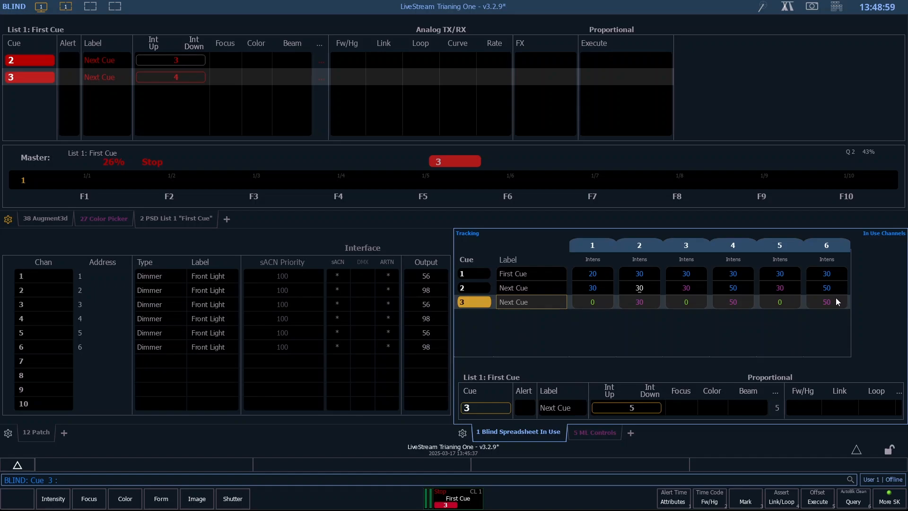
{"action": "key", "text": "F1"}
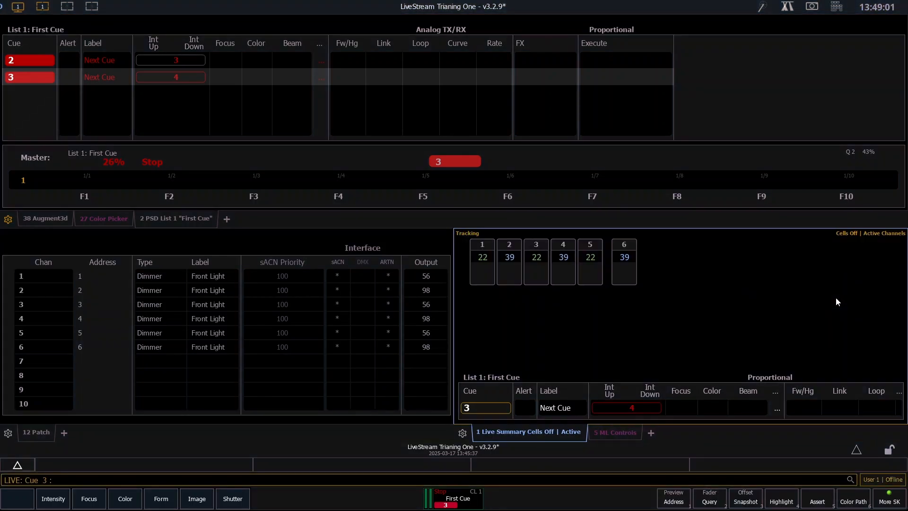
{"action": "key", "text": "F2"}
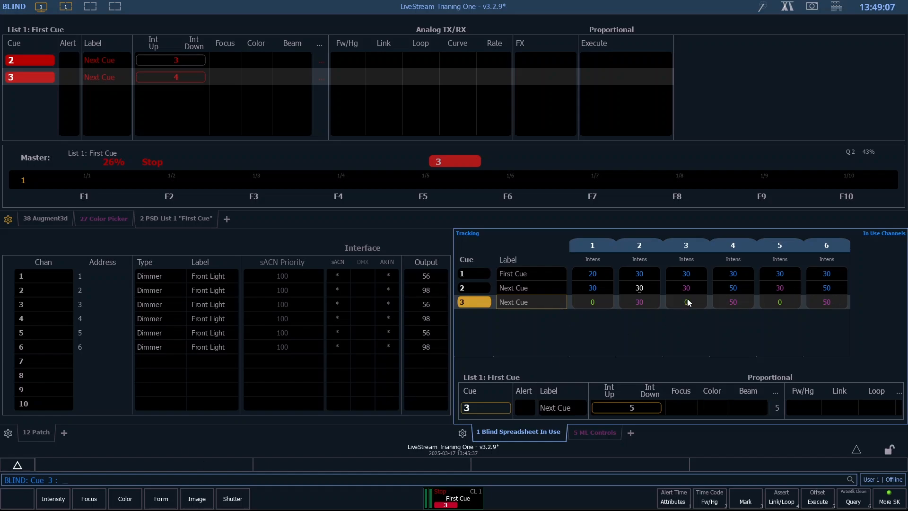
- Set channel 6 to 40 with Trace in cue 3, replacing the first level entry of 30
{"action": "key", "text": "6"}
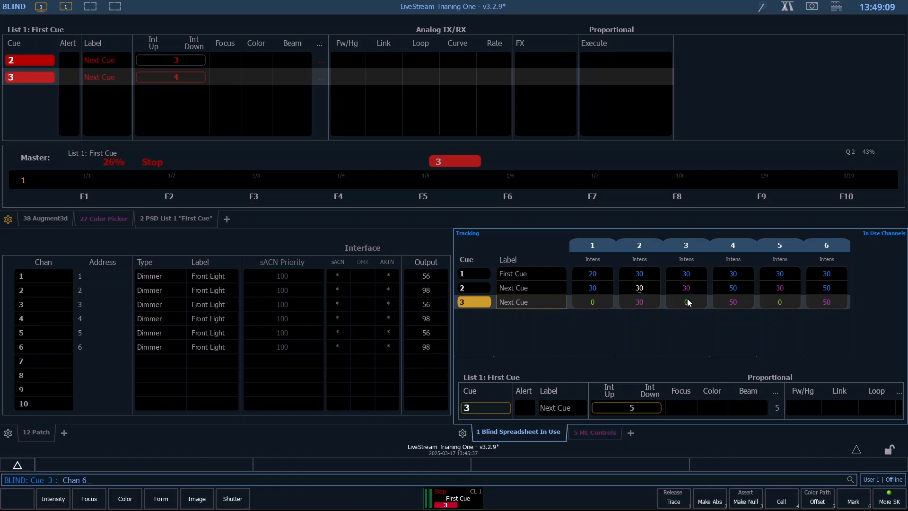
{"action": "type", "text": "a"}
{"action": "type", "text": "3"}
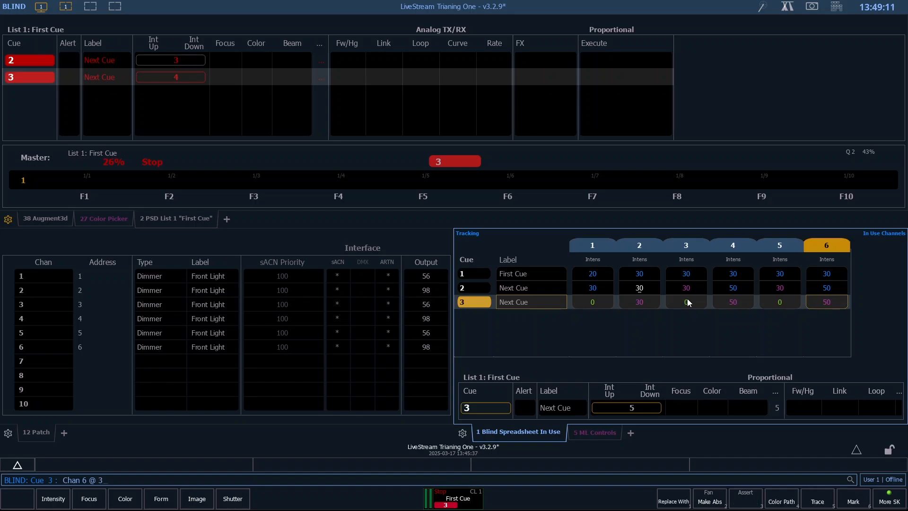
{"action": "left_click", "coordinate": [837, 6]}
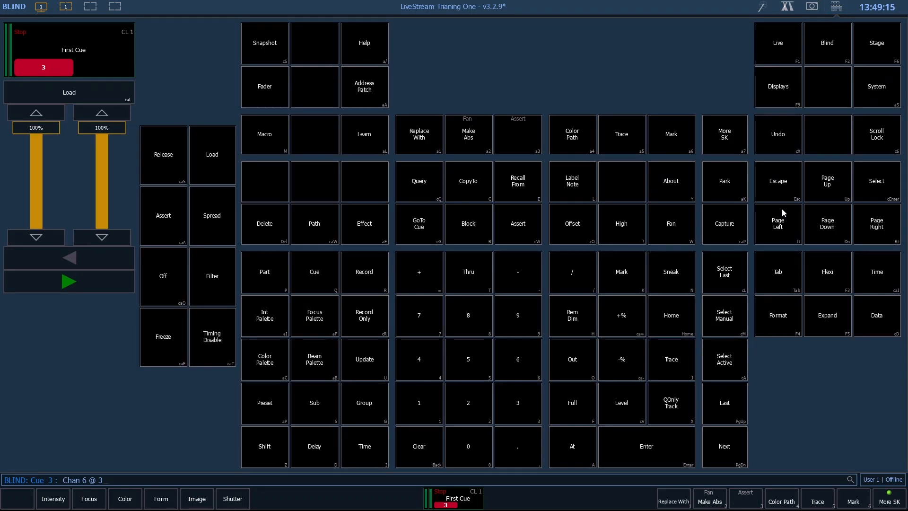
{"action": "left_click", "coordinate": [837, 6]}
{"action": "type", "text": "0"}
{"action": "key", "text": "ctrl+bracketright"}
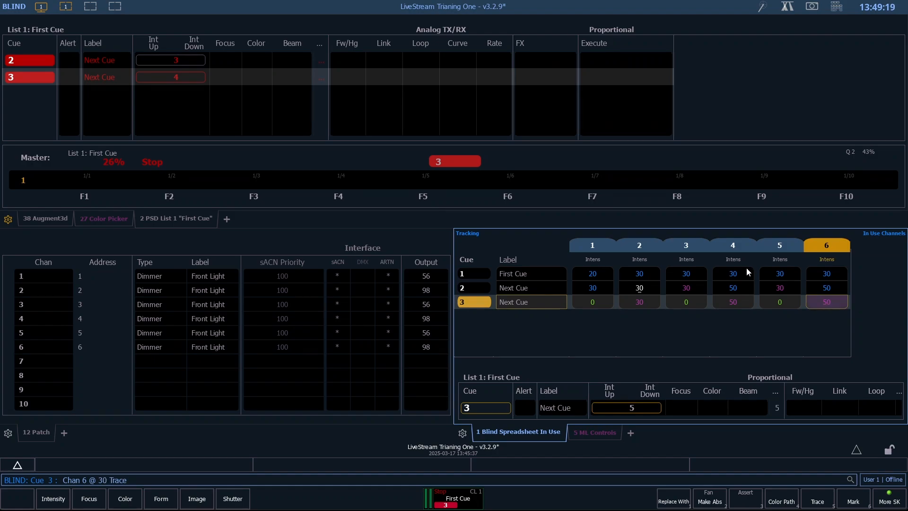
{"action": "key", "text": "BackSpace"}
{"action": "key", "text": "BackSpace"}
{"action": "key", "text": "BackSpace"}
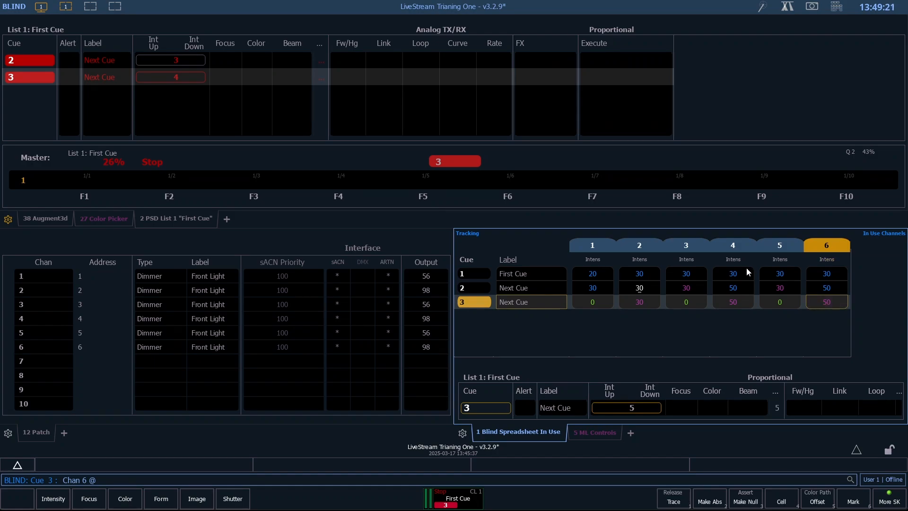
{"action": "type", "text": "40"}
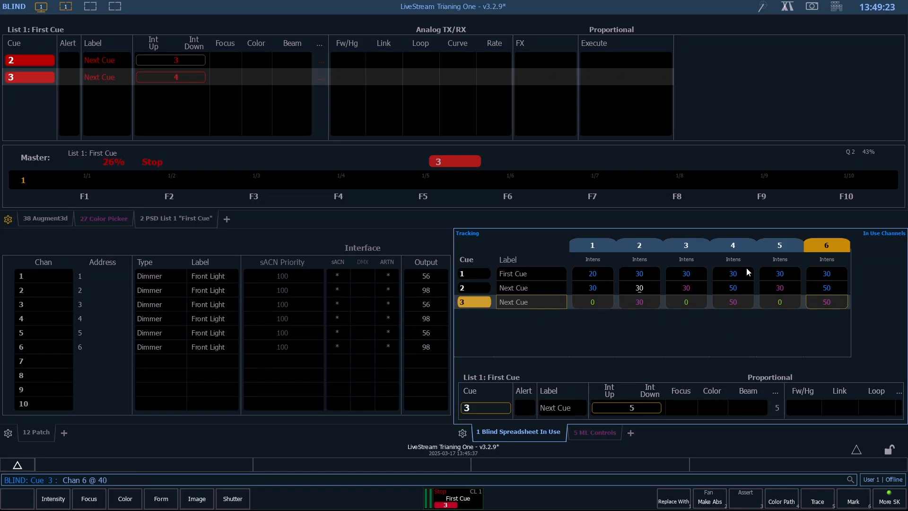
{"action": "key", "text": "F5"}
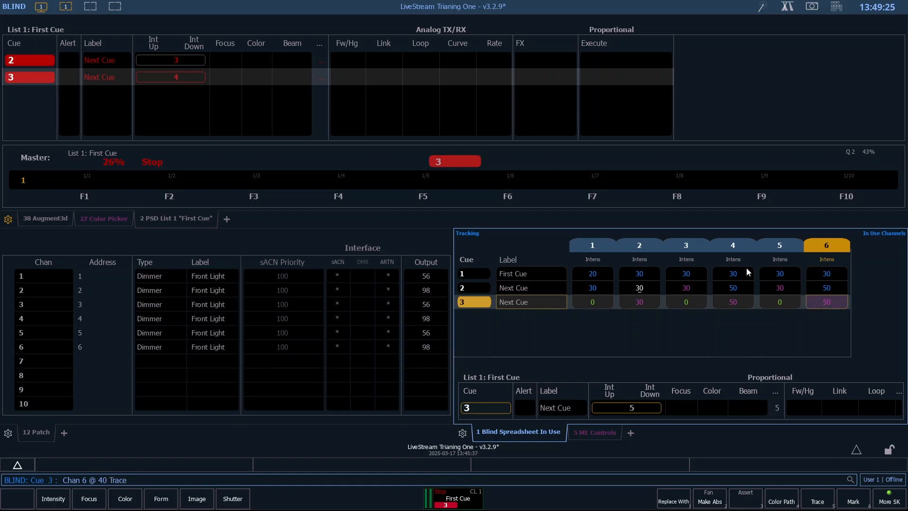
{"action": "key", "text": "Return"}
{"action": "key", "text": "u"}
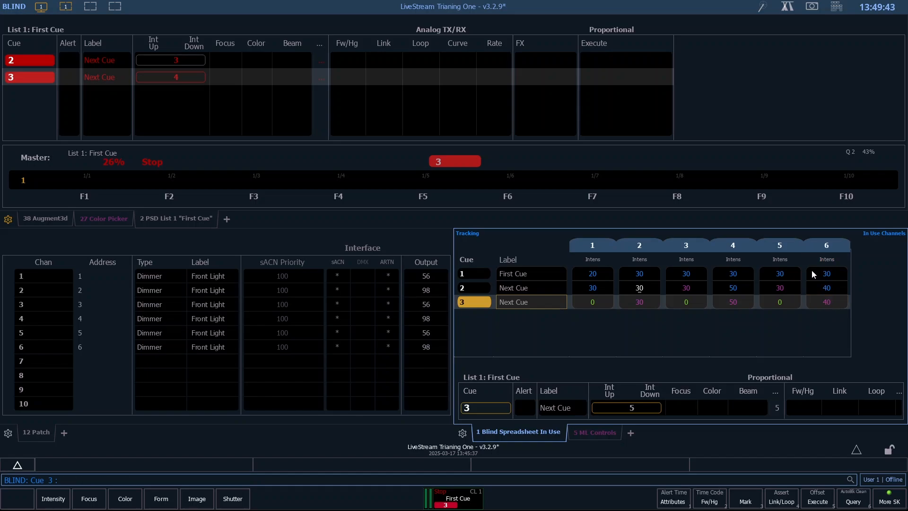
- Undo the Chan 6 @ 40 Trace edit of cue 3 from the command history
{"action": "left_click", "coordinate": [812, 270], "text": "ctrl"}
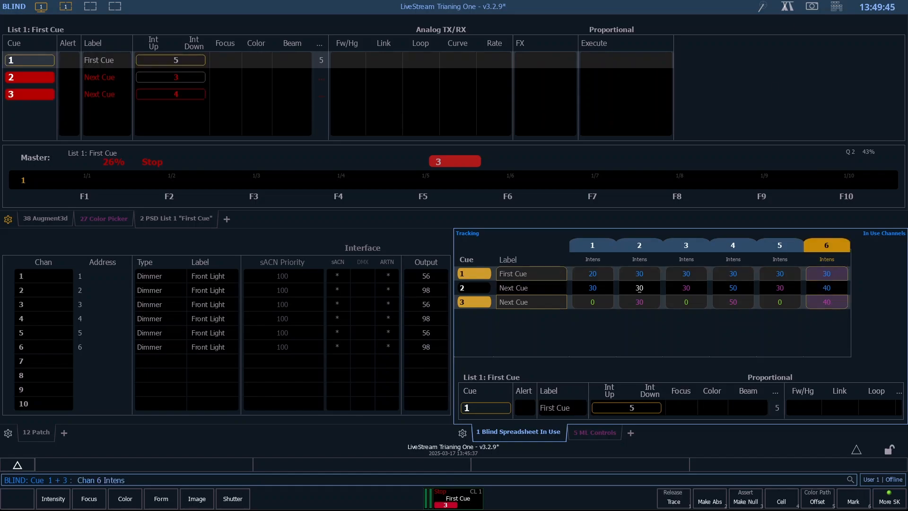
{"action": "left_click", "coordinate": [836, 6]}
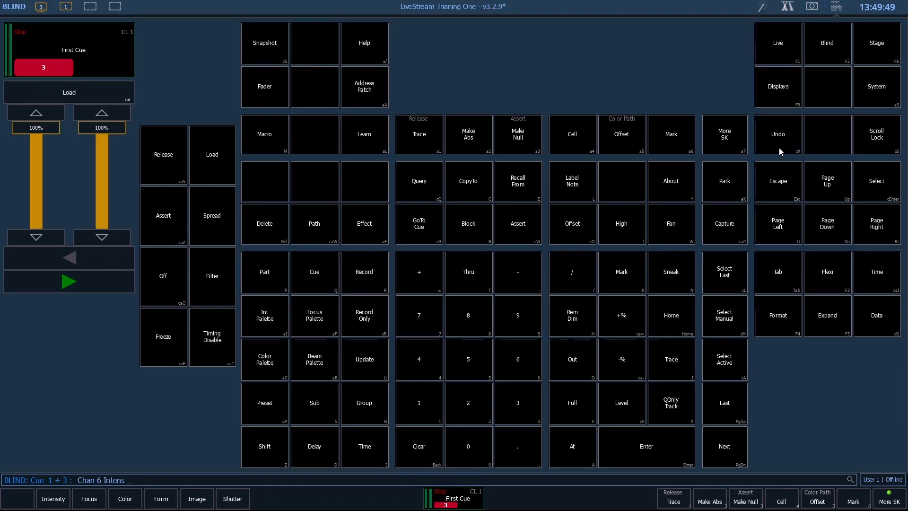
{"action": "left_click", "coordinate": [835, 7]}
{"action": "key", "text": "k"}
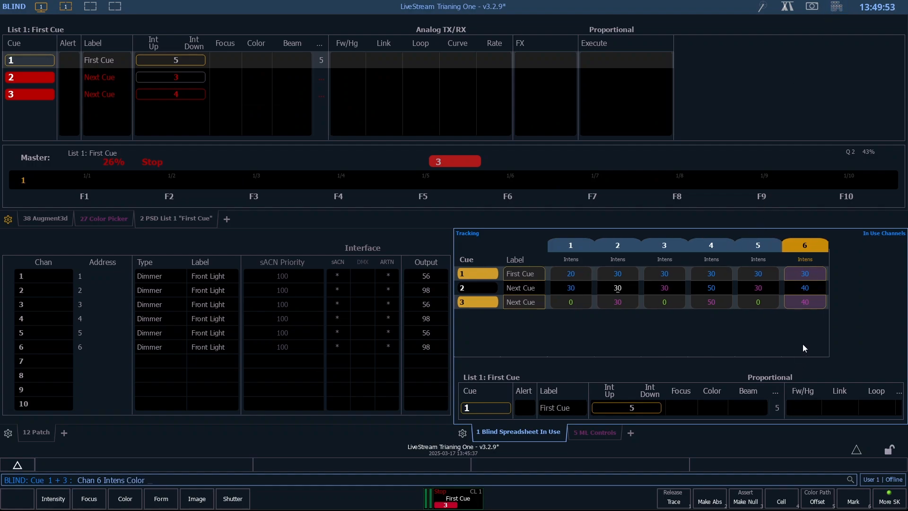
{"action": "key", "text": "ctrl+z"}
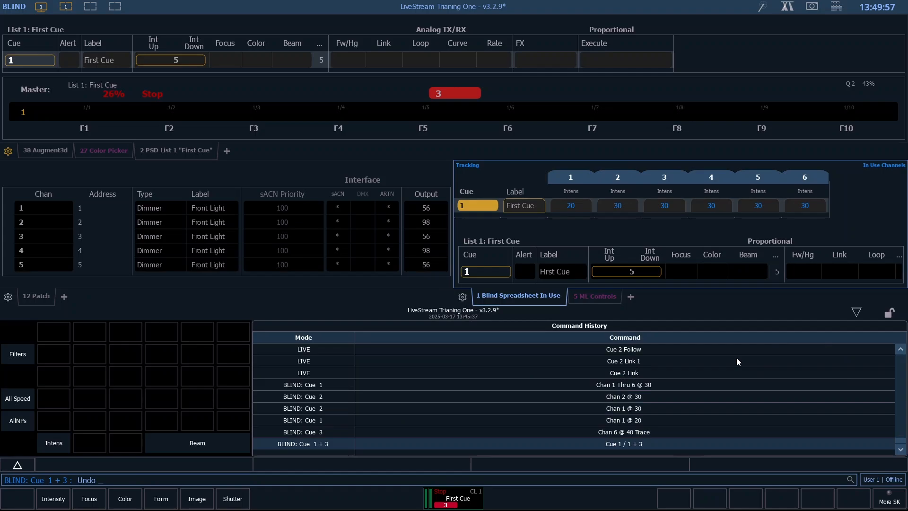
{"action": "key", "text": "Up"}
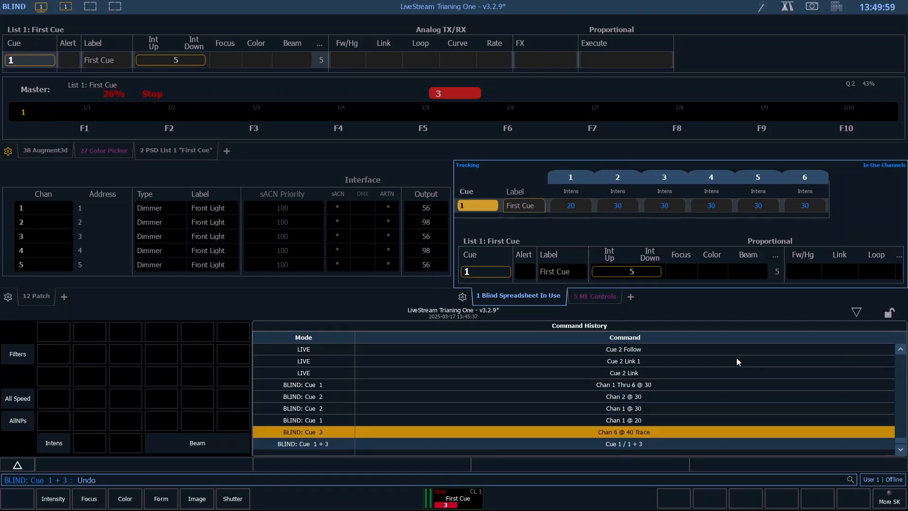
{"action": "key", "text": "Return"}
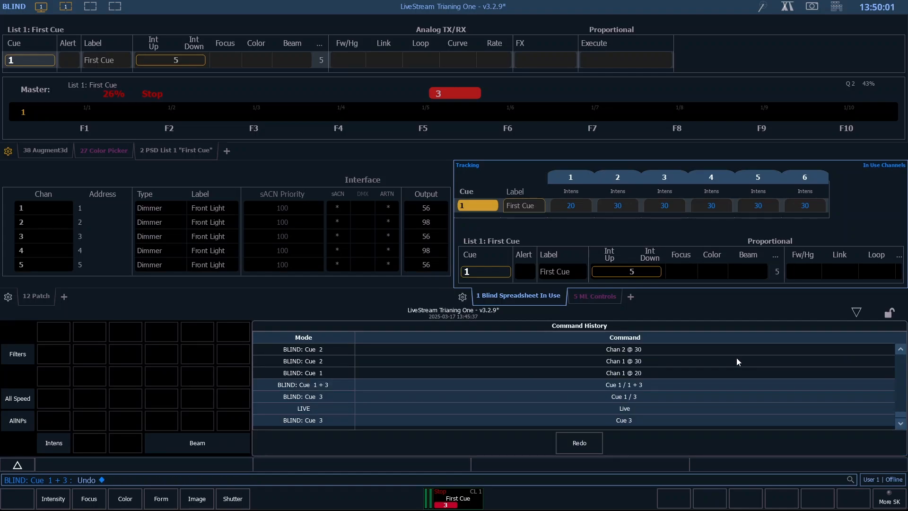
{"action": "key", "text": "Return"}
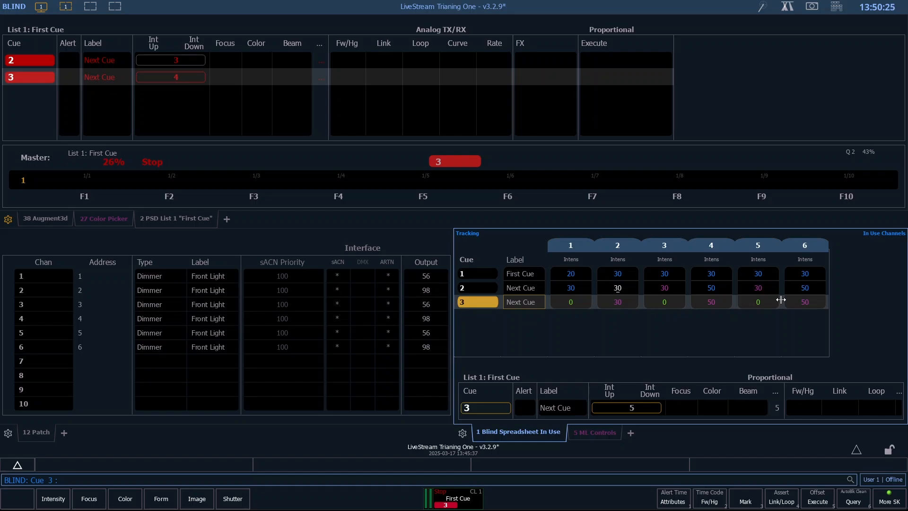
- Set channel 6 to 65 with Trace in cue 3
{"action": "key", "text": "Up"}
{"action": "key", "text": "Down"}
{"action": "left_click", "coordinate": [781, 300]}
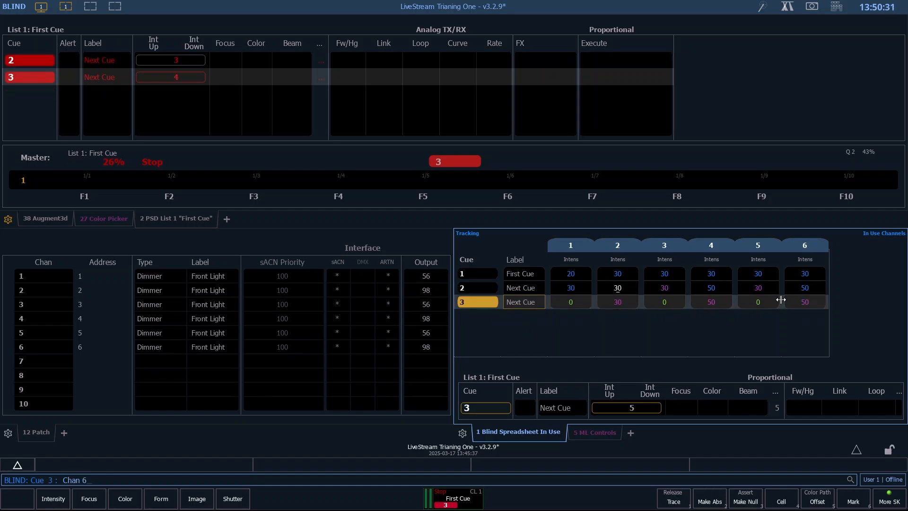
{"action": "type", "text": "6"}
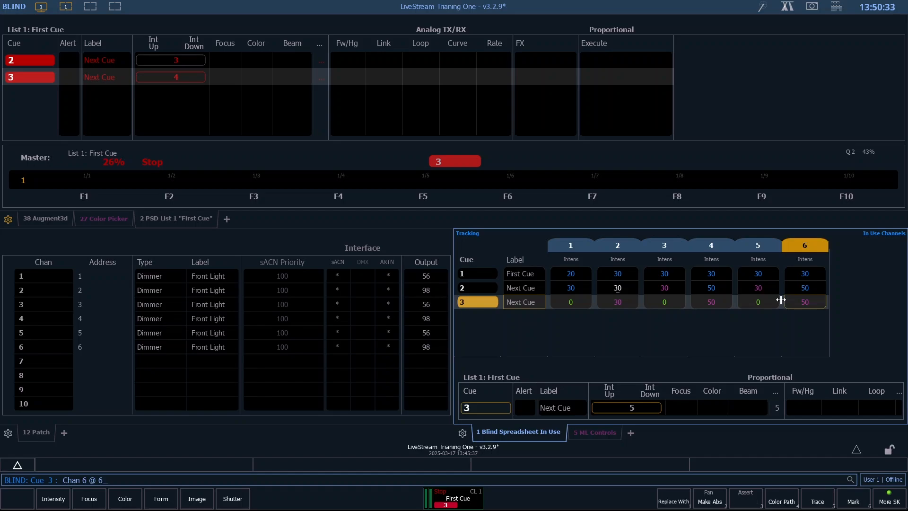
{"action": "type", "text": "j"}
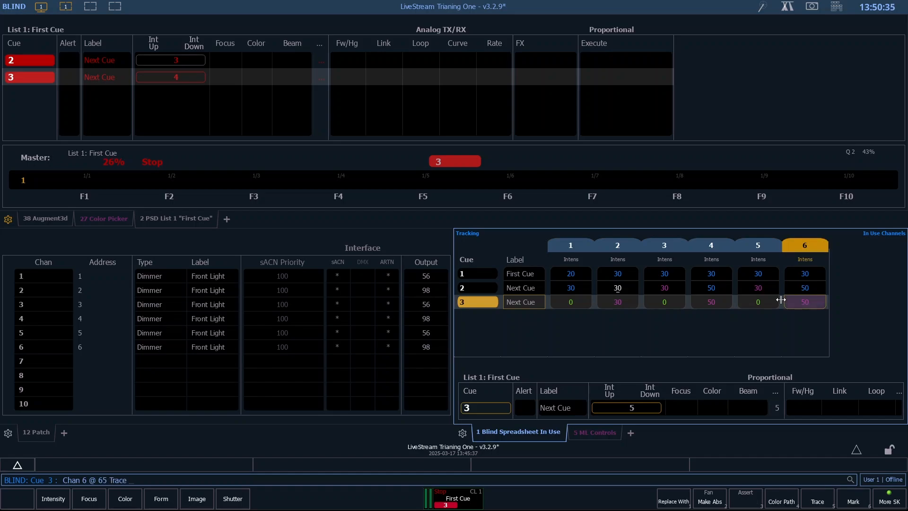
{"action": "key", "text": "Return"}
- Set channel 4 to Full in cue 3 with a double Trace to force the level backwards
{"action": "type", "text": "4"}
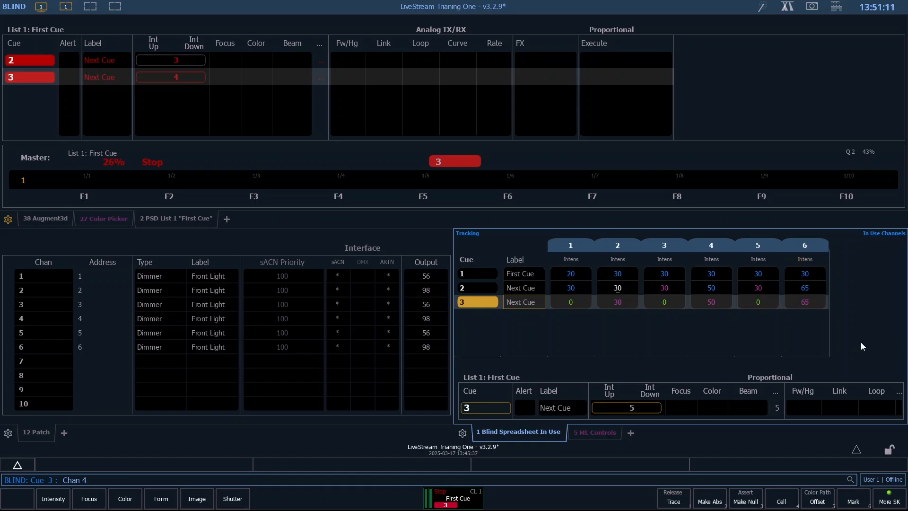
{"action": "type", "text": "a"}
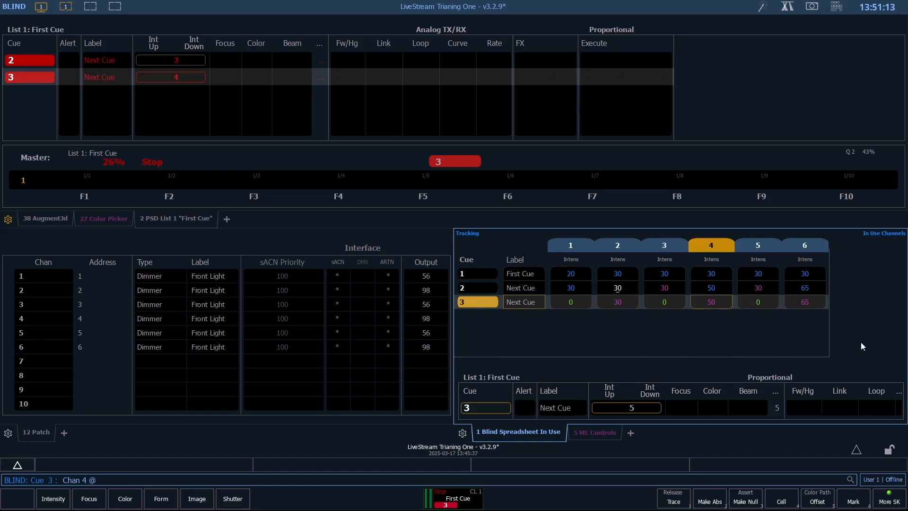
{"action": "type", "text": "f"}
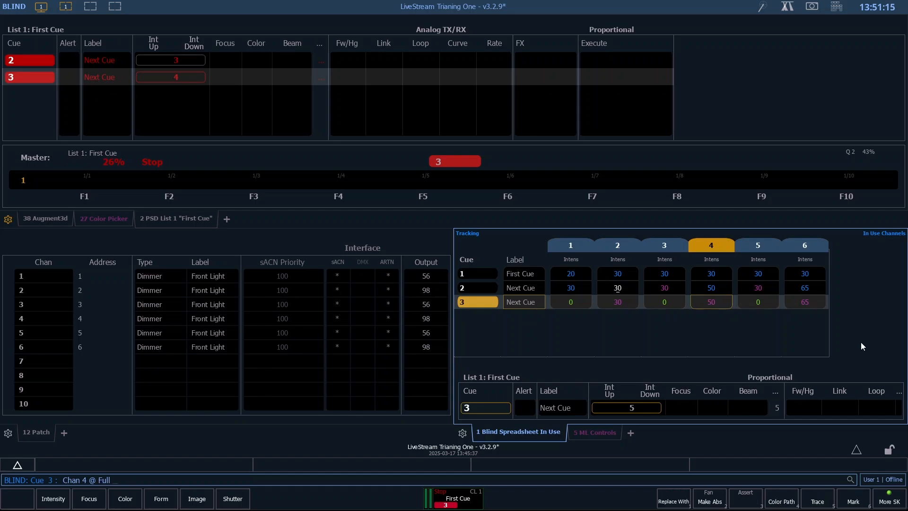
{"action": "key", "text": "j"}
{"action": "key", "text": "j"}
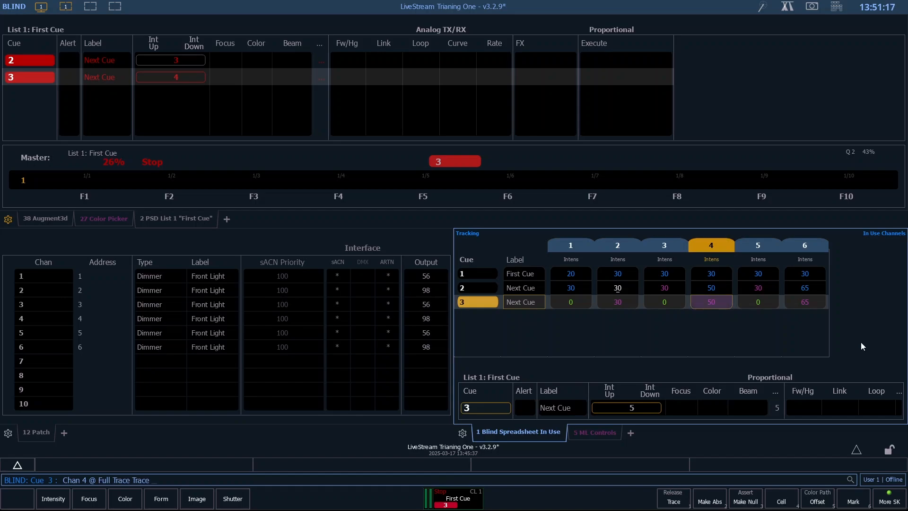
{"action": "key", "text": "Return"}
- Switch to the workspace showing the manual and search it for "trace"
{"action": "key", "text": "ctrl+Tab"}
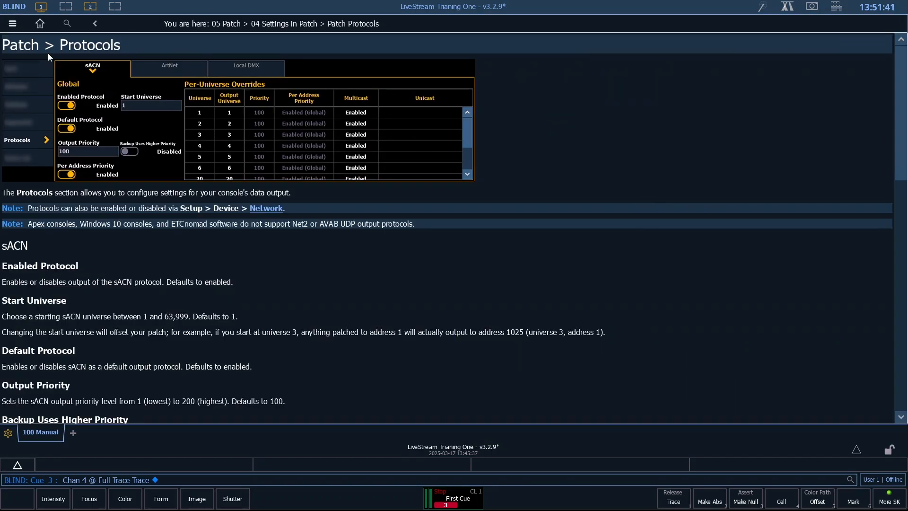
{"action": "left_click", "coordinate": [66, 24]}
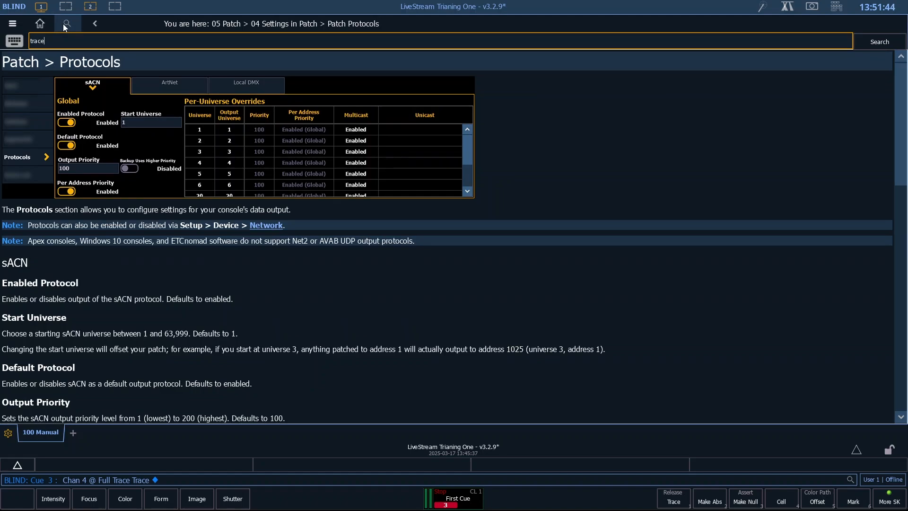
{"action": "key", "text": "Return"}
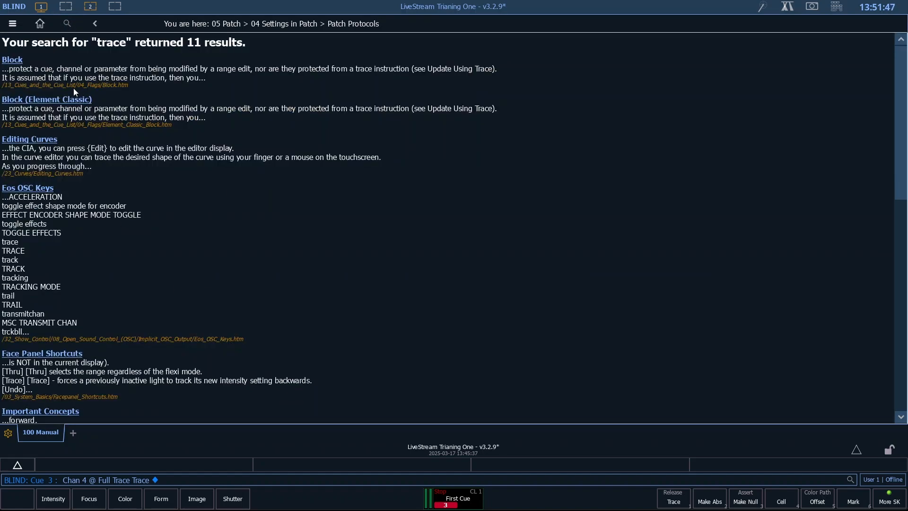
- Look through the manual's search results and open the Update Using Trace topic
{"action": "scroll", "coordinate": [224, 282], "scroll_direction": "down", "scroll_amount": 10}
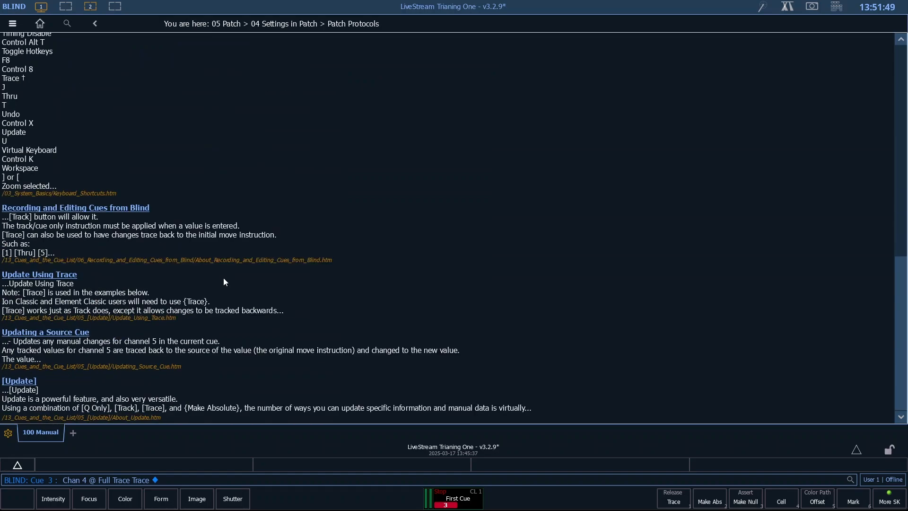
{"action": "scroll", "coordinate": [224, 279], "scroll_direction": "up", "scroll_amount": 7}
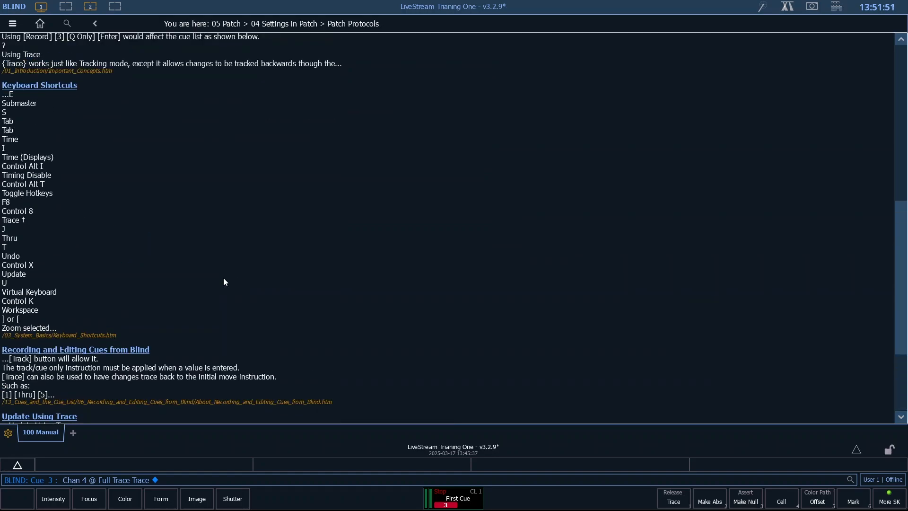
{"action": "scroll", "coordinate": [224, 282], "scroll_direction": "up", "scroll_amount": 10}
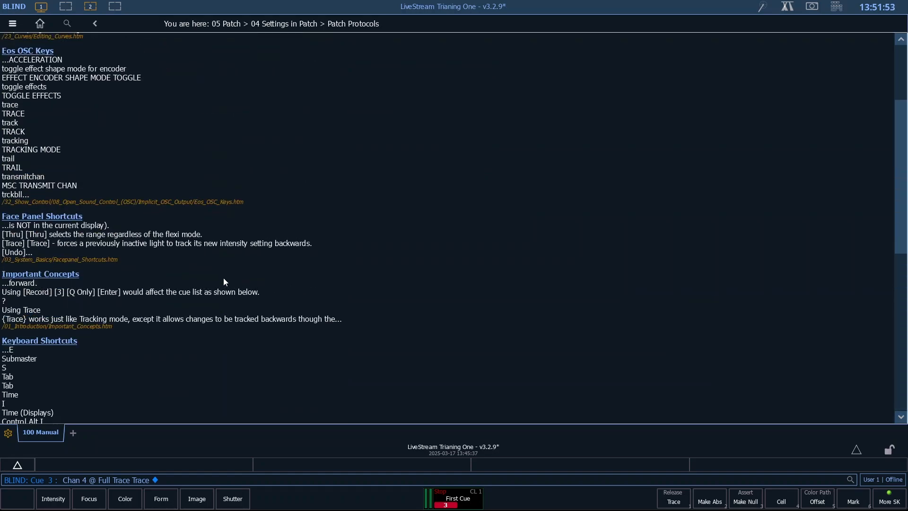
{"action": "scroll", "coordinate": [224, 282], "scroll_direction": "up", "scroll_amount": 2}
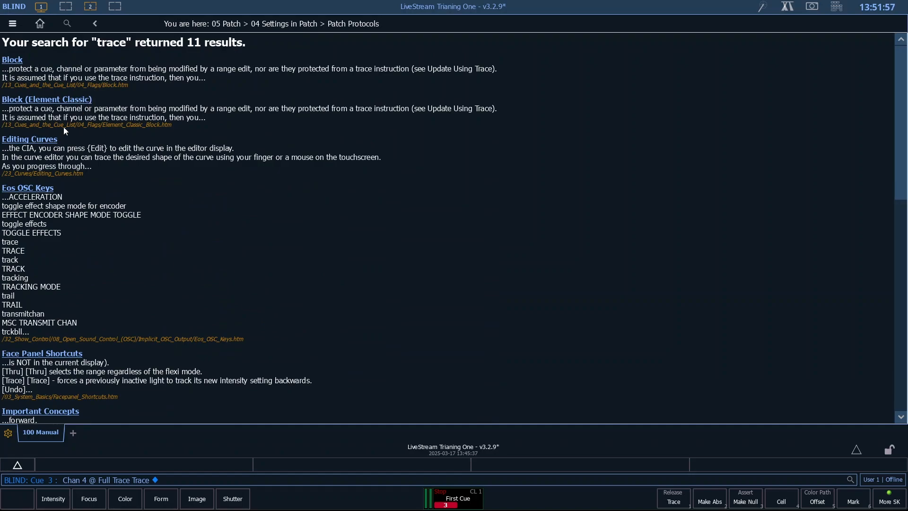
{"action": "scroll", "coordinate": [226, 243], "scroll_direction": "down", "scroll_amount": 2}
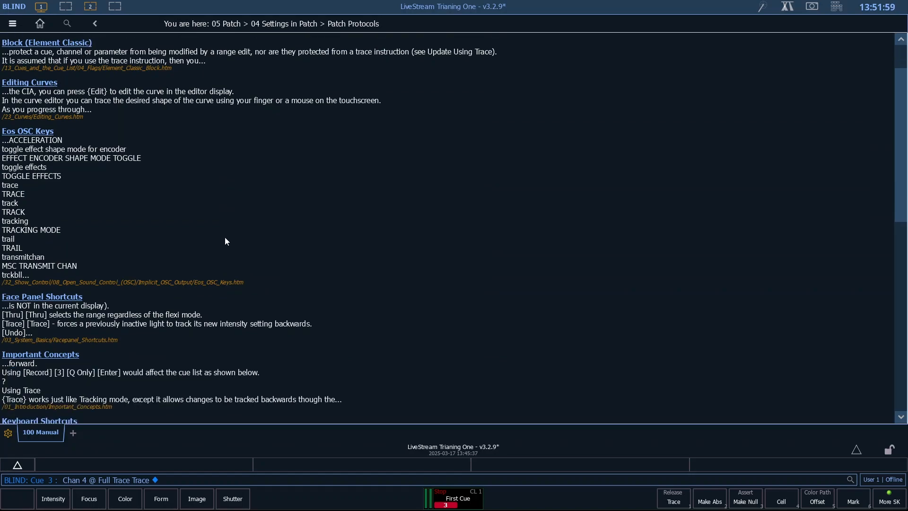
{"action": "scroll", "coordinate": [225, 241], "scroll_direction": "down", "scroll_amount": 5}
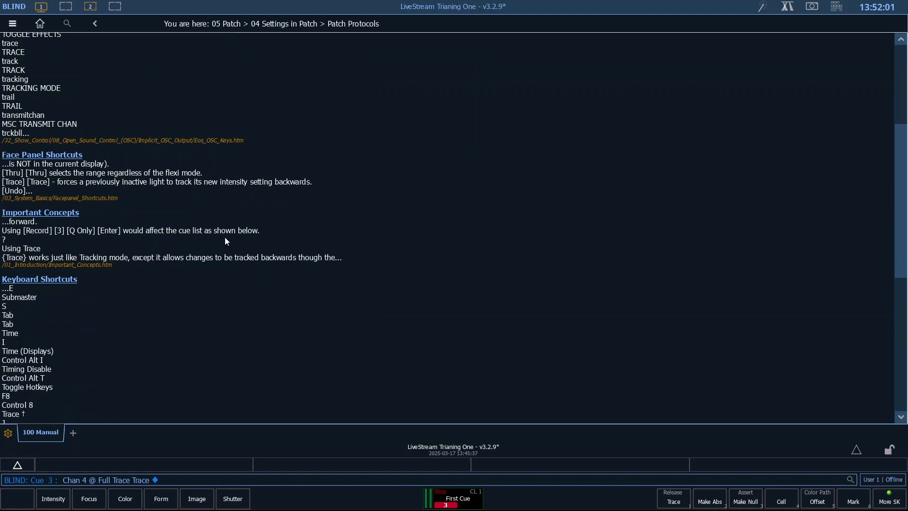
{"action": "scroll", "coordinate": [225, 241], "scroll_direction": "down", "scroll_amount": 8}
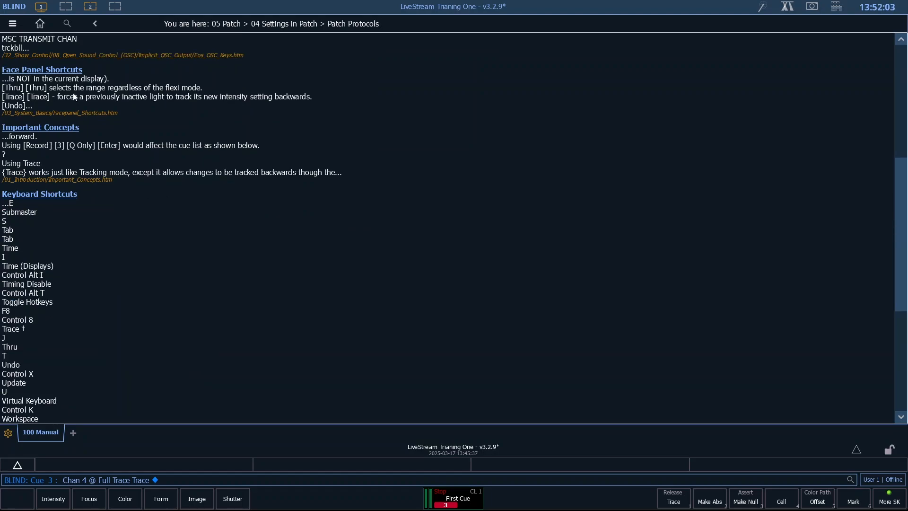
{"action": "scroll", "coordinate": [122, 289], "scroll_direction": "down", "scroll_amount": 4}
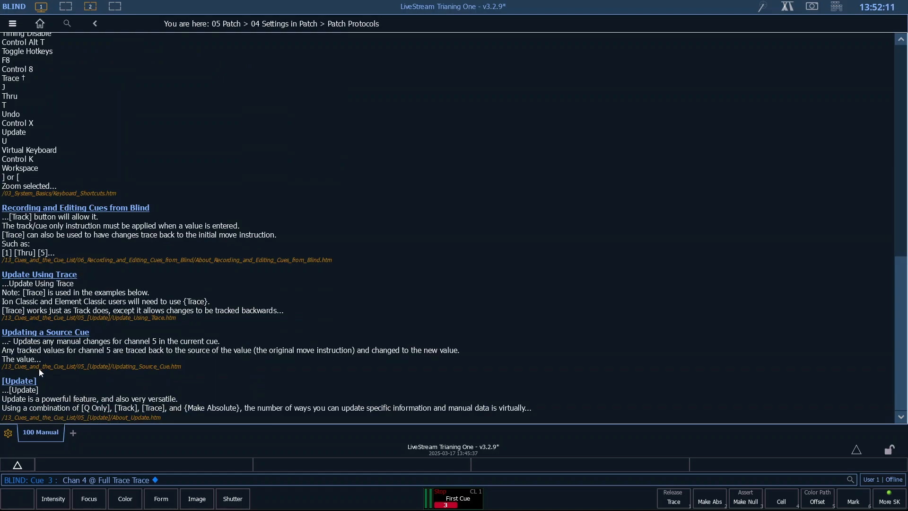
{"action": "left_click", "coordinate": [44, 275]}
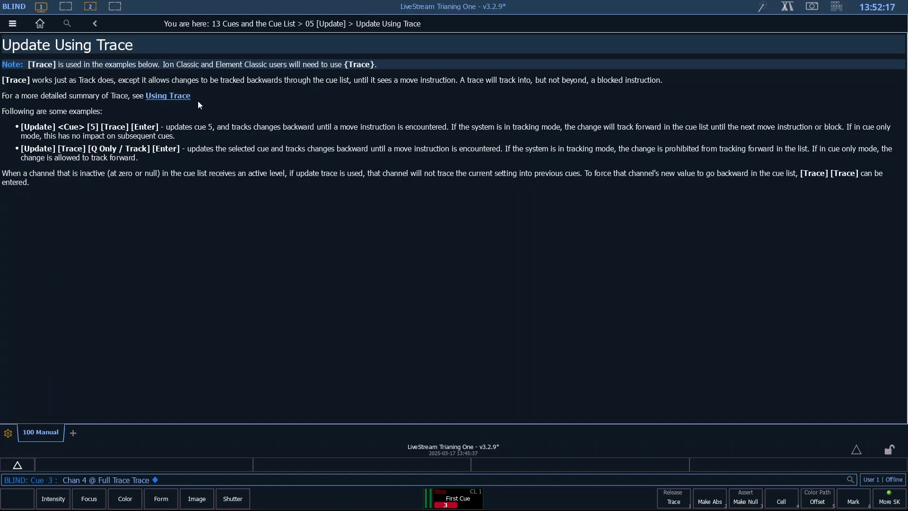
- Follow the link to the Using Trace section and examine its explanation, cue table and the neighbouring concepts
{"action": "left_click", "coordinate": [170, 97]}
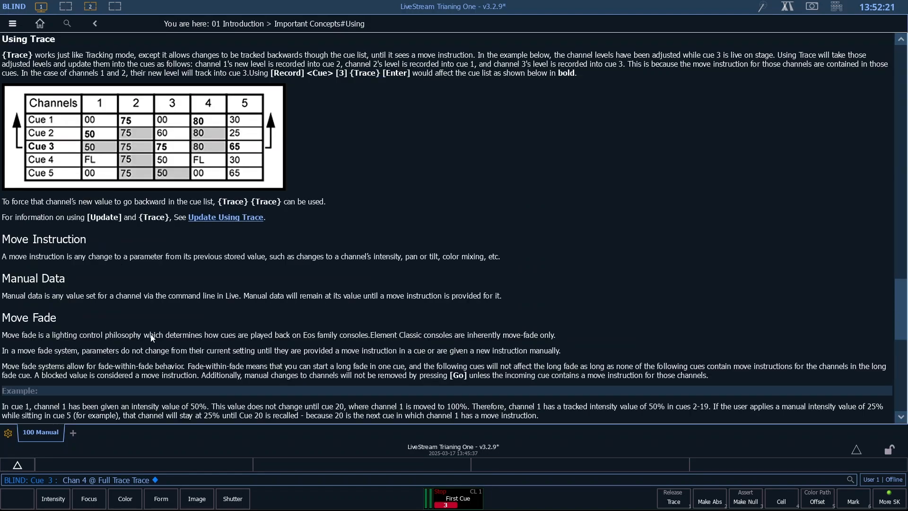
{"action": "scroll", "coordinate": [208, 316], "scroll_direction": "down", "scroll_amount": 5}
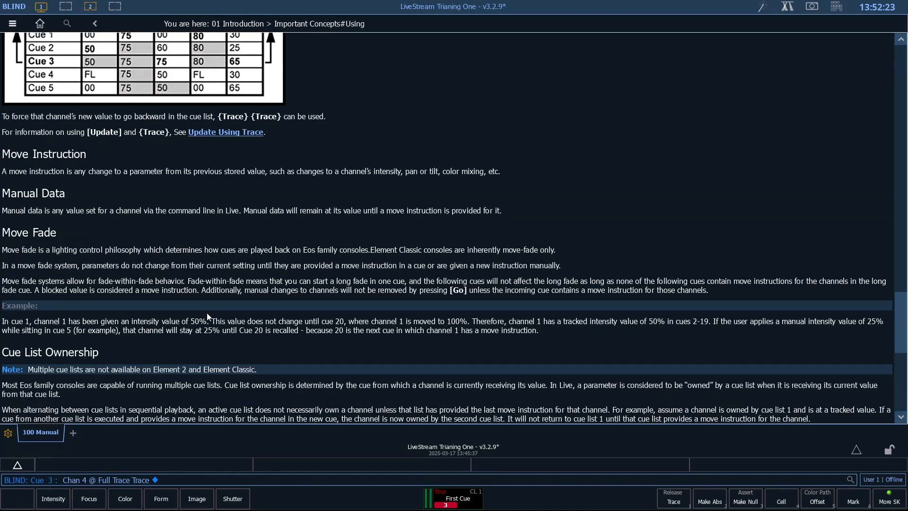
{"action": "scroll", "coordinate": [208, 316], "scroll_direction": "down", "scroll_amount": 4}
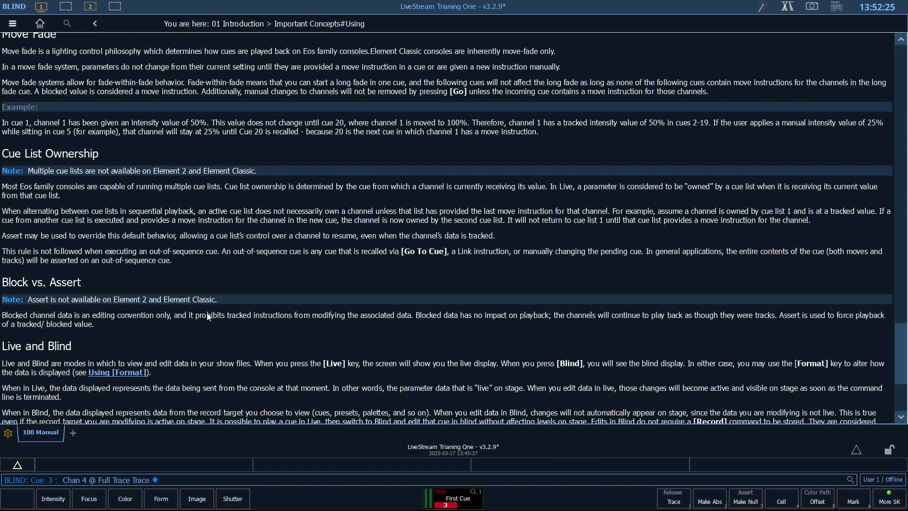
{"action": "scroll", "coordinate": [208, 318], "scroll_direction": "down", "scroll_amount": 1}
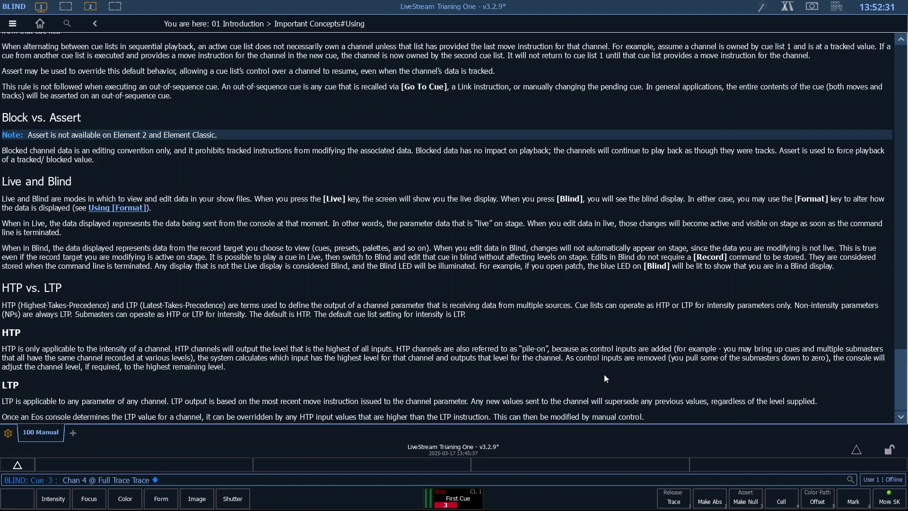
{"action": "scroll", "coordinate": [598, 368], "scroll_direction": "up", "scroll_amount": 3}
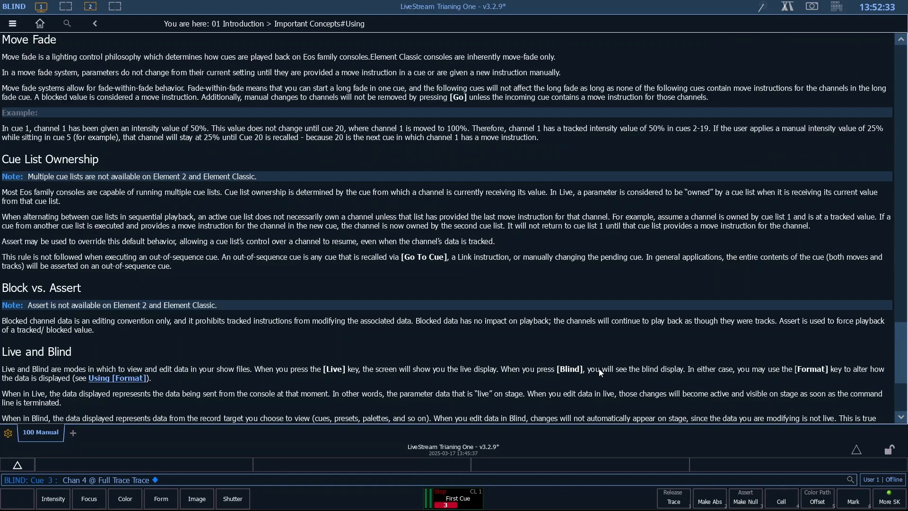
{"action": "scroll", "coordinate": [598, 373], "scroll_direction": "up", "scroll_amount": 5}
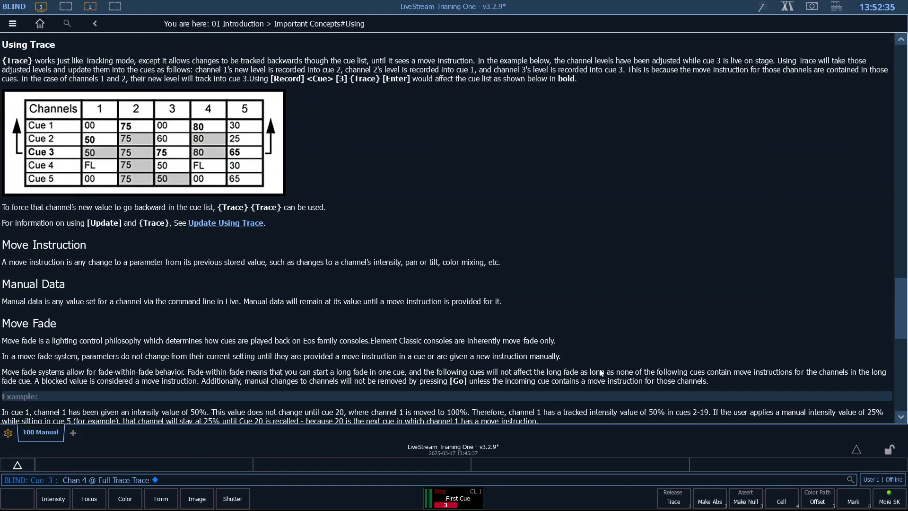
{"action": "scroll", "coordinate": [601, 372], "scroll_direction": "up", "scroll_amount": 1}
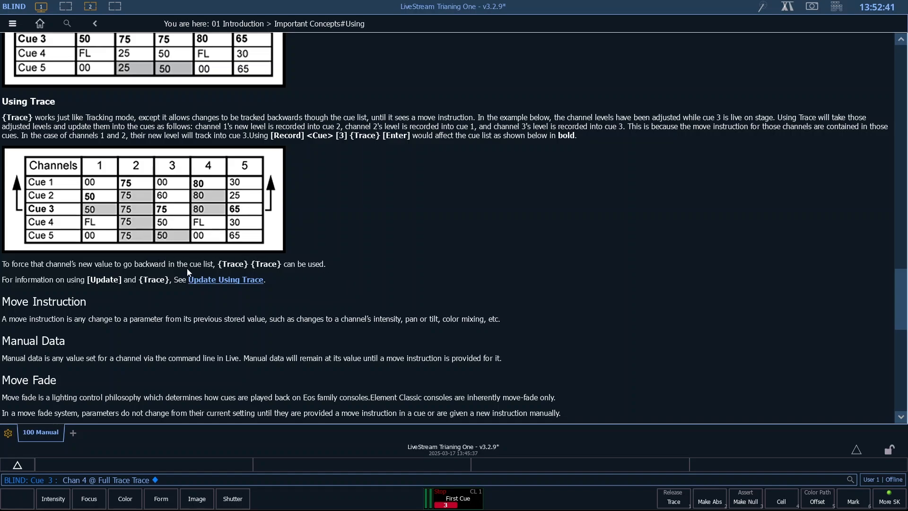
{"action": "scroll", "coordinate": [153, 319], "scroll_direction": "up", "scroll_amount": 1}
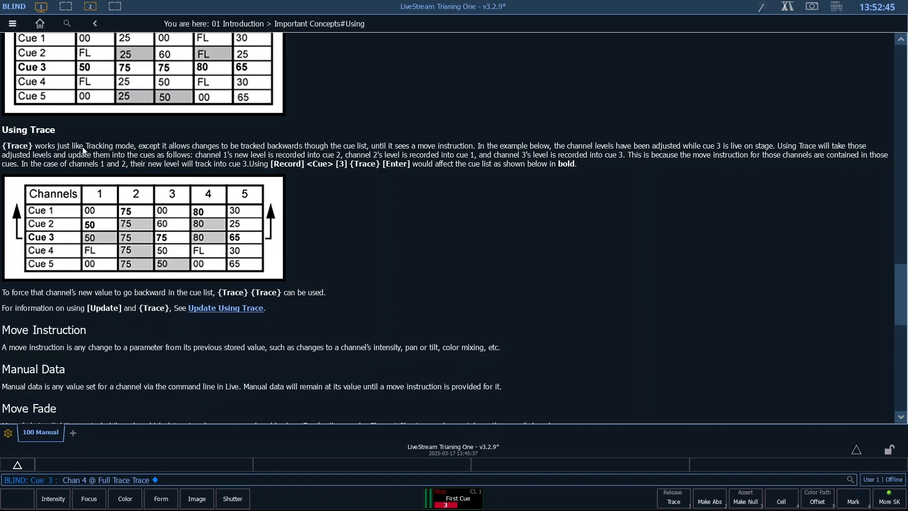
{"action": "scroll", "coordinate": [142, 153], "scroll_direction": "up", "scroll_amount": 2}
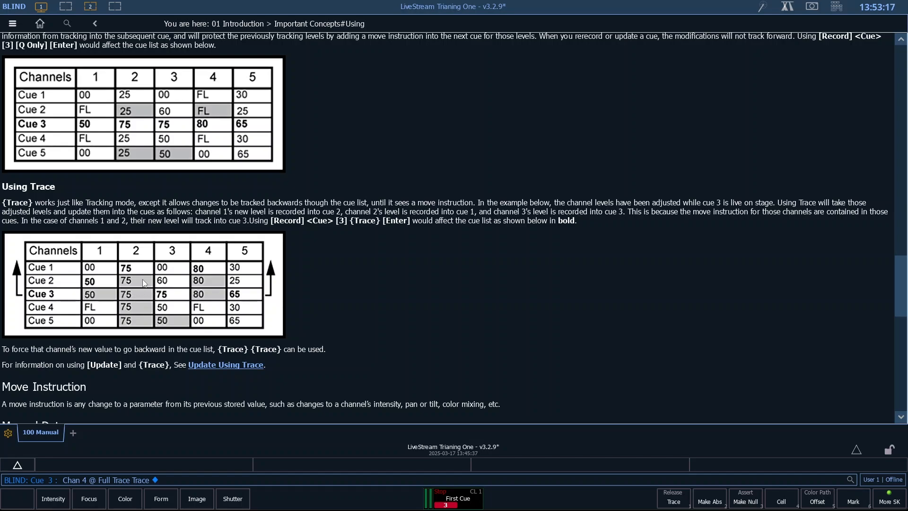
- Compare the example cue tables for Tracking Mode, Cue Only Mode and Using Trace in the manual's Important Concepts topic
{"action": "scroll", "coordinate": [133, 255], "scroll_direction": "up", "scroll_amount": 6}
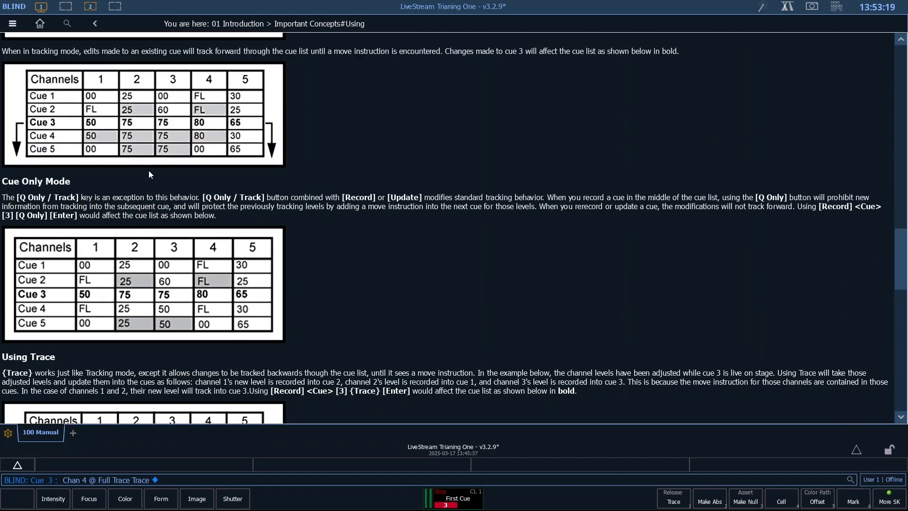
{"action": "scroll", "coordinate": [149, 309], "scroll_direction": "up", "scroll_amount": 6}
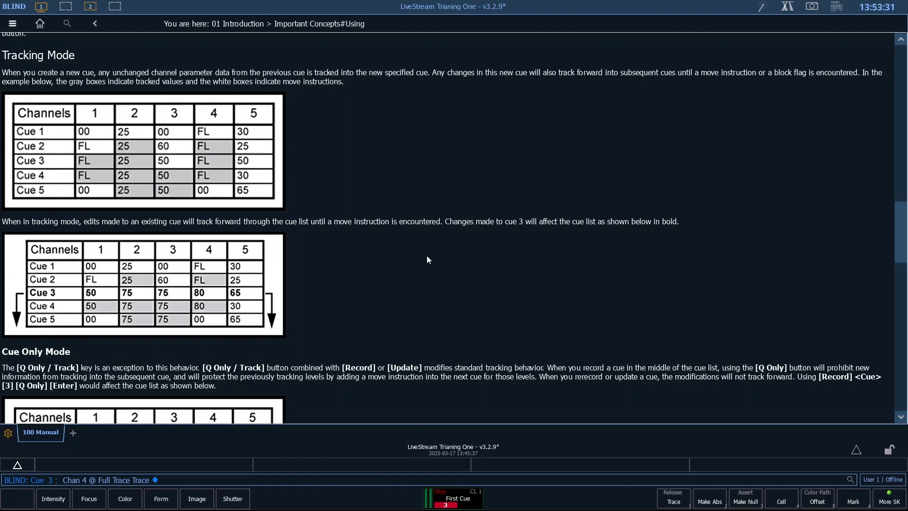
{"action": "scroll", "coordinate": [417, 266], "scroll_direction": "down", "scroll_amount": 5}
{"action": "scroll", "coordinate": [410, 269], "scroll_direction": "down", "scroll_amount": 1}
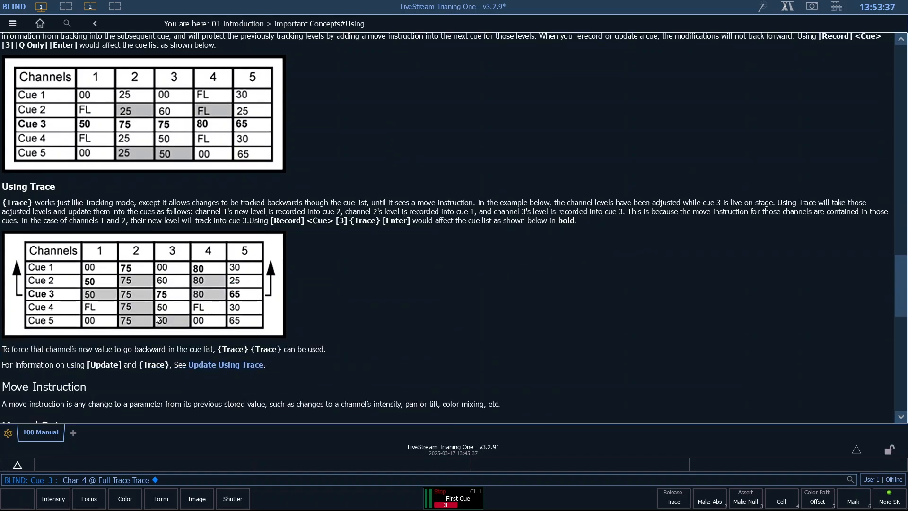
{"action": "scroll", "coordinate": [238, 286], "scroll_direction": "up", "scroll_amount": 8}
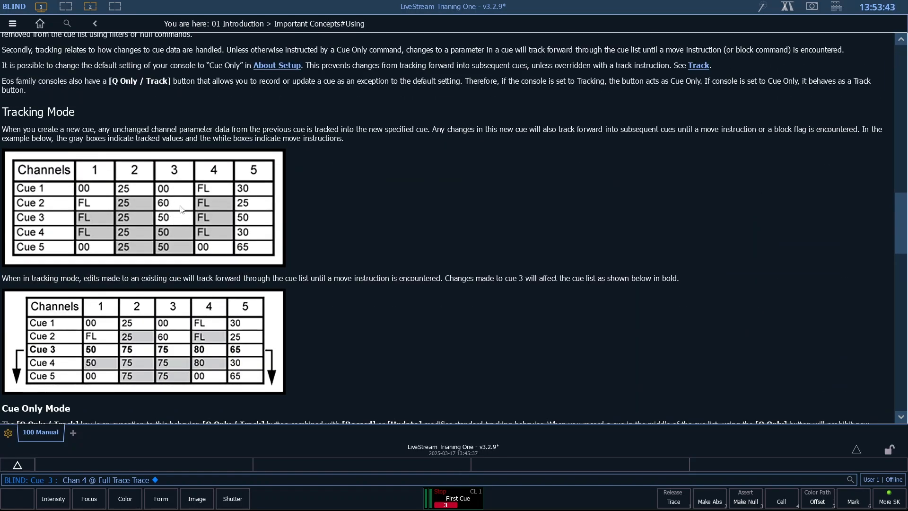
{"action": "scroll", "coordinate": [214, 221], "scroll_direction": "down", "scroll_amount": 4}
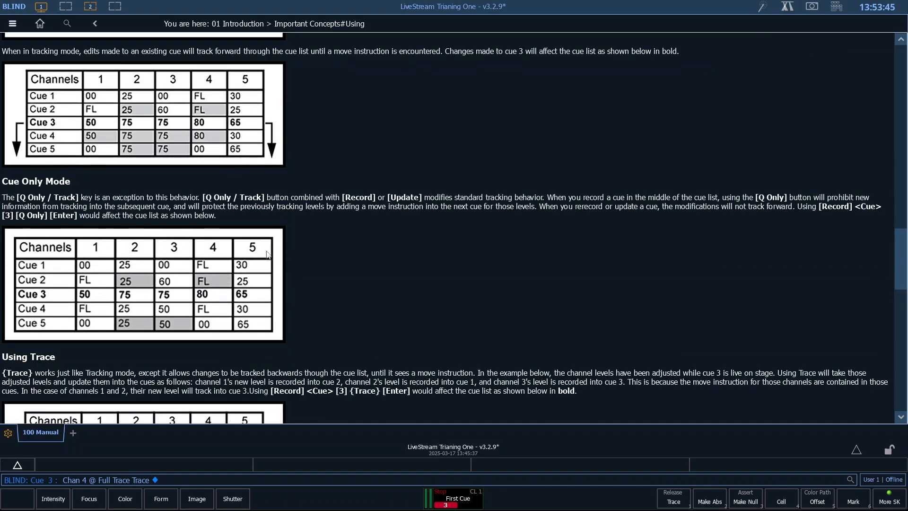
{"action": "scroll", "coordinate": [426, 241], "scroll_direction": "down", "scroll_amount": 2}
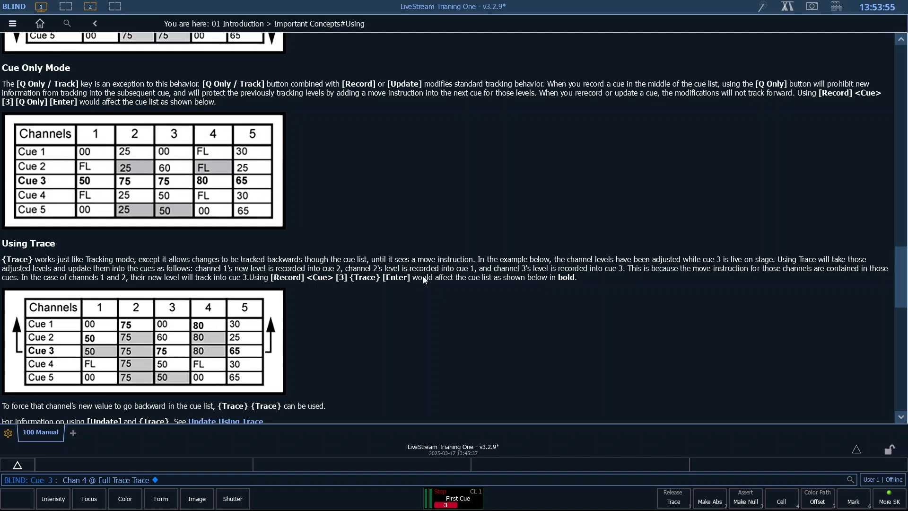
{"action": "scroll", "coordinate": [415, 312], "scroll_direction": "down", "scroll_amount": 1}
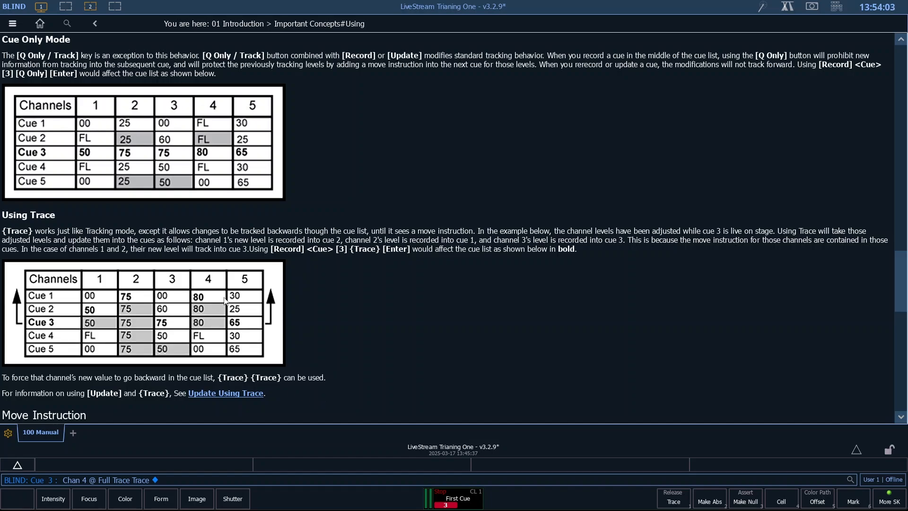
{"action": "scroll", "coordinate": [246, 315], "scroll_direction": "up", "scroll_amount": 5}
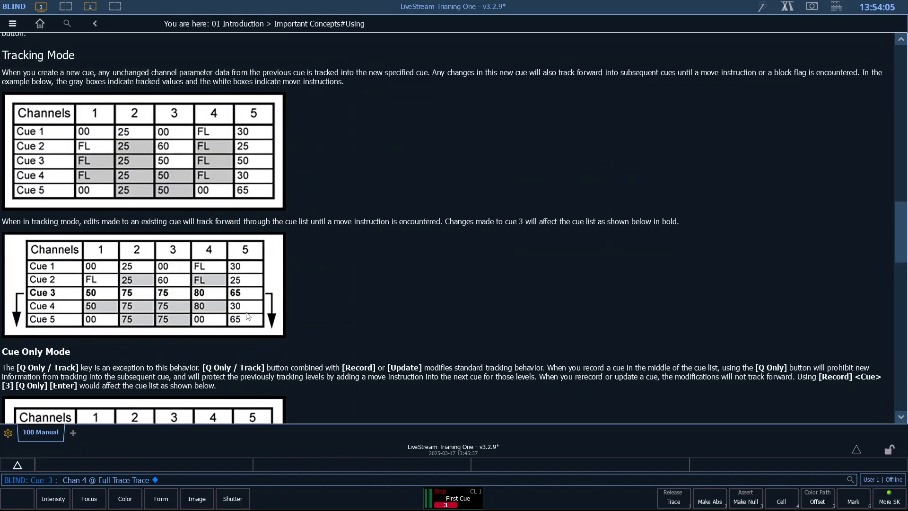
{"action": "scroll", "coordinate": [248, 316], "scroll_direction": "down", "scroll_amount": 5}
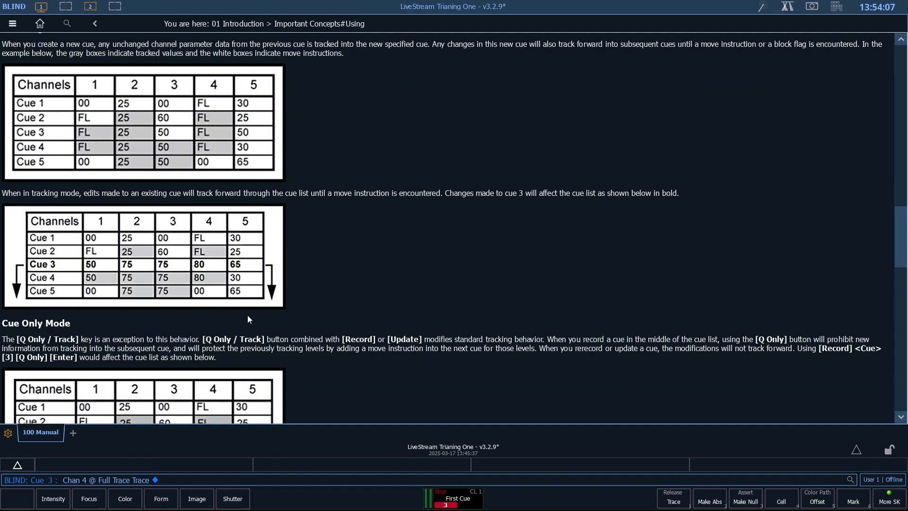
{"action": "scroll", "coordinate": [251, 324], "scroll_direction": "up", "scroll_amount": 4}
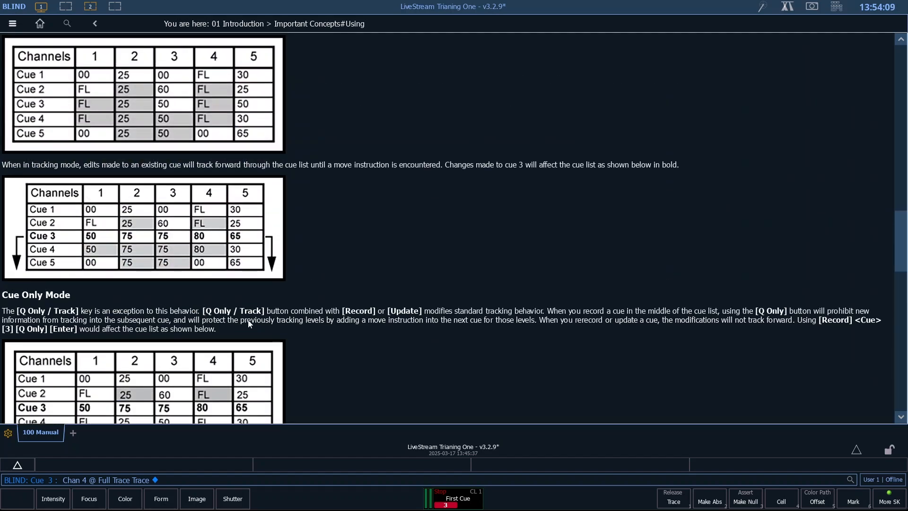
{"action": "scroll", "coordinate": [260, 336], "scroll_direction": "down", "scroll_amount": 5}
{"action": "scroll", "coordinate": [272, 348], "scroll_direction": "up", "scroll_amount": 2}
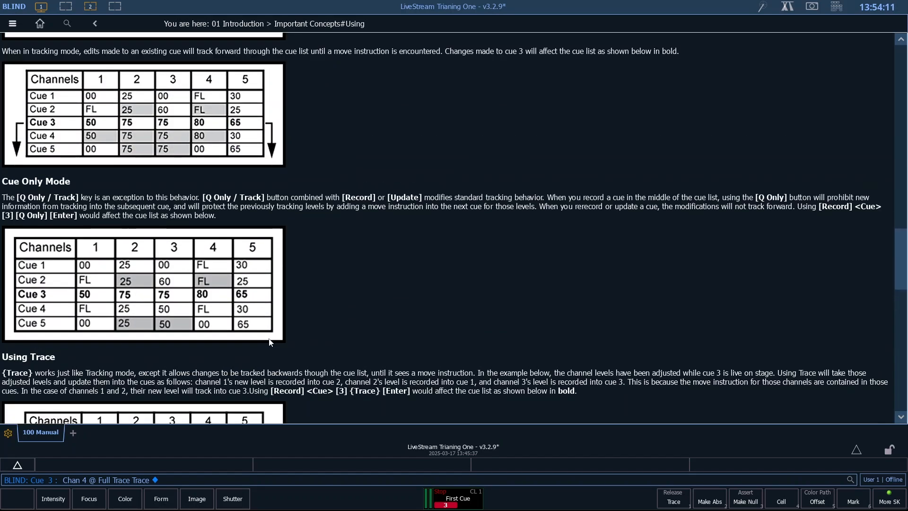
{"action": "scroll", "coordinate": [271, 343], "scroll_direction": "up", "scroll_amount": 4}
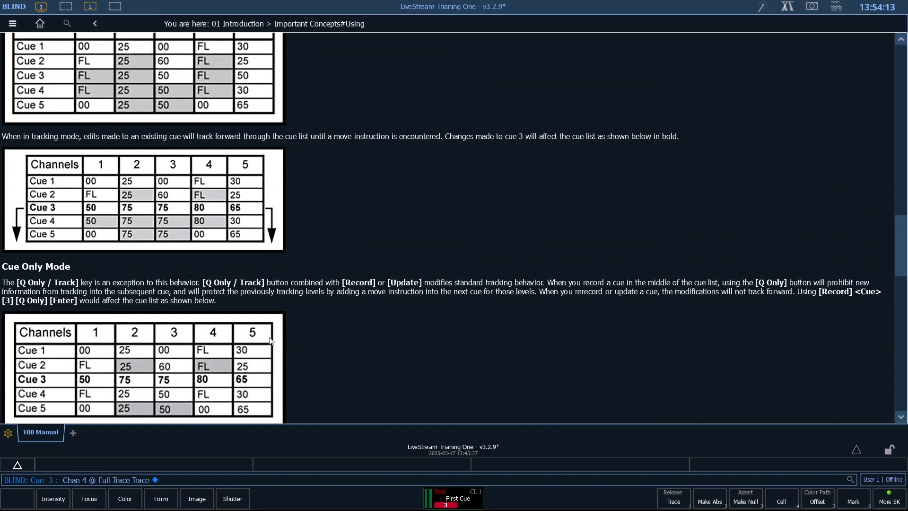
{"action": "scroll", "coordinate": [271, 339], "scroll_direction": "up", "scroll_amount": 2}
{"action": "scroll", "coordinate": [270, 345], "scroll_direction": "down", "scroll_amount": 4}
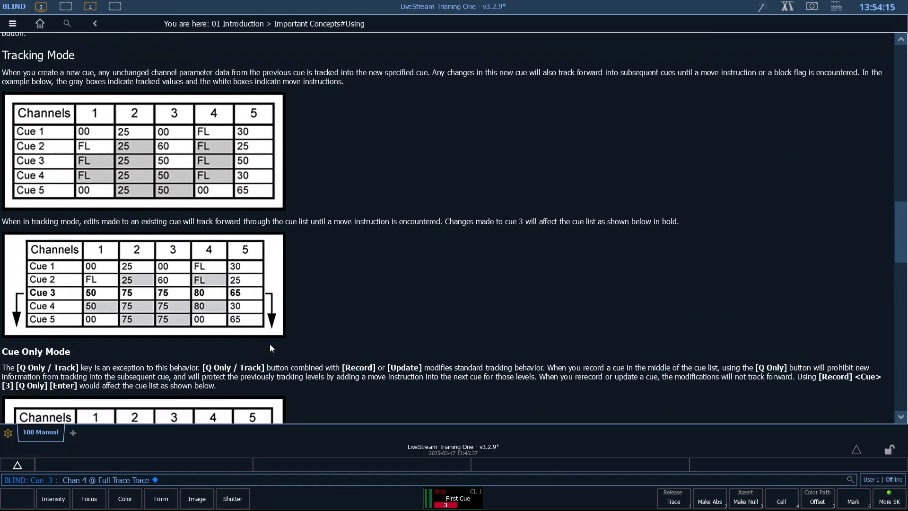
{"action": "scroll", "coordinate": [330, 360], "scroll_direction": "down", "scroll_amount": 5}
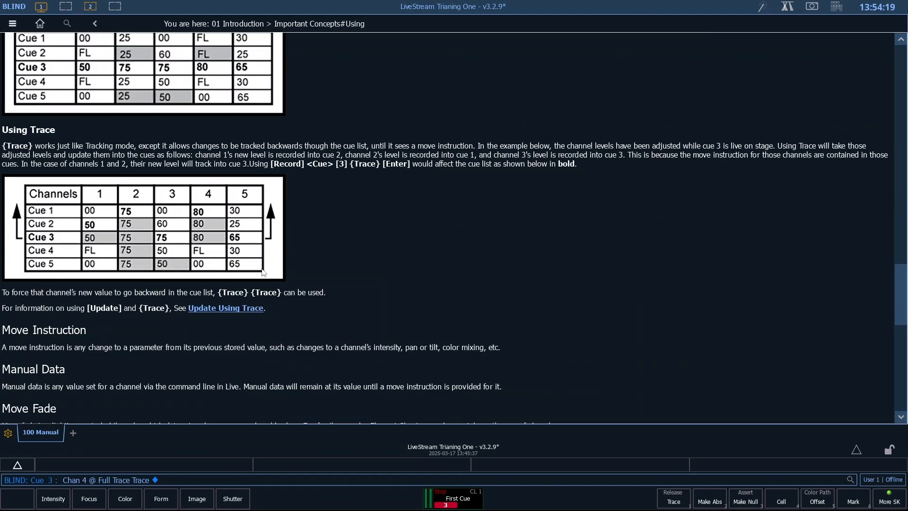
{"action": "scroll", "coordinate": [342, 284], "scroll_direction": "up", "scroll_amount": 15}
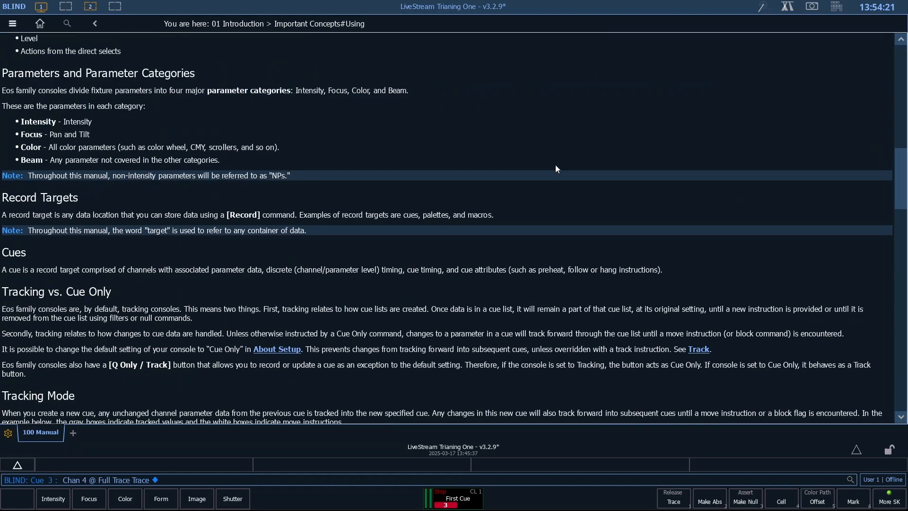
{"action": "scroll", "coordinate": [557, 172], "scroll_direction": "up", "scroll_amount": 8}
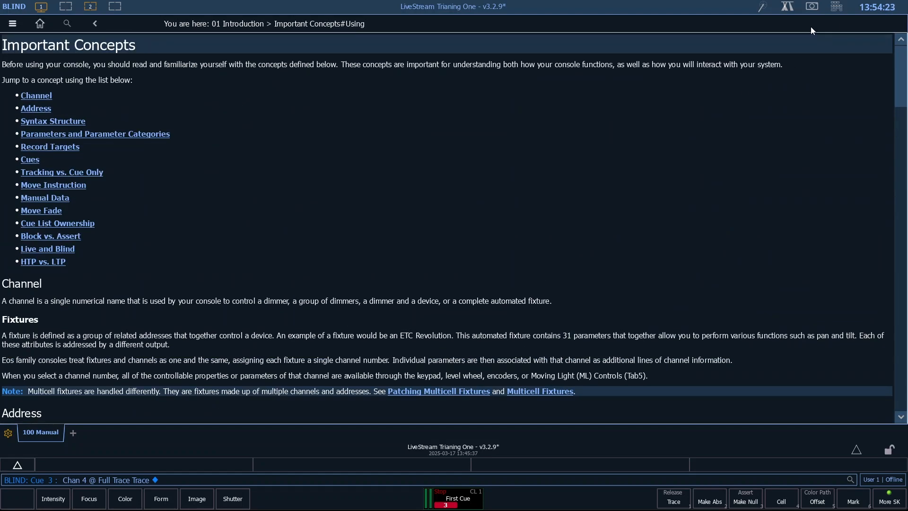
- Return to the workspace with the cue list and compare the Live channel levels with the Blind cue spreadsheet
{"action": "key", "text": "F1"}
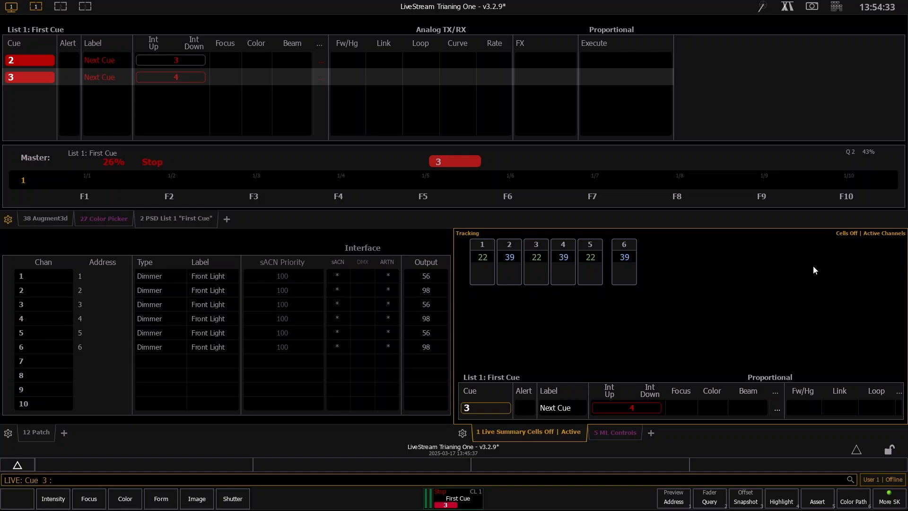
{"action": "key", "text": "F2"}
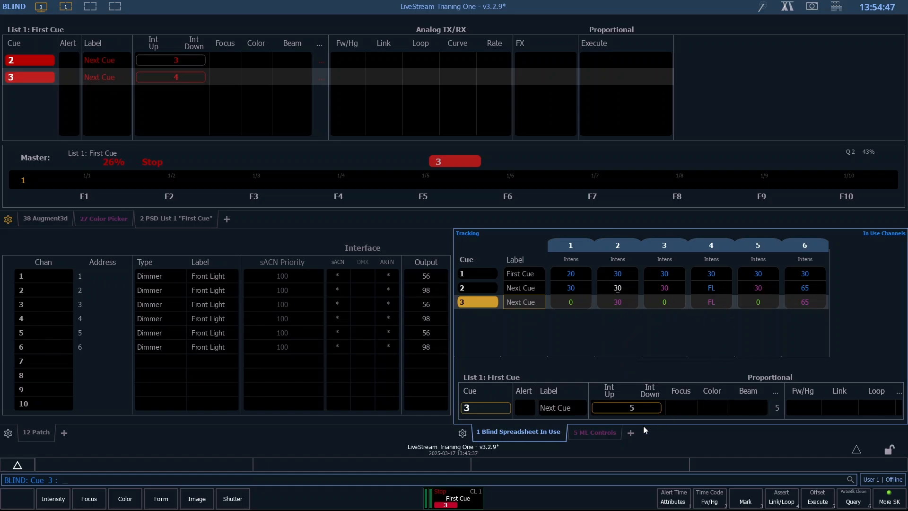
{"action": "left_click", "coordinate": [387, 438]}
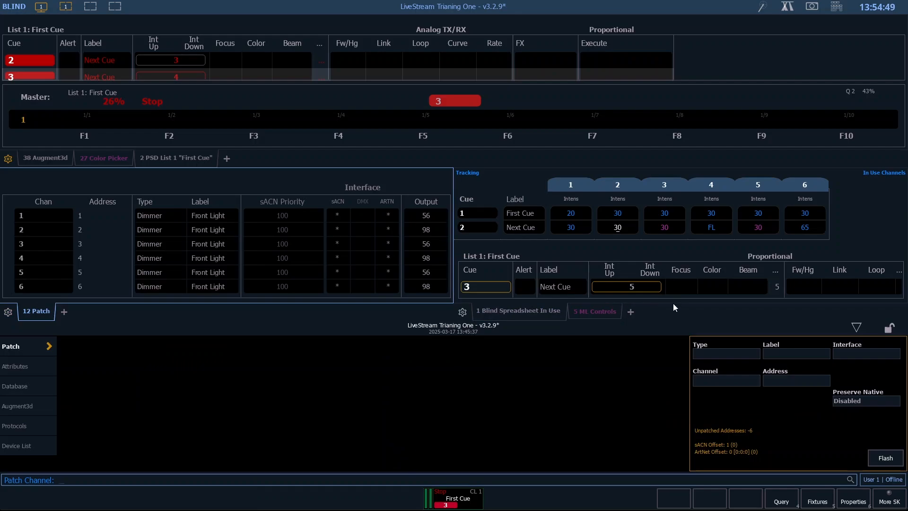
{"action": "key", "text": "F1"}
{"action": "key", "text": "F2"}
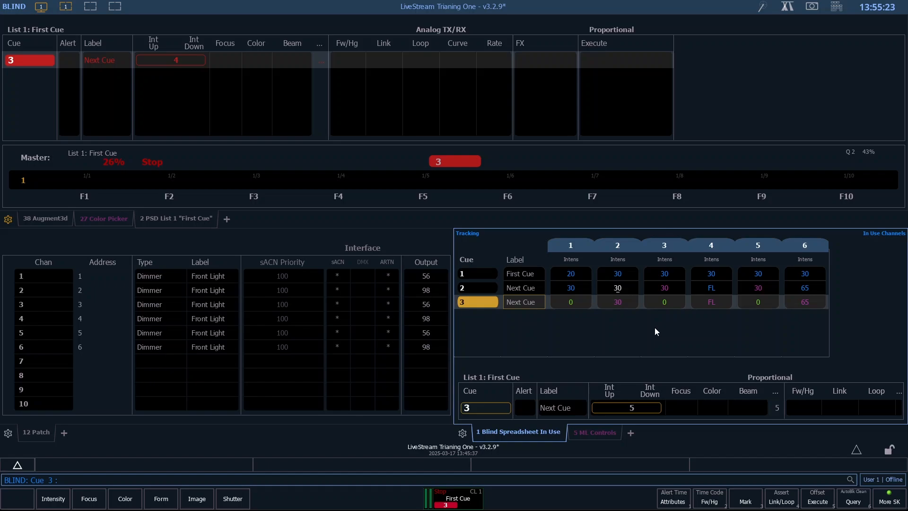
- Set channel 3 to 30 in cue 3 in Blind
{"action": "type", "text": "3 @ 3"}
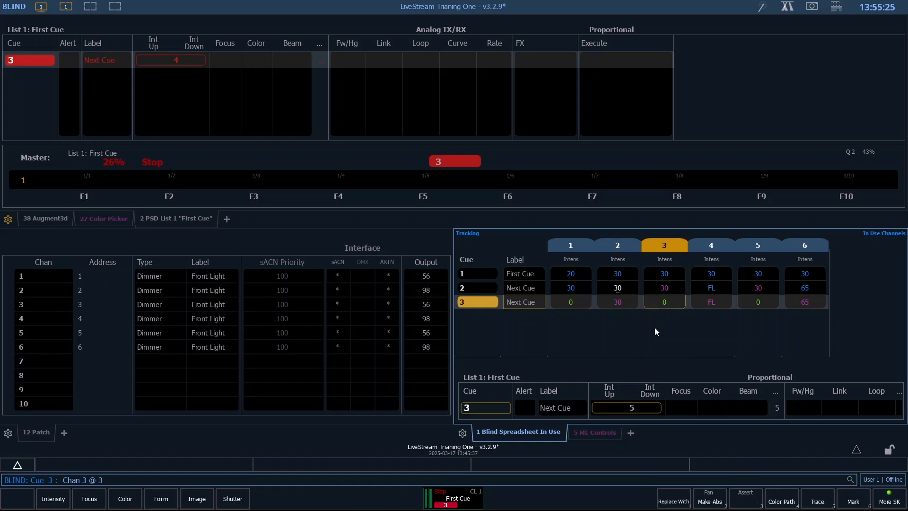
{"action": "type", "text": "0"}
{"action": "key", "text": "Return"}
- In Live, show the Augment3d view, set channel 1 to 30 and update cue 3 with the change
{"action": "key", "text": "F1"}
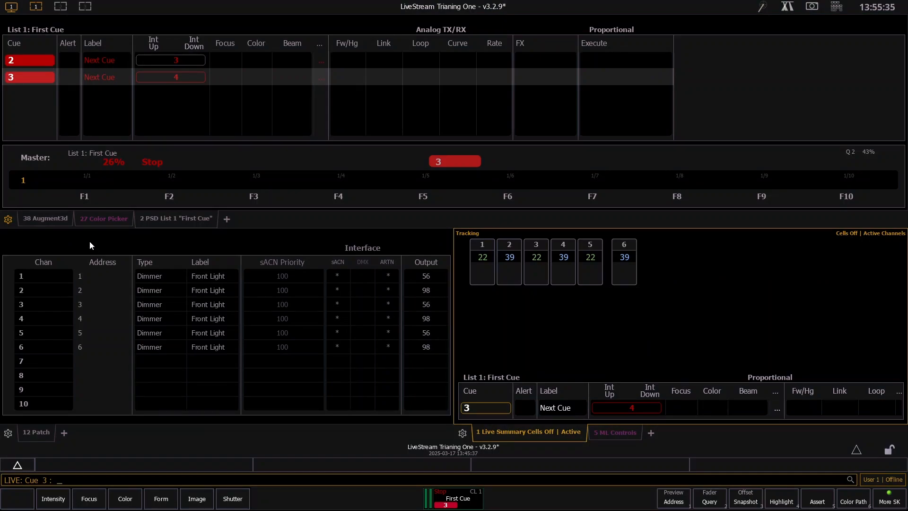
{"action": "left_click", "coordinate": [59, 222]}
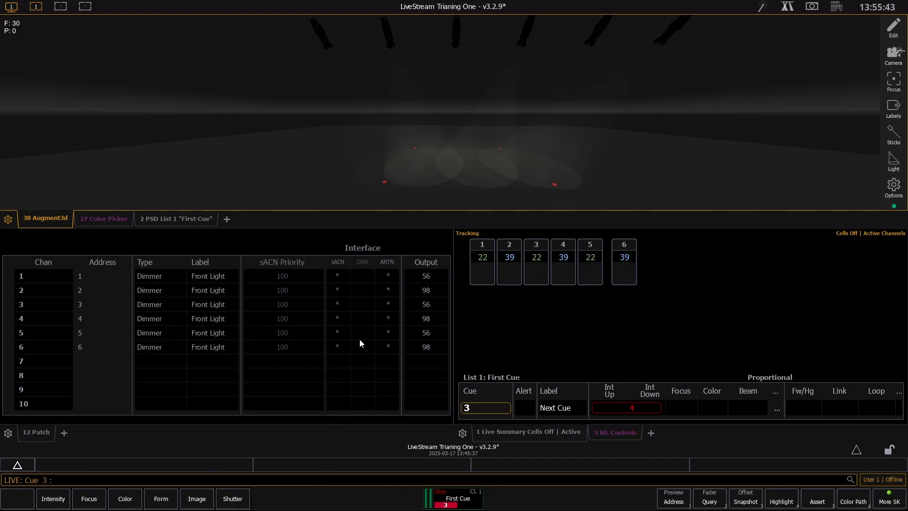
{"action": "type", "text": "1 @"}
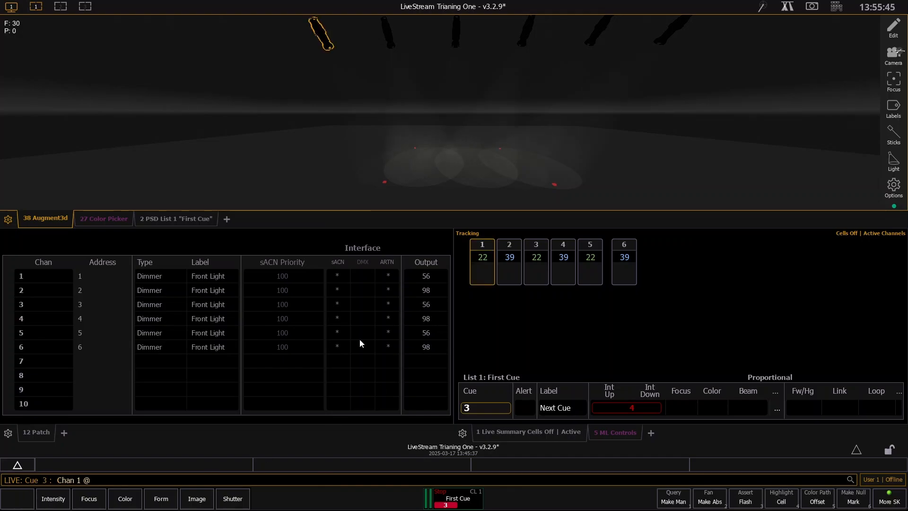
{"action": "type", "text": " 30"}
{"action": "key", "text": "Return"}
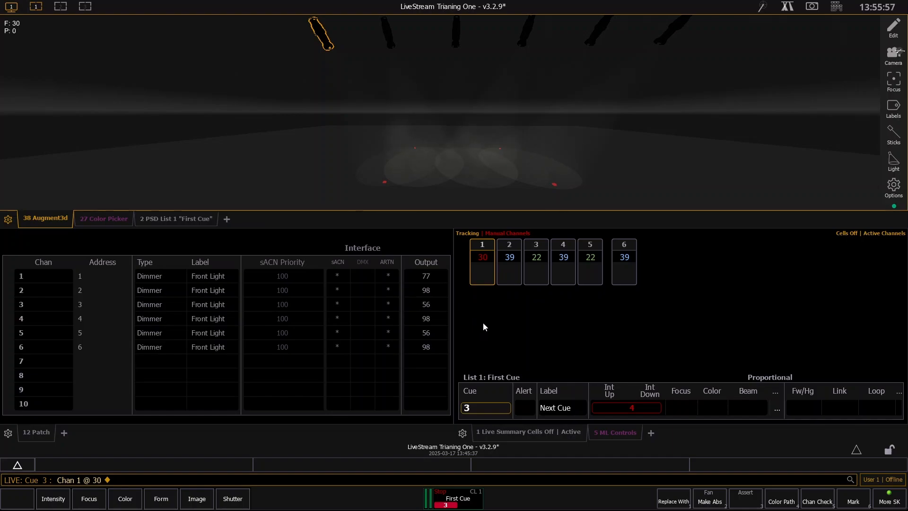
{"action": "key", "text": "u"}
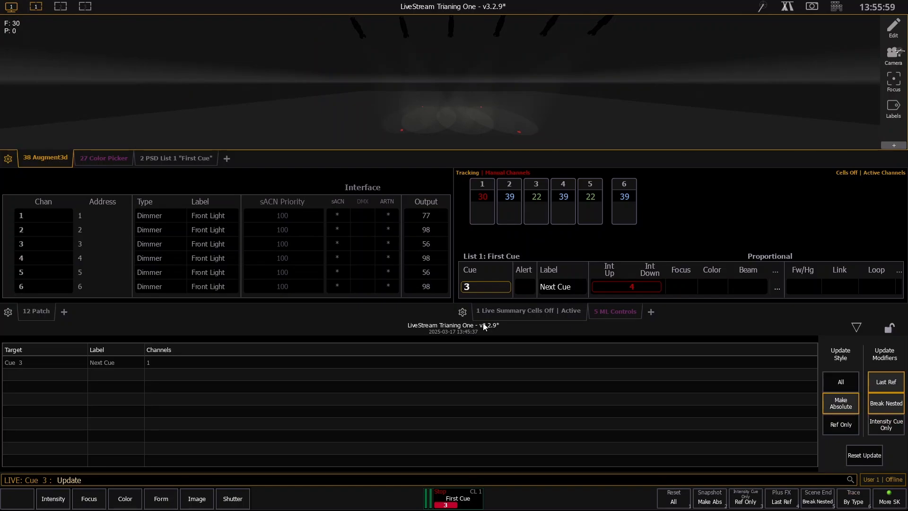
{"action": "key", "text": "Return"}
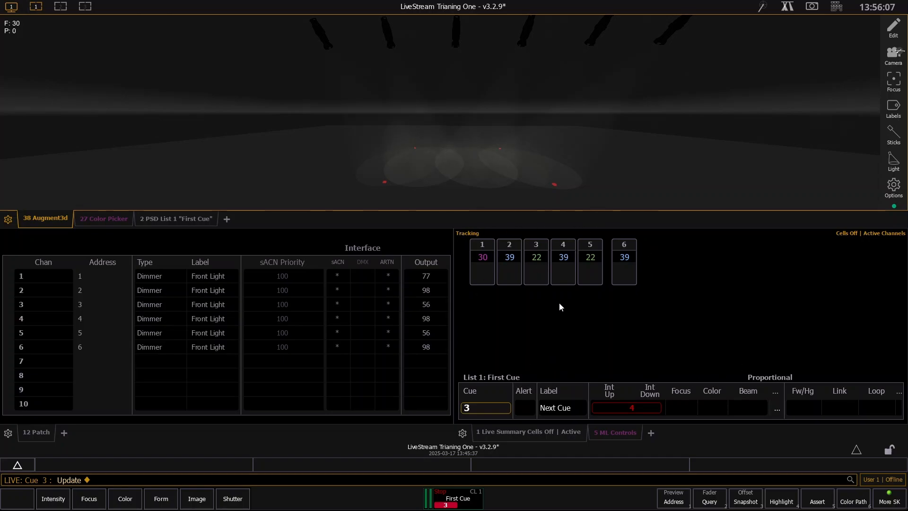
- Set channel 2 to 40 in Live and update cue 3 with the change
{"action": "key", "text": "2"}
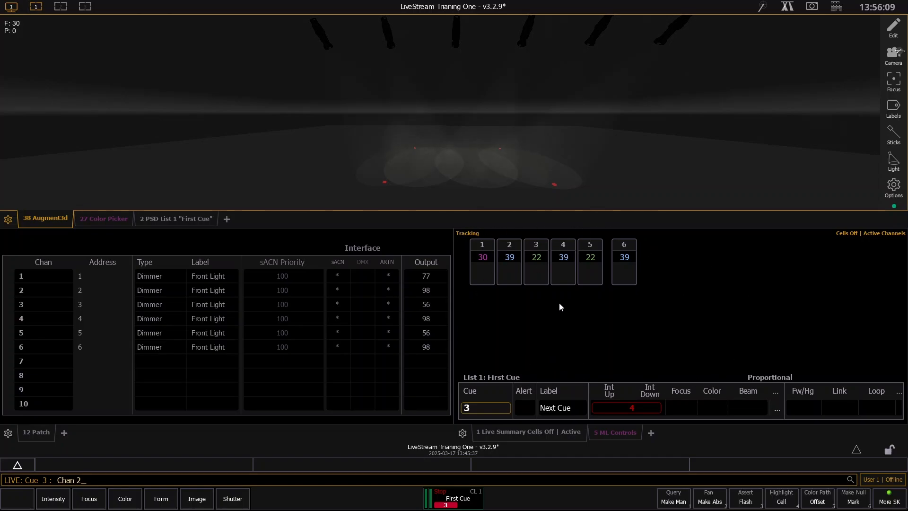
{"action": "type", "text": "@40"}
{"action": "key", "text": "Return"}
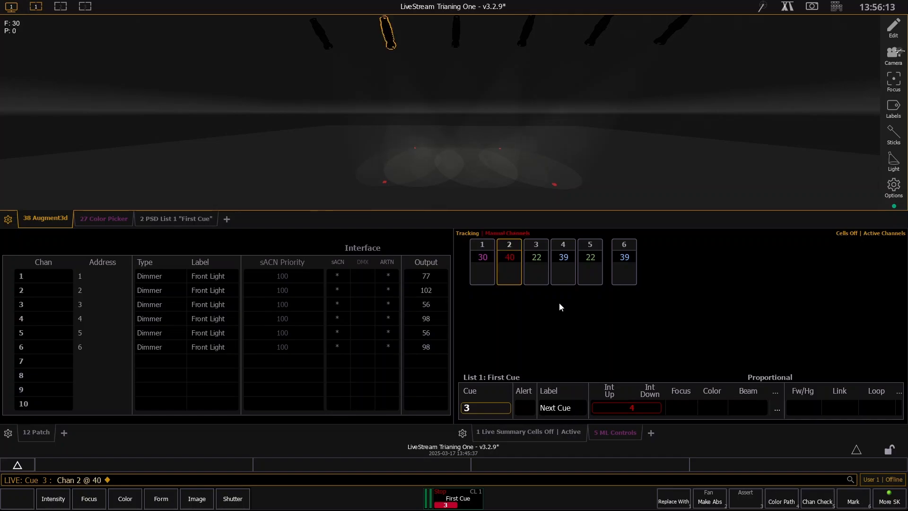
{"action": "key", "text": "u"}
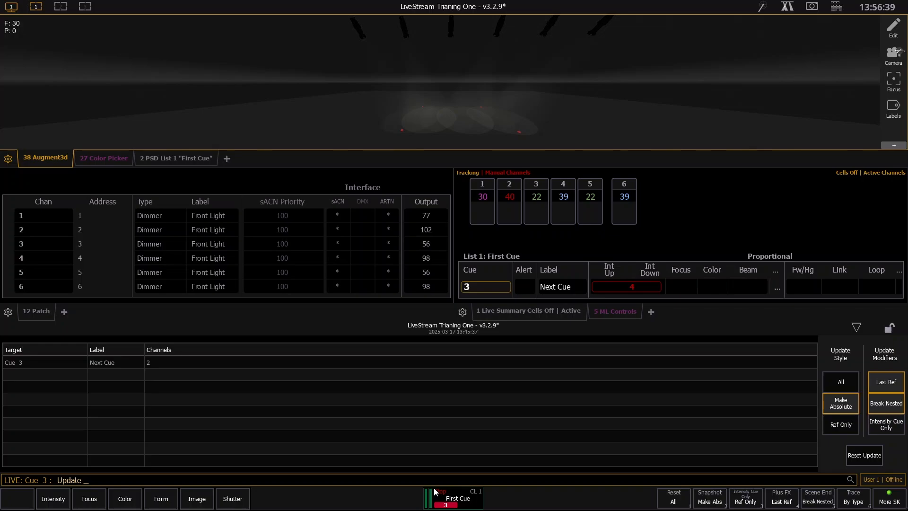
{"action": "key", "text": "Return"}
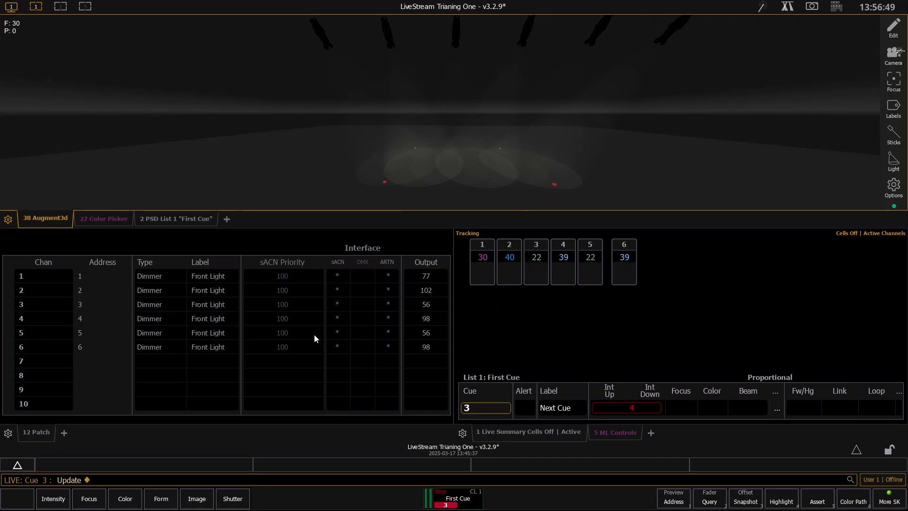
- Move the playback status display for list 1 into the frame holding Patch and show the Augment3d view above it
{"action": "left_click", "coordinate": [158, 222]}
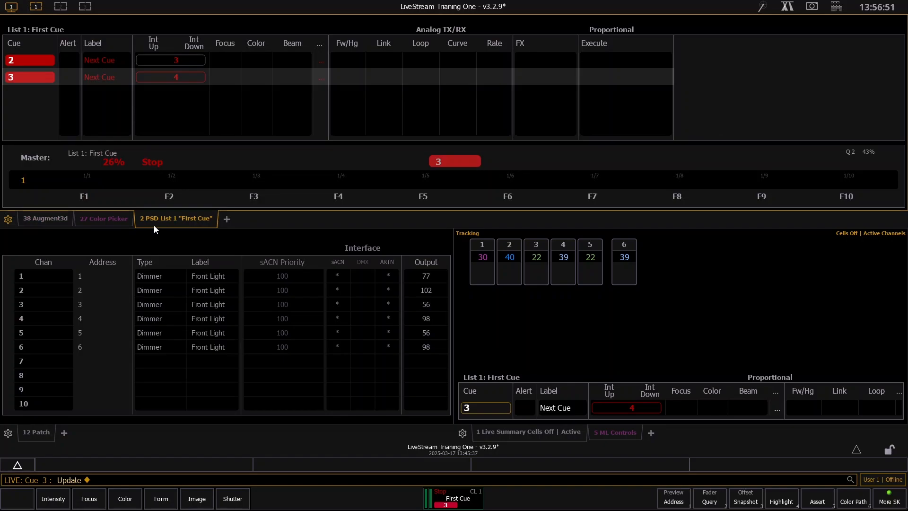
{"action": "double_click", "coordinate": [154, 226]}
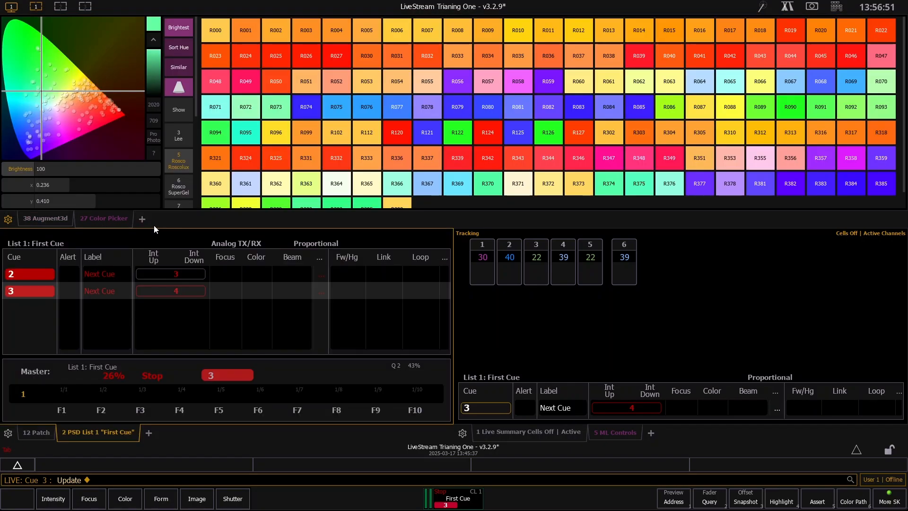
{"action": "left_click", "coordinate": [61, 224]}
- Step the playback back to cue 1 and run cue 2 in Live
{"action": "key", "text": "ctrl+space"}
{"action": "key", "text": "ctrl+alt+space"}
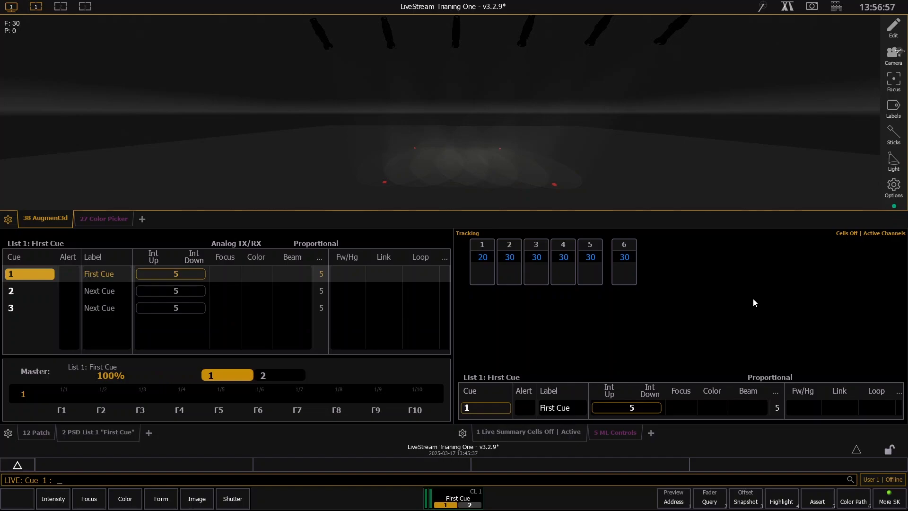
{"action": "key", "text": "ctrl+space"}
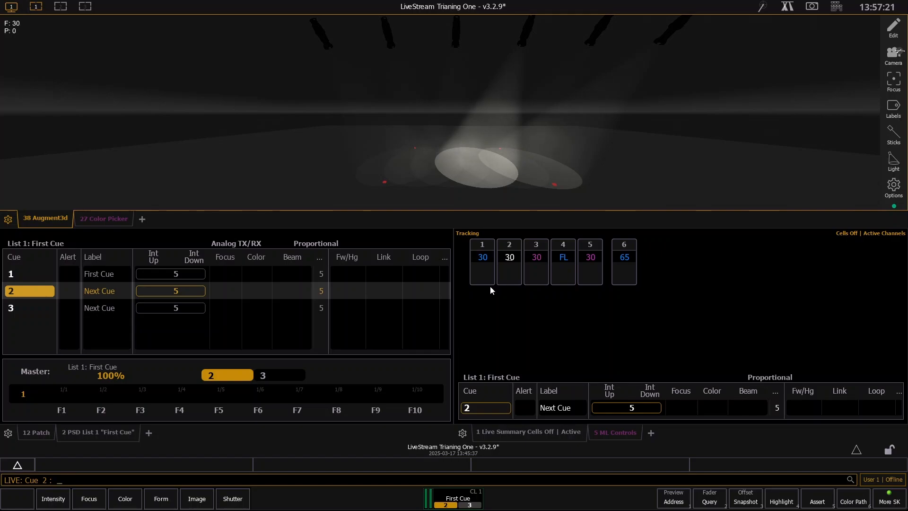
- In Blind, clear channel 2's blocked intensity in cue 2 so it tracks from cue 1, and return to Live
{"action": "key", "text": "F2"}
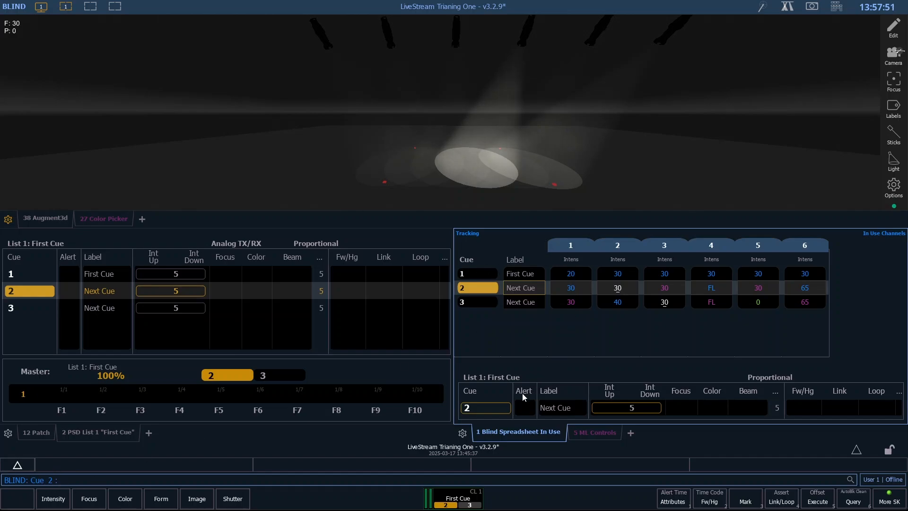
{"action": "type", "text": "2"}
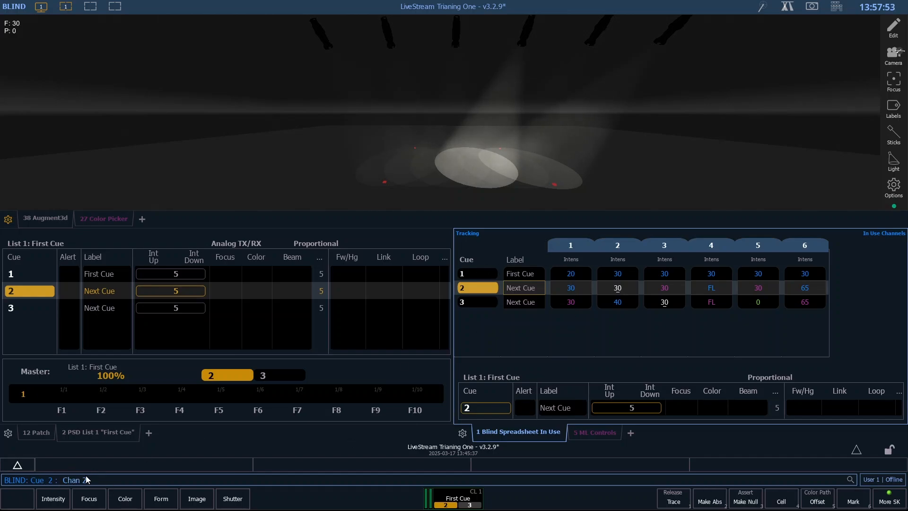
{"action": "type", "text": "a"}
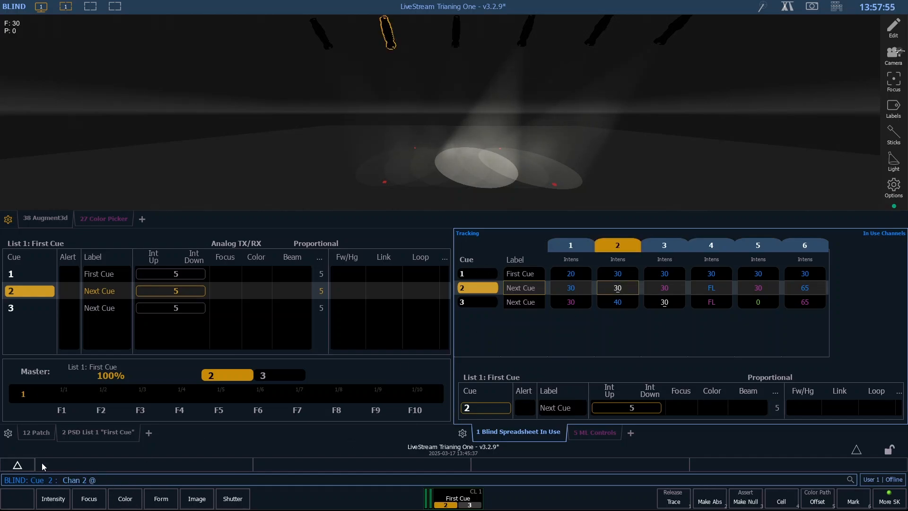
{"action": "key", "text": "Return"}
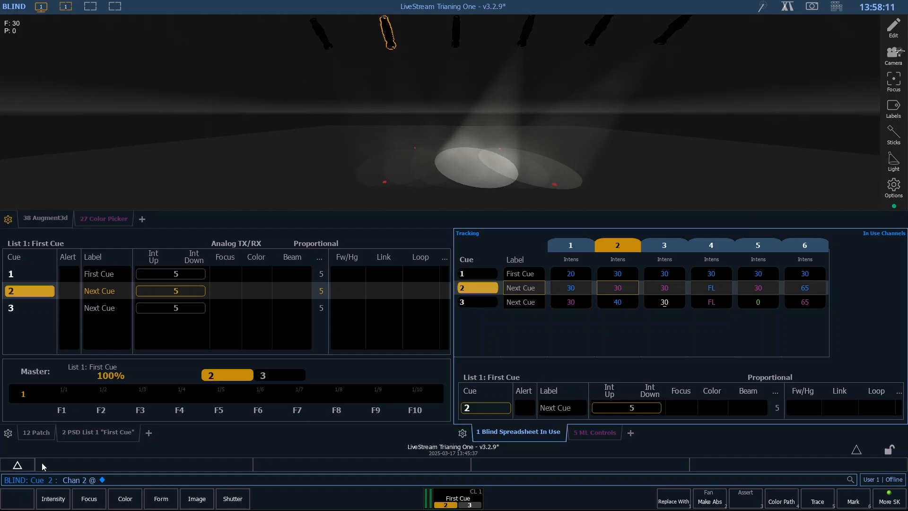
{"action": "key", "text": "F1"}
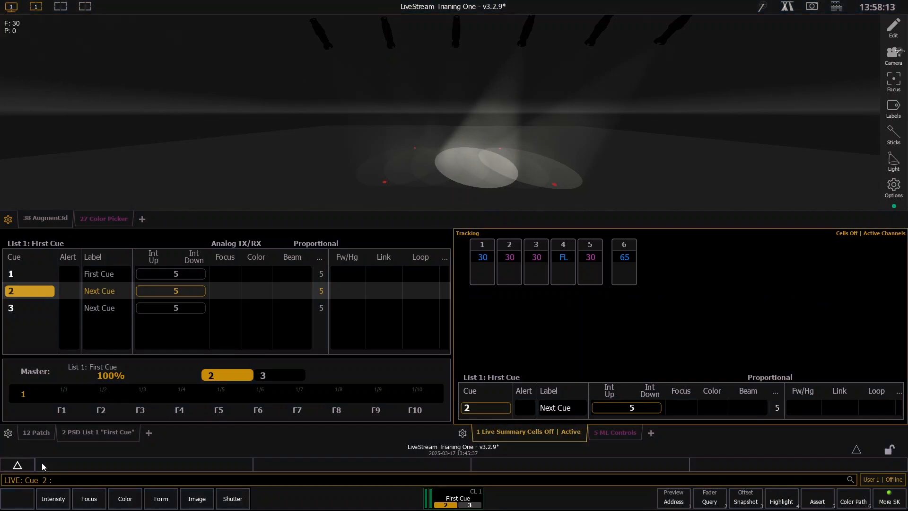
- Undo the Blind change to channel 2 in cue 2 through the command history, including the commands that follow it
{"action": "key", "text": "ctrl+z"}
{"action": "key", "text": "Up"}
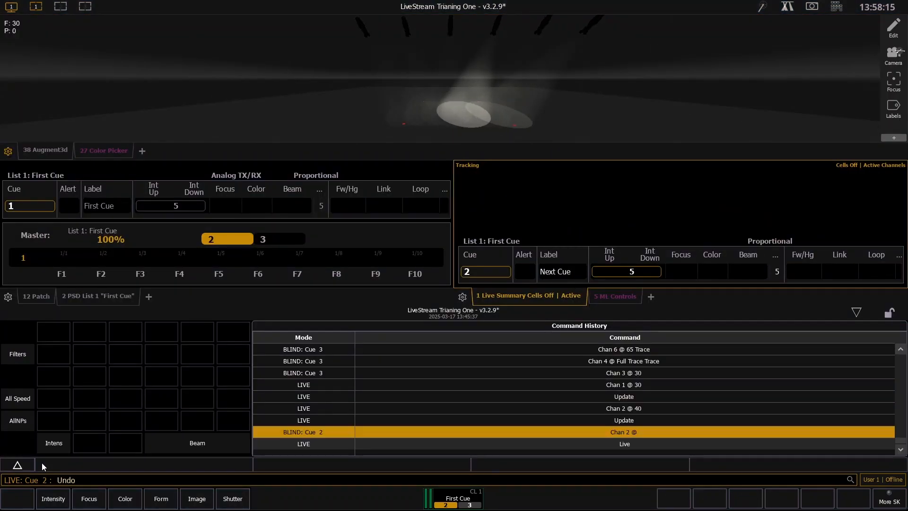
{"action": "key", "text": "Return"}
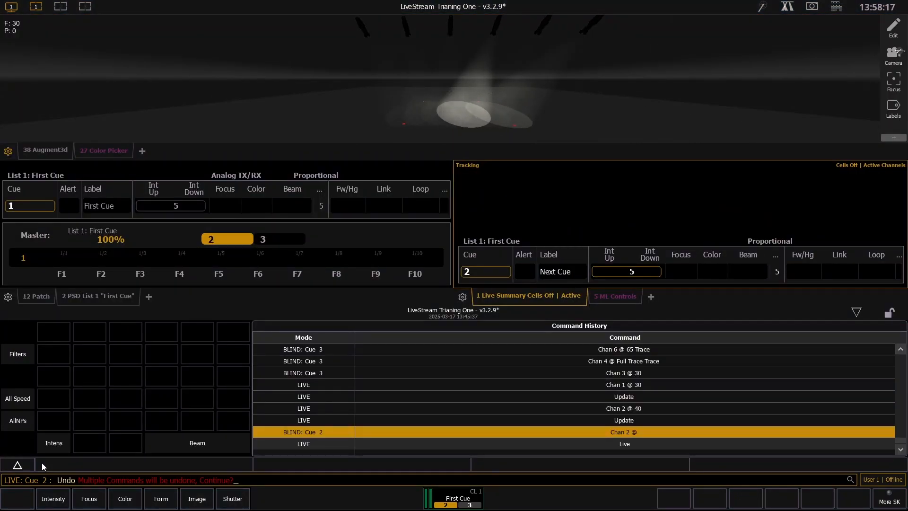
{"action": "key", "text": "Return"}
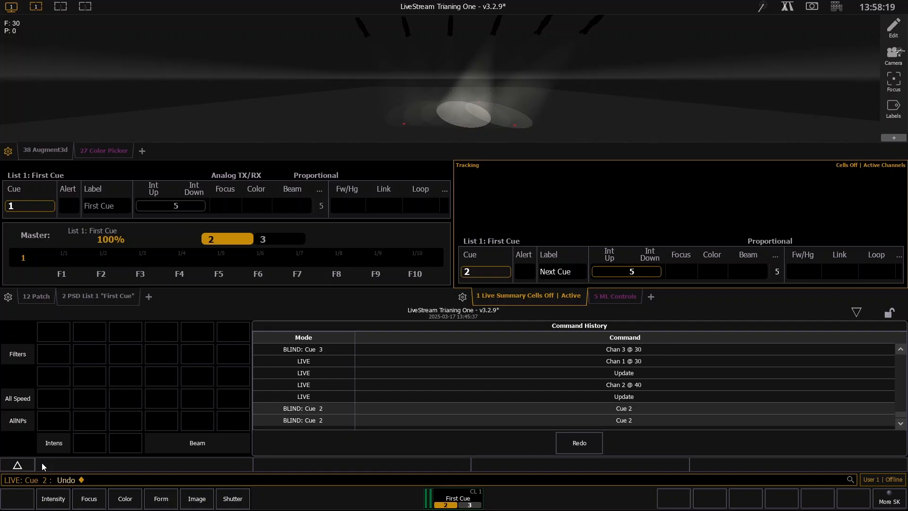
{"action": "key", "text": "Escape"}
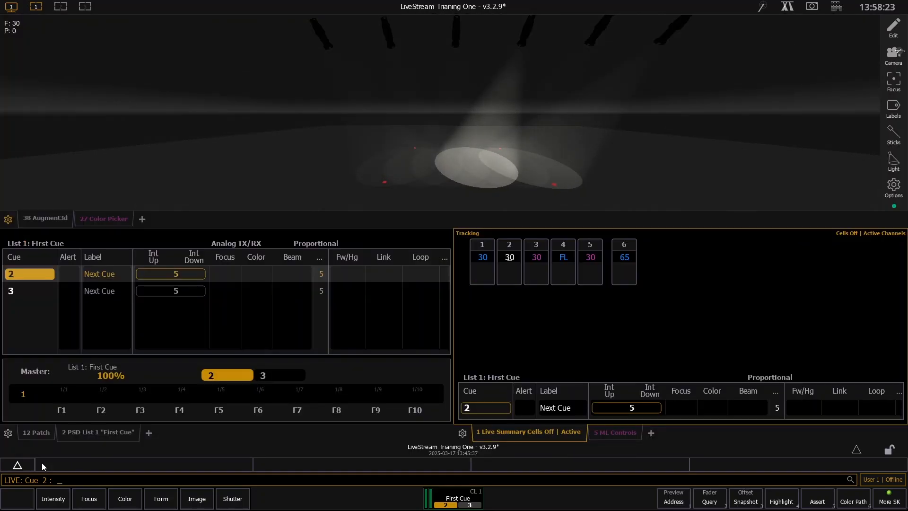
- In Live, release channel 2's intensity with an empty At command and update cue 2 with the change
{"action": "type", "text": "2@"}
{"action": "key", "text": "Return"}
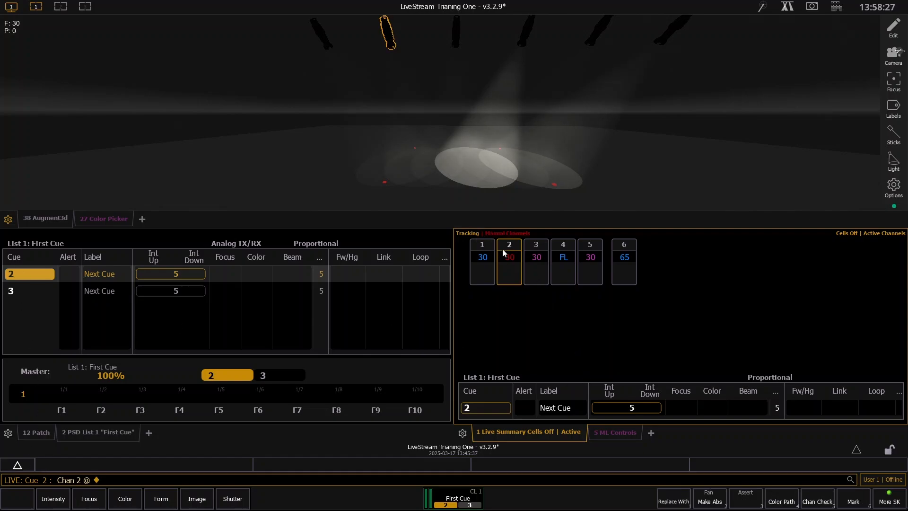
{"action": "key", "text": "u"}
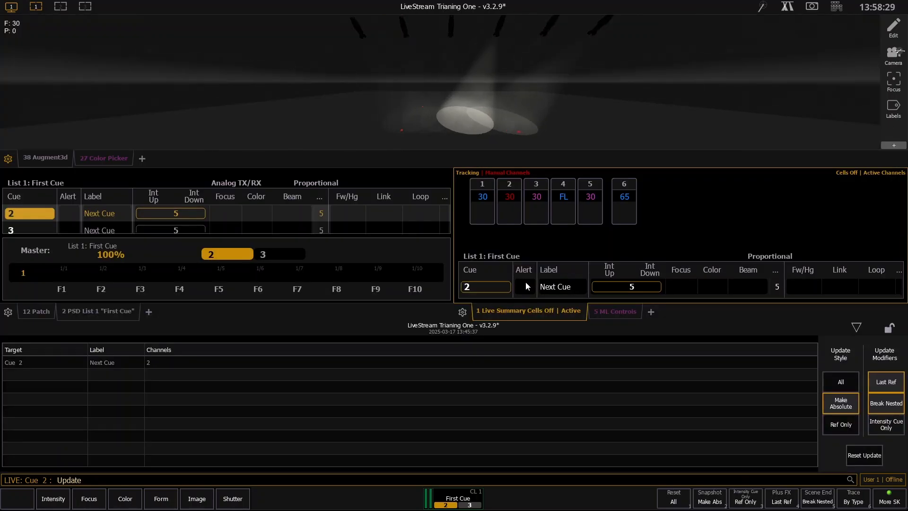
{"action": "key", "text": "Return"}
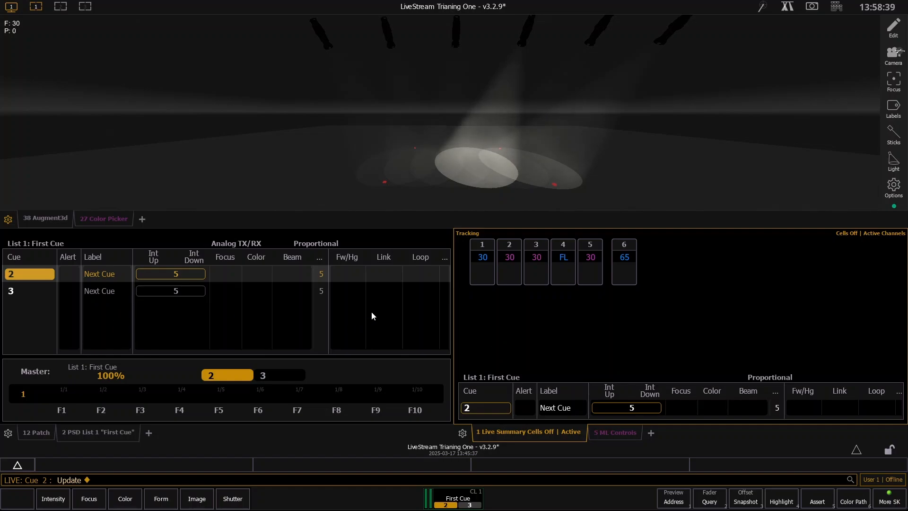
- In Blind, block all of cue 2 with the Block command and return to Live
{"action": "key", "text": "F2"}
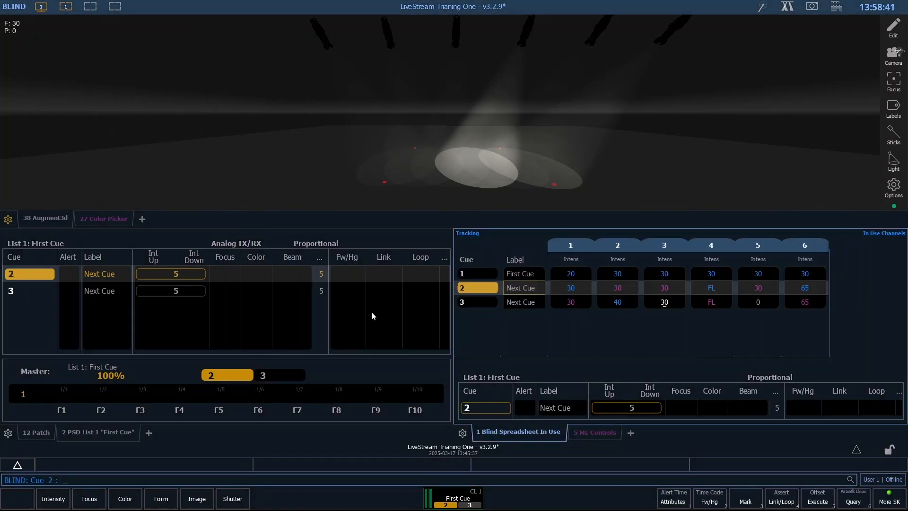
{"action": "key", "text": "q"}
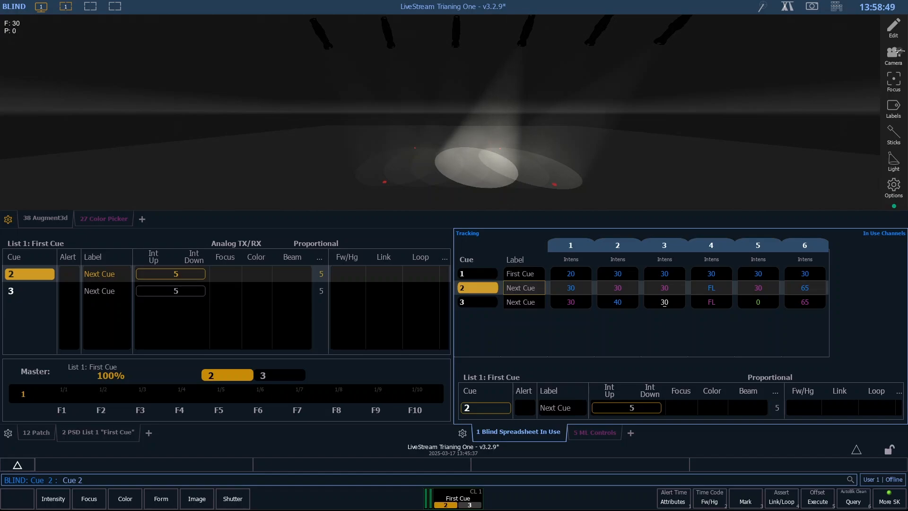
{"action": "left_click", "coordinate": [681, 501]}
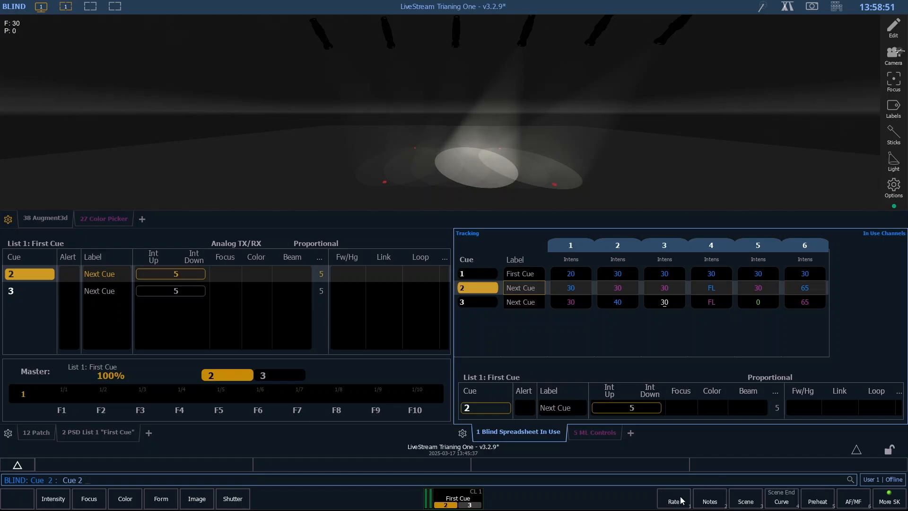
{"action": "left_click", "coordinate": [889, 500]}
{"action": "key", "text": "BackSpace"}
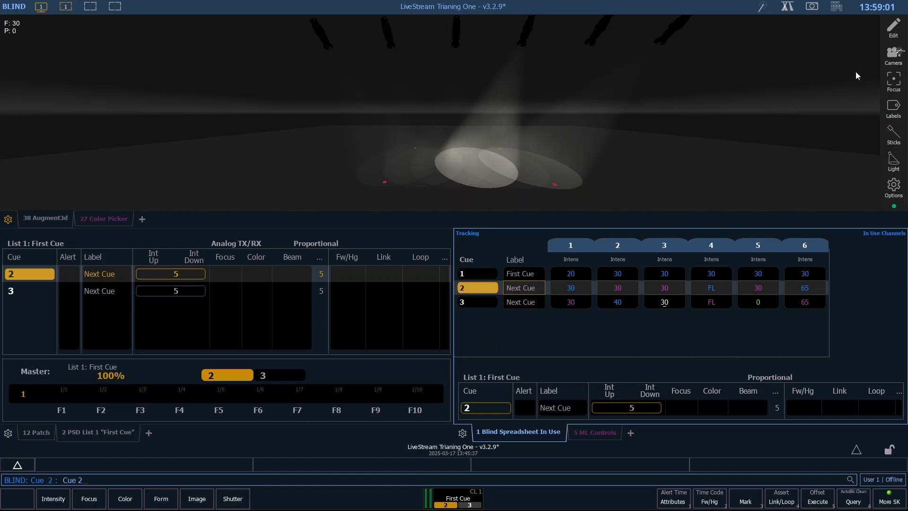
{"action": "left_click", "coordinate": [836, 7]}
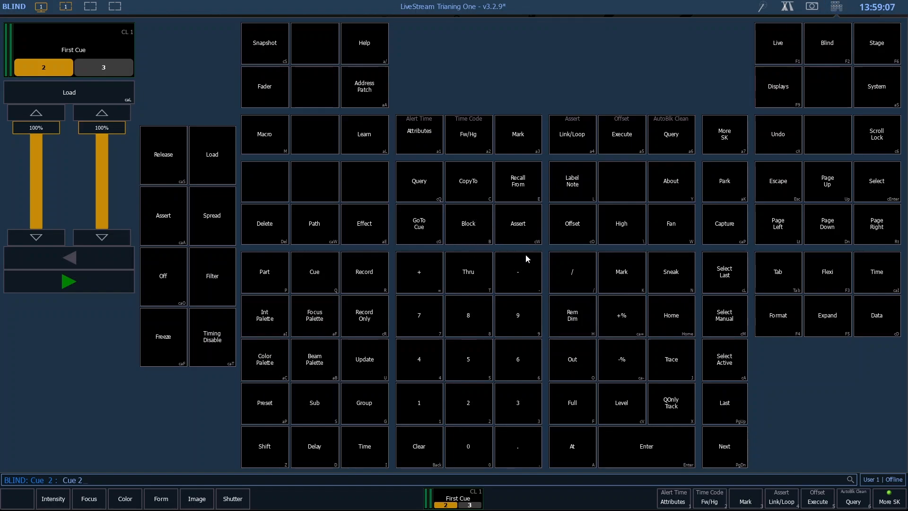
{"action": "left_click", "coordinate": [451, 229]}
{"action": "key", "text": "F1"}
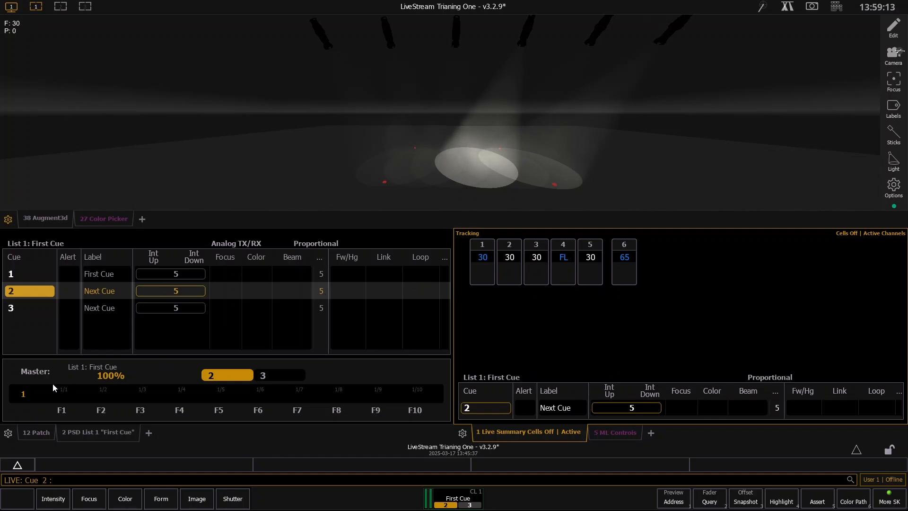
- Configure the playback status display for list 1 to hide the Timing columns and show the Flags columns
{"action": "right_click", "coordinate": [73, 432]}
{"action": "left_click", "coordinate": [335, 292]}
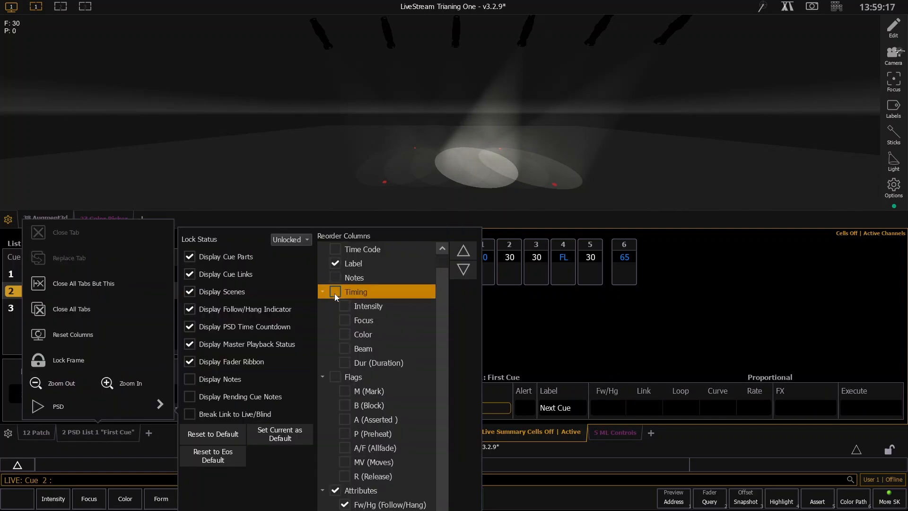
{"action": "left_click", "coordinate": [335, 377]}
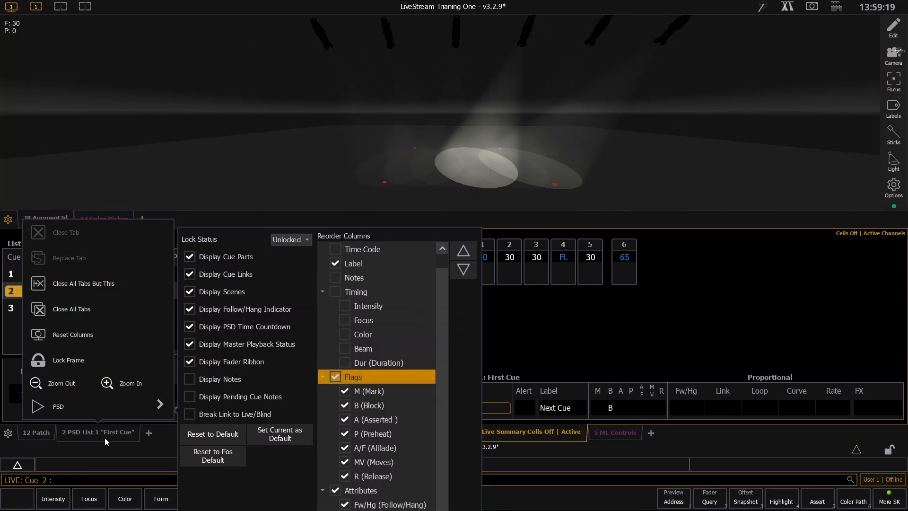
{"action": "left_click", "coordinate": [134, 437]}
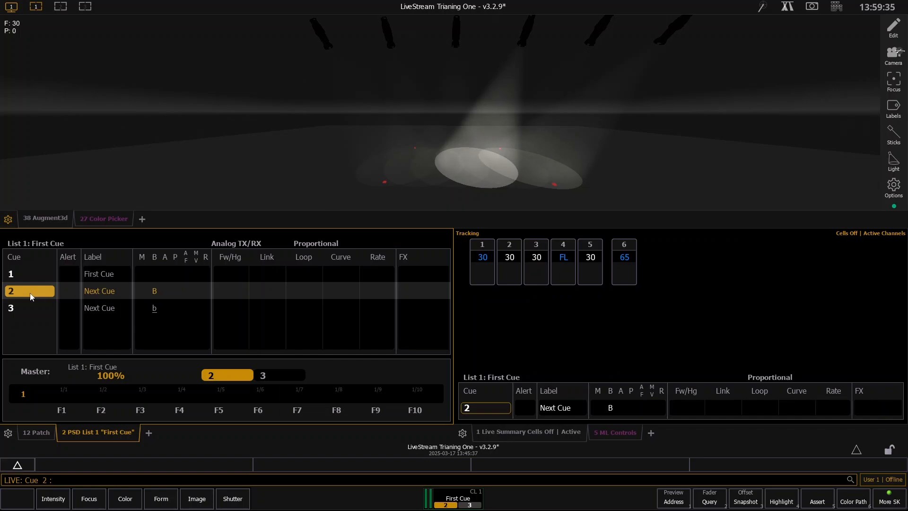
- Switch the channel display to Blind and clear the label of cue 2
{"action": "left_click", "coordinate": [513, 329]}
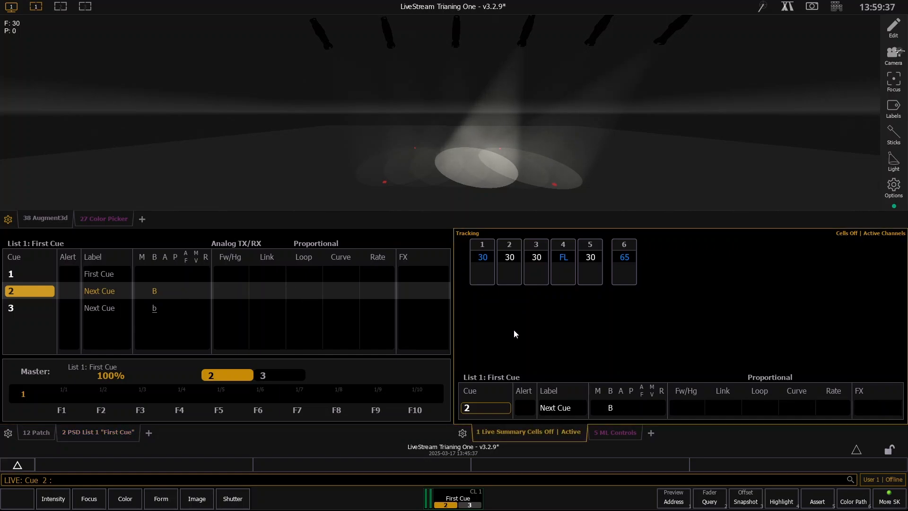
{"action": "key", "text": "F2"}
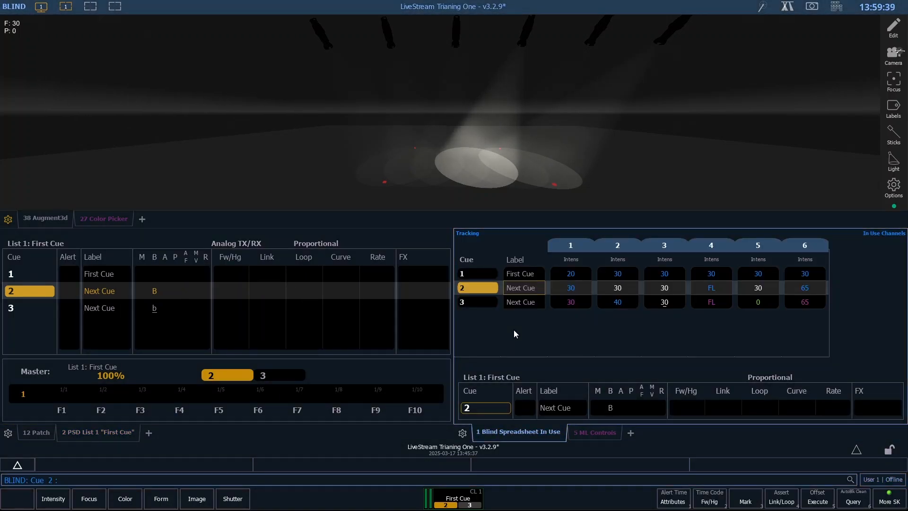
{"action": "key", "text": "l"}
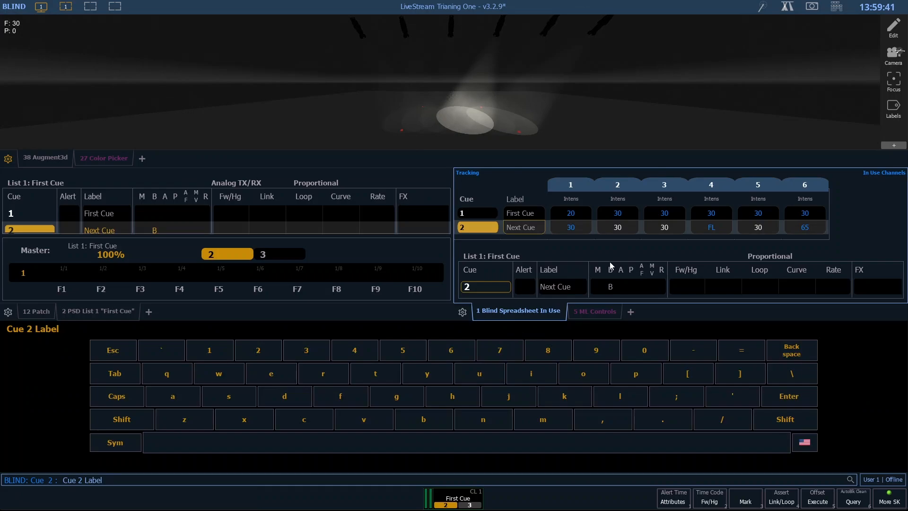
{"action": "key", "text": "Return"}
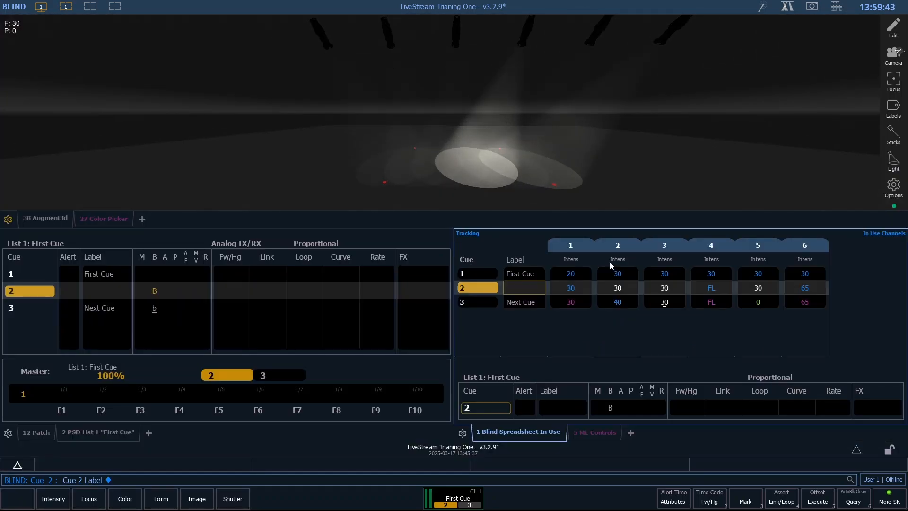
- Select the intensities of channels 3 through 4 in cue 2 in the Blind spreadsheet
{"action": "key", "text": "3"}
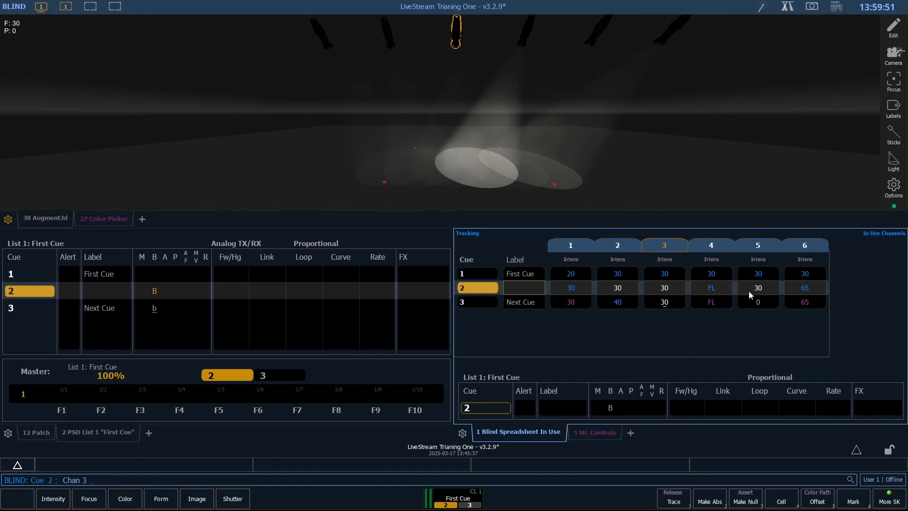
{"action": "key", "text": "shift+Right"}
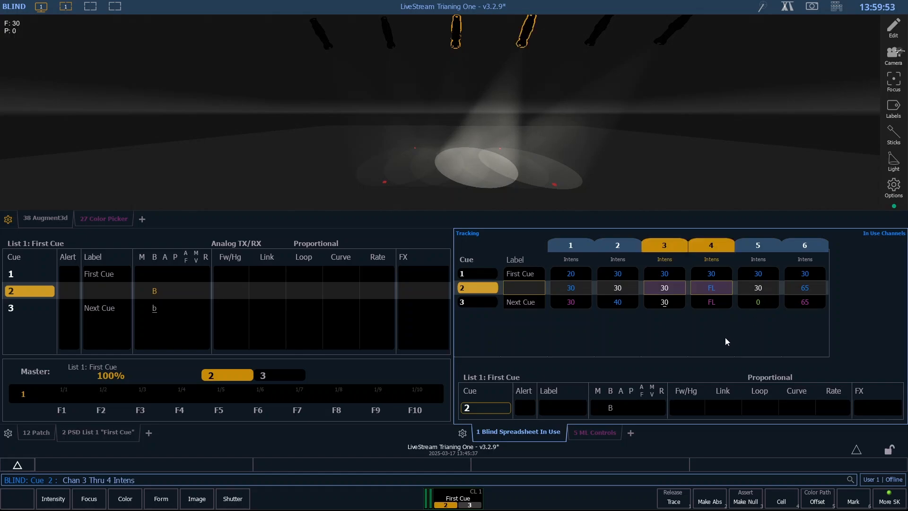
- Set channels 1 through 6 to 70 in cue 1 while editing in Blind
{"action": "left_click", "coordinate": [613, 326]}
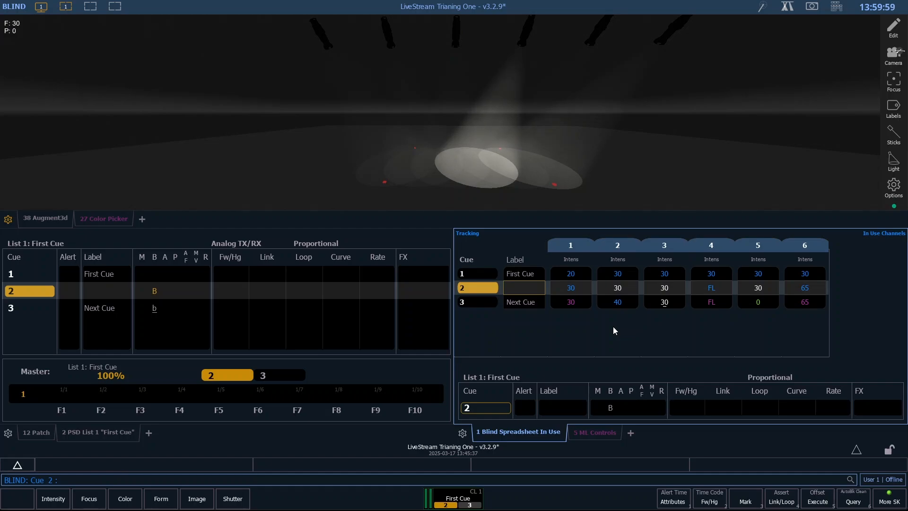
{"action": "type", "text": "q1"}
{"action": "key", "text": "Return"}
{"action": "type", "text": "c1"}
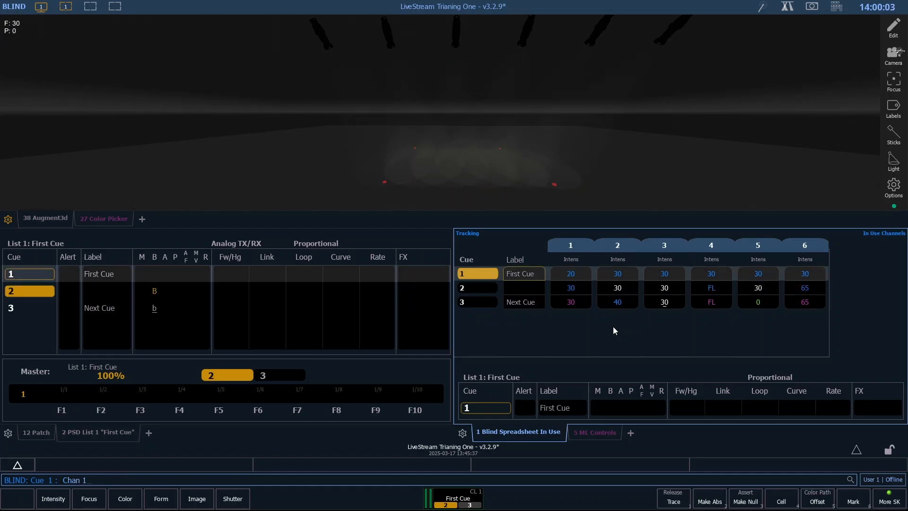
{"action": "type", "text": "t6"}
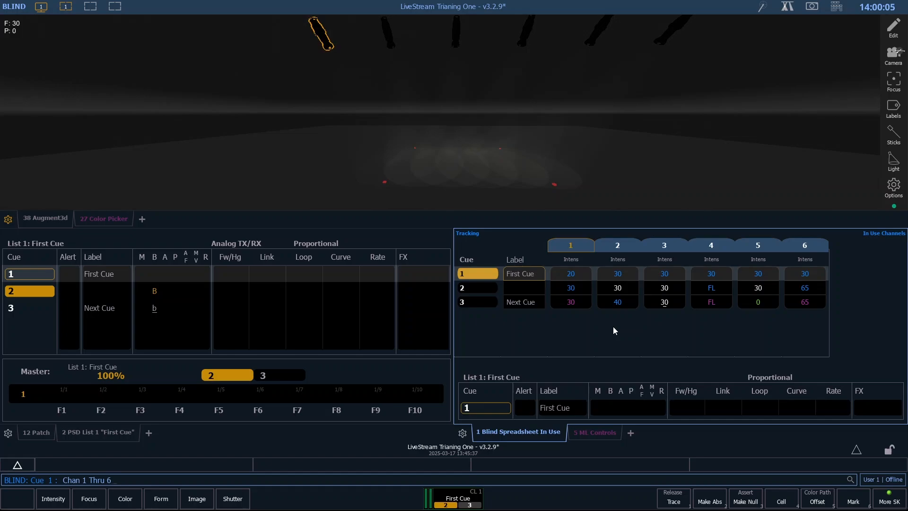
{"action": "type", "text": "a2"}
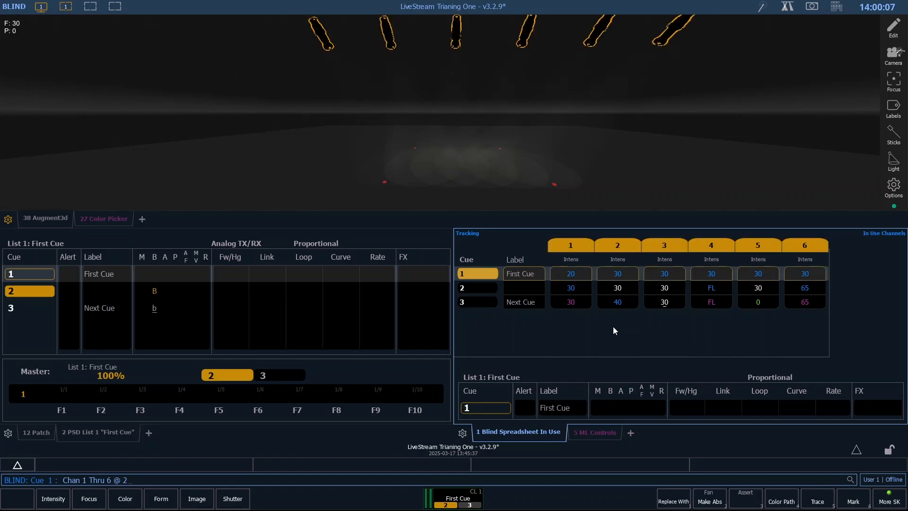
{"action": "type", "text": "0"}
{"action": "key", "text": "Return"}
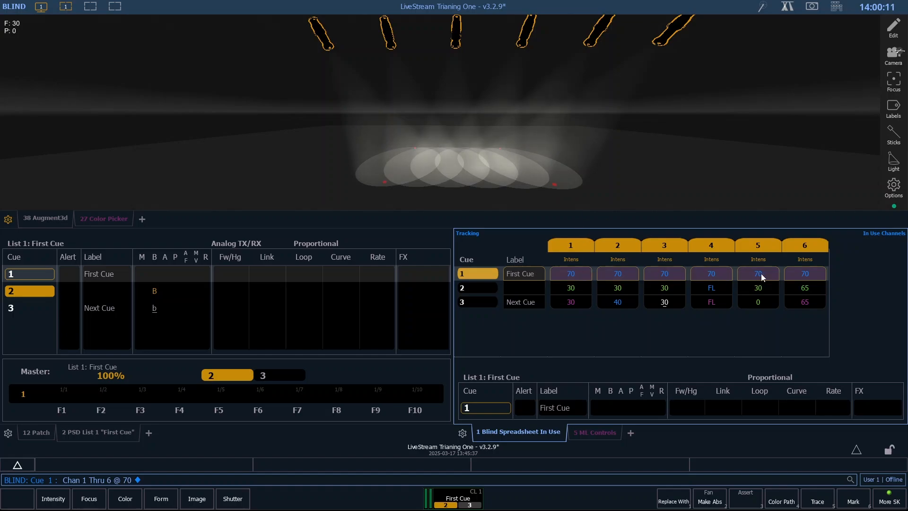
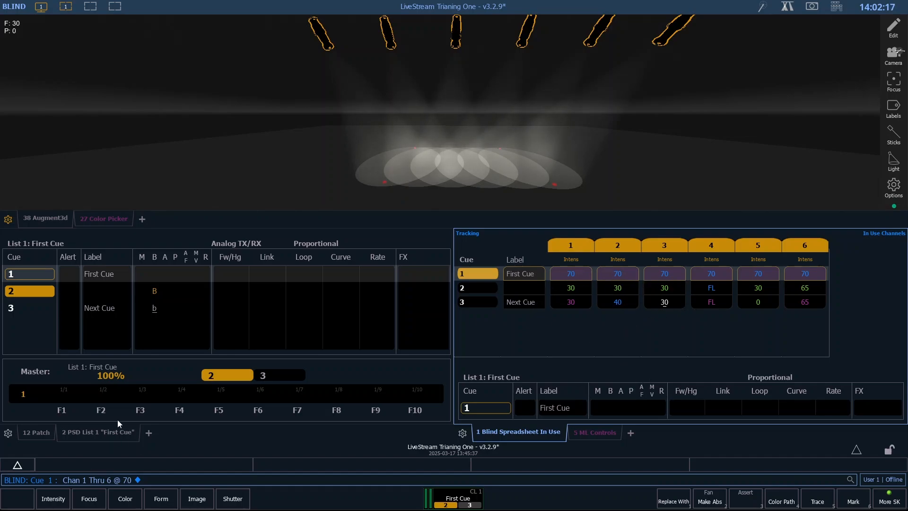
{"action": "left_click", "coordinate": [667, 337]}
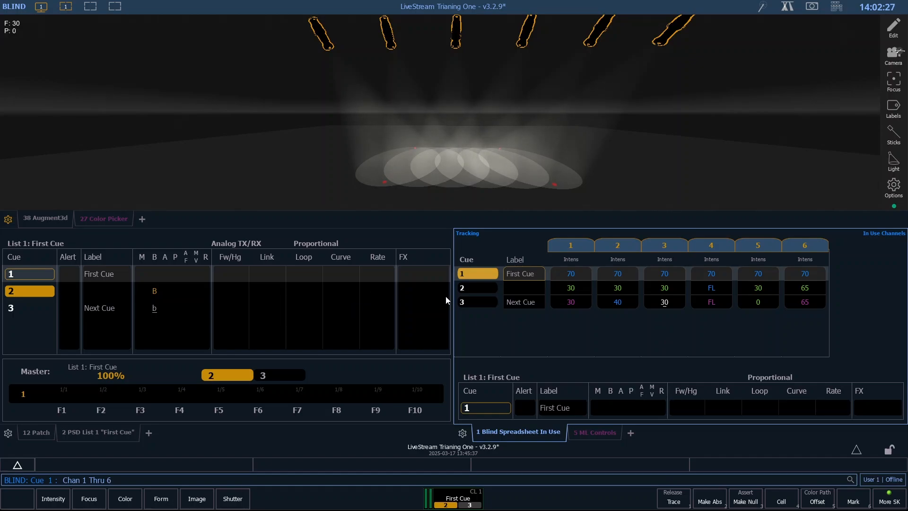
- Return to Live and give cue 2 a follow time of 1 second
{"action": "key", "text": "F1"}
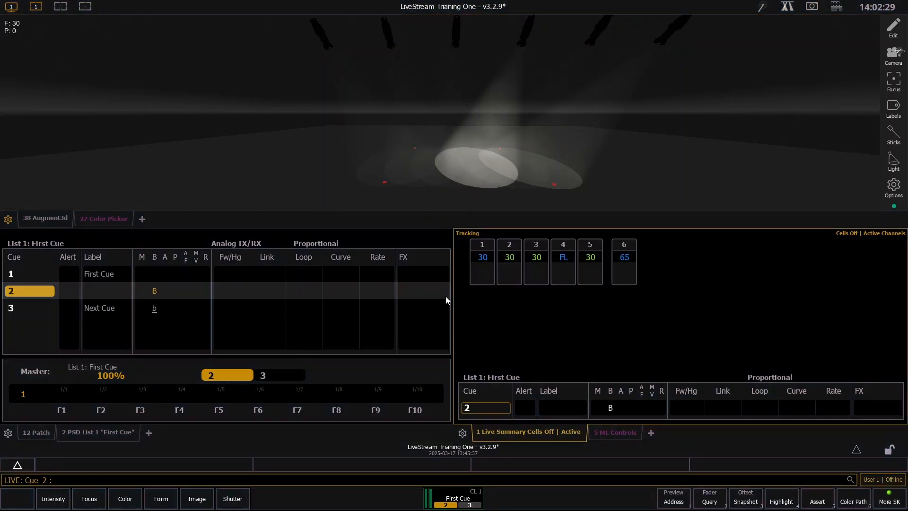
{"action": "type", "text": "q"}
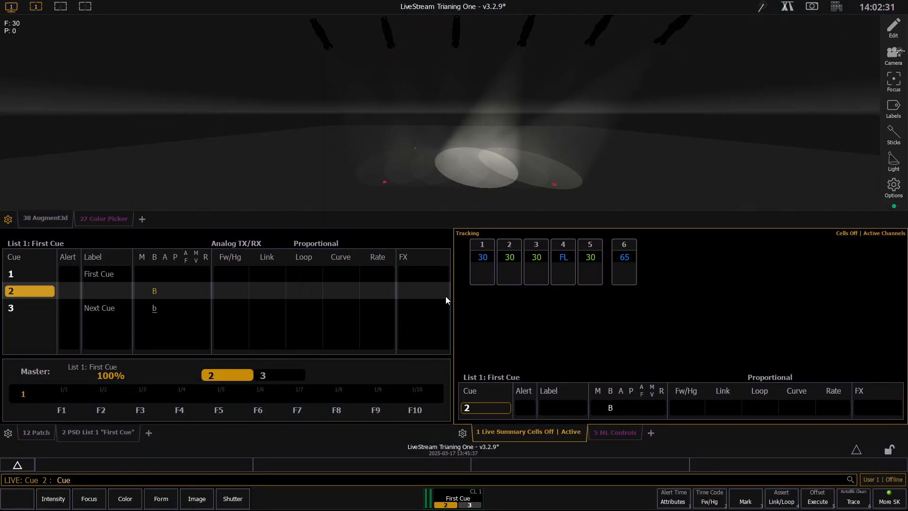
{"action": "type", "text": "23"}
{"action": "left_click", "coordinate": [714, 500]}
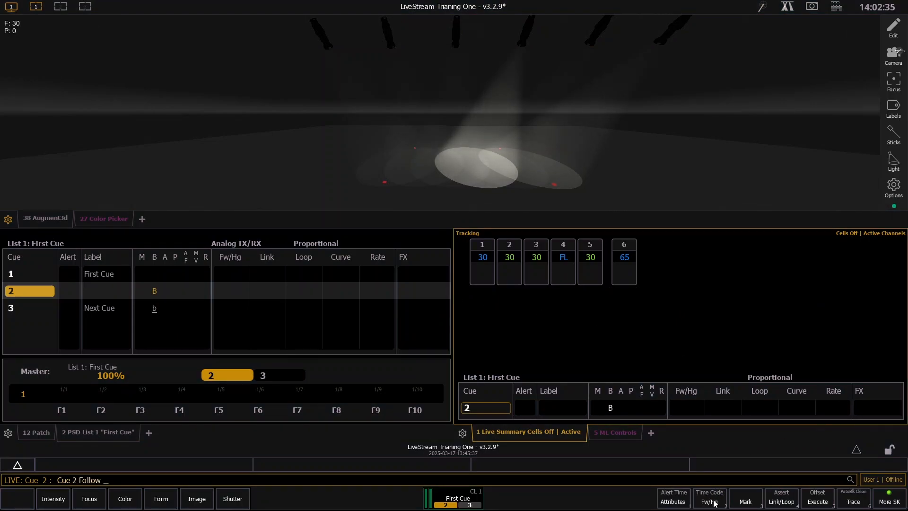
{"action": "type", "text": "1"}
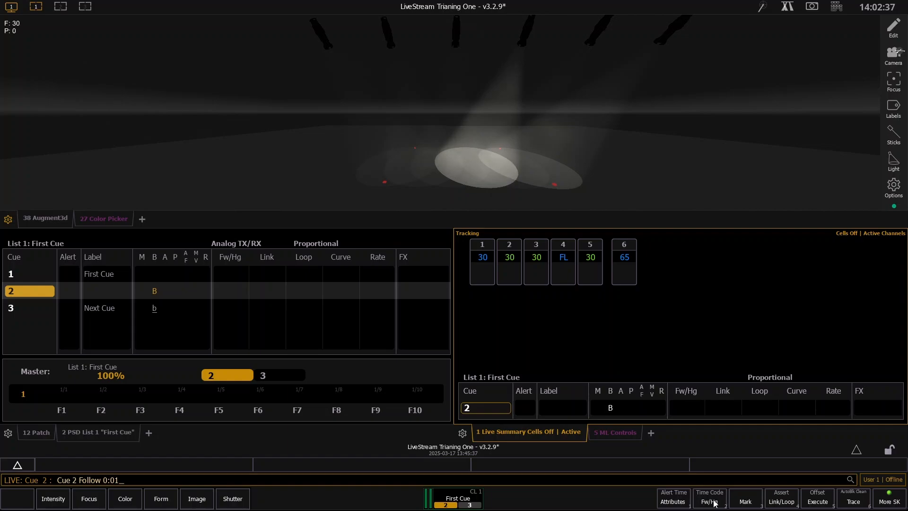
{"action": "key", "text": "Return"}
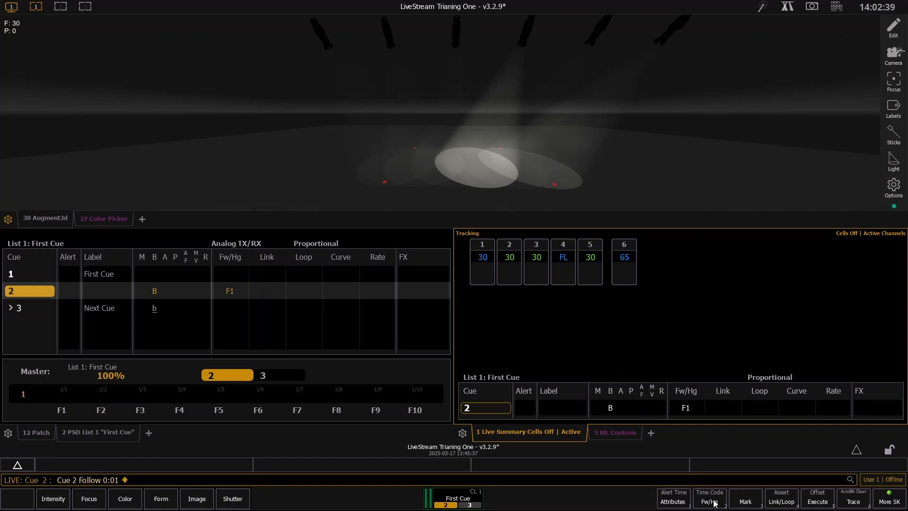
- Set channel 2 to Full in cue 3 while editing in Blind
{"action": "key", "text": "F2"}
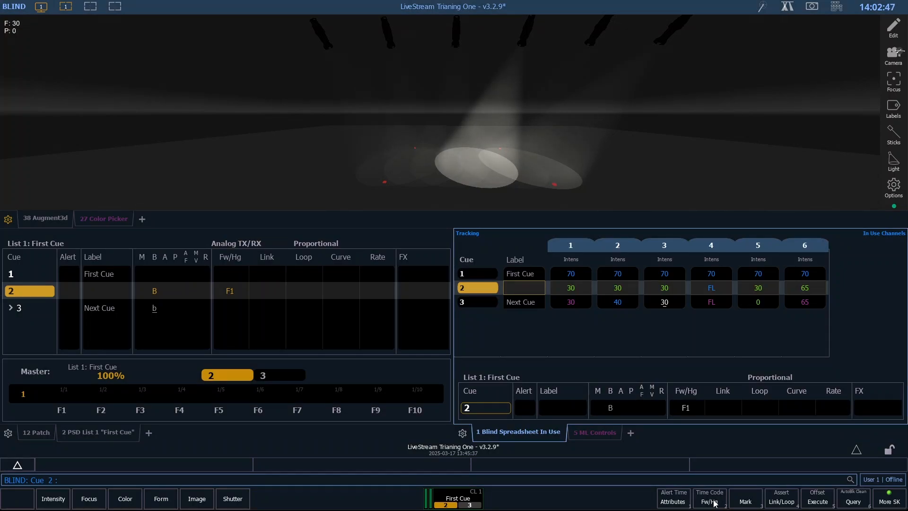
{"action": "key", "text": "q"}
{"action": "key", "text": "3"}
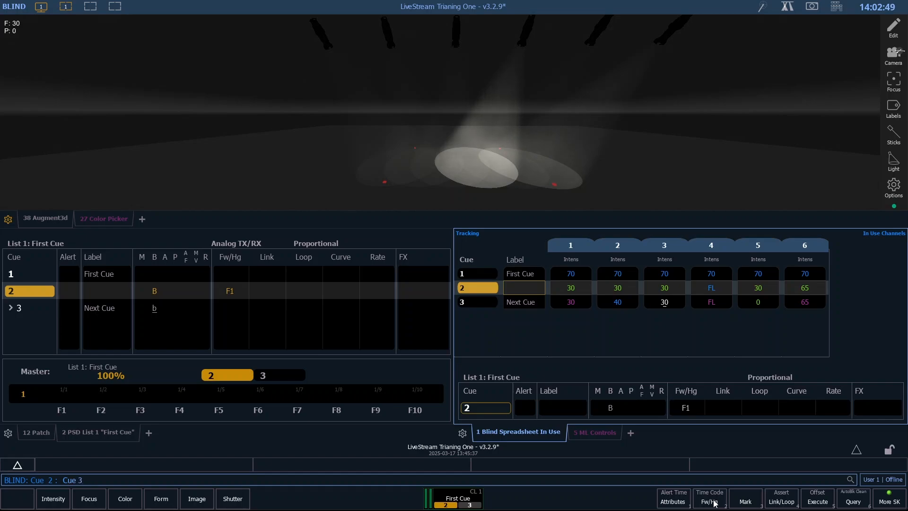
{"action": "key", "text": "Return"}
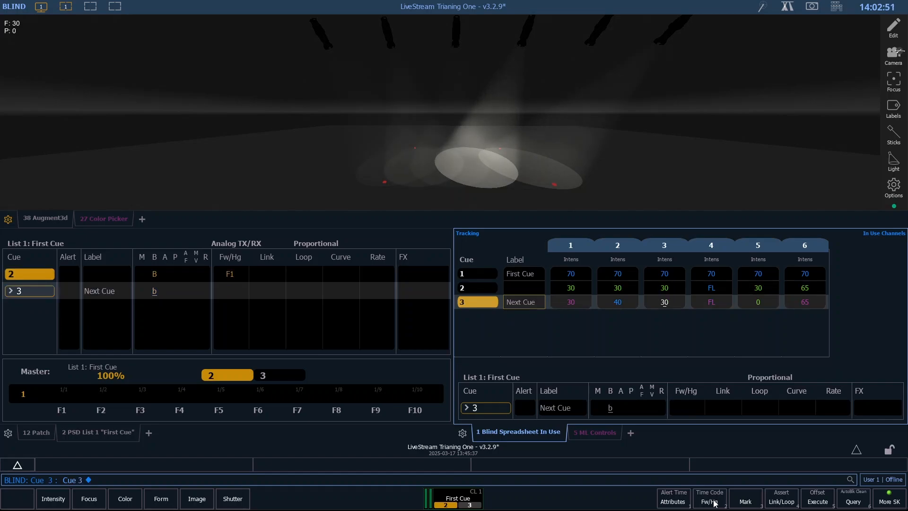
{"action": "key", "text": "2"}
{"action": "key", "text": "a"}
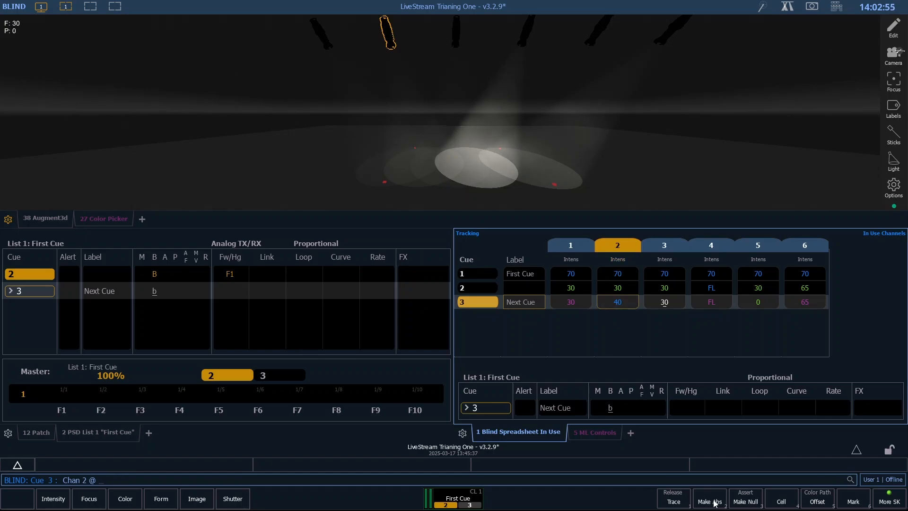
{"action": "key", "text": "f"}
{"action": "key", "text": "Return"}
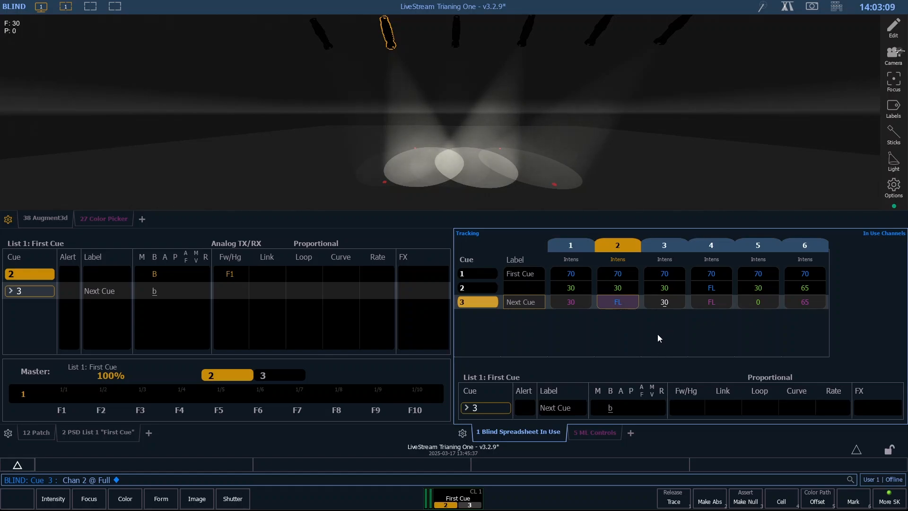
- Return to Live, go back to cue 1 and run cue 2 so it follows into cue 3
{"action": "key", "text": "F1"}
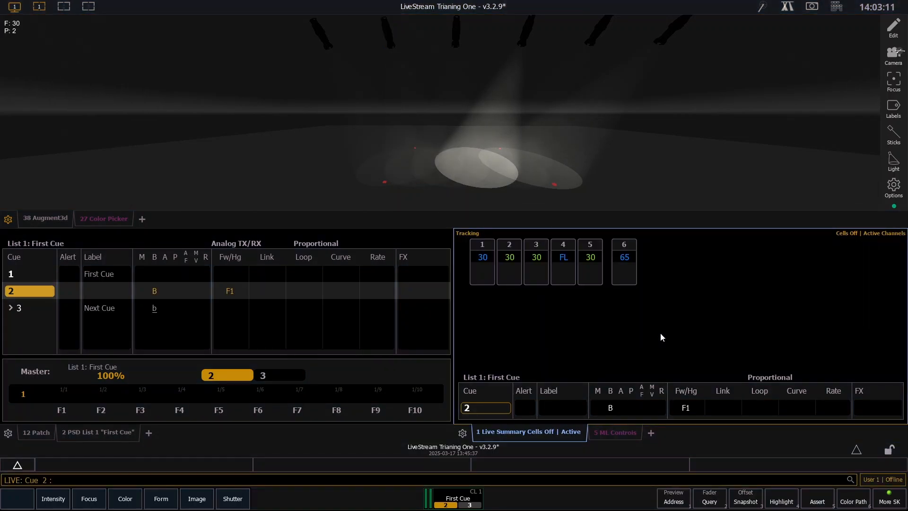
{"action": "key", "text": "F11"}
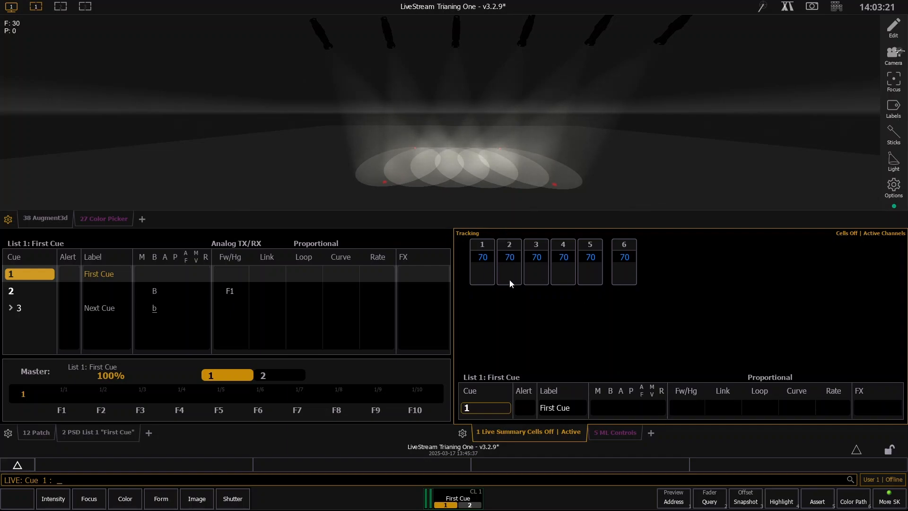
{"action": "key", "text": "ctrl+space"}
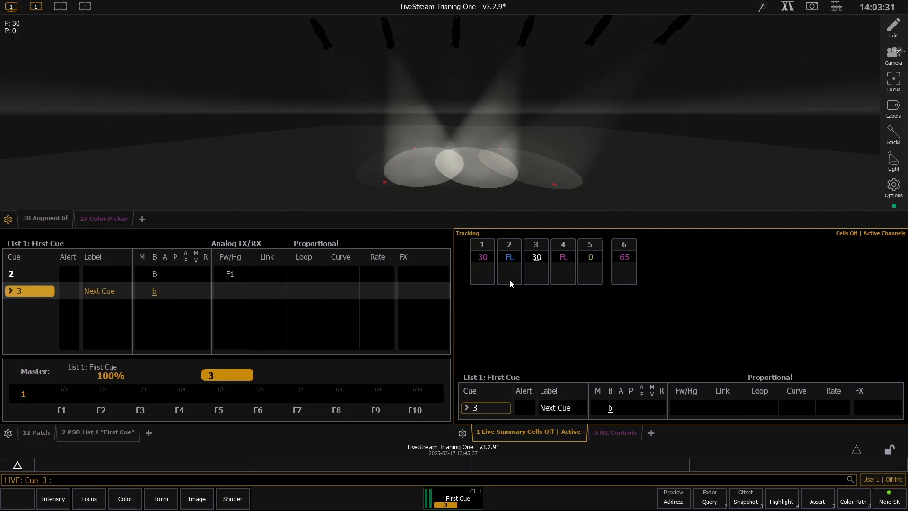
- Remove the follow time from cue 2 in Blind and return to Live
{"action": "key", "text": "F2"}
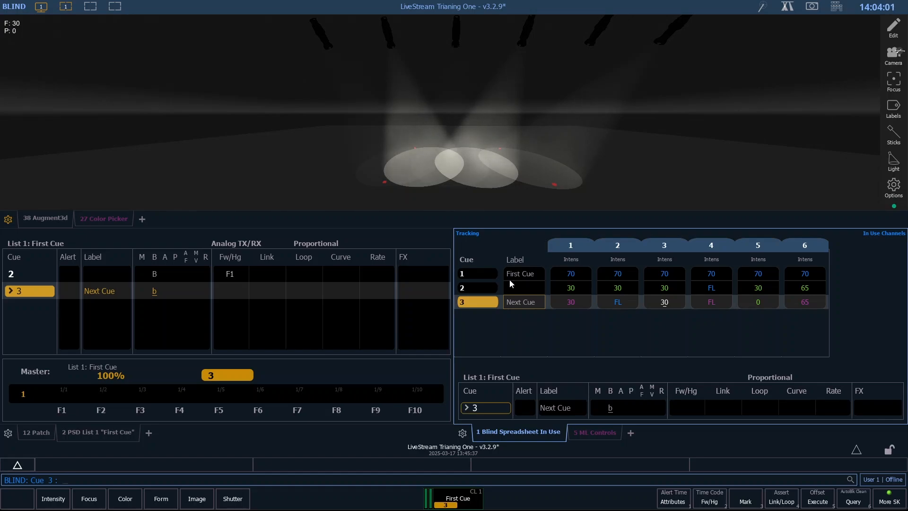
{"action": "key", "text": "Page_Up"}
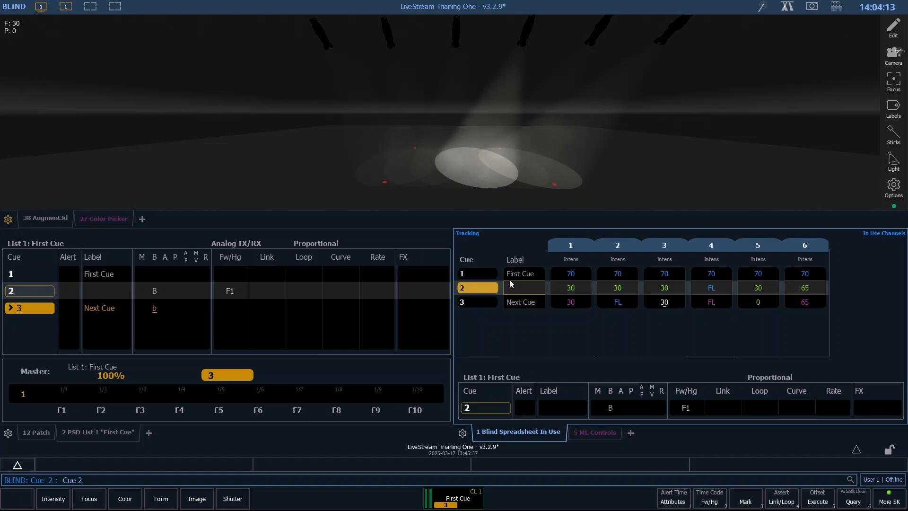
{"action": "key", "text": "alt+f"}
{"action": "key", "text": "Return"}
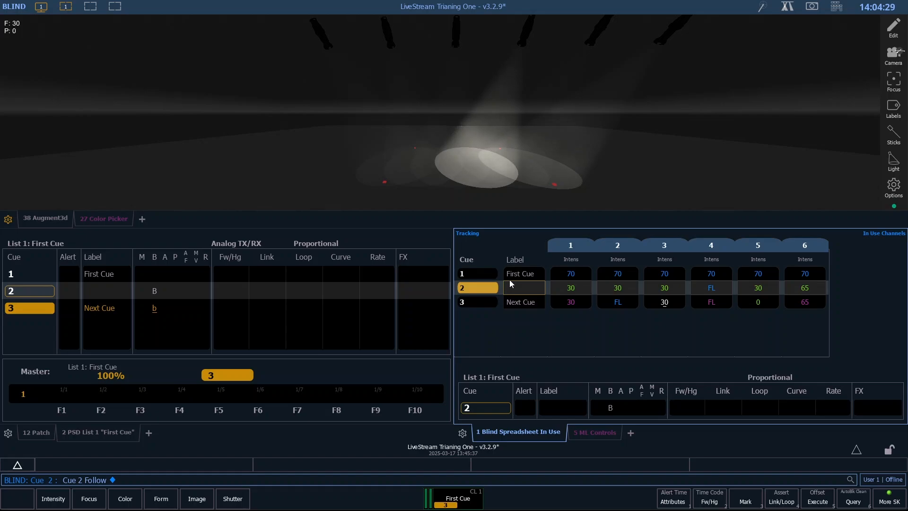
{"action": "key", "text": "F1"}
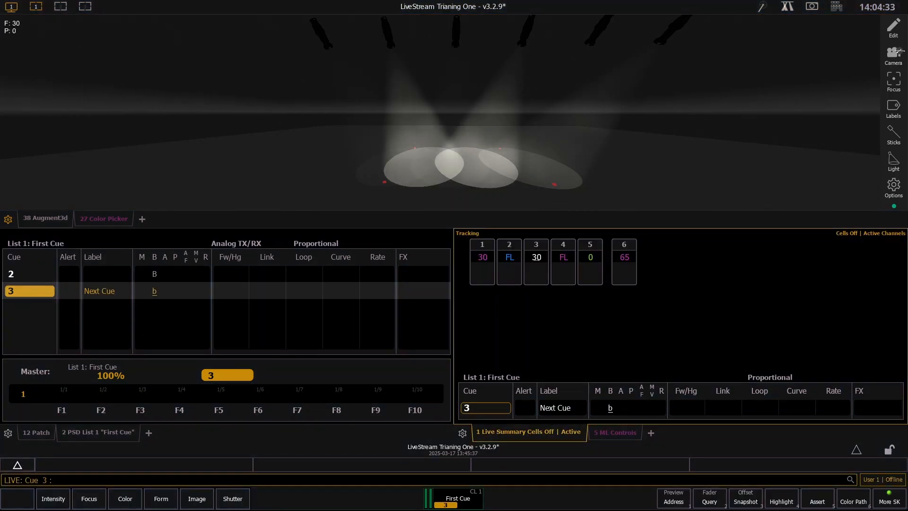
- Show the Timing columns and hide the Flags columns in the playback status display
{"action": "right_click", "coordinate": [118, 432]}
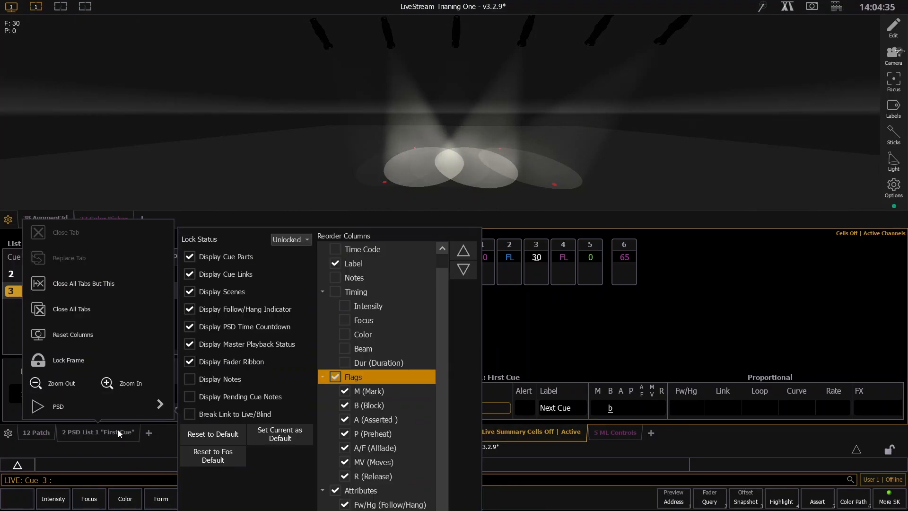
{"action": "left_click", "coordinate": [336, 291]}
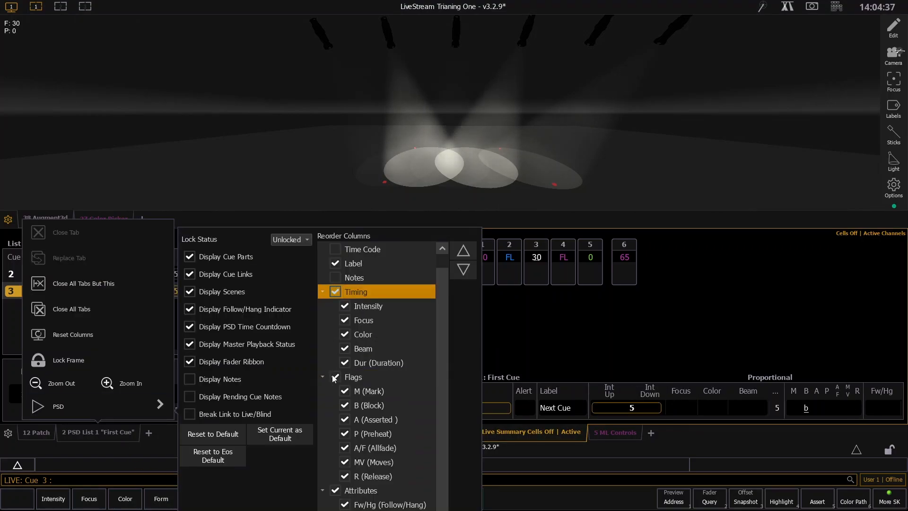
{"action": "left_click", "coordinate": [336, 376]}
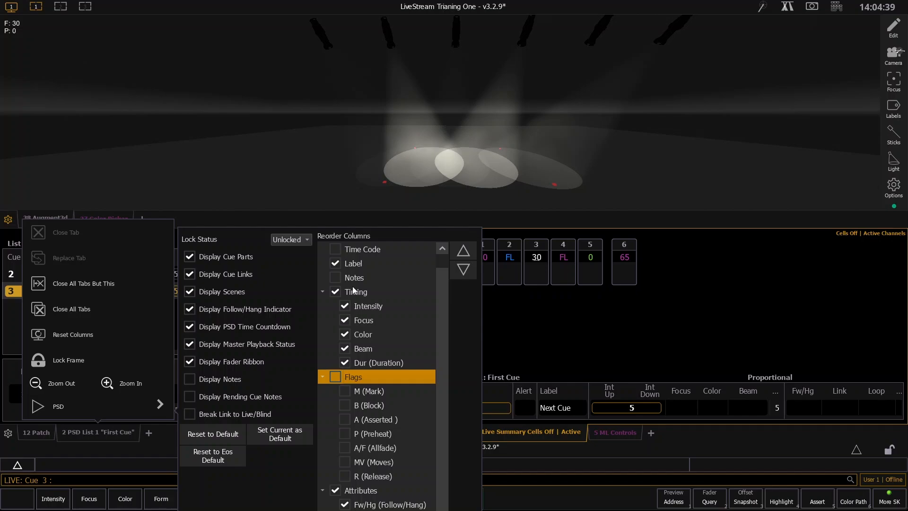
{"action": "left_click", "coordinate": [597, 314]}
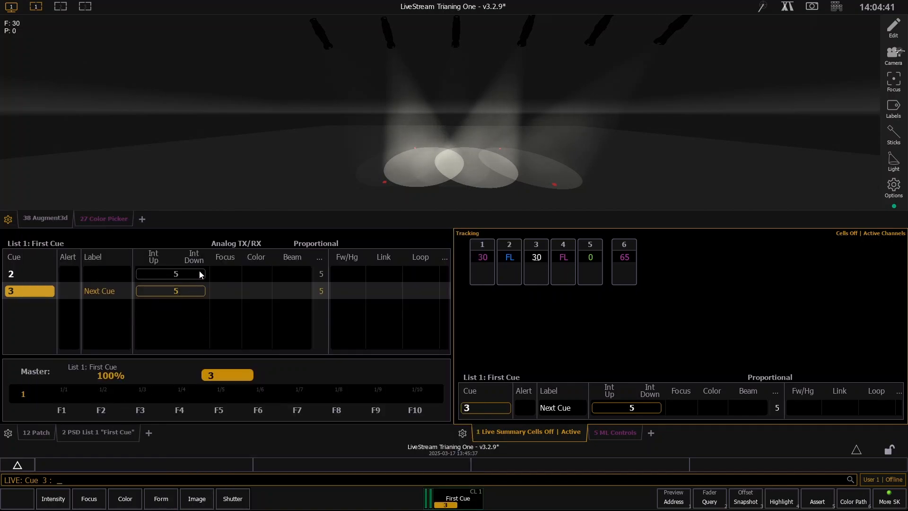
- Hide the Beam, Color and Focus timing columns in the playback status display, keeping Intensity and Duration
{"action": "left_click", "coordinate": [66, 430]}
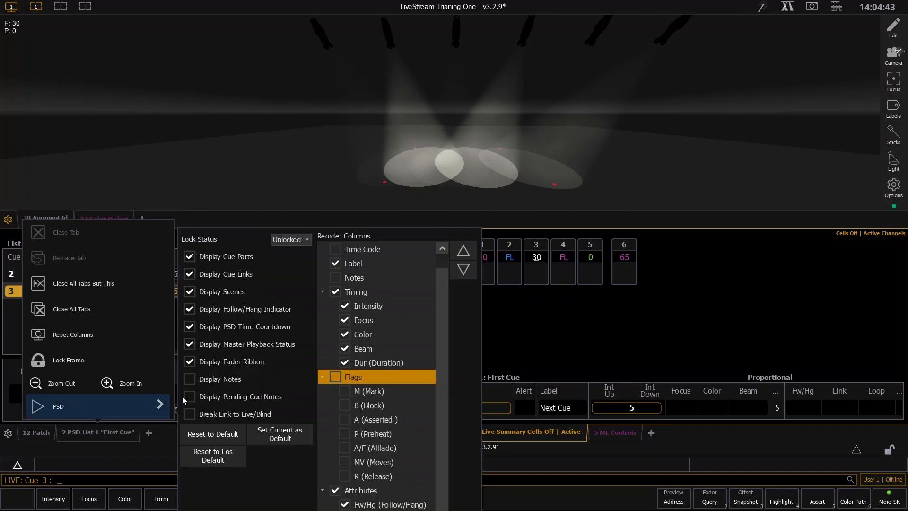
{"action": "left_click", "coordinate": [342, 363]}
{"action": "left_click", "coordinate": [345, 349]}
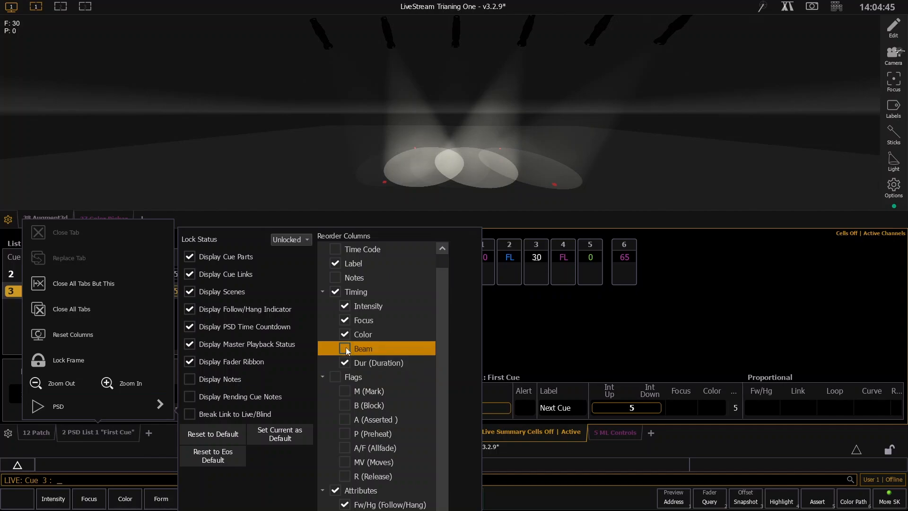
{"action": "left_click", "coordinate": [344, 334]}
{"action": "left_click", "coordinate": [389, 323]}
{"action": "left_click", "coordinate": [514, 312]}
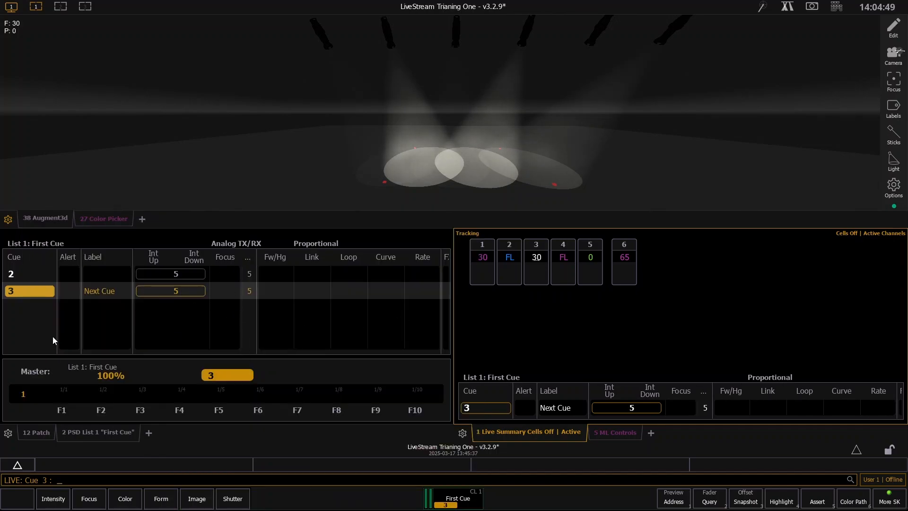
{"action": "left_click", "coordinate": [101, 434]}
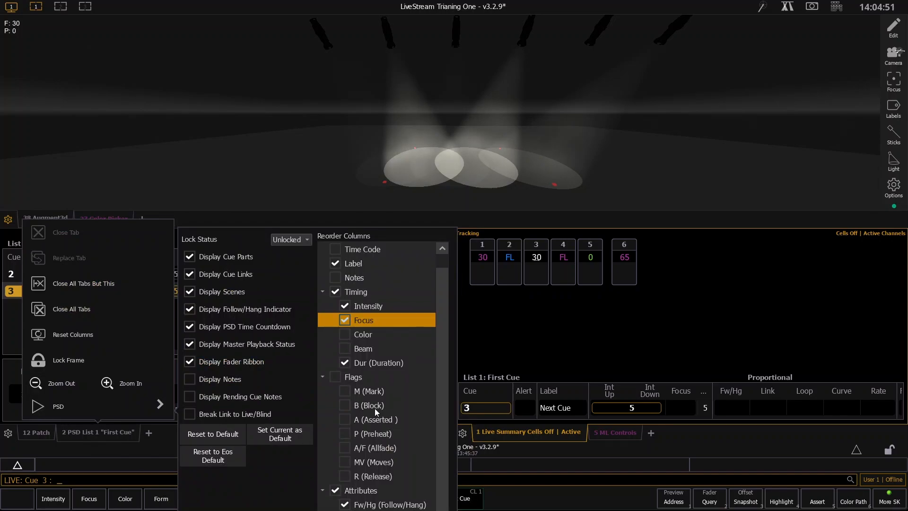
{"action": "left_click", "coordinate": [338, 323]}
{"action": "left_click", "coordinate": [478, 320]}
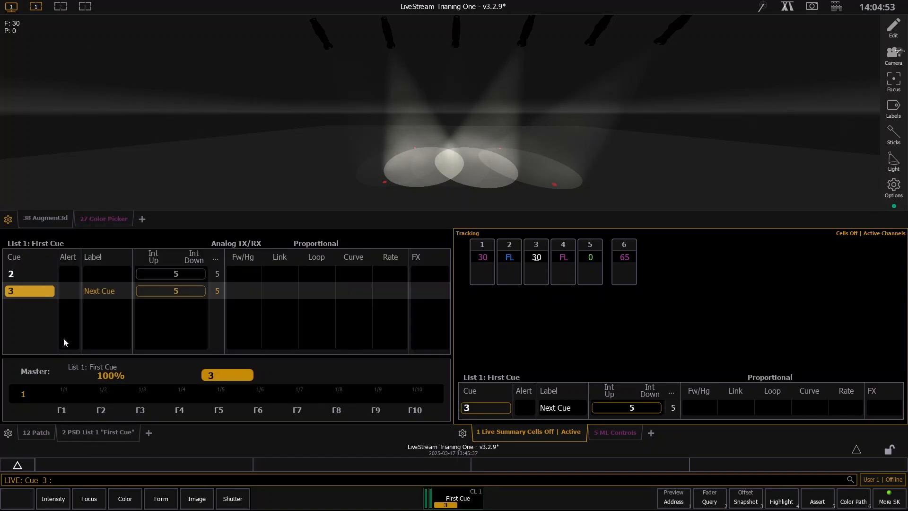
- Widen the Dur column so its header is readable and move playback back to cue 1
{"action": "left_click", "coordinate": [225, 270]}
{"action": "left_click_drag", "start_coordinate": [224, 256], "coordinate": [241, 259]}
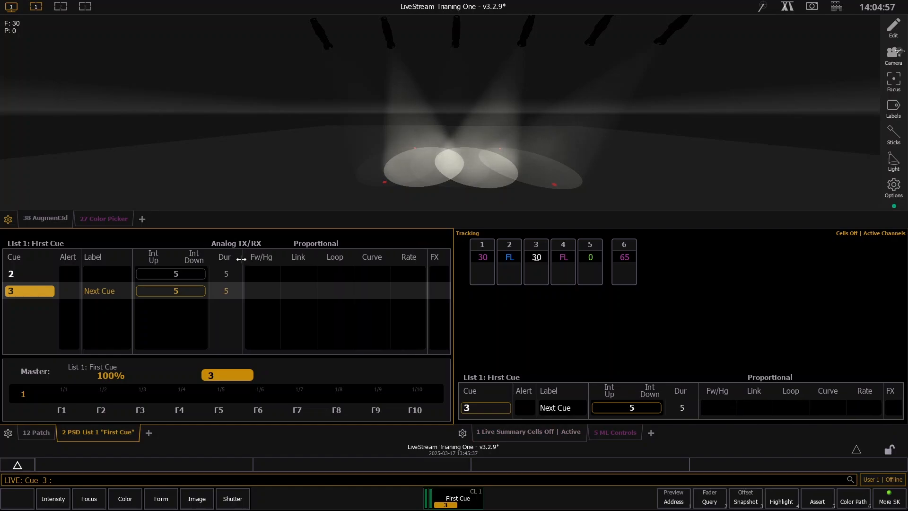
{"action": "key", "text": "Up"}
{"action": "key", "text": "Up"}
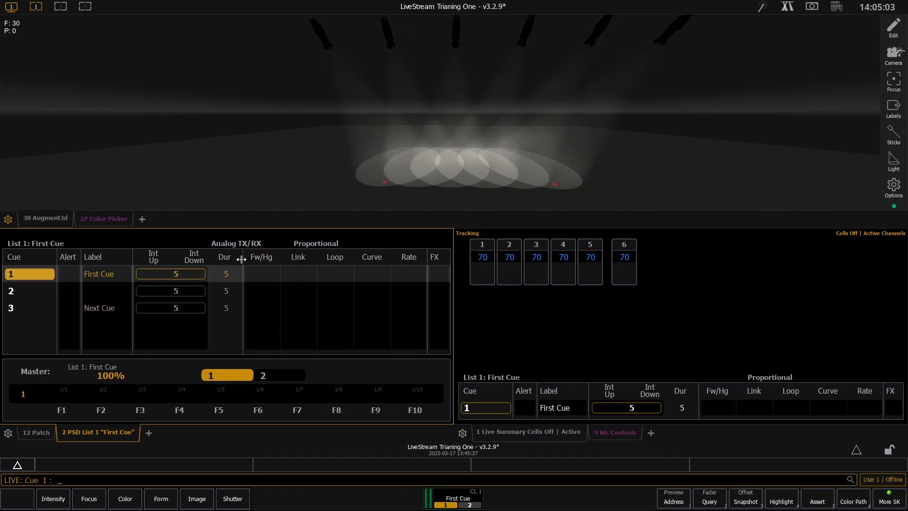
- Play cue 2 and set its time to 3 seconds
{"action": "key", "text": "ctrl+space"}
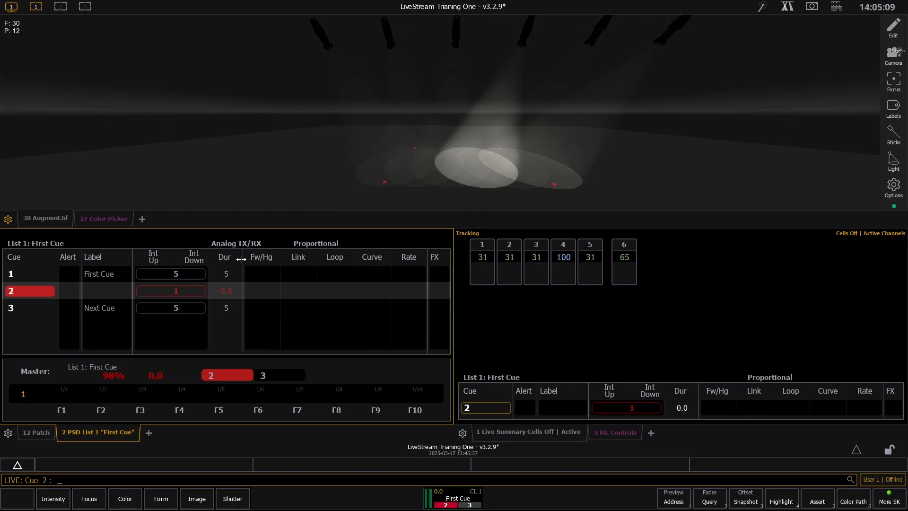
{"action": "type", "text": "q2"}
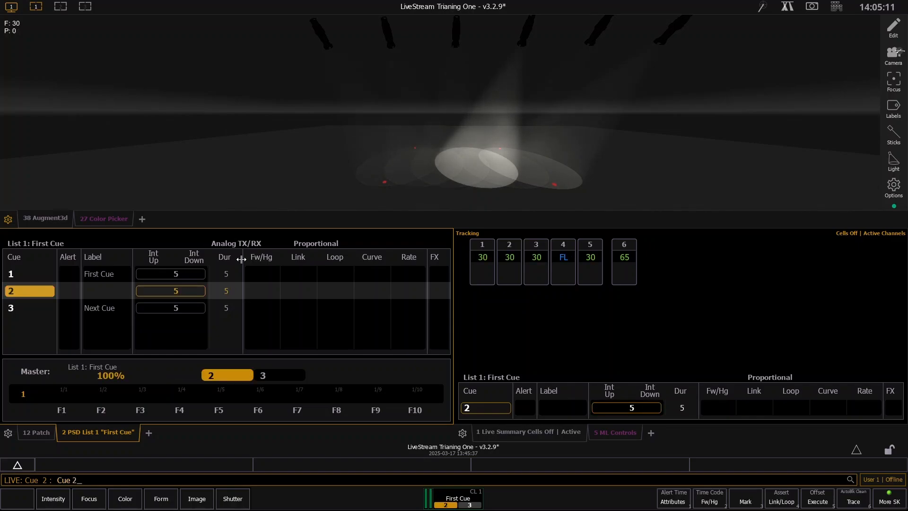
{"action": "type", "text": "t"}
{"action": "key", "text": "BackSpace"}
{"action": "key", "text": "i"}
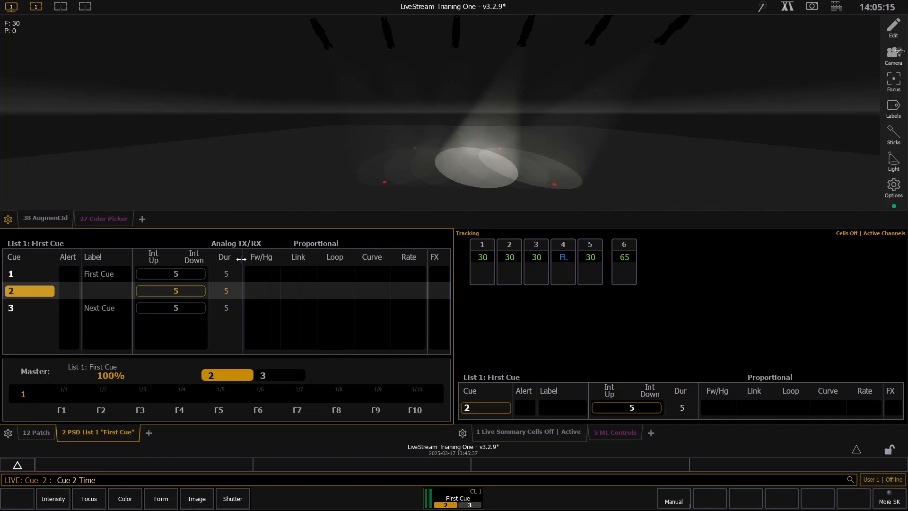
{"action": "type", "text": "3"}
{"action": "key", "text": "Return"}
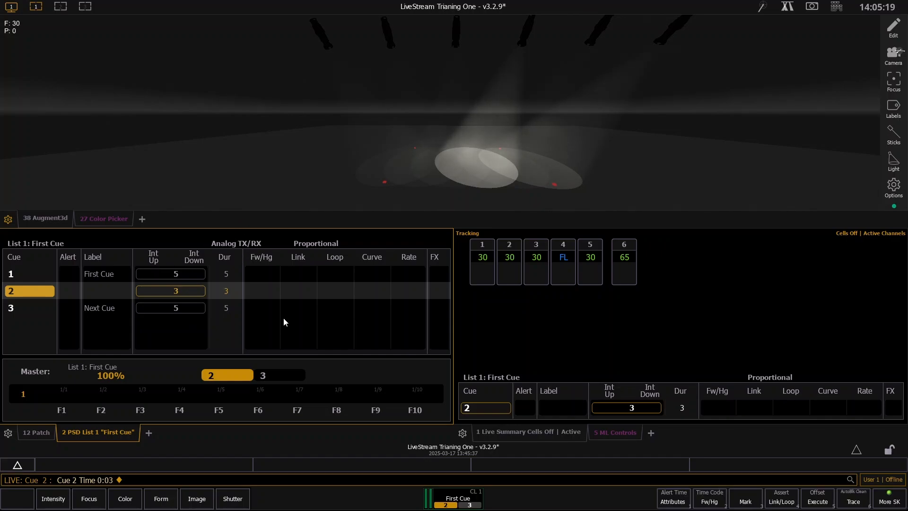
- Go back to cue 1 and replay cue 2 several times to watch its fade
{"action": "key", "text": "F11"}
{"action": "key", "text": "F12"}
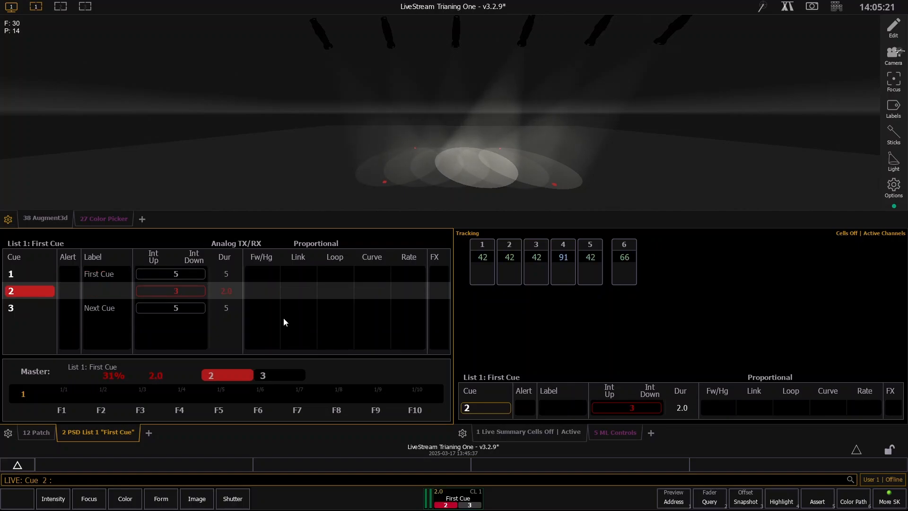
{"action": "key", "text": "F11"}
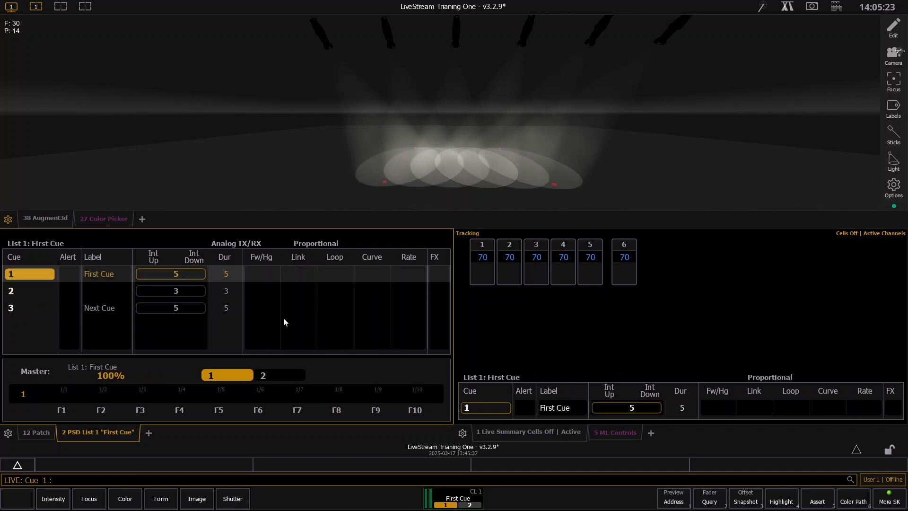
{"action": "key", "text": "F12"}
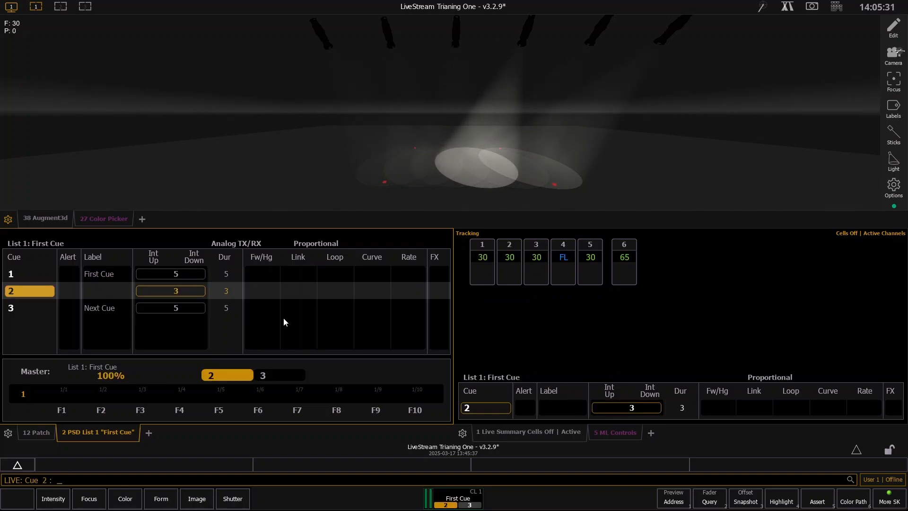
{"action": "key", "text": "ctrl+alt+space"}
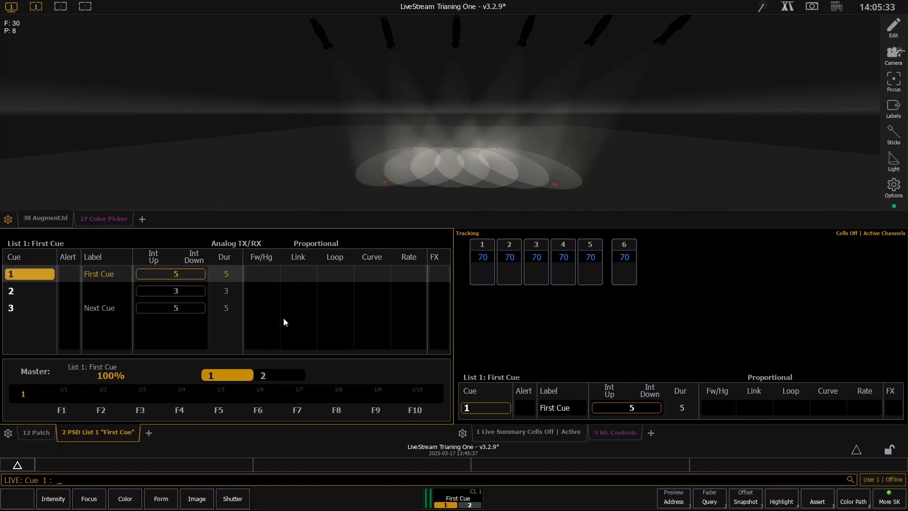
{"action": "key", "text": "ctrl+space"}
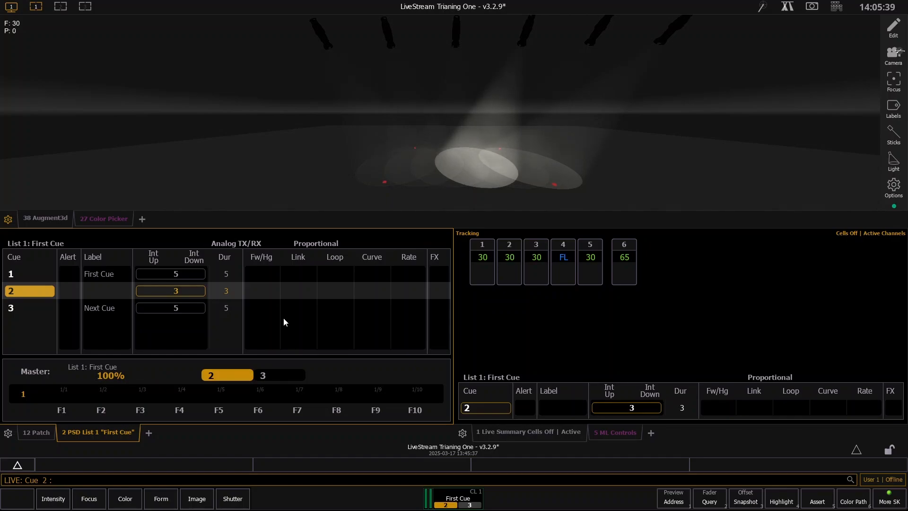
- Set channel 6 to 30 and update cue 2 with the change
{"action": "type", "text": "56"}
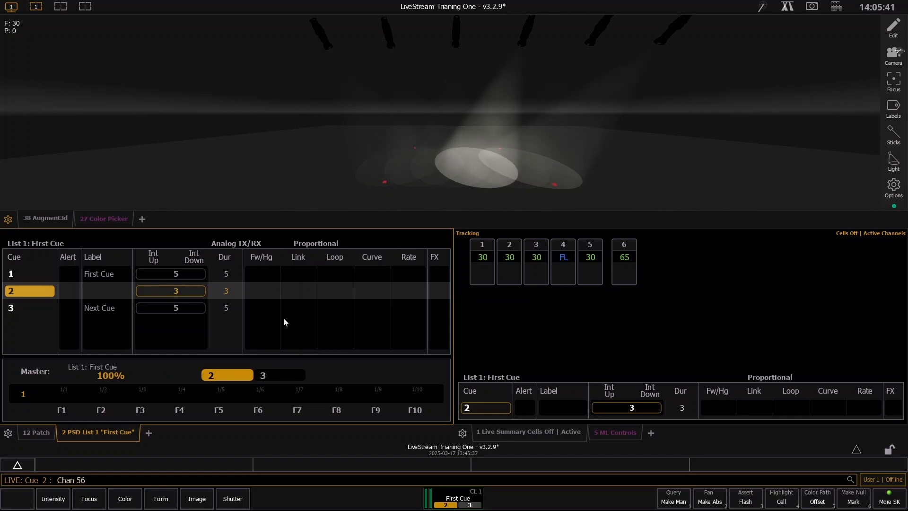
{"action": "key", "text": "BackSpace"}
{"action": "type", "text": "6@30"}
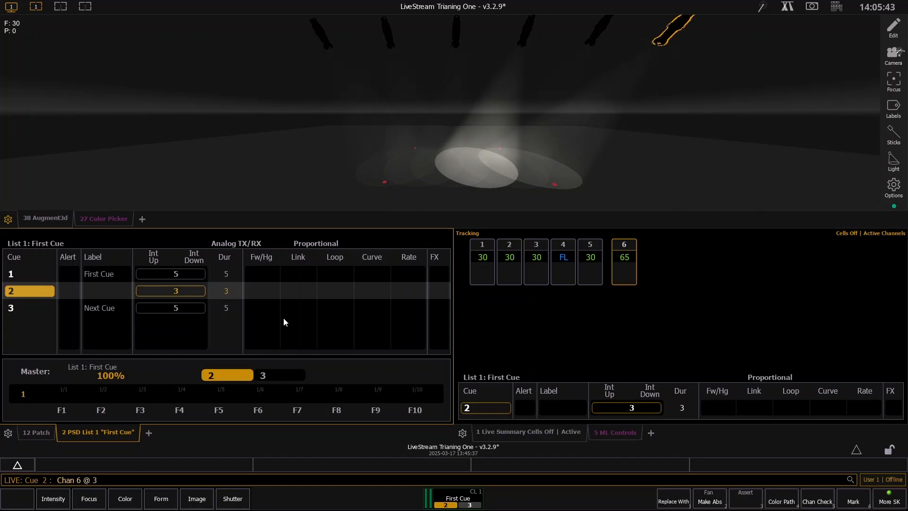
{"action": "key", "text": "Return"}
{"action": "key", "text": "ctrl+u"}
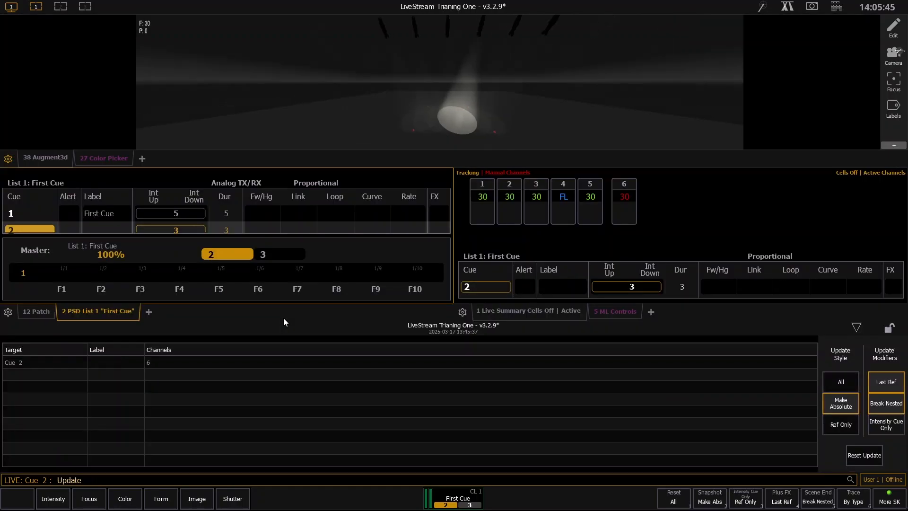
{"action": "key", "text": "Return"}
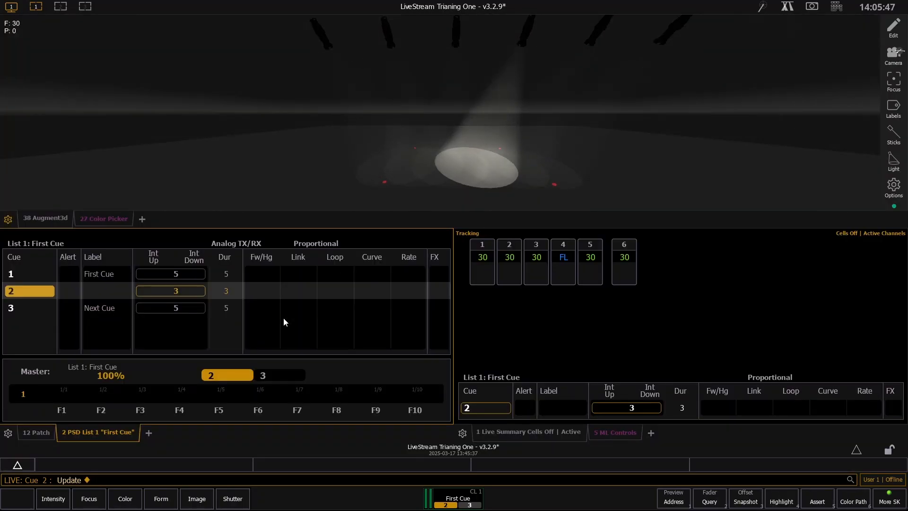
- Set cue 2's intensity up time to 3 seconds and down time to 1 second, and replay it from cue 1
{"action": "key", "text": "ctrl+space"}
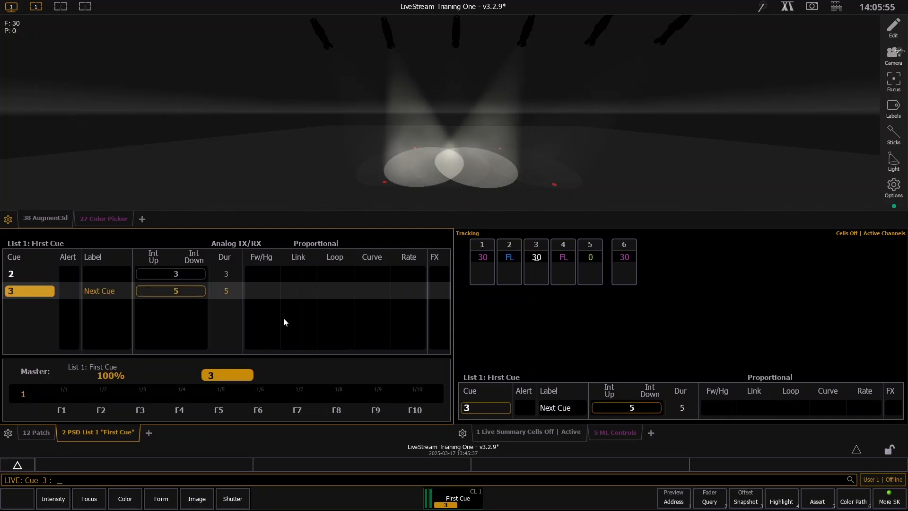
{"action": "key", "text": "ctrl+alt+space"}
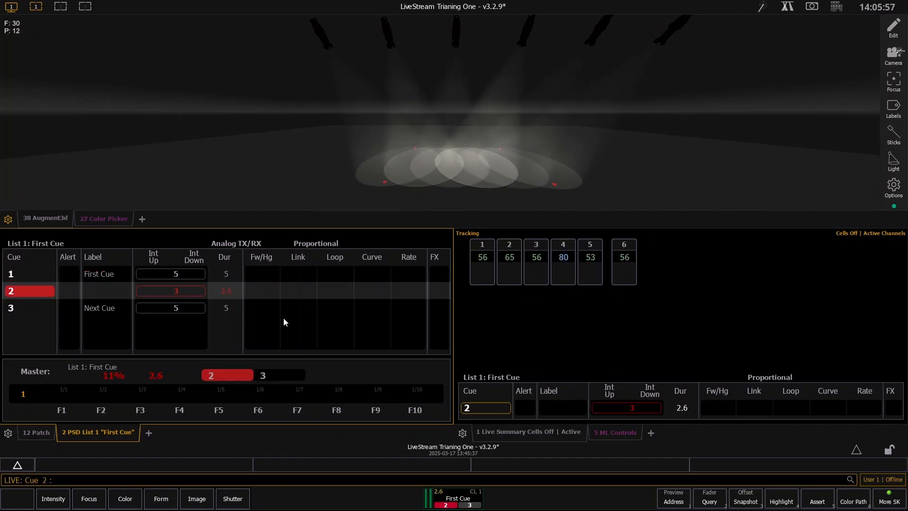
{"action": "type", "text": "q2"}
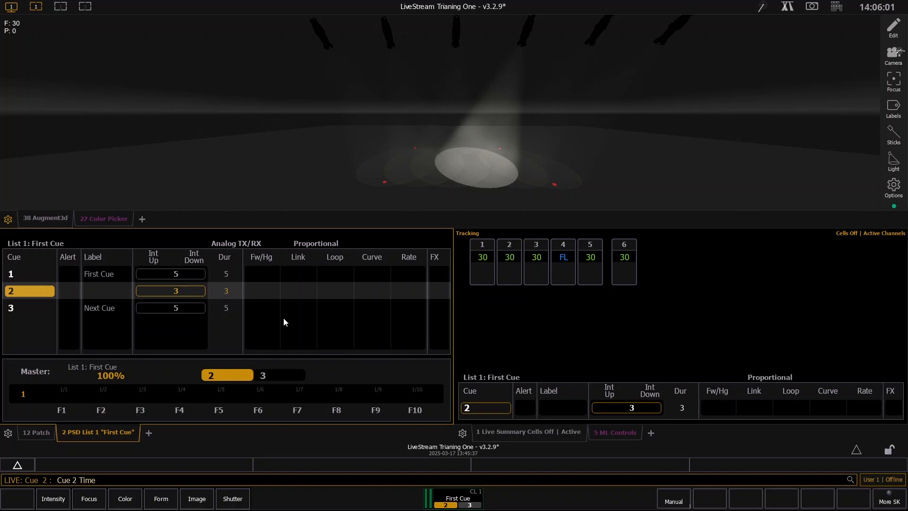
{"action": "type", "text": "i3/3"}
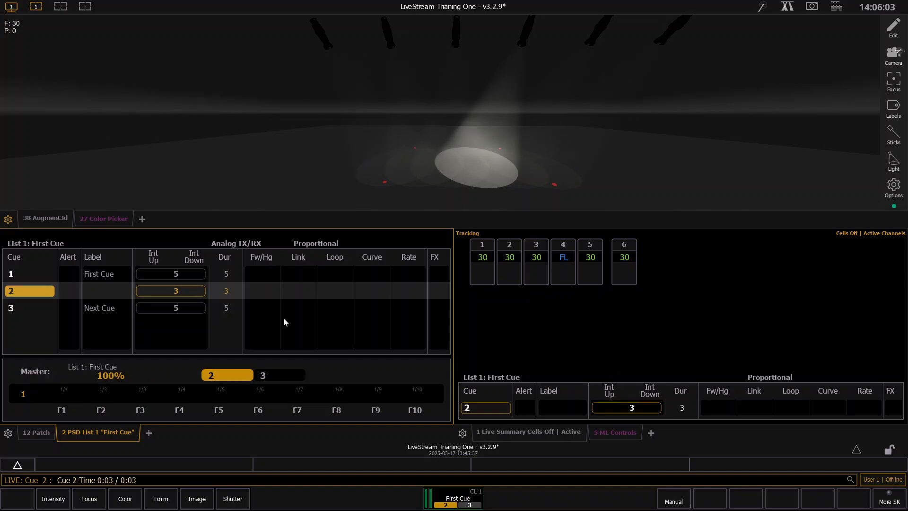
{"action": "key", "text": "BackSpace"}
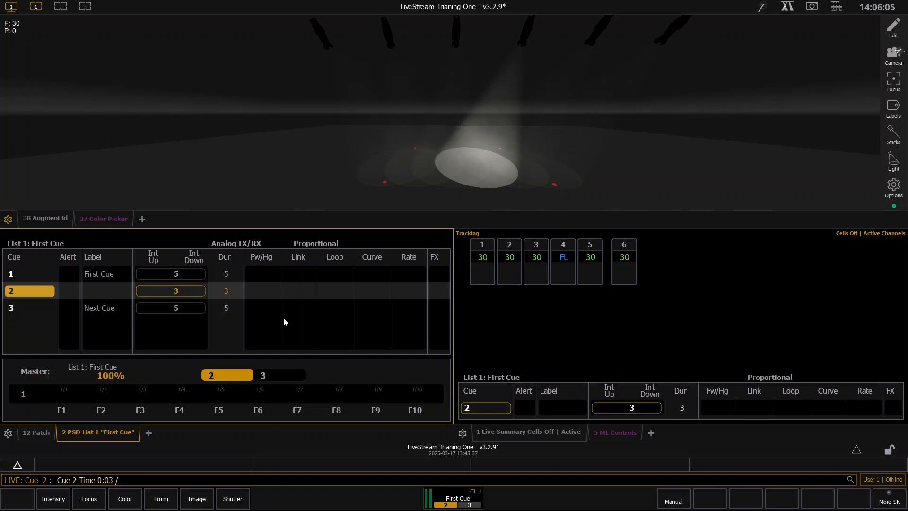
{"action": "type", "text": "1"}
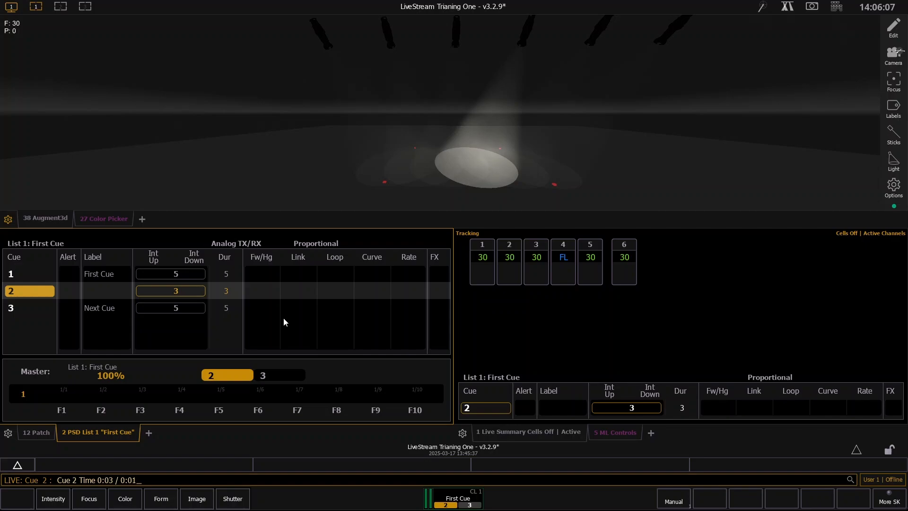
{"action": "key", "text": "Return"}
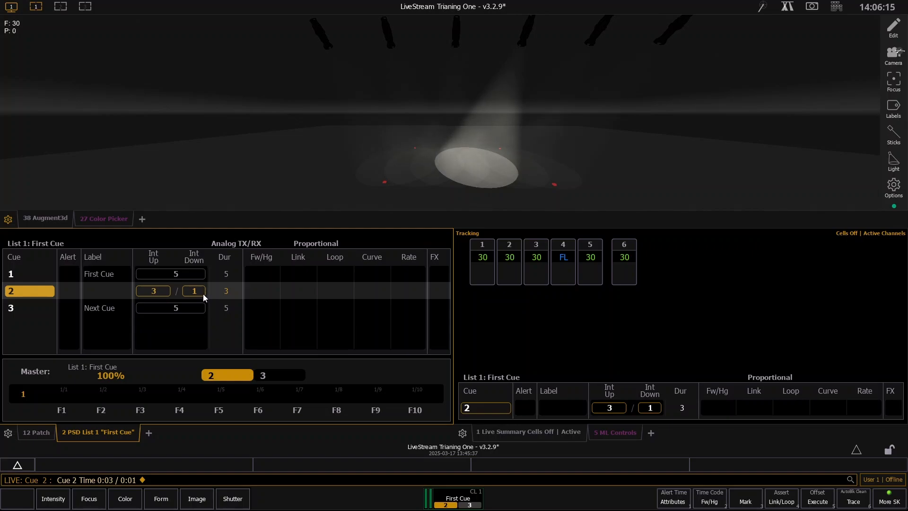
{"action": "key", "text": "F11"}
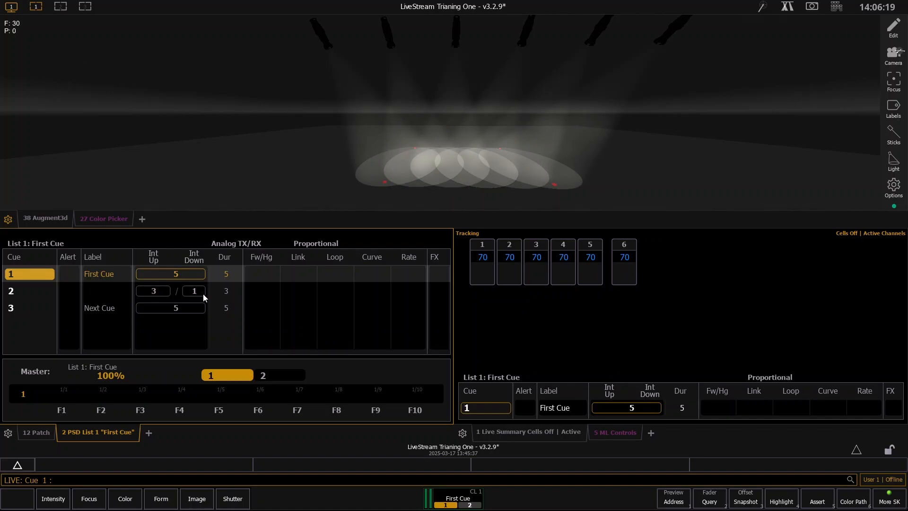
{"action": "key", "text": "ctrl+space"}
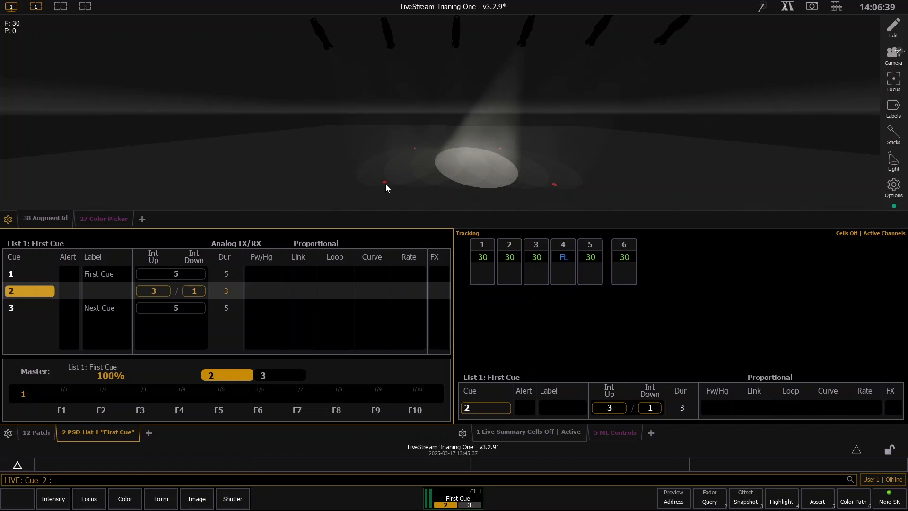
- Give cue 2 a delay of 2 seconds
{"action": "type", "text": "q2d"}
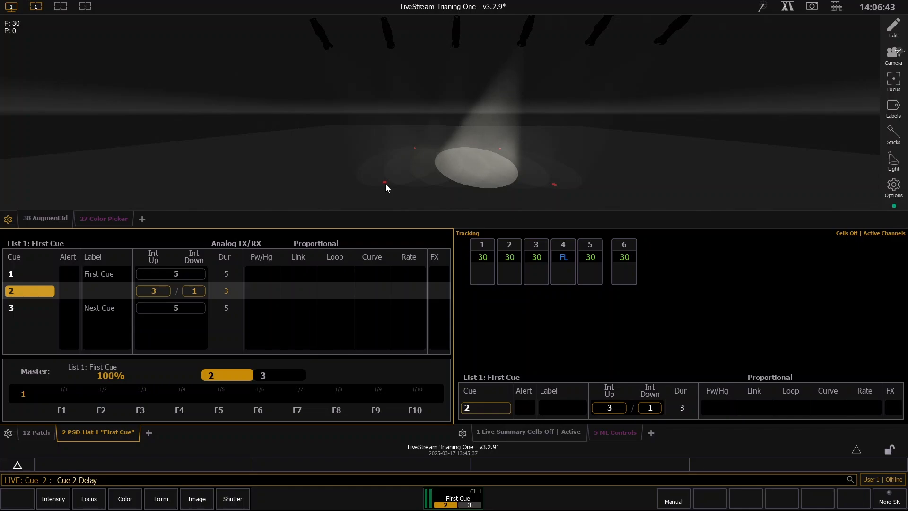
{"action": "type", "text": "2"}
{"action": "key", "text": "Return"}
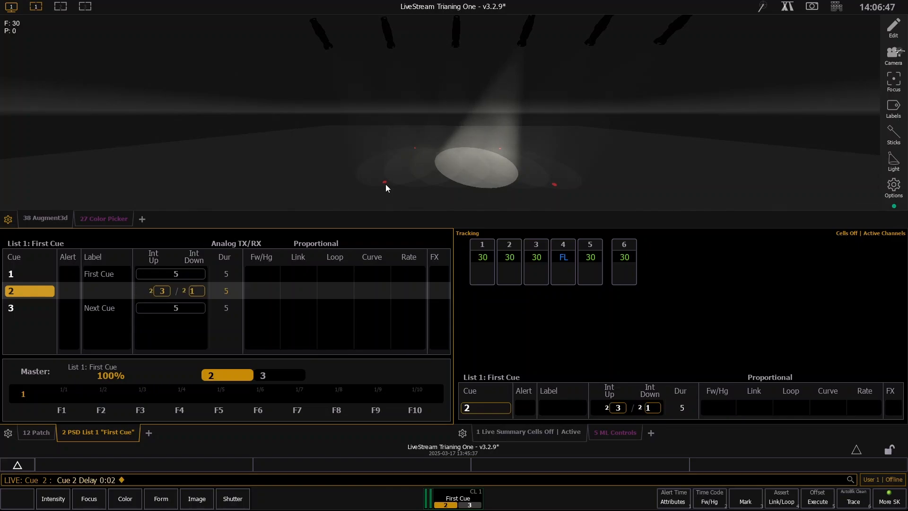
- Replay cue 2 from cue 1 and remove its delay
{"action": "key", "text": "ctrl+shift+space"}
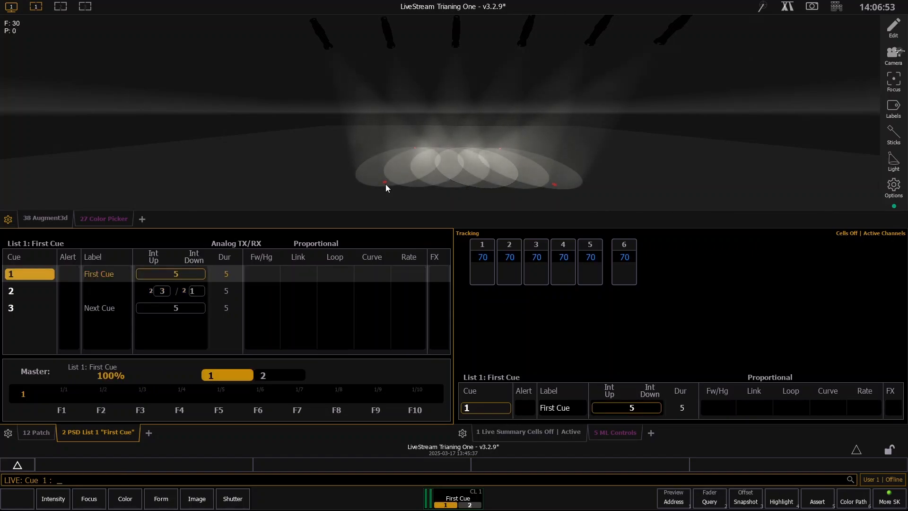
{"action": "key", "text": "ctrl+space"}
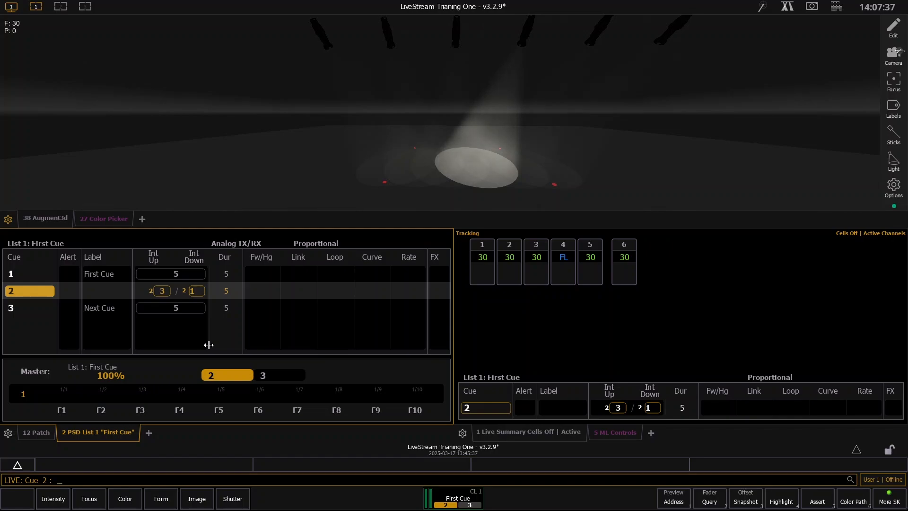
{"action": "key", "text": "d"}
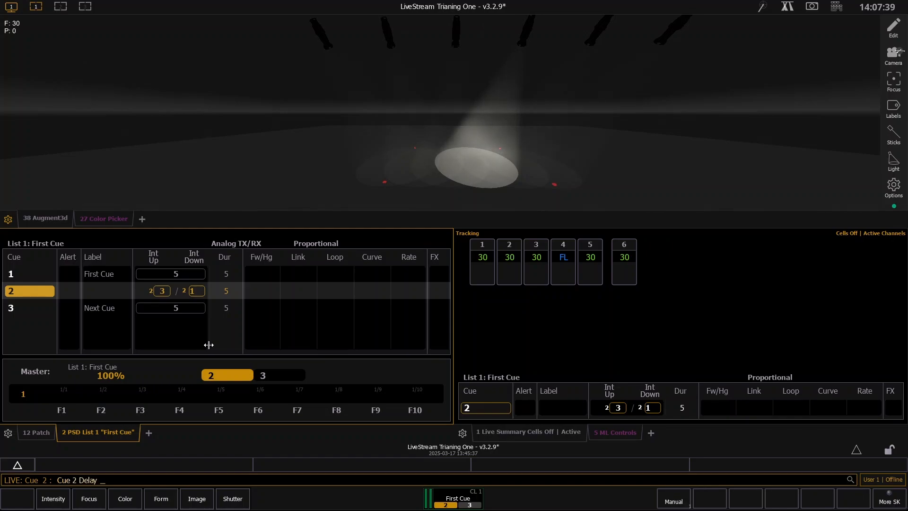
{"action": "key", "text": "Return"}
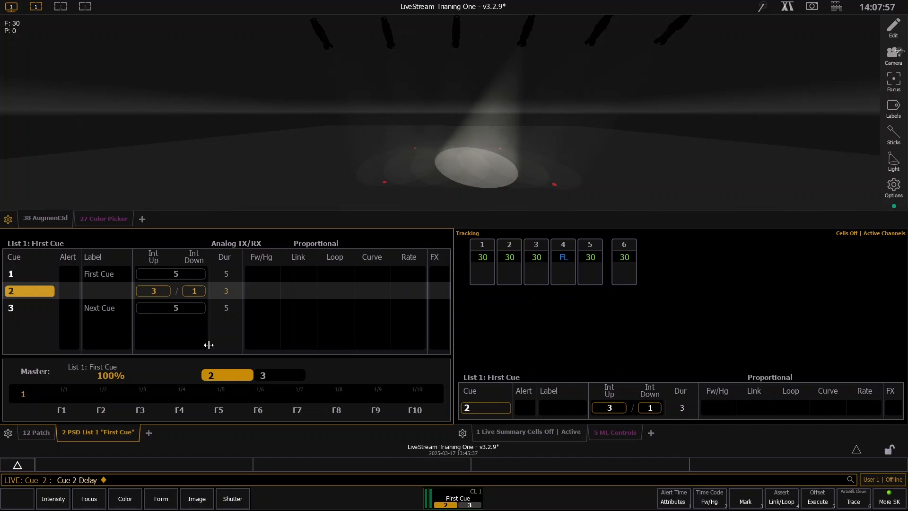
- Set cue 2's time to 1 second and replay it from cue 1
{"action": "type", "text": "im"}
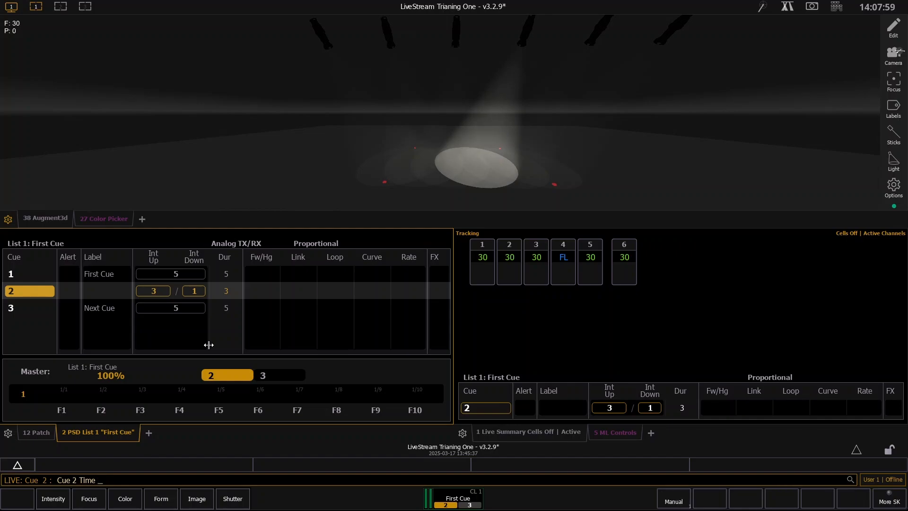
{"action": "type", "text": "1"}
{"action": "key", "text": "Return"}
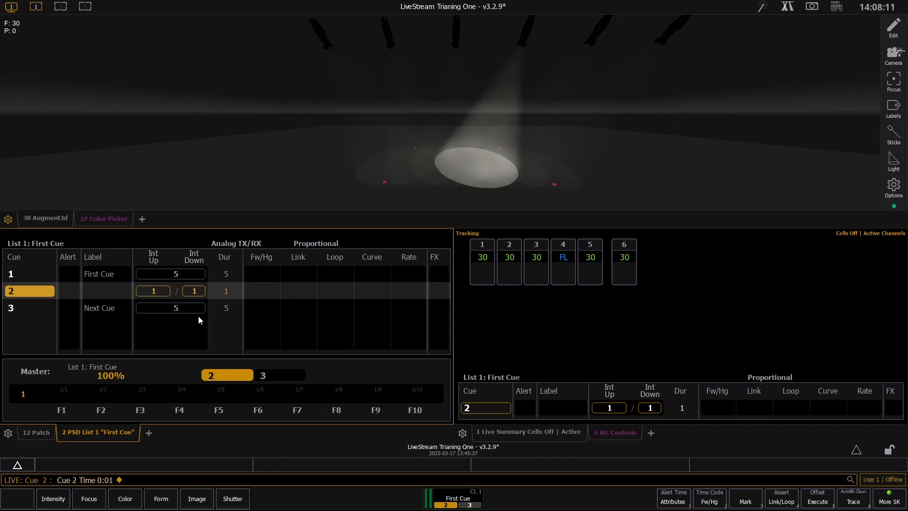
{"action": "key", "text": "ctrl+alt+space"}
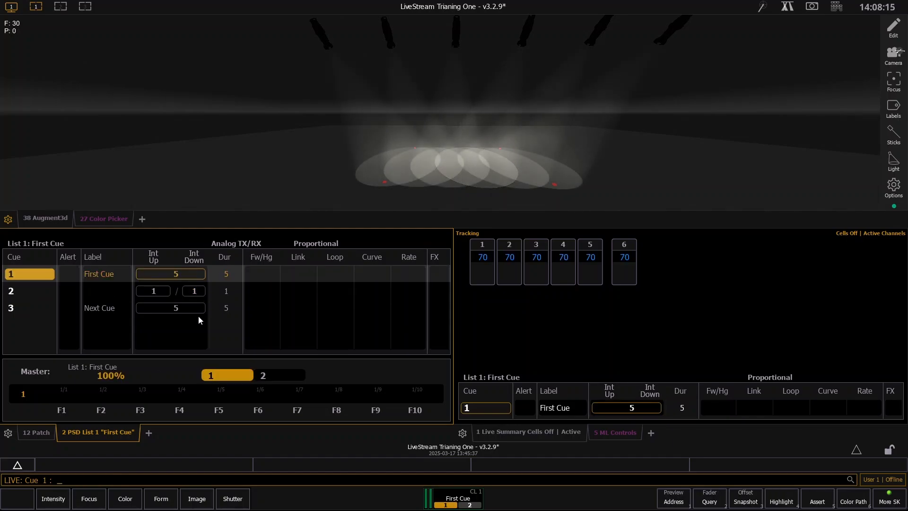
{"action": "key", "text": "ctrl+space"}
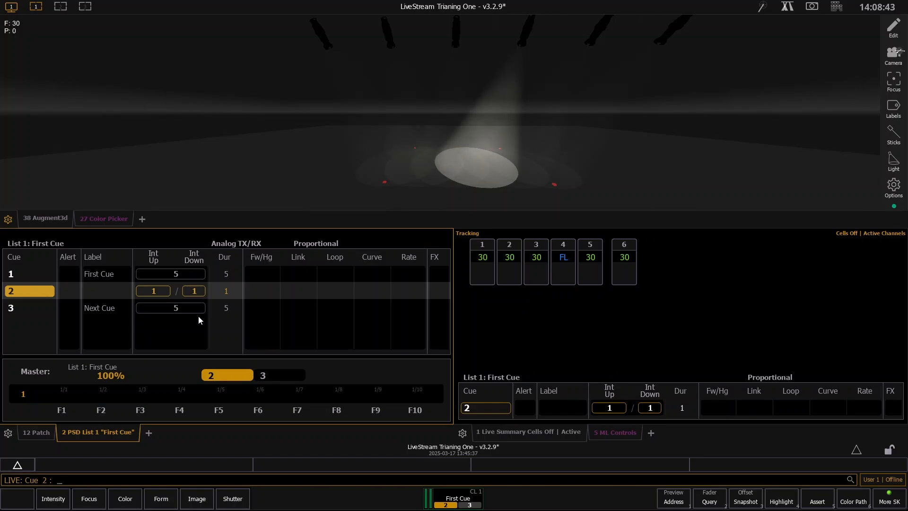
- Select channels 1 and 6
{"action": "type", "text": "1 + 6"}
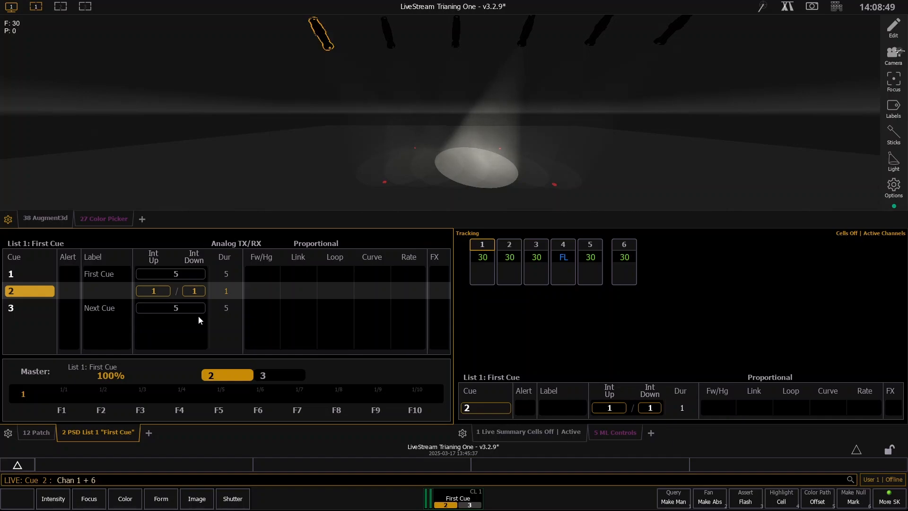
{"action": "left_click", "coordinate": [837, 7]}
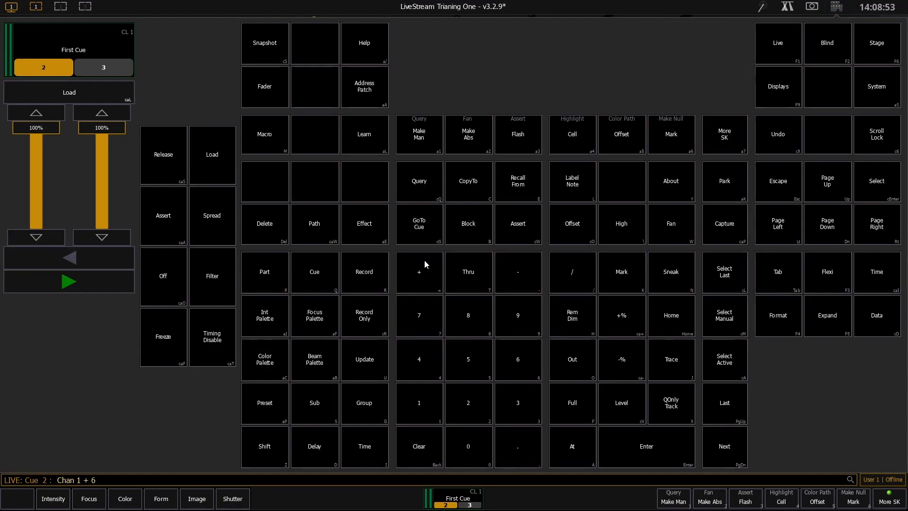
{"action": "left_click", "coordinate": [829, 10]}
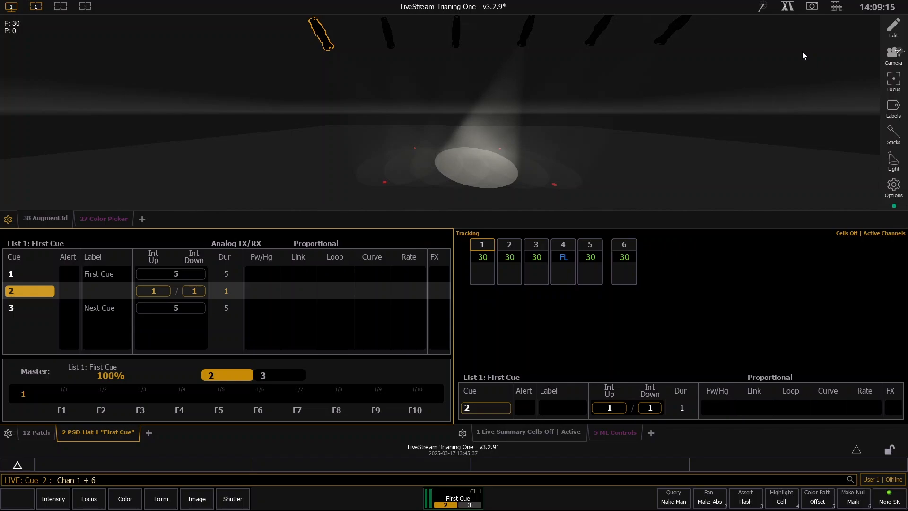
{"action": "key", "text": "Return"}
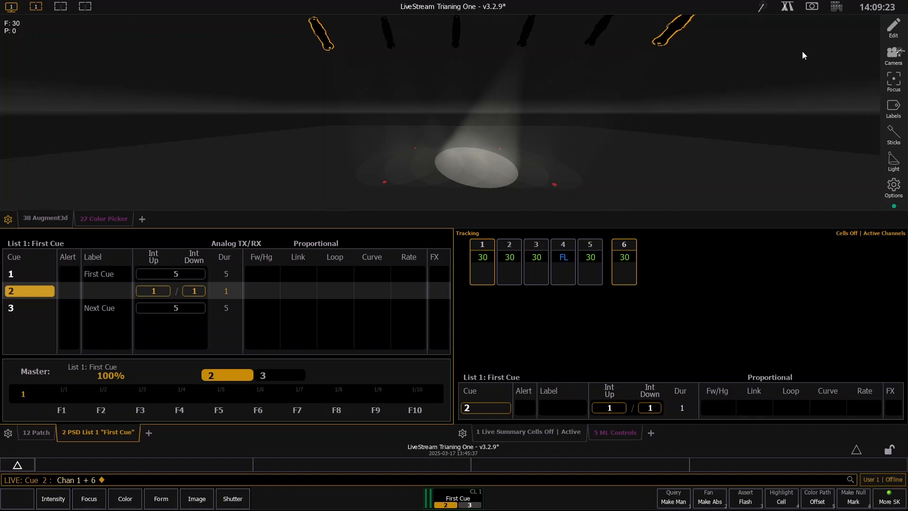
{"action": "key", "text": "q"}
{"action": "key", "text": "2"}
{"action": "key", "text": "i"}
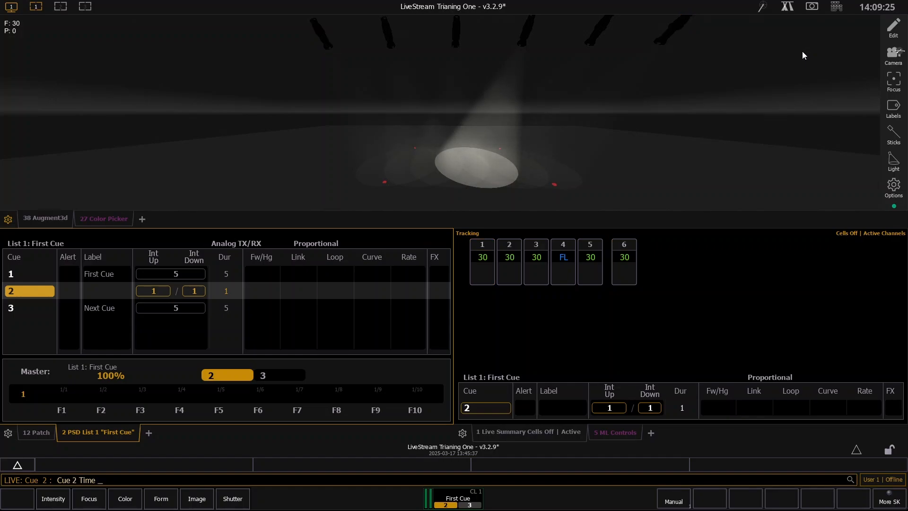
{"action": "key", "text": "BackSpace"}
{"action": "type", "text": "1 "}
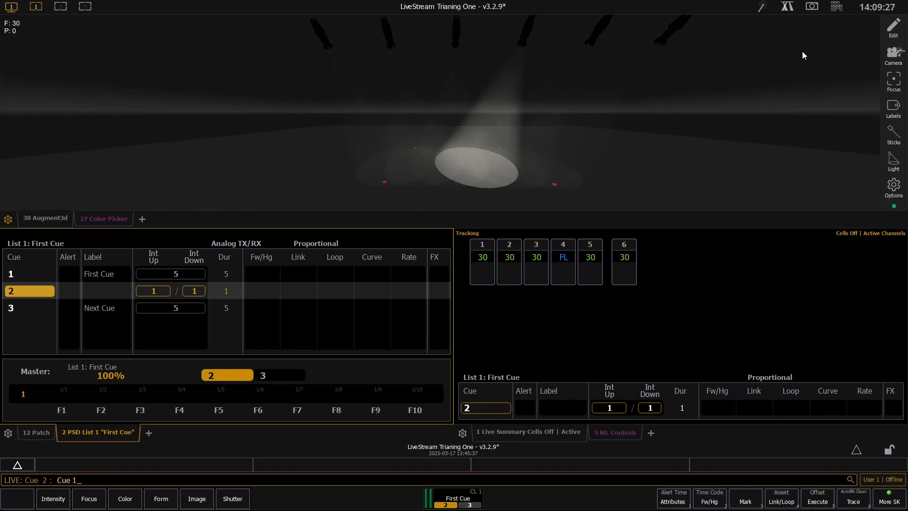
{"action": "type", "text": "+ 6"}
{"action": "key", "text": "Return"}
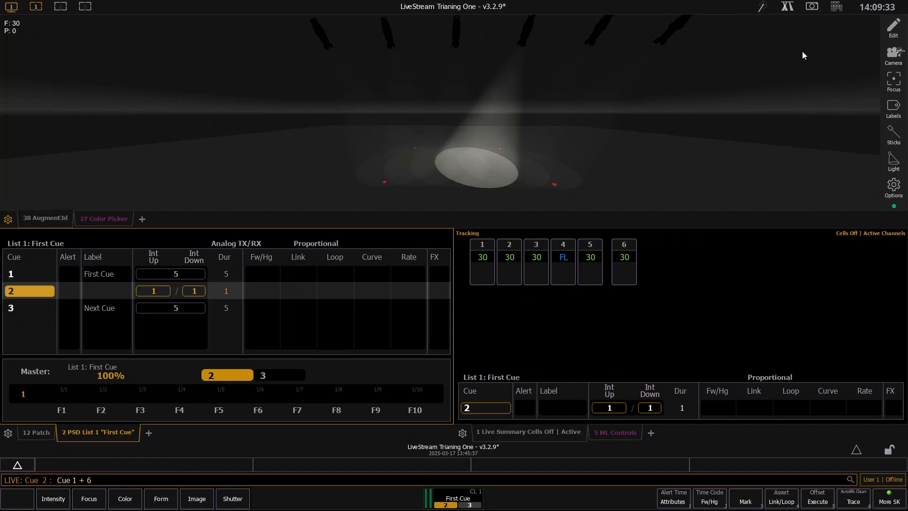
{"action": "key", "text": "BackSpace"}
{"action": "key", "text": "BackSpace"}
{"action": "key", "text": "BackSpace"}
{"action": "key", "text": "BackSpace"}
- Give channels 1 and 6 their own time of 12 seconds and update cue 2 with it
{"action": "type", "text": "1"}
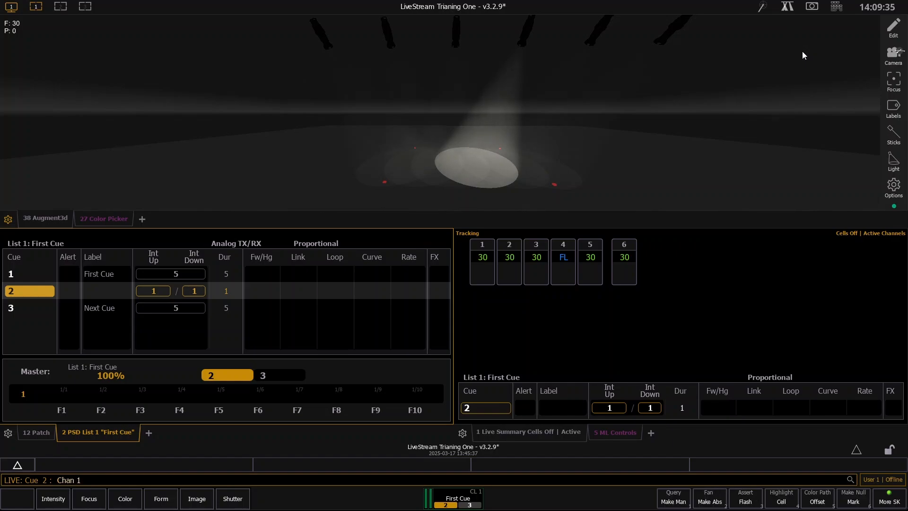
{"action": "type", "text": "+6t"}
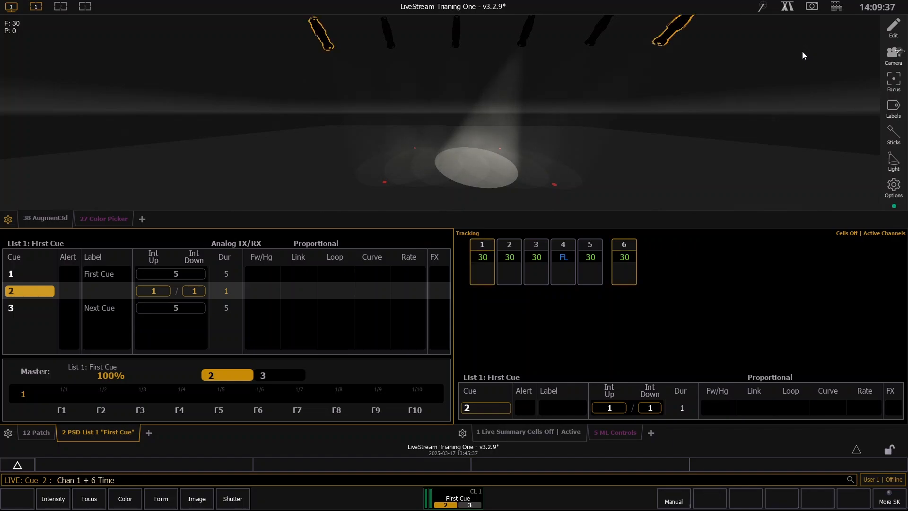
{"action": "type", "text": "8"}
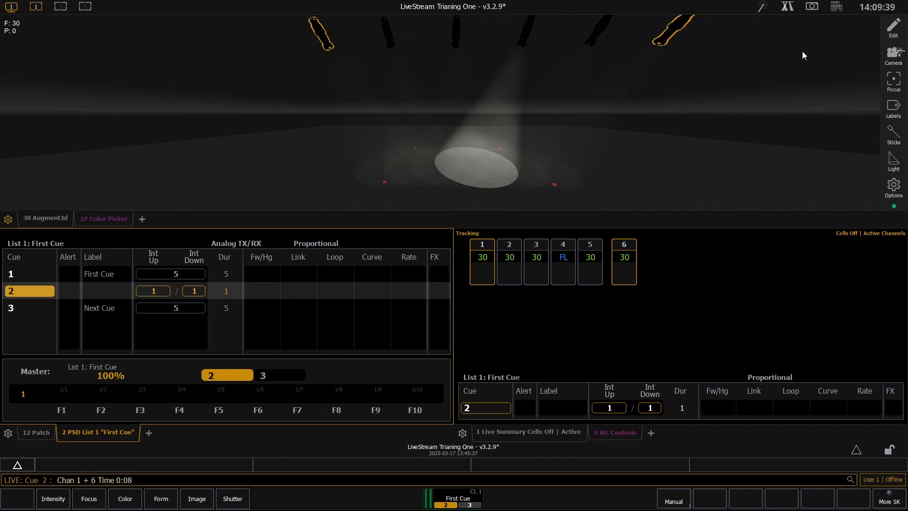
{"action": "key", "text": "BackSpace"}
{"action": "type", "text": "12"}
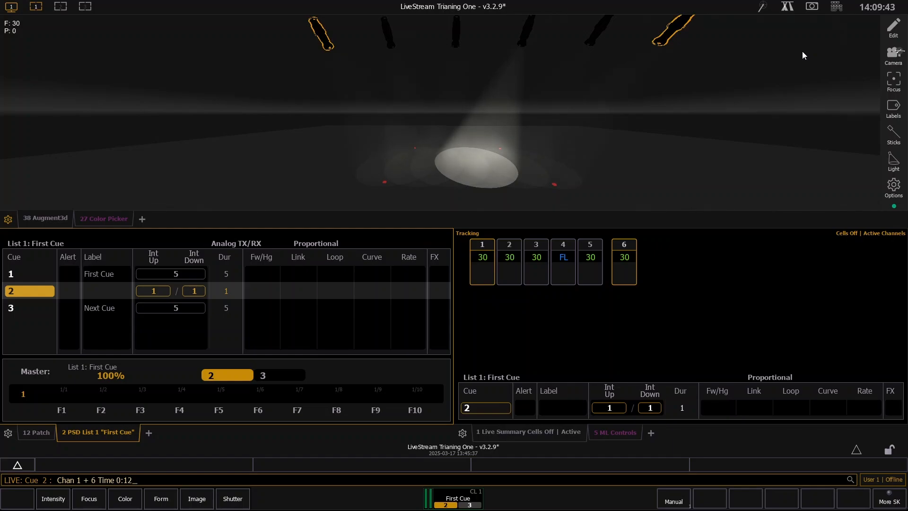
{"action": "key", "text": "Return"}
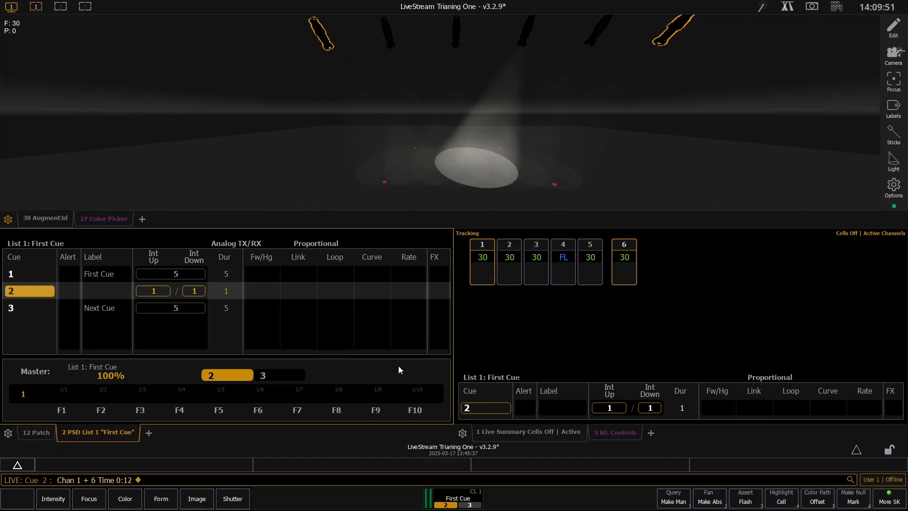
{"action": "key", "text": "alt+u"}
{"action": "key", "text": "Return"}
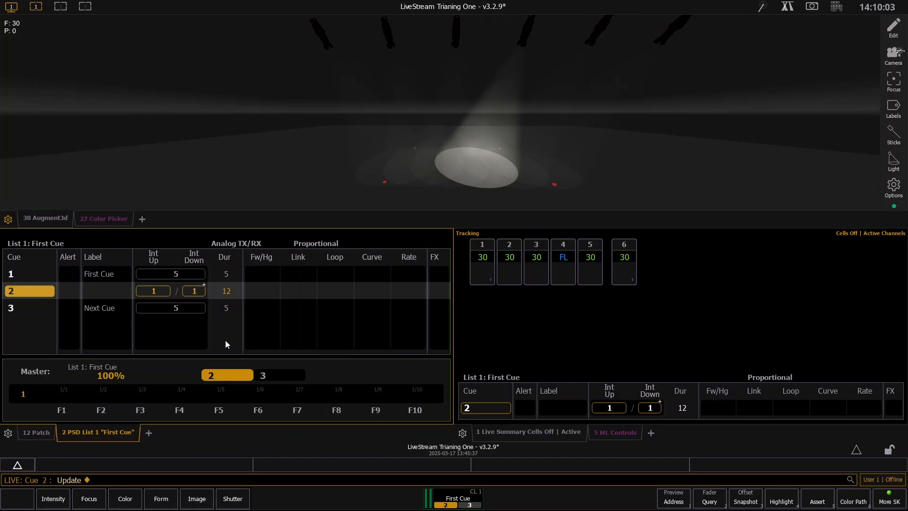
{"action": "left_click", "coordinate": [203, 286]}
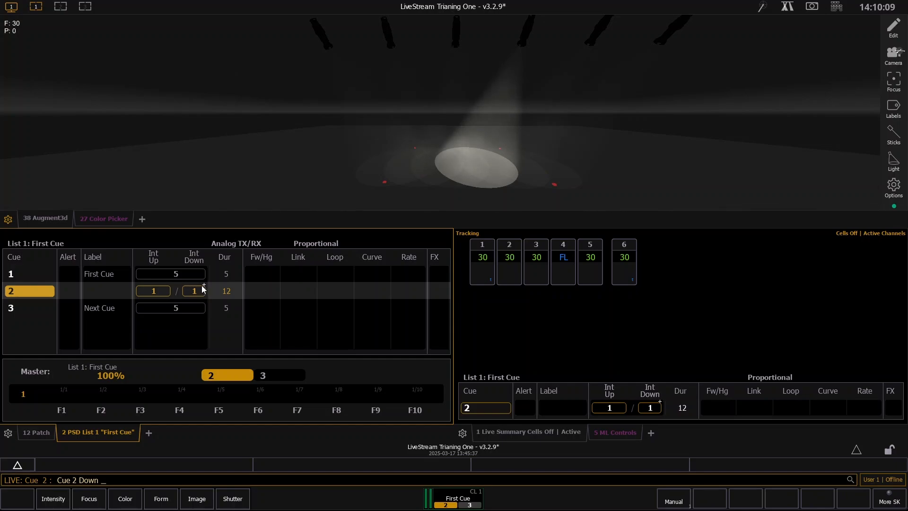
{"action": "key", "text": "BackSpace"}
{"action": "key", "text": "BackSpace"}
{"action": "key", "text": "BackSpace"}
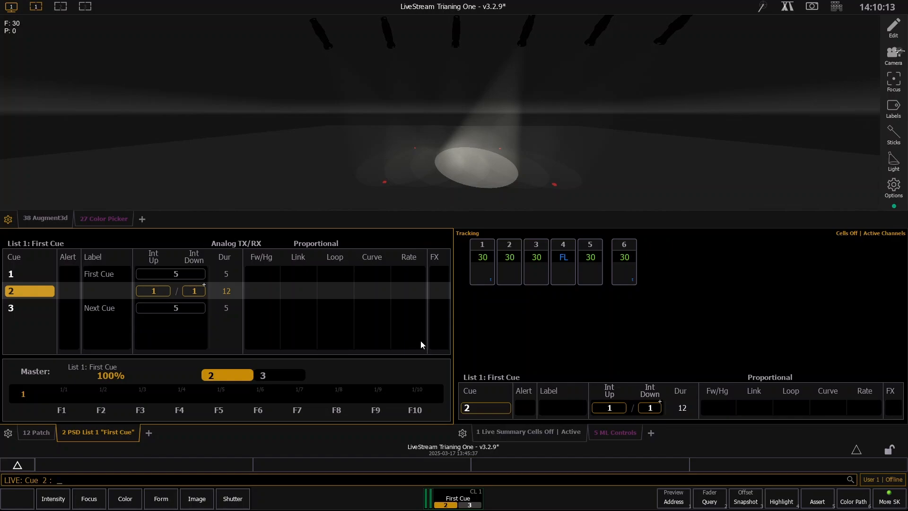
- Replay cue 2 from cue 1 to watch the separate timing of channels 1 and 6
{"action": "key", "text": "ctrl+space"}
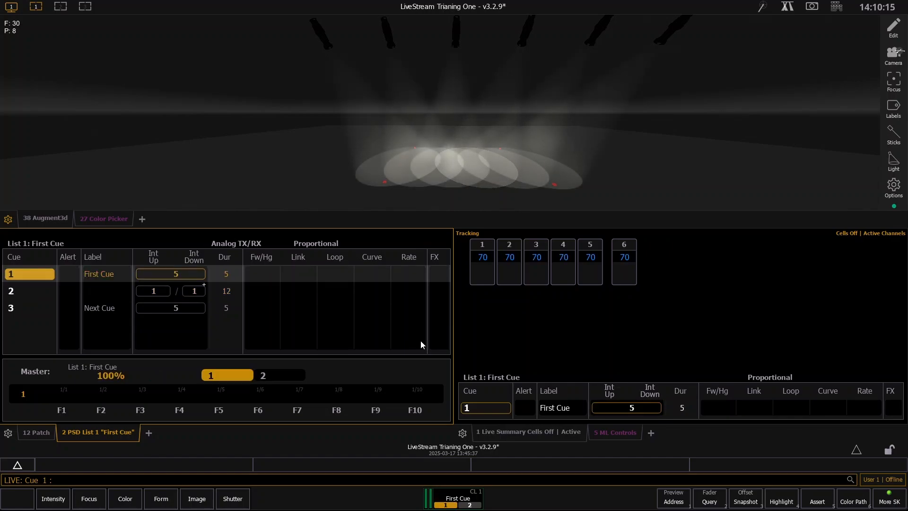
{"action": "key", "text": "ctrl+space"}
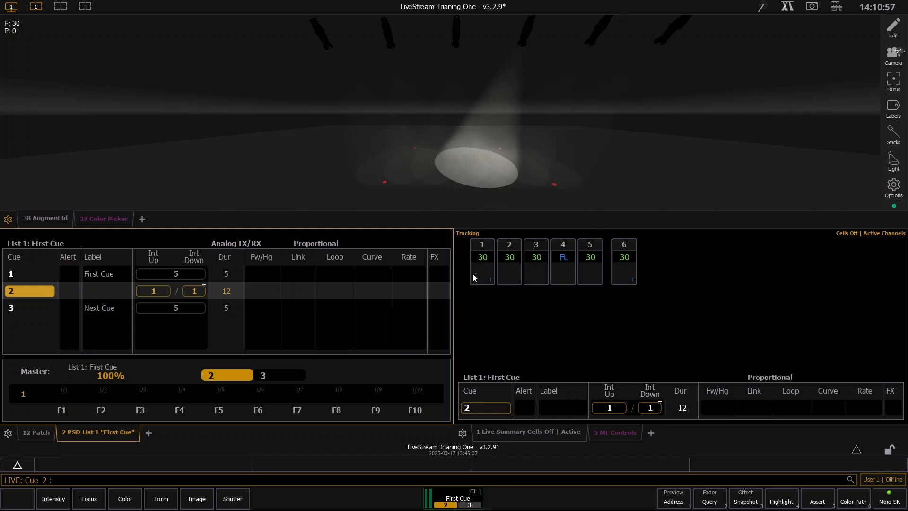
- Display the channel timing of cue 2 in the live channel view and return to the intensity levels
{"action": "left_click", "coordinate": [836, 10]}
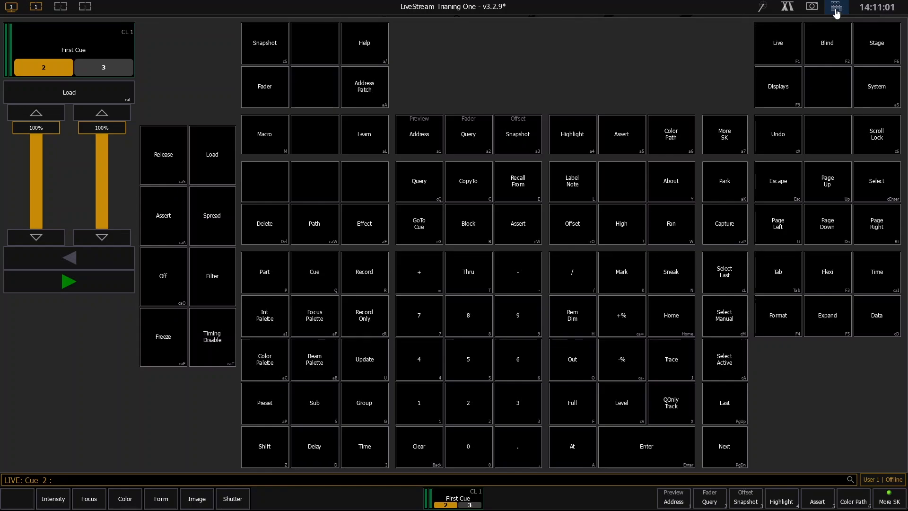
{"action": "left_click", "coordinate": [836, 10]}
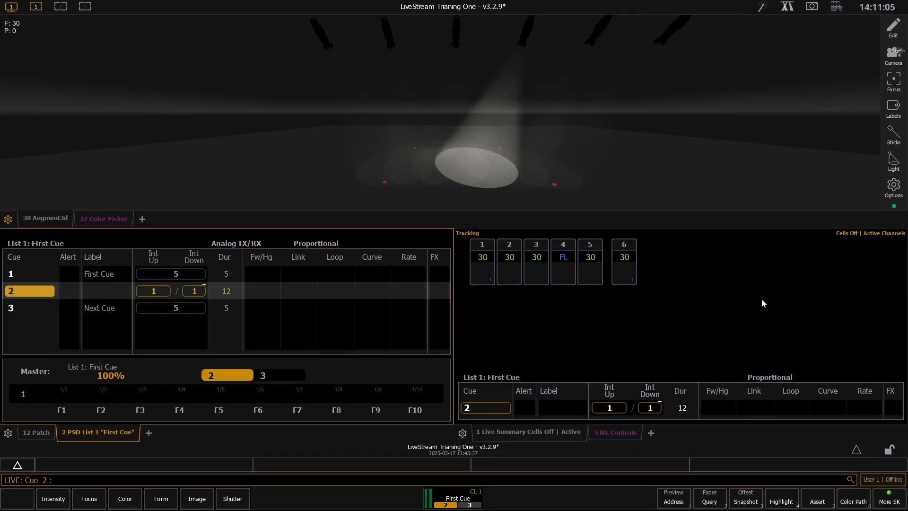
{"action": "left_click", "coordinate": [836, 7]}
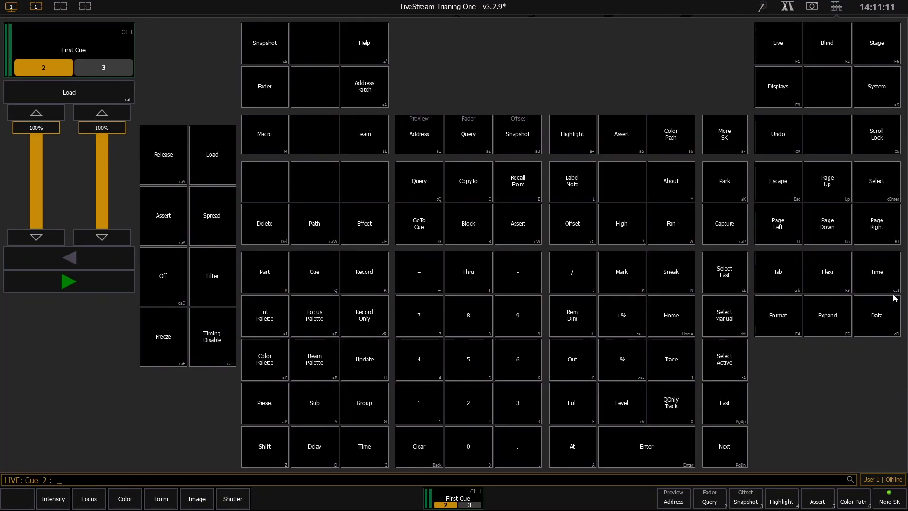
{"action": "left_click", "coordinate": [836, 7]}
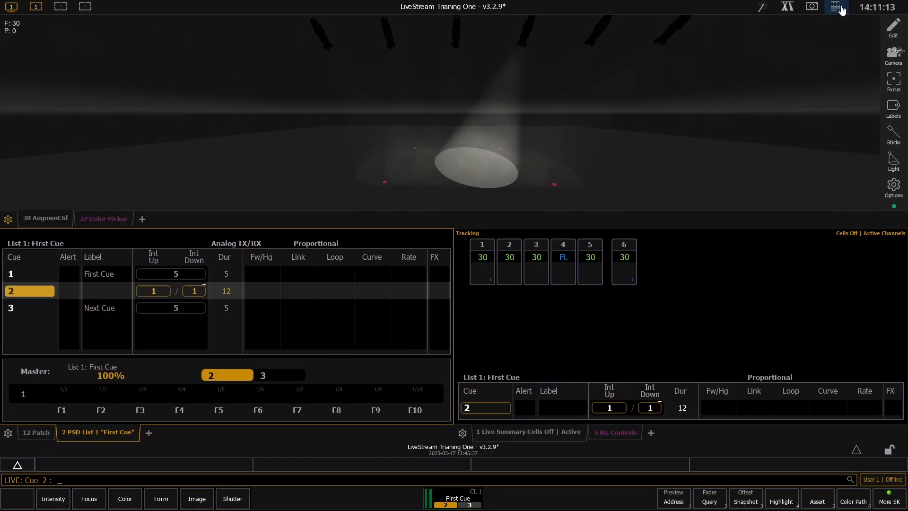
{"action": "left_click", "coordinate": [731, 312]}
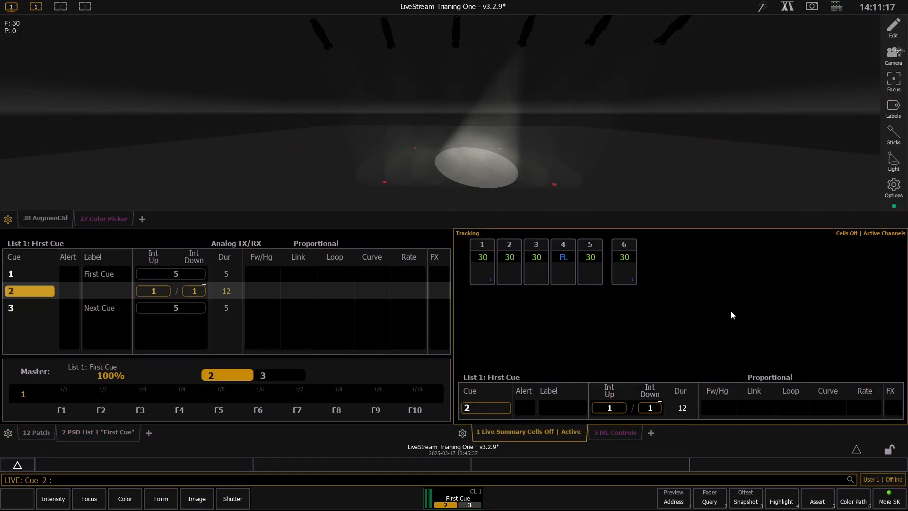
{"action": "key", "text": "shift+i"}
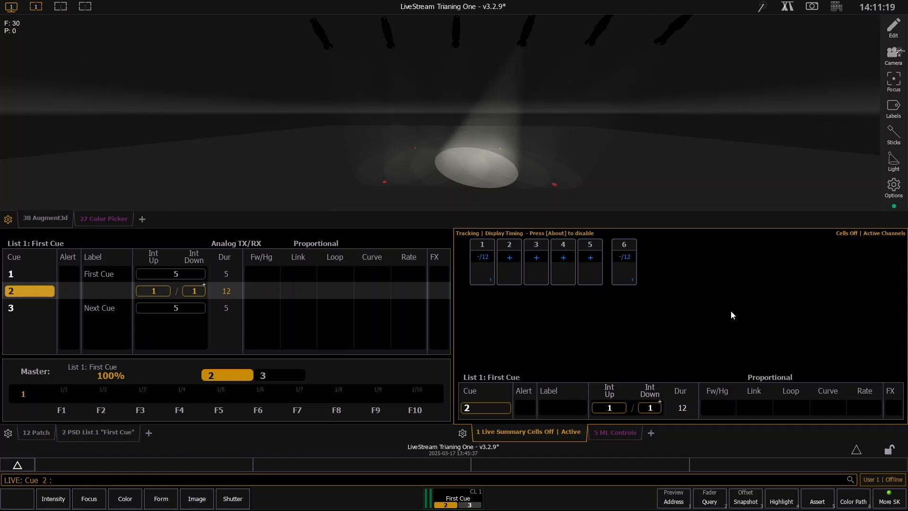
{"action": "key", "text": "shift+i"}
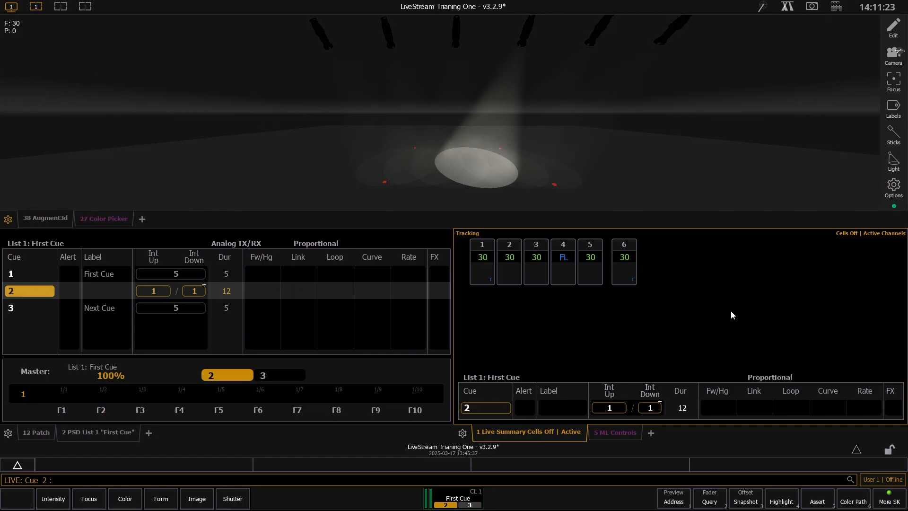
{"action": "key", "text": "shift+i"}
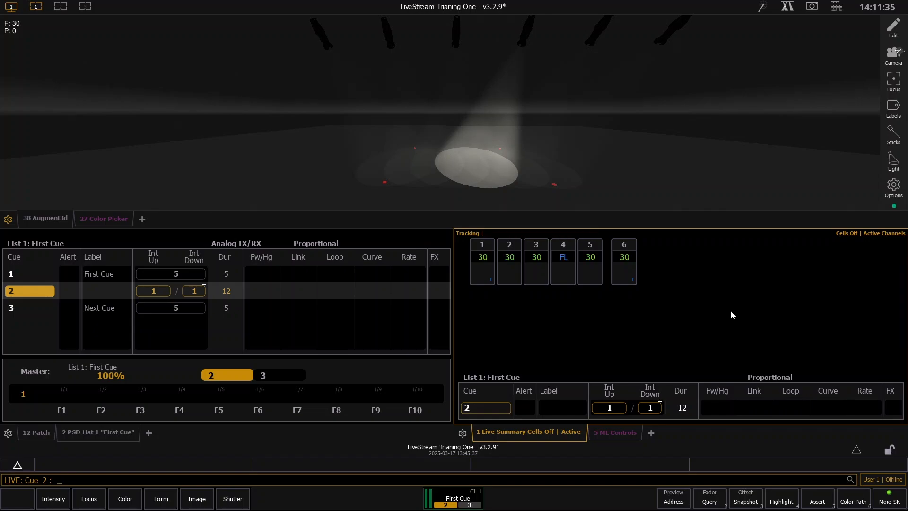
- Inspect the channel timing of the cues in the blind spreadsheet and return to live
{"action": "key", "text": "b"}
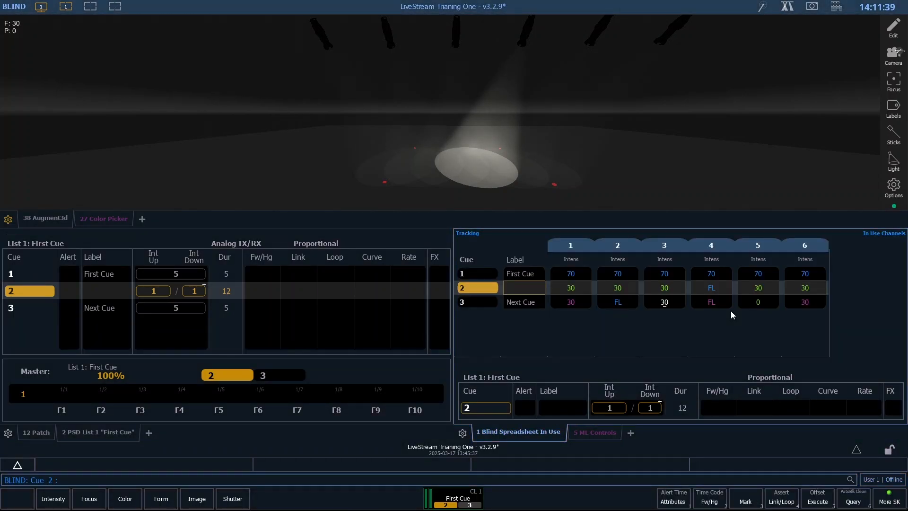
{"action": "key", "text": "shift+i"}
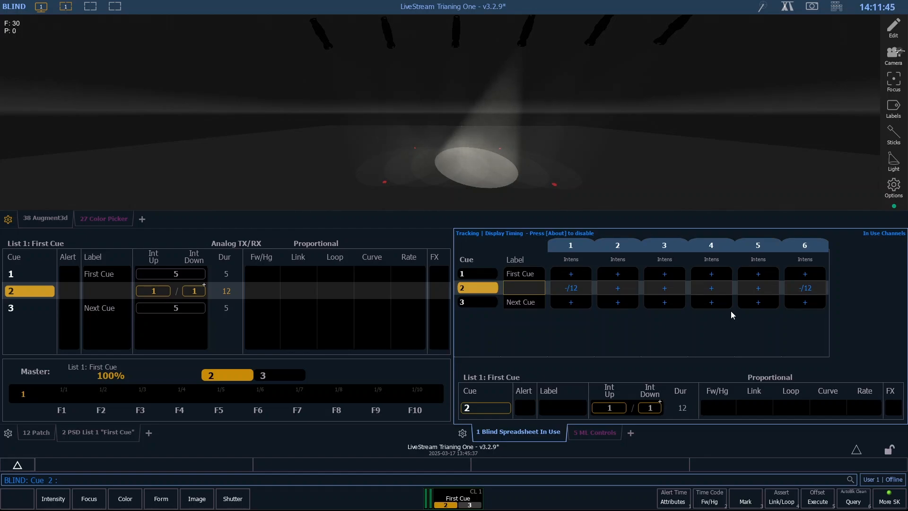
{"action": "key", "text": "shift+/"}
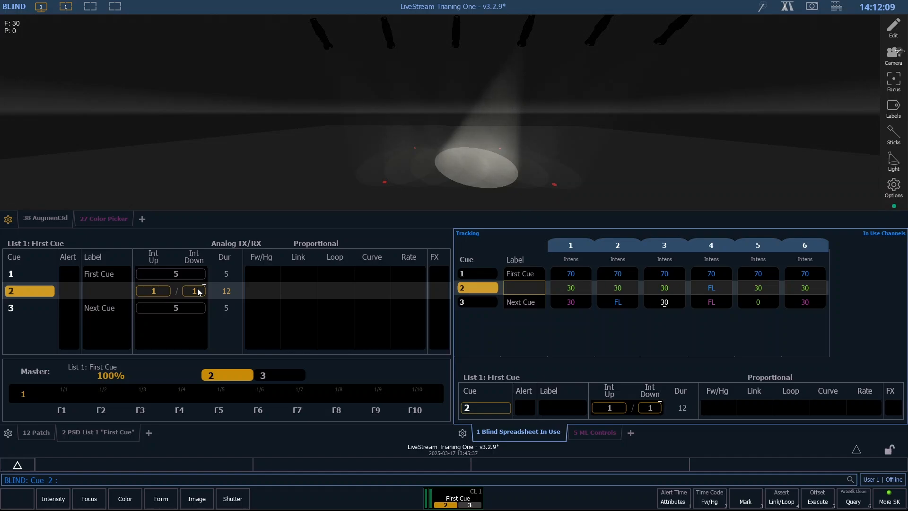
{"action": "key", "text": "F1"}
- Undo the last update of cue 2 through the command history to remove the discrete timing on channels 1 and 6
{"action": "key", "text": "ctrl+z"}
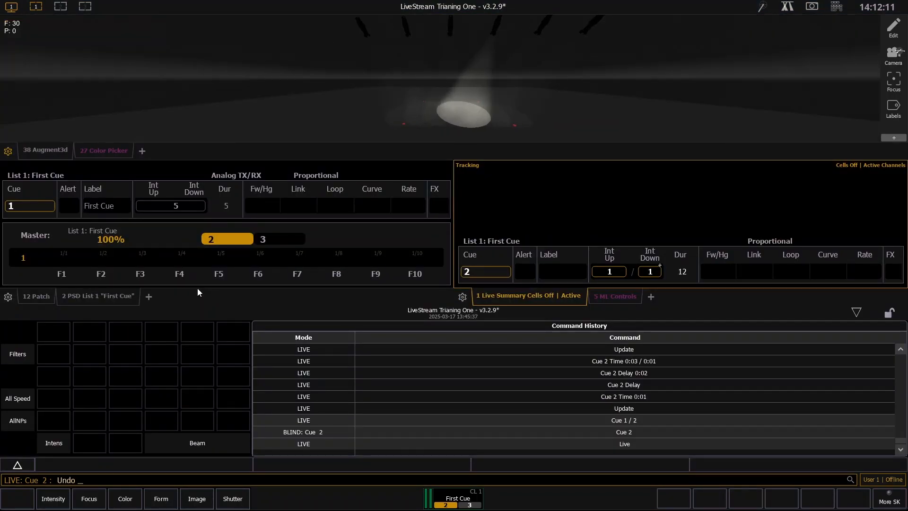
{"action": "key", "text": "Return"}
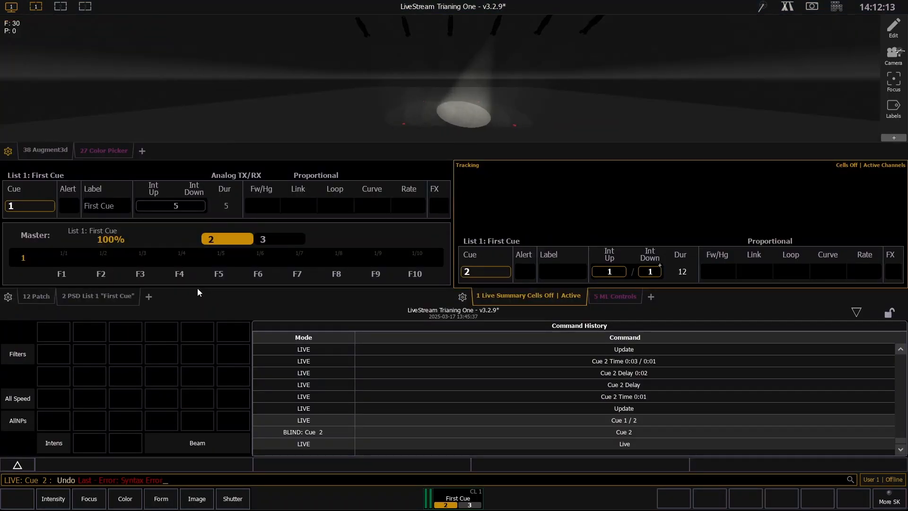
{"action": "key", "text": "ctrl+z"}
{"action": "key", "text": "ctrl+z"}
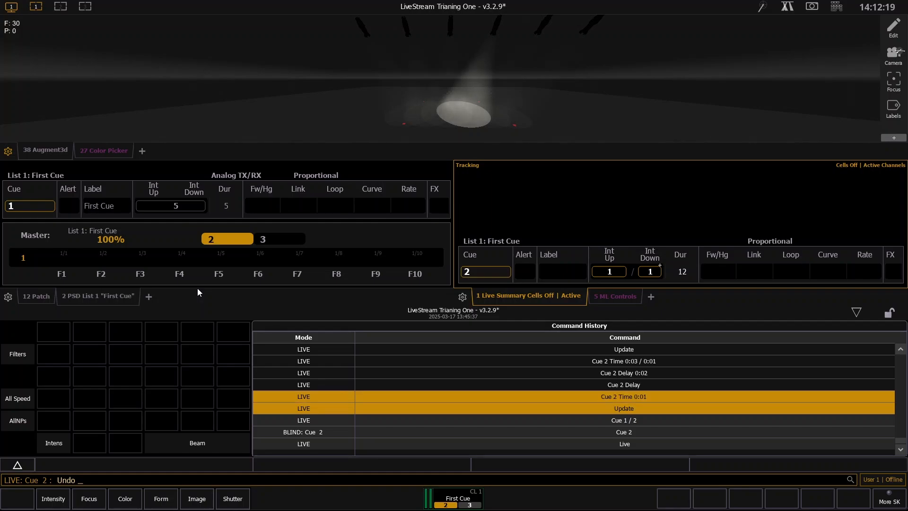
{"action": "key", "text": "Up"}
{"action": "key", "text": "Up"}
{"action": "key", "text": "Up"}
{"action": "key", "text": "Up"}
{"action": "key", "text": "Up"}
{"action": "key", "text": "Up"}
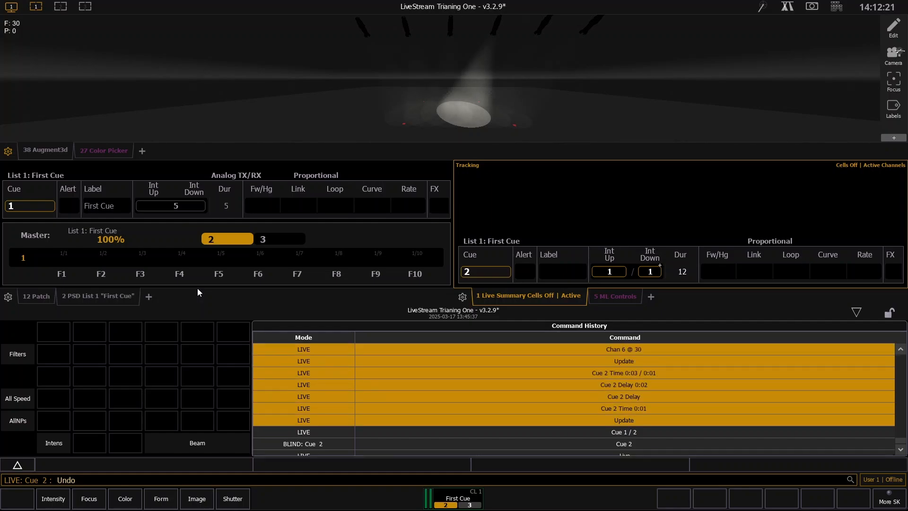
{"action": "key", "text": "Up"}
{"action": "key", "text": "Down"}
{"action": "key", "text": "Down"}
{"action": "key", "text": "Down"}
{"action": "key", "text": "Down"}
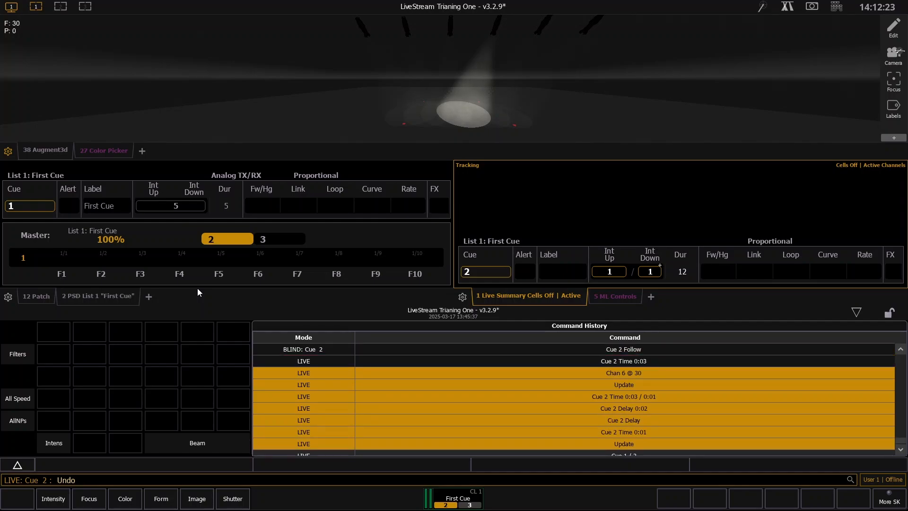
{"action": "key", "text": "Down"}
{"action": "key", "text": "Down"}
{"action": "key", "text": "Down"}
{"action": "key", "text": "Down"}
{"action": "key", "text": "Return"}
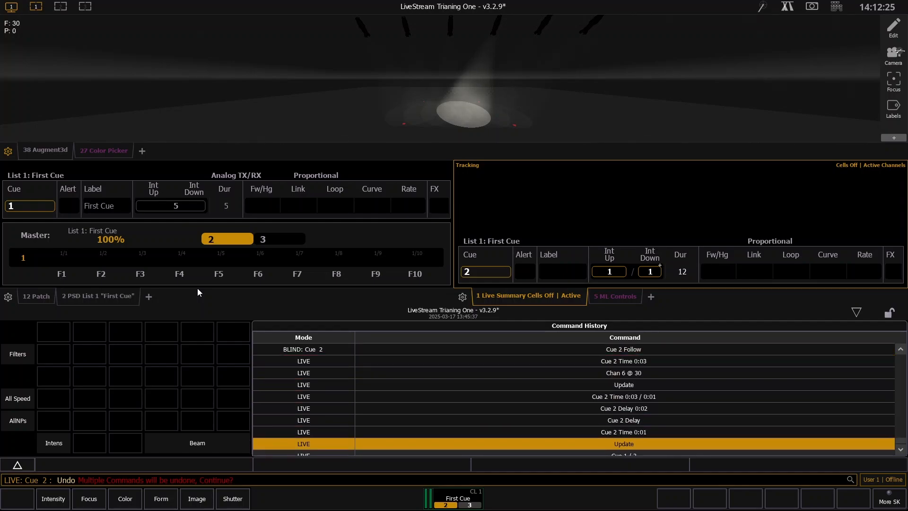
{"action": "key", "text": "Return"}
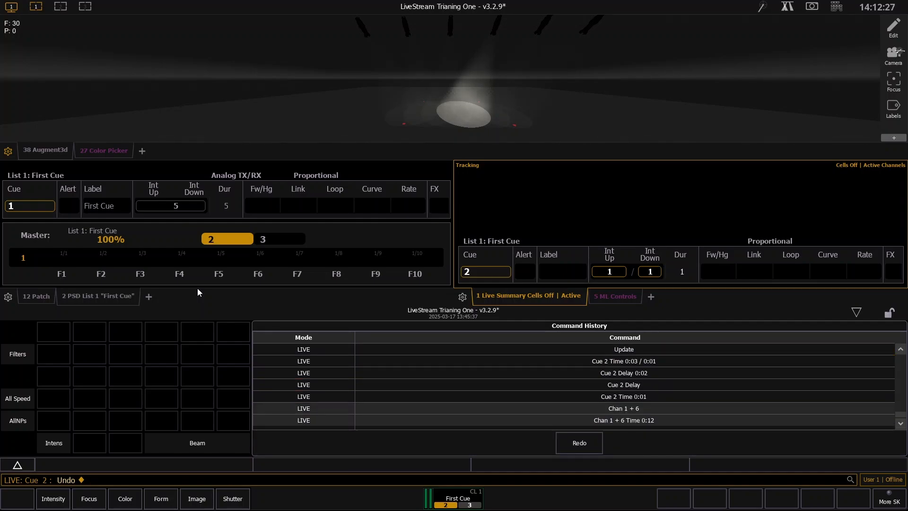
- Set a discrete time of 12 seconds on channels 1 and 6 while cue 2 is active
{"action": "key", "text": "Escape"}
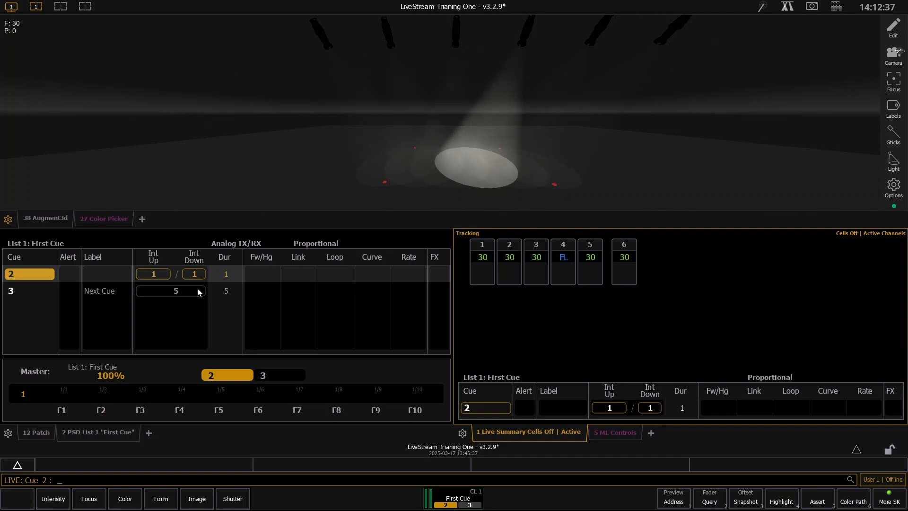
{"action": "key", "text": "Page_Up"}
{"action": "key", "text": "Page_Down"}
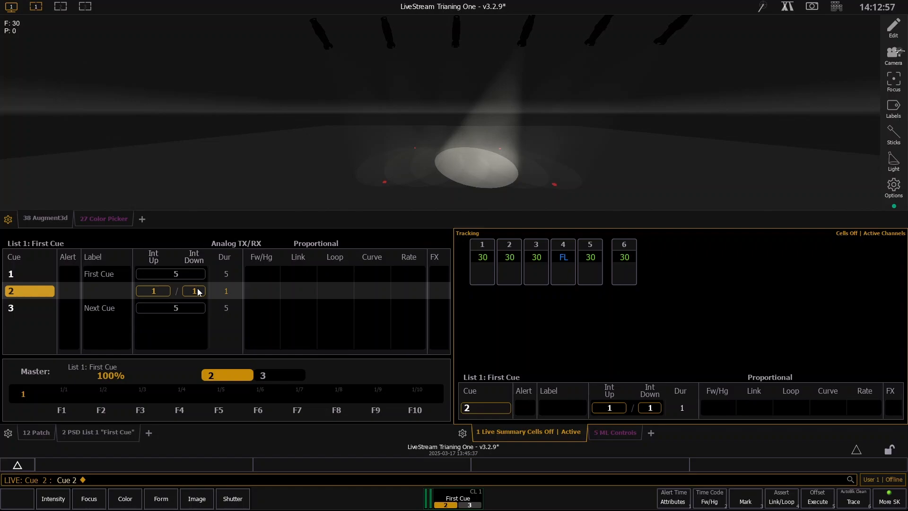
{"action": "type", "text": "c1+6"}
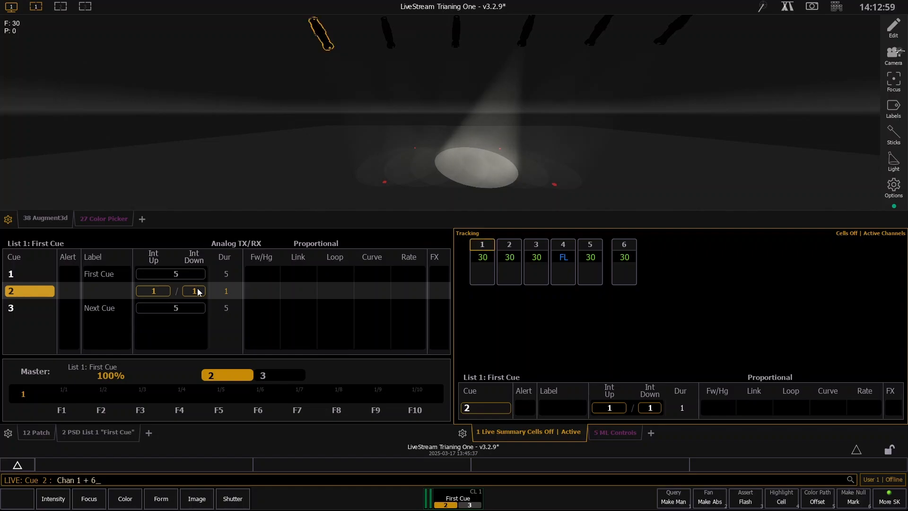
{"action": "type", "text": "t12"}
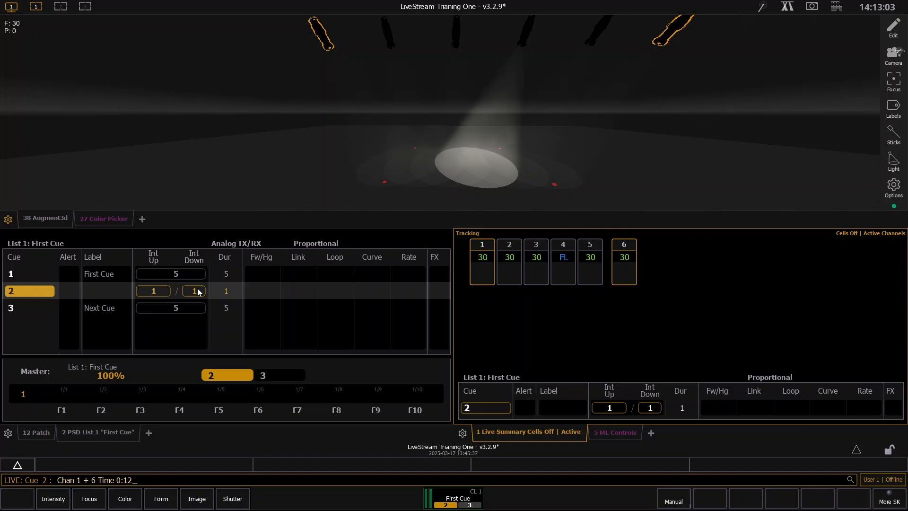
{"action": "type", "text": "rd - Error: Syntax Error"}
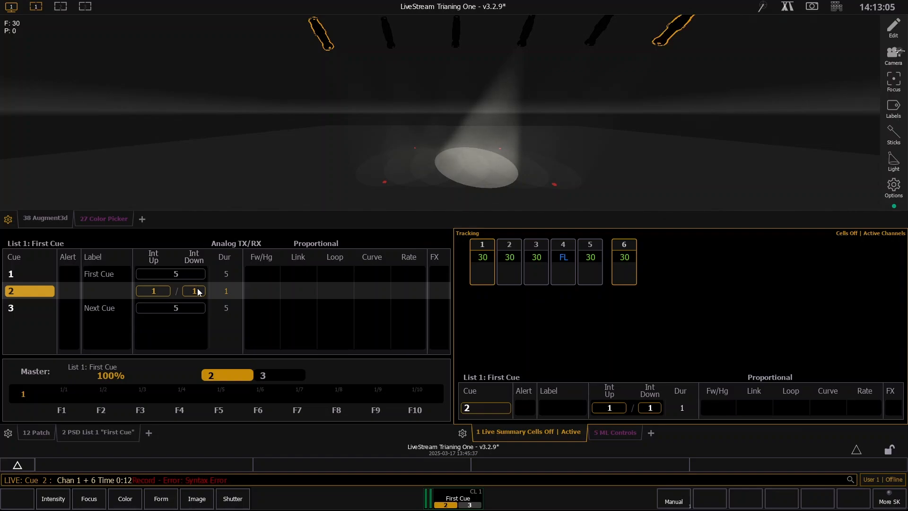
{"action": "key", "text": "BackSpace"}
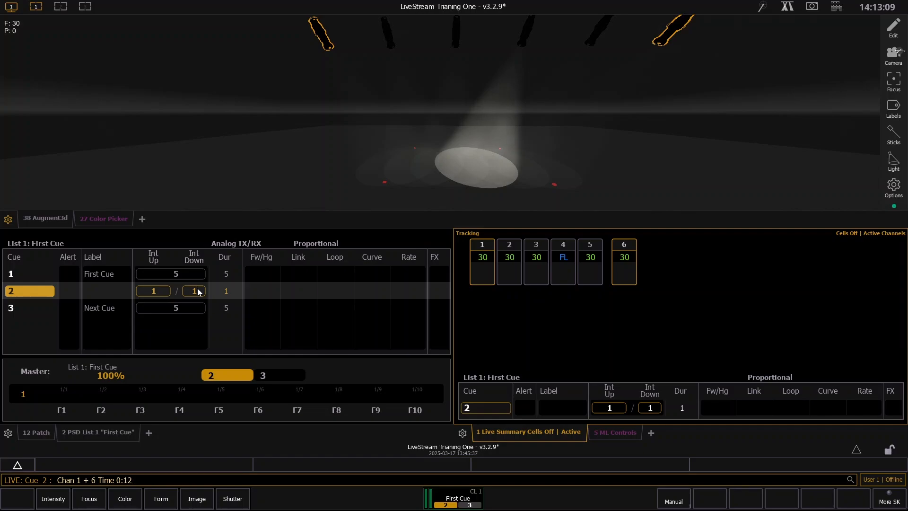
{"action": "key", "text": "Return"}
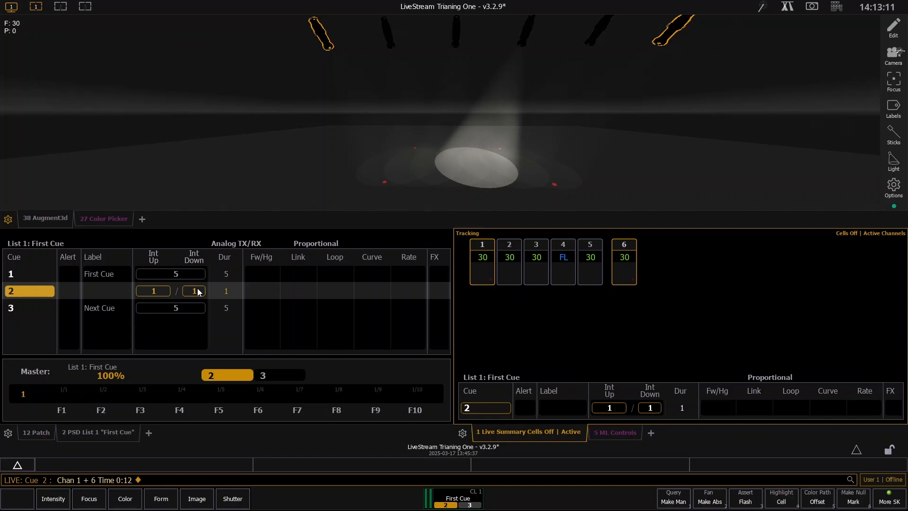
- Record the current state as part 2 of cue 2, and run cues 2 and 3 in playback
{"action": "key", "text": "r"}
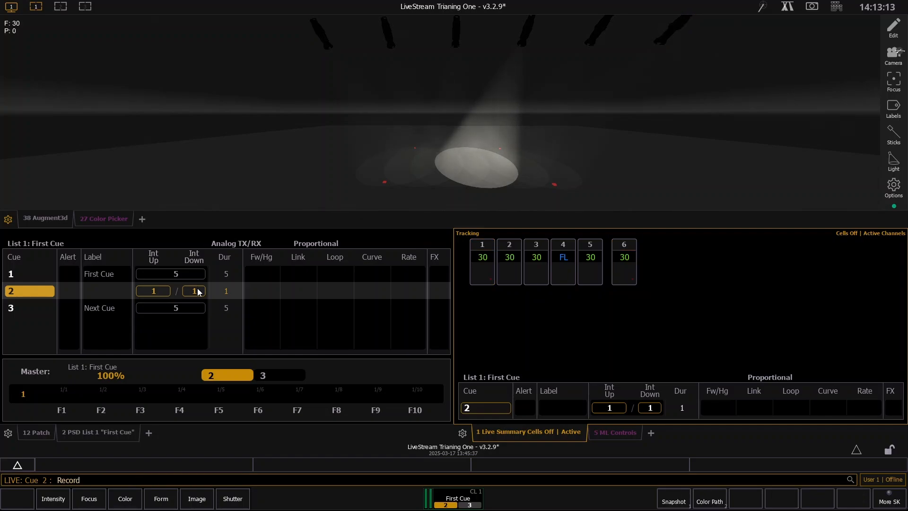
{"action": "key", "text": "p"}
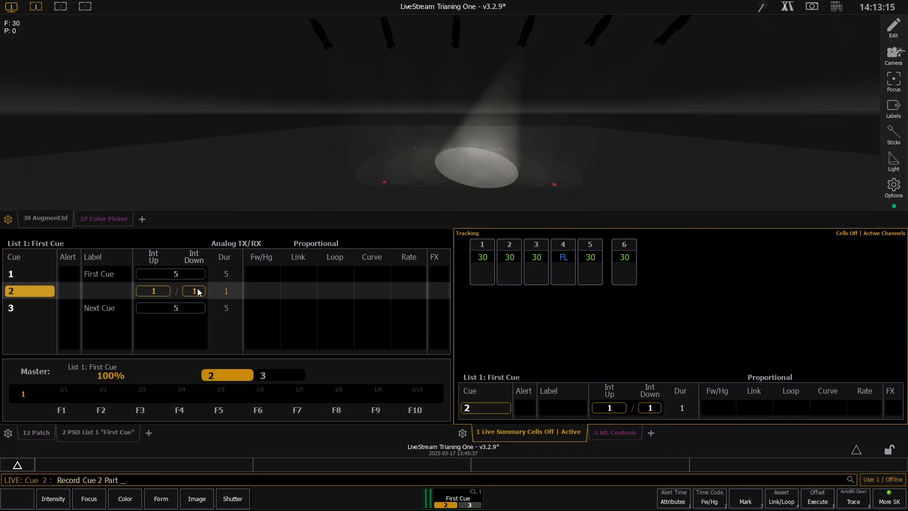
{"action": "key", "text": "2"}
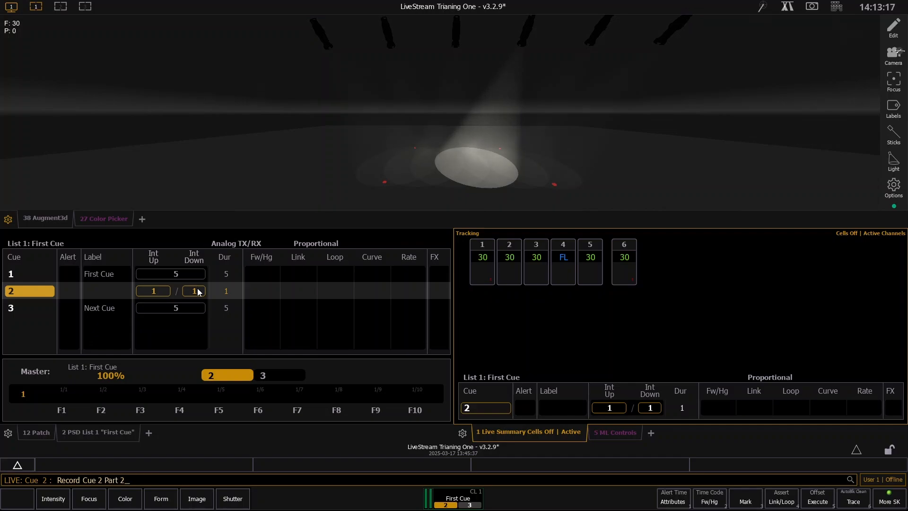
{"action": "key", "text": "Return"}
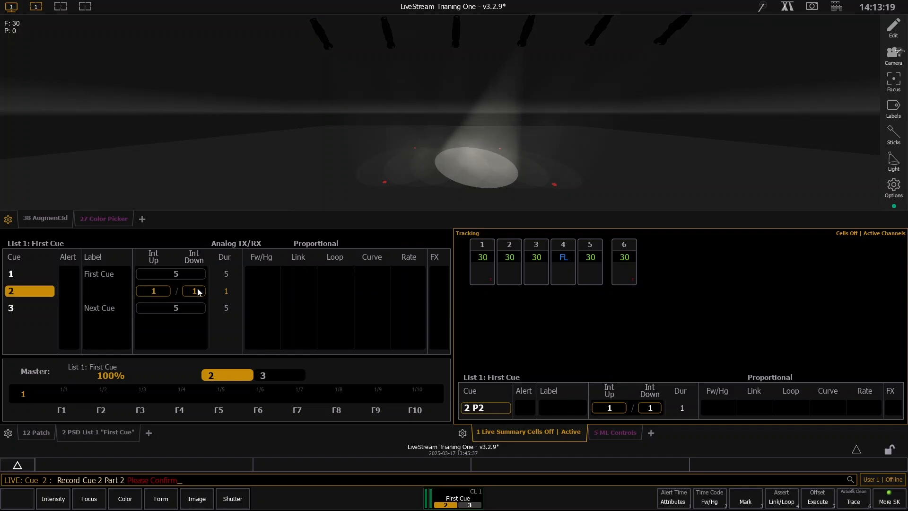
{"action": "key", "text": "Return"}
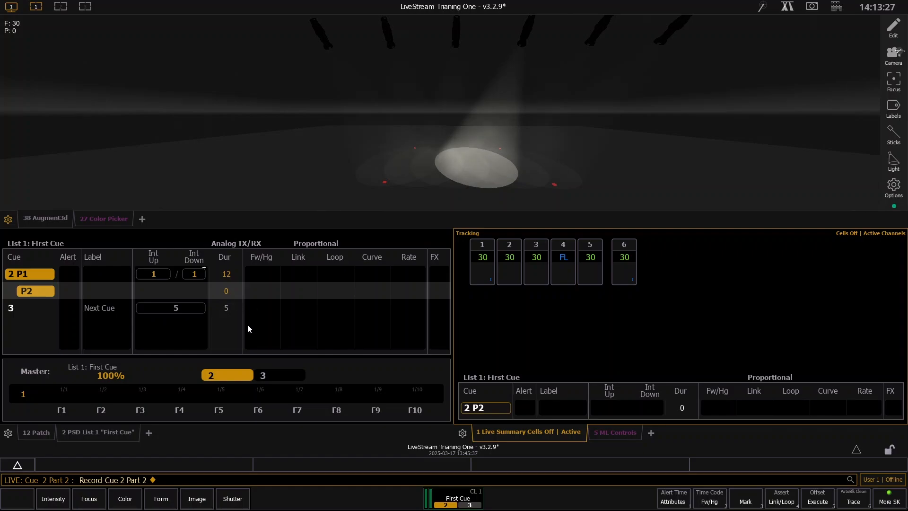
{"action": "key", "text": "ctrl+space"}
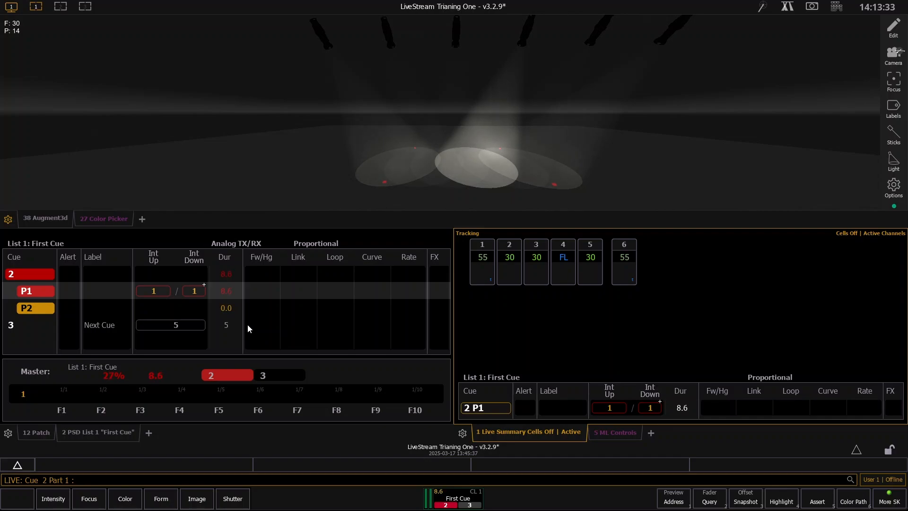
{"action": "key", "text": "ctrl+space"}
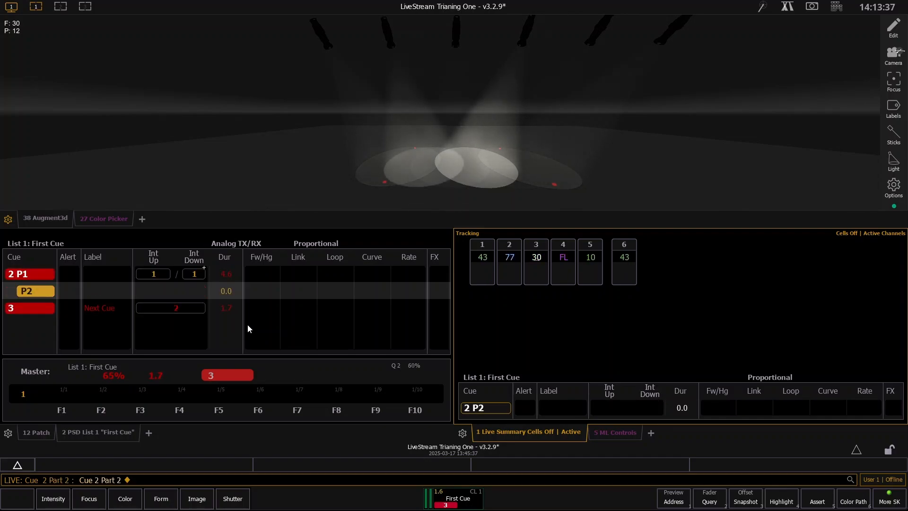
- Try to update channels 1 and 6 into part 2 of cue 3, and clear the command line
{"action": "key", "text": "1"}
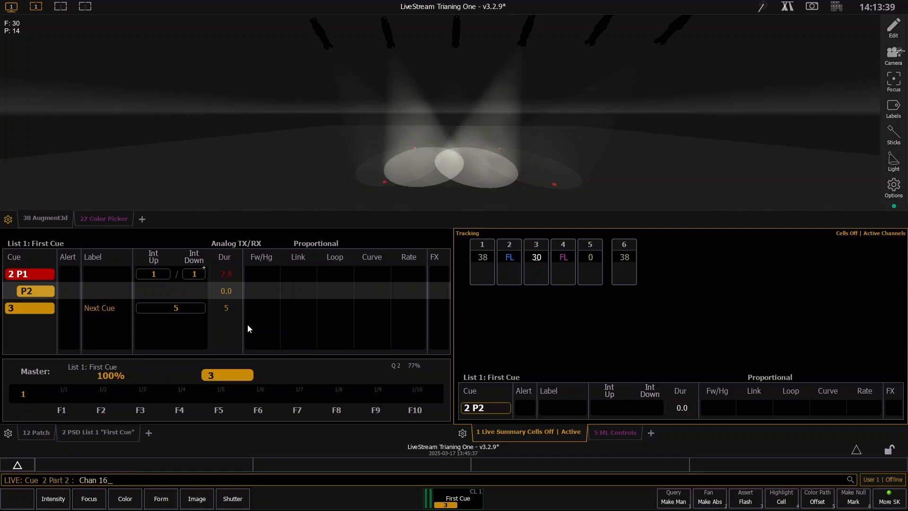
{"action": "key", "text": "plus"}
{"action": "key", "text": "6"}
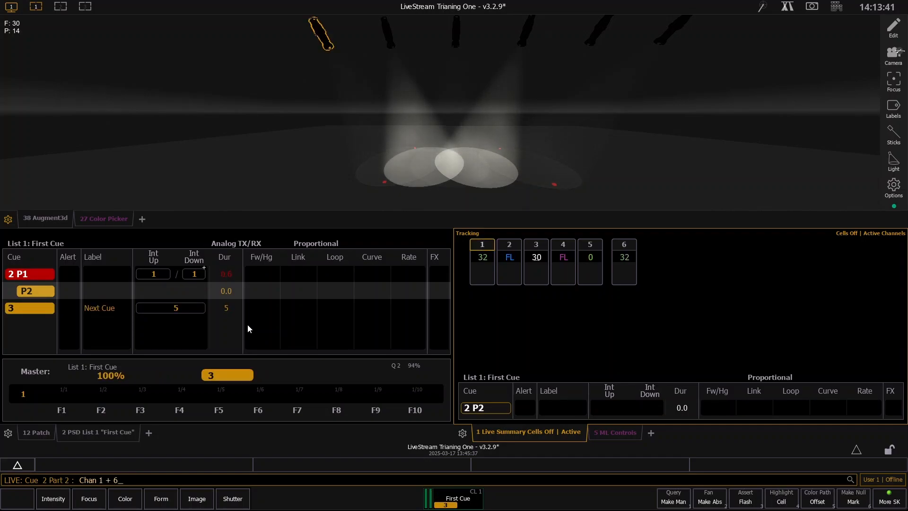
{"action": "key", "text": "u"}
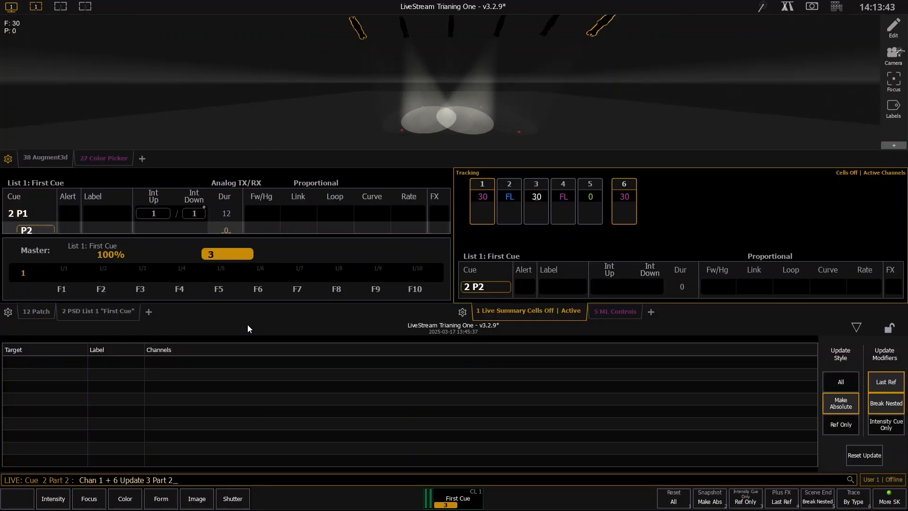
{"action": "key", "text": "Return"}
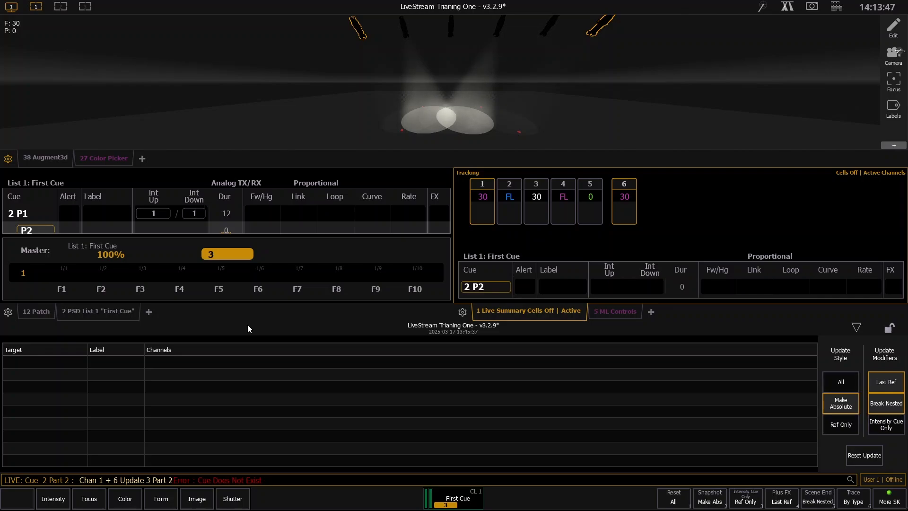
{"action": "key", "text": "BackSpace"}
{"action": "key", "text": "BackSpace"}
{"action": "key", "text": "BackSpace"}
{"action": "key", "text": "BackSpace"}
{"action": "key", "text": "BackSpace"}
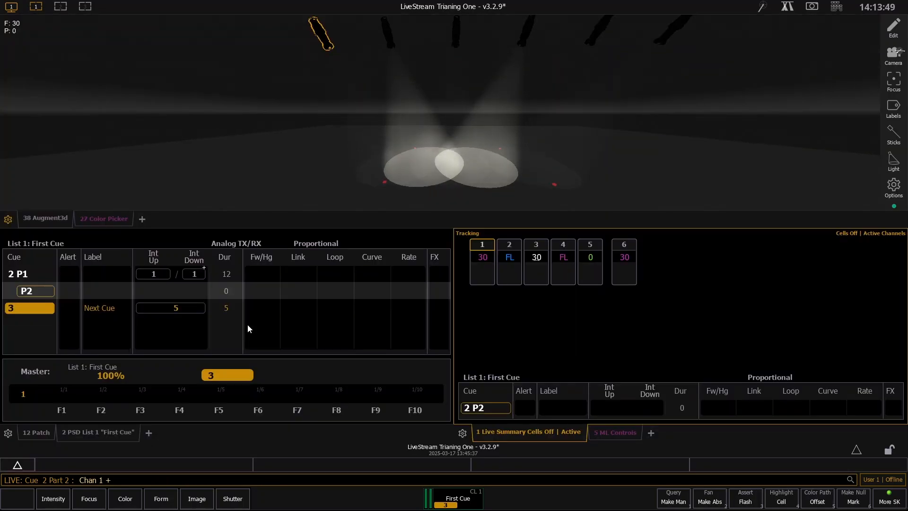
{"action": "key", "text": "BackSpace"}
{"action": "key", "text": "BackSpace"}
{"action": "key", "text": "BackSpace"}
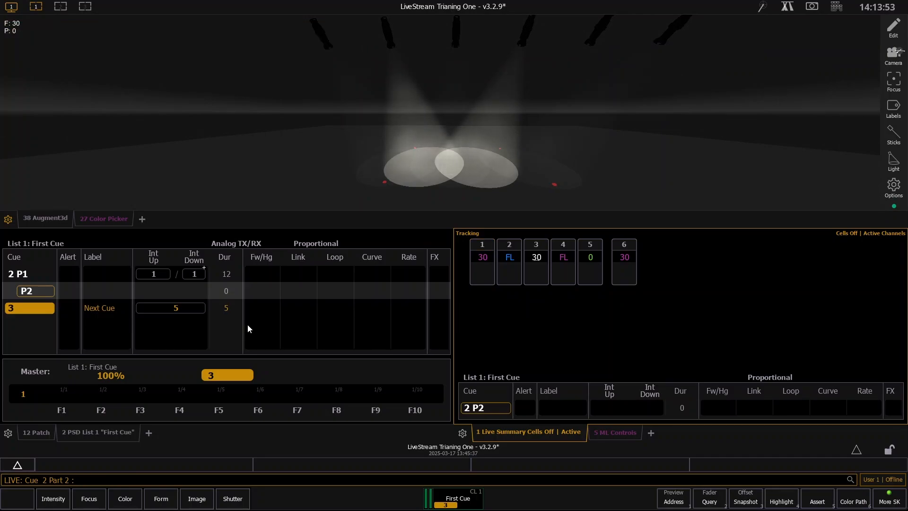
- Return playback to cue 2 and update channels 1 and 6 into part 2 of cue 2
{"action": "key", "text": "Down"}
{"action": "key", "text": "F11"}
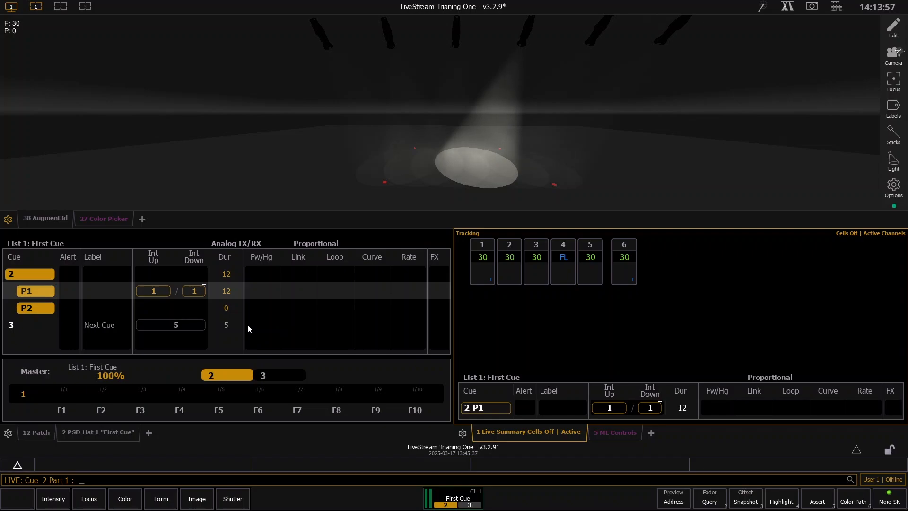
{"action": "type", "text": "1+6"}
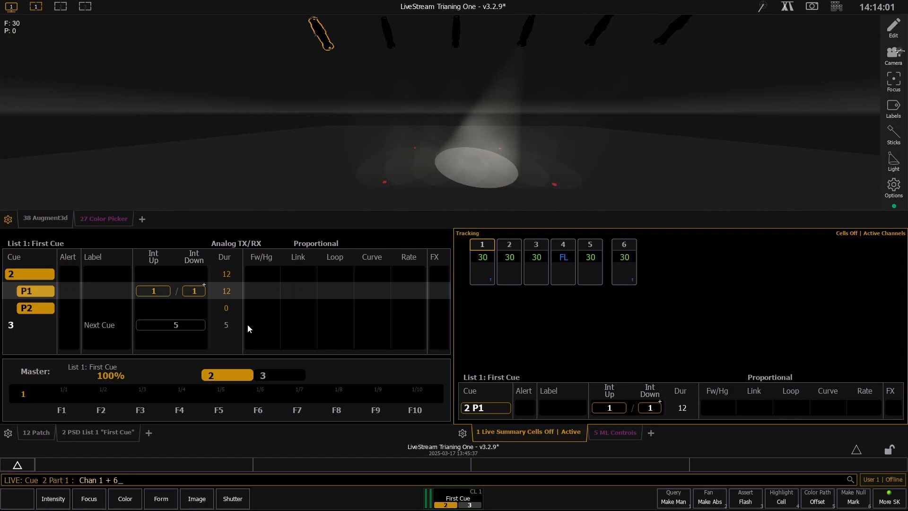
{"action": "key", "text": "ctrl+u"}
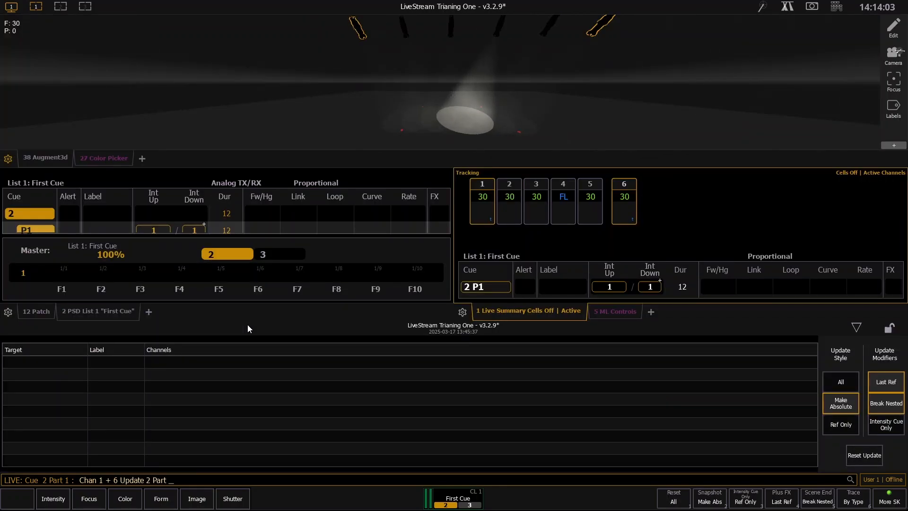
{"action": "type", "text": "2"}
{"action": "key", "text": "Return"}
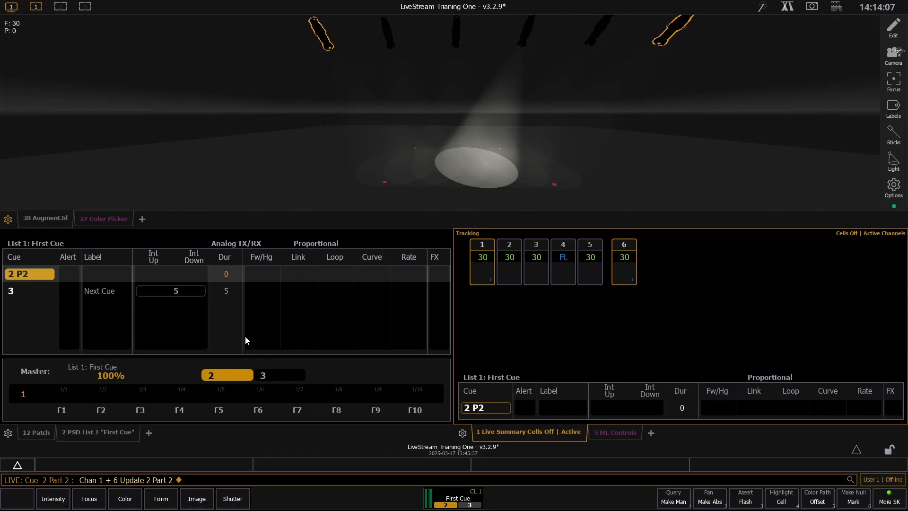
- Inspect the channel intensities of cue 2 parts 1 and 2 in the blind spreadsheet
{"action": "left_click", "coordinate": [226, 332]}
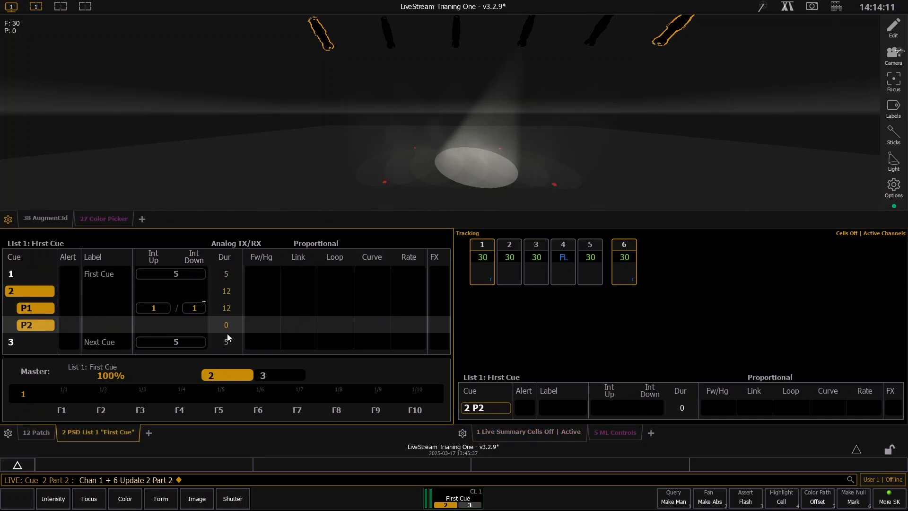
{"action": "key", "text": "F2"}
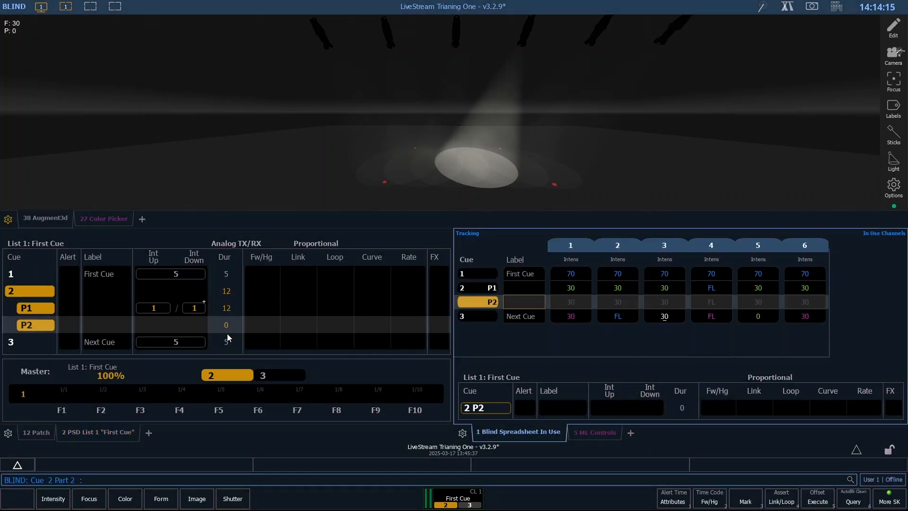
{"action": "key", "text": "Up"}
{"action": "key", "text": "Down"}
{"action": "key", "text": "Up"}
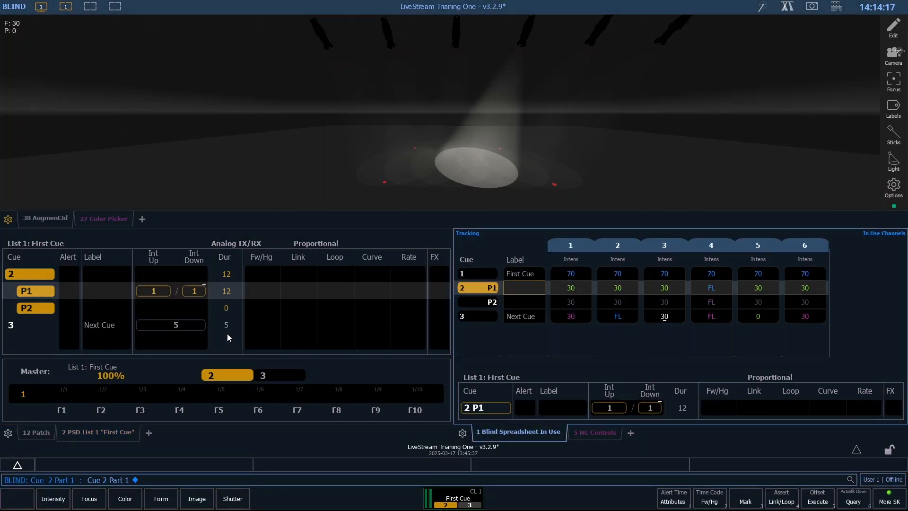
{"action": "key", "text": "Down"}
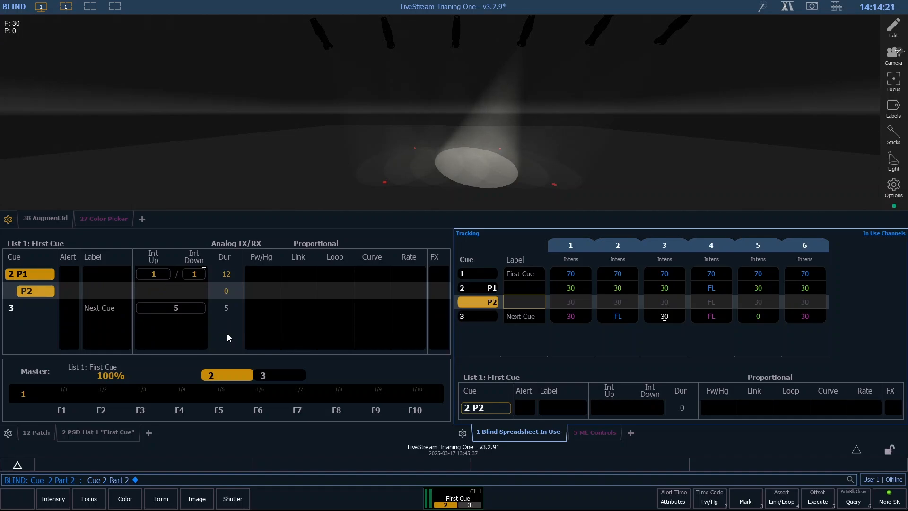
- Undo all commands back through the recording of cue 2 part 2 using the command history, and return to live
{"action": "key", "text": "ctrl+z"}
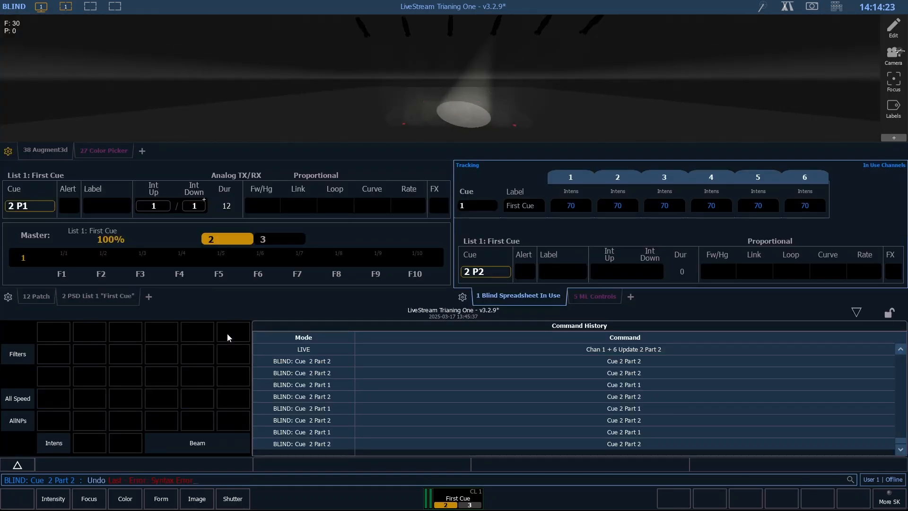
{"action": "key", "text": "Up"}
{"action": "key", "text": "Up"}
{"action": "key", "text": "Down"}
{"action": "key", "text": "Down"}
{"action": "key", "text": "Down"}
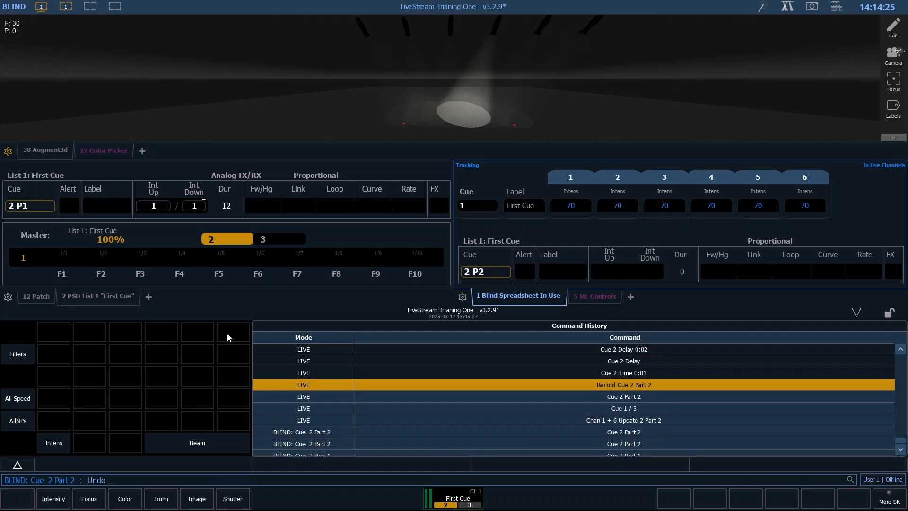
{"action": "key", "text": "Return"}
{"action": "key", "text": "Return"}
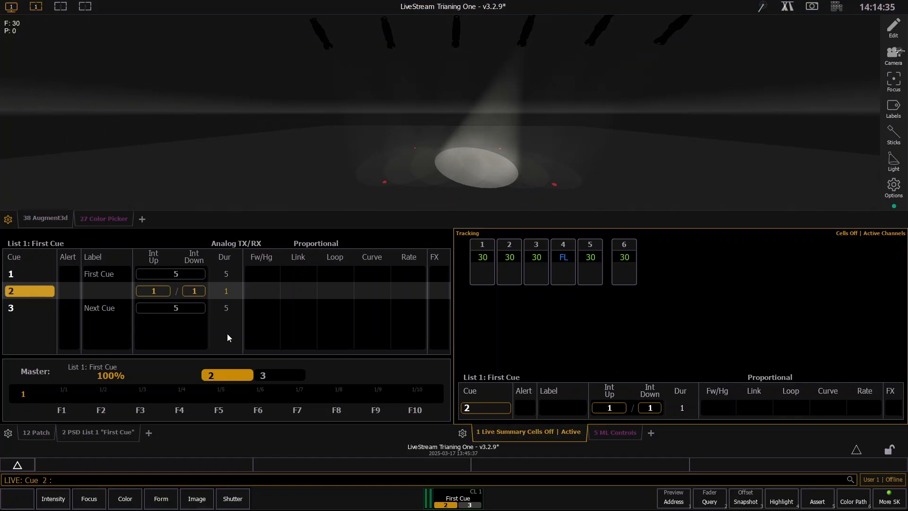
- Set channels 1 and 6 to 30 percent intensity as manual values in live
{"action": "type", "text": "1 "}
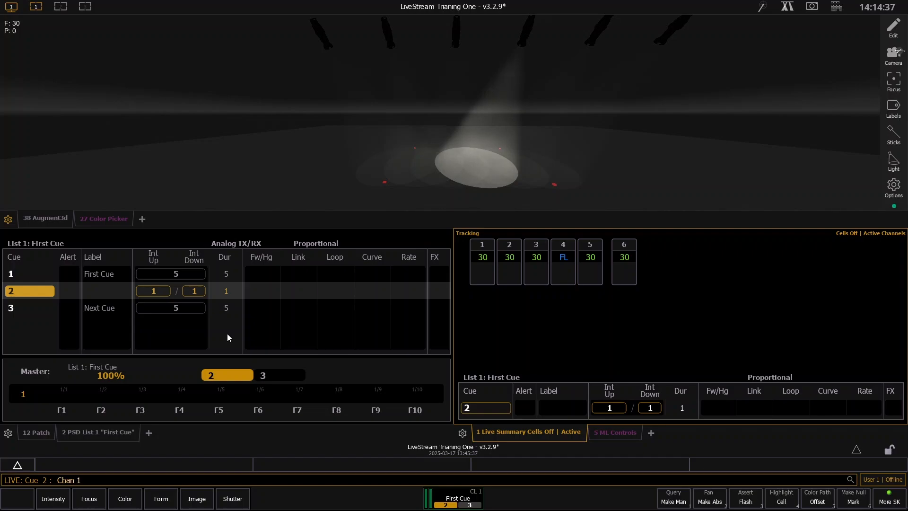
{"action": "type", "text": "+ 6 @ 3"}
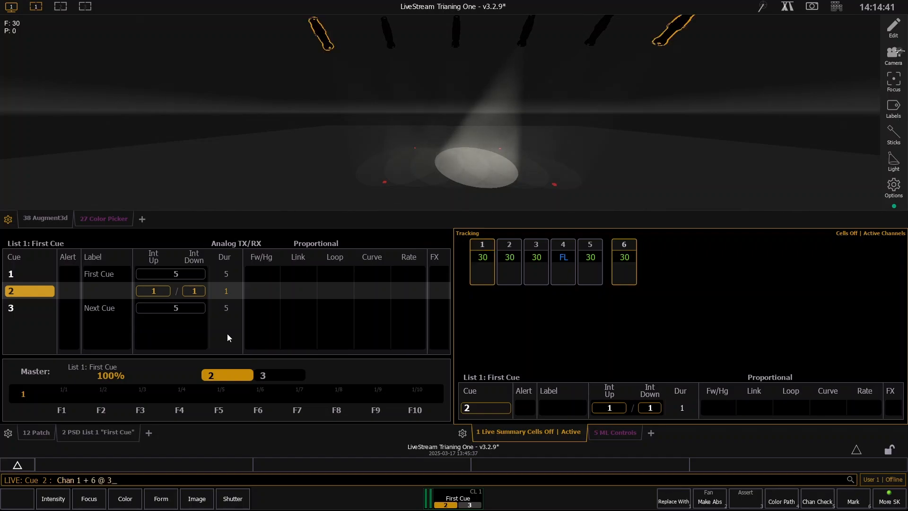
{"action": "type", "text": "0"}
{"action": "key", "text": "Return"}
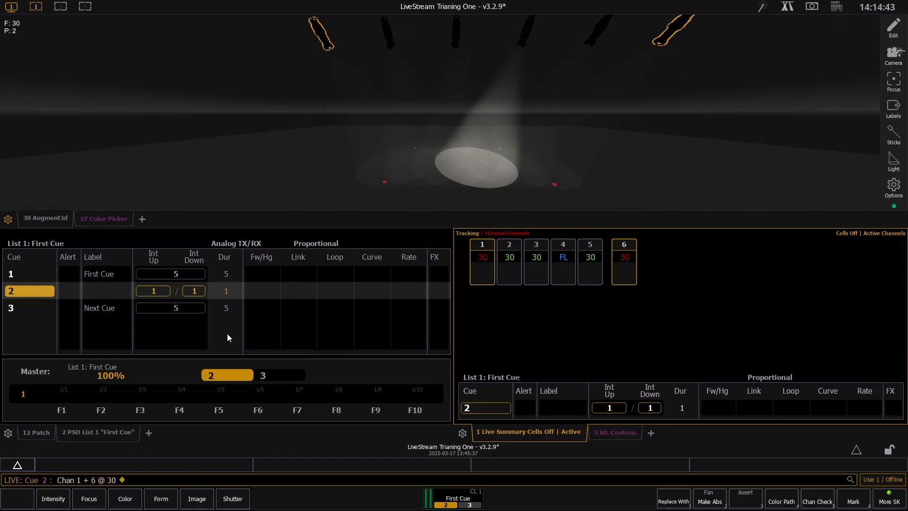
- Record only channels 1 and 6 into part 2 of cue 2 and confirm the recording
{"action": "key", "text": "BackSpace"}
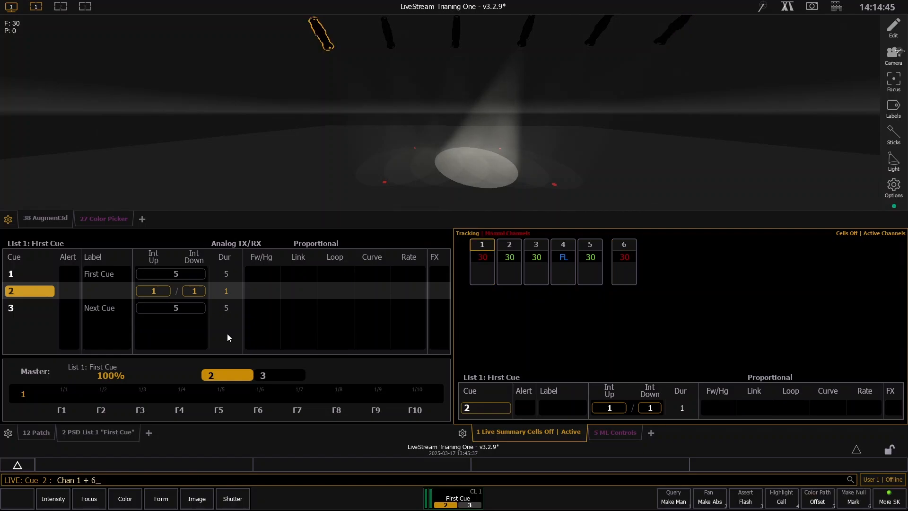
{"action": "key", "text": "r"}
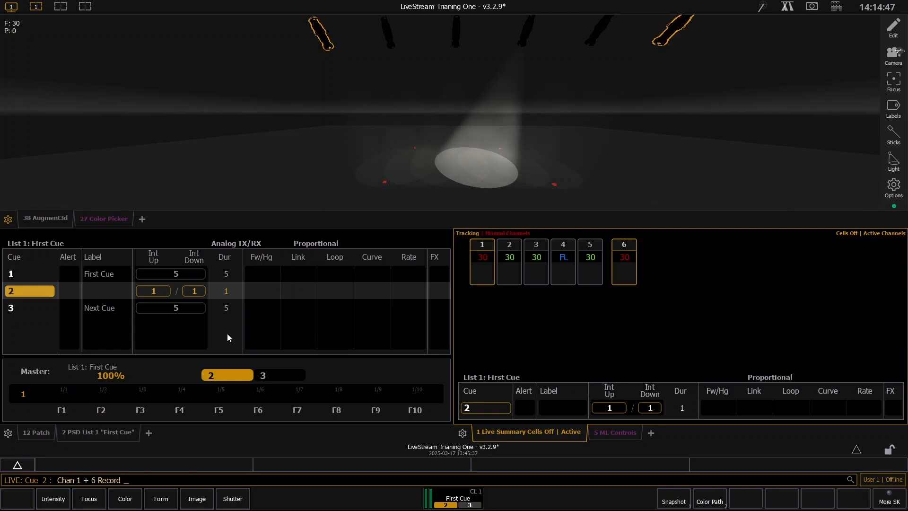
{"action": "type", "text": "q2p2"}
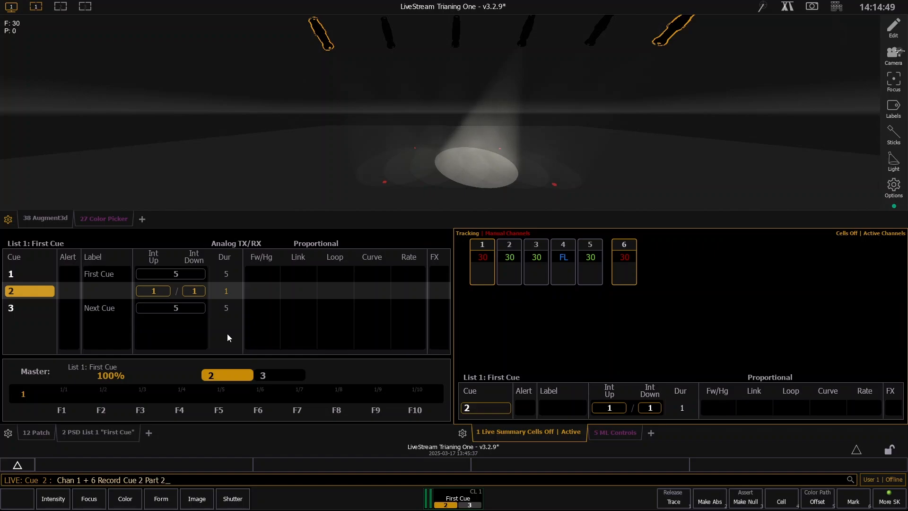
{"action": "key", "text": "Return"}
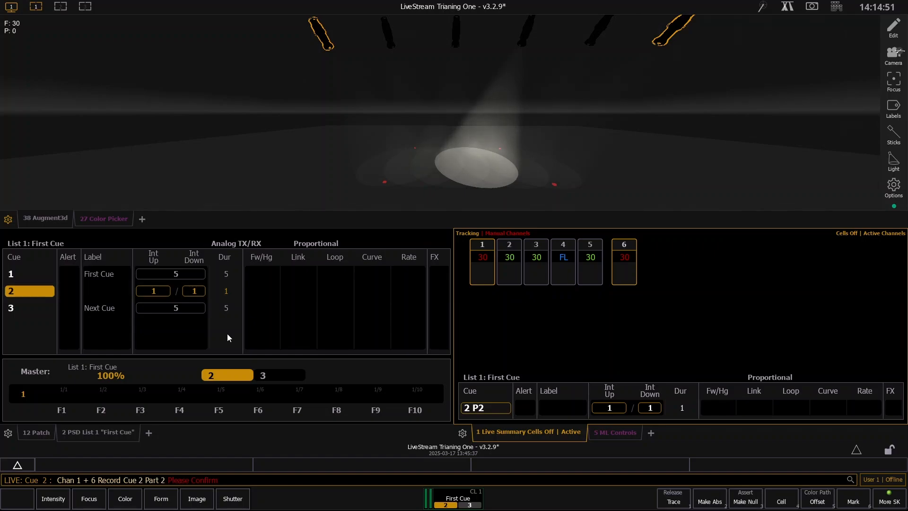
{"action": "key", "text": "Return"}
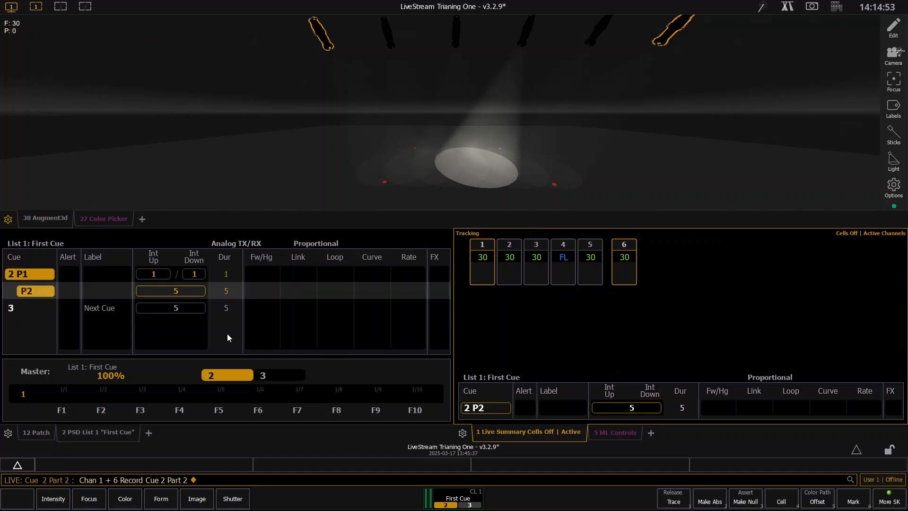
{"action": "type", "text": "6"}
{"action": "key", "text": "Return"}
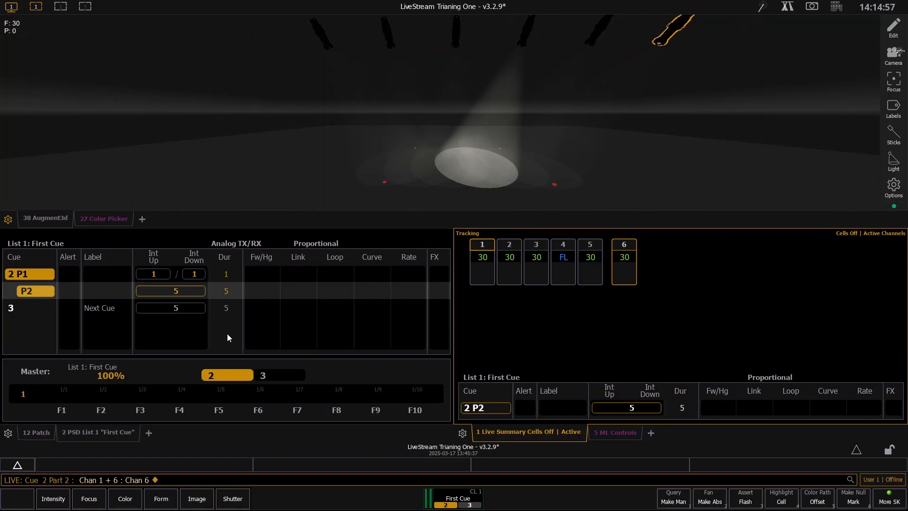
- Check in the blind spreadsheet which channels belong to each part of cue 2, and return to live
{"action": "key", "text": "F2"}
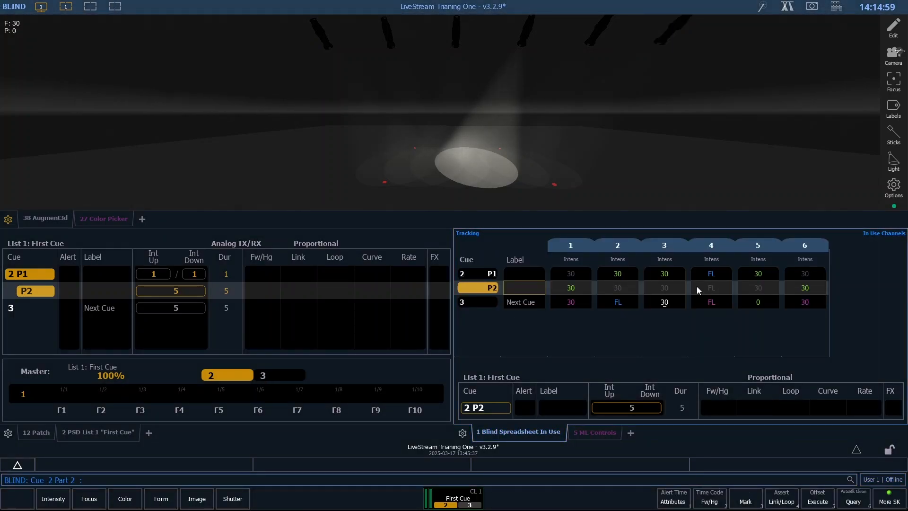
{"action": "scroll", "coordinate": [858, 331], "scroll_direction": "up", "scroll_amount": 1}
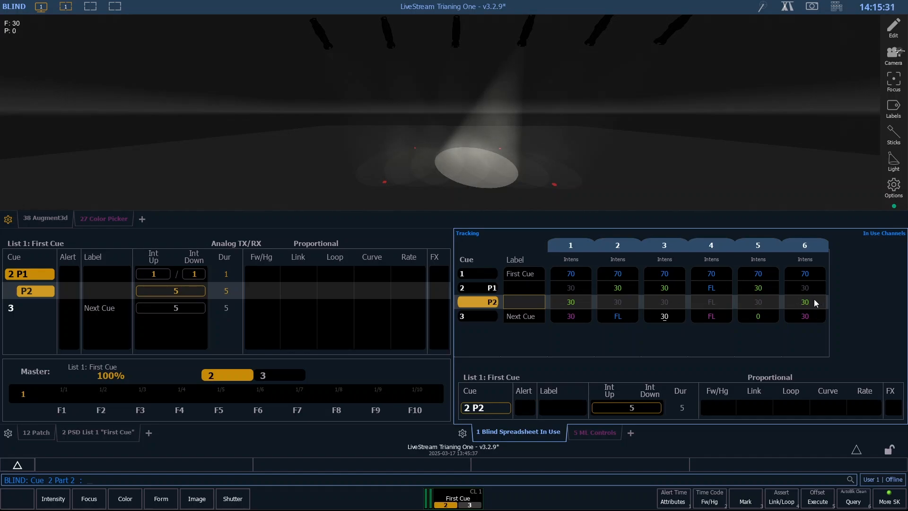
{"action": "key", "text": "F1"}
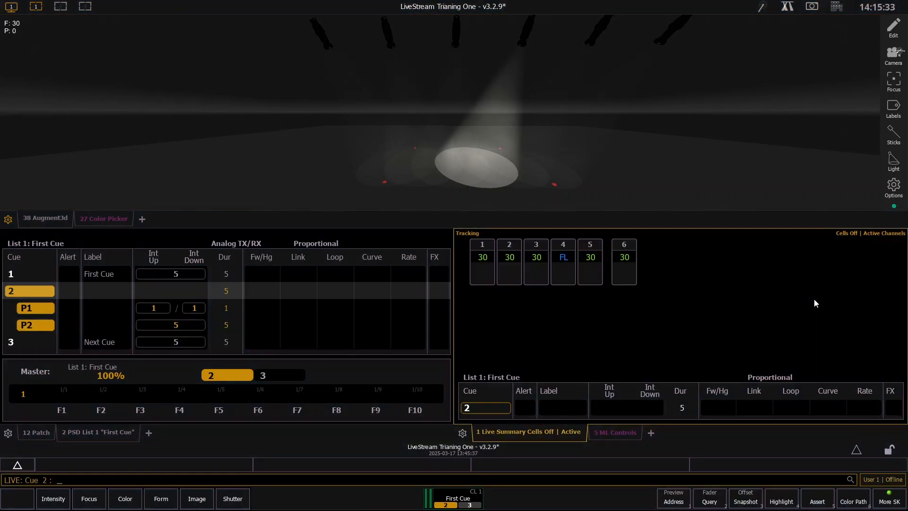
- Set the time of cue 2 part 2 to 12 seconds
{"action": "key", "text": "Down"}
{"action": "key", "text": "Up"}
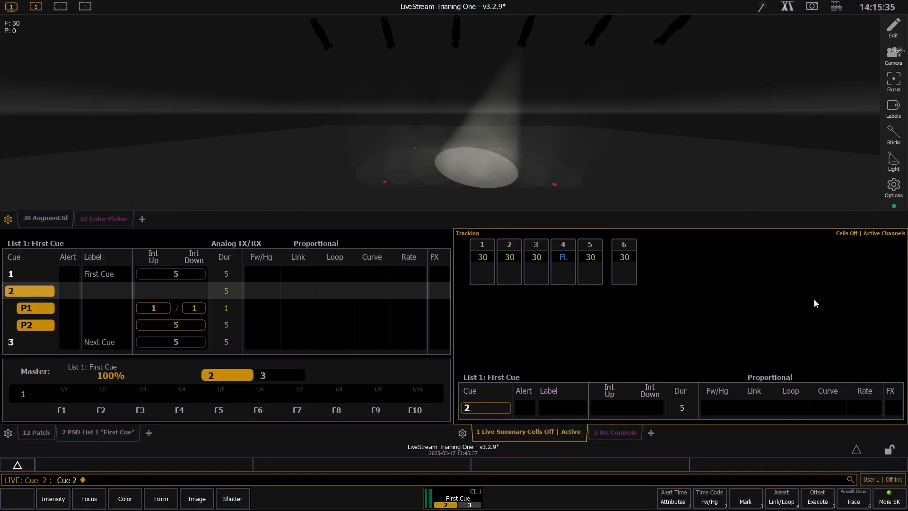
{"action": "key", "text": "p"}
{"action": "type", "text": "2"}
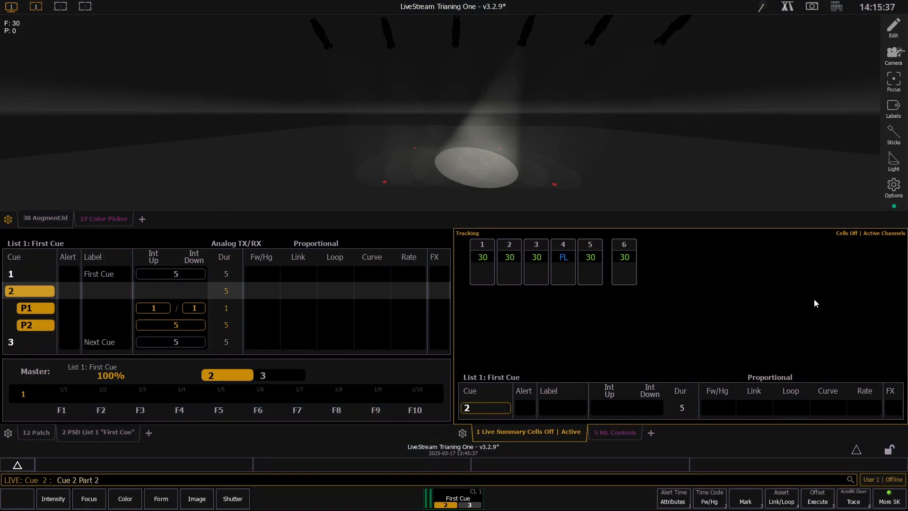
{"action": "type", "text": "i12"}
{"action": "key", "text": "Return"}
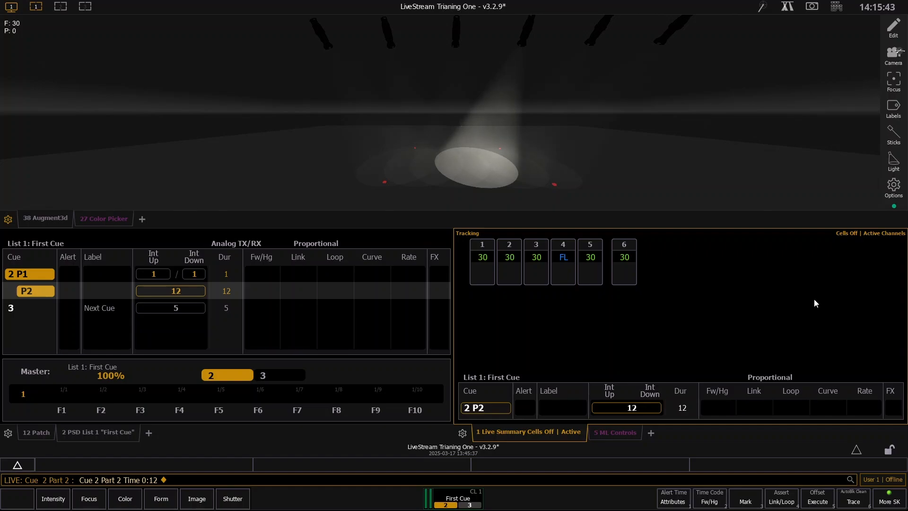
- Reset playback to before the first cue and run cues 1 and 2 to watch the part timing
{"action": "key", "text": "ctrl+g"}
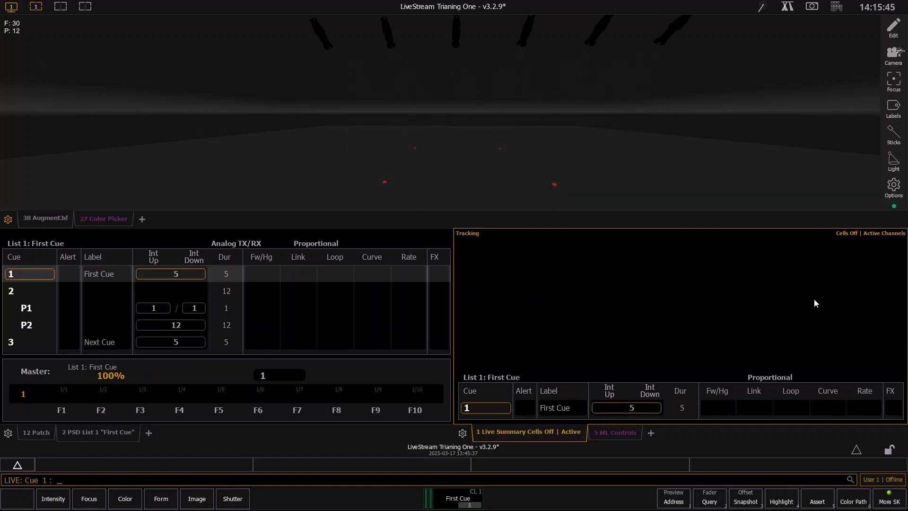
{"action": "key", "text": "ctrl+space"}
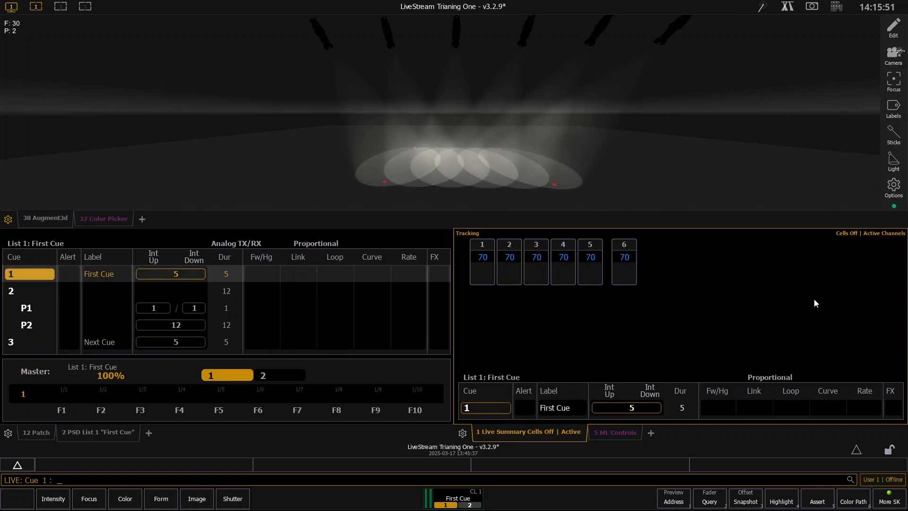
{"action": "key", "text": "ctrl+space"}
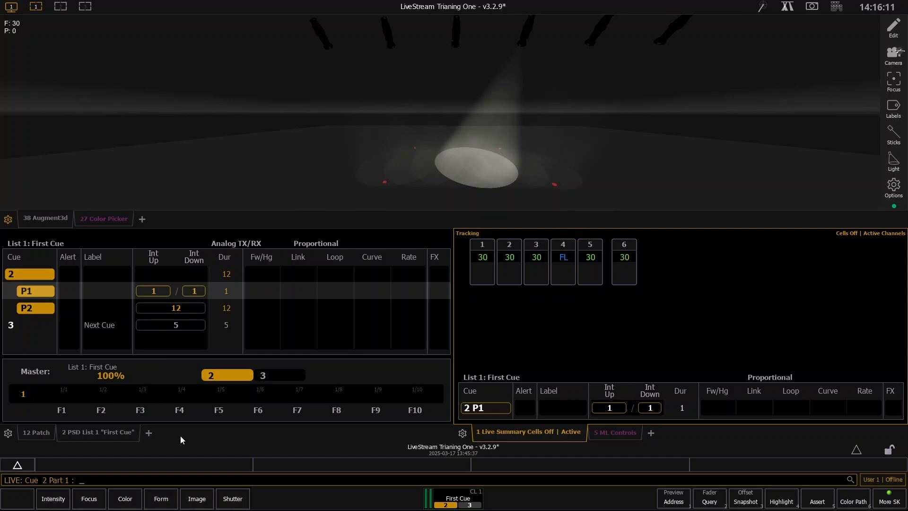
- Set the time of cue 2 part 2 to 20 seconds and play back the cue
{"action": "key", "text": "q"}
{"action": "type", "text": "2p"}
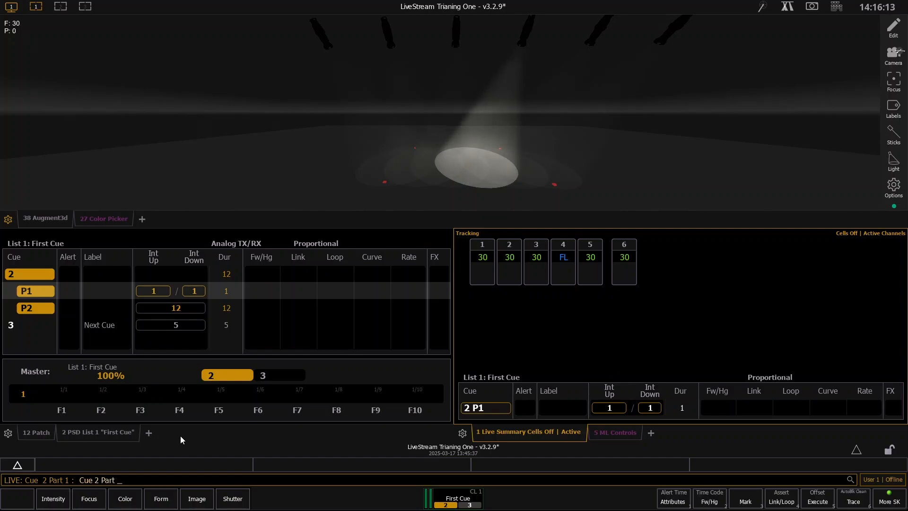
{"action": "type", "text": "2t"}
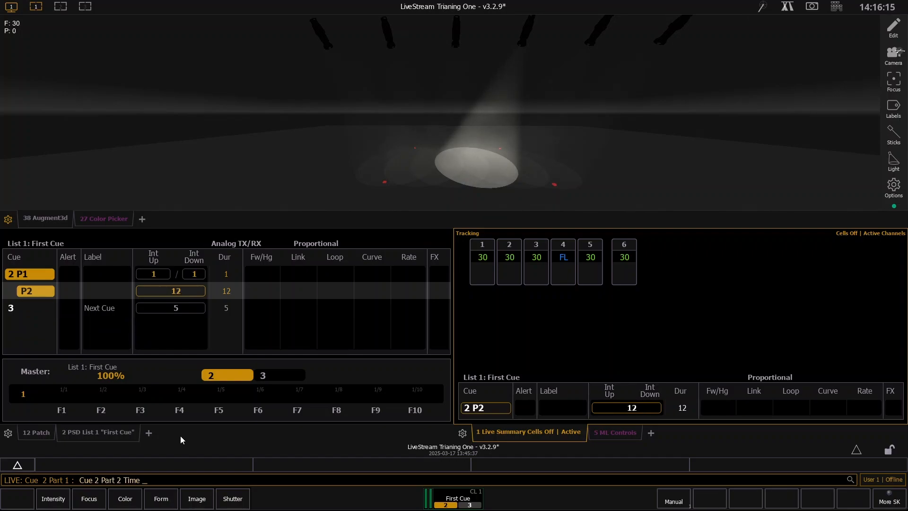
{"action": "type", "text": "20"}
{"action": "key", "text": "Return"}
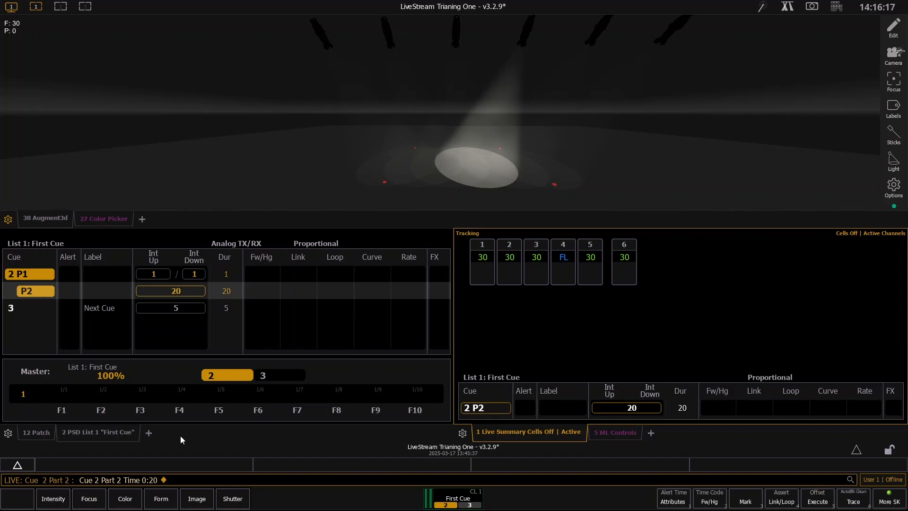
{"action": "key", "text": "ctrl+space"}
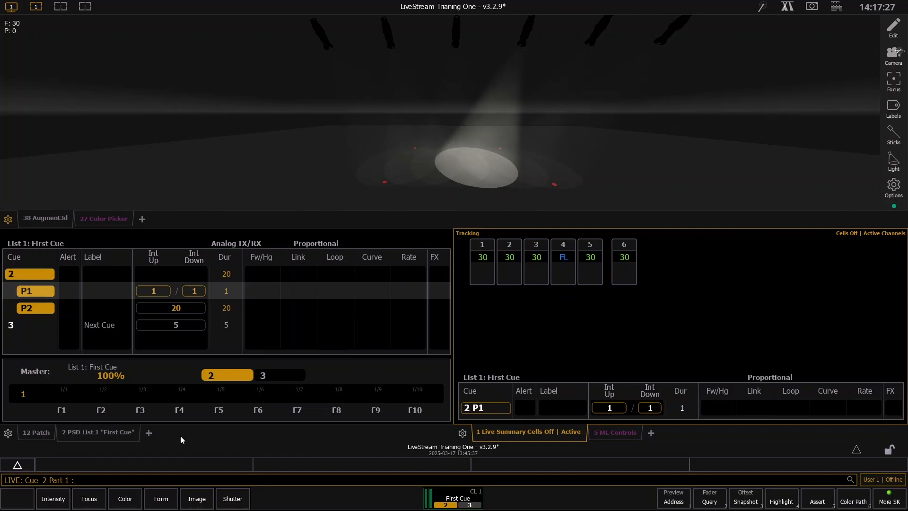
- Undo all commands back through the clearing of cue 2's delay using the command history
{"action": "key", "text": "ctrl+z"}
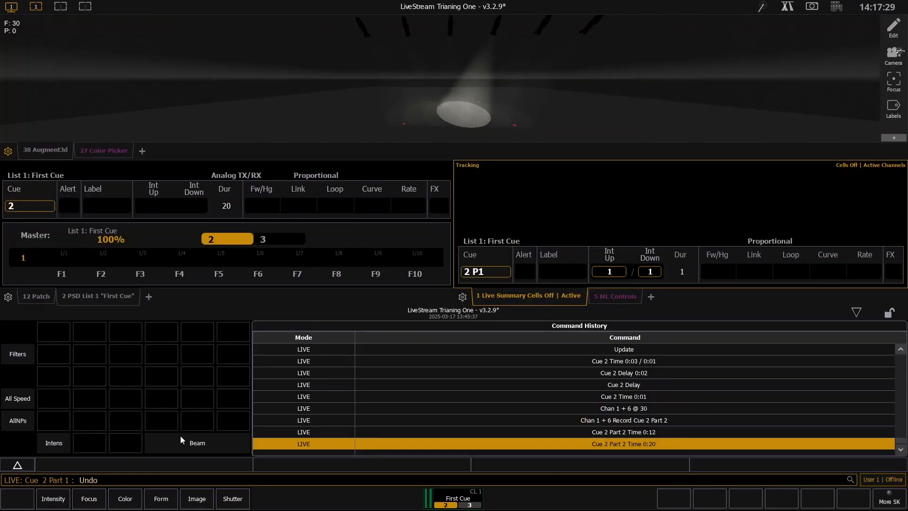
{"action": "key", "text": "ctrl+z"}
{"action": "key", "text": "ctrl+z"}
{"action": "key", "text": "ctrl+z"}
{"action": "key", "text": "ctrl+z"}
{"action": "key", "text": "ctrl+z"}
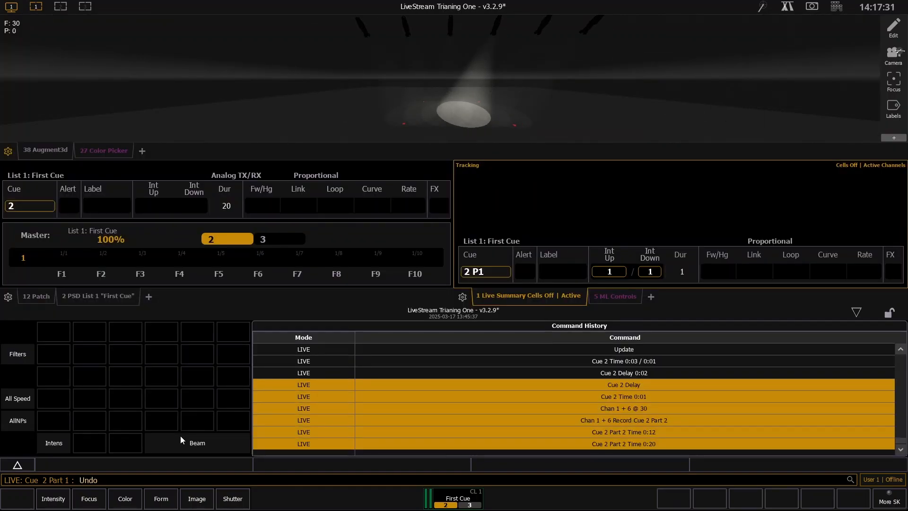
{"action": "key", "text": "Return"}
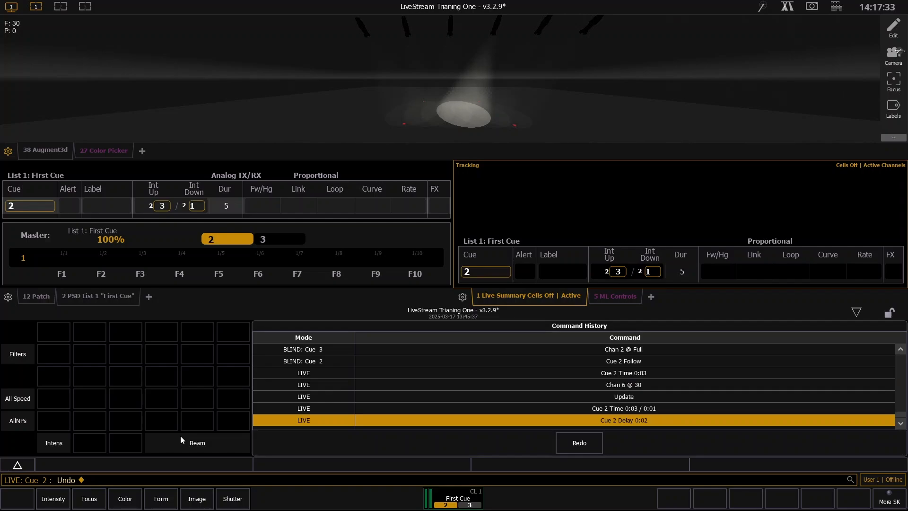
- Undo the 2-second delay, the 3/1 split time and the preceding Update, and close the command history
{"action": "key", "text": "ctrl+z"}
{"action": "key", "text": "ctrl+z"}
{"action": "key", "text": "ctrl+z"}
{"action": "key", "text": "ctrl+z"}
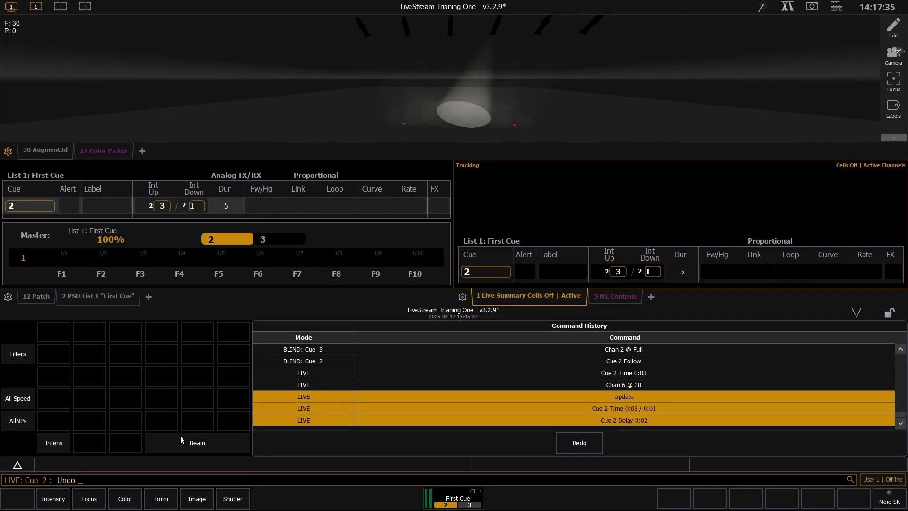
{"action": "key", "text": "Return"}
{"action": "key", "text": "Escape"}
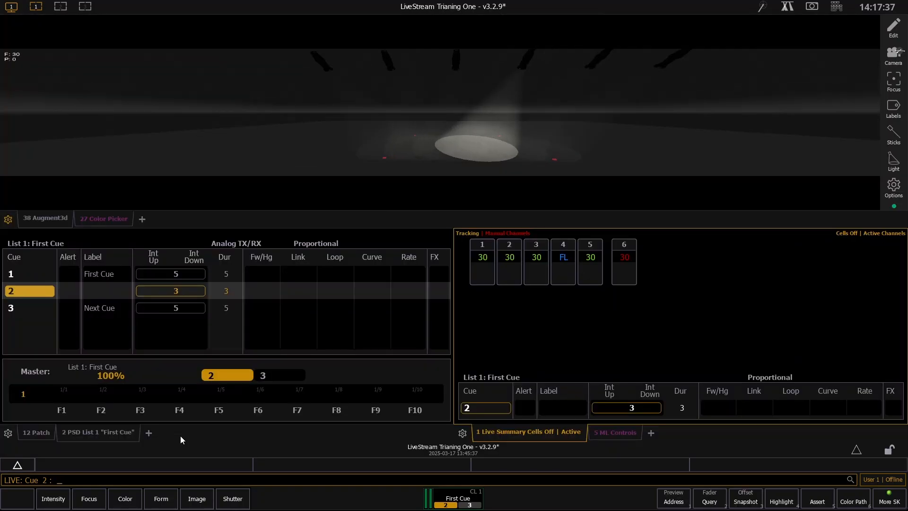
- Play back cue 2, set channels 1 through 6 to 20 percent, and update the cue
{"action": "key", "text": "F11"}
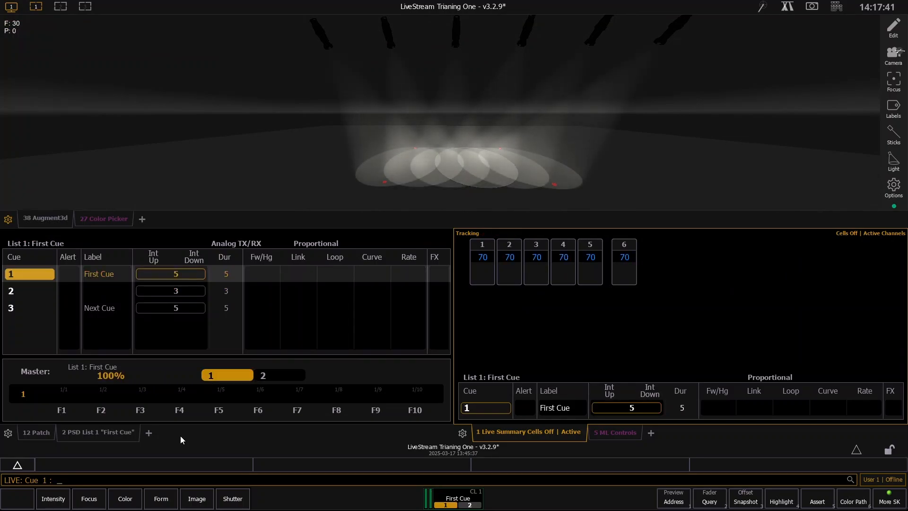
{"action": "key", "text": "ctrl+space"}
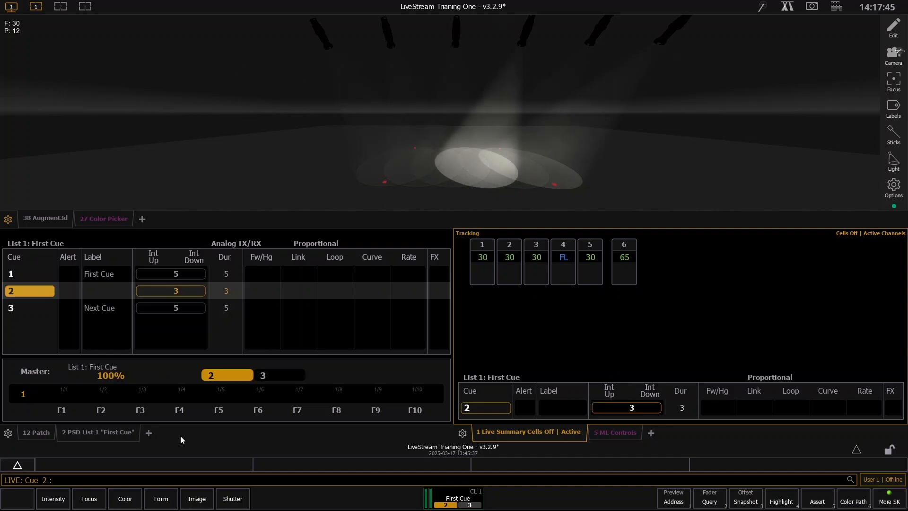
{"action": "type", "text": "1 +"}
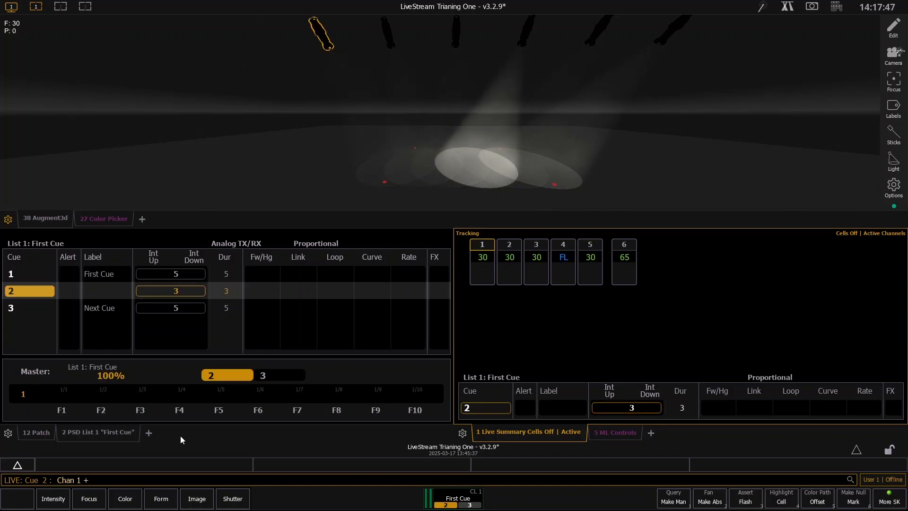
{"action": "type", "text": "t6a2"}
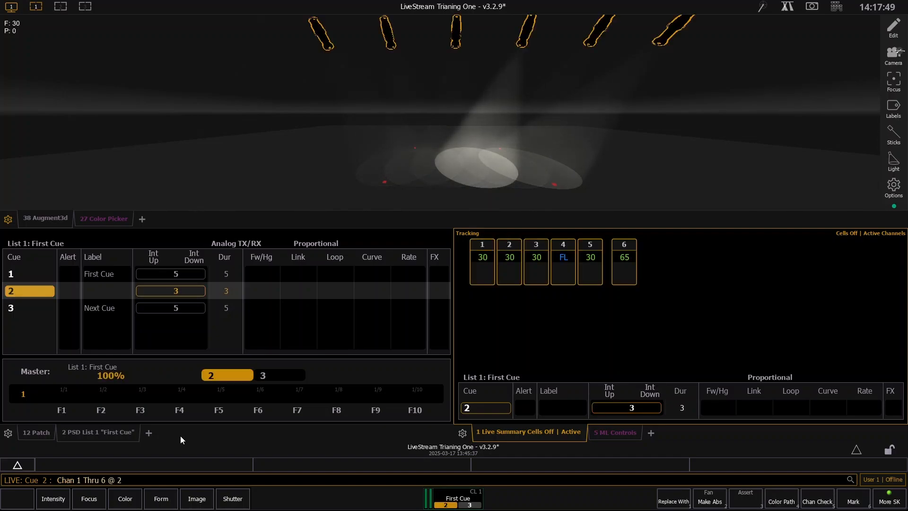
{"action": "type", "text": "0"}
{"action": "key", "text": "Return"}
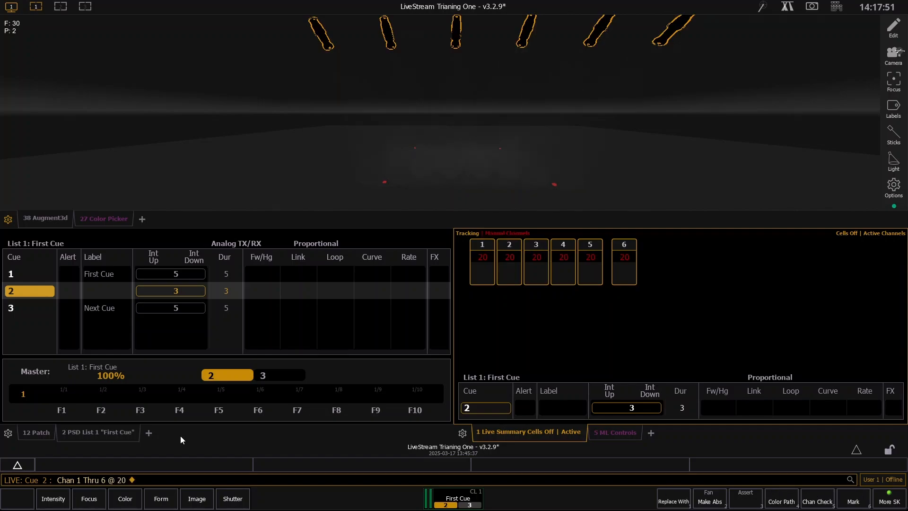
{"action": "key", "text": "u"}
{"action": "key", "text": "Return"}
- Return playback to cue 1 and run cue 2 to watch the updated fade
{"action": "key", "text": "ctrl+space"}
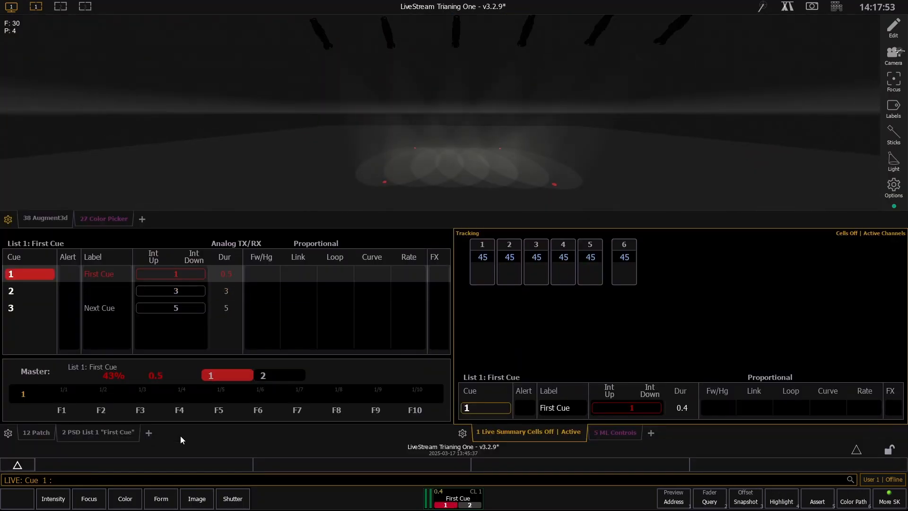
{"action": "key", "text": "ctrl+space"}
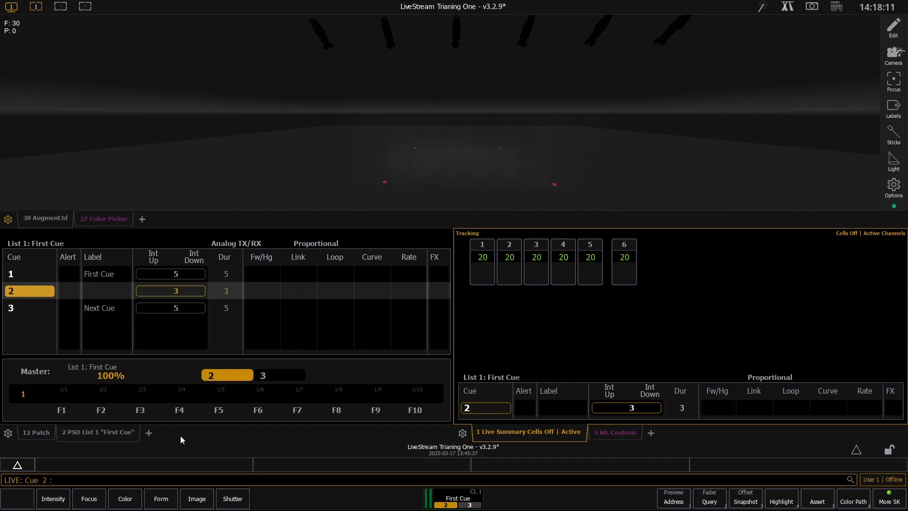
- Spread a delay of 0 thru 12 seconds across channels 1 thru 6 and update cue 2
{"action": "key", "text": "1"}
{"action": "key", "text": "t"}
{"action": "key", "text": "6"}
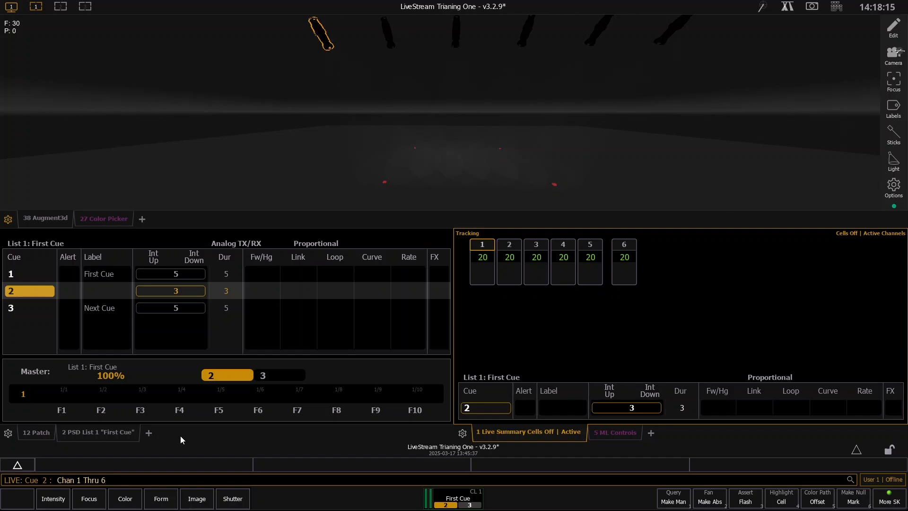
{"action": "key", "text": "d"}
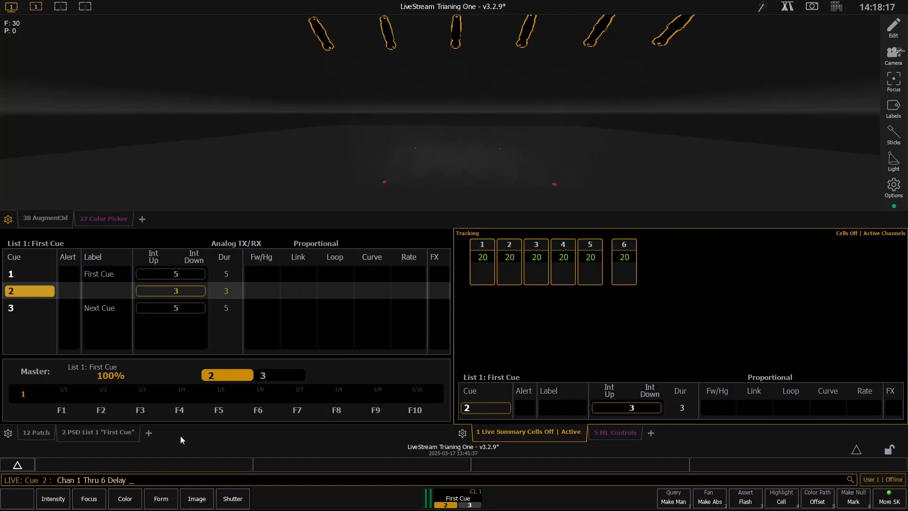
{"action": "key", "text": "t"}
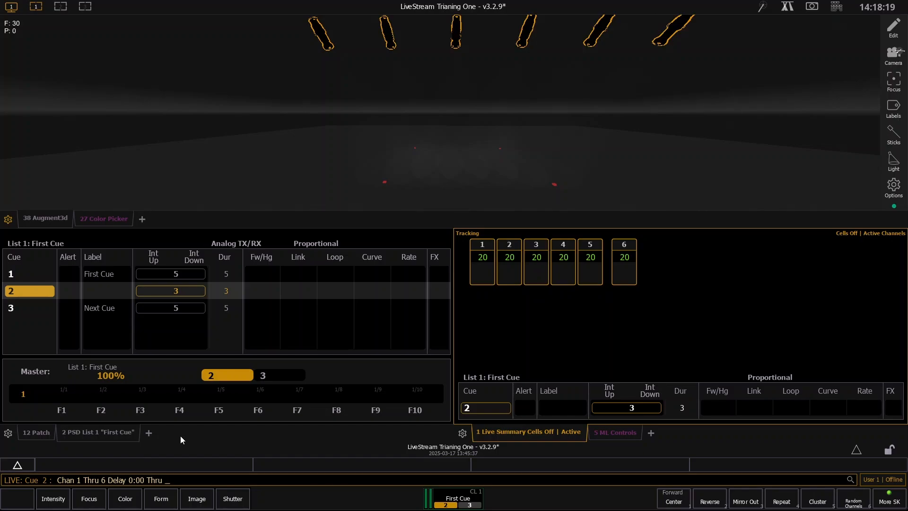
{"action": "type", "text": "12"}
{"action": "key", "text": "Return"}
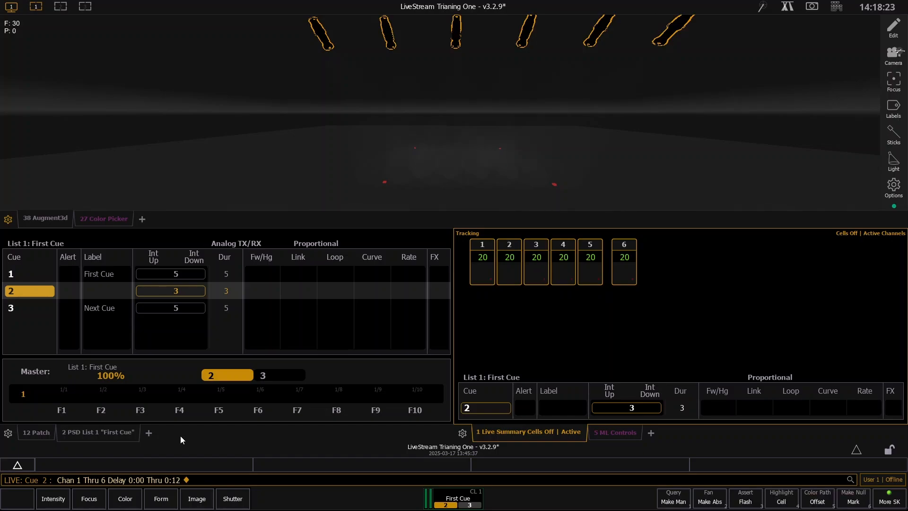
{"action": "key", "text": "u"}
{"action": "key", "text": "Return"}
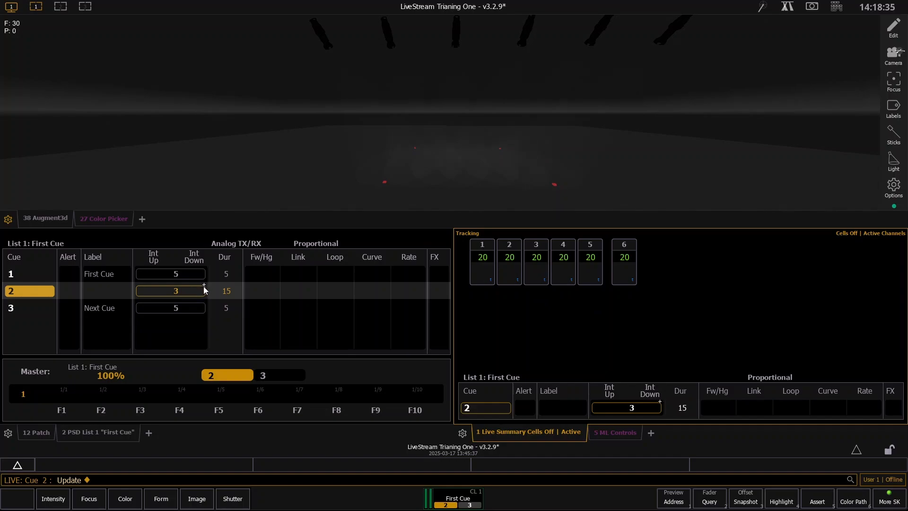
- Return playback to cue 1 and run cue 2 to watch the staggered channel delays
{"action": "key", "text": "F11"}
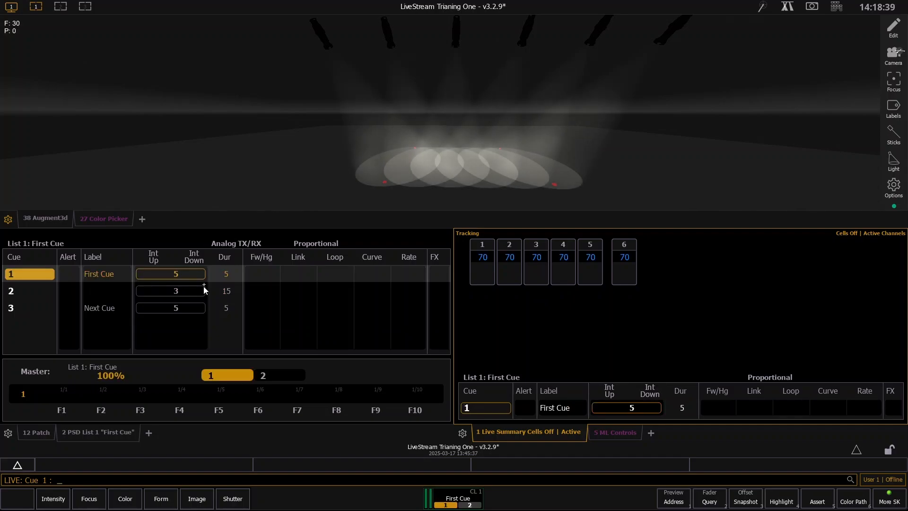
{"action": "key", "text": "F12"}
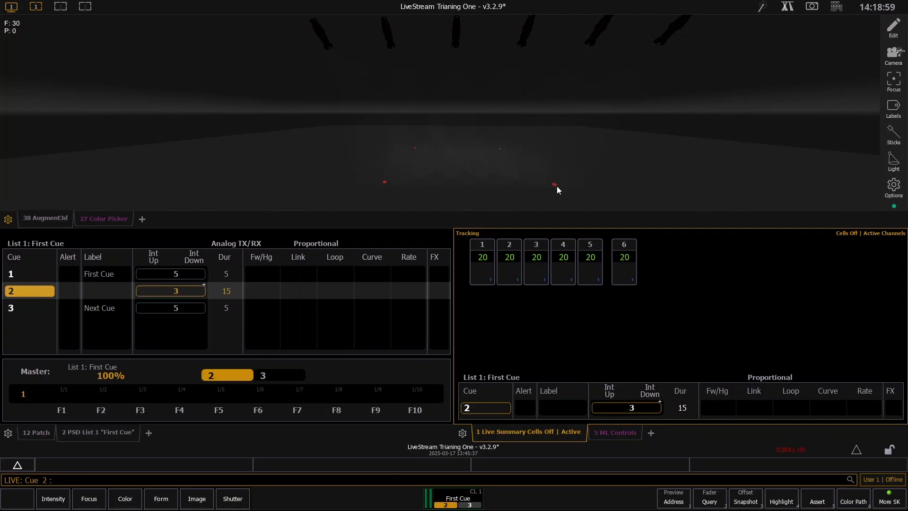
{"action": "key", "text": "u"}
{"action": "key", "text": "BackSpace"}
{"action": "key", "text": "shift+Return"}
{"action": "key", "text": "BackSpace"}
{"action": "key", "text": "BackSpace"}
{"action": "key", "text": "BackSpace"}
{"action": "key", "text": "BackSpace"}
{"action": "key", "text": "BackSpace"}
{"action": "key", "text": "BackSpace"}
{"action": "key", "text": "BackSpace"}
{"action": "key", "text": "BackSpace"}
- Recall the delay command for channels 1 thru 6, change its range to 0 thru 3 seconds, and update cue 2
{"action": "key", "text": "shift+Return"}
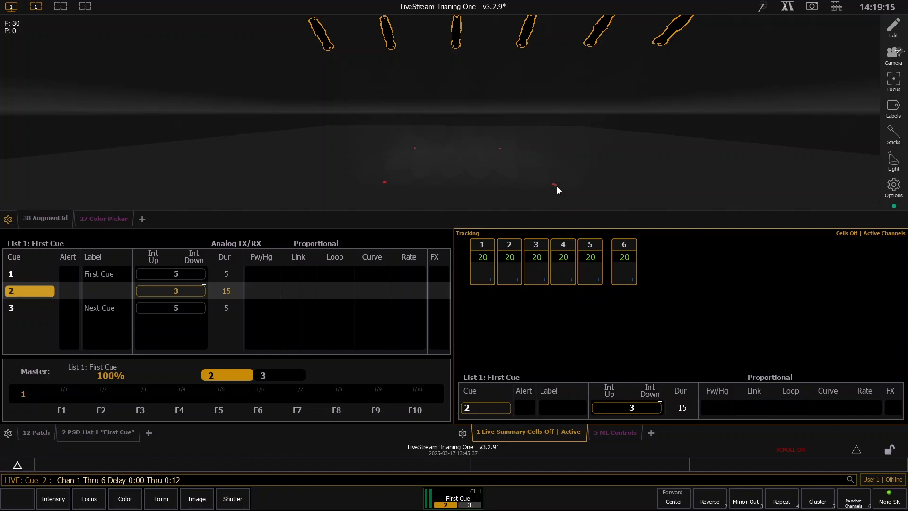
{"action": "key", "text": "BackSpace"}
{"action": "key", "text": "BackSpace"}
{"action": "type", "text": "3"}
{"action": "key", "text": "Return"}
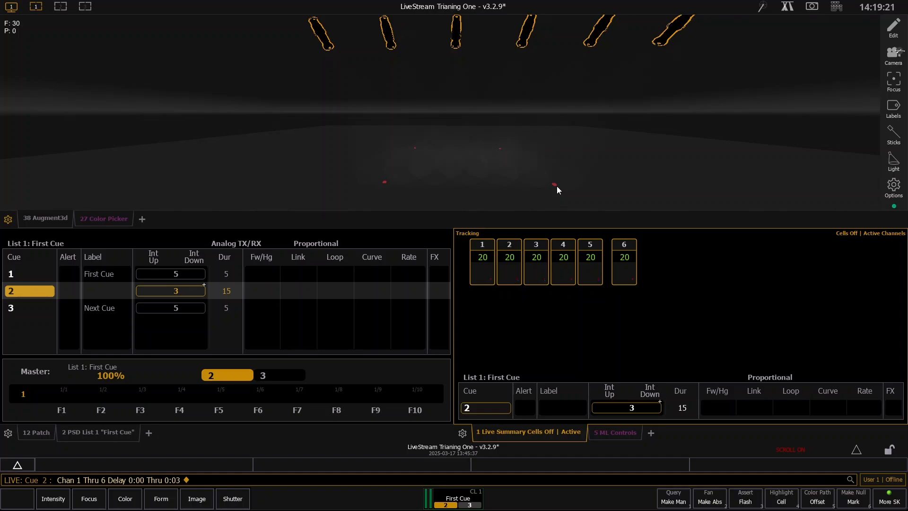
{"action": "key", "text": "u"}
{"action": "key", "text": "Return"}
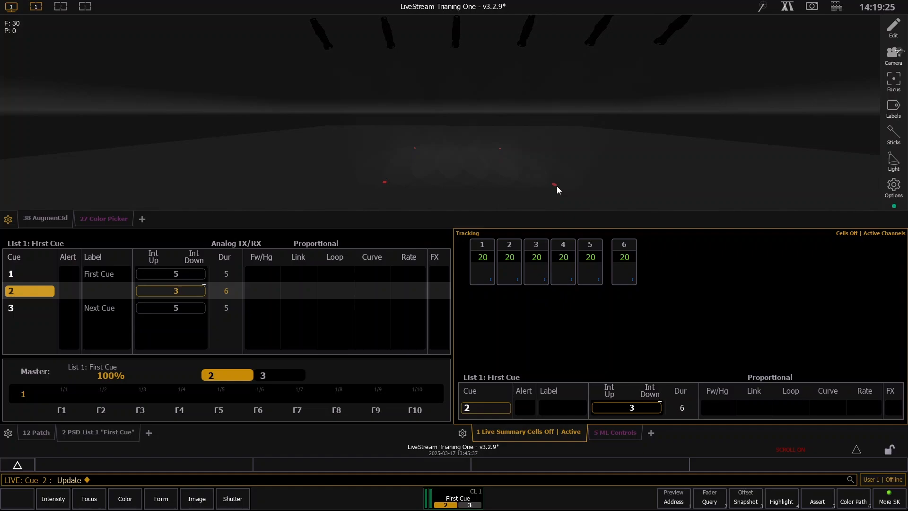
- Go back to cue 1 and play cue 2 to check the shortened delay spread
{"action": "key", "text": "F11"}
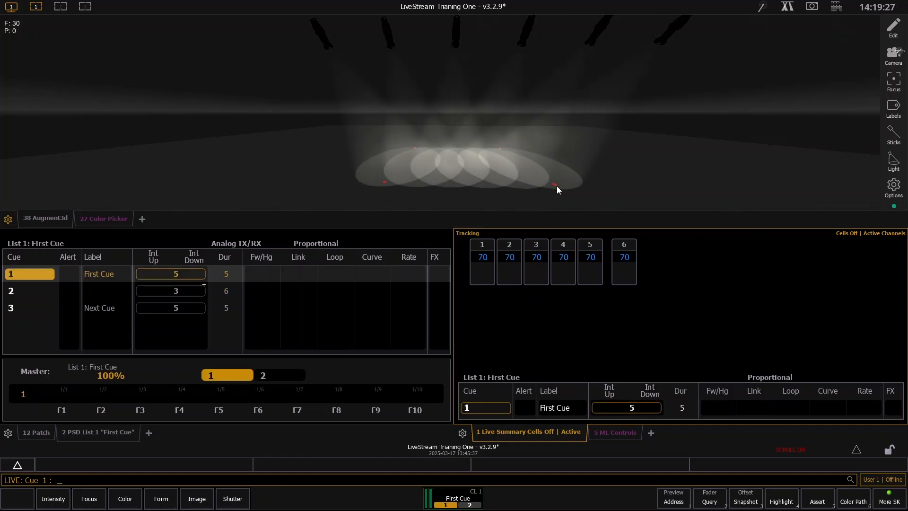
{"action": "key", "text": "ctrl+space"}
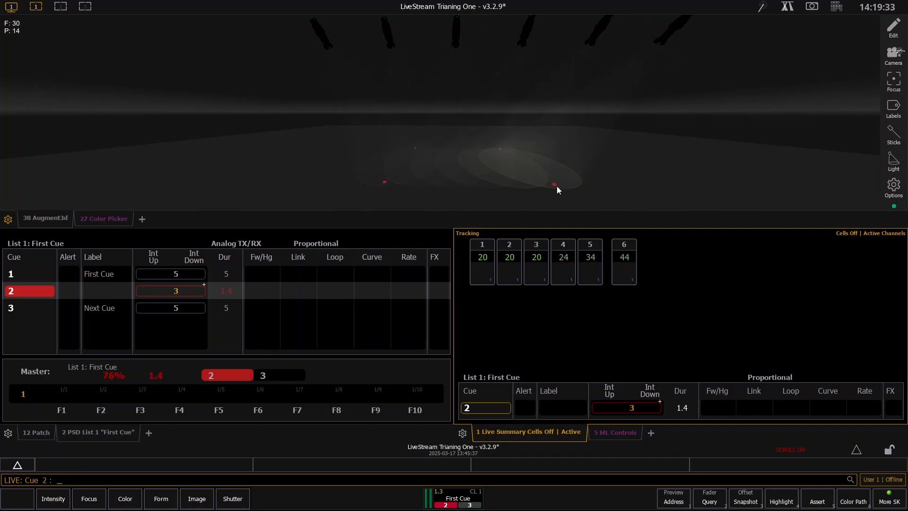
- Set cue 2's time to 2 seconds and replay it from cue 1
{"action": "key", "text": "t"}
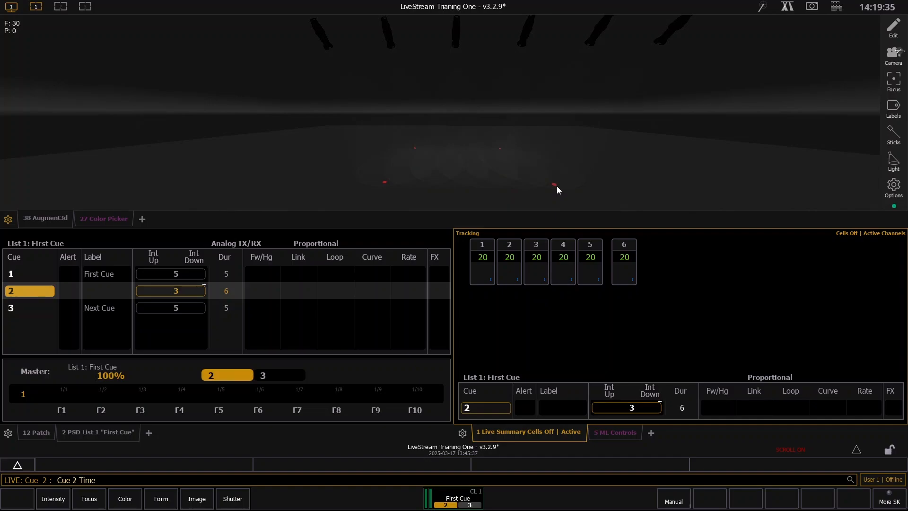
{"action": "key", "text": "2"}
{"action": "key", "text": "Return"}
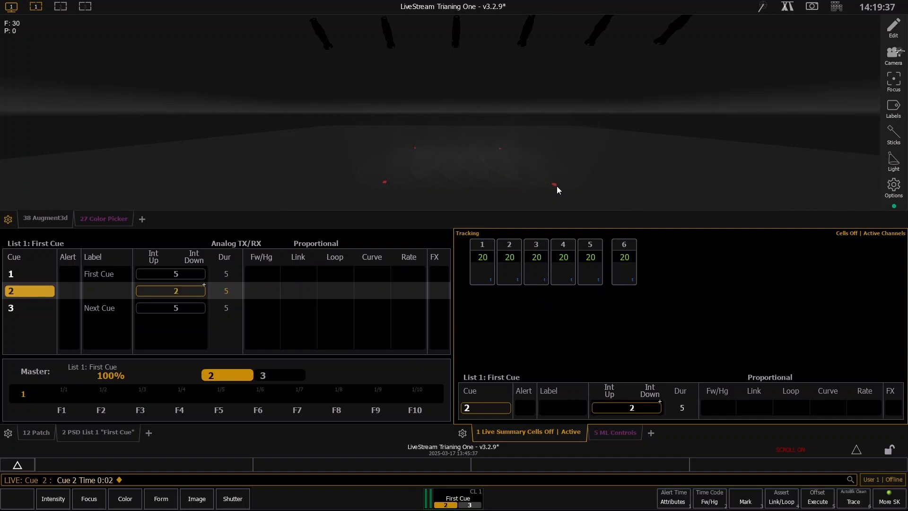
{"action": "key", "text": "F11"}
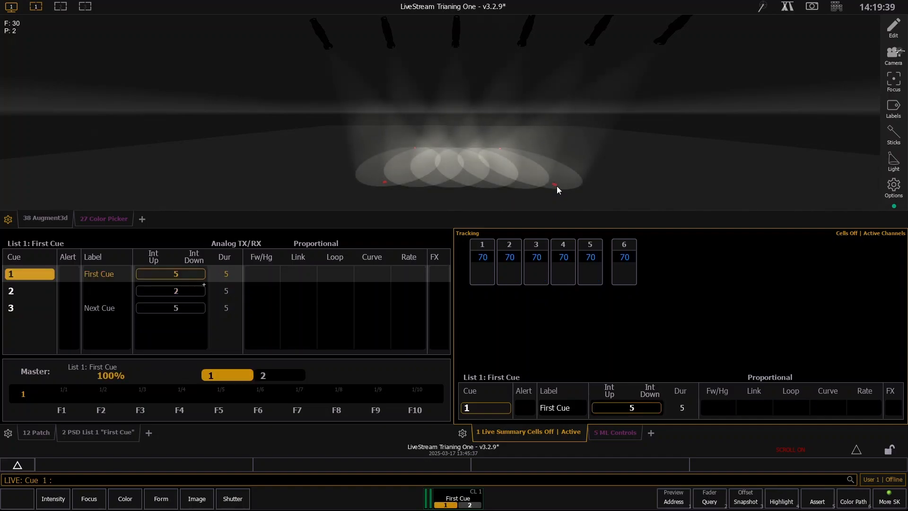
{"action": "key", "text": "ctrl+space"}
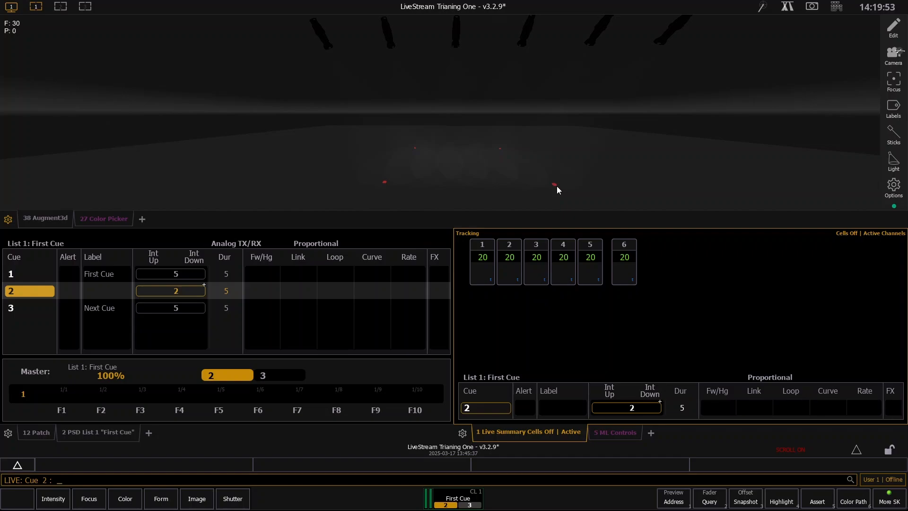
- Apply a Mirror Out offset to channels 1 thru 6 with a time of 0 thru 3 seconds and update cue 2
{"action": "key", "text": "i"}
{"action": "type", "text": "1t6"}
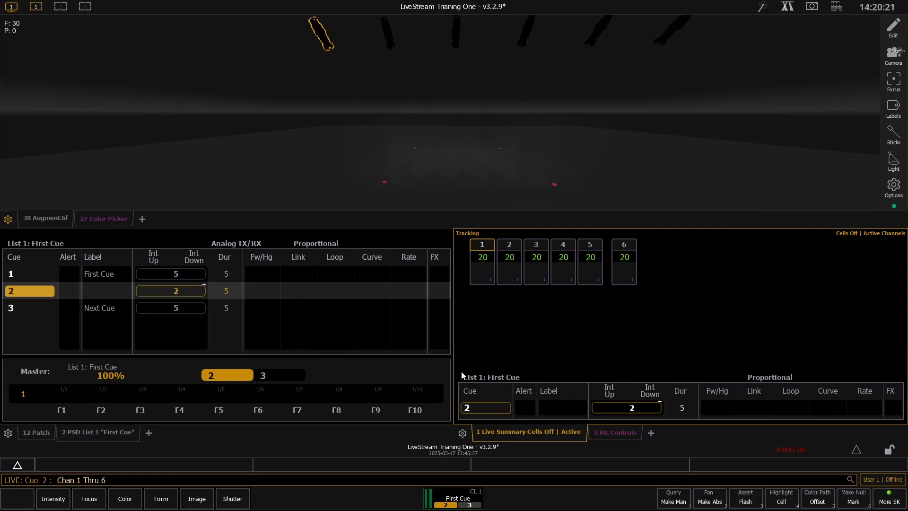
{"action": "left_click", "coordinate": [824, 504]}
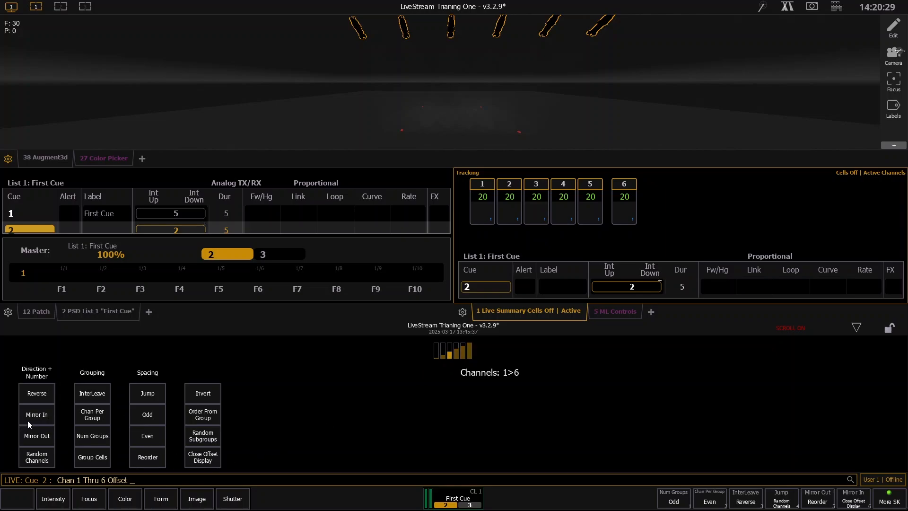
{"action": "left_click", "coordinate": [47, 432]}
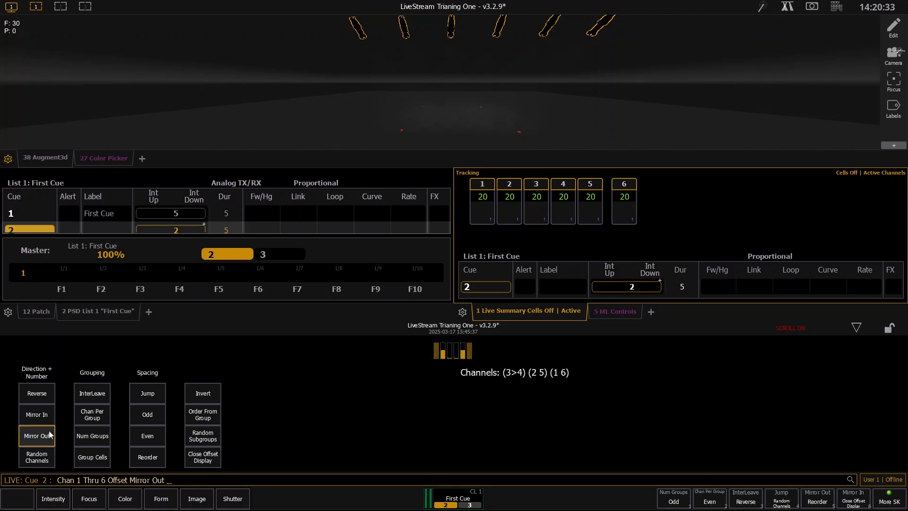
{"action": "key", "text": "i"}
{"action": "key", "text": "0"}
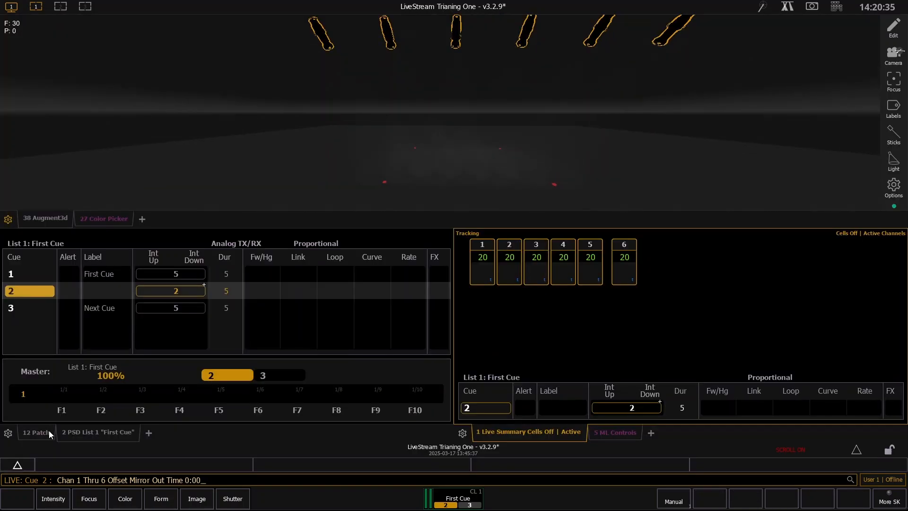
{"action": "key", "text": "t"}
{"action": "key", "text": "3"}
{"action": "key", "text": "Return"}
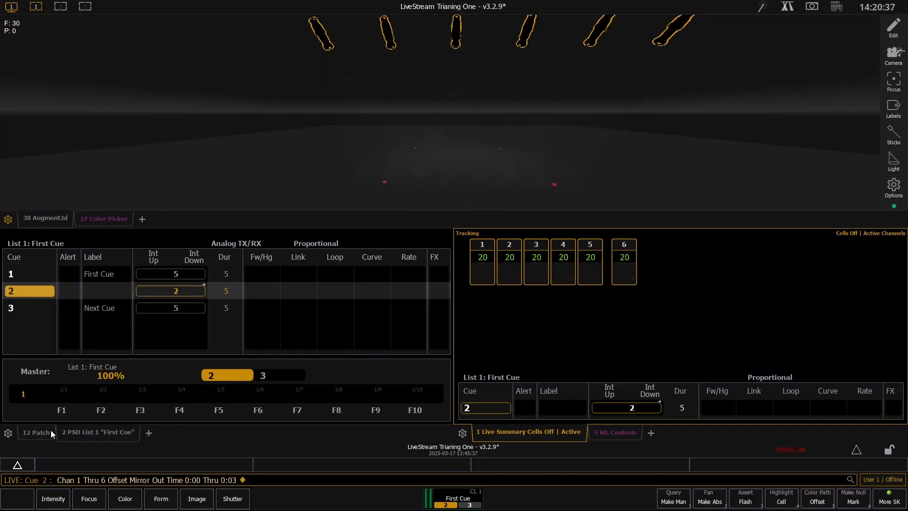
{"action": "key", "text": "u"}
{"action": "key", "text": "Return"}
- Replay cue 2 from cue 1 and briefly display the channels' timing values
{"action": "key", "text": "ctrl+alt+space"}
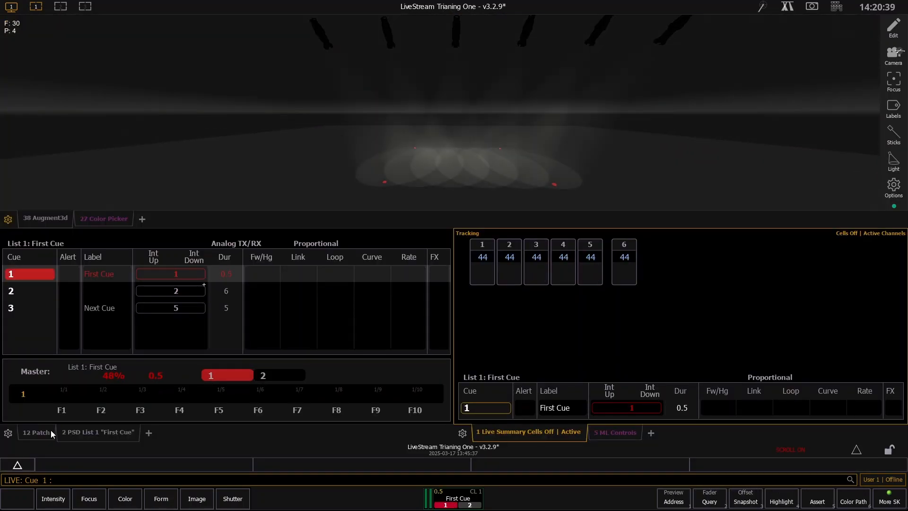
{"action": "key", "text": "ctrl+space"}
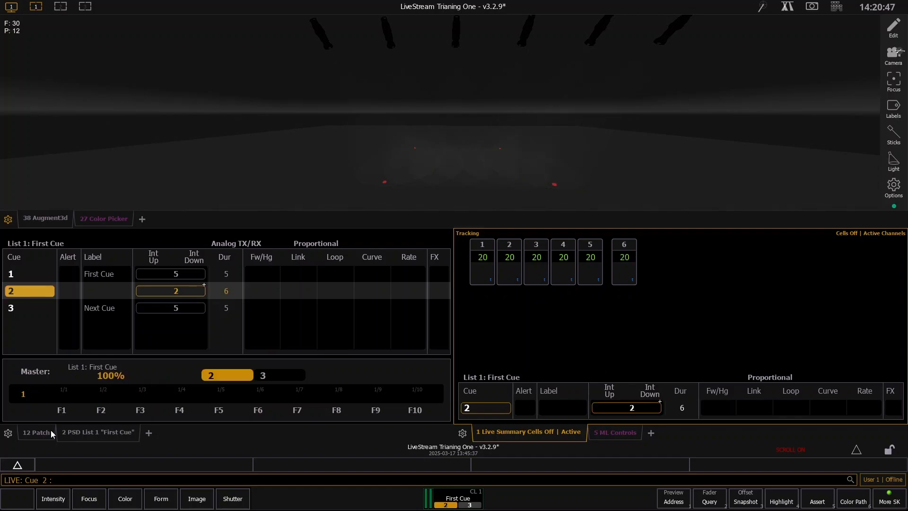
{"action": "key", "text": "t"}
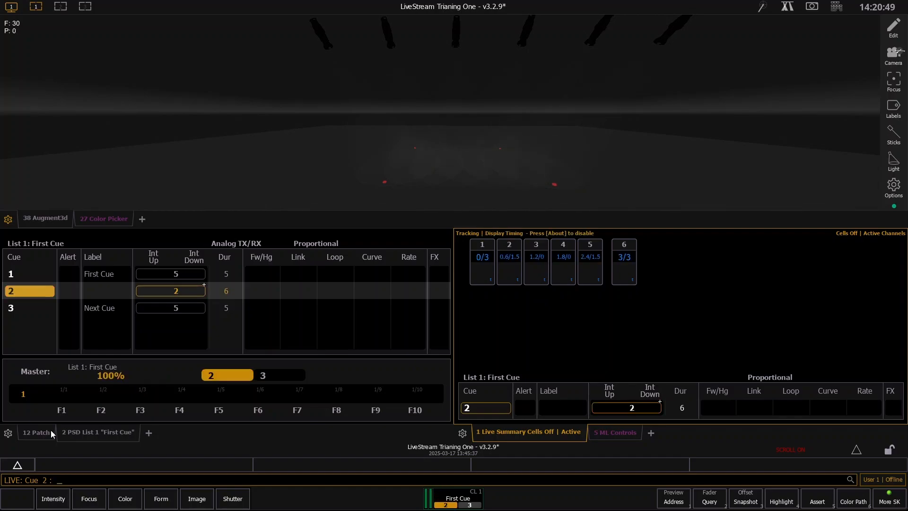
{"action": "key", "text": "t"}
- Recall the last channel command and trim it back to channels 1 thru 6 with the Mirror Out offset
{"action": "key", "text": "u"}
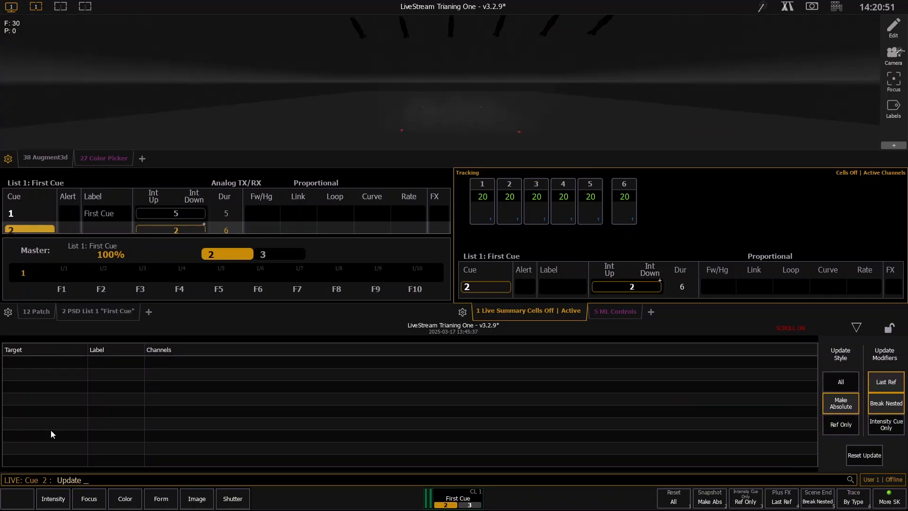
{"action": "key", "text": "shift+Return"}
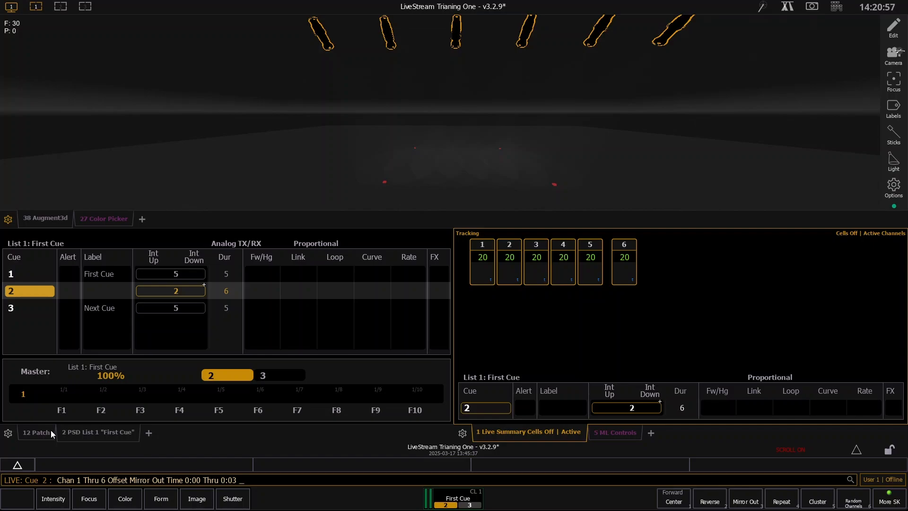
{"action": "key", "text": "Return"}
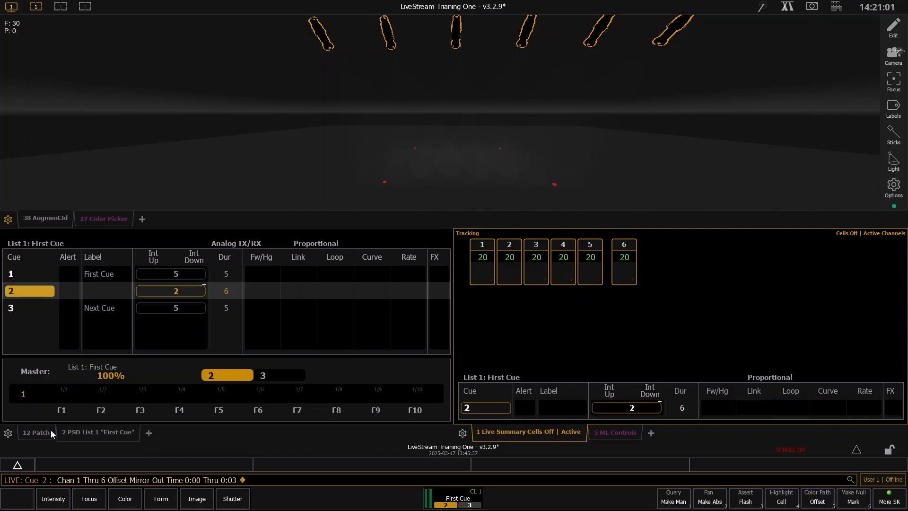
{"action": "key", "text": "BackSpace"}
{"action": "key", "text": "BackSpace"}
{"action": "key", "text": "BackSpace"}
{"action": "key", "text": "BackSpace"}
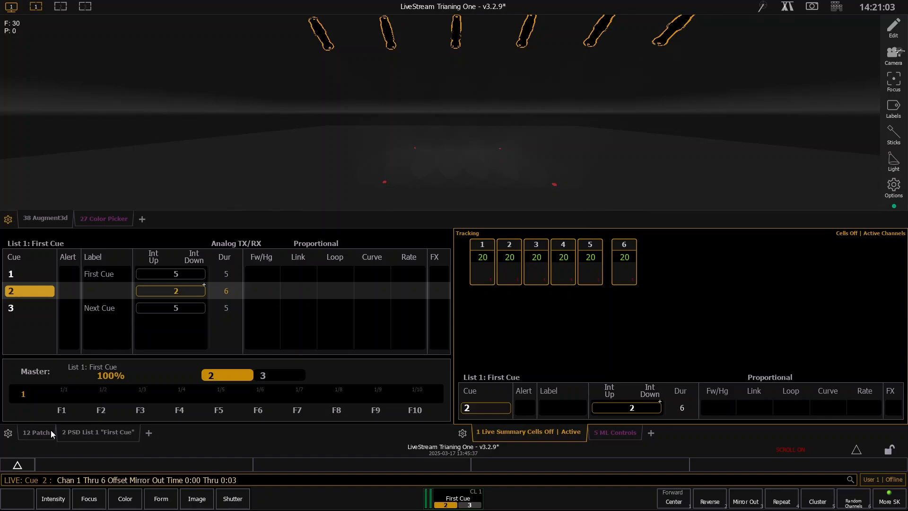
{"action": "key", "text": "BackSpace"}
{"action": "key", "text": "BackSpace"}
{"action": "key", "text": "BackSpace"}
{"action": "key", "text": "BackSpace"}
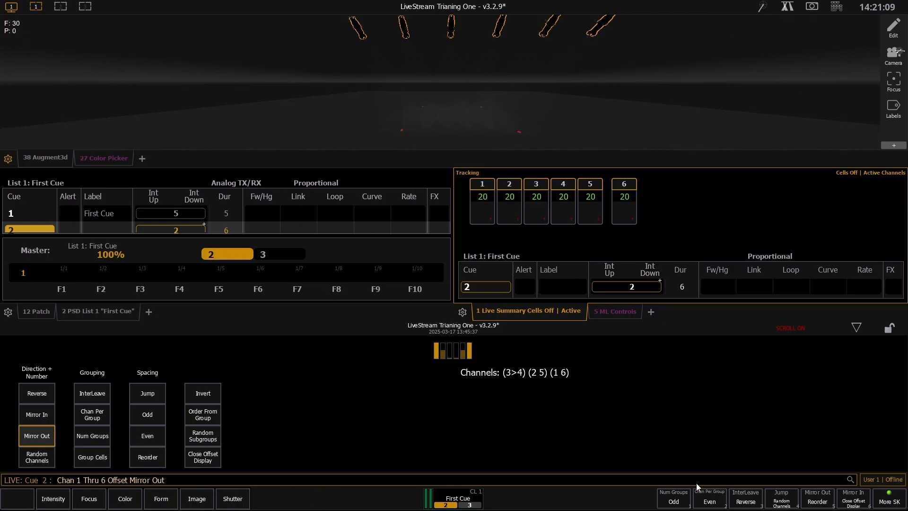
- Add a forward fan with a time of 0 thru 3 seconds to the Mirror Out channel command
{"action": "left_click", "coordinate": [837, 7]}
{"action": "left_click", "coordinate": [677, 240]}
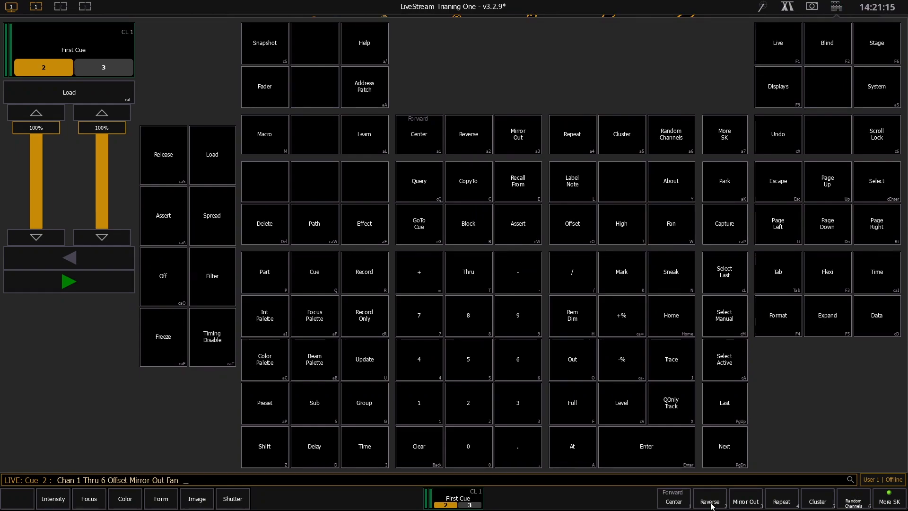
{"action": "left_click", "coordinate": [837, 6]}
{"action": "left_click", "coordinate": [891, 501]}
{"action": "left_click", "coordinate": [680, 500]}
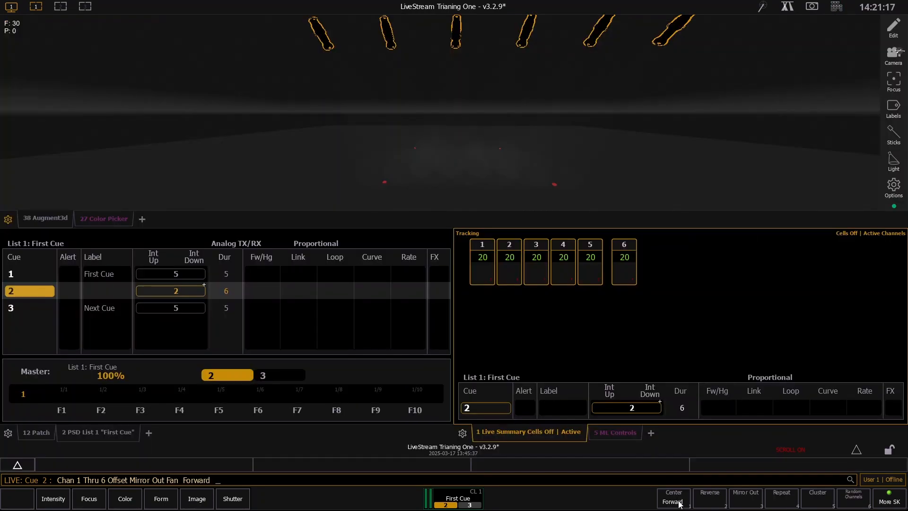
{"action": "type", "text": "ime "}
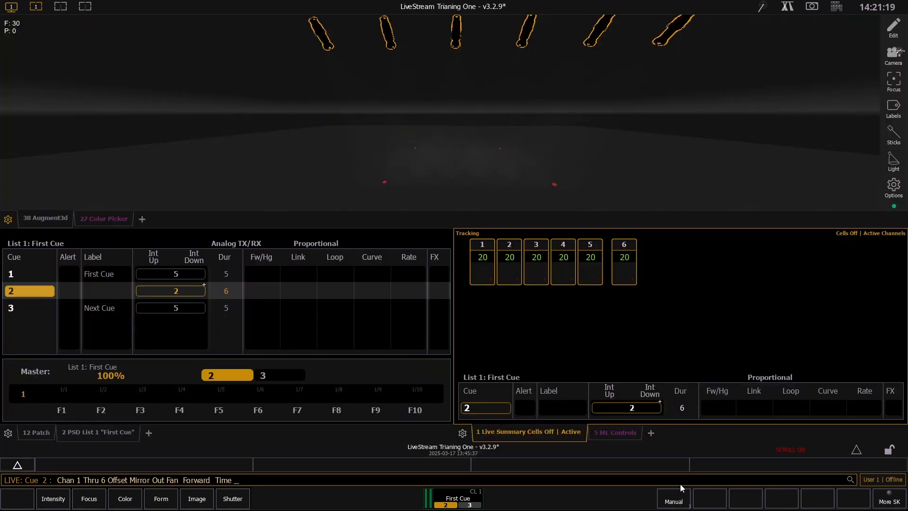
{"action": "type", "text": "0t3"}
{"action": "key", "text": "Return"}
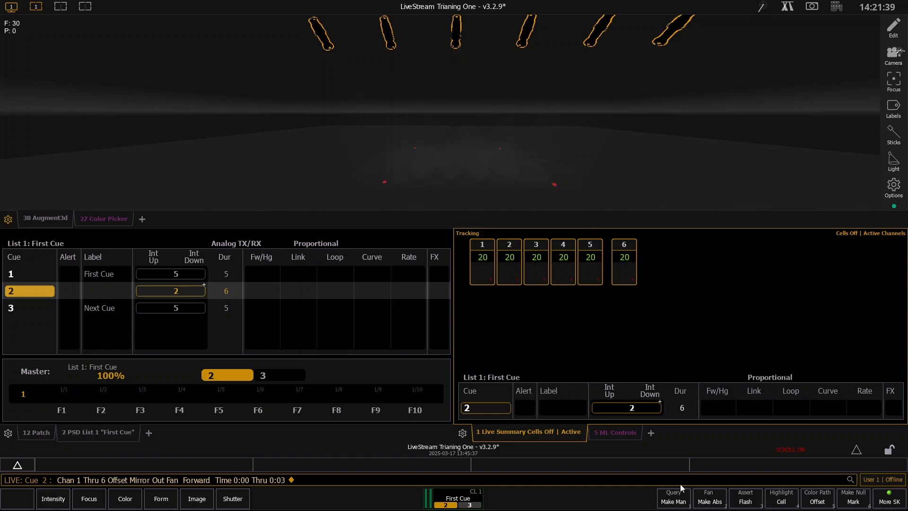
- Set cue 2's time to 5 seconds and update the cue
{"action": "key", "text": "q"}
{"action": "key", "text": "2"}
{"action": "key", "text": "i"}
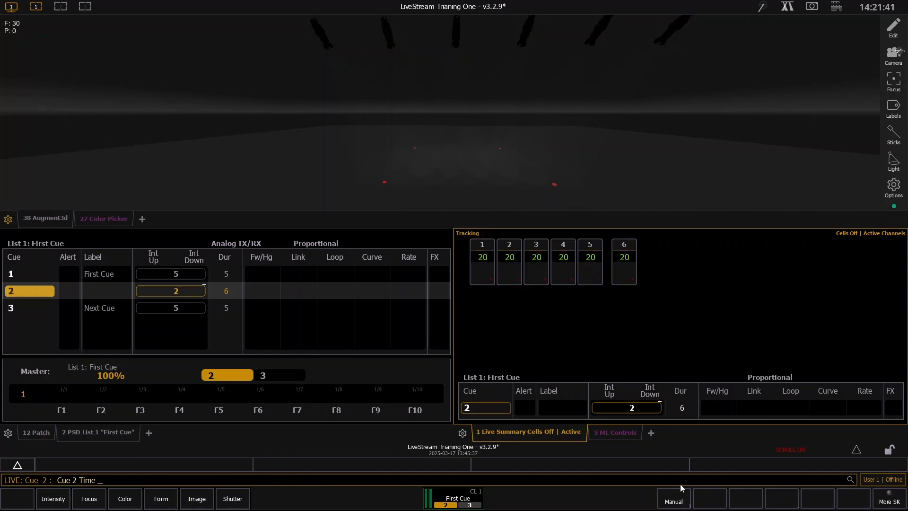
{"action": "key", "text": "Return"}
{"action": "key", "text": "u"}
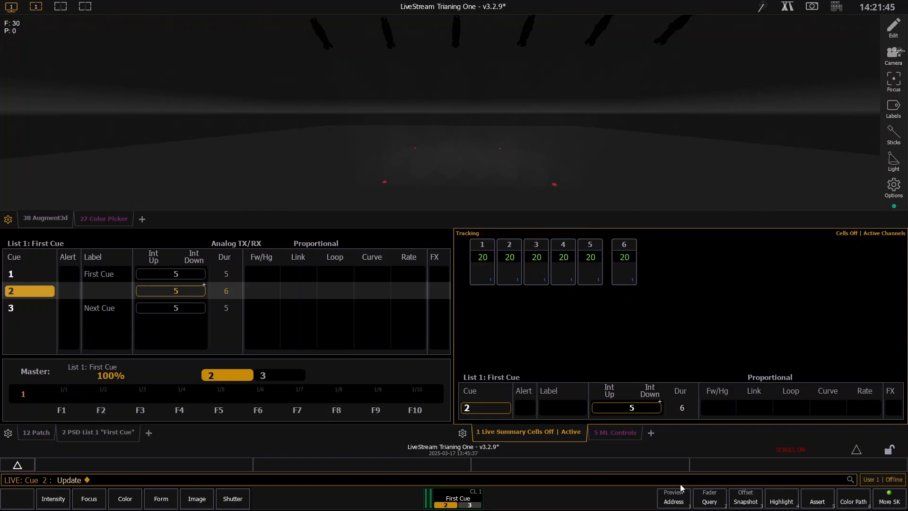
- Try to clear the discrete timing of channels 1 thru 6 with a Time Delay command that has no value
{"action": "key", "text": "1"}
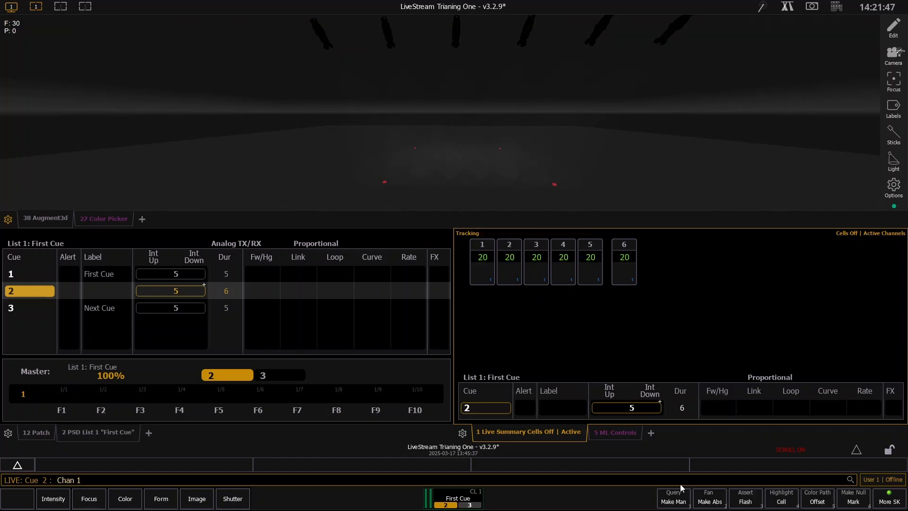
{"action": "key", "text": "t"}
{"action": "key", "text": "6"}
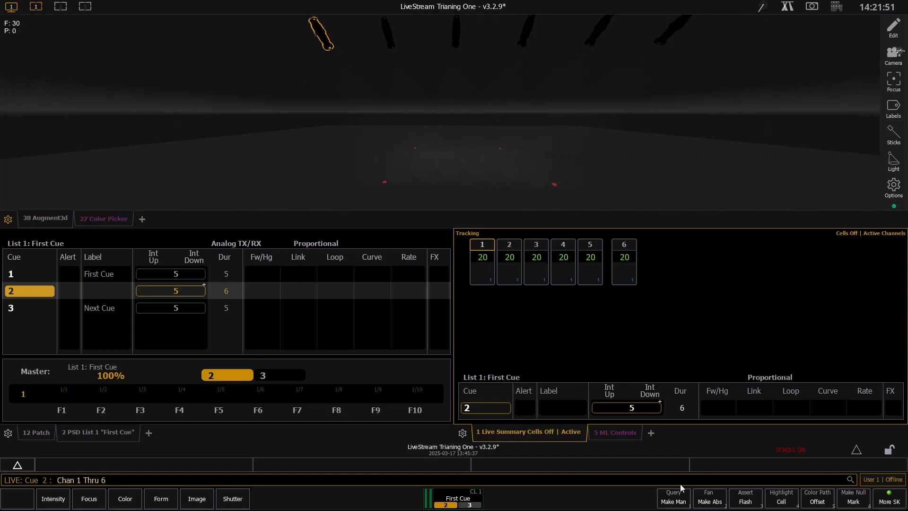
{"action": "key", "text": "i"}
{"action": "key", "text": "d"}
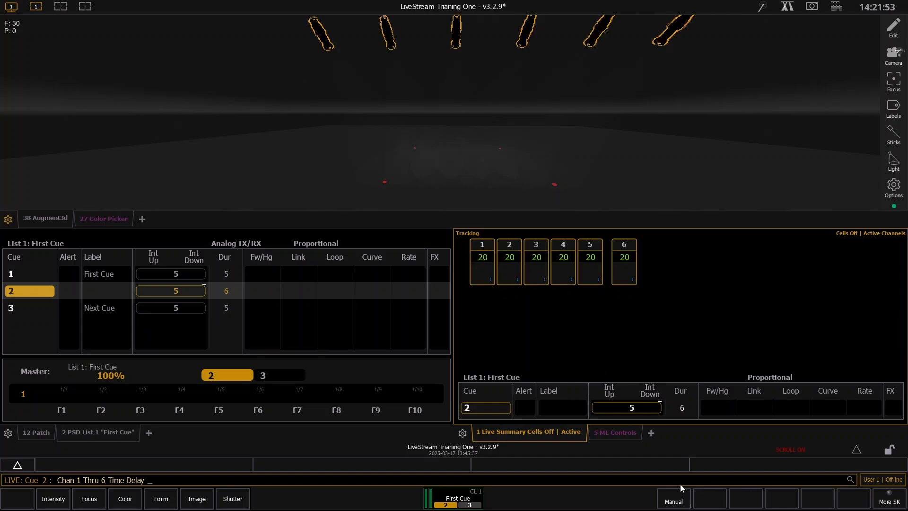
{"action": "key", "text": "Return"}
{"action": "key", "text": "BackSpace"}
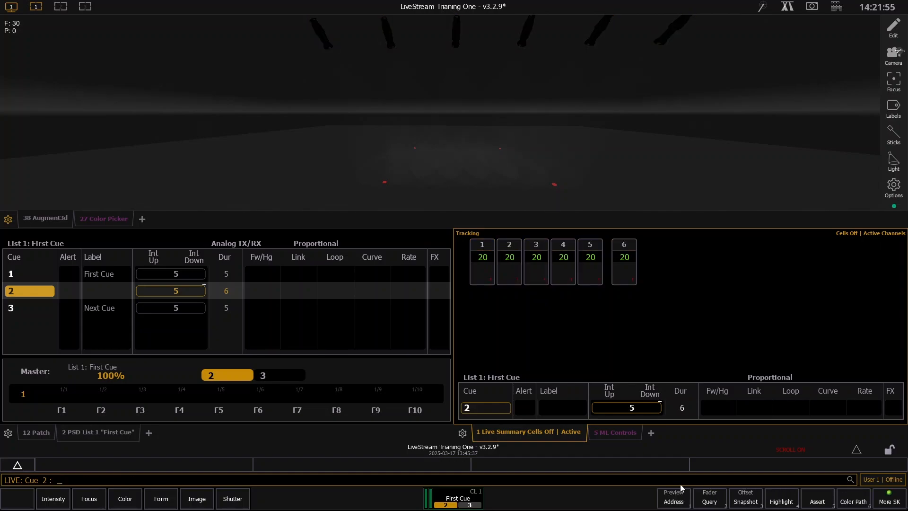
- Display the delay and time values of channels 1 thru 6 and return to their intensity levels
{"action": "key", "text": "i"}
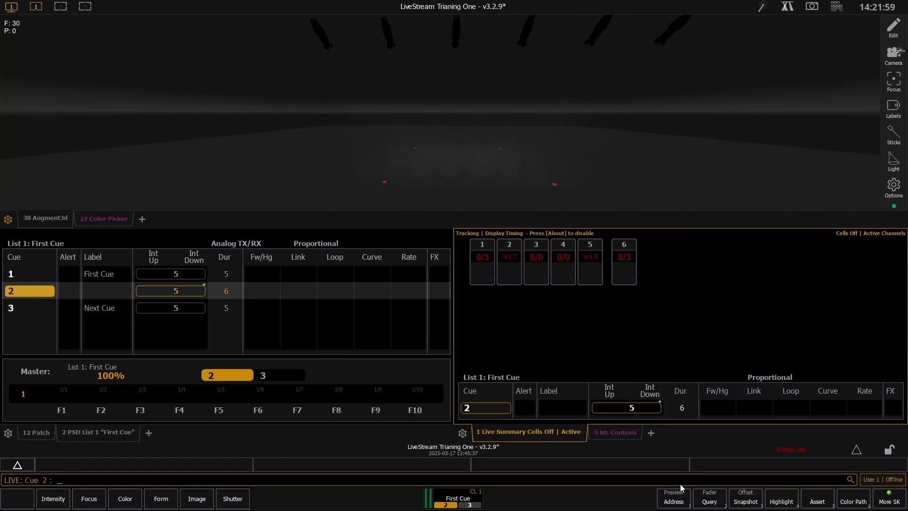
{"action": "key", "text": "i"}
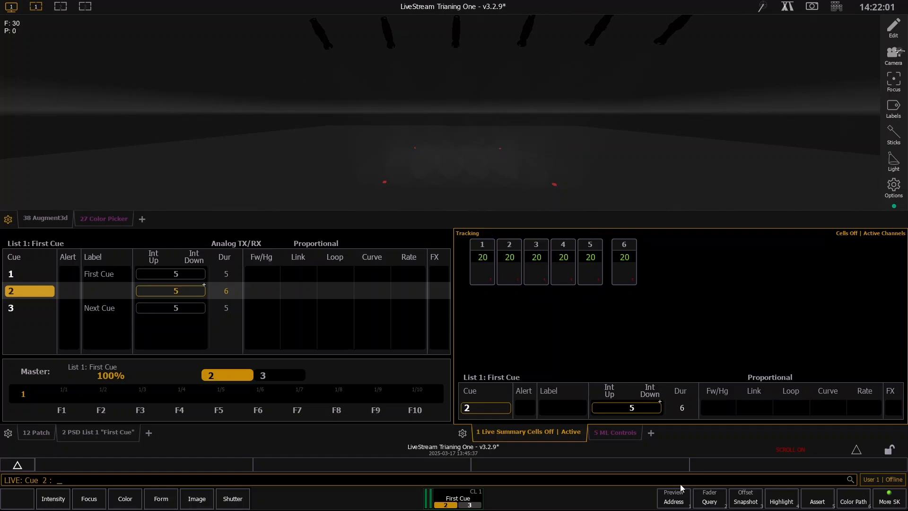
{"action": "key", "text": "i"}
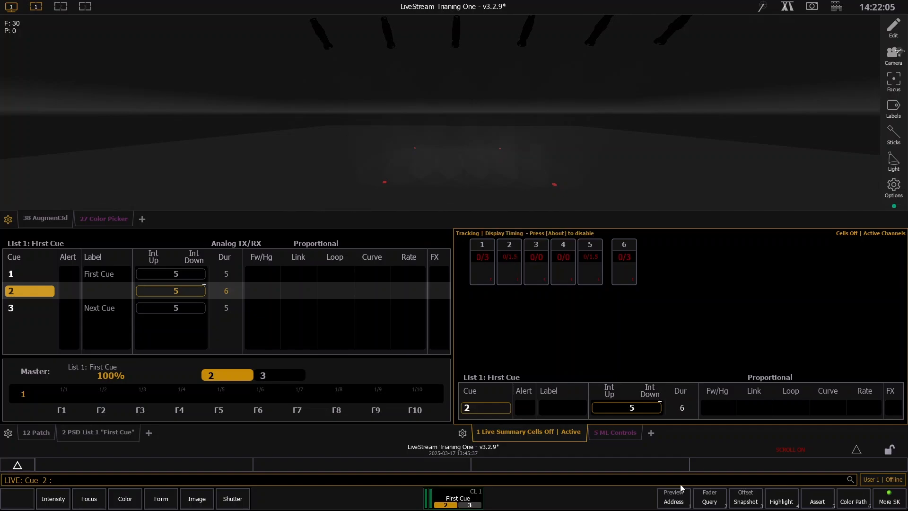
{"action": "key", "text": "i"}
{"action": "key", "text": "i"}
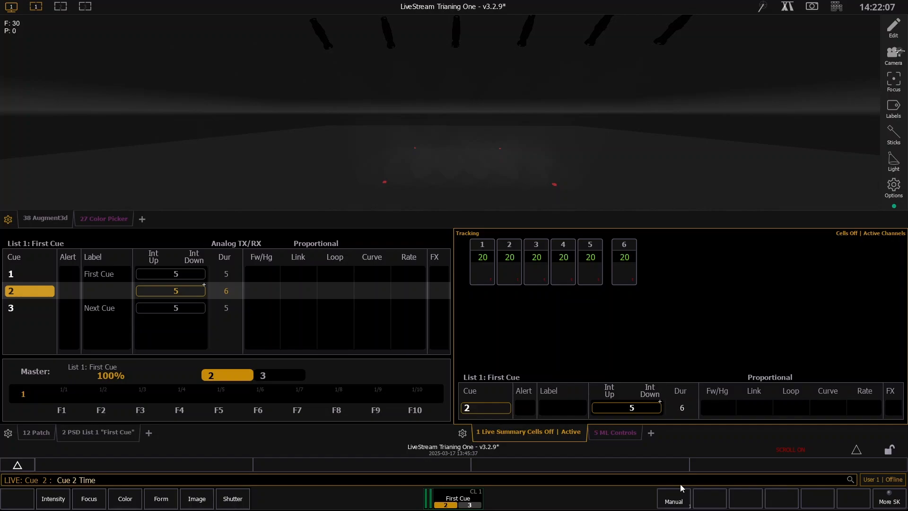
{"action": "key", "text": "BackSpace"}
{"action": "key", "text": "BackSpace"}
{"action": "key", "text": "BackSpace"}
- Remove all discrete timing from channels 1 thru 6 with a Time command that has no value
{"action": "key", "text": "c"}
{"action": "key", "text": "1"}
{"action": "key", "text": "t"}
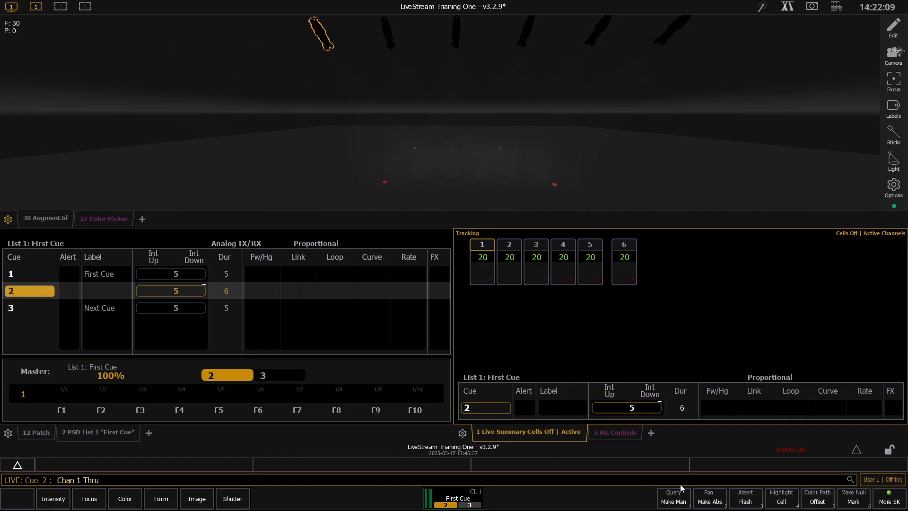
{"action": "key", "text": "6"}
{"action": "key", "text": "i"}
{"action": "key", "text": "Return"}
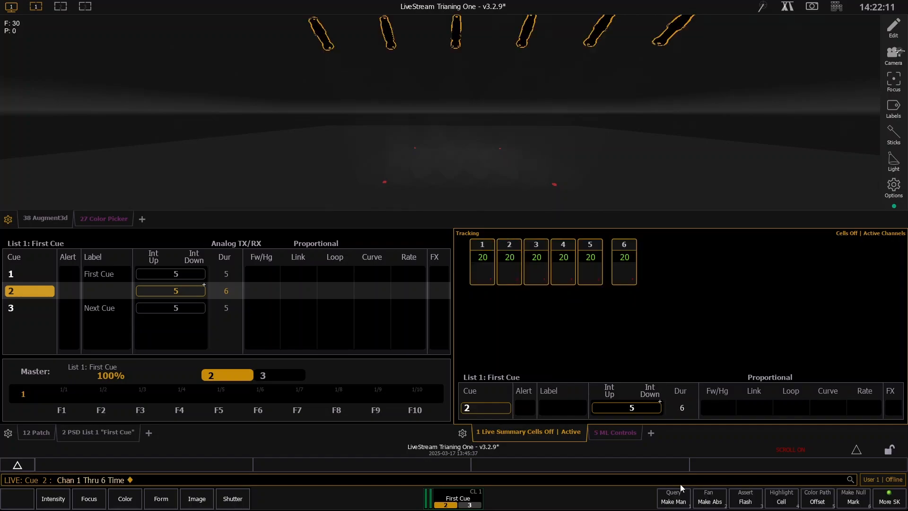
- Update cue 2 with the discrete timing removed and check the channels' timing values
{"action": "key", "text": "shift+i"}
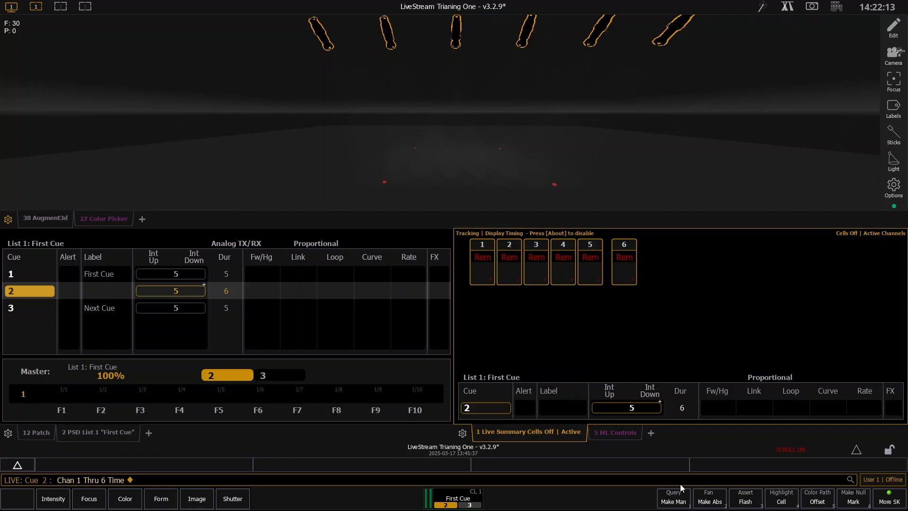
{"action": "key", "text": "u"}
{"action": "key", "text": "Return"}
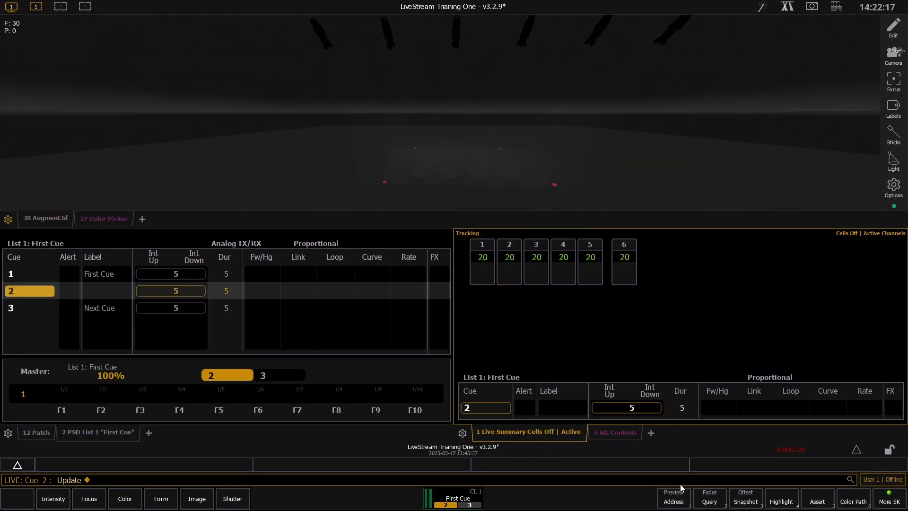
{"action": "key", "text": "shift+/"}
{"action": "key", "text": "shift+/"}
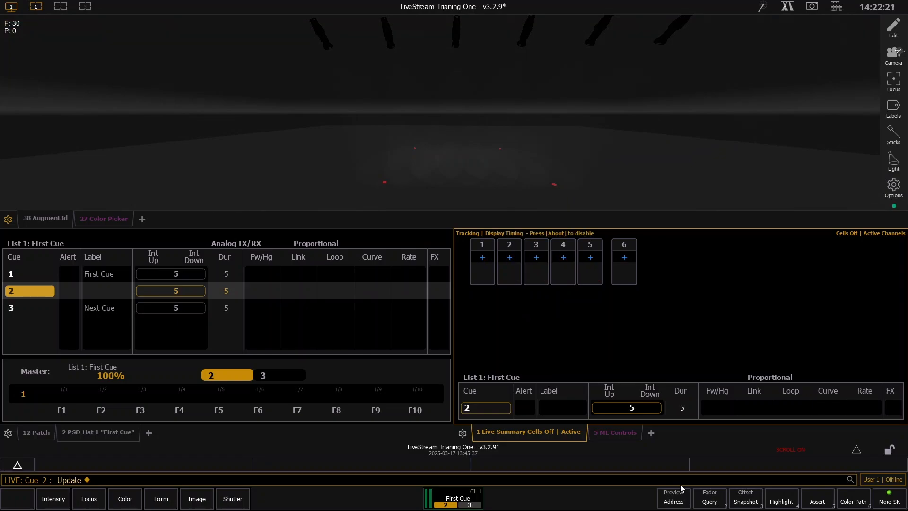
{"action": "key", "text": "shift+/"}
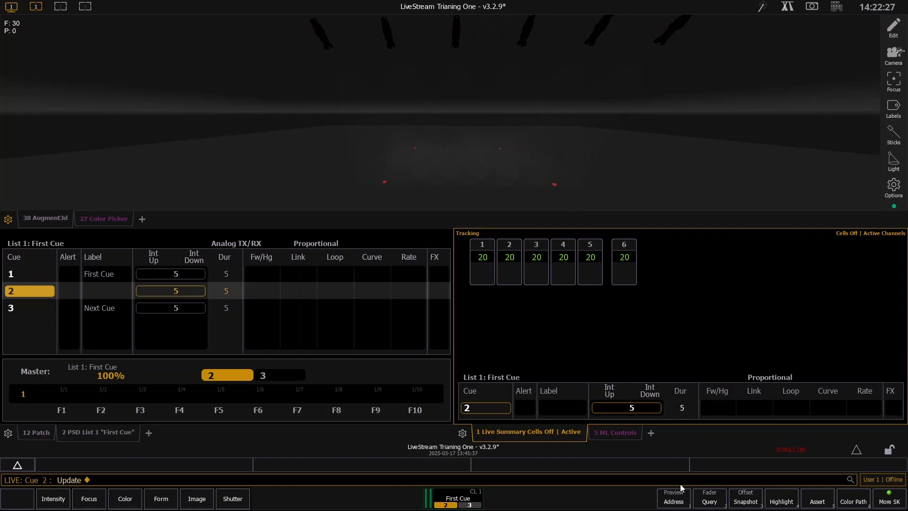
{"action": "key", "text": "i"}
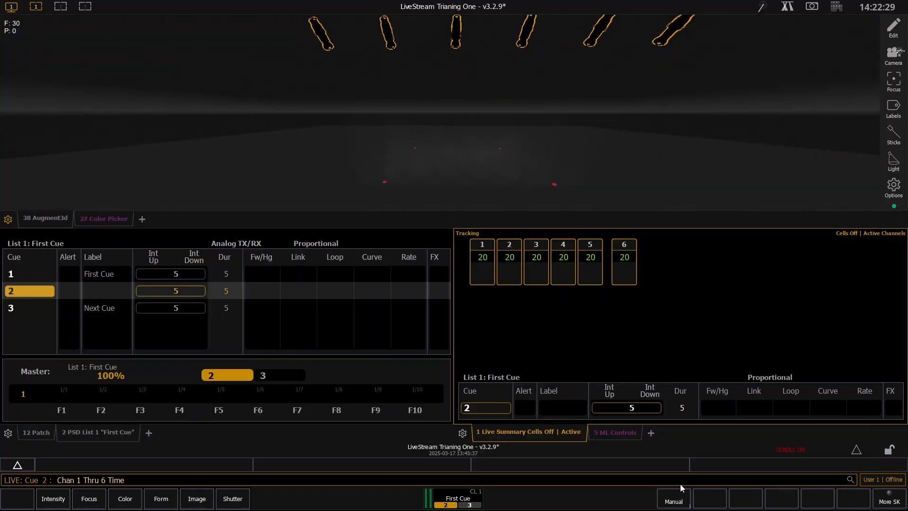
{"action": "key", "text": "q"}
{"action": "key", "text": "i"}
{"action": "key", "text": "i"}
{"action": "key", "text": "i"}
{"action": "key", "text": "i"}
{"action": "key", "text": "i"}
{"action": "key", "text": "i"}
{"action": "key", "text": "i"}
{"action": "key", "text": "i"}
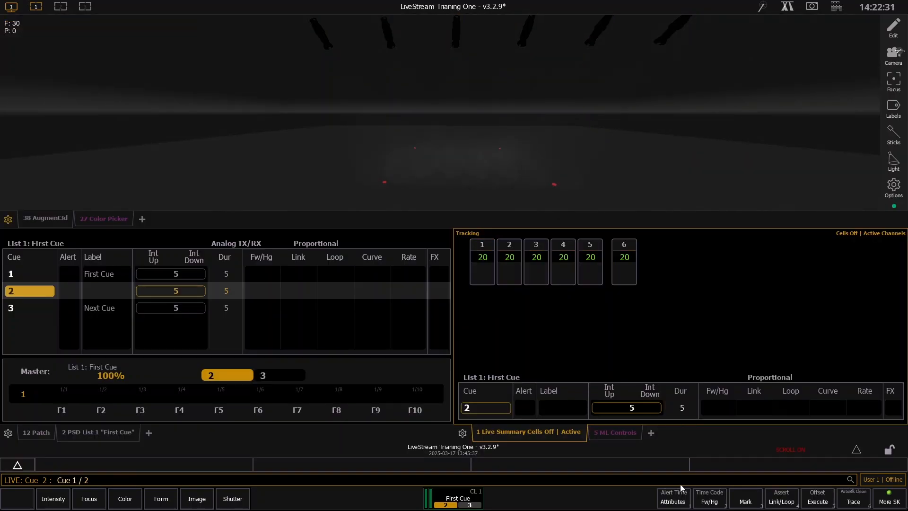
{"action": "key", "text": "shift+BackSpace"}
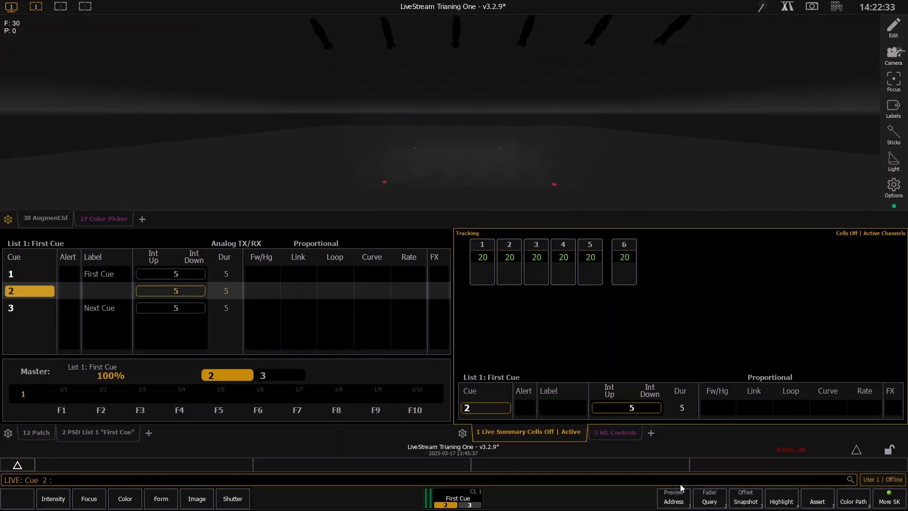
- Fan a delay of 0 thru 3 seconds across channels 1 thru 6 using the Mirror Out offset
{"action": "key", "text": "1"}
{"action": "key", "text": "t"}
{"action": "key", "text": "6"}
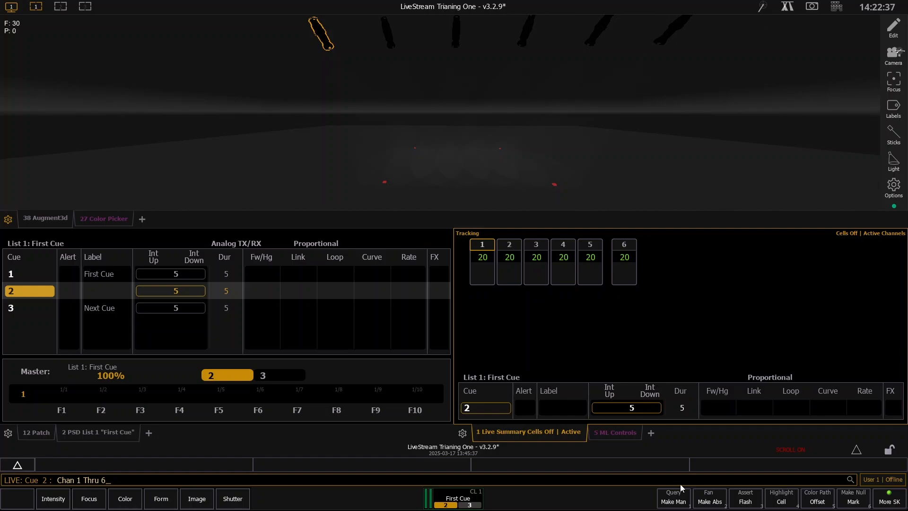
{"action": "key", "text": "F11"}
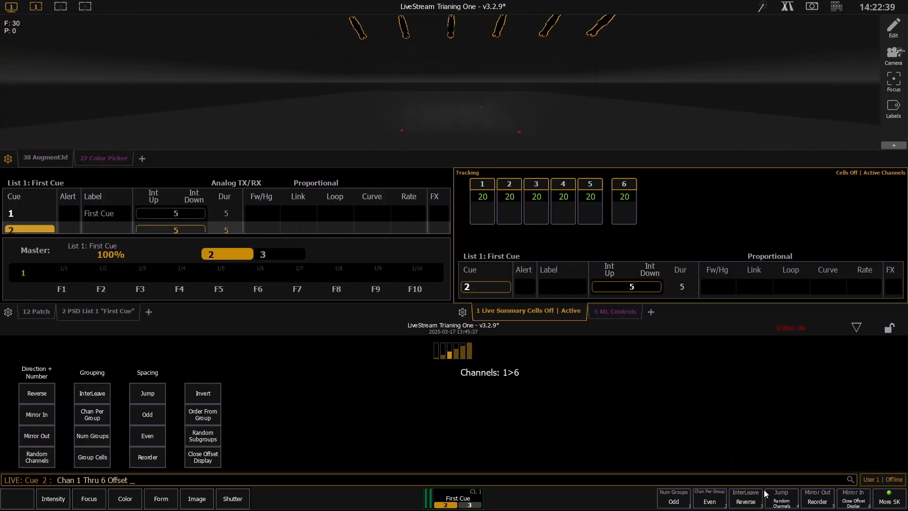
{"action": "left_click", "coordinate": [45, 436]}
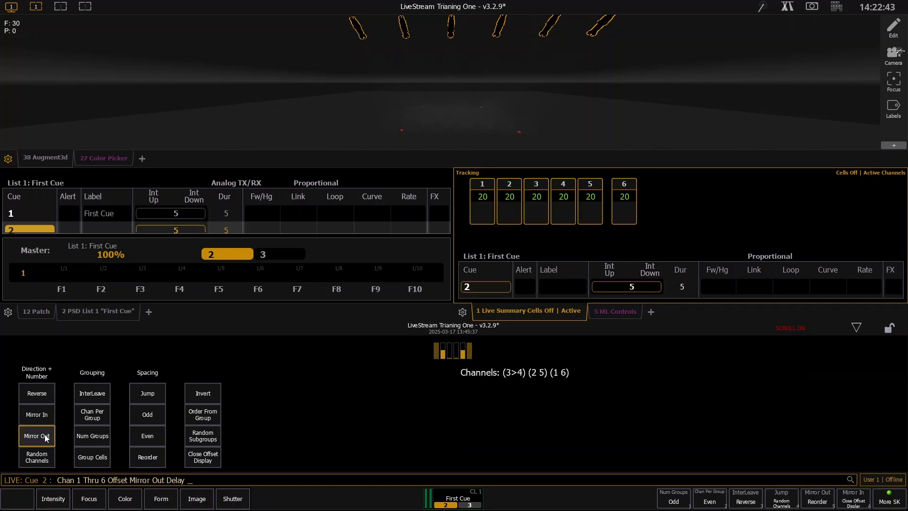
{"action": "type", "text": "0t"}
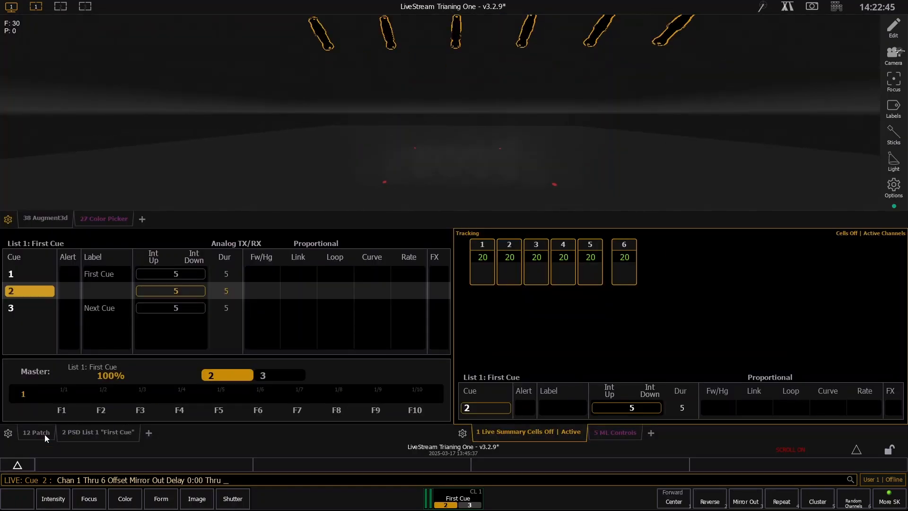
{"action": "type", "text": "3"}
{"action": "key", "text": "Return"}
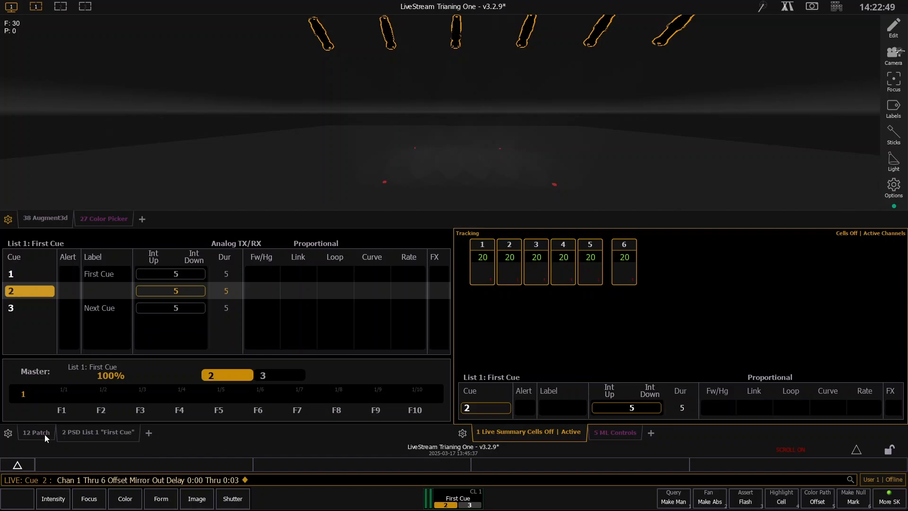
- Update cue 2 with the Mirror Out delay fan and replay it from cue 1
{"action": "key", "text": "i"}
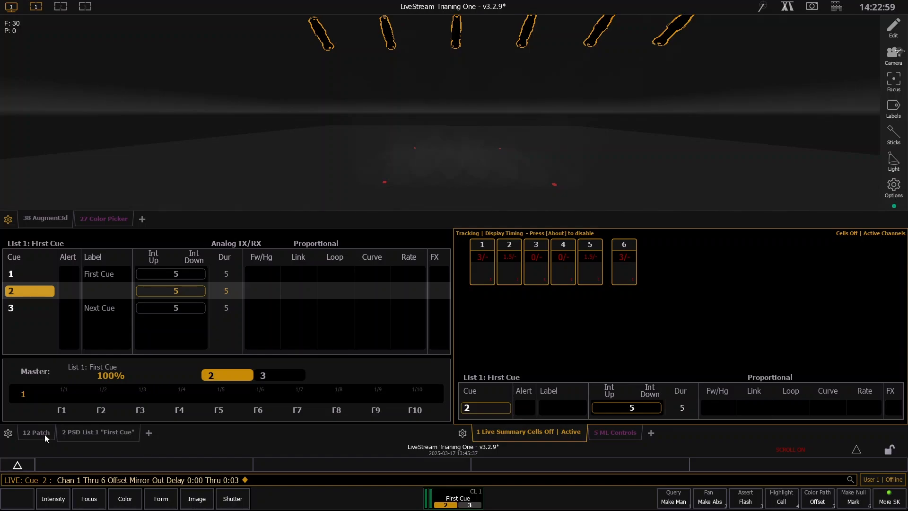
{"action": "key", "text": "u"}
{"action": "key", "text": "Return"}
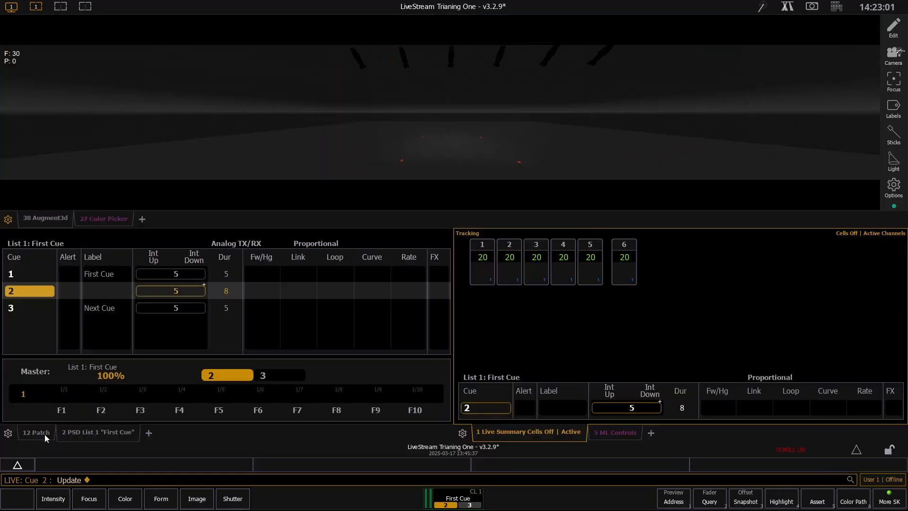
{"action": "key", "text": "ctrl+space"}
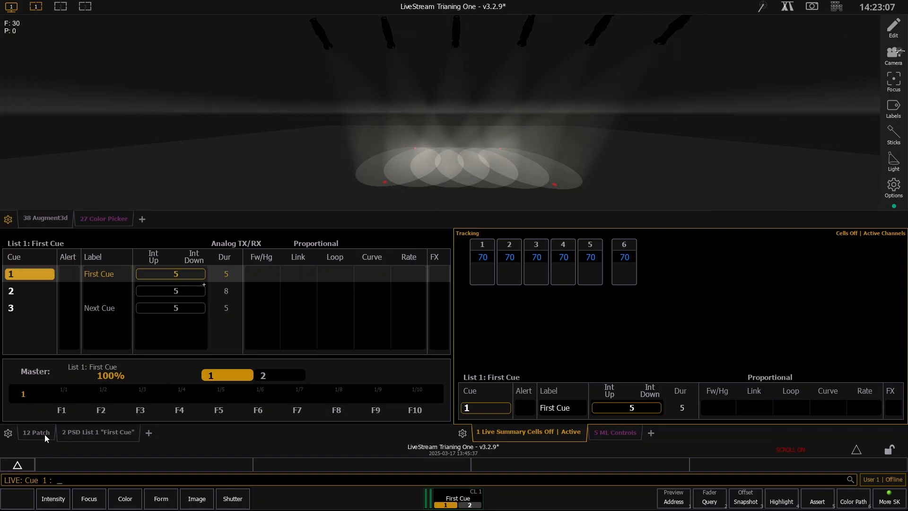
{"action": "key", "text": "ctrl+space"}
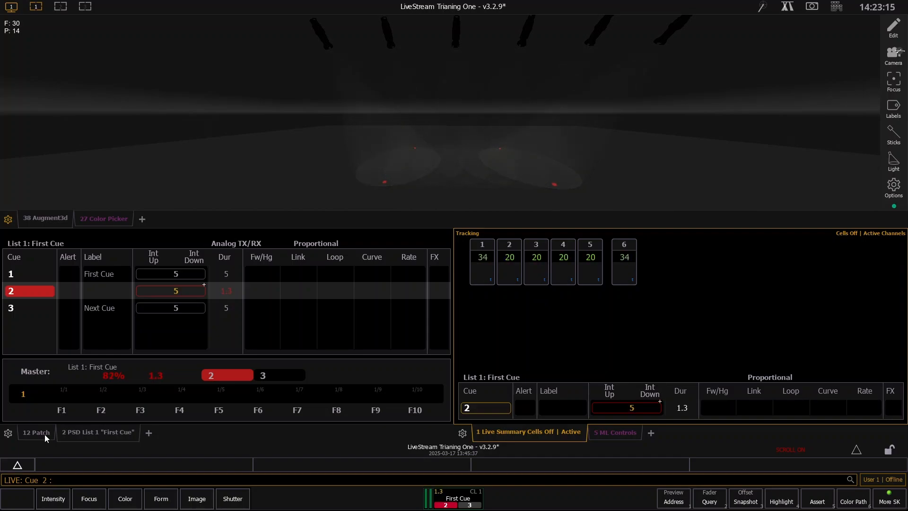
- Set cue 2's time to 1 second and replay it from cue 1
{"action": "type", "text": "t1"}
{"action": "key", "text": "Return"}
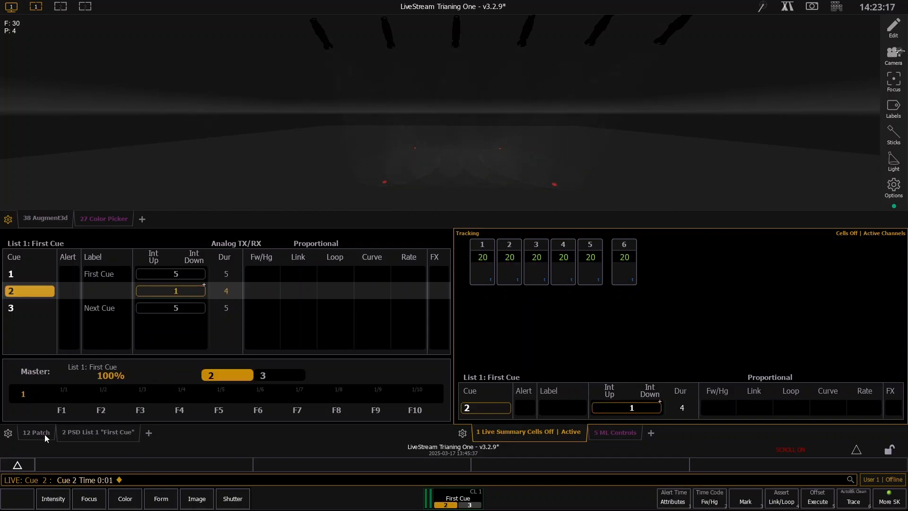
{"action": "key", "text": "ctrl+b"}
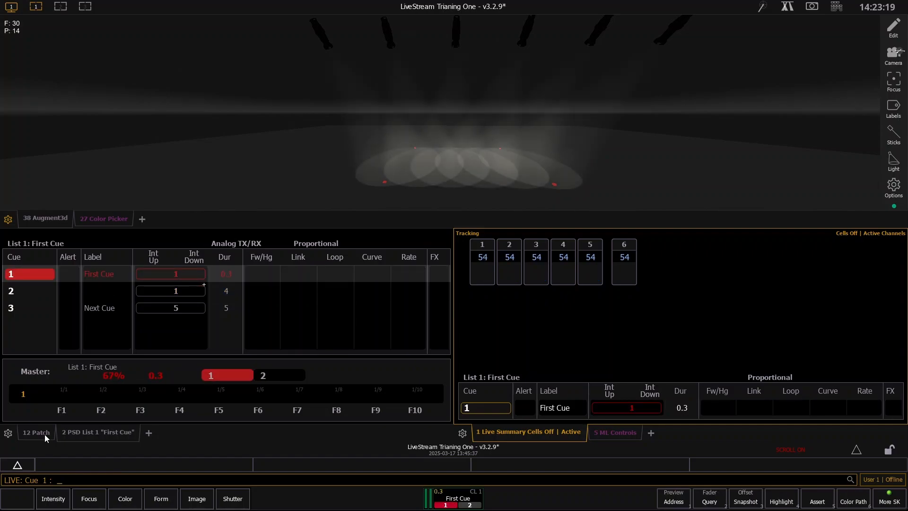
{"action": "key", "text": "ctrl+space"}
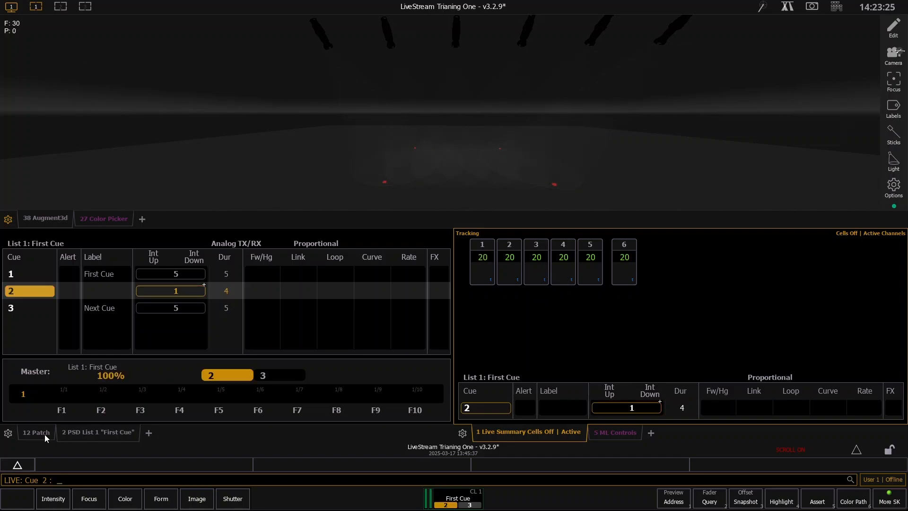
- Recall the Mirror Out command for channels 1 thru 6, change its delay fan to 0 thru 1 second, and update cue 2
{"action": "key", "text": "shift+t"}
{"action": "key", "text": "shift+t"}
{"action": "key", "text": "shift+Return"}
{"action": "key", "text": "shift+Return"}
{"action": "key", "text": "shift+Return"}
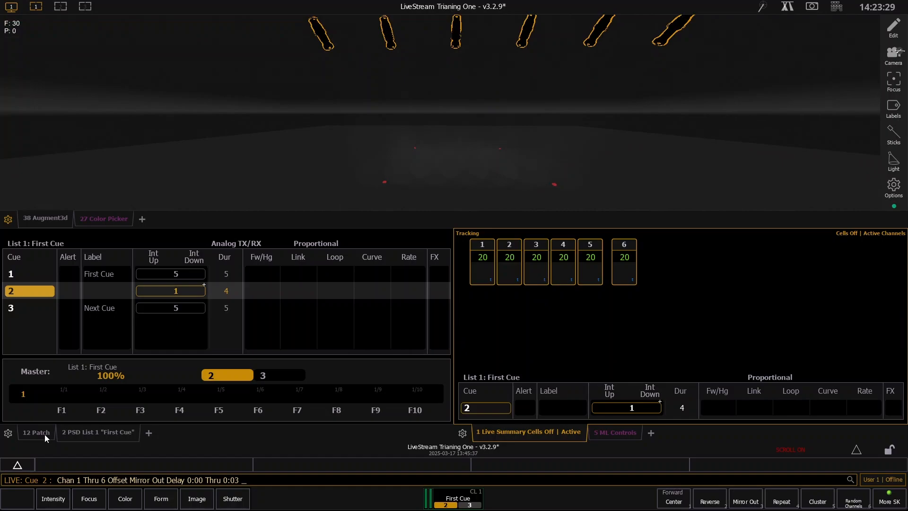
{"action": "key", "text": "BackSpace"}
{"action": "type", "text": "1"}
{"action": "key", "text": "Return"}
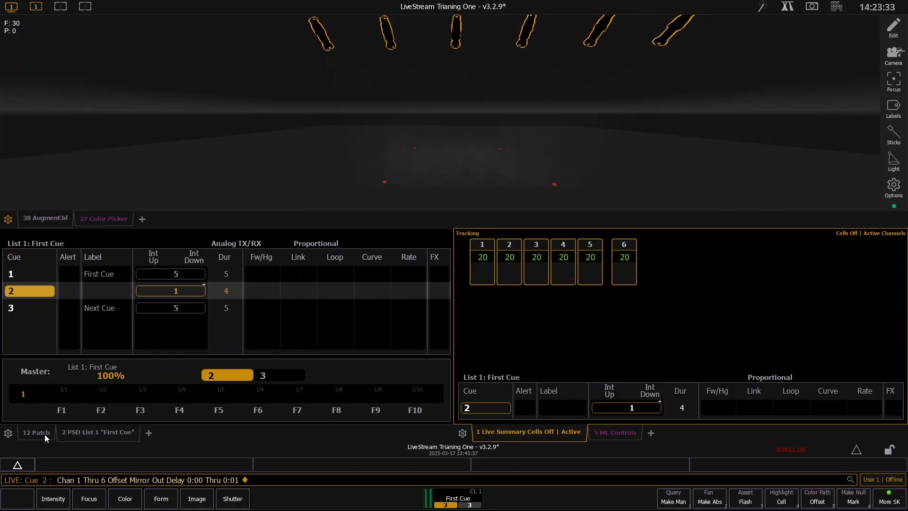
{"action": "key", "text": "u"}
{"action": "key", "text": "Return"}
- Replay cue 2 from cue 1 and briefly display the channels' delay values
{"action": "key", "text": "F11"}
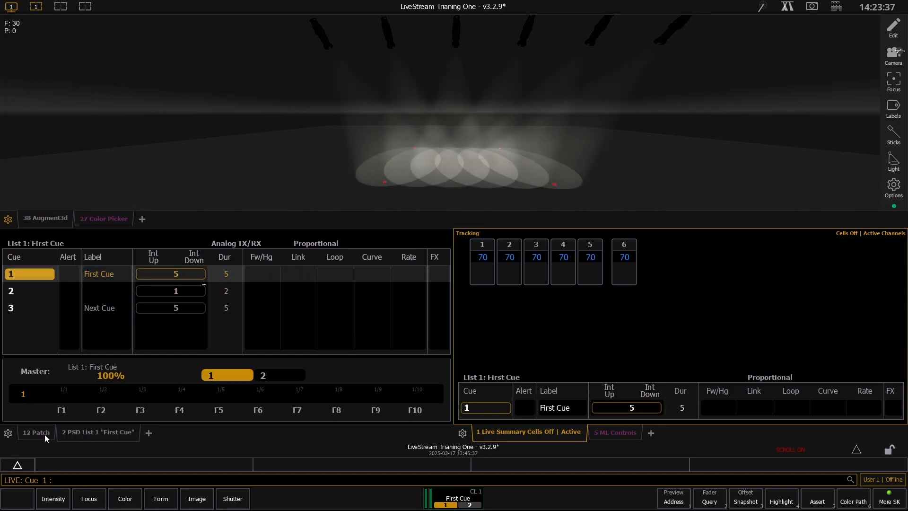
{"action": "key", "text": "ctrl+space"}
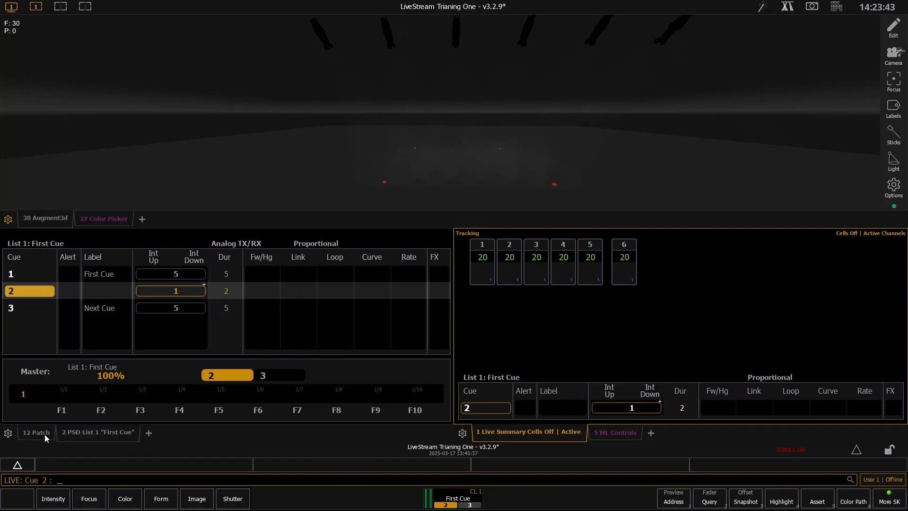
{"action": "key", "text": "i"}
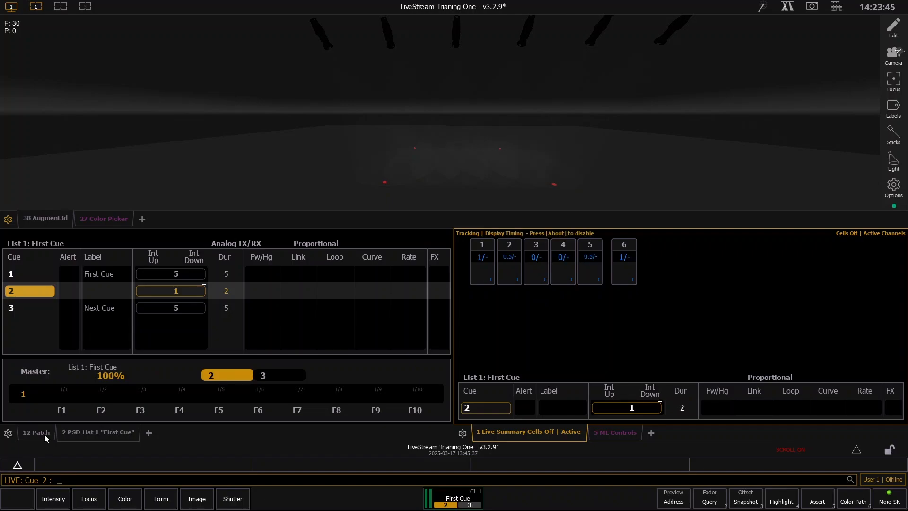
{"action": "key", "text": "i"}
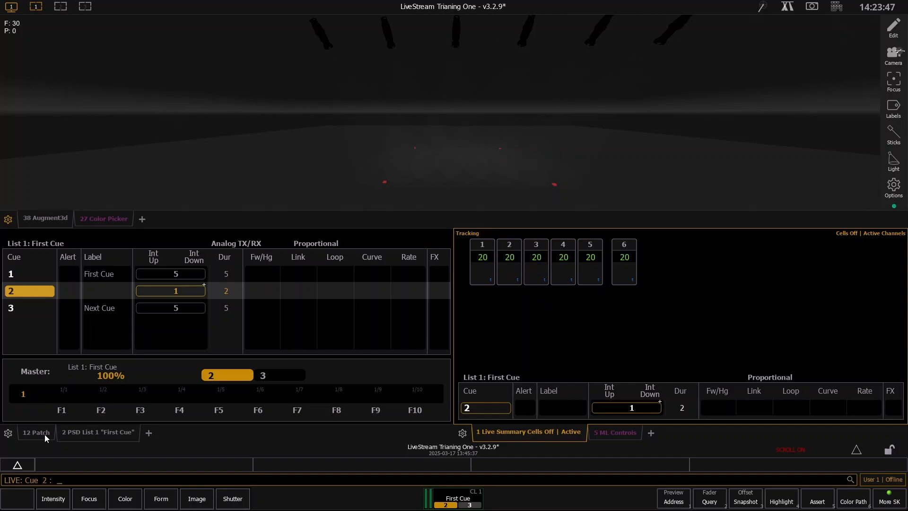
- Clear the discrete delay from channels 1 thru 6 in cue 2
{"action": "key", "text": "1"}
{"action": "key", "text": "t"}
{"action": "key", "text": "6"}
{"action": "key", "text": "d"}
{"action": "key", "text": "Return"}
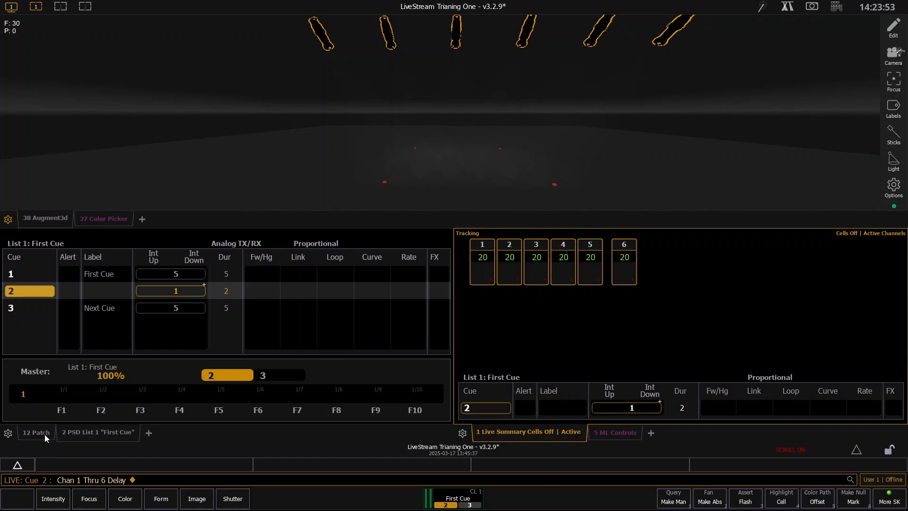
- Fan a delay of 0 thru 1 second across channels 1 thru 6 with a Mirror In offset
{"action": "type", "text": "1t6"}
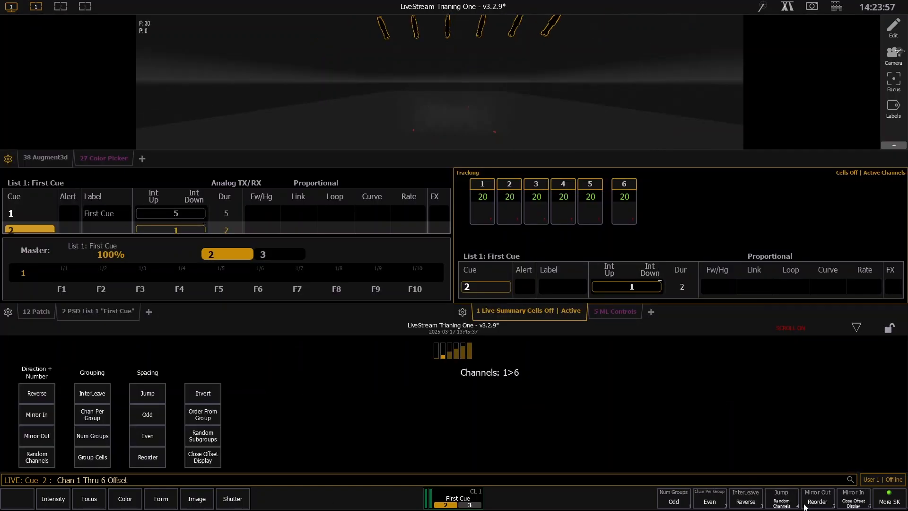
{"action": "left_click", "coordinate": [817, 501]}
{"action": "left_click", "coordinate": [39, 419]}
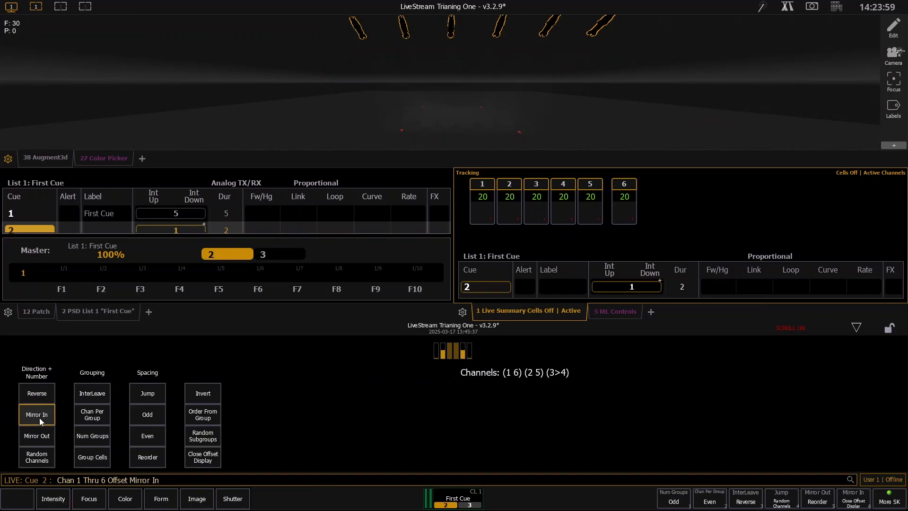
{"action": "type", "text": "d0"}
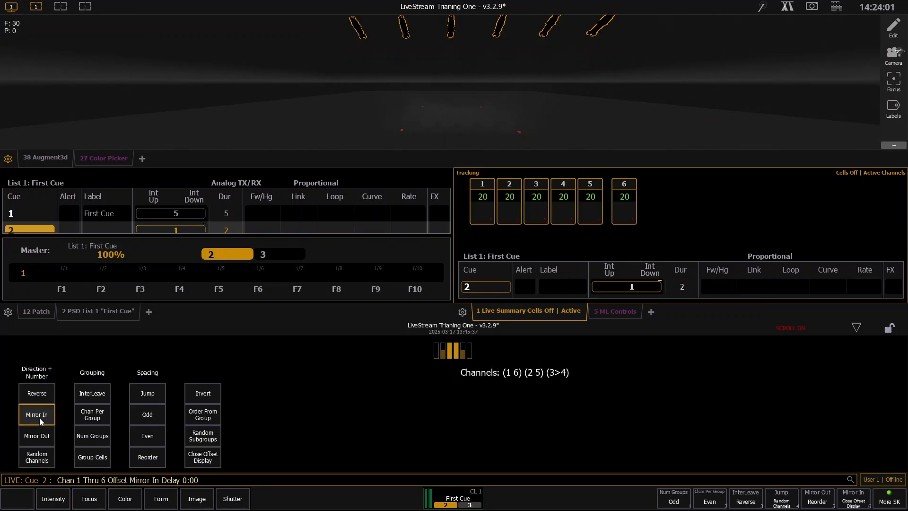
{"action": "type", "text": "t1"}
{"action": "key", "text": "Return"}
- Update cue 2 with the Mirror In delay fan and replay it from cue 1
{"action": "key", "text": "u"}
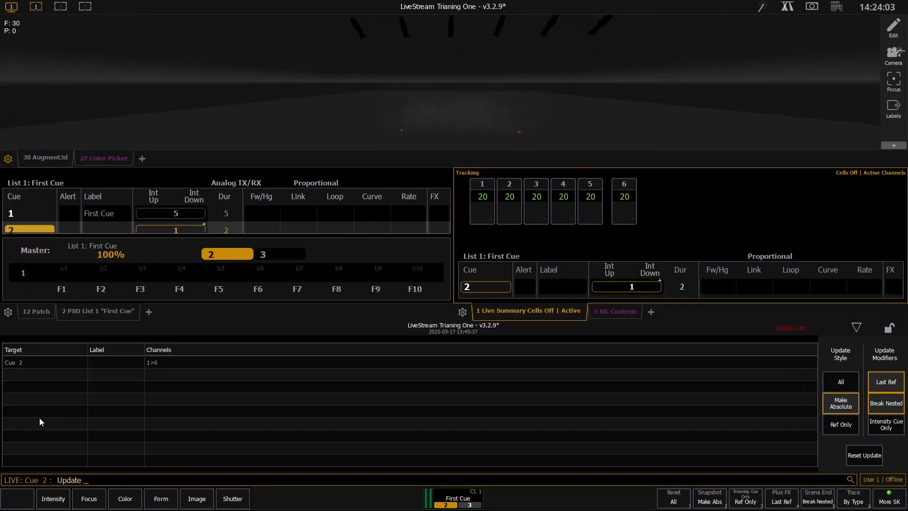
{"action": "key", "text": "Return"}
{"action": "key", "text": "ctrl+alt+space"}
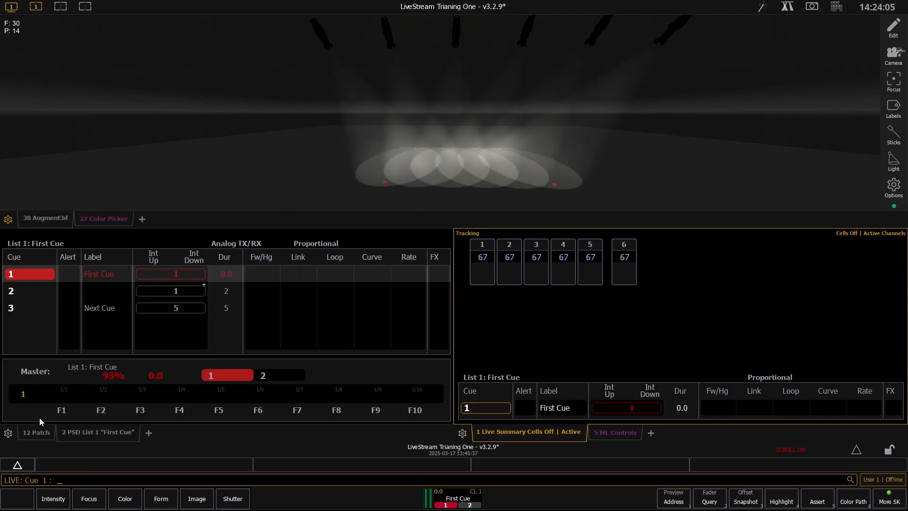
{"action": "key", "text": "ctrl+space"}
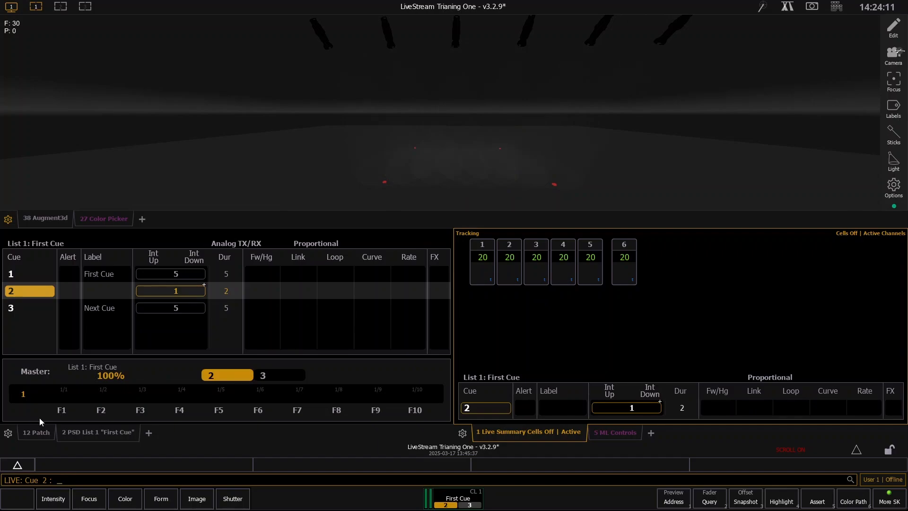
- Recall the Mirror In command for channels 1 thru 6 and change its delay fan to 0 thru 2 seconds
{"action": "key", "text": "u"}
{"action": "key", "text": "Return"}
{"action": "key", "text": "shift+Return"}
{"action": "key", "text": "BackSpace"}
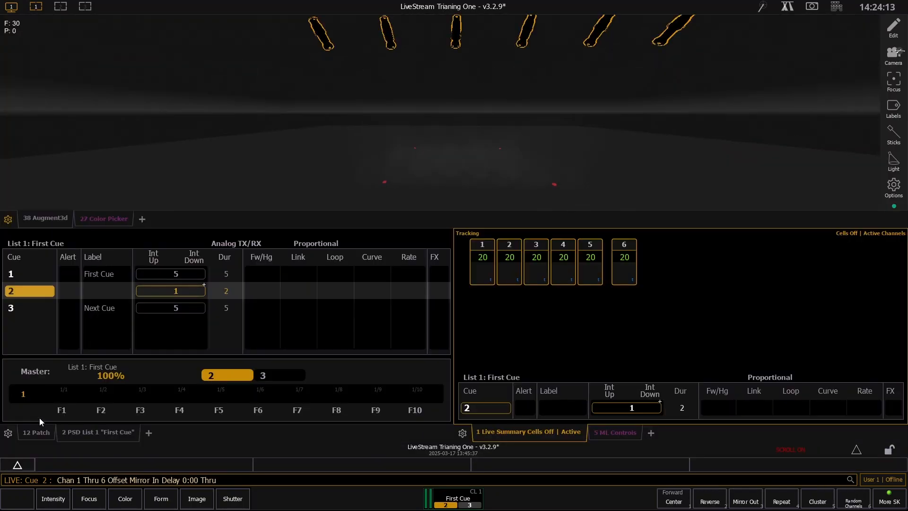
{"action": "type", "text": "2"}
{"action": "key", "text": "Return"}
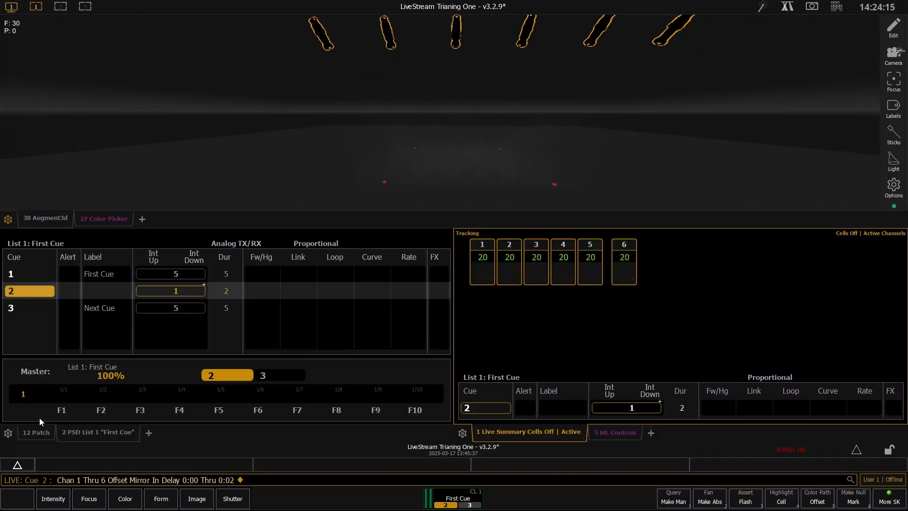
- Set cue 2's time to 0.3 seconds and update the cue with the new delay fan
{"action": "type", "text": "t"}
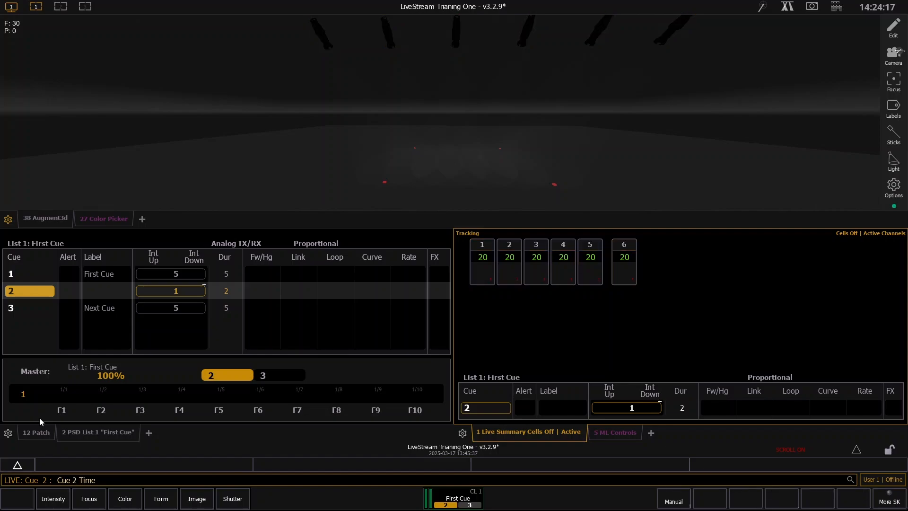
{"action": "type", "text": ".3"}
{"action": "key", "text": "Return"}
{"action": "key", "text": "u"}
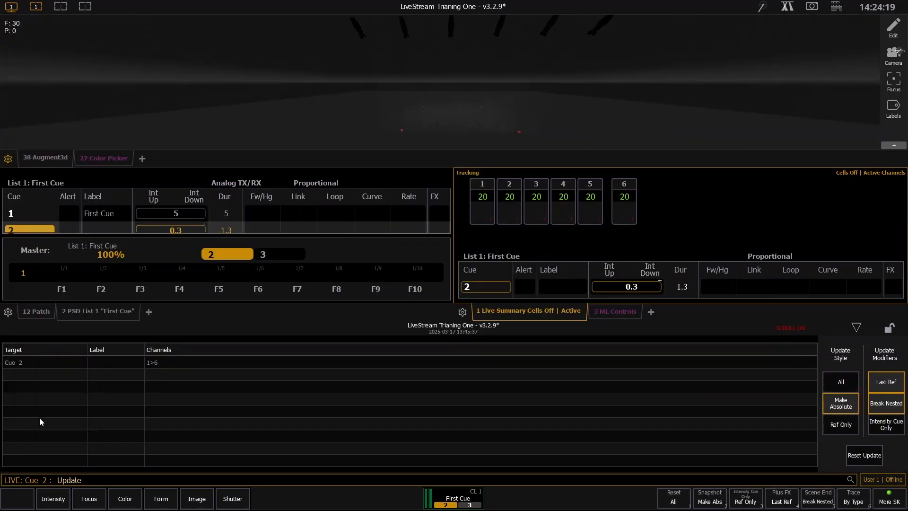
{"action": "key", "text": "Return"}
- Replay cue 2 from cue 1 and briefly display the discrete timing of channels 1 thru 6
{"action": "key", "text": "F11"}
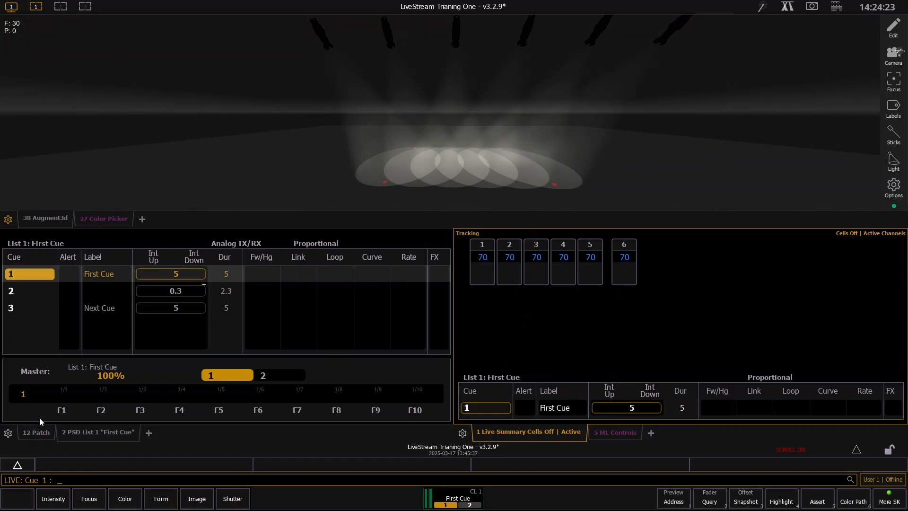
{"action": "key", "text": "ctrl+space"}
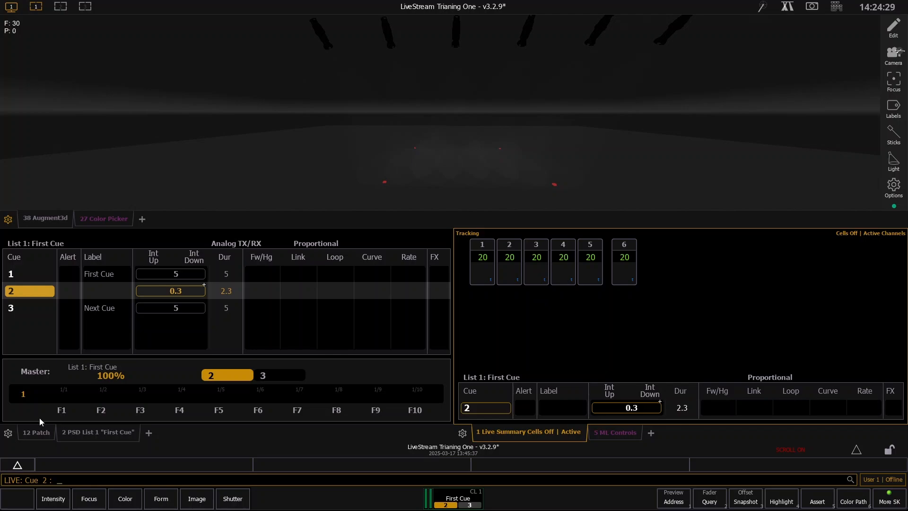
{"action": "key", "text": "i"}
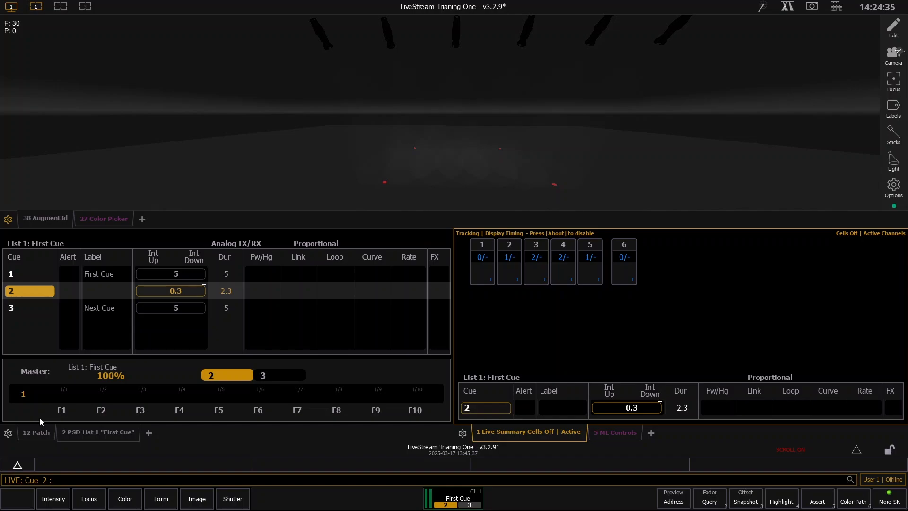
{"action": "key", "text": "i"}
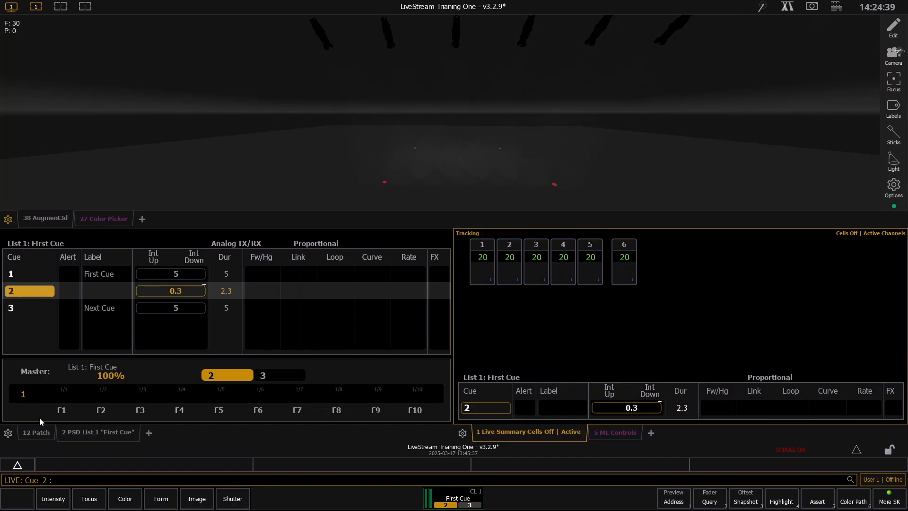
- Examine the channels' levels and discrete timing in the Blind spreadsheet, then return to Live
{"action": "key", "text": "b"}
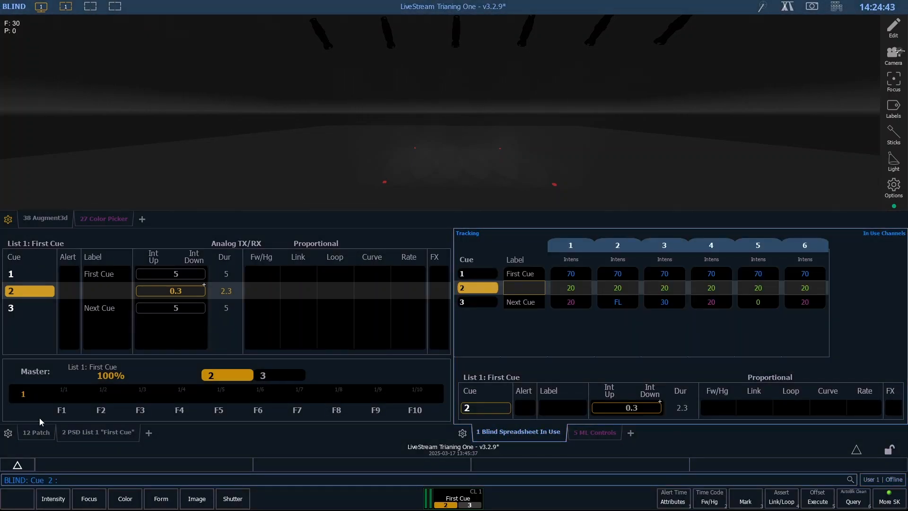
{"action": "key", "text": "i"}
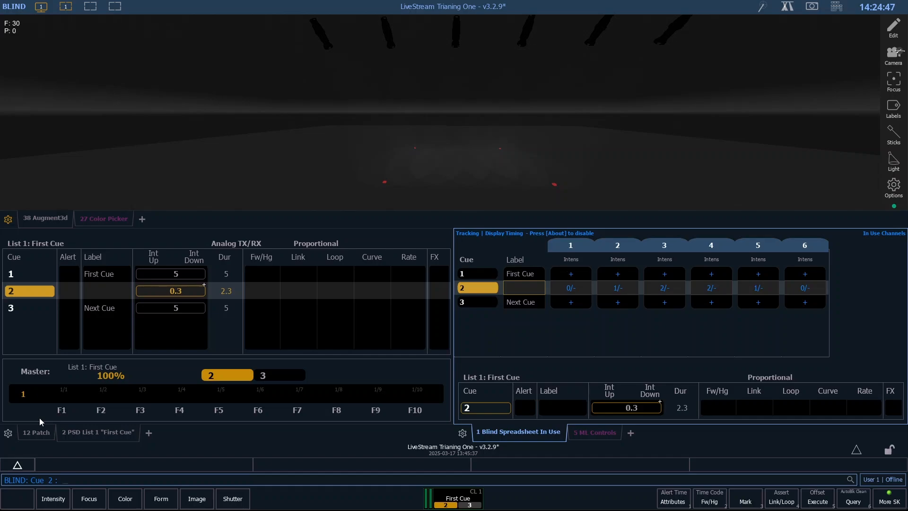
{"action": "key", "text": "i"}
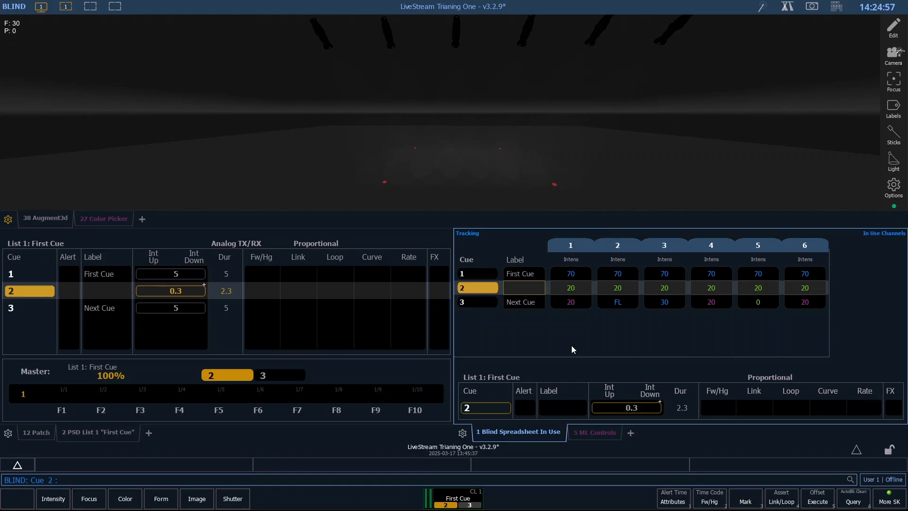
{"action": "key", "text": "Right"}
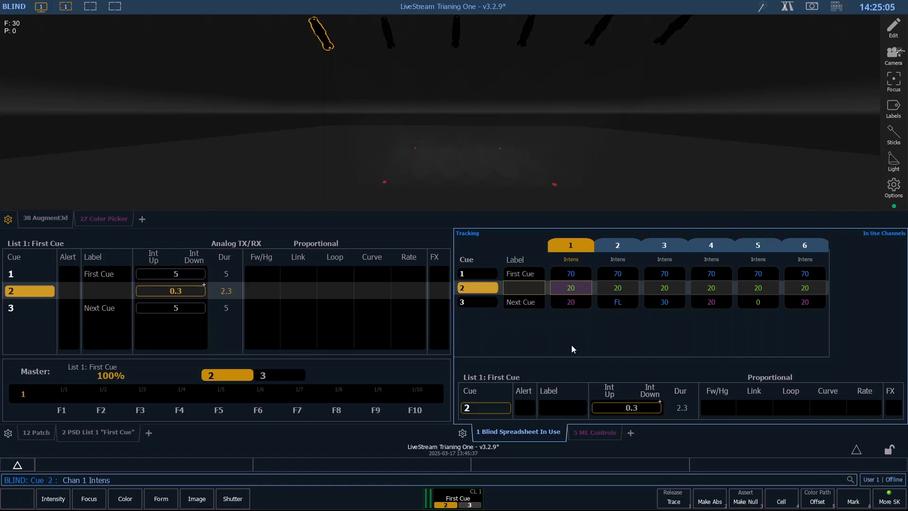
{"action": "key", "text": "F1"}
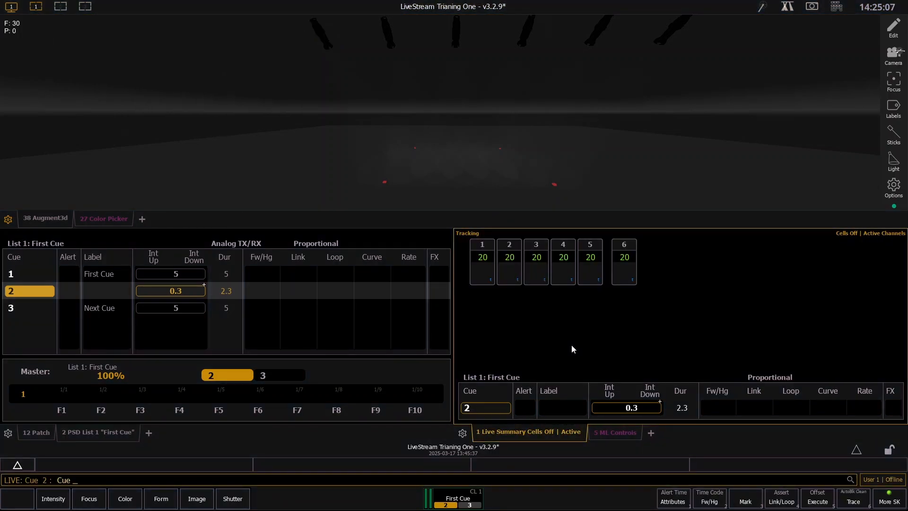
- Select channels 1 thru 6 in Live and open the Offset options for them
{"action": "key", "text": "c"}
{"action": "key", "text": "1"}
{"action": "key", "text": "t"}
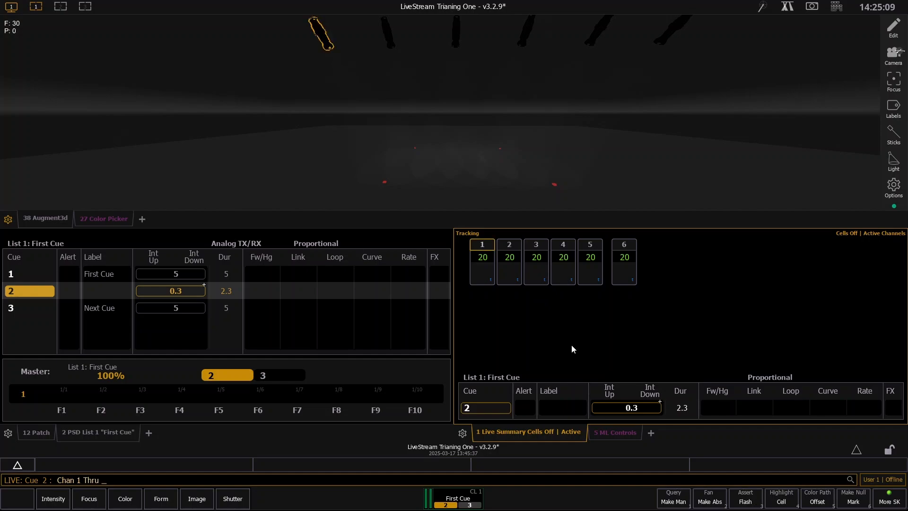
{"action": "key", "text": "6"}
{"action": "key", "text": "Return"}
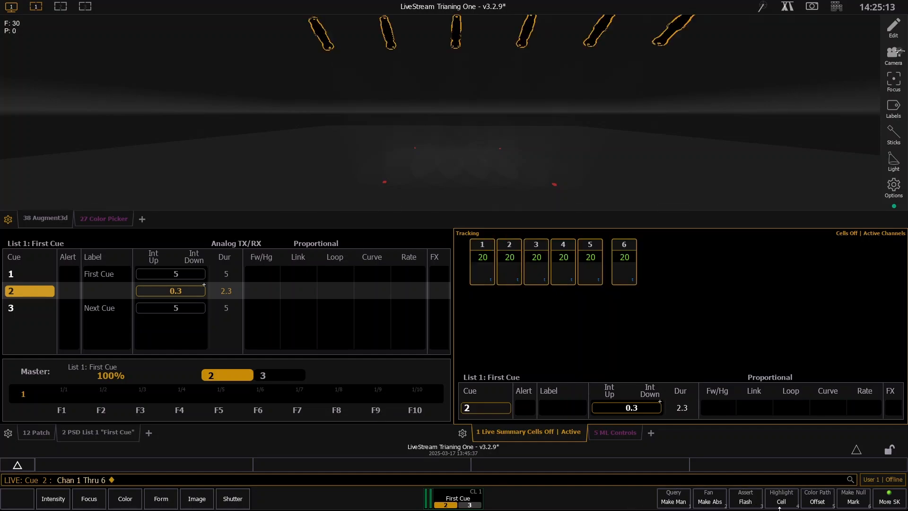
{"action": "left_click", "coordinate": [886, 505]}
{"action": "left_click", "coordinate": [816, 501]}
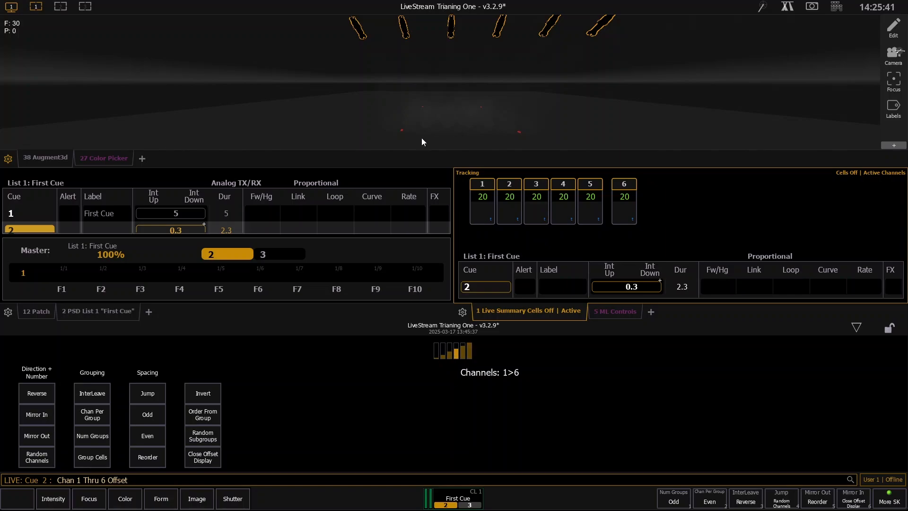
- Preview the Mirror In, Mirror Out, Reverse and Random Channels offset orders for channels 1 thru 6
{"action": "left_click", "coordinate": [47, 415]}
{"action": "left_click", "coordinate": [49, 437]}
{"action": "left_click", "coordinate": [46, 396]}
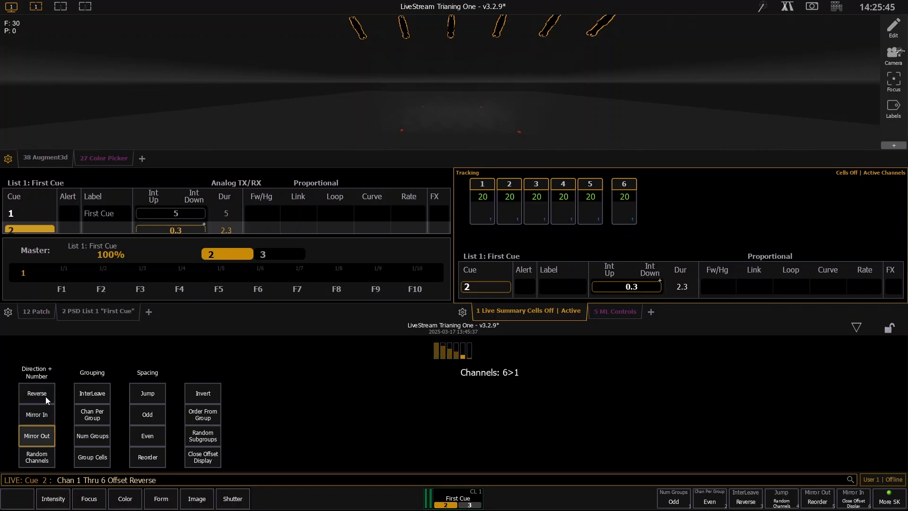
{"action": "left_click", "coordinate": [50, 396]}
{"action": "left_click", "coordinate": [50, 396]}
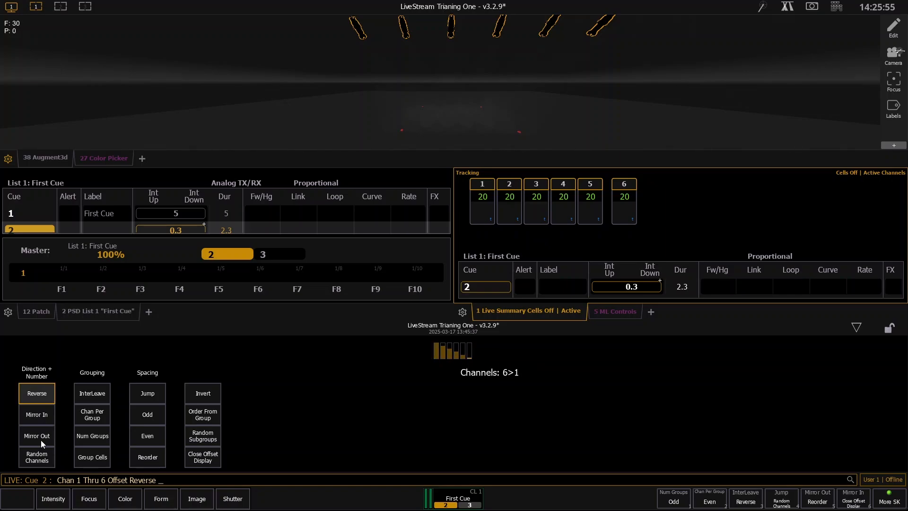
{"action": "left_click", "coordinate": [32, 458]}
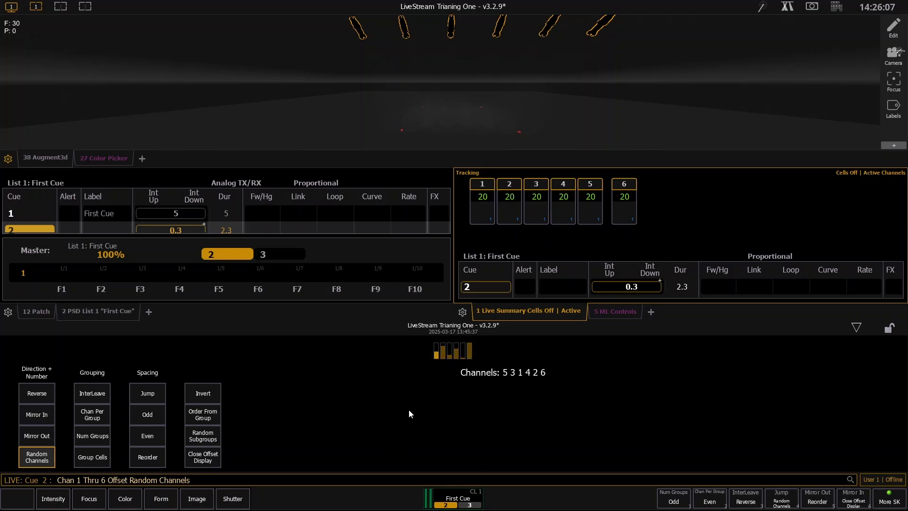
{"action": "type", "text": "1t"}
{"action": "key", "text": "Return"}
{"action": "key", "text": "BackSpace"}
{"action": "key", "text": "BackSpace"}
{"action": "key", "text": "BackSpace"}
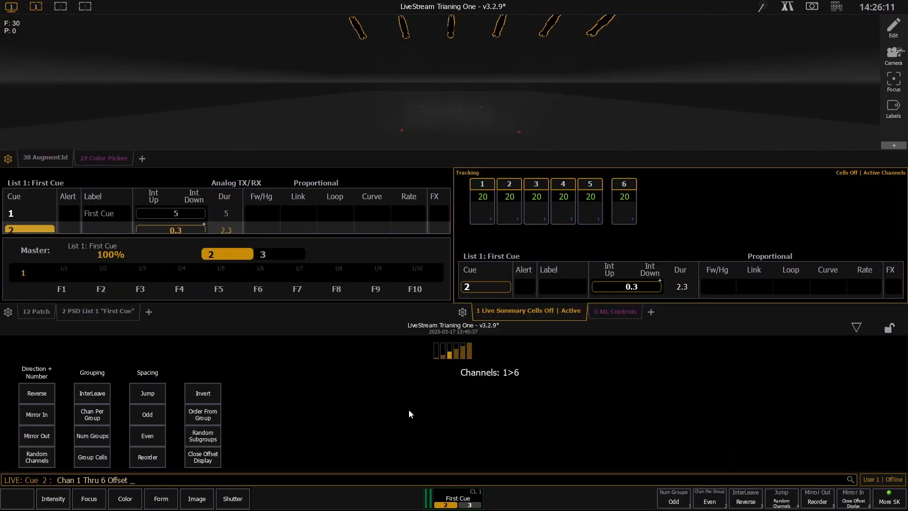
- Fan intensity from 10 thru Full across channels 1 thru 6 with a Random Channels offset
{"action": "left_click", "coordinate": [47, 457]}
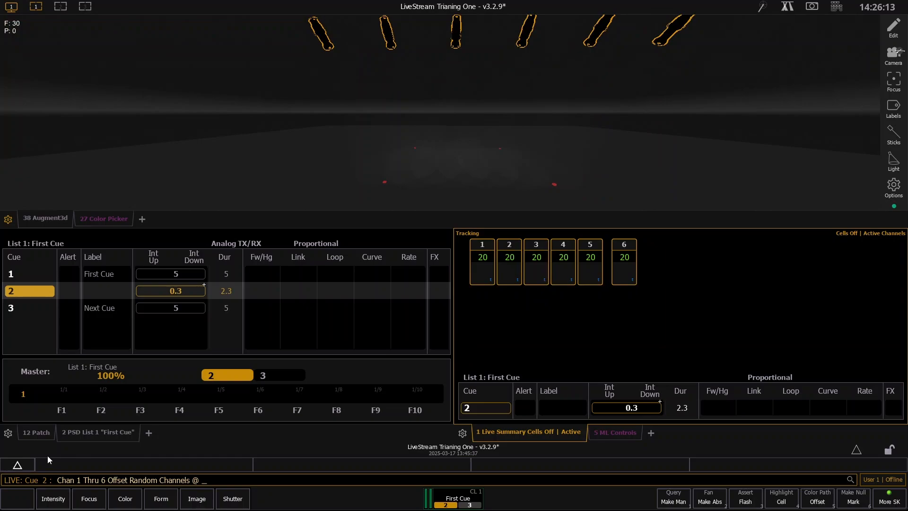
{"action": "type", "text": "10tf"}
{"action": "key", "text": "Return"}
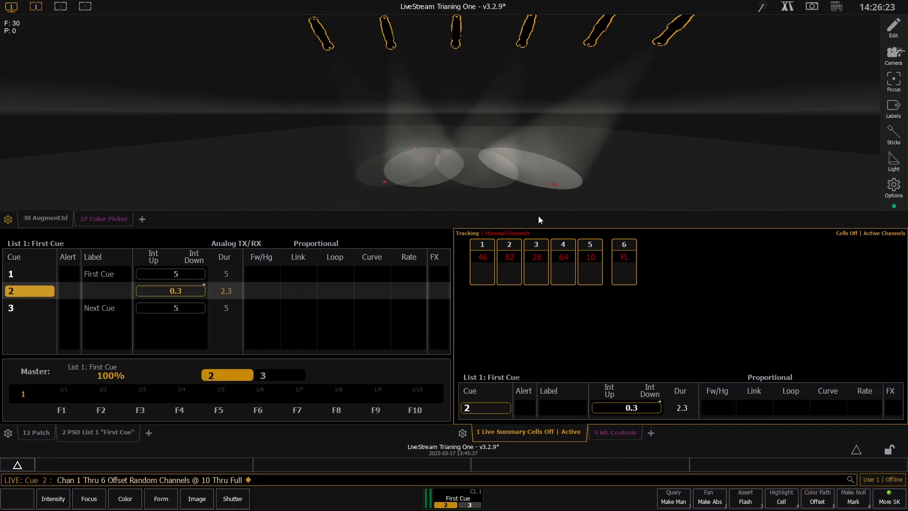
- Examine the randomly ordered intensity levels on the fixtures in the 3D stage view from different angles
{"action": "scroll", "coordinate": [555, 178], "scroll_direction": "up", "scroll_amount": 1}
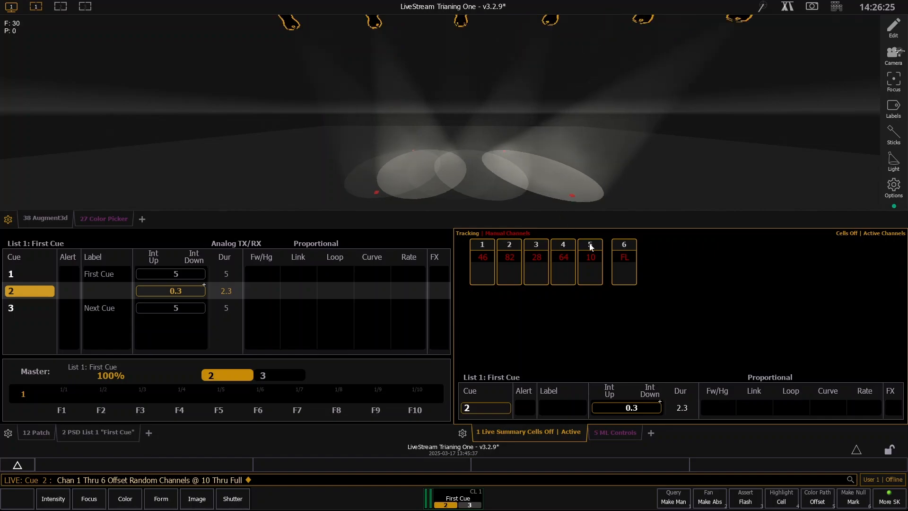
{"action": "scroll", "coordinate": [426, 145], "scroll_direction": "up", "scroll_amount": 2}
{"action": "left_click", "coordinate": [416, 145]}
{"action": "left_click_drag", "start_coordinate": [683, 84], "coordinate": [509, 119]}
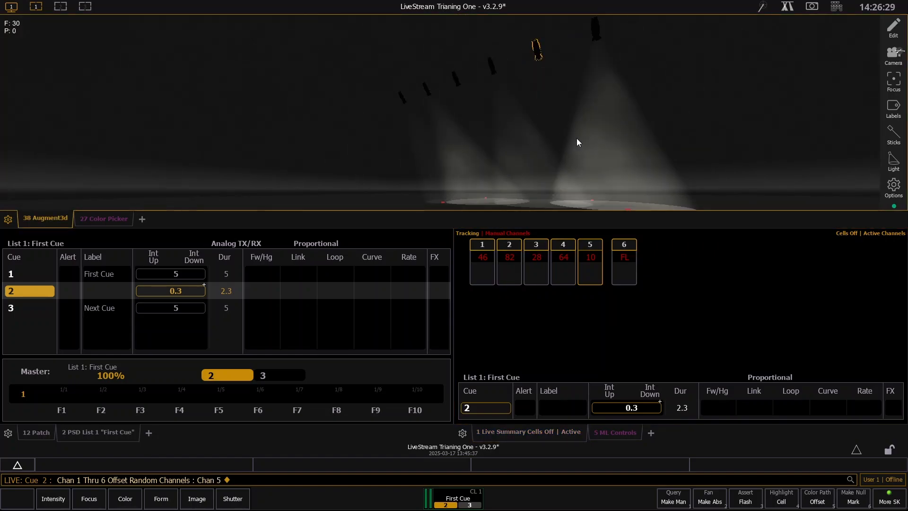
{"action": "left_click_drag", "start_coordinate": [577, 139], "coordinate": [484, 82]}
{"action": "left_click_drag", "start_coordinate": [512, 144], "coordinate": [523, 156]}
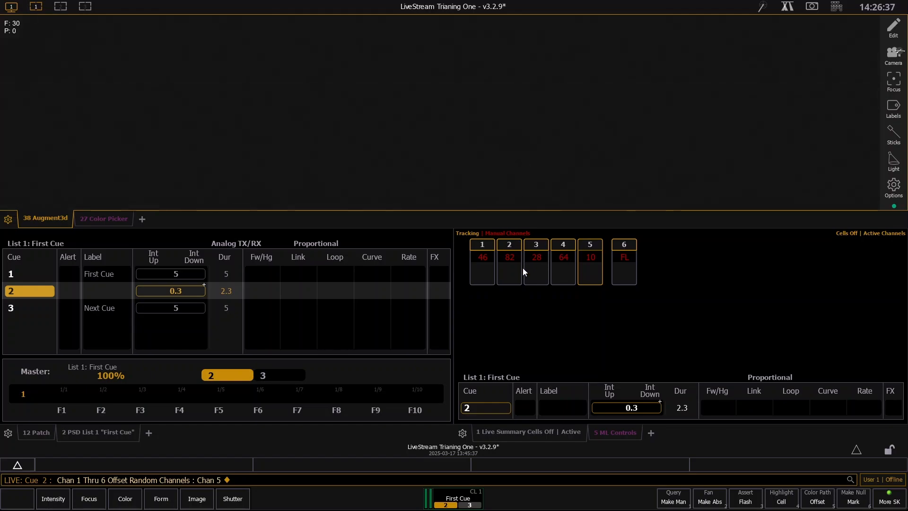
{"action": "left_click_drag", "start_coordinate": [516, 149], "coordinate": [514, 102]}
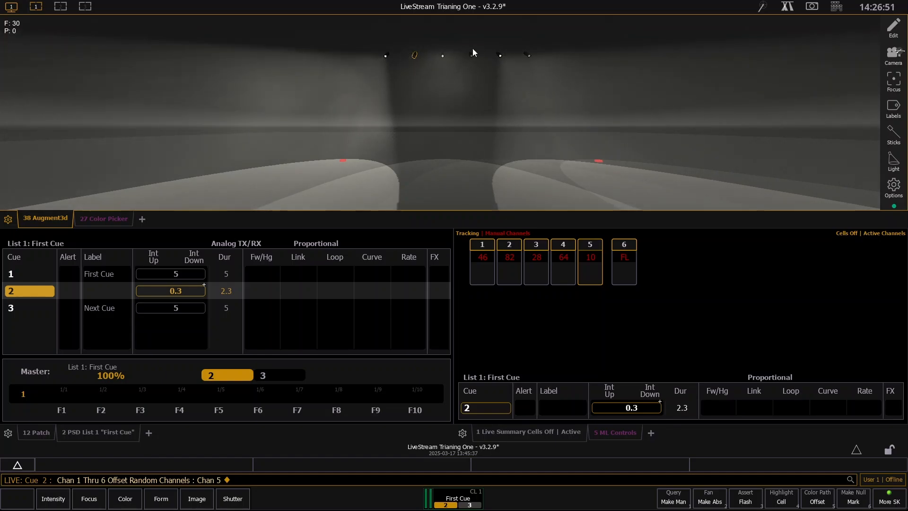
{"action": "scroll", "coordinate": [472, 48], "scroll_direction": "down", "scroll_amount": 1}
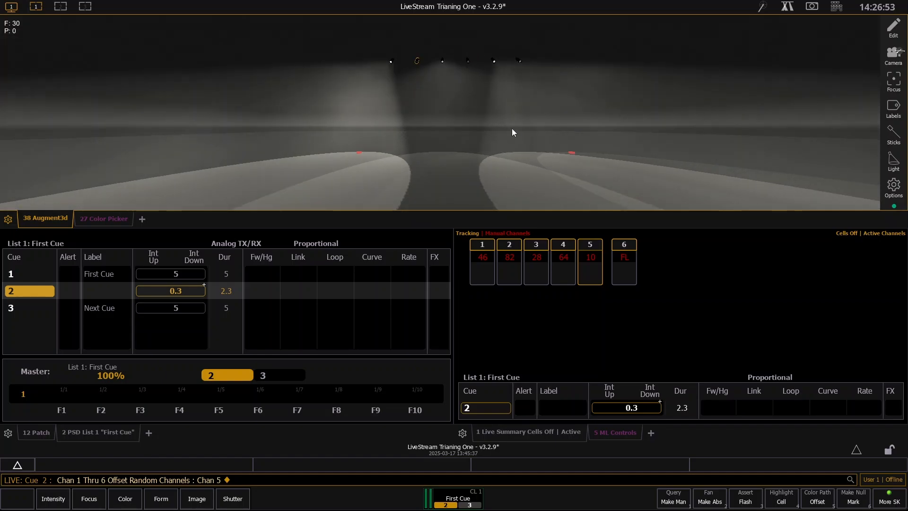
{"action": "left_click_drag", "start_coordinate": [411, 146], "coordinate": [495, 171]}
{"action": "scroll", "coordinate": [495, 183], "scroll_direction": "up", "scroll_amount": 5}
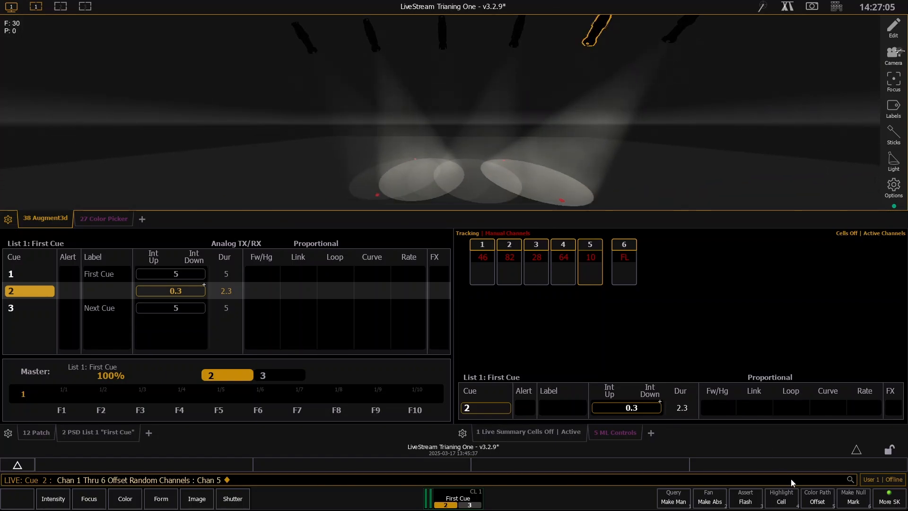
{"action": "left_click", "coordinate": [822, 503]}
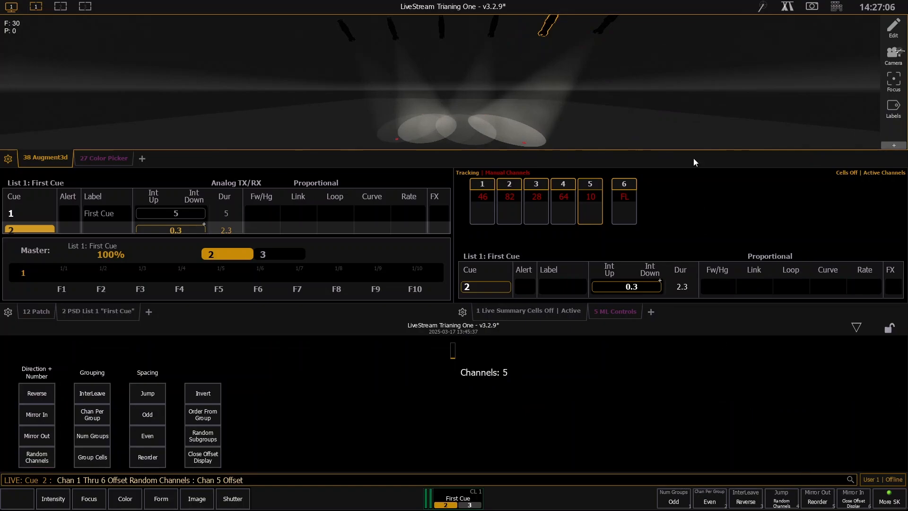
{"action": "left_click", "coordinate": [88, 418]}
{"action": "type", "text": "2"}
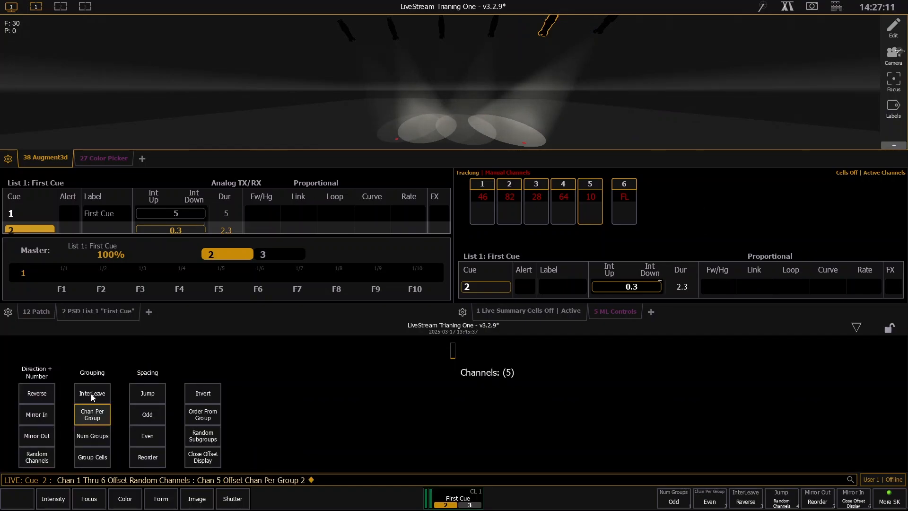
{"action": "key", "text": "BackSpace"}
- Select channels 1 thru 6 and offset them with Chan Per Group set to 2
{"action": "type", "text": "1t6"}
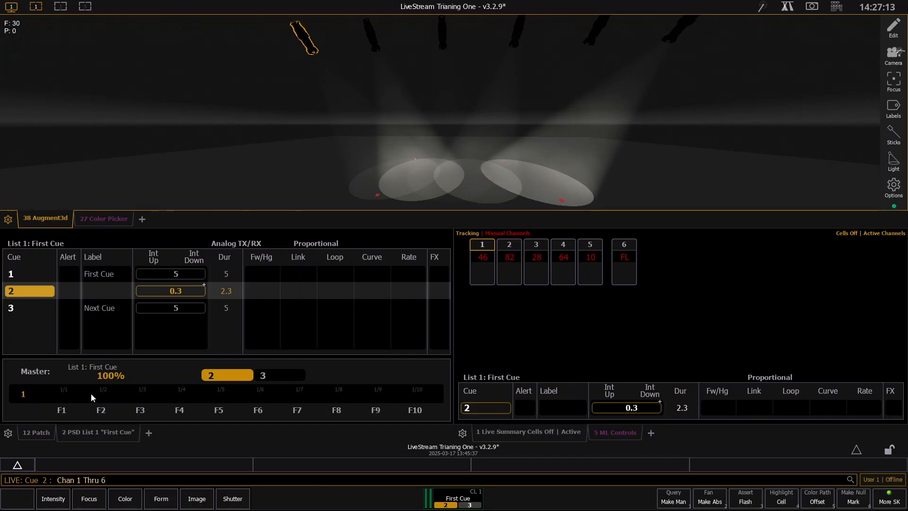
{"action": "key", "text": "alt+5"}
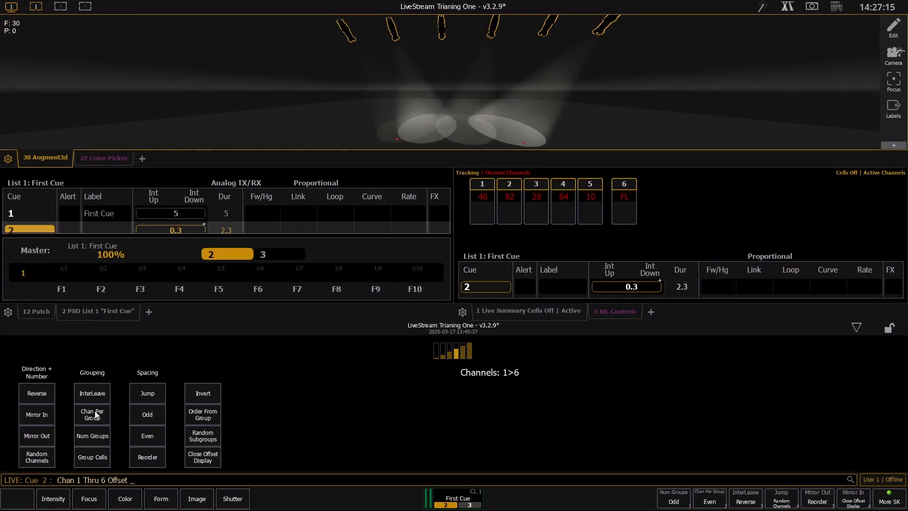
{"action": "left_click", "coordinate": [94, 411]}
{"action": "type", "text": "2"}
{"action": "key", "text": "Return"}
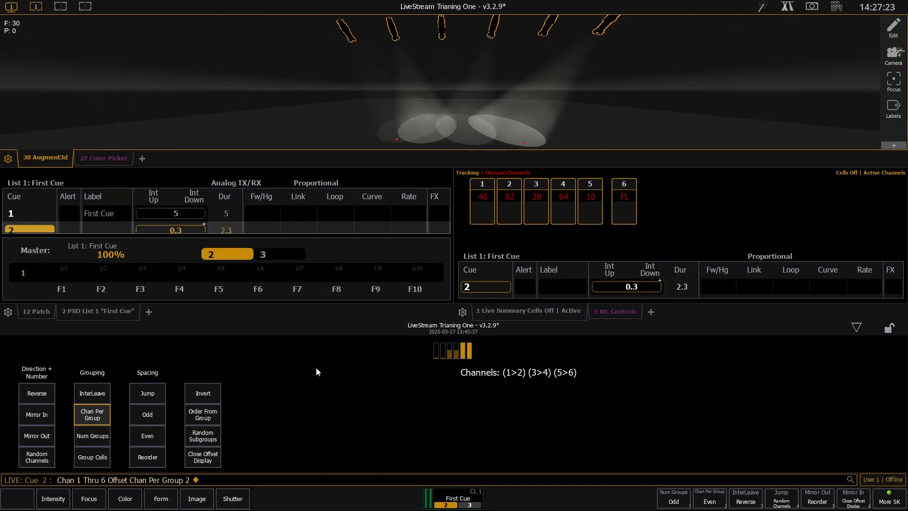
- Fan the intensity of the paired channels 1 thru 6 from 10 thru 80
{"action": "key", "text": "a"}
{"action": "key", "text": "1"}
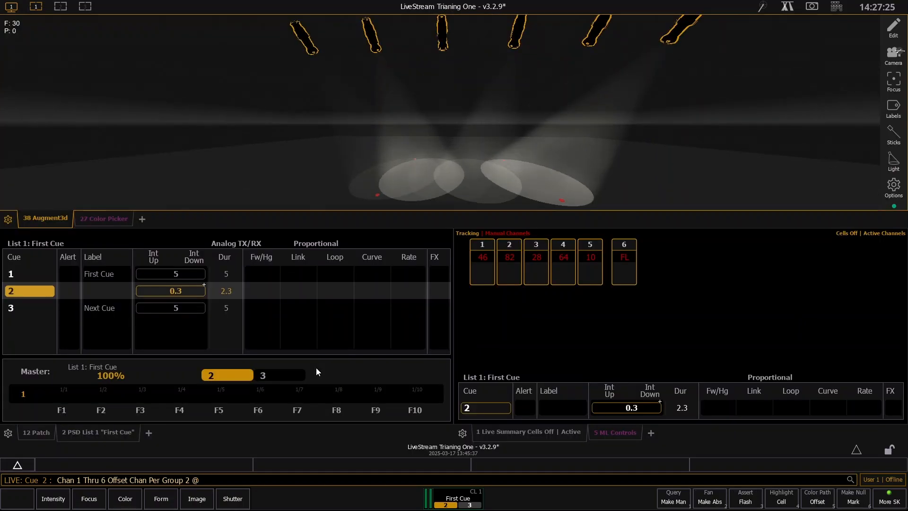
{"action": "key", "text": "0"}
{"action": "key", "text": "t"}
{"action": "key", "text": "8"}
{"action": "key", "text": "0"}
{"action": "key", "text": "Return"}
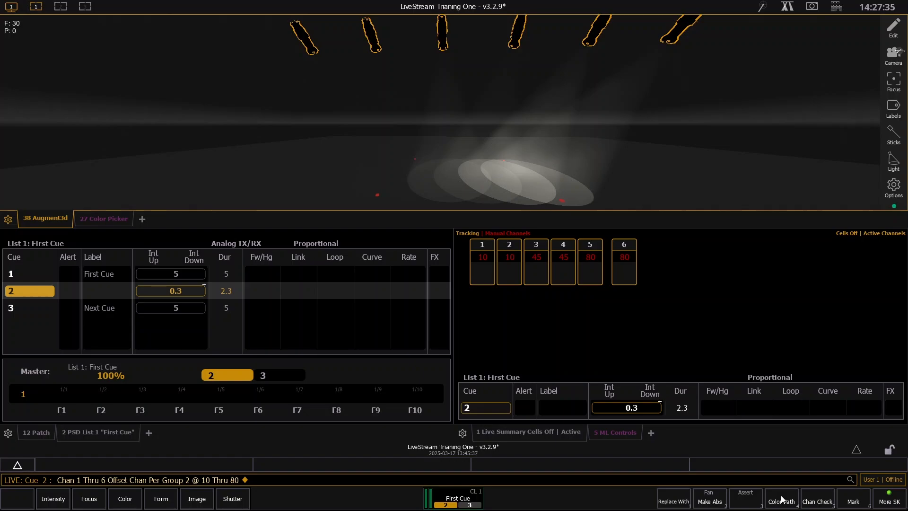
- Preview InterLeave with two channels per group, plus the Mirror In, Mirror Out and Reverse orders, and clear the command
{"action": "key", "text": "BackSpace"}
{"action": "key", "text": "BackSpace"}
{"action": "key", "text": "BackSpace"}
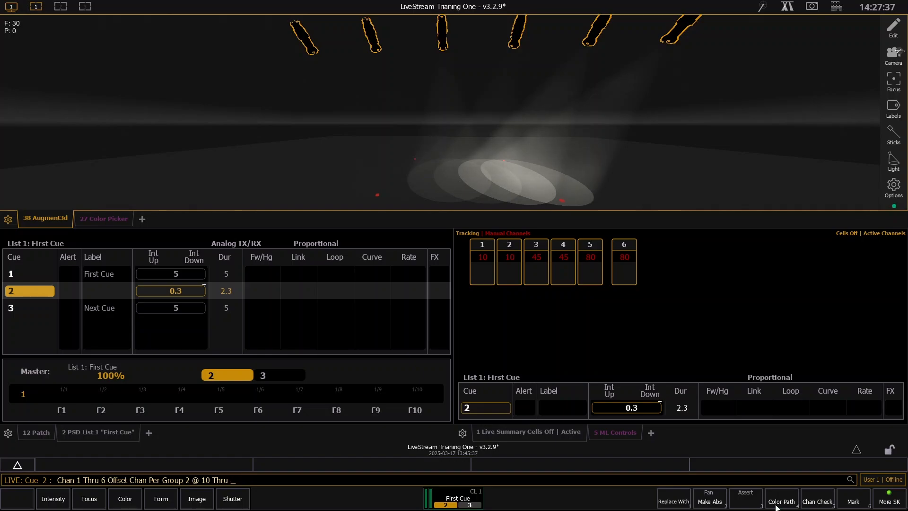
{"action": "key", "text": "BackSpace"}
{"action": "key", "text": "BackSpace"}
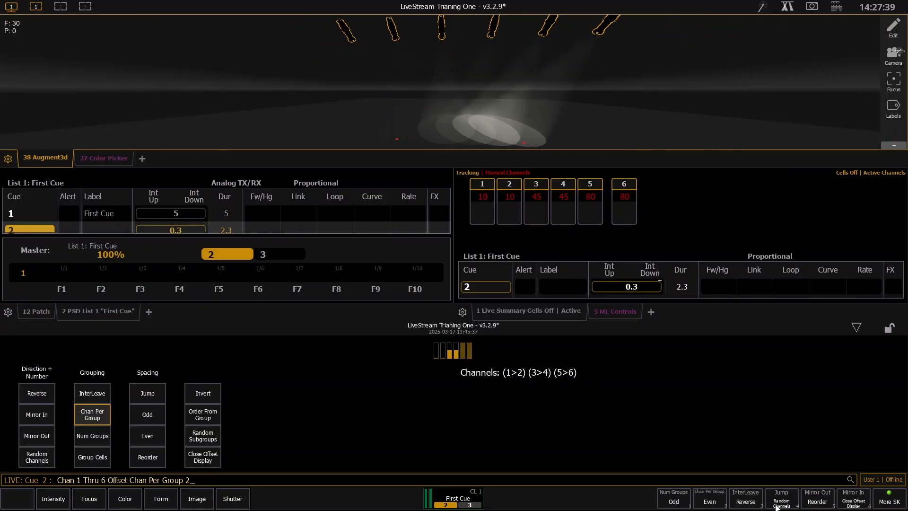
{"action": "left_click", "coordinate": [90, 394]}
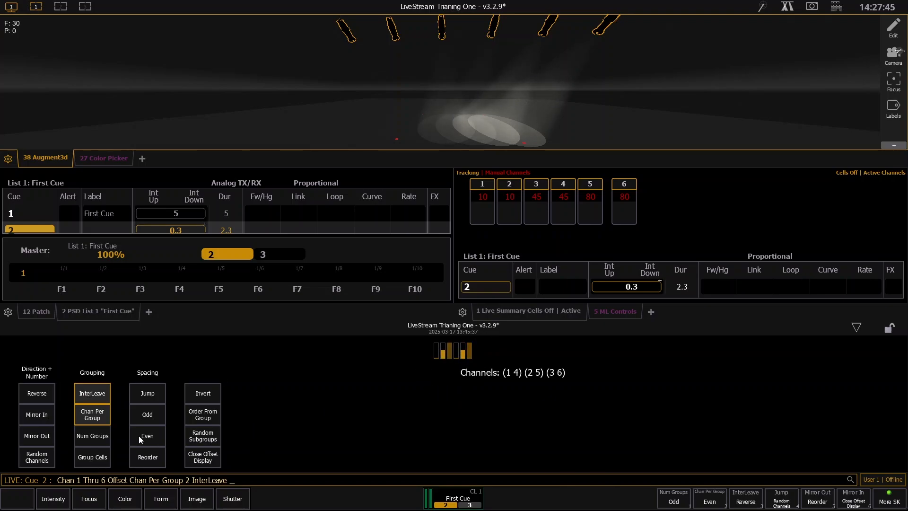
{"action": "left_click", "coordinate": [42, 418]}
{"action": "left_click", "coordinate": [39, 428]}
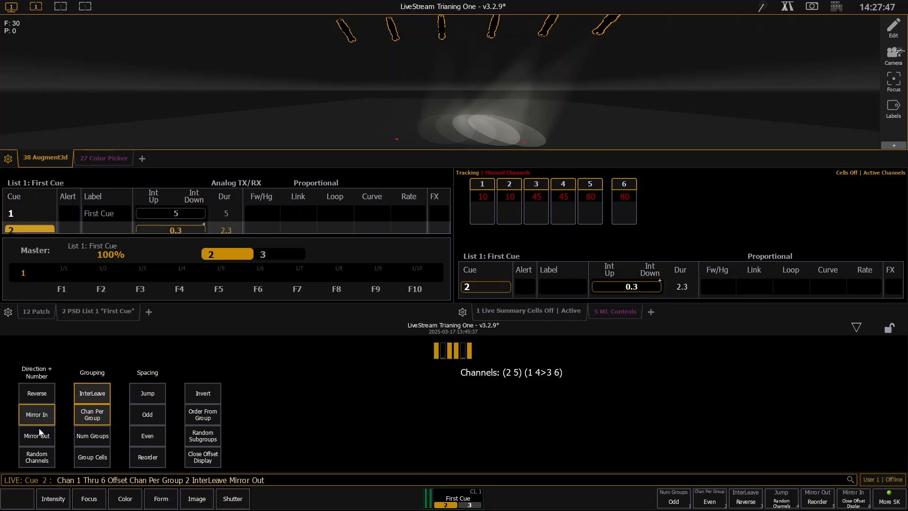
{"action": "left_click", "coordinate": [52, 389]}
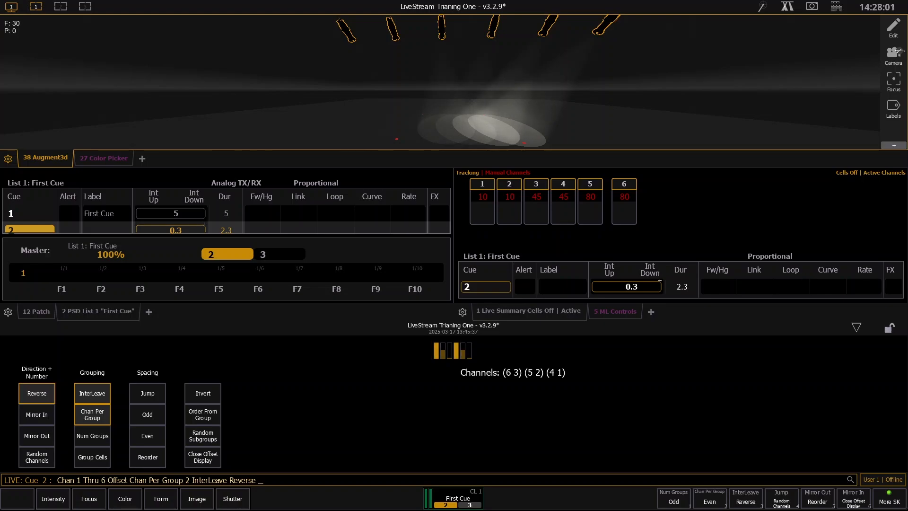
{"action": "key", "text": "BackSpace"}
{"action": "key", "text": "BackSpace"}
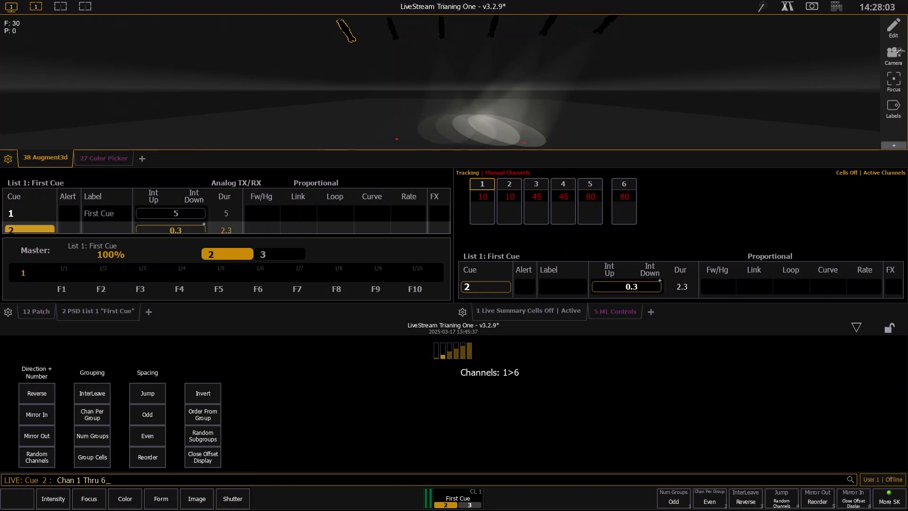
{"action": "key", "text": "Return"}
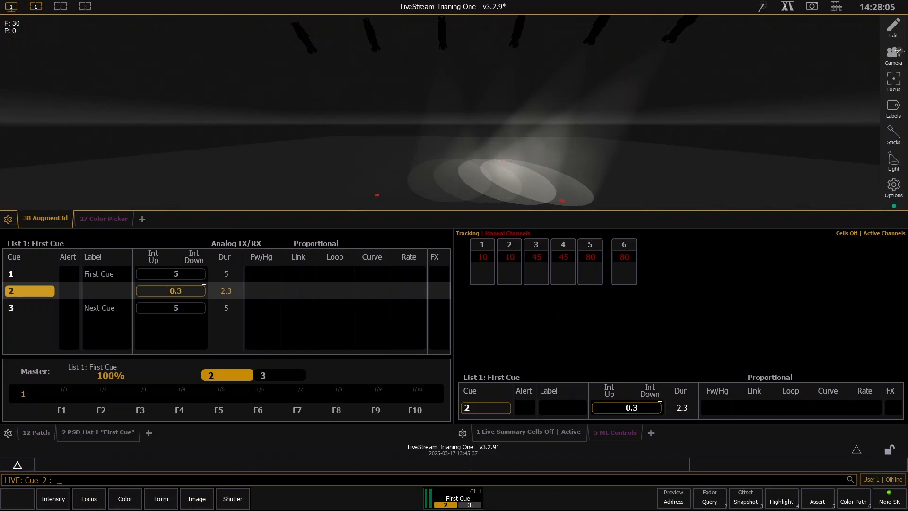
- Select the channel 1 fixture in the 3D stage view and set its intensity to 60
{"action": "scroll", "coordinate": [413, 178], "scroll_direction": "down", "scroll_amount": 1}
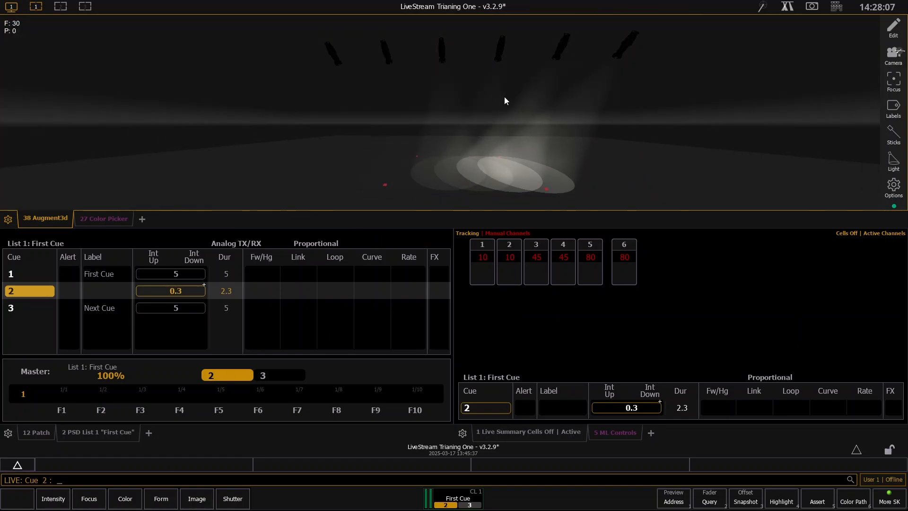
{"action": "scroll", "coordinate": [568, 107], "scroll_direction": "down", "scroll_amount": 1}
{"action": "scroll", "coordinate": [585, 160], "scroll_direction": "up", "scroll_amount": 1}
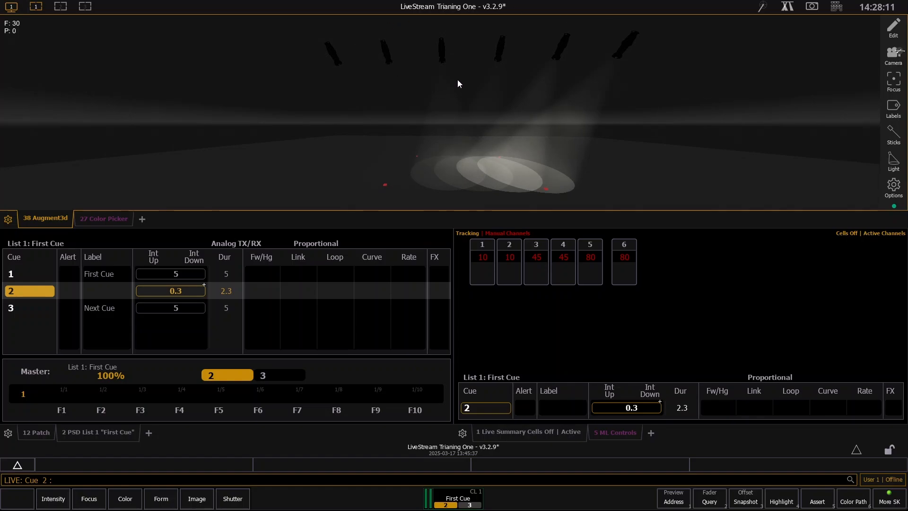
{"action": "left_click", "coordinate": [335, 57]}
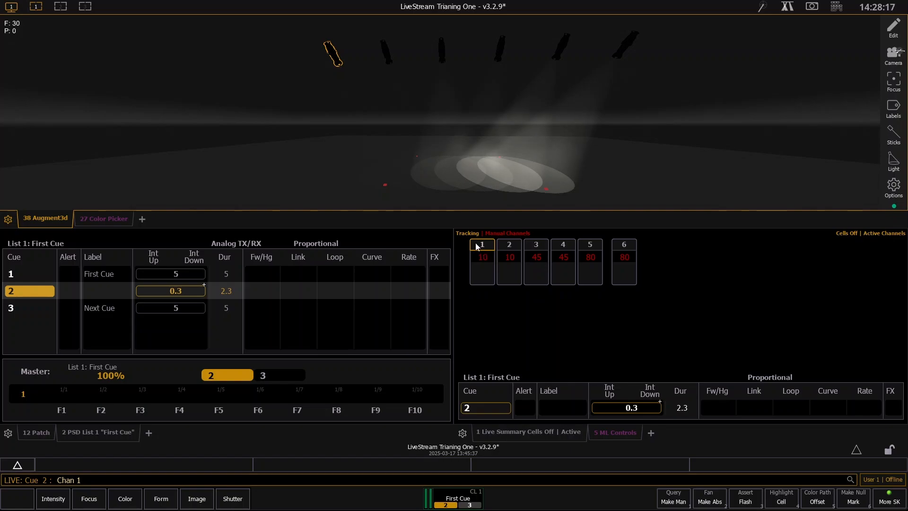
{"action": "type", "text": "a60"}
{"action": "key", "text": "Return"}
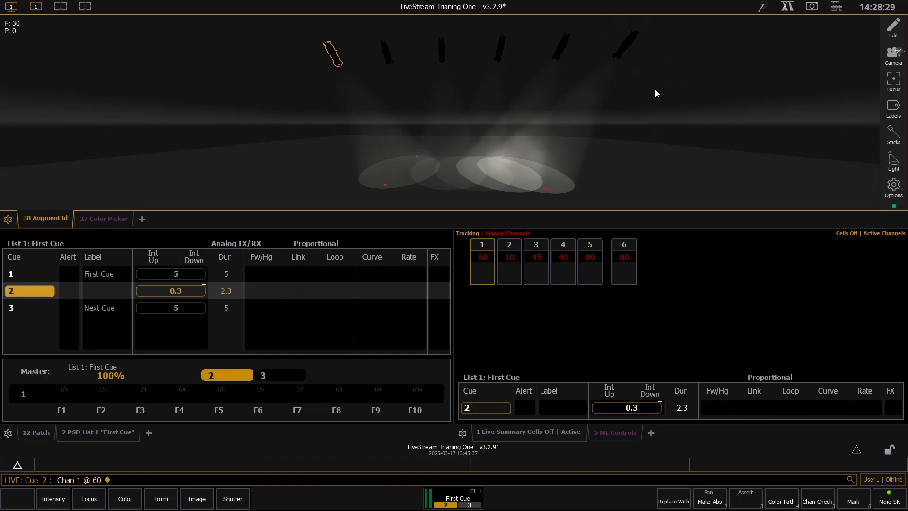
- Add further fixtures such as channel 6 to the channel 1 selection in the 3D stage view and clear the selection
{"action": "left_click", "coordinate": [629, 47], "text": "ctrl"}
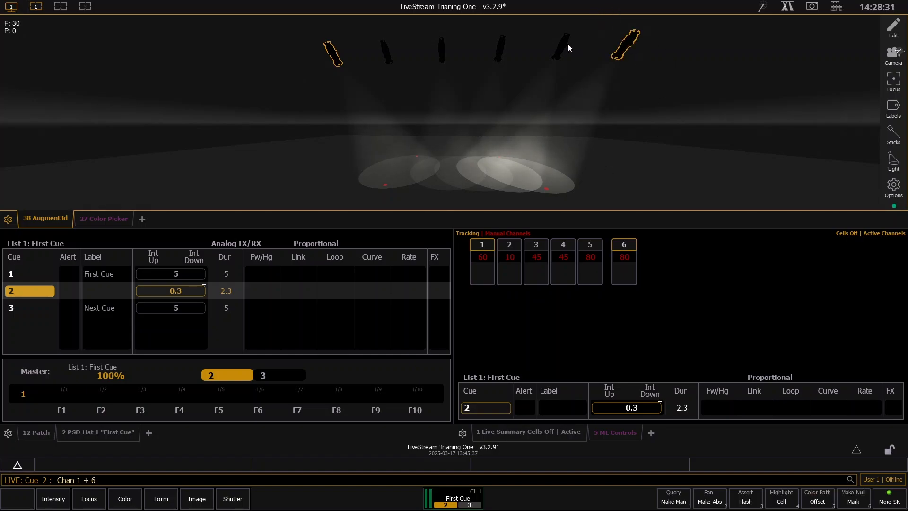
{"action": "left_click", "coordinate": [568, 44], "text": "shift"}
{"action": "left_click_drag", "start_coordinate": [448, 56], "coordinate": [524, 83]}
{"action": "left_click", "coordinate": [520, 82]}
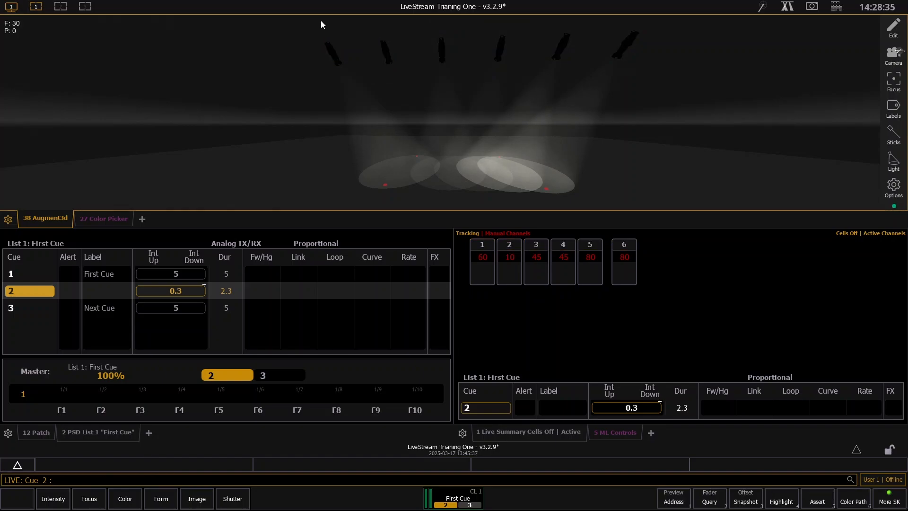
- Select the channel 1 and 2 fixtures together in the 3D stage view and set their intensity to 50
{"action": "left_click_drag", "start_coordinate": [316, 35], "coordinate": [413, 73]}
{"action": "type", "text": "@50"}
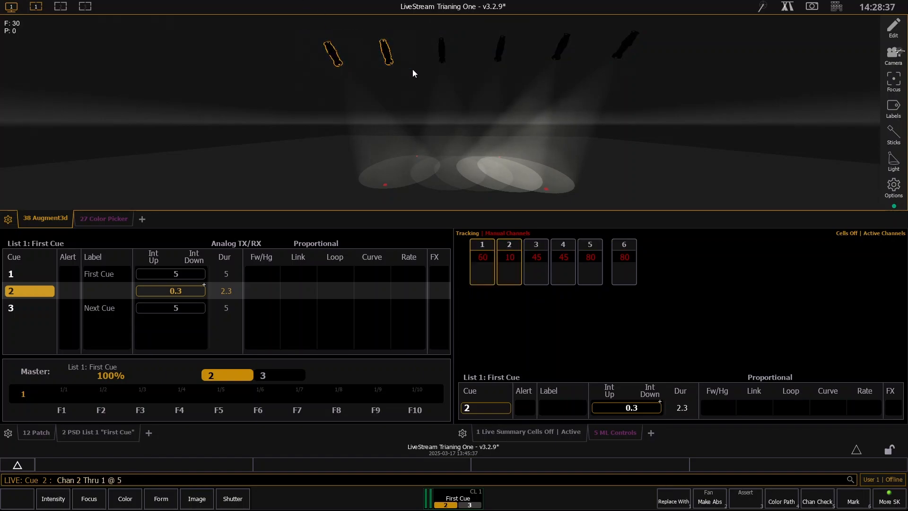
{"action": "key", "text": "Return"}
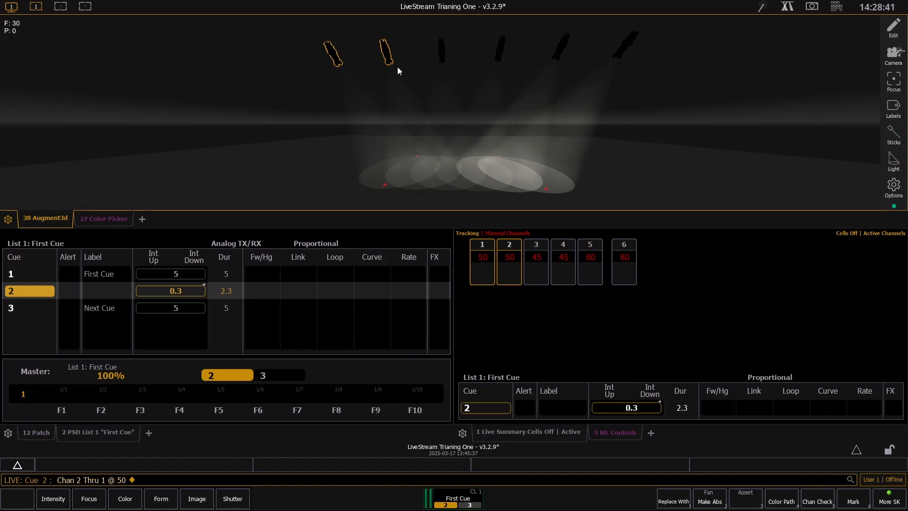
- Show the 3D stage from the point of view of the channel 4 fixture using Fixture POV
{"action": "left_click", "coordinate": [562, 47]}
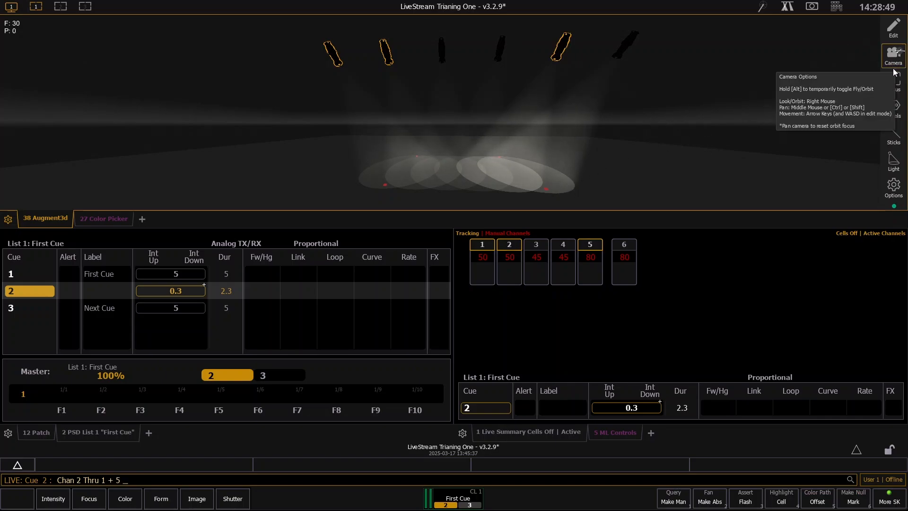
{"action": "left_click", "coordinate": [736, 115]}
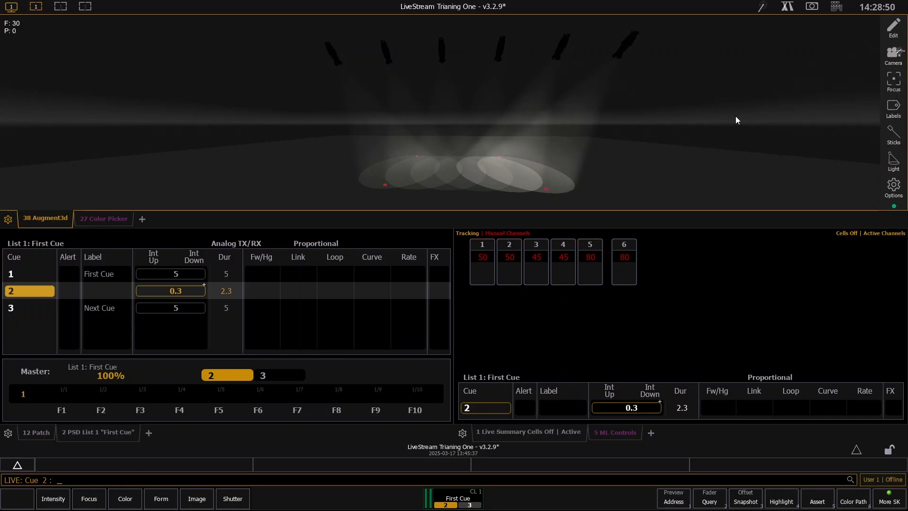
{"action": "left_click", "coordinate": [499, 47]}
{"action": "left_click", "coordinate": [901, 57]}
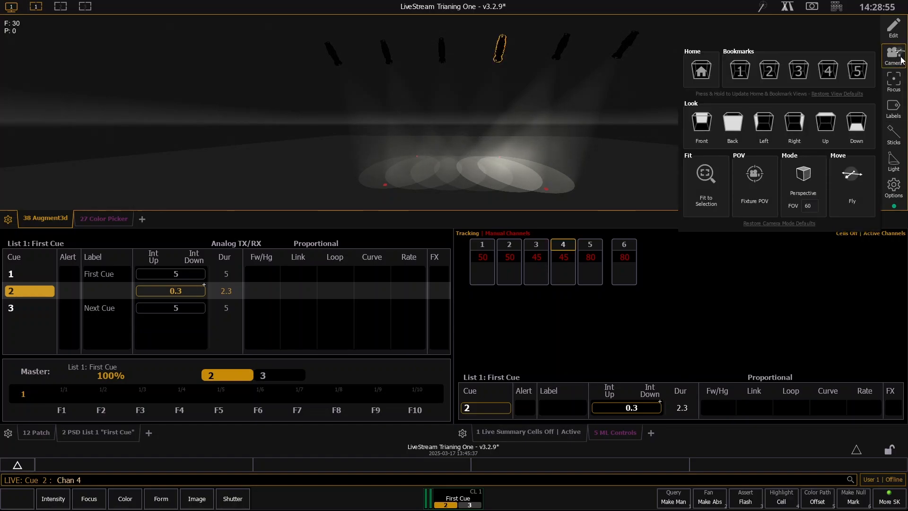
{"action": "left_click", "coordinate": [894, 56]}
{"action": "left_click", "coordinate": [894, 55]}
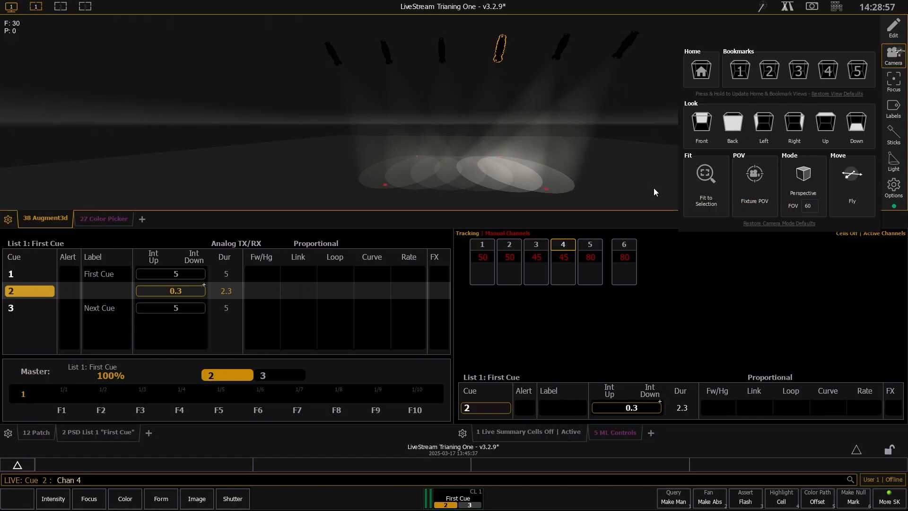
{"action": "left_click", "coordinate": [502, 48]}
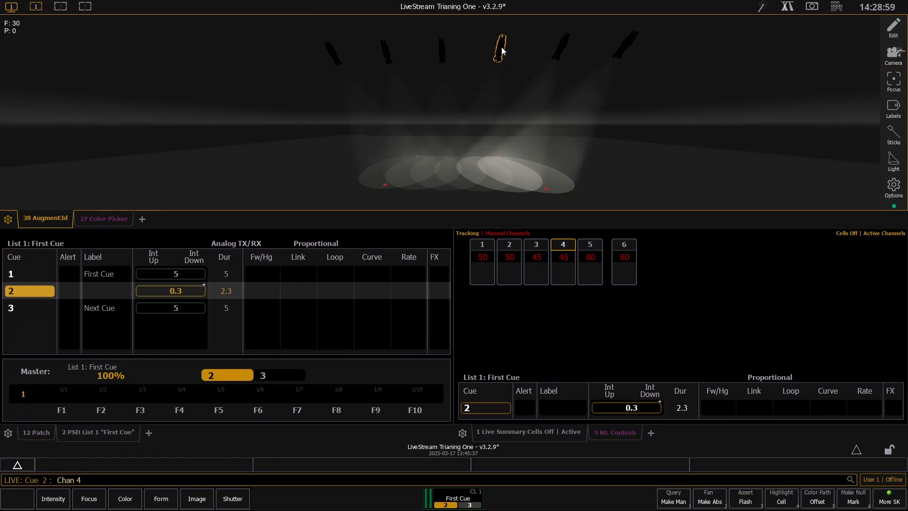
{"action": "left_click", "coordinate": [888, 62]}
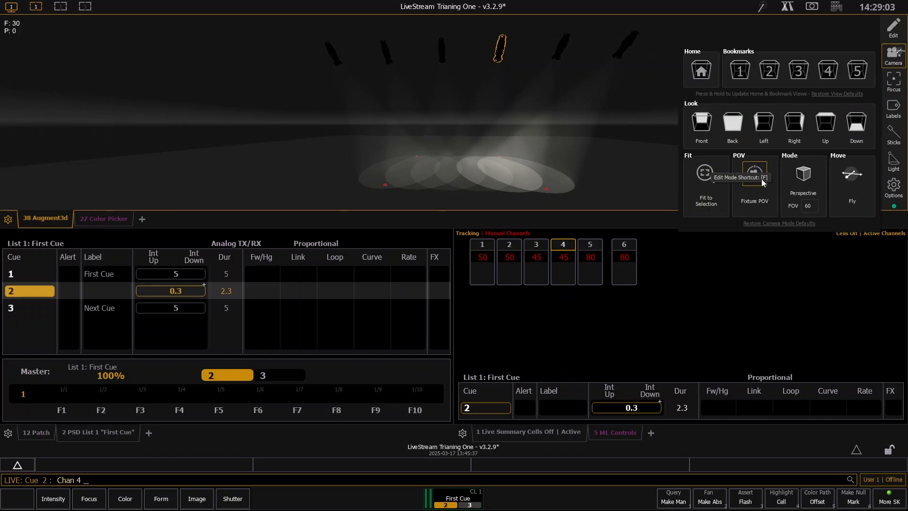
{"action": "left_click", "coordinate": [752, 178]}
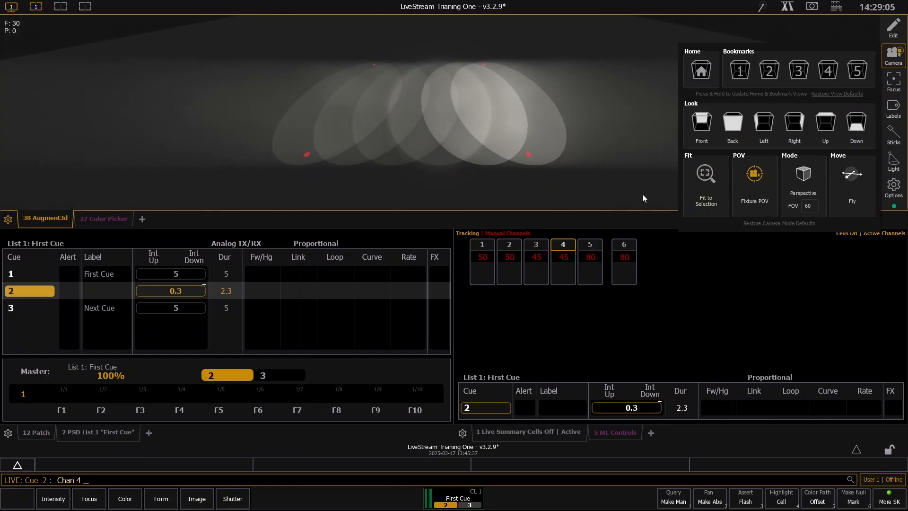
{"action": "left_click", "coordinate": [453, 113]}
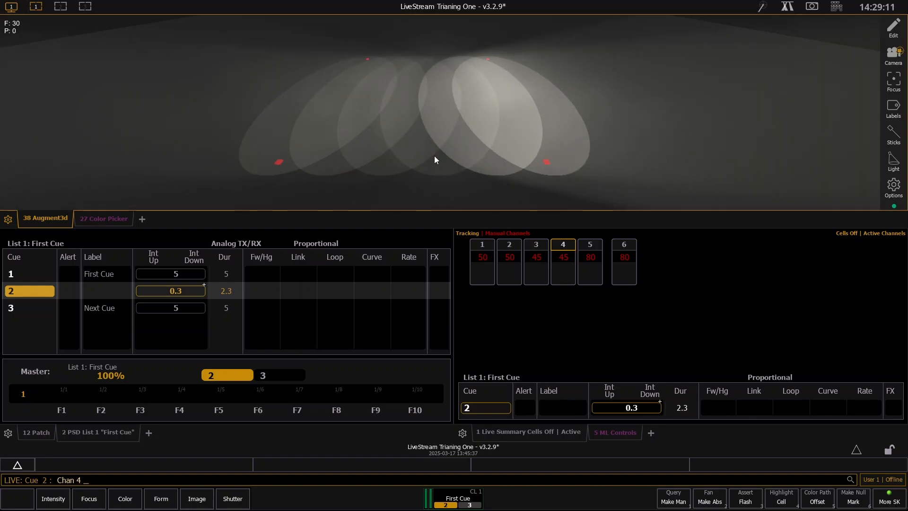
- Enter Edit mode for the Augment3d stage model
{"action": "scroll", "coordinate": [465, 163], "scroll_direction": "down", "scroll_amount": 3}
{"action": "scroll", "coordinate": [463, 164], "scroll_direction": "up", "scroll_amount": 3}
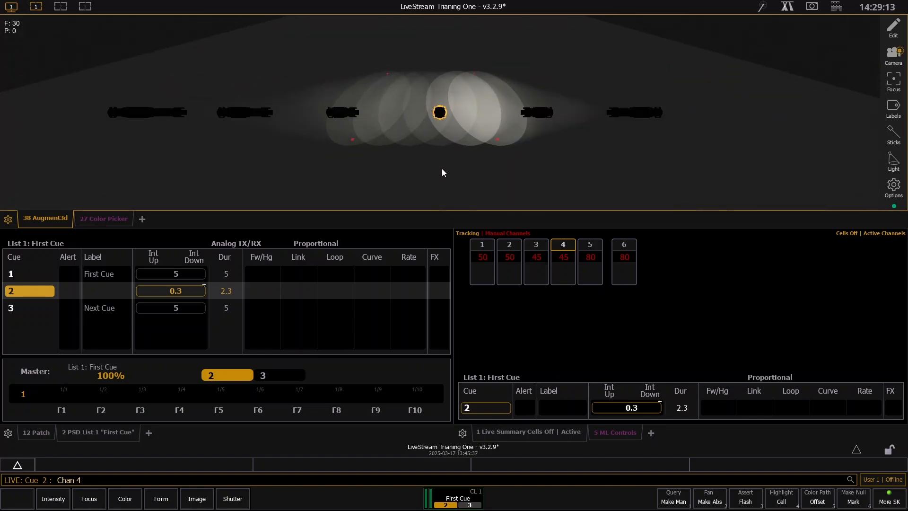
{"action": "left_click_drag", "start_coordinate": [444, 161], "coordinate": [442, 161]}
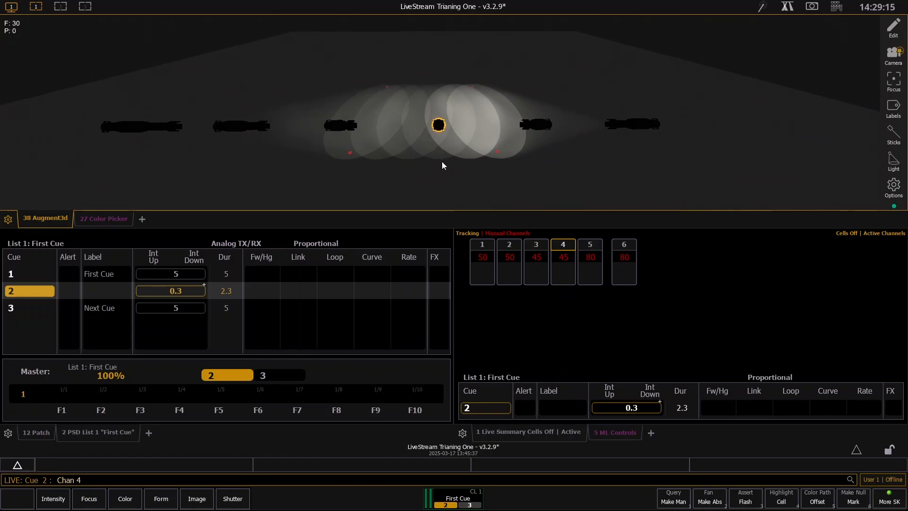
{"action": "key", "text": "Down"}
{"action": "key", "text": "Down"}
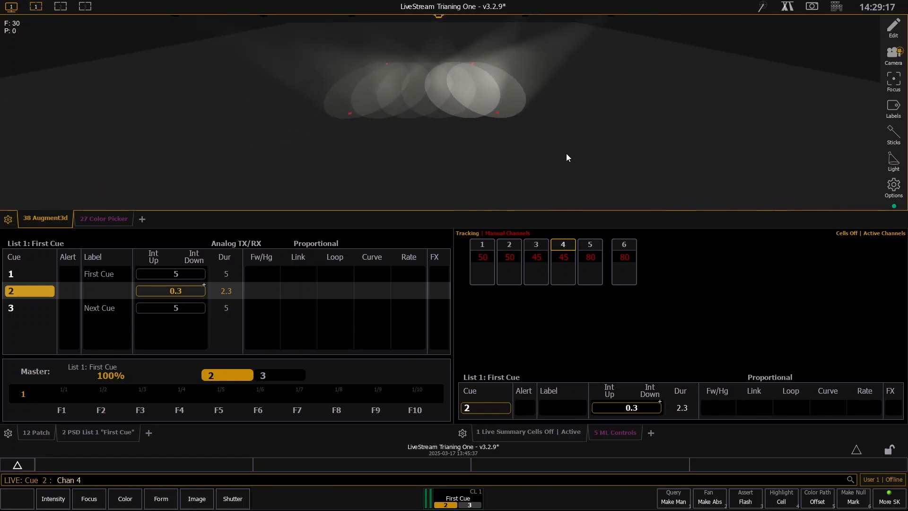
{"action": "left_click_drag", "start_coordinate": [526, 137], "coordinate": [518, 104]}
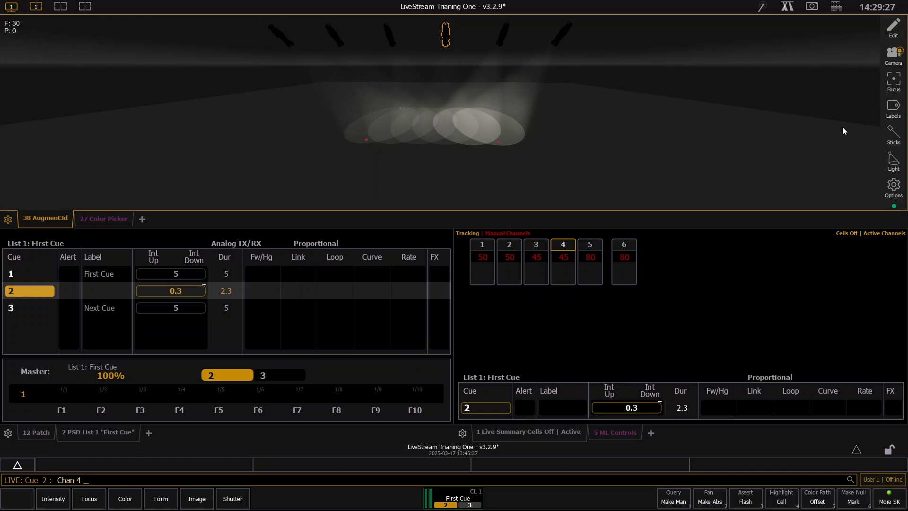
{"action": "left_click", "coordinate": [893, 27]}
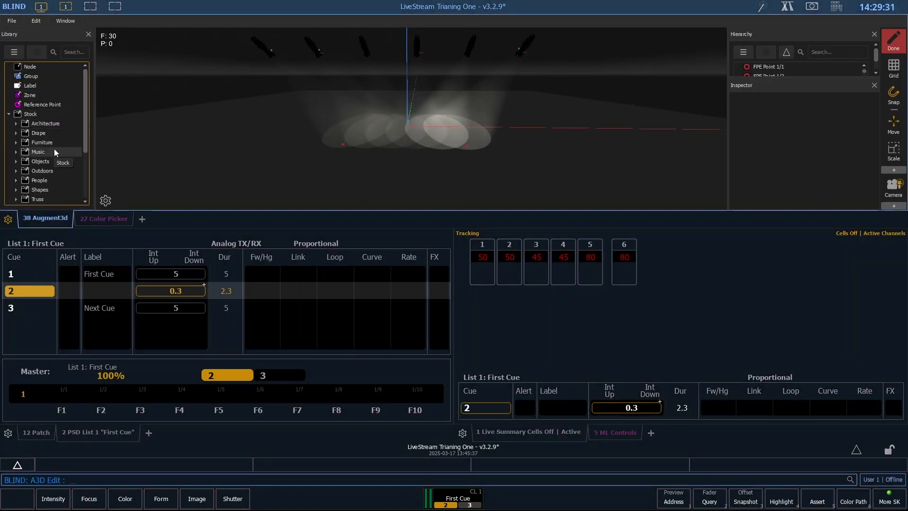
- Add the Person 1 model from the stock People library to the stage near the origin
{"action": "left_click", "coordinate": [43, 180]}
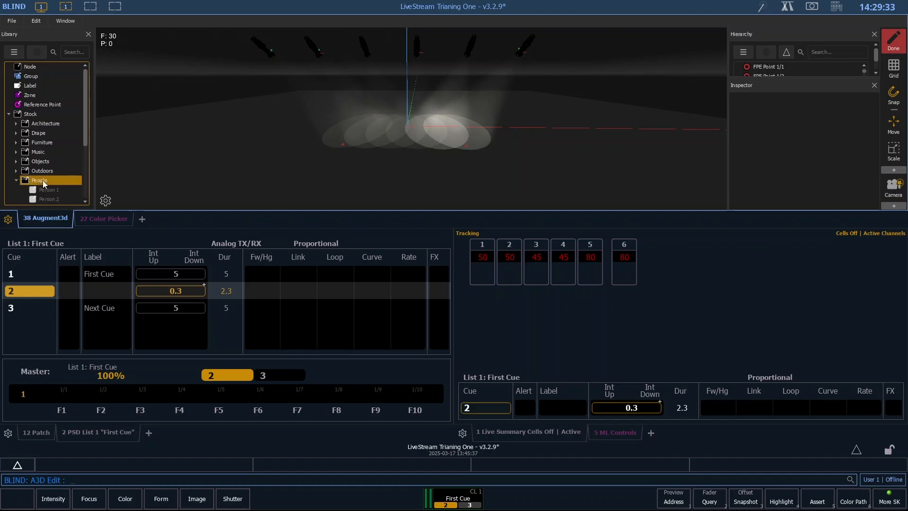
{"action": "left_click_drag", "start_coordinate": [50, 188], "coordinate": [413, 133]}
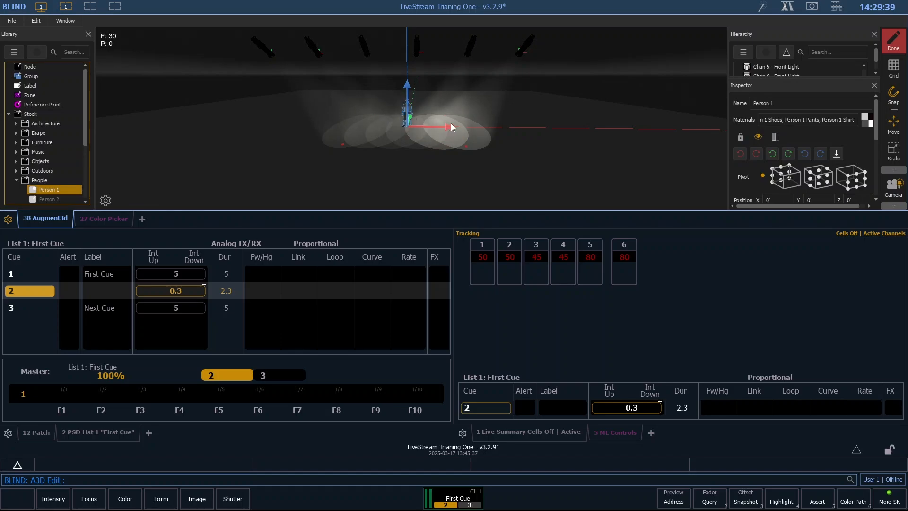
{"action": "left_click", "coordinate": [460, 104]}
{"action": "scroll", "coordinate": [413, 141], "scroll_direction": "up", "scroll_amount": 6}
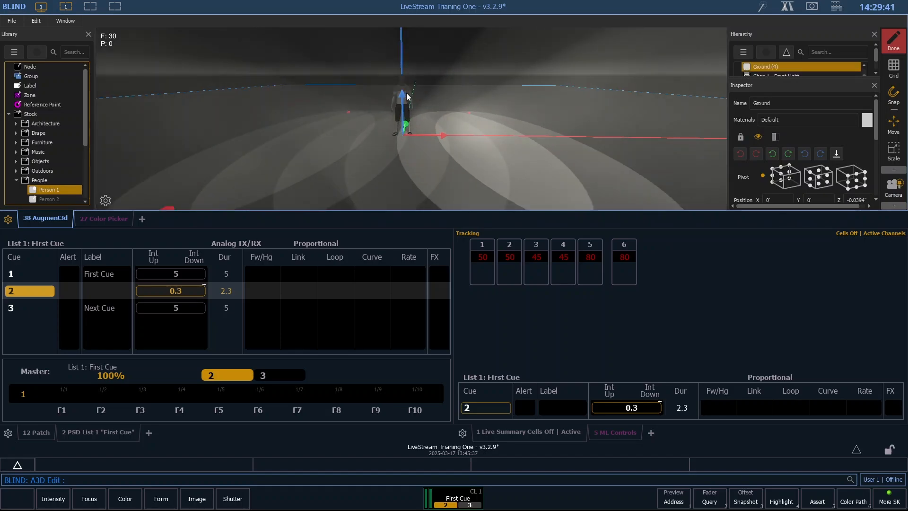
- Move Person 1 on the stage to about X 6' 6.74" and Y -6' 6.74"
{"action": "left_click_drag", "start_coordinate": [444, 137], "coordinate": [491, 157]}
{"action": "left_click", "coordinate": [410, 100]}
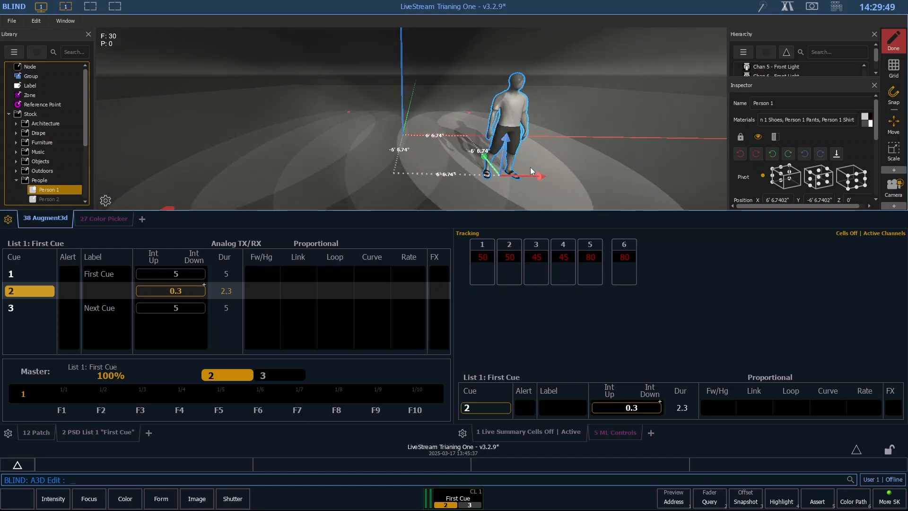
{"action": "scroll", "coordinate": [448, 137], "scroll_direction": "down", "scroll_amount": 2}
{"action": "scroll", "coordinate": [448, 140], "scroll_direction": "down", "scroll_amount": 2}
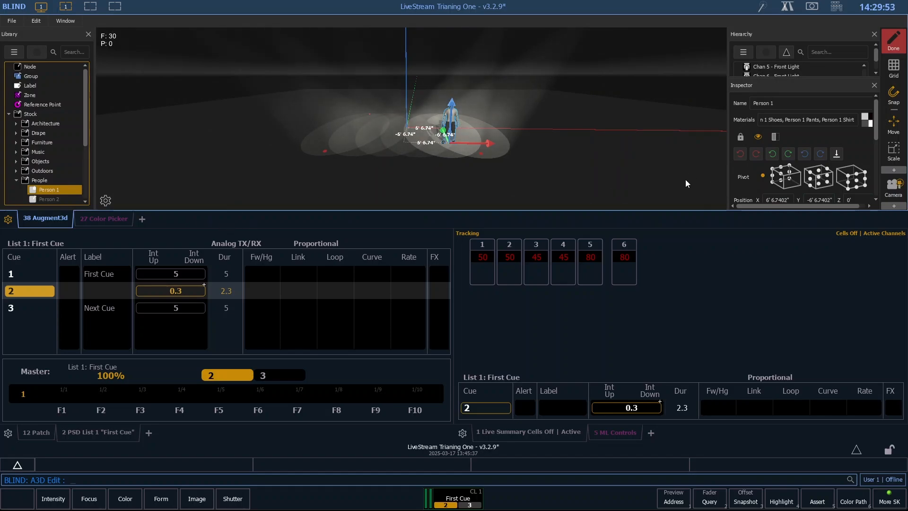
- Duplicate Person 1 twice along the X axis, placing one copy on the opposite side and one at X 0', and clear the selection
{"action": "left_click_drag", "start_coordinate": [492, 142], "coordinate": [395, 150]}
{"action": "key", "text": "ctrl+v"}
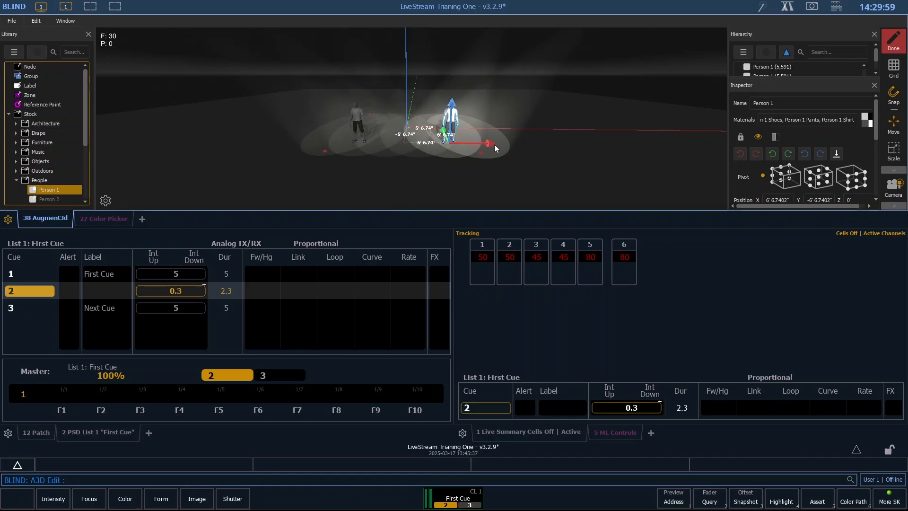
{"action": "left_click_drag", "start_coordinate": [491, 143], "coordinate": [438, 141]}
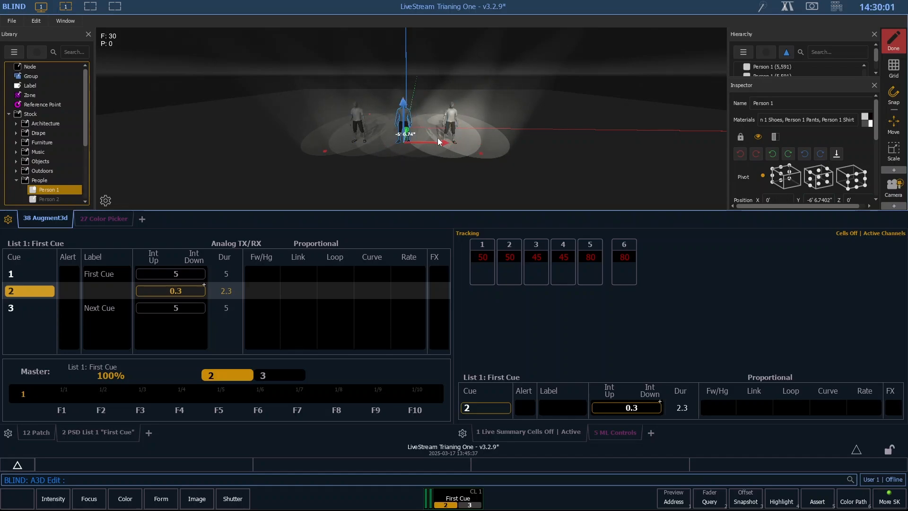
{"action": "left_click", "coordinate": [420, 187]}
- Return to Live, select the channel 3 and 4 fixtures in the 3D stage view and set them to Full
{"action": "key", "text": "F1"}
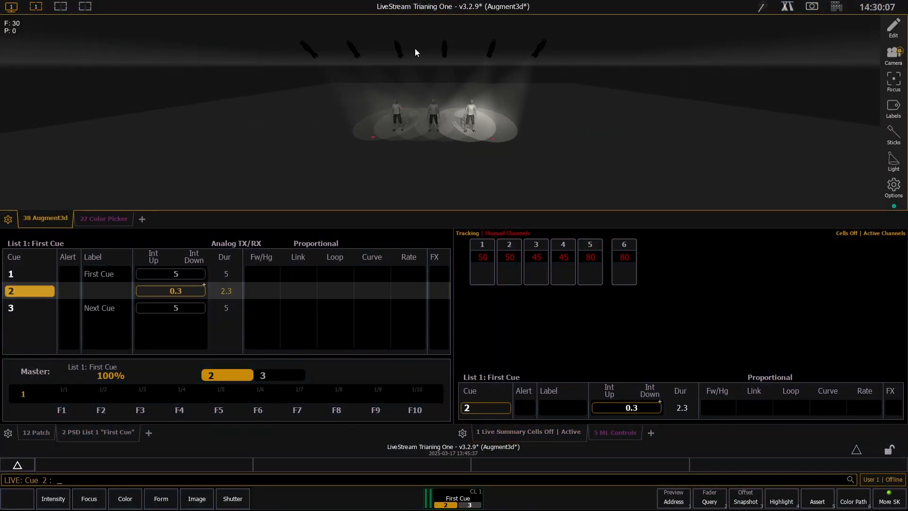
{"action": "left_click_drag", "start_coordinate": [385, 32], "coordinate": [470, 70]}
{"action": "scroll", "coordinate": [470, 70], "scroll_direction": "up", "scroll_amount": 5}
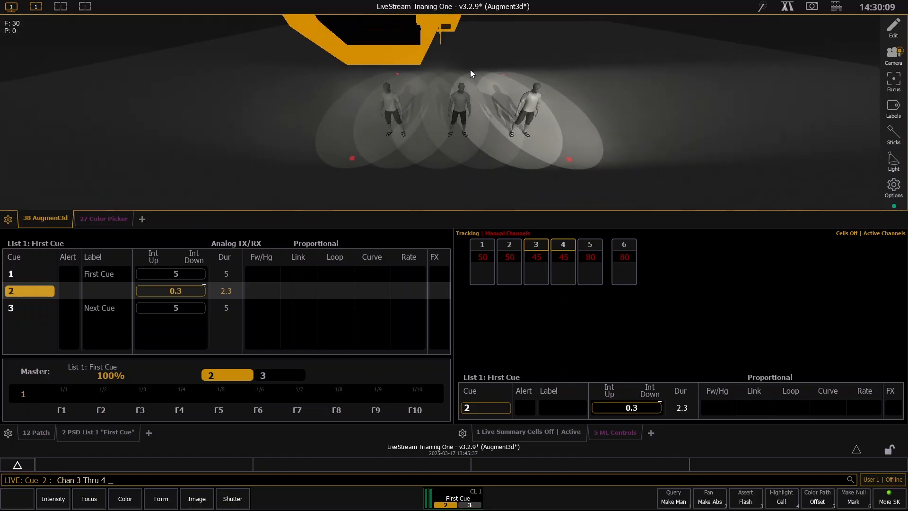
{"action": "key", "text": "f"}
{"action": "key", "text": "Return"}
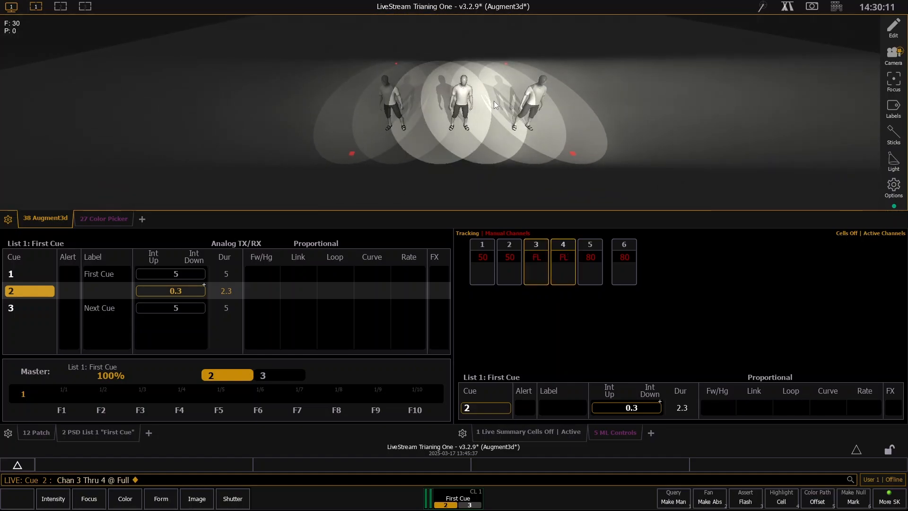
- Add the channel 1 fixture to the selection in the 3D stage view and turn off Fixture POV
{"action": "scroll", "coordinate": [510, 80], "scroll_direction": "down", "scroll_amount": 5}
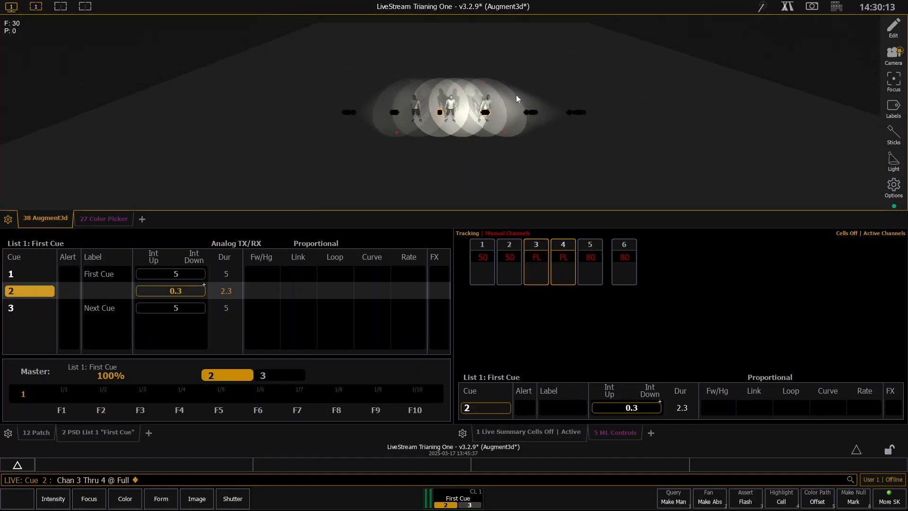
{"action": "left_click_drag", "start_coordinate": [516, 150], "coordinate": [537, 30]}
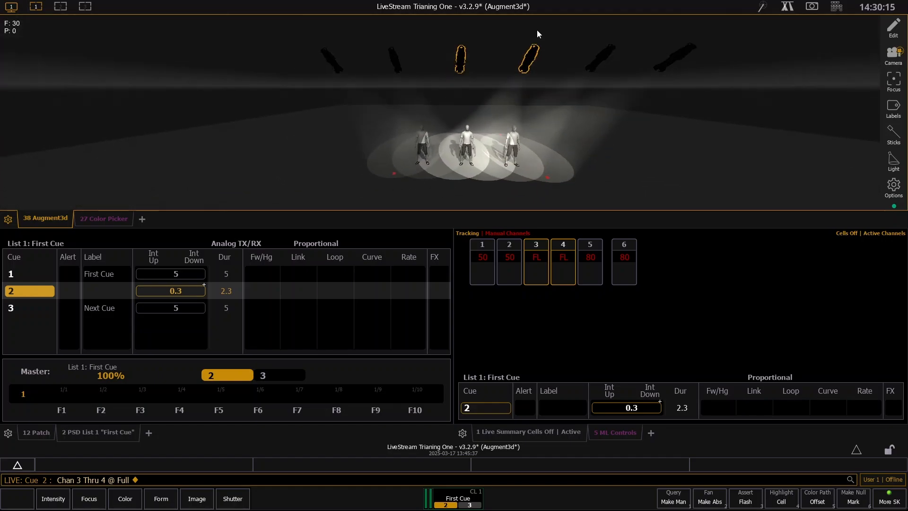
{"action": "scroll", "coordinate": [525, 118], "scroll_direction": "down", "scroll_amount": 3}
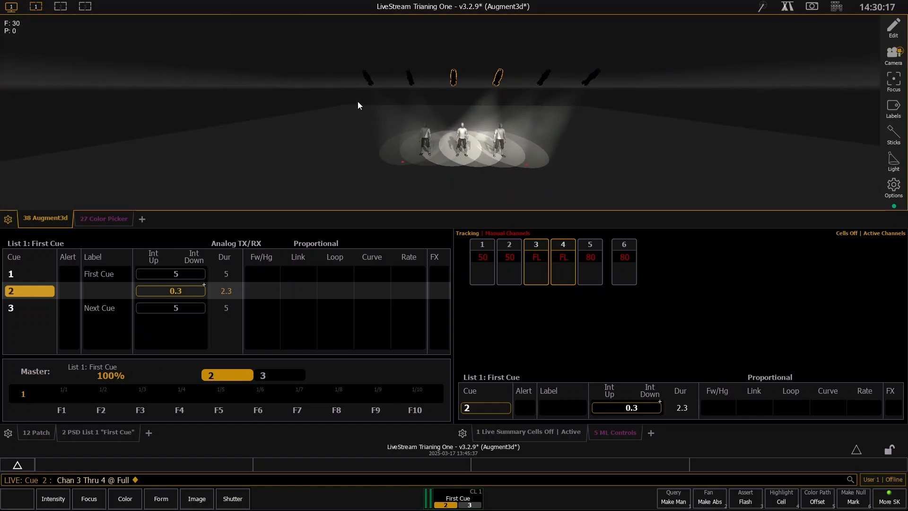
{"action": "left_click", "coordinate": [369, 78]}
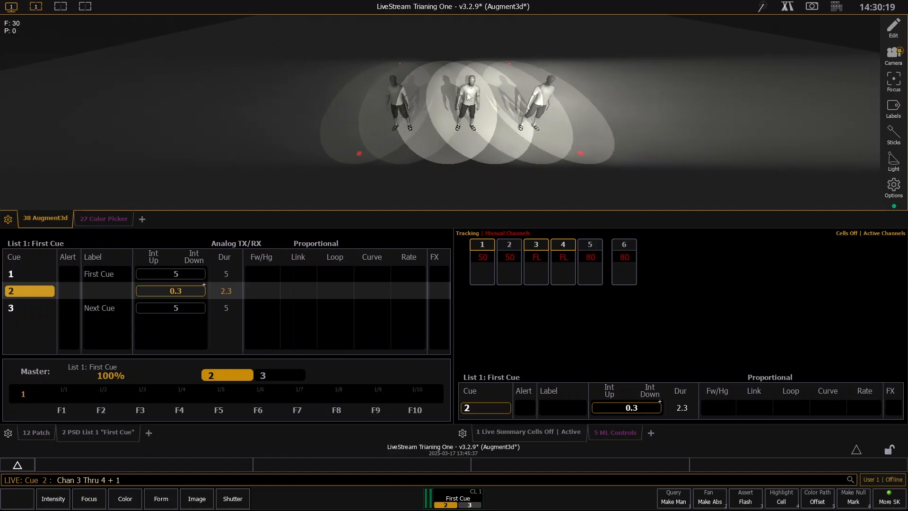
{"action": "left_click", "coordinate": [894, 54]}
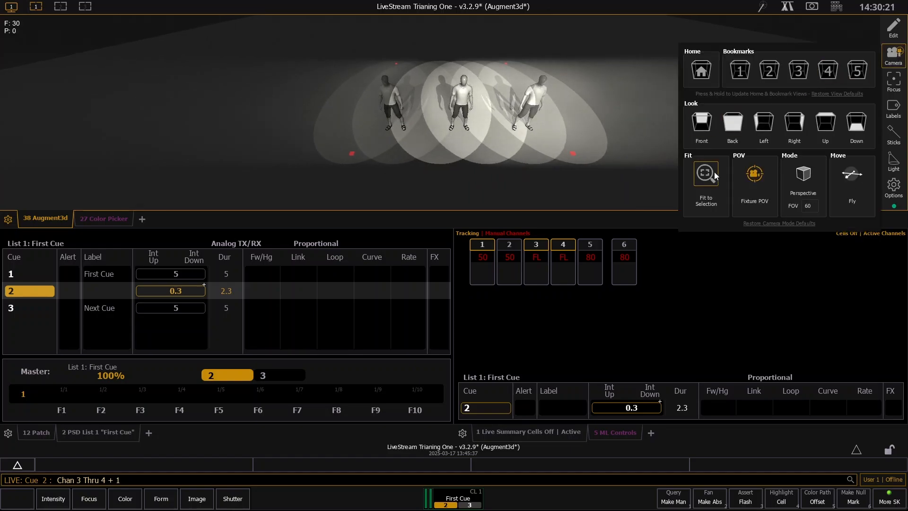
{"action": "left_click", "coordinate": [755, 174]}
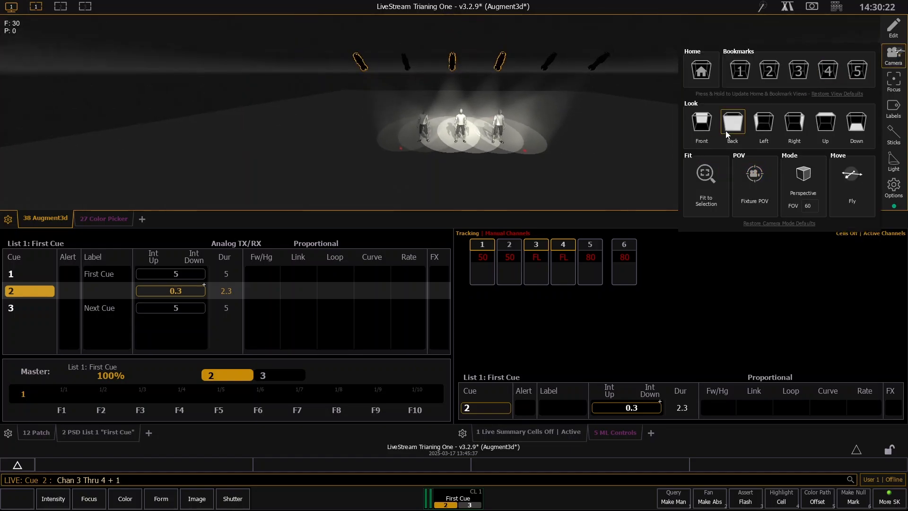
{"action": "left_click", "coordinate": [507, 179]}
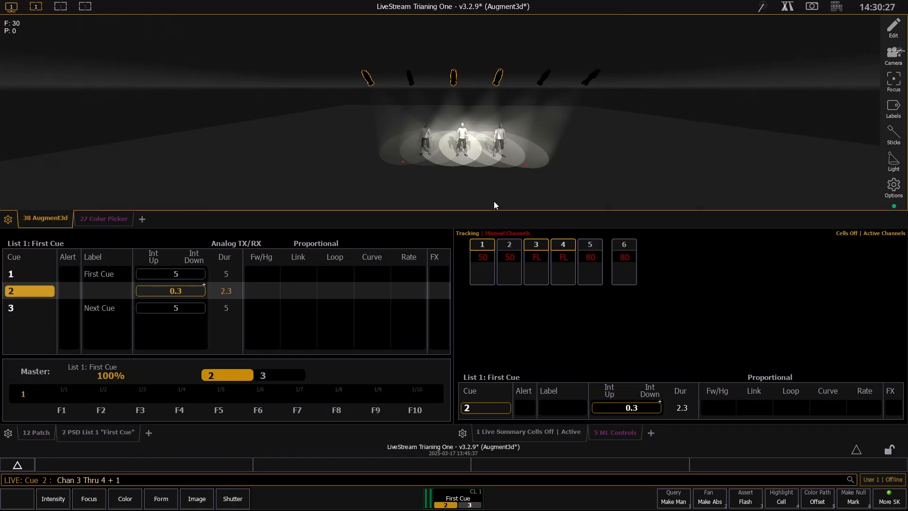
- Clear the Chan 3 Thru 4 + 1 selection from the command line
{"action": "left_click", "coordinate": [747, 328]}
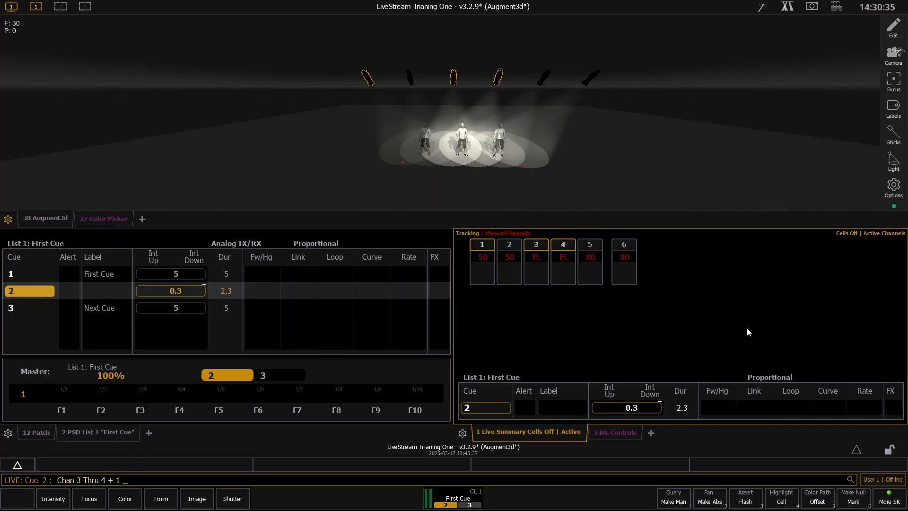
{"action": "key", "text": "BackSpace"}
{"action": "key", "text": "BackSpace"}
{"action": "key", "text": "BackSpace"}
{"action": "key", "text": "BackSpace"}
{"action": "key", "text": "BackSpace"}
{"action": "key", "text": "BackSpace"}
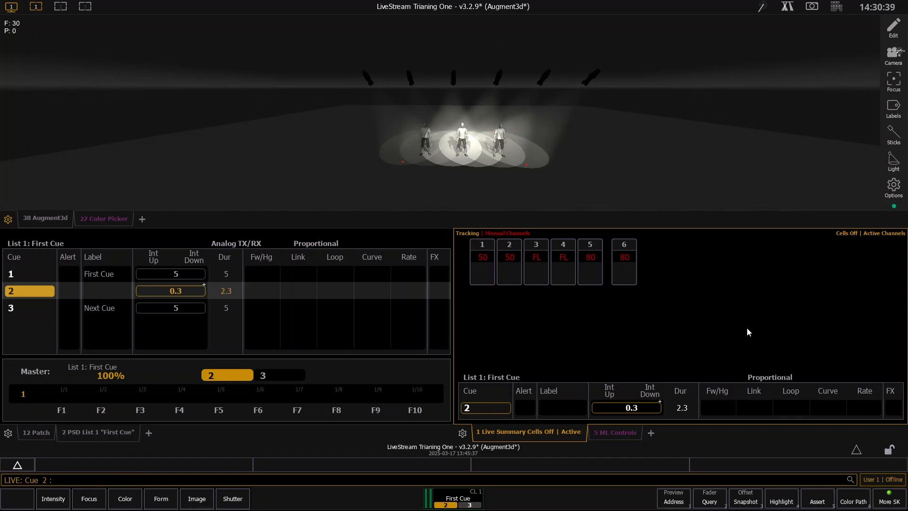
- Sneak channel 1 back to its cue level, and sneak all remaining manual channels as well
{"action": "key", "text": "1"}
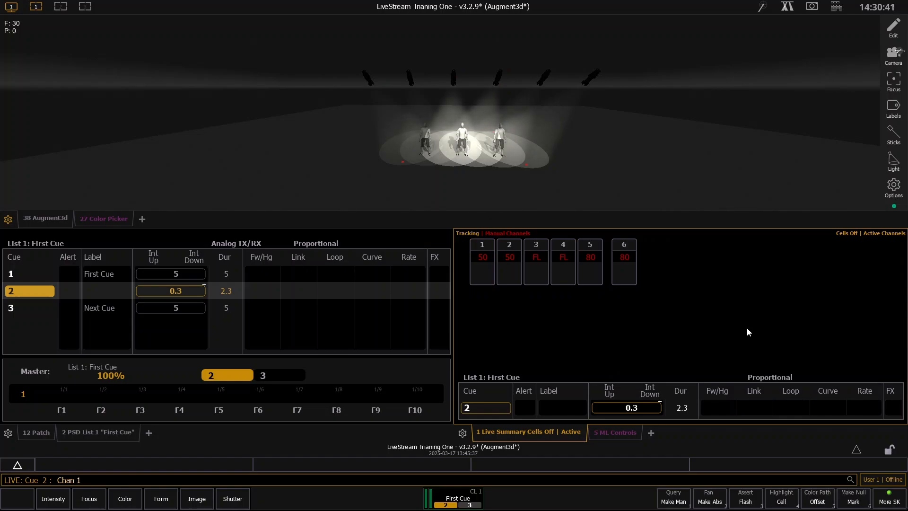
{"action": "key", "text": "ampersand"}
{"action": "key", "text": "Return"}
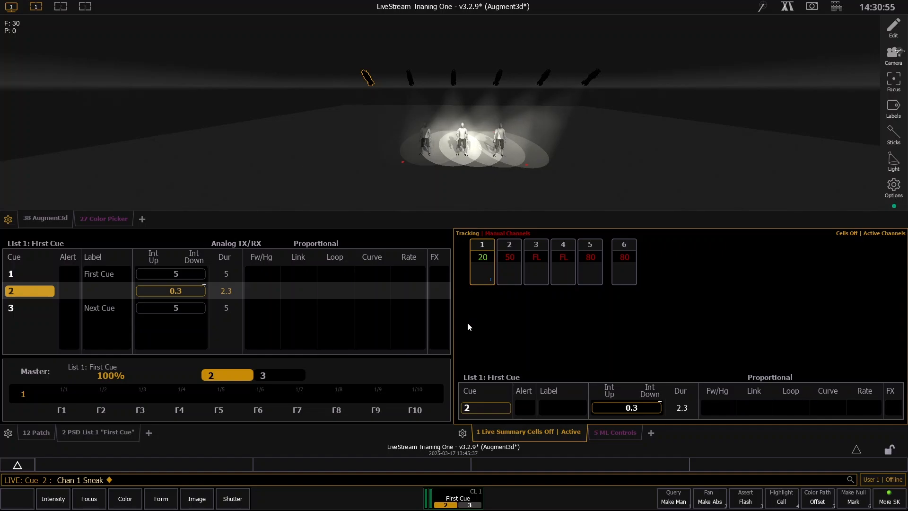
{"action": "key", "text": "BackSpace"}
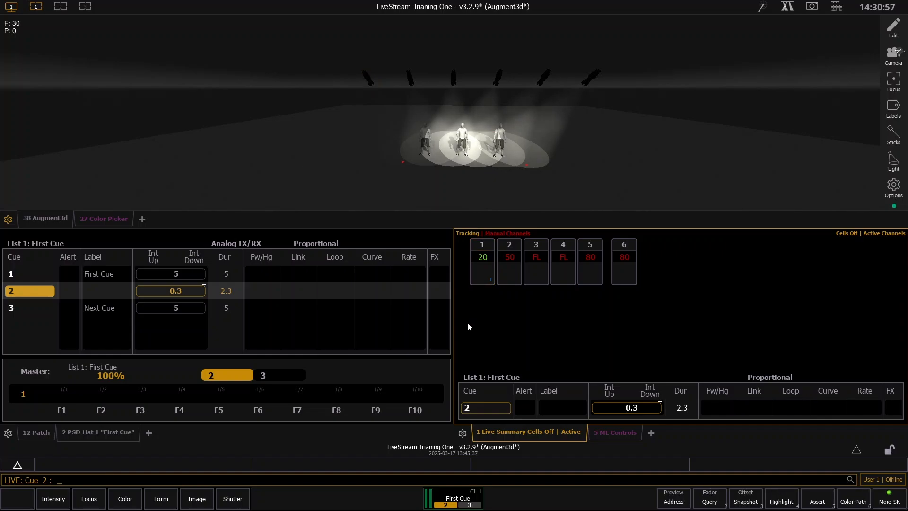
{"action": "key", "text": "alt+n"}
{"action": "key", "text": "Return"}
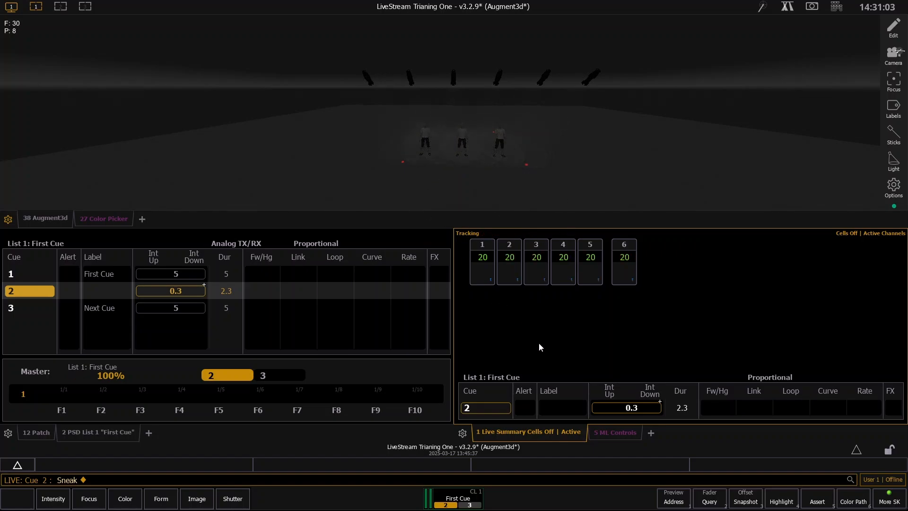
- Run Sneak for all channels again from the virtual keypad and save the show
{"action": "left_click", "coordinate": [834, 13]}
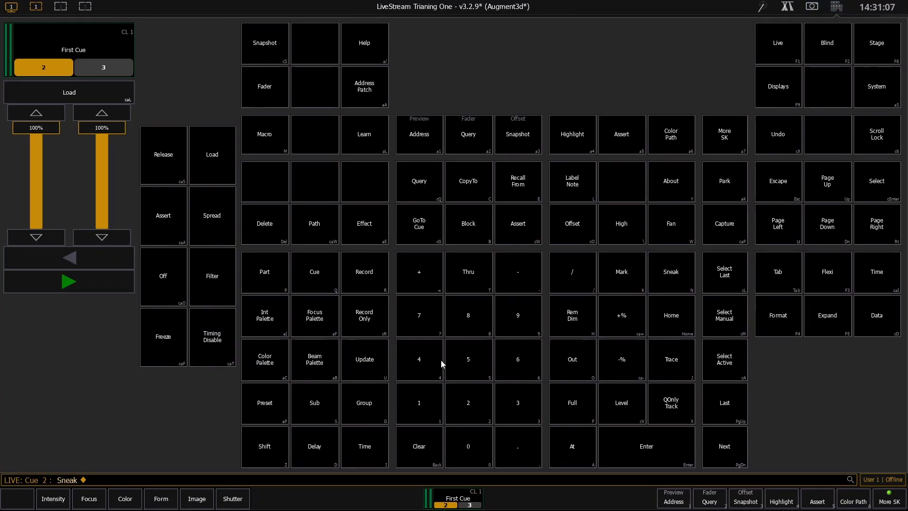
{"action": "left_click", "coordinate": [431, 459]}
{"action": "left_click", "coordinate": [683, 276]}
{"action": "left_click", "coordinate": [665, 447]}
{"action": "left_click", "coordinate": [835, 9]}
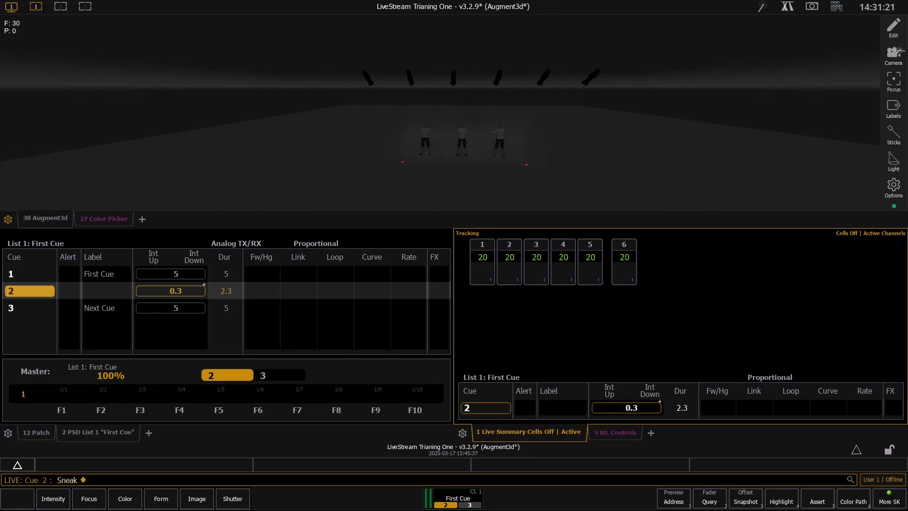
{"action": "key", "text": "ctrl+s"}
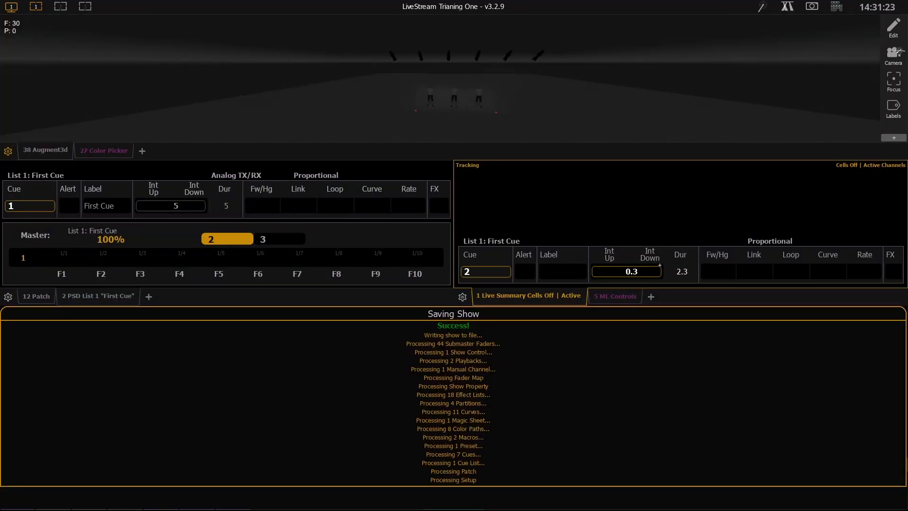